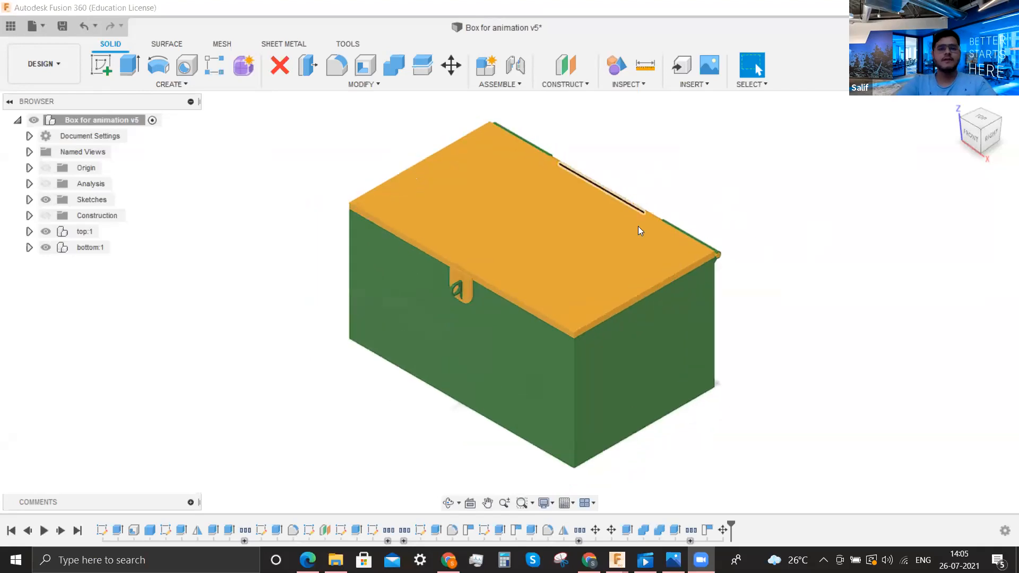
Examine the box's lid, front latch and rear hinge from several angles and distances
shift+middle_drag(731, 274, 745, 229)
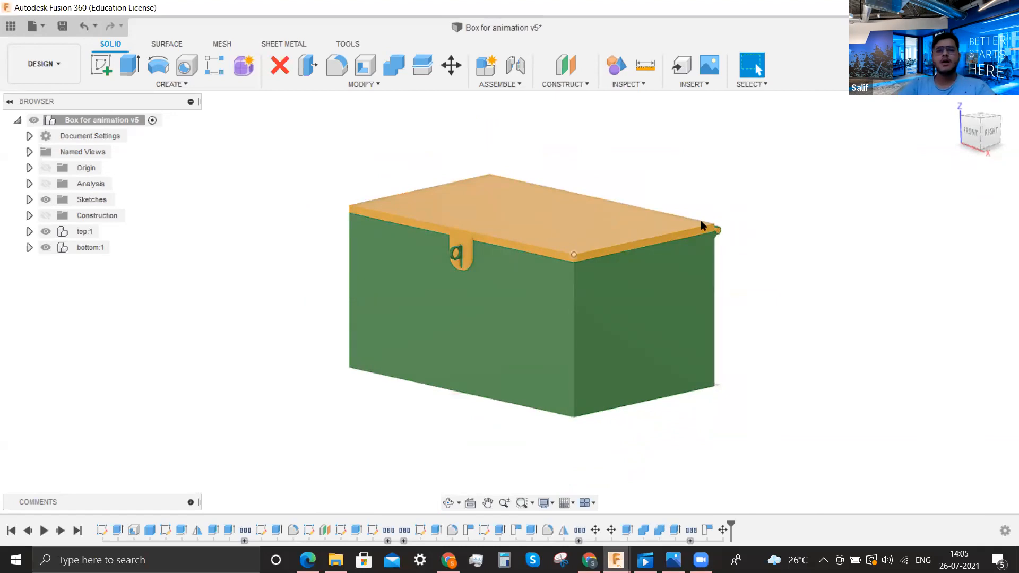
scroll(748, 257, up, 2)
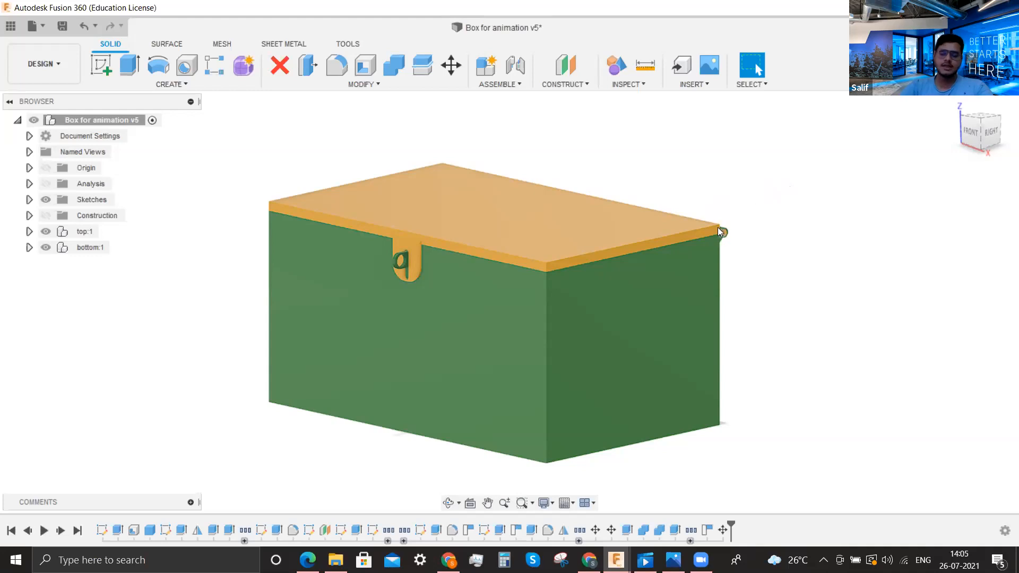
shift+middle_drag(740, 184, 759, 316)
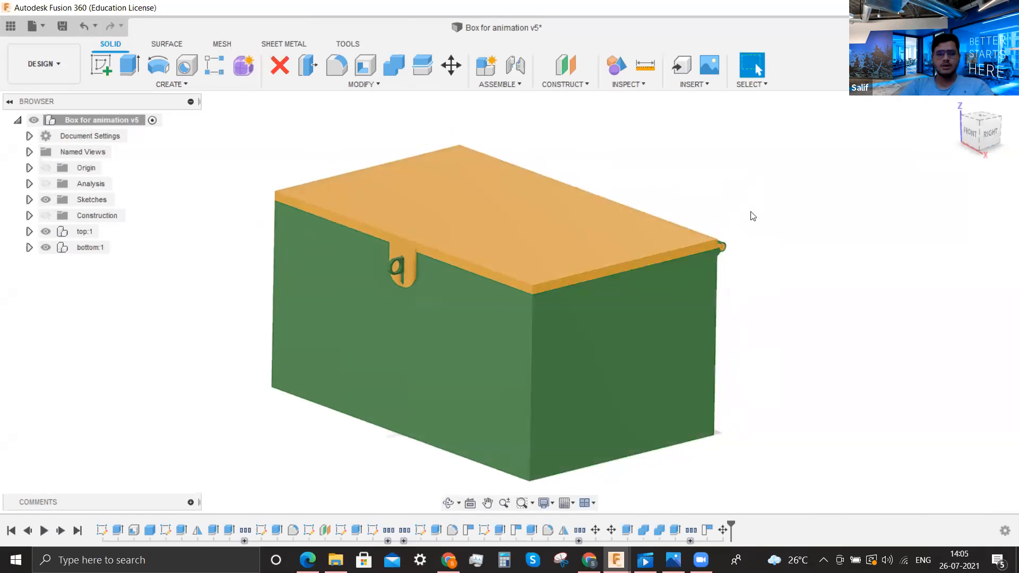
shift+middle_drag(757, 252, 769, 267)
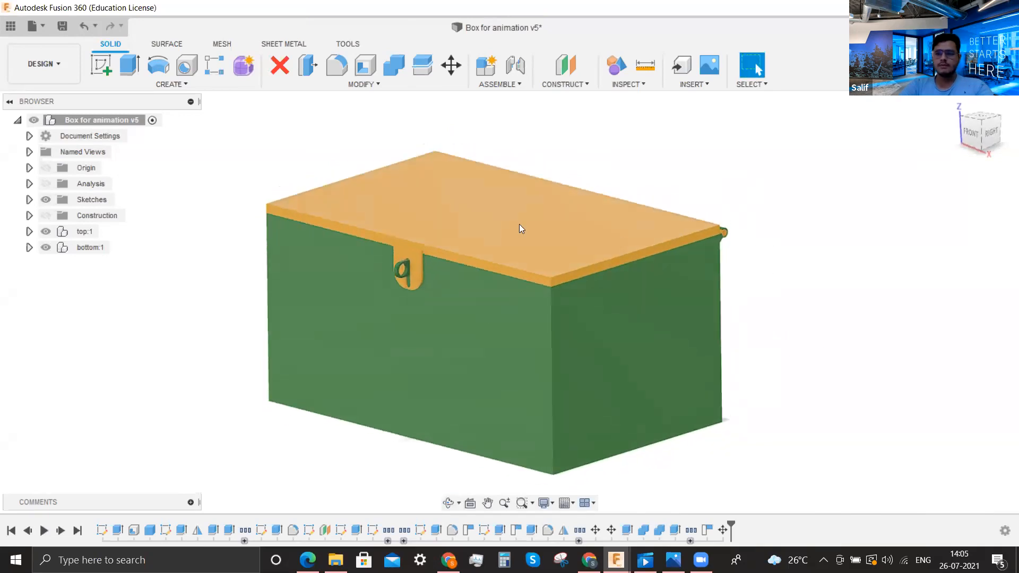
scroll(393, 216, up, 3)
scroll(397, 217, down, 8)
scroll(631, 207, up, 5)
scroll(658, 186, down, 1)
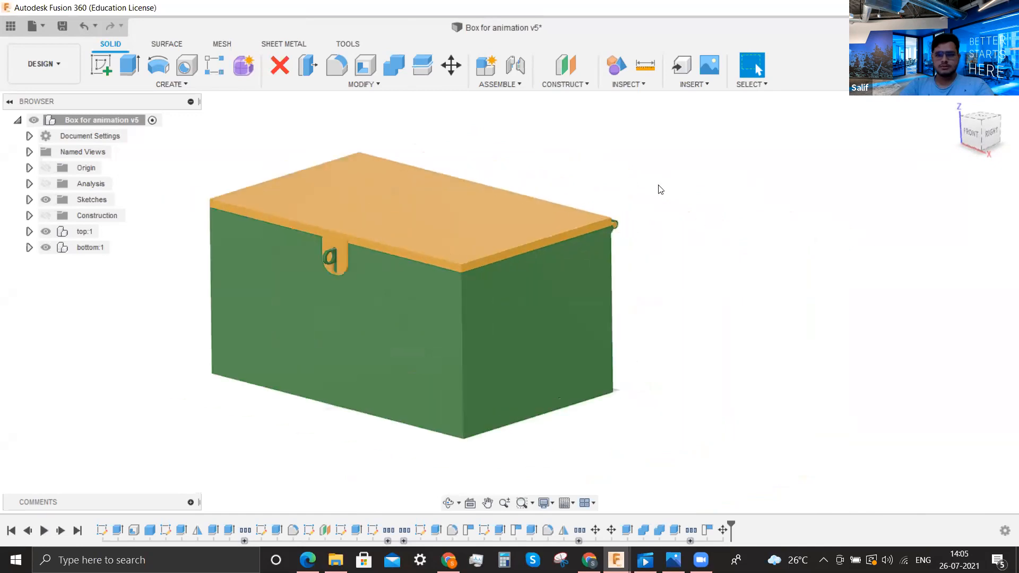
scroll(334, 154, up, 1)
scroll(720, 250, down, 2)
scroll(403, 217, up, 2)
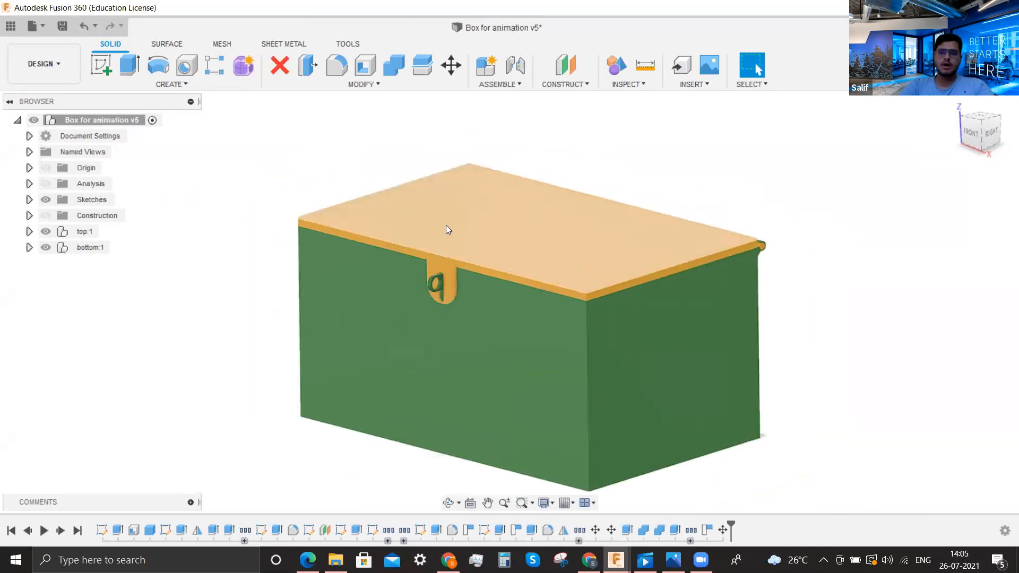
shift+middle_drag(354, 269, 298, 219)
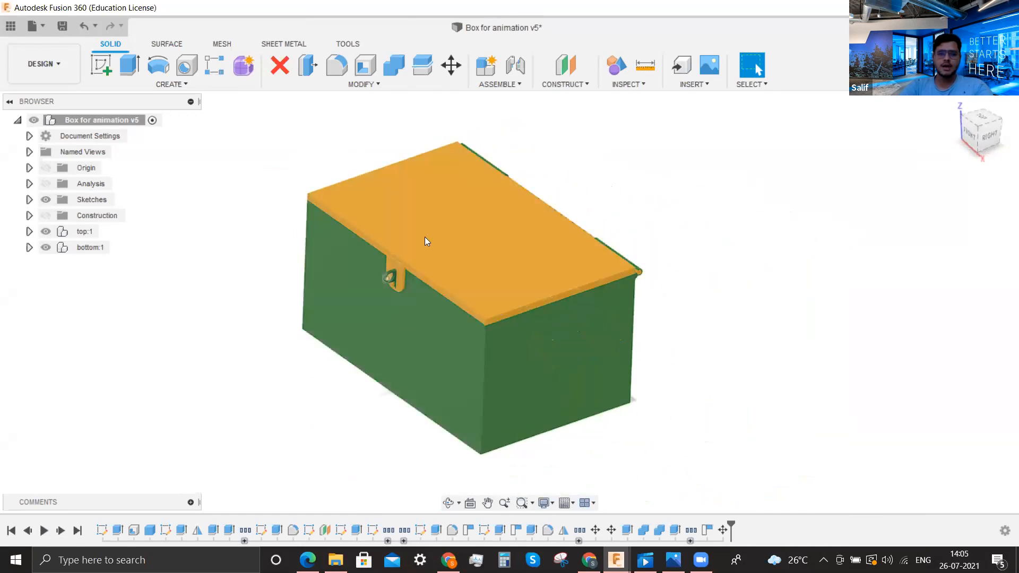
scroll(403, 276, up, 2)
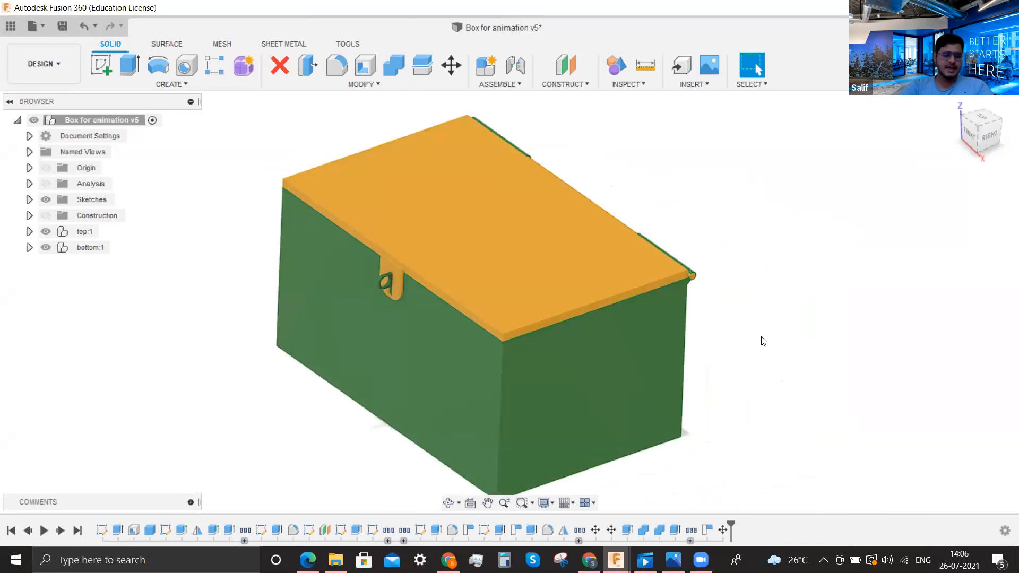
mouse_move(723, 346)
shift+middle_down()
mouse_move(725, 329)
mouse_move(733, 334)
shift+middle_up()
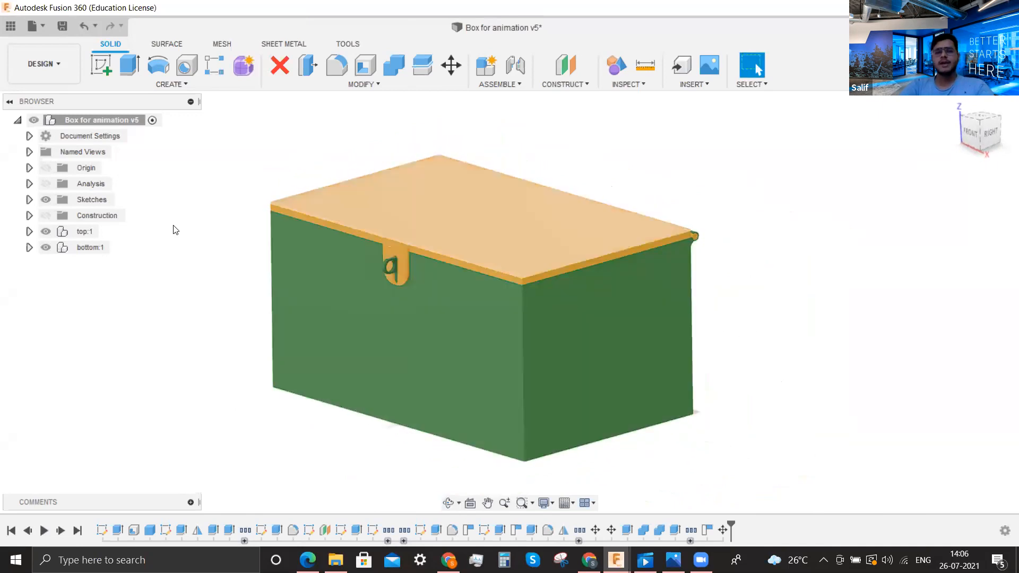
Switch from the Design workspace to the Animation workspace
click(62, 64)
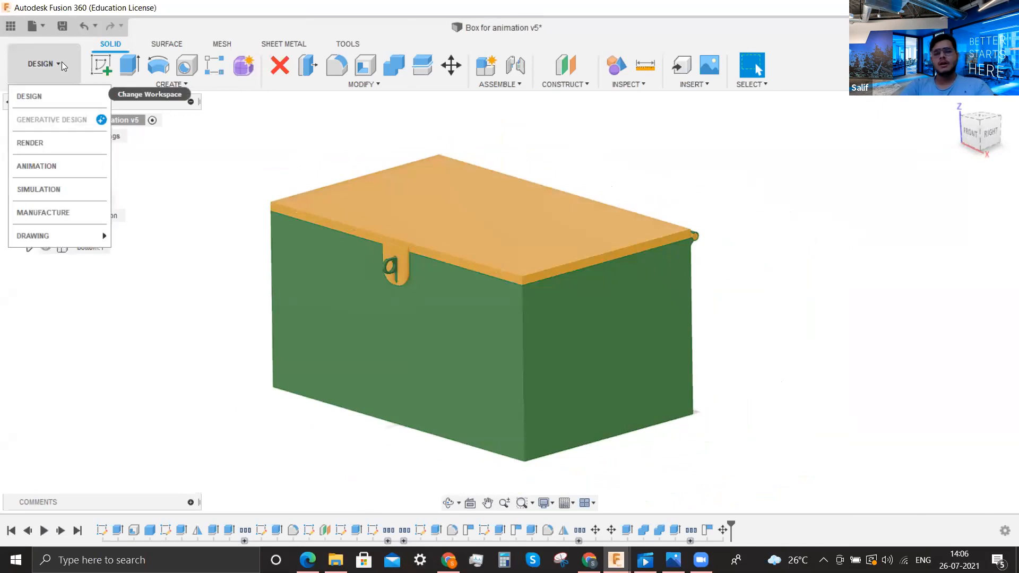
click(62, 64)
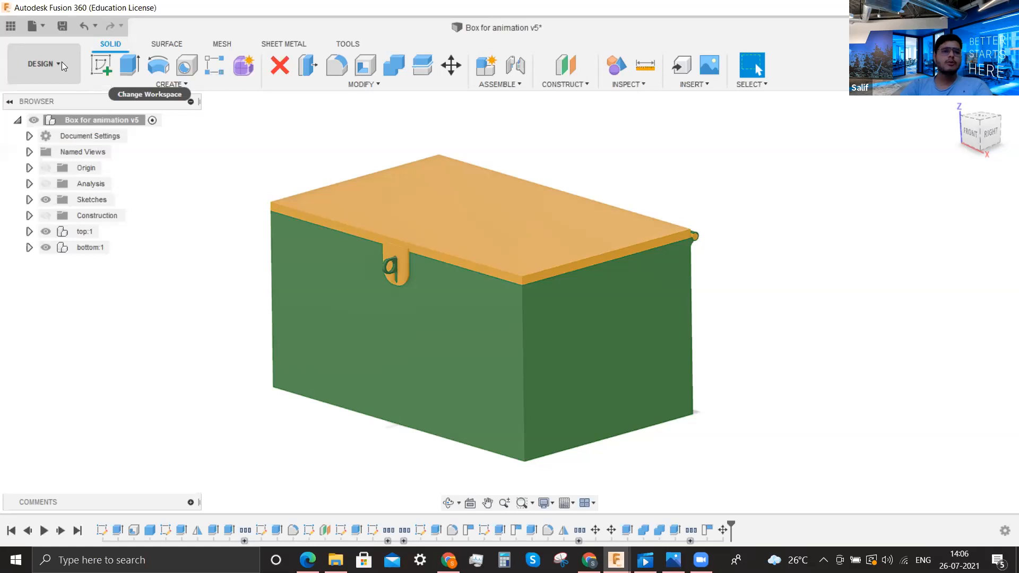
click(62, 64)
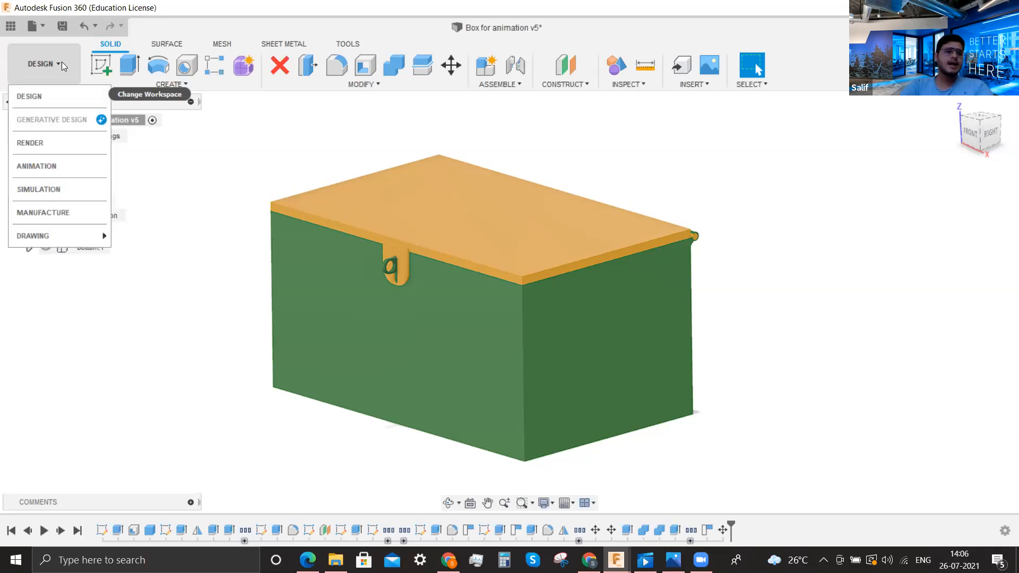
click(188, 167)
click(53, 74)
click(53, 66)
click(53, 66)
click(47, 99)
click(38, 65)
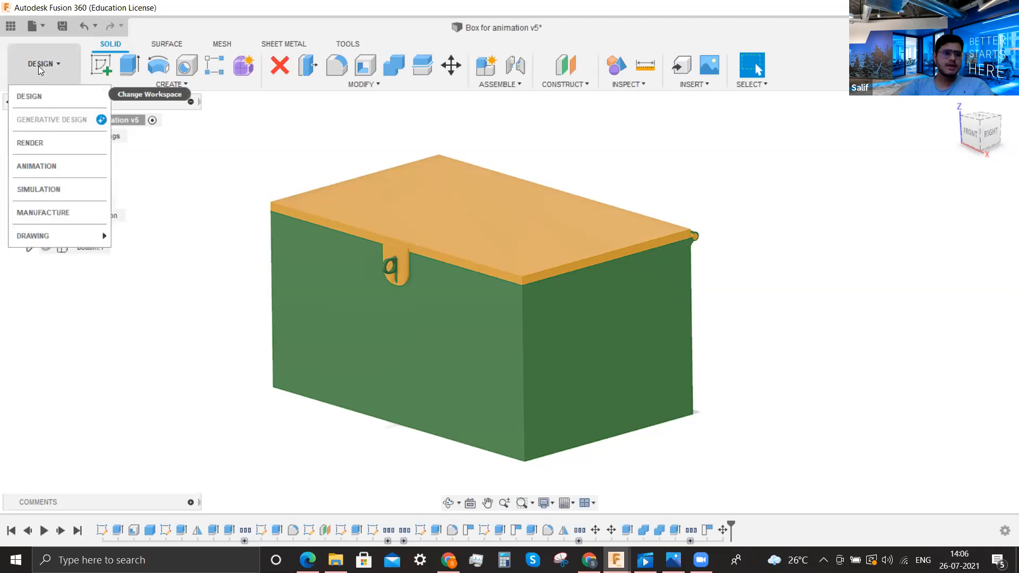
click(46, 166)
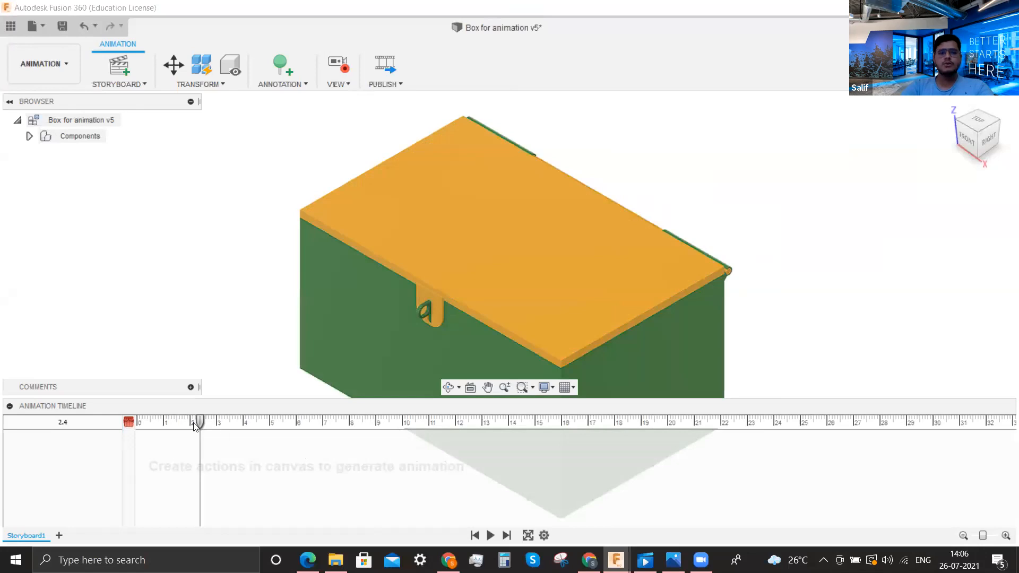
Record a camera move to the front view ending at 2.0 seconds on the storyboard, and play it back
mouse_move(237, 425)
mouse_down()
mouse_move(282, 425)
mouse_move(232, 424)
mouse_up()
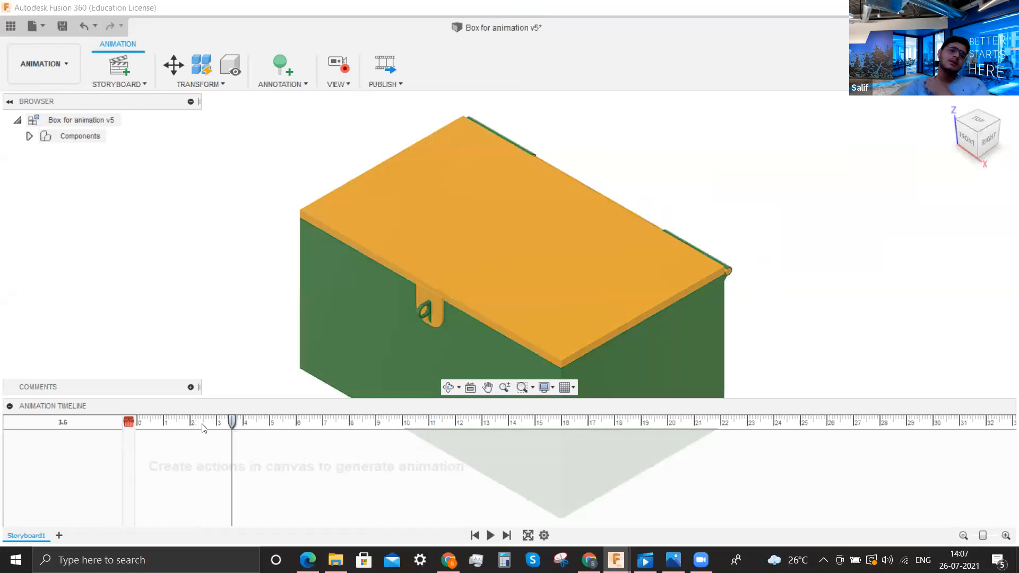
drag(232, 421, 191, 424)
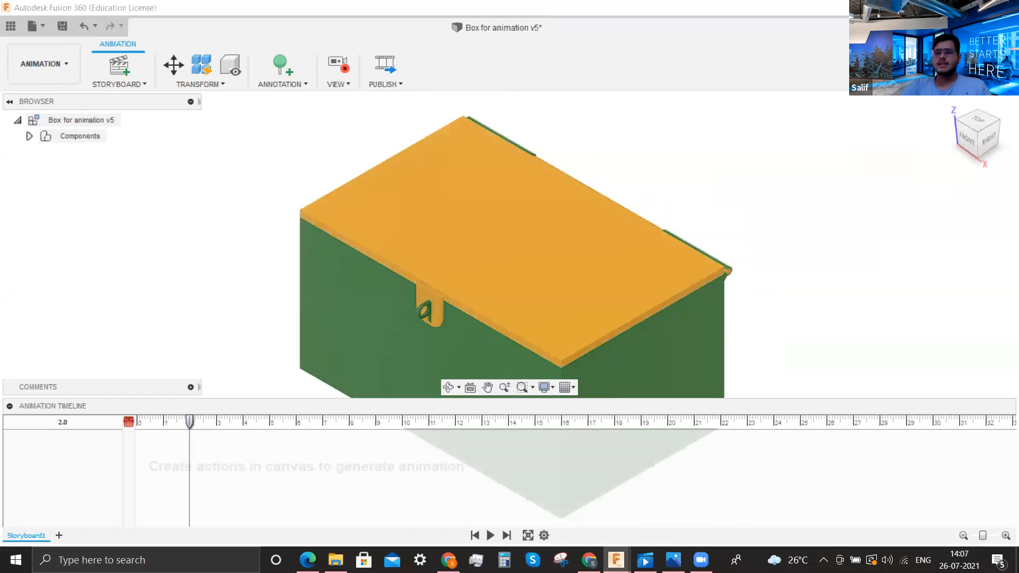
click(948, 104)
click(178, 437)
key(Delete)
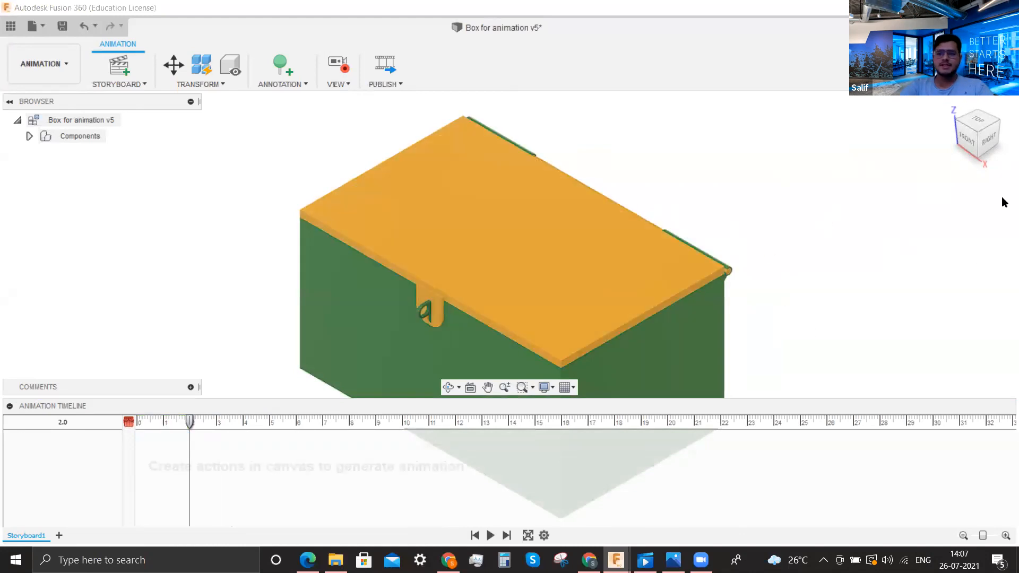
click(963, 142)
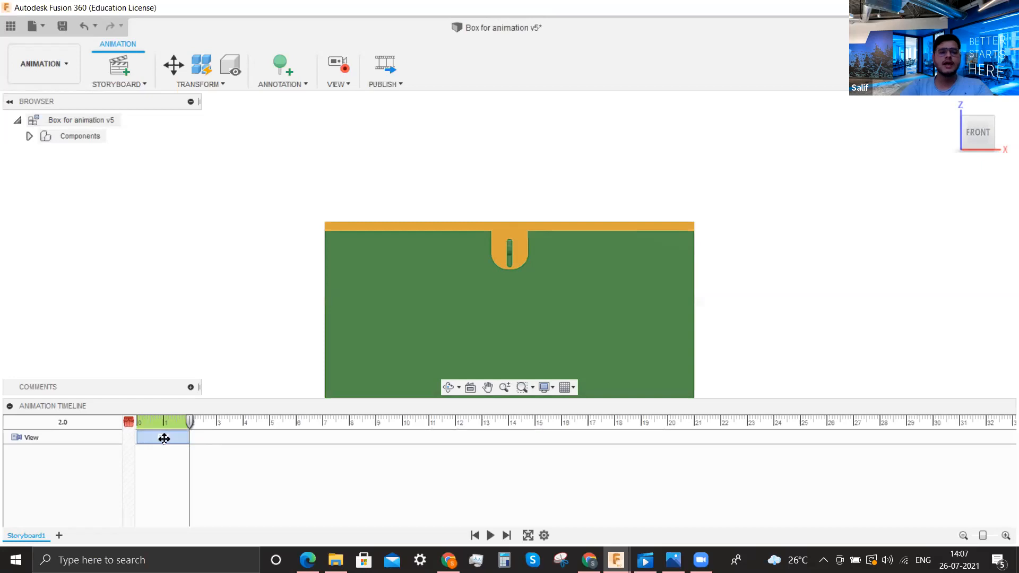
click(491, 534)
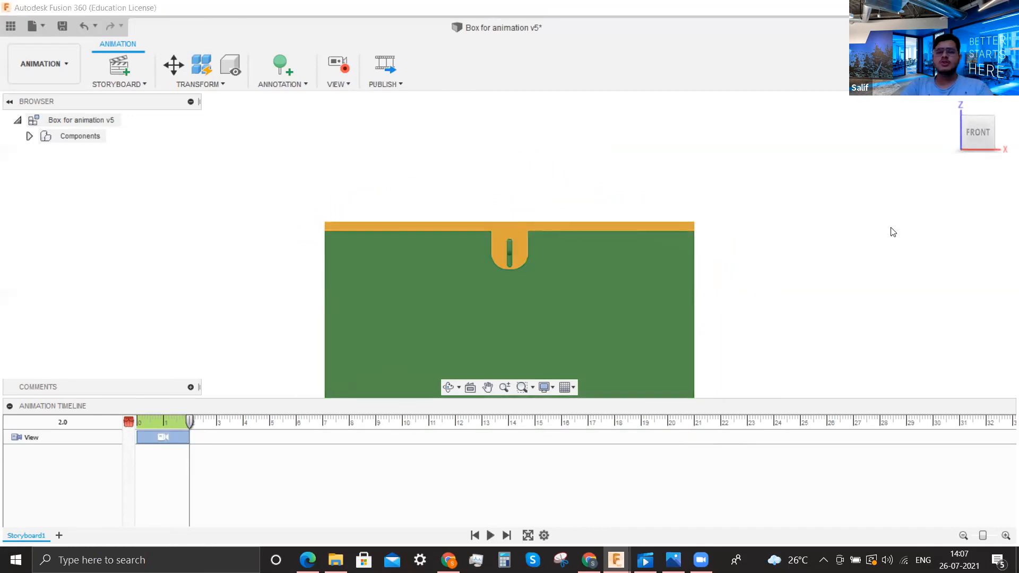
Delete the recorded view action from the storyboard and place the playhead in the scratch zone before 0 seconds
click(162, 436)
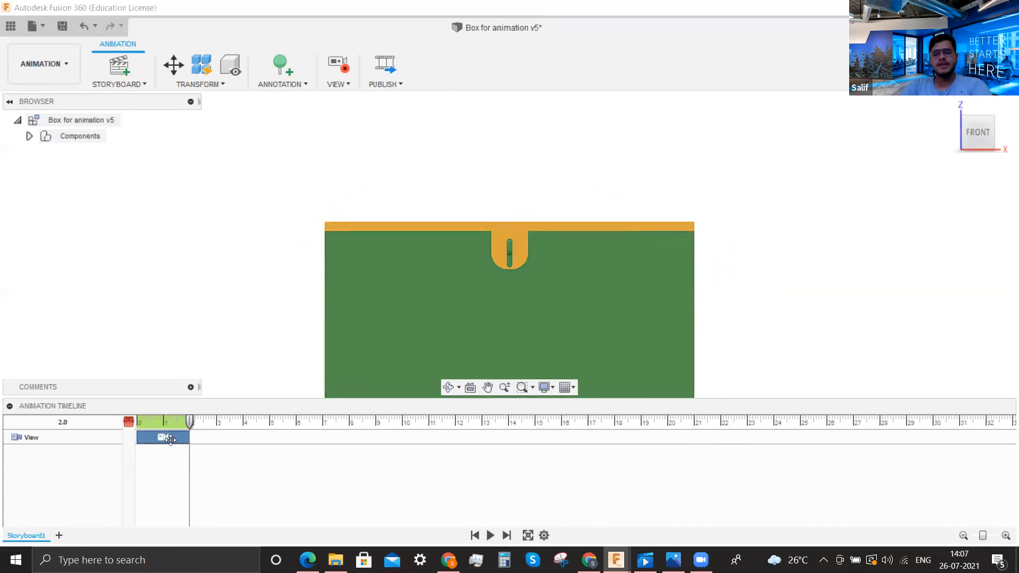
key(Delete)
click(127, 425)
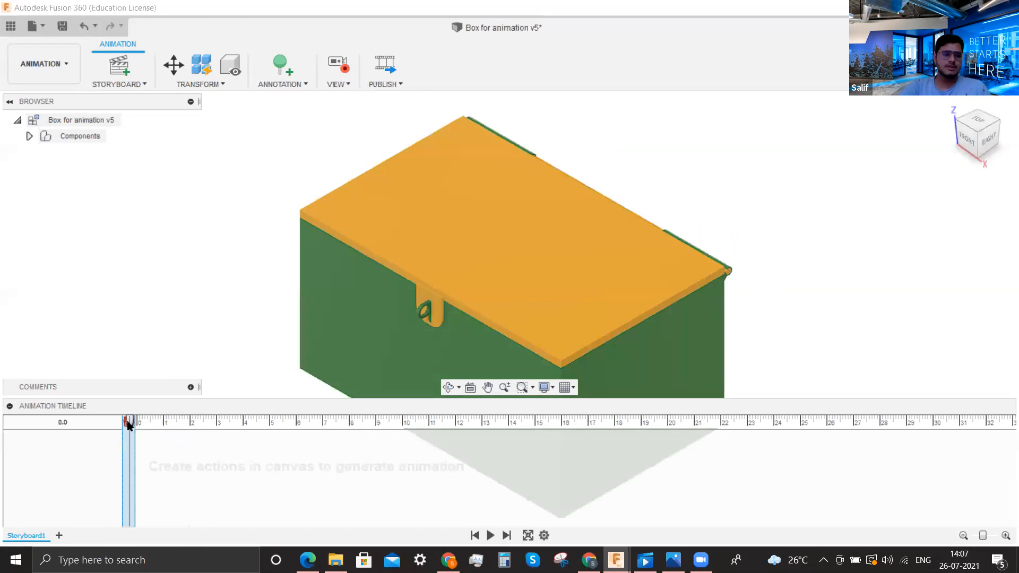
click(157, 421)
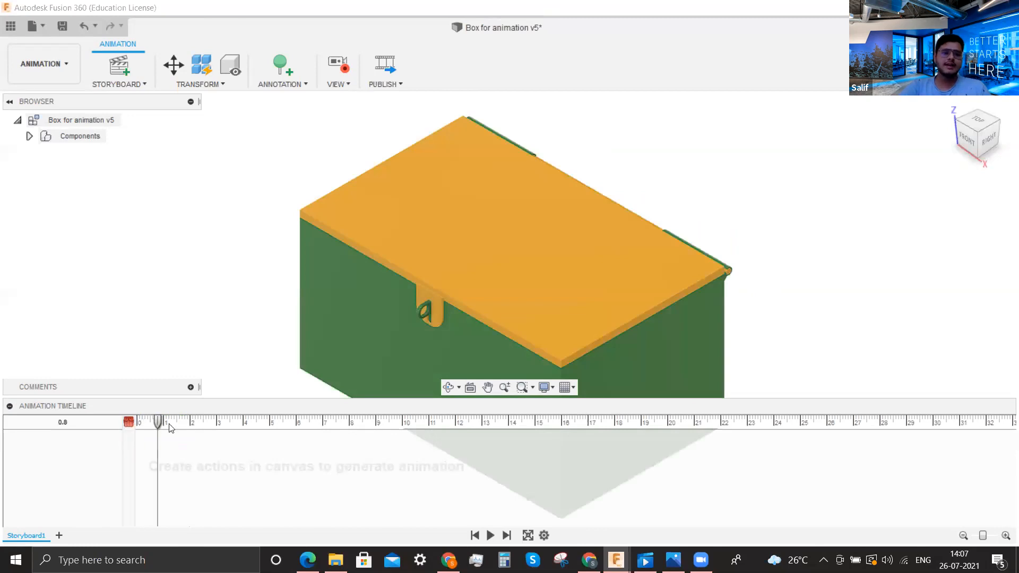
click(129, 422)
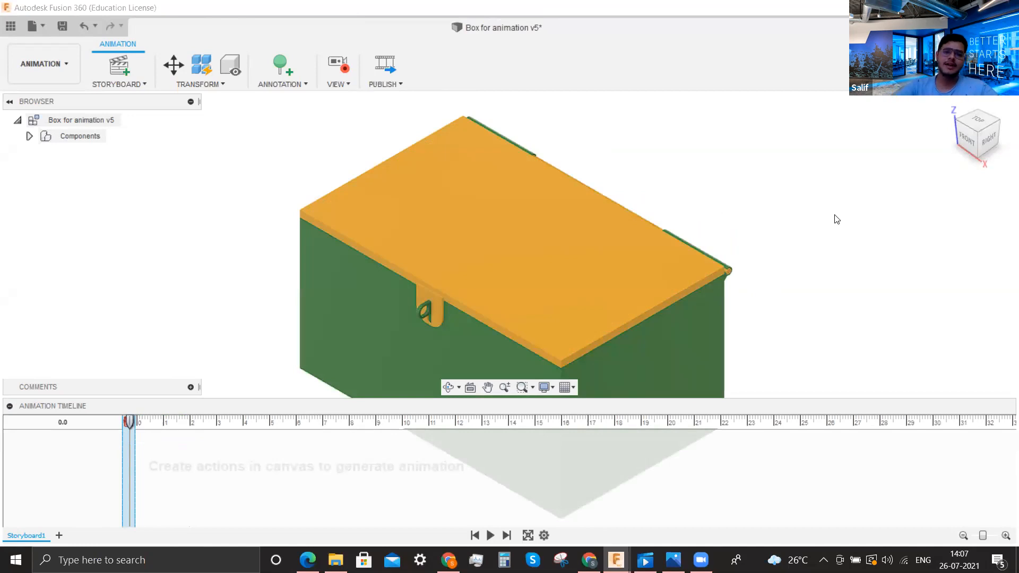
Examine the box from several angles, including the front view, without recording any camera action, and return to the home view
scroll(873, 263, down, 2)
shift+middle_drag(805, 294, 627, 277)
shift+middle_drag(408, 350, 766, 276)
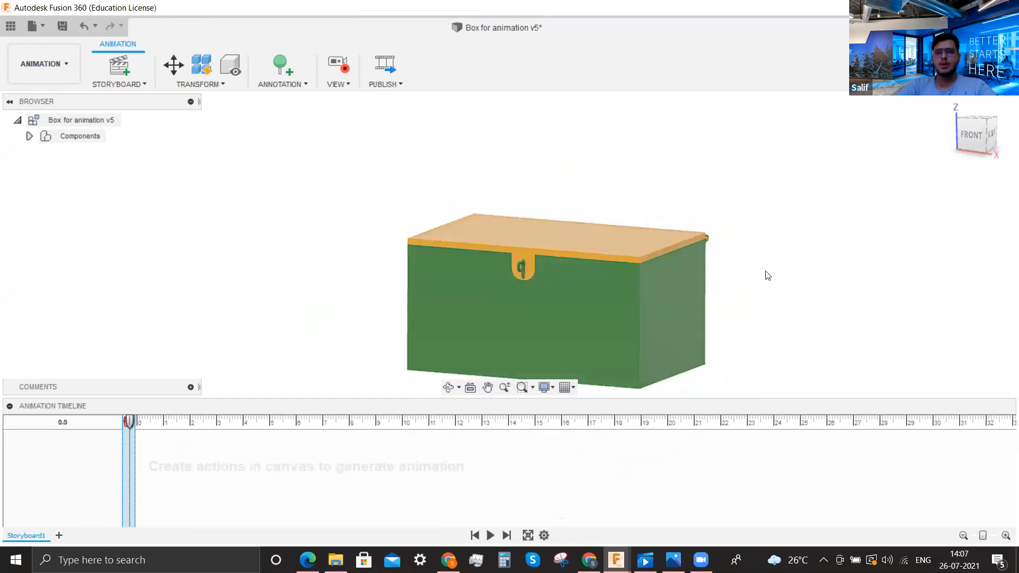
scroll(885, 187, up, 3)
scroll(902, 187, down, 3)
scroll(491, 249, up, 2)
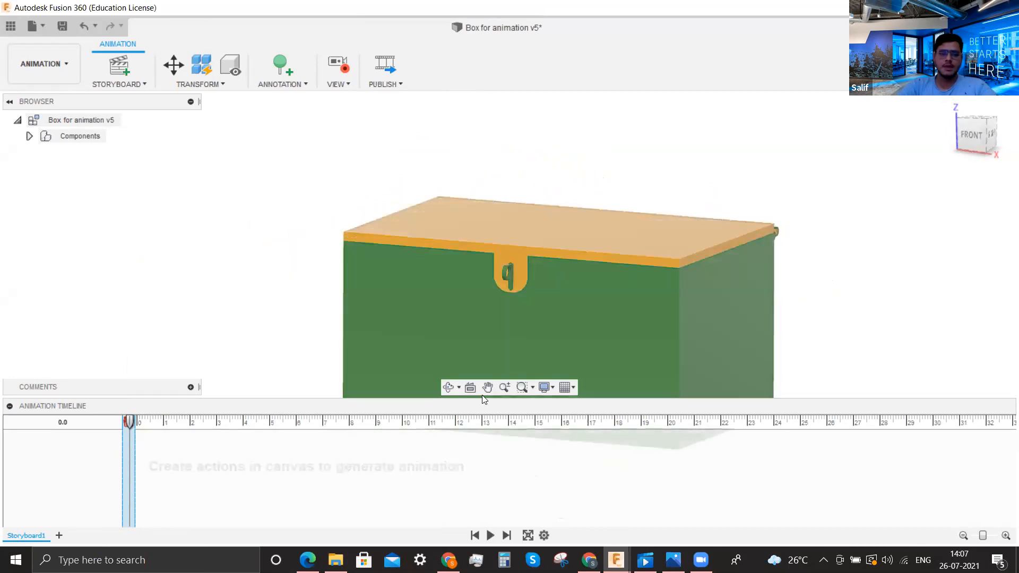
scroll(545, 262, down, 4)
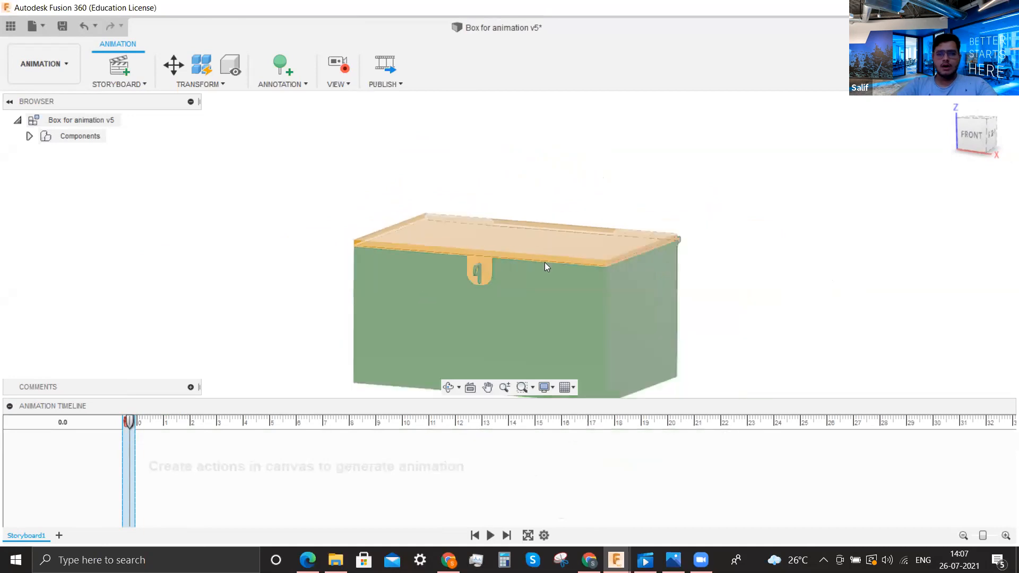
click(967, 136)
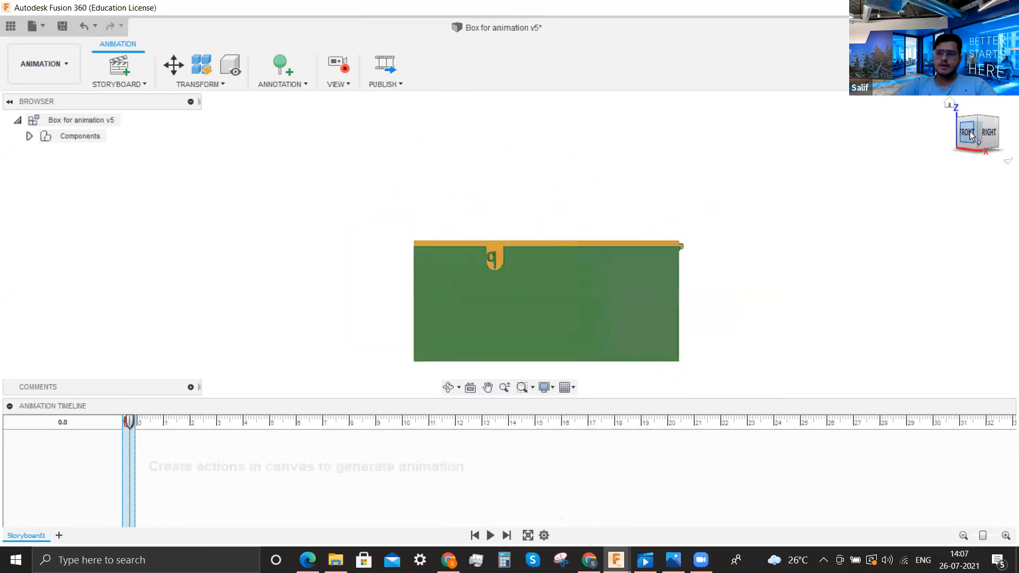
scroll(639, 209, up, 2)
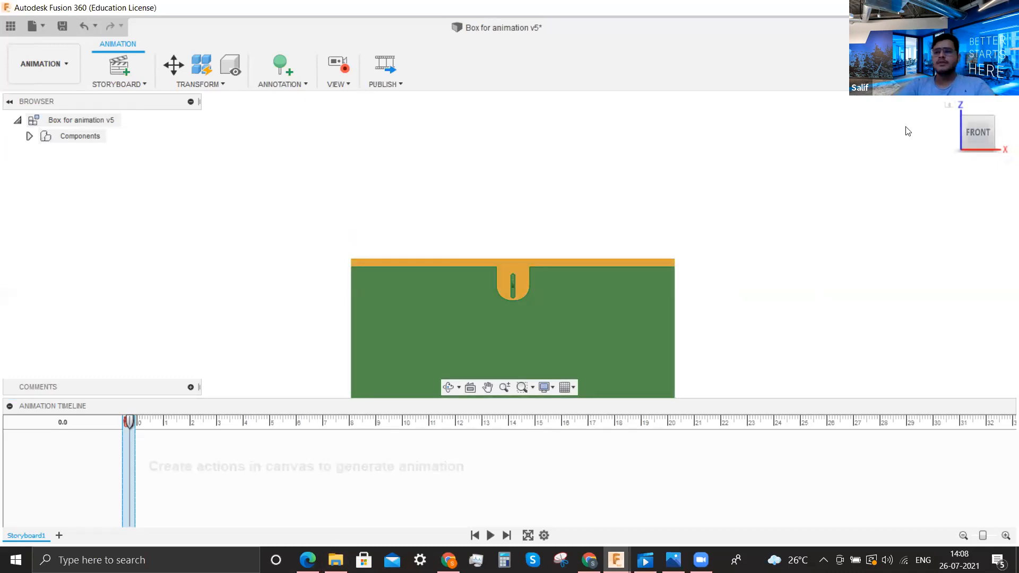
click(956, 102)
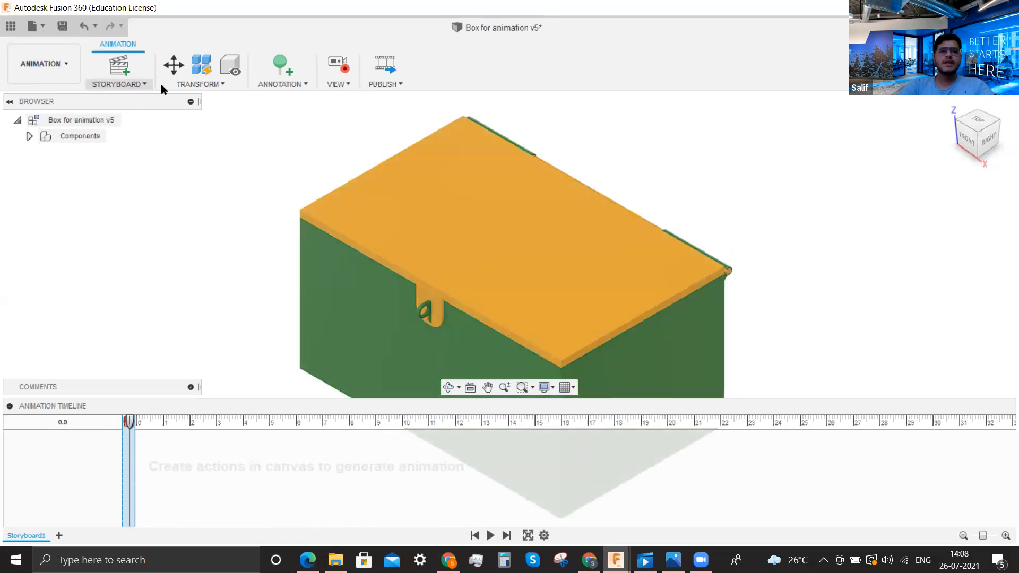
click(186, 83)
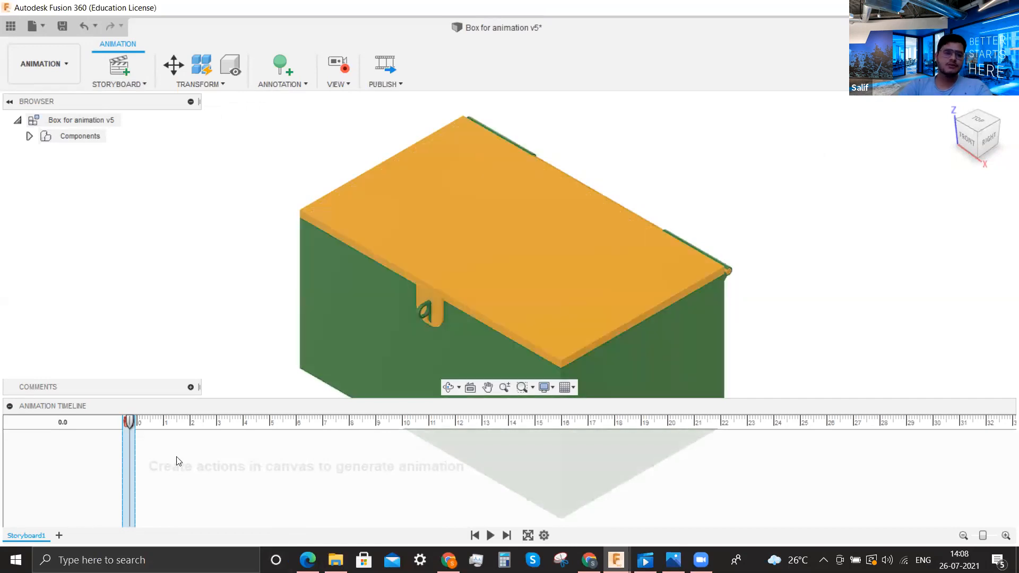
Record a camera move ending at 3.0 seconds that zooms out, recentres the box and turns it slightly
click(213, 422)
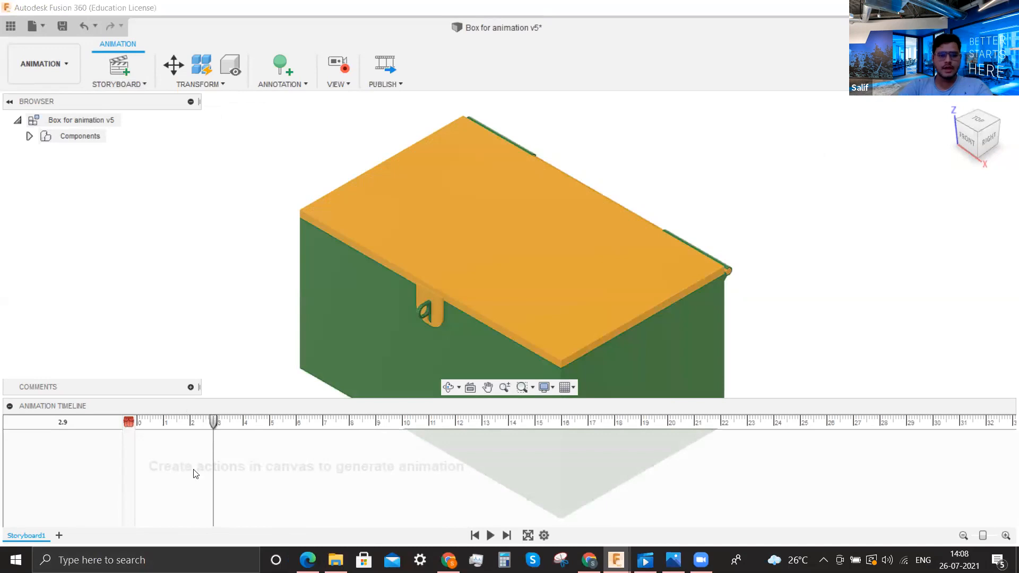
mouse_move(213, 420)
mouse_down()
mouse_move(130, 420)
mouse_move(215, 420)
mouse_up()
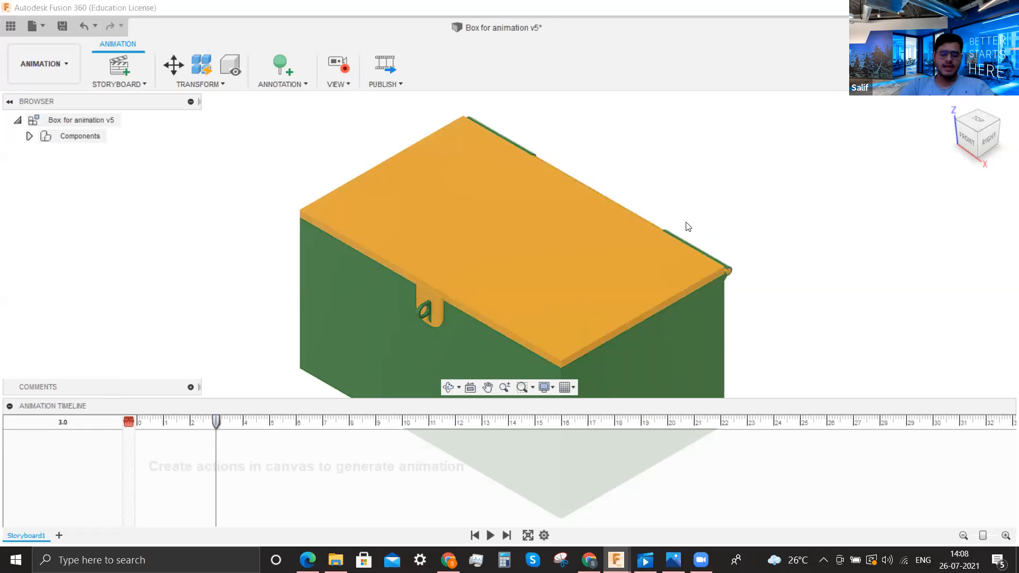
scroll(812, 246, down, 2)
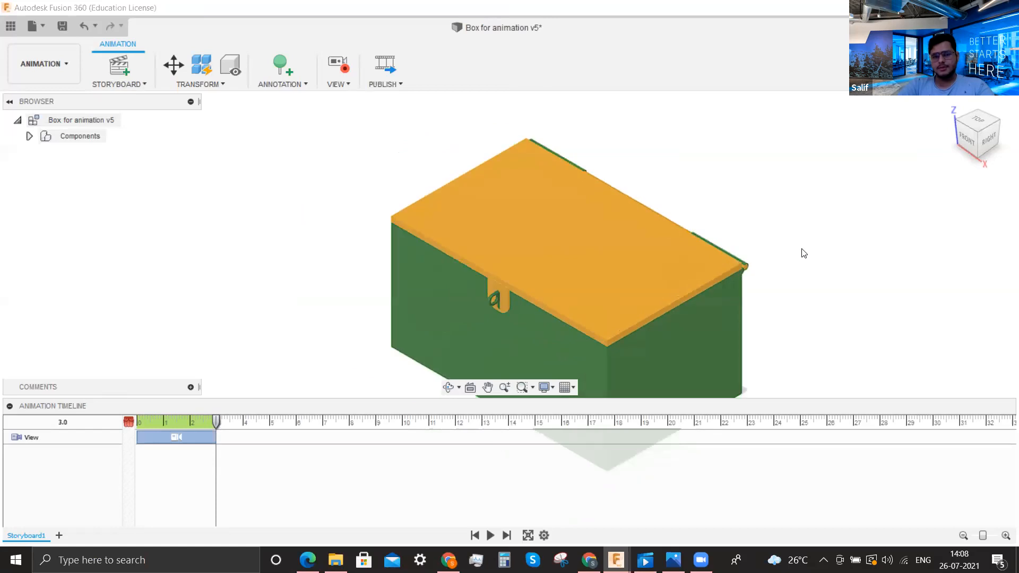
scroll(715, 265, down, 3)
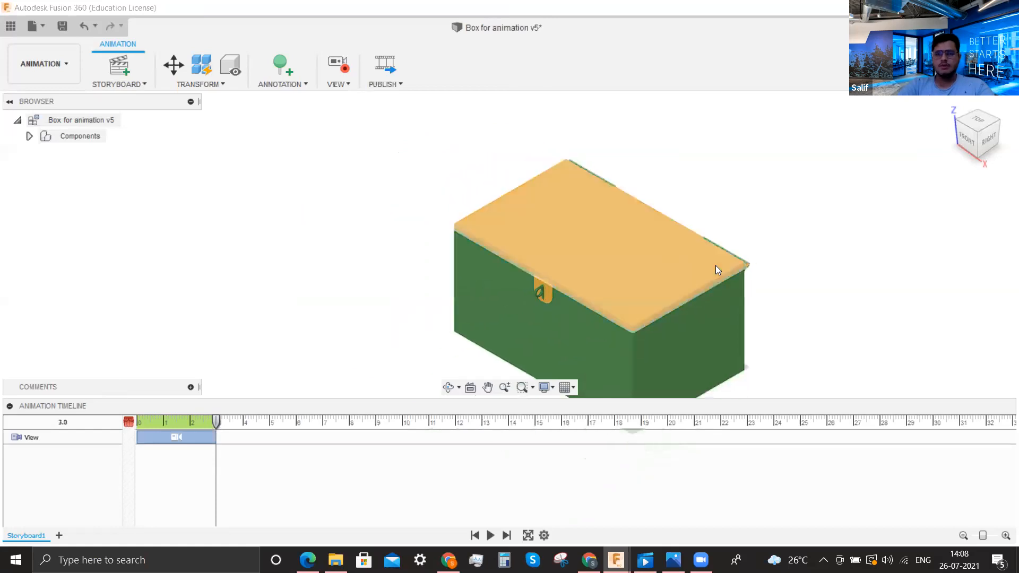
click(487, 387)
drag(609, 295, 518, 303)
key(Escape)
shift+middle_drag(682, 312, 689, 317)
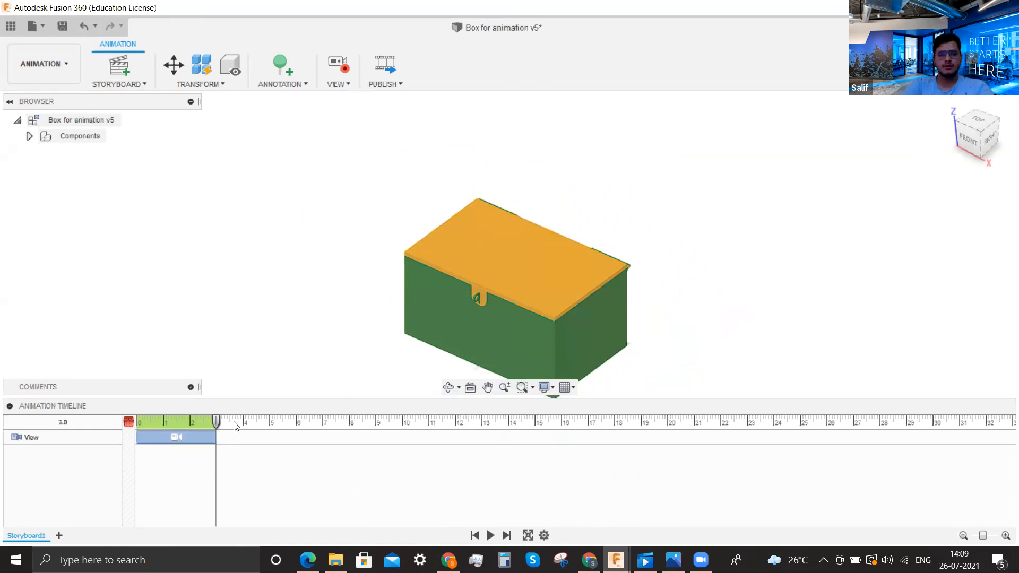
Play back the camera move, and shift and stretch its view action to run from about 1.1 to 4.2 seconds
click(491, 535)
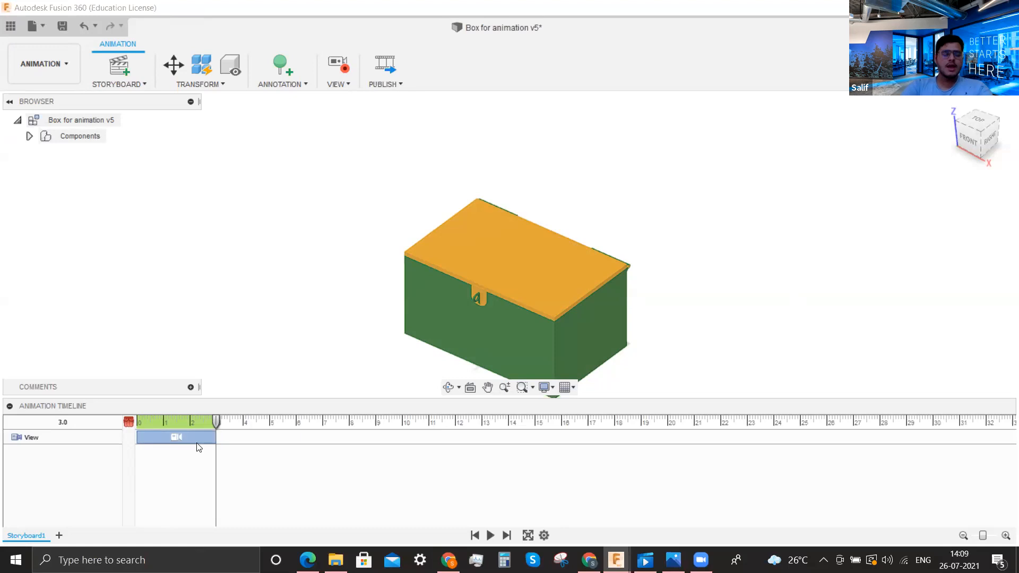
mouse_move(192, 436)
mouse_down()
mouse_move(182, 439)
mouse_move(210, 437)
mouse_up()
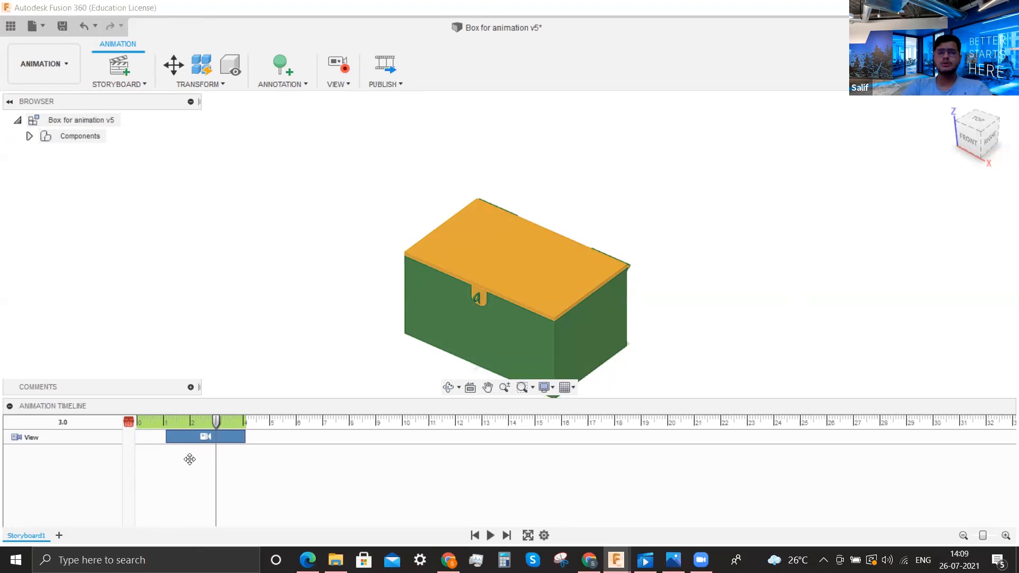
click(247, 421)
drag(232, 420, 261, 418)
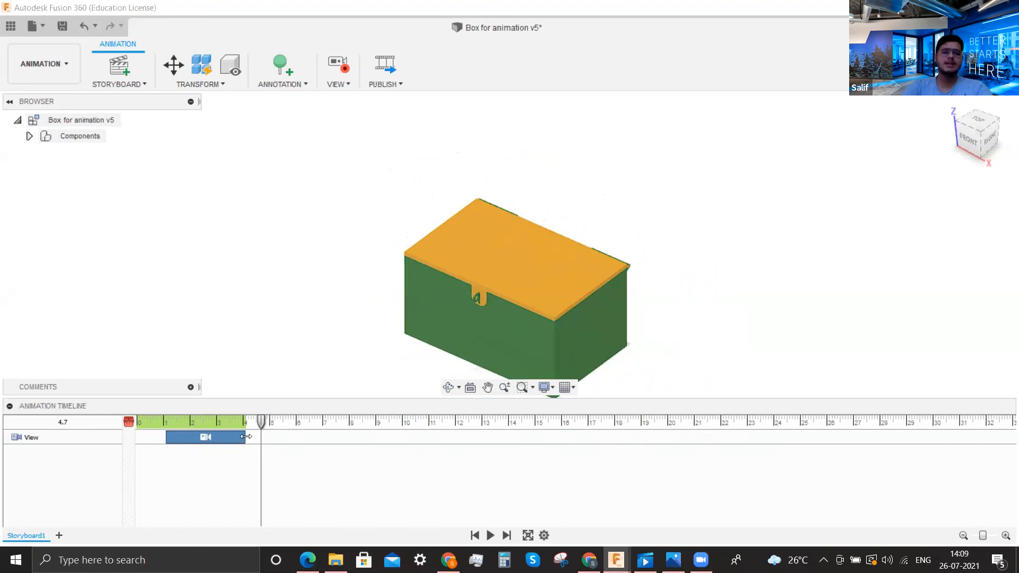
mouse_move(245, 435)
mouse_down()
mouse_move(298, 437)
mouse_move(247, 437)
mouse_up()
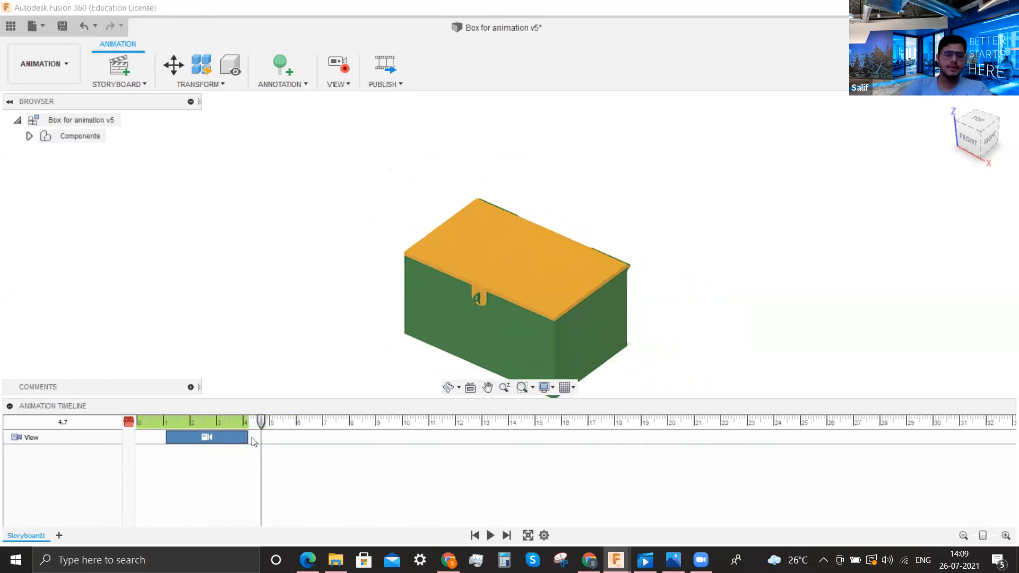
Set the view action's start time to 1 second and its end time to 4 seconds
click(216, 438)
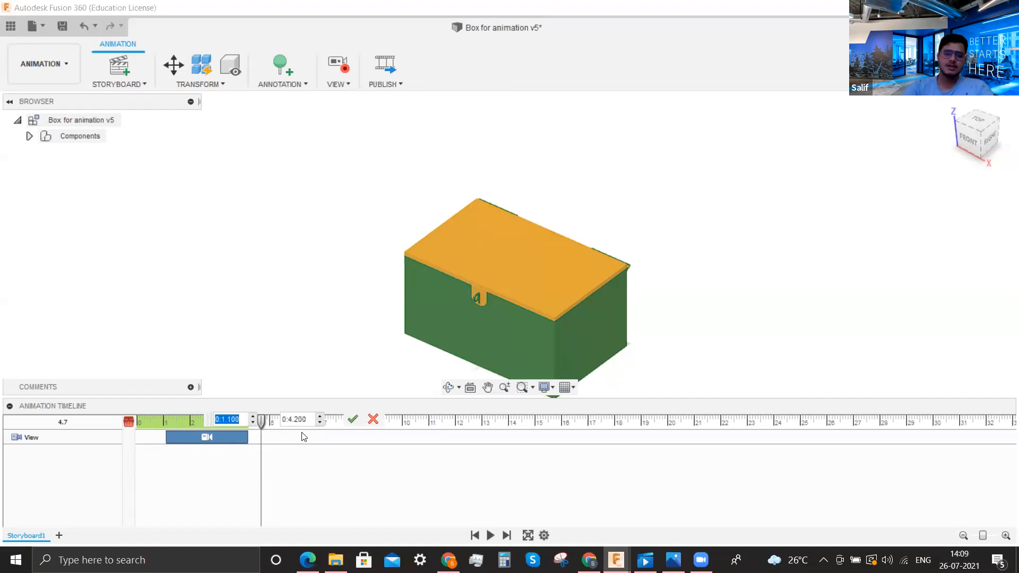
text(1)
key(Tab)
text(4)
key(Return)
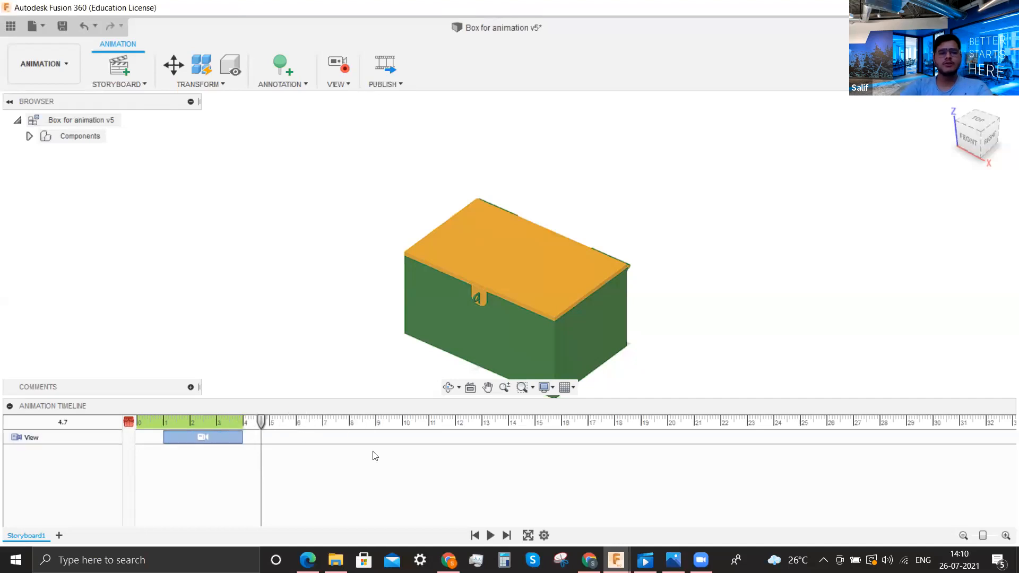
Set the view action's duration to 2 seconds
right_click(227, 439)
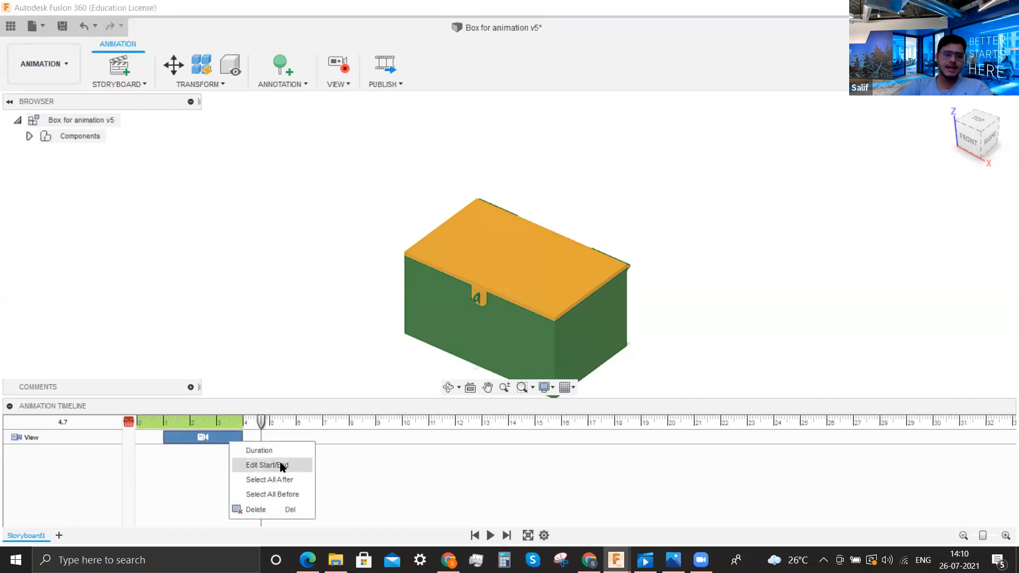
click(281, 465)
click(416, 445)
right_click(220, 437)
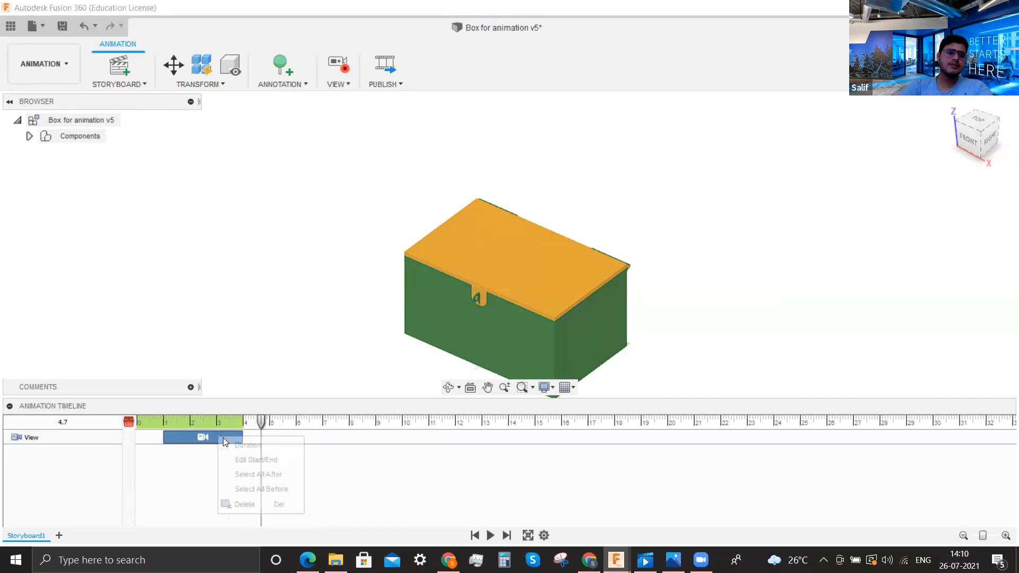
click(237, 444)
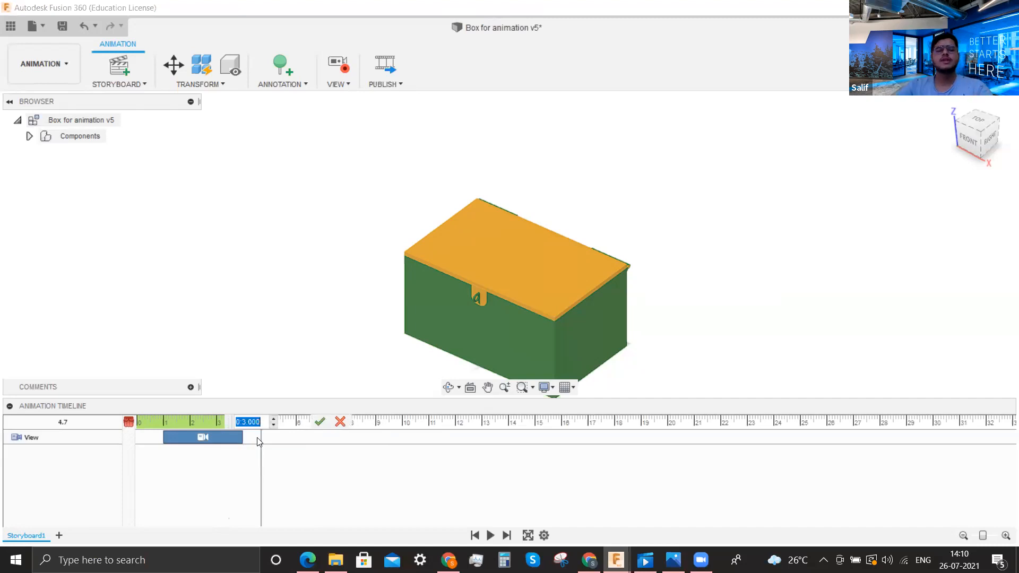
text(2)
key(Return)
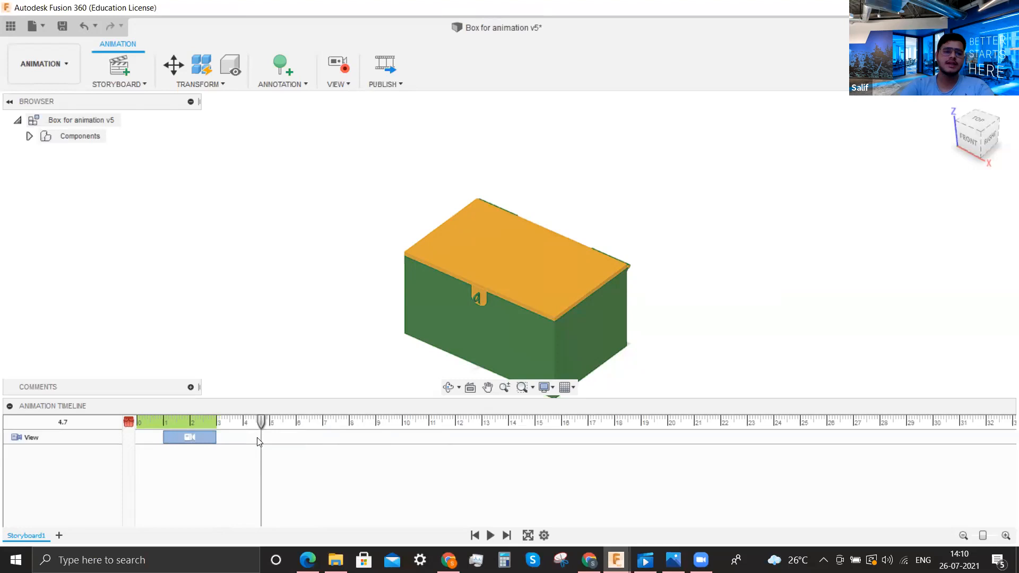
Play the camera move from 0.3 seconds and delete its view action from the storyboard
click(147, 422)
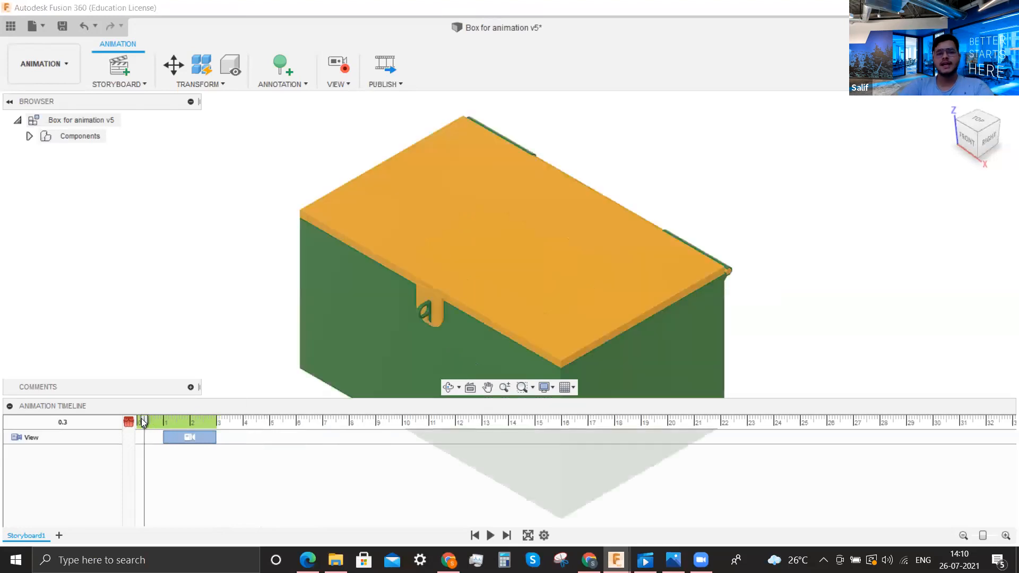
click(492, 536)
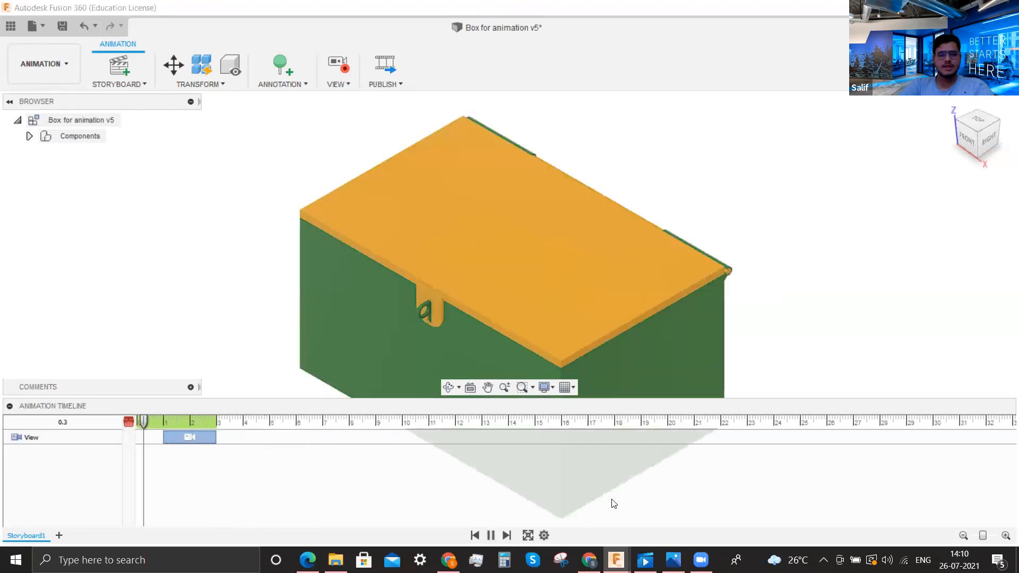
click(491, 537)
click(202, 437)
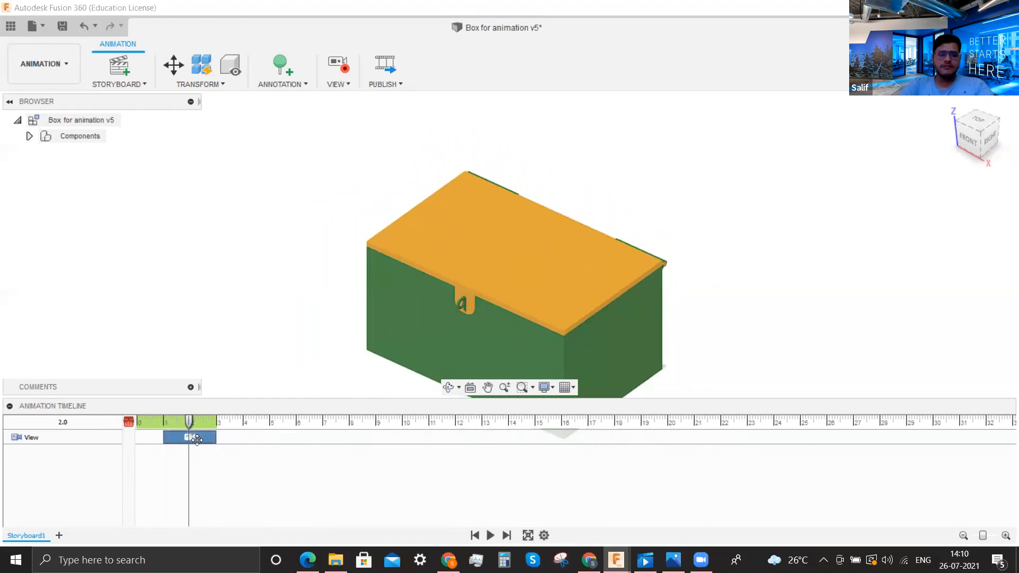
key(Delete)
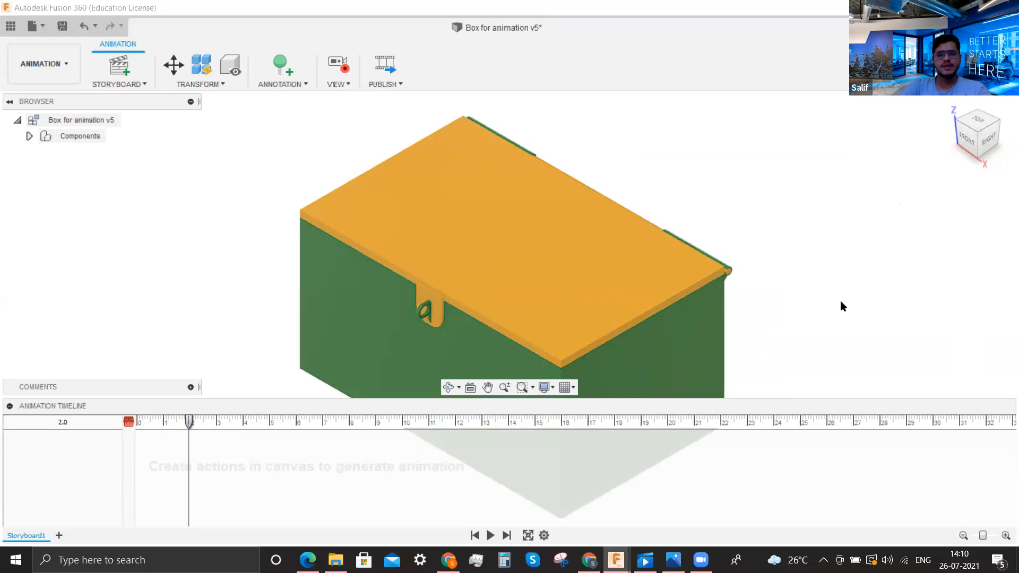
Record a slight orbit of the box ending at 2.0 seconds, extend it to 3.1 seconds and play it back
click(448, 388)
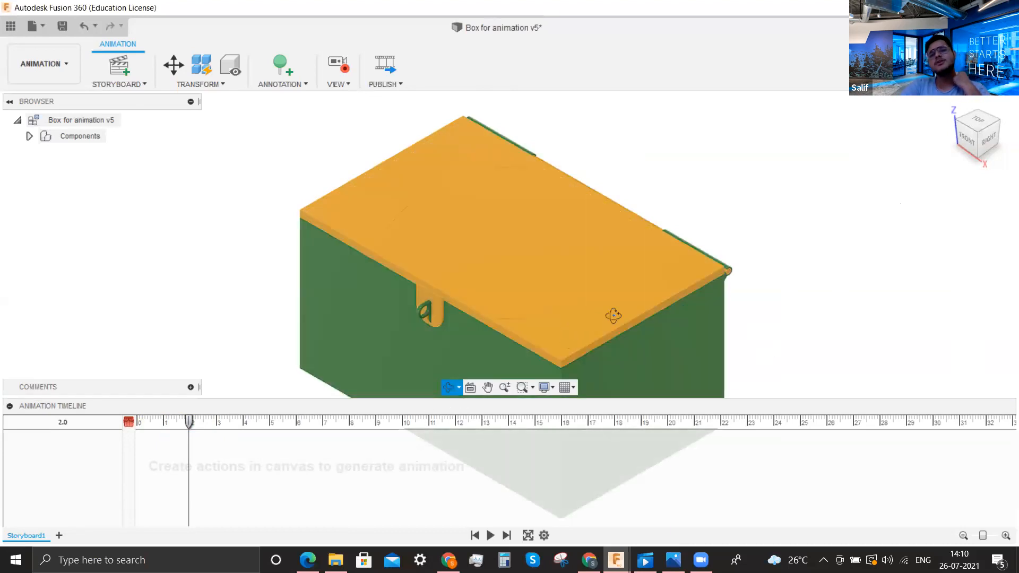
drag(684, 316, 263, 274)
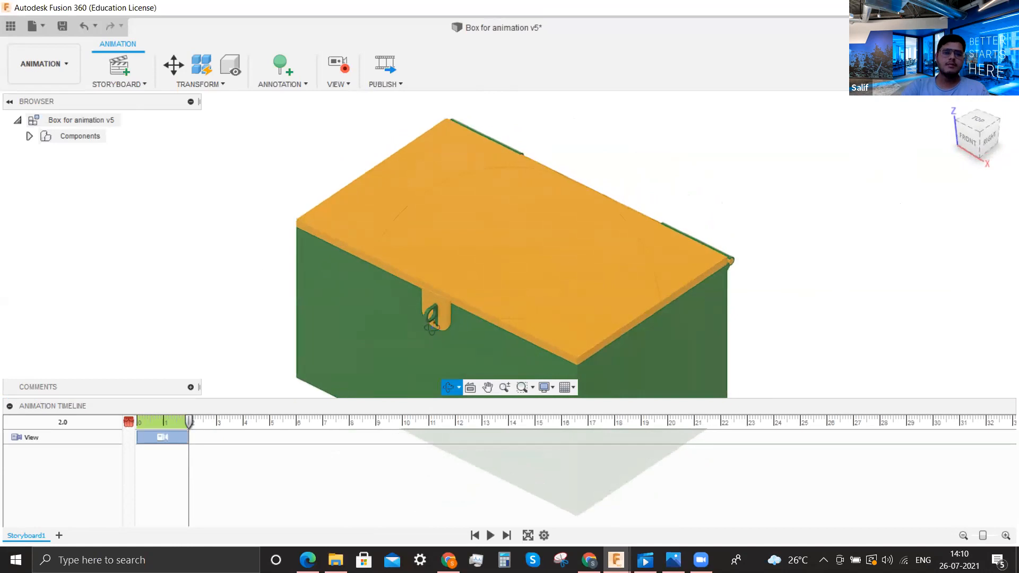
drag(189, 427, 219, 430)
click(494, 536)
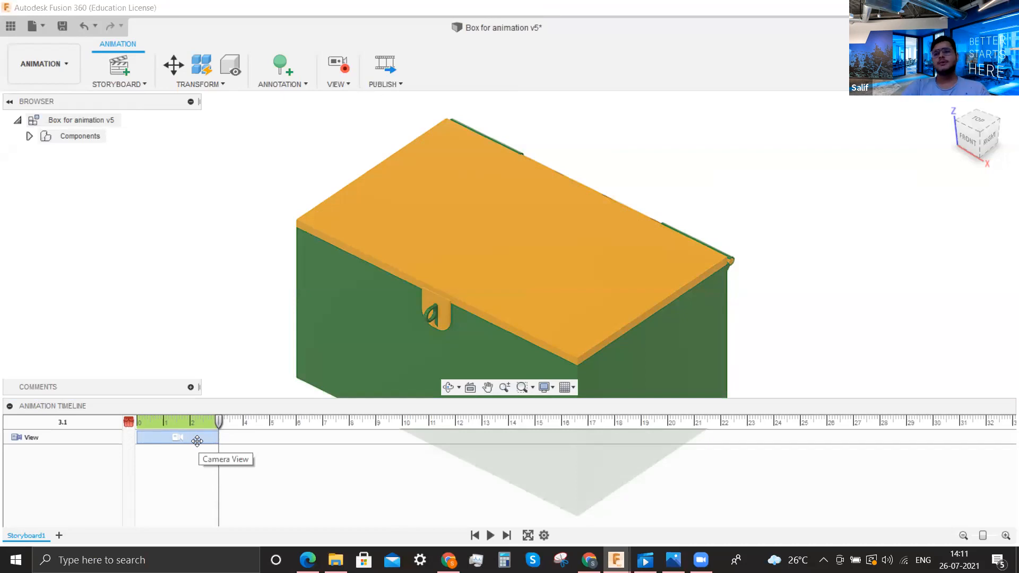
Replace the view action with an orbit around to the back of the box ending at 3.1 seconds, and play it back
click(197, 441)
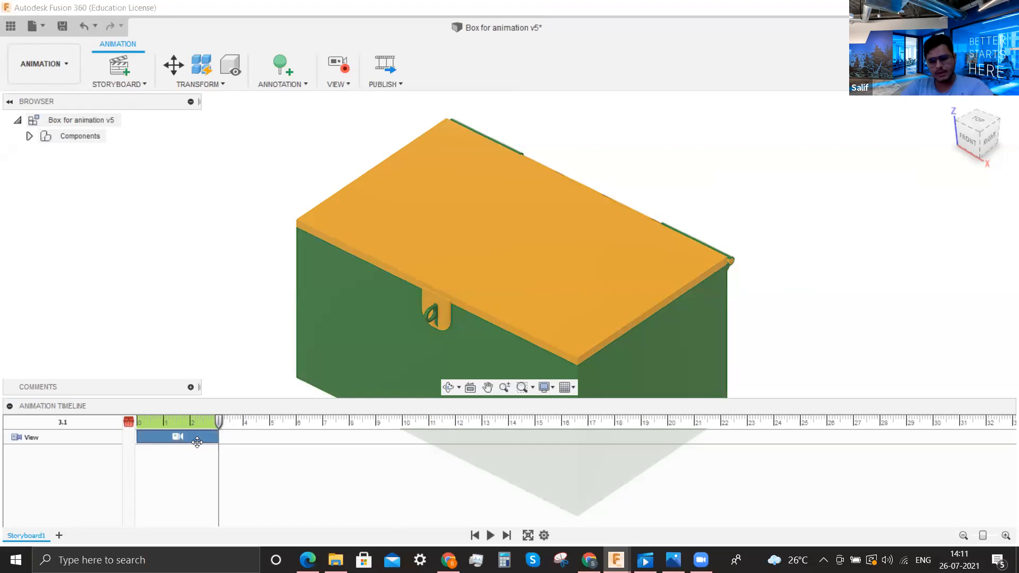
key(Delete)
click(458, 386)
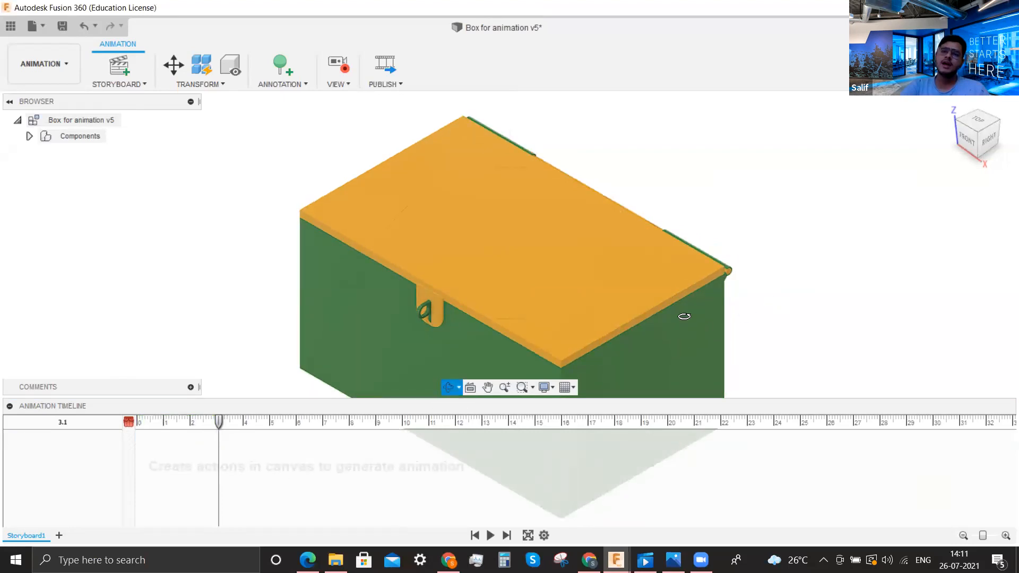
drag(684, 314, 482, 330)
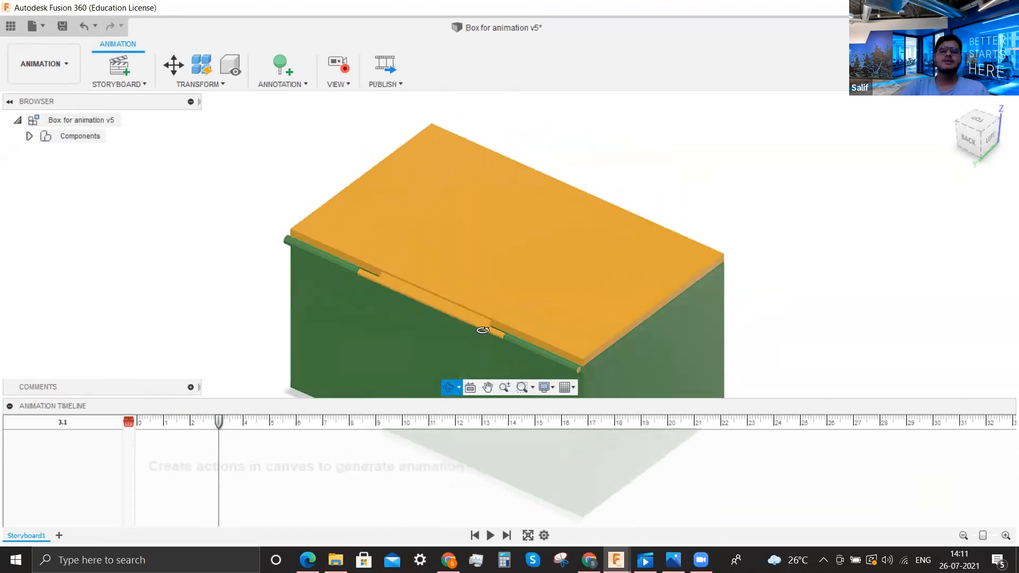
click(490, 535)
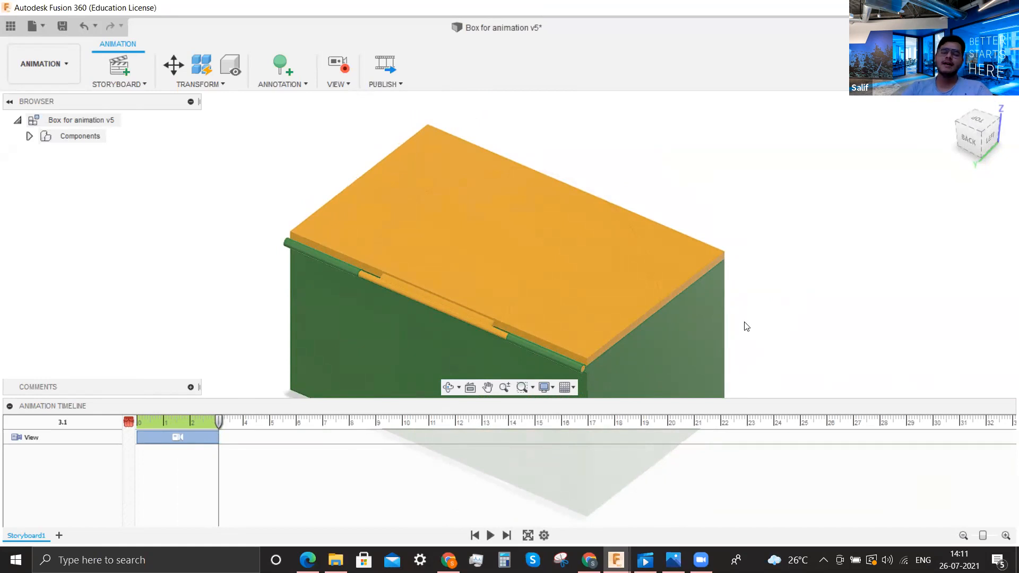
Delete the recorded orbit view action from the storyboard
click(153, 442)
key(Delete)
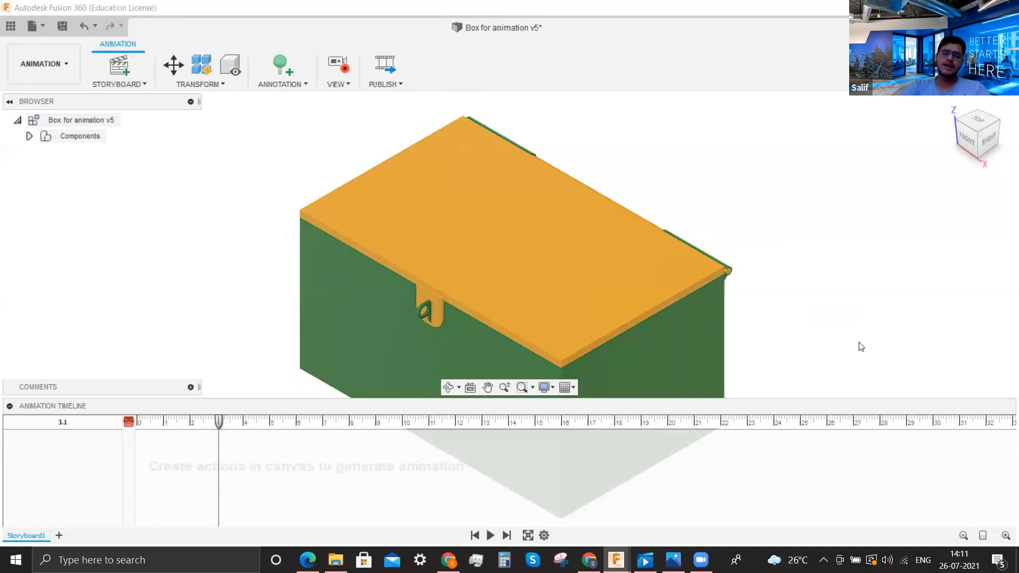
click(174, 65)
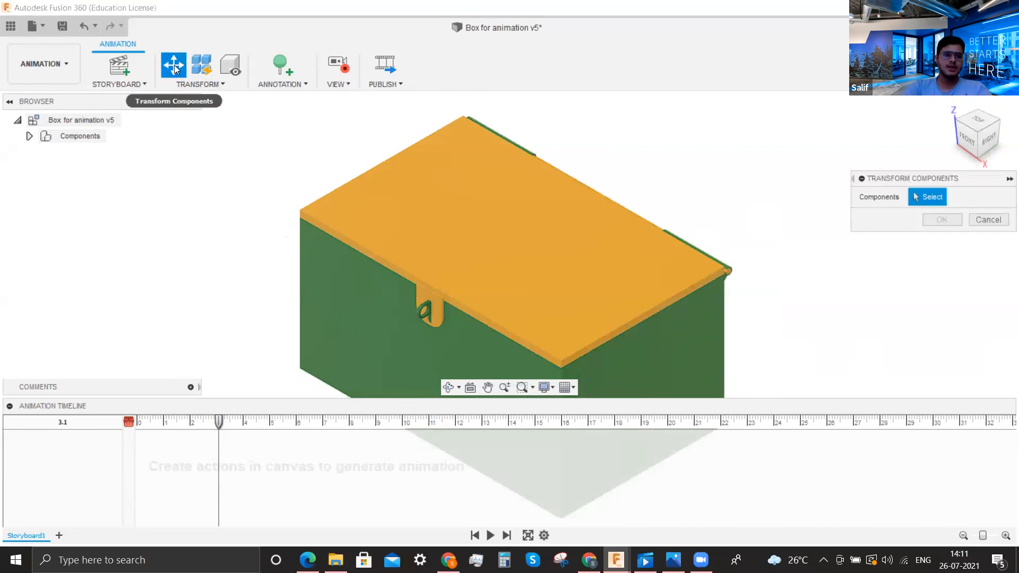
click(988, 220)
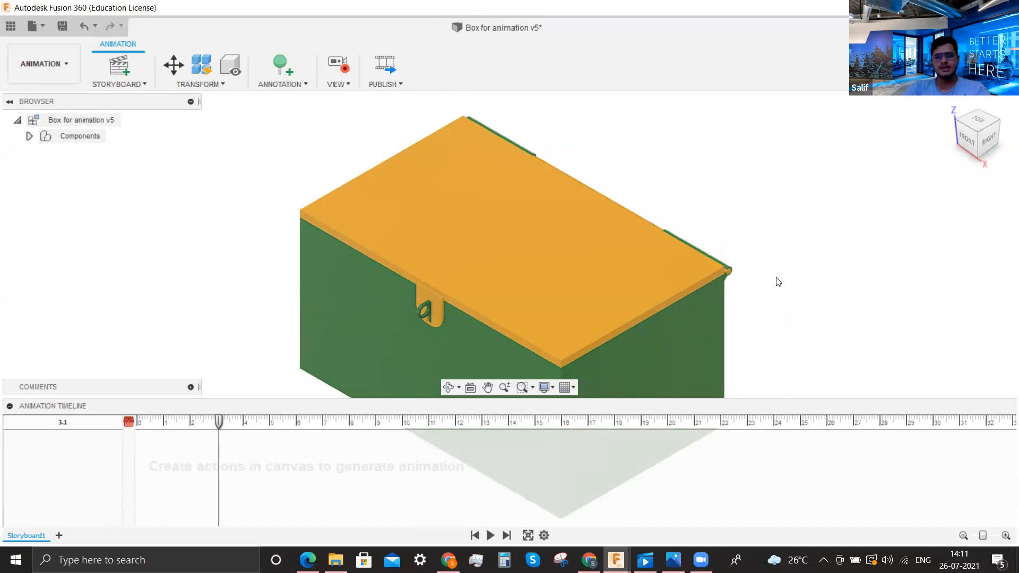
Start transforming the whole box component, Box for animation v5:1, and set its pivot at the centre of the lid's top face
key(m)
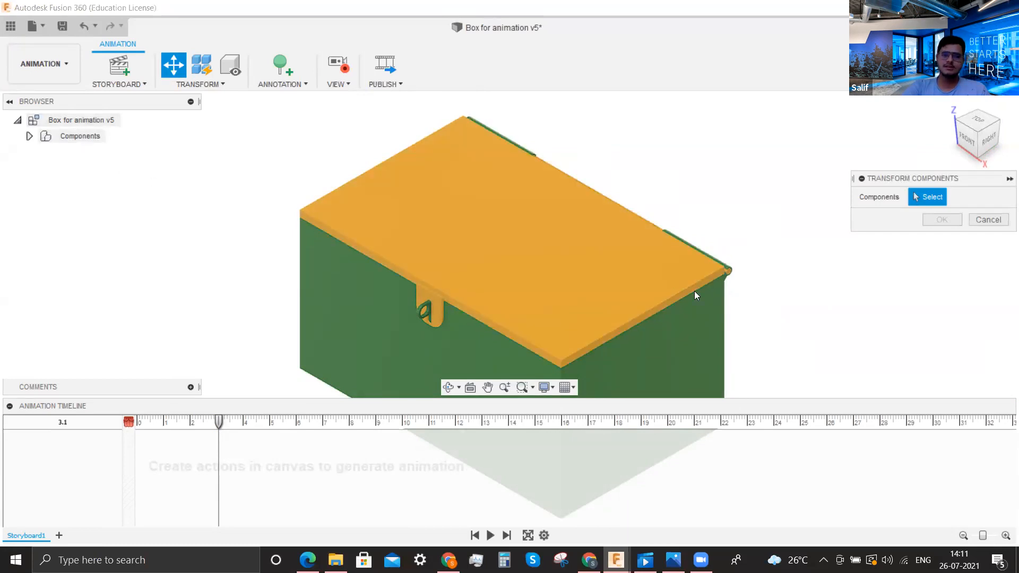
click(30, 136)
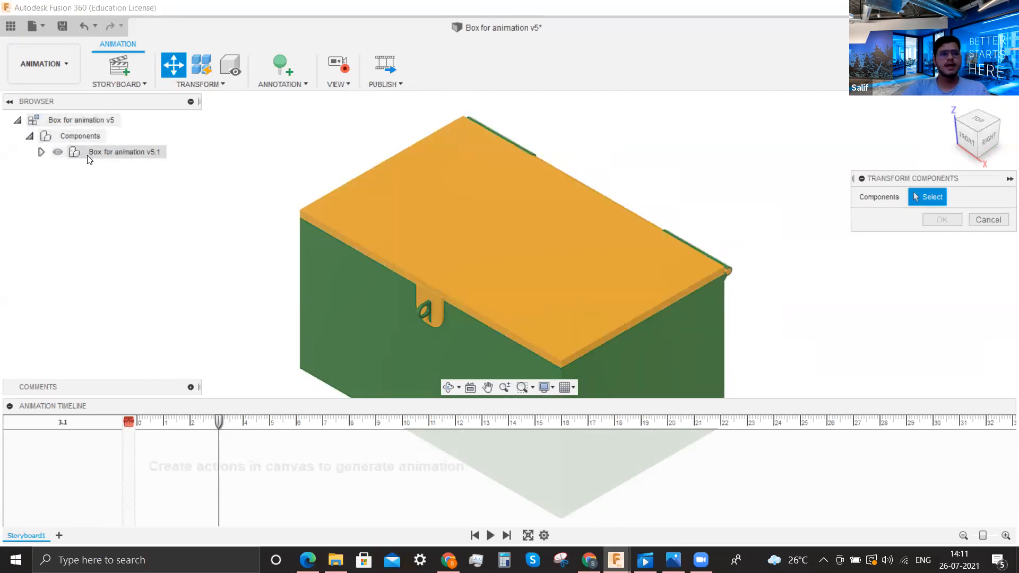
click(106, 152)
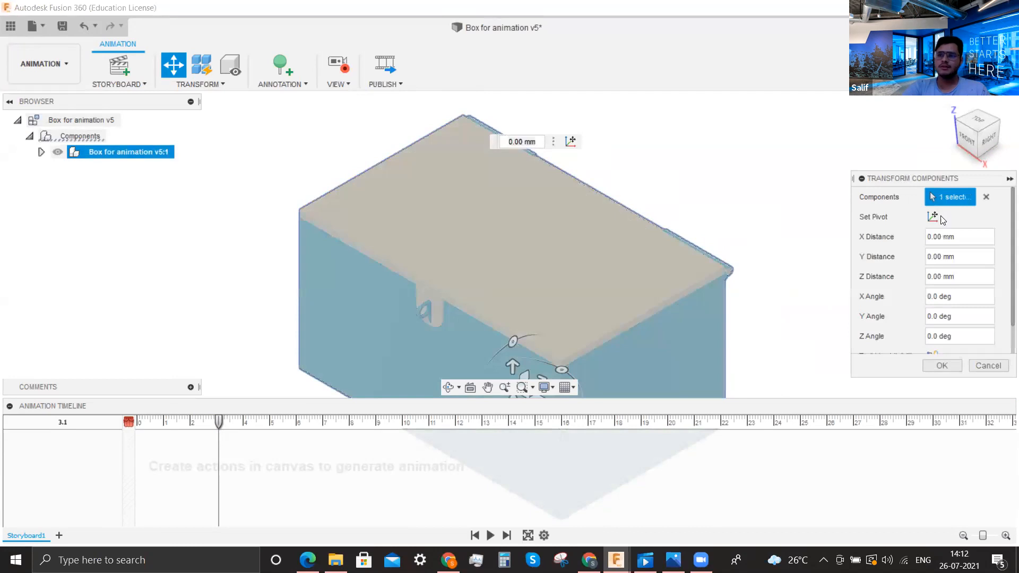
click(933, 217)
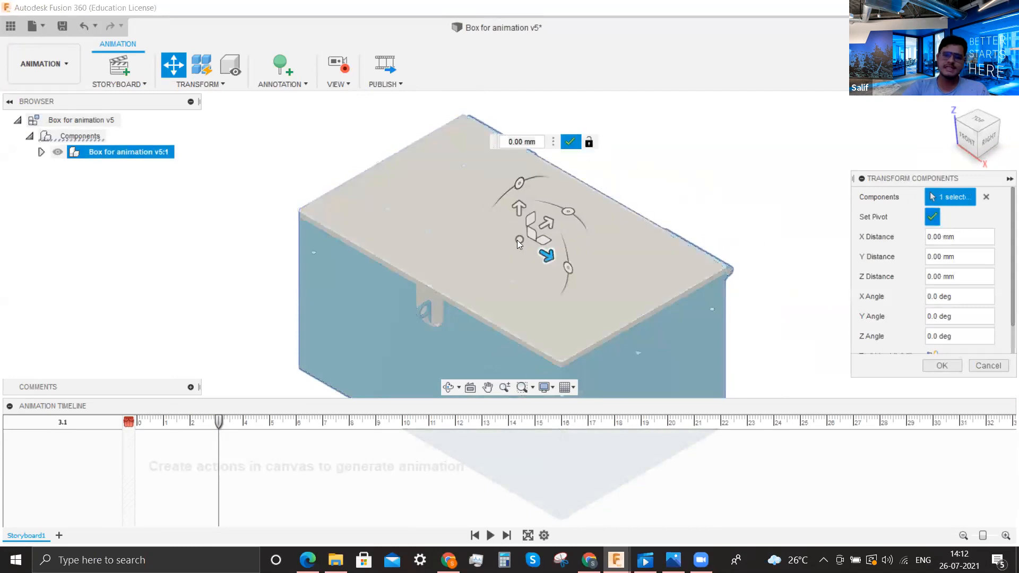
click(517, 240)
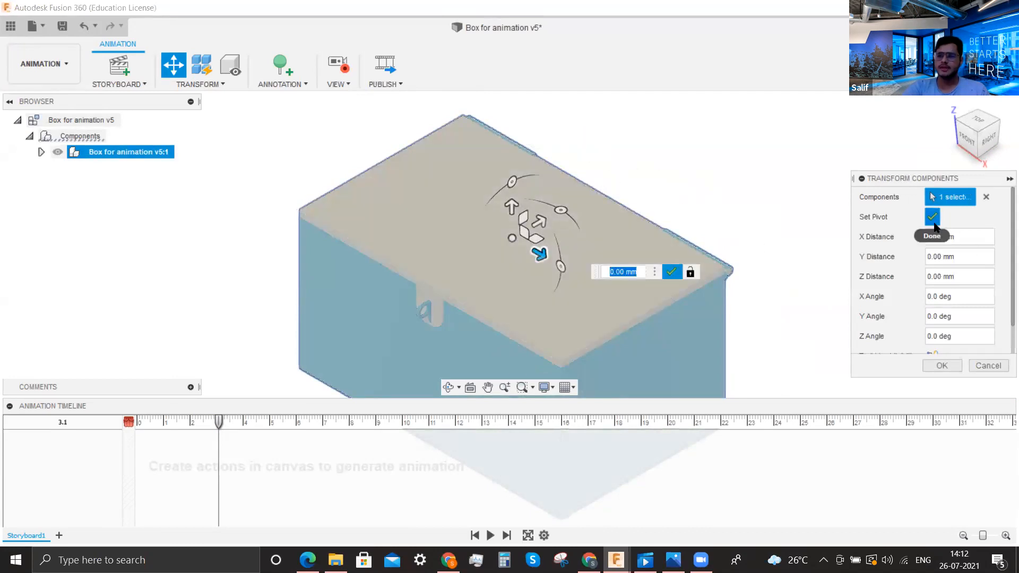
click(932, 217)
Rotate the box component 360 degrees about the Z axis as an action ending at 3.1 seconds, and play it back
drag(560, 208, 501, 196)
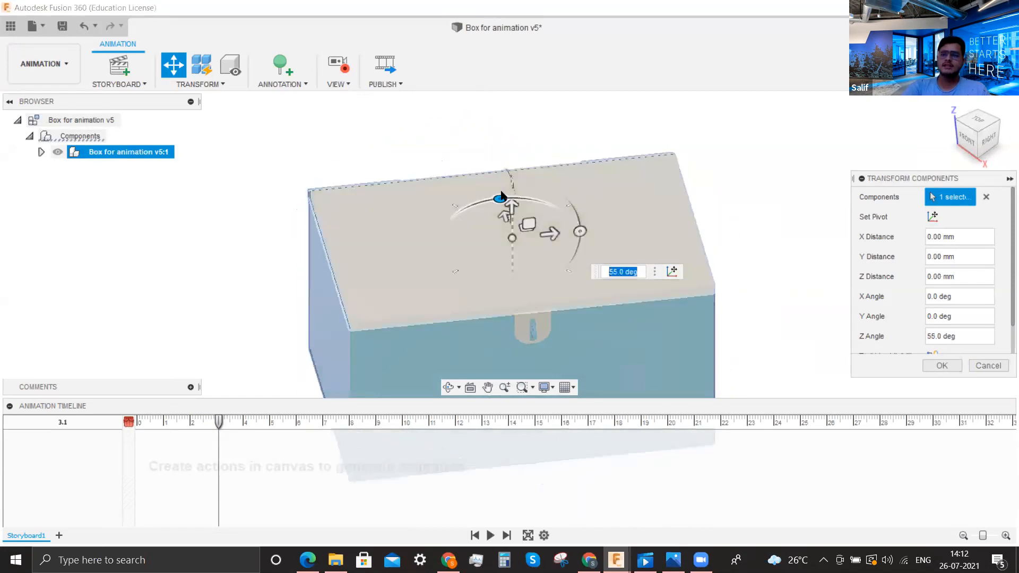
text(360)
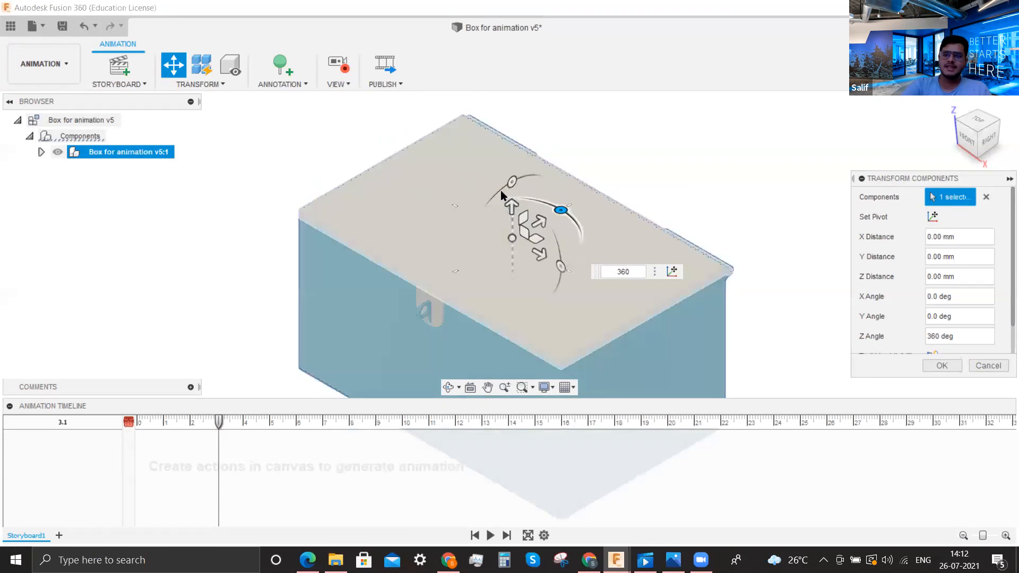
key(Return)
click(1001, 270)
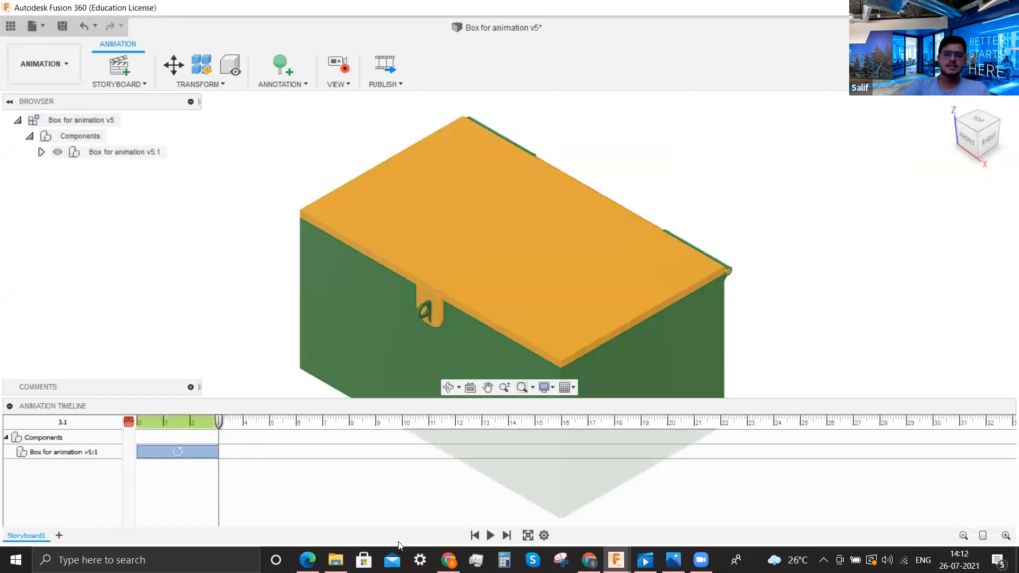
click(490, 535)
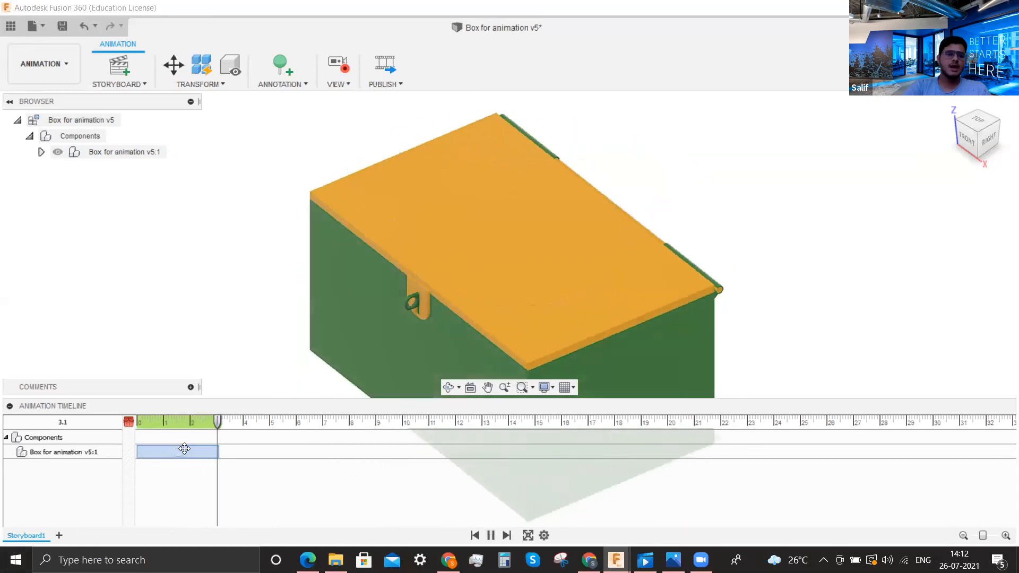
Delay the box's rotation action so it starts at 1 second, and return the playhead to 0
drag(179, 454, 203, 457)
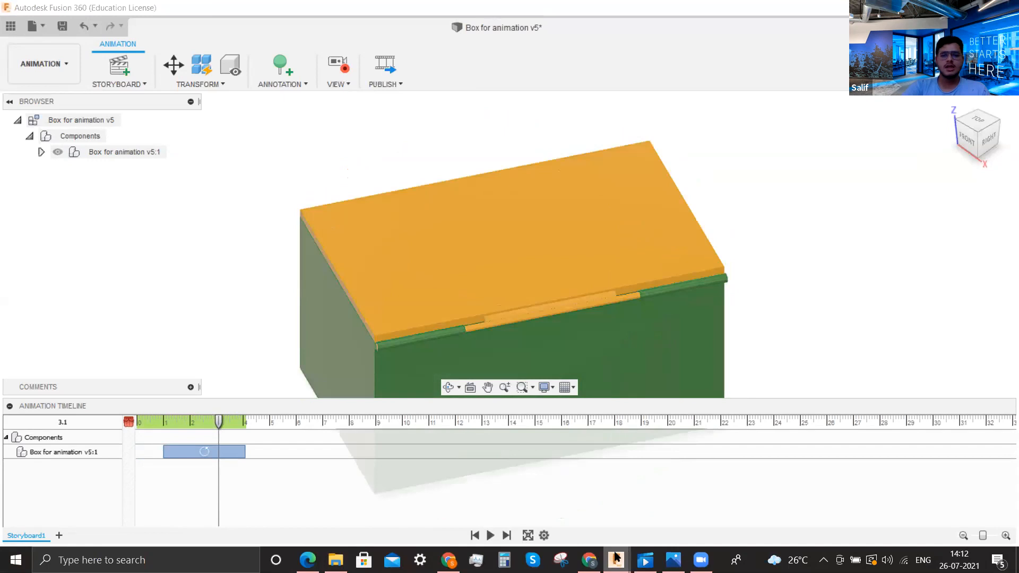
drag(218, 422, 137, 421)
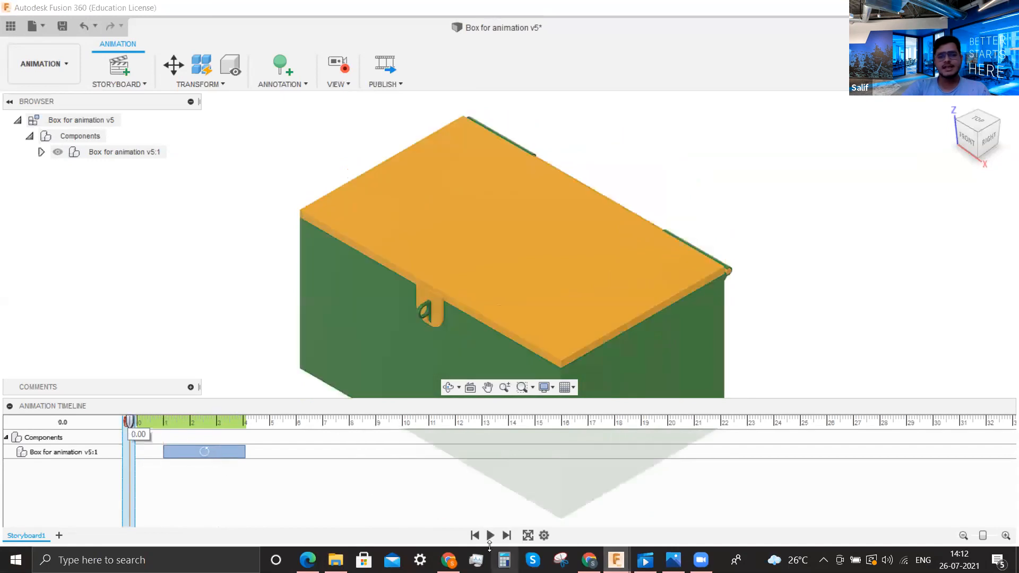
Play back the delayed box rotation and move the playhead to 7.1 seconds
click(489, 535)
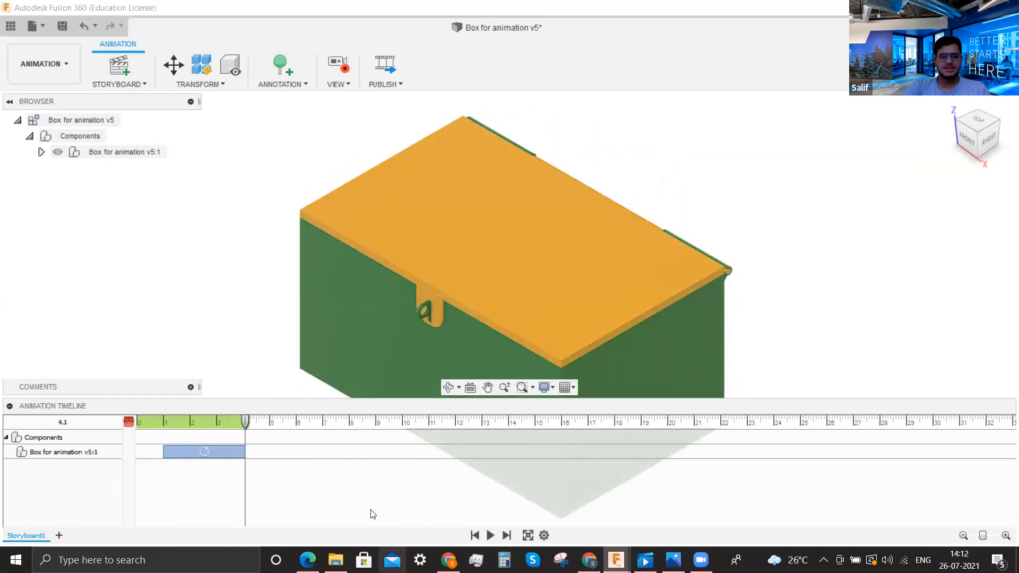
drag(313, 422, 324, 422)
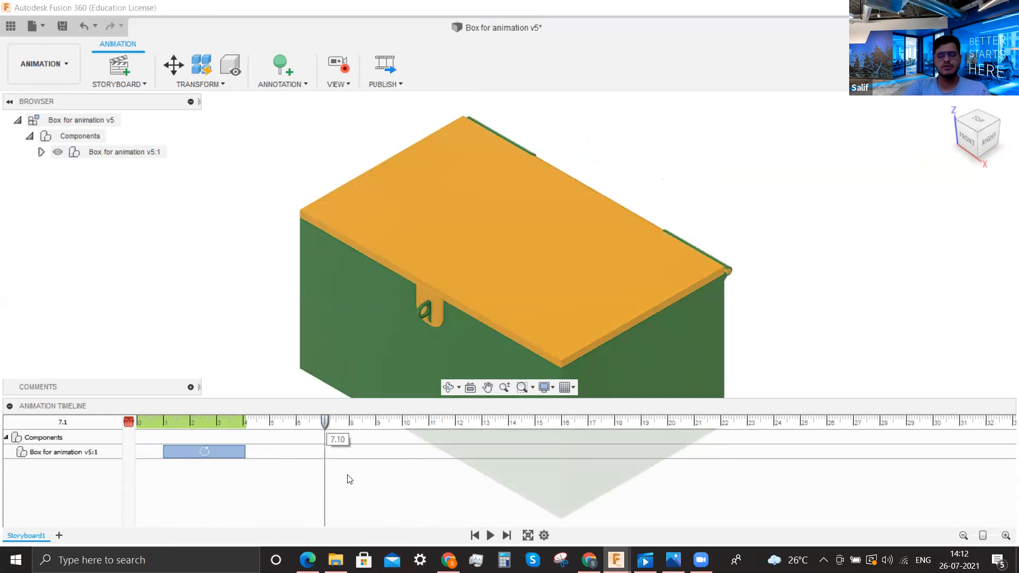
Rotate the lock -100 degrees about the X axis around a pivot at the midpoint of its upper edge
key(m)
click(431, 300)
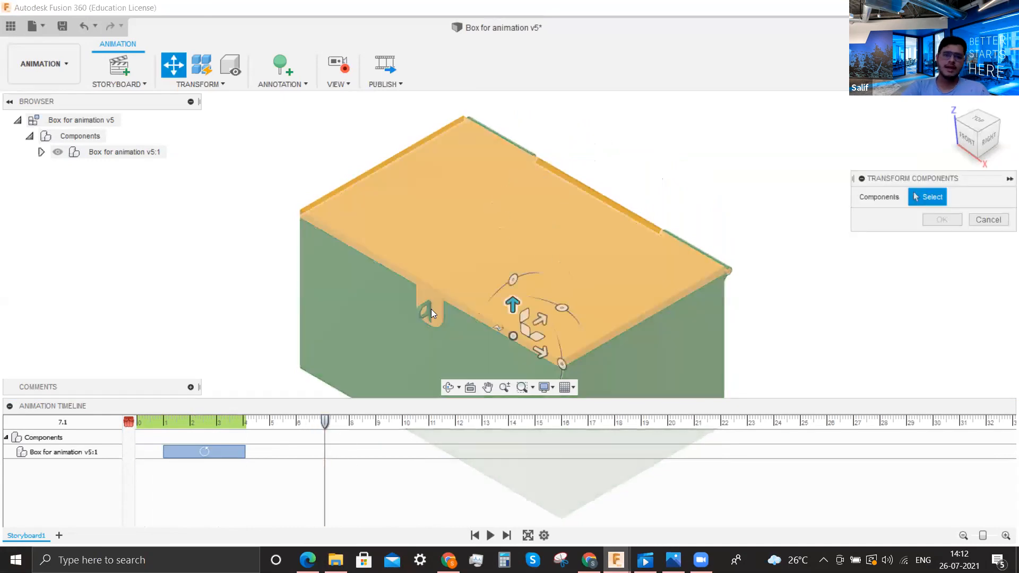
click(429, 300)
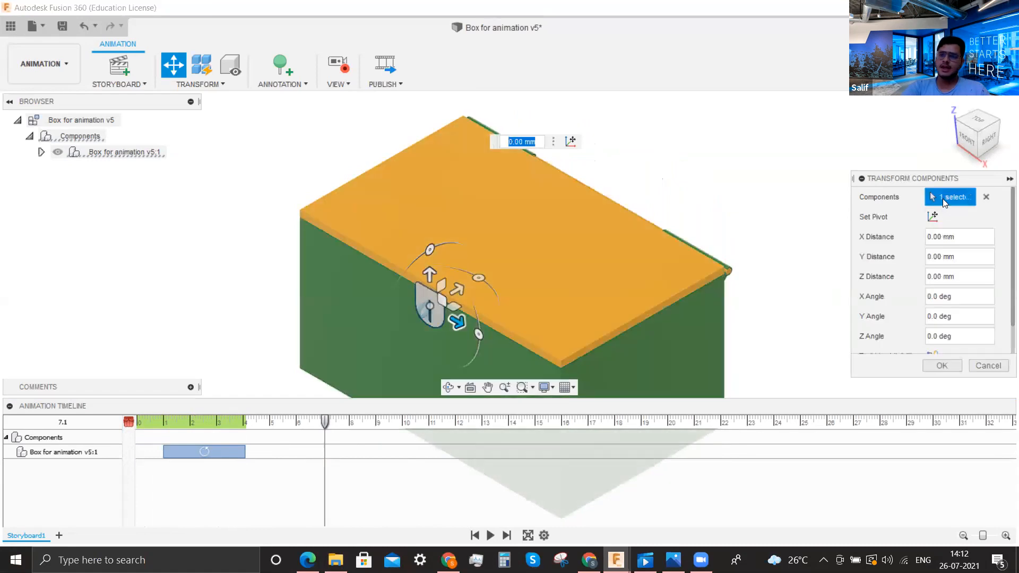
click(933, 217)
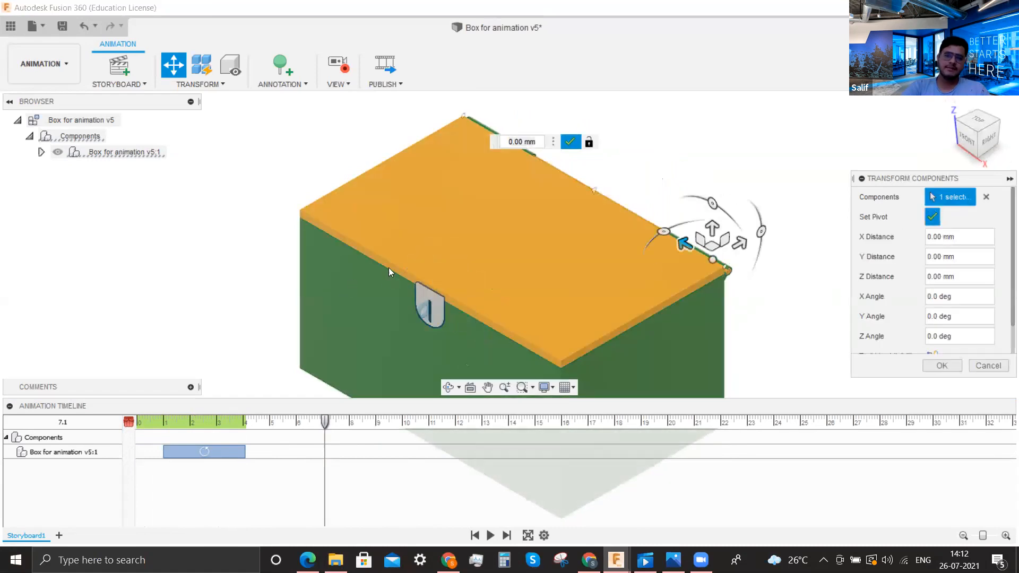
click(429, 291)
click(590, 324)
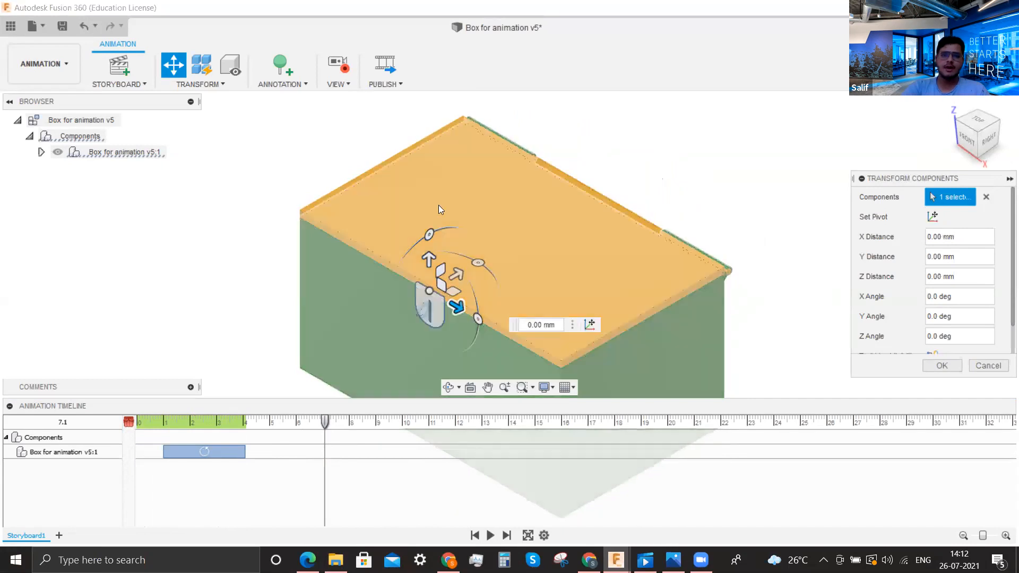
drag(429, 235, 487, 265)
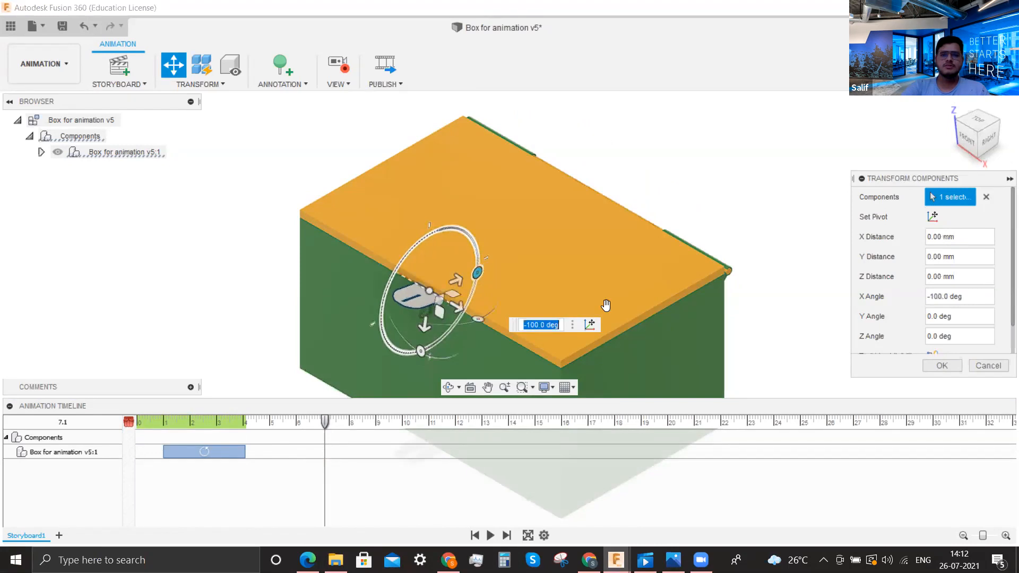
click(940, 365)
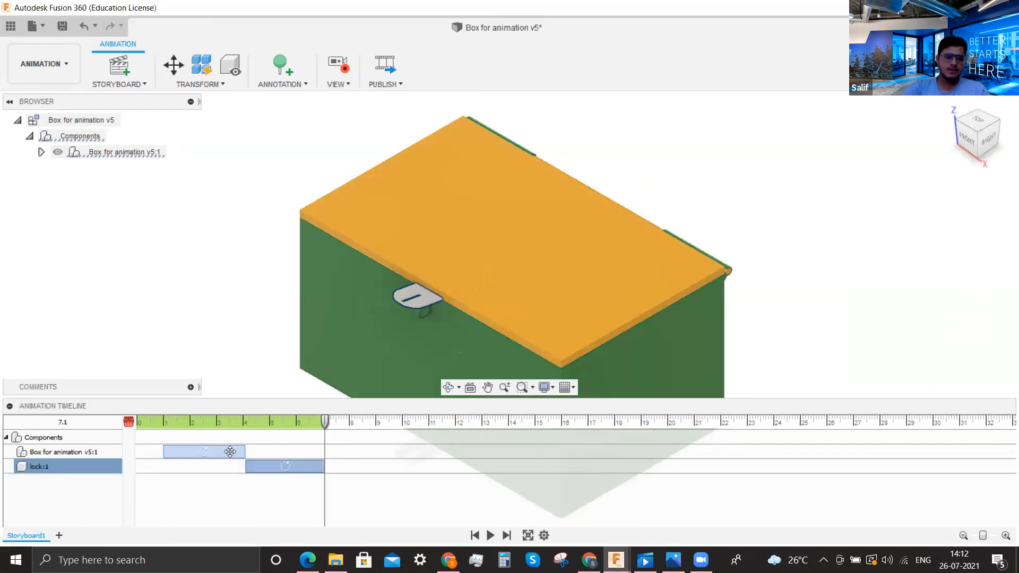
Examine which storyboard actions belong to the box component and to the lock, highlighting each in turn
click(48, 468)
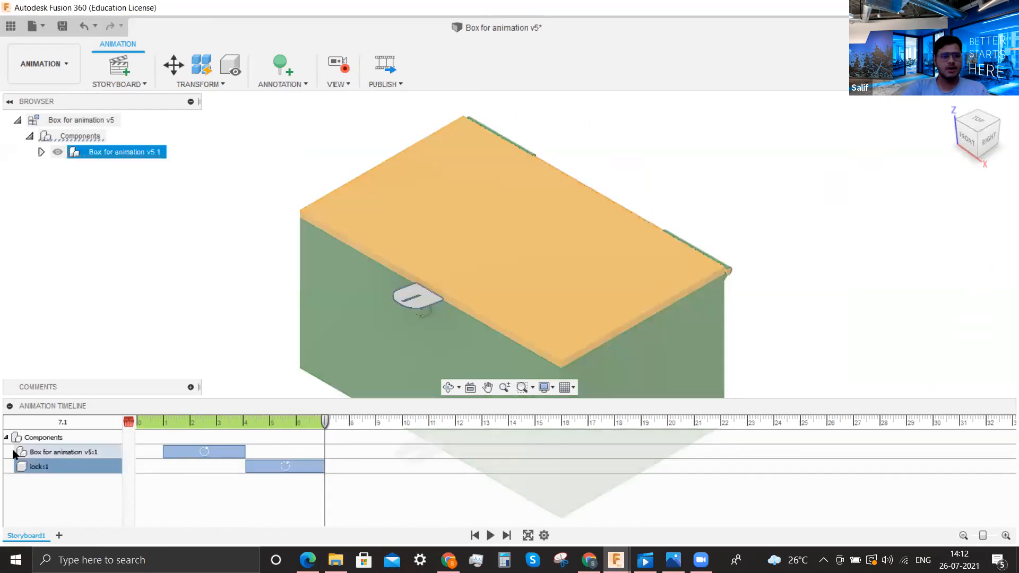
click(64, 451)
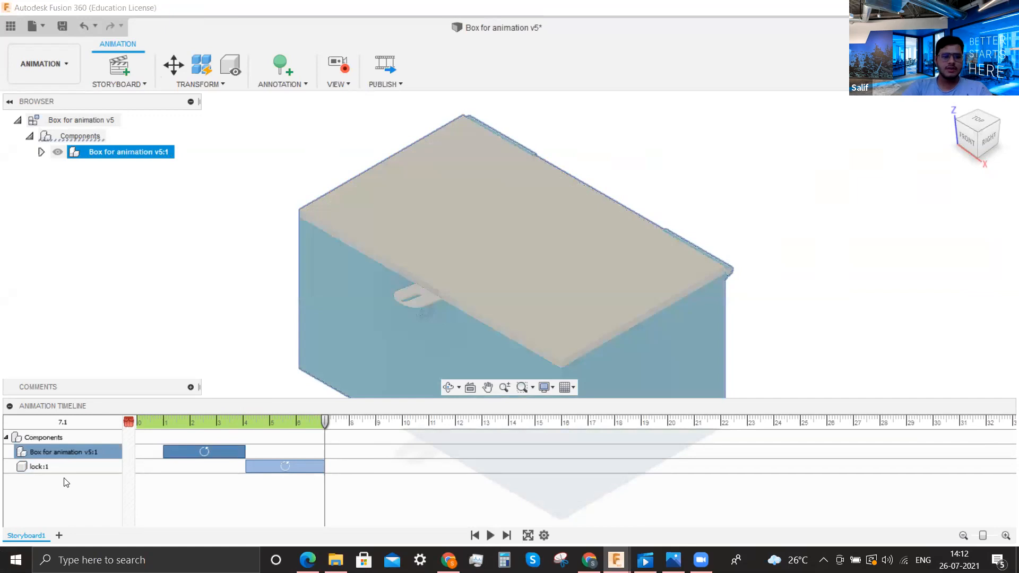
click(63, 467)
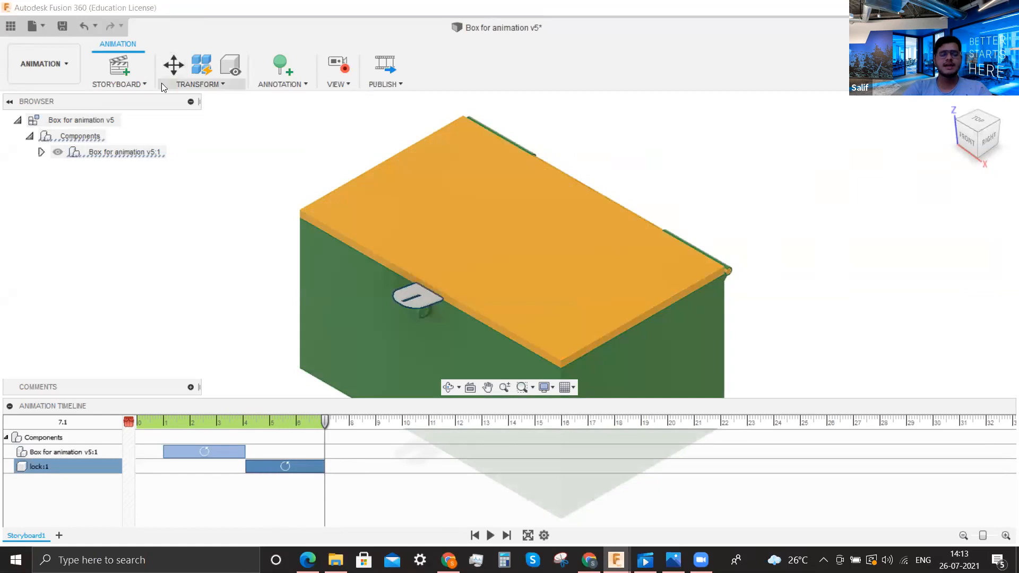
click(203, 450)
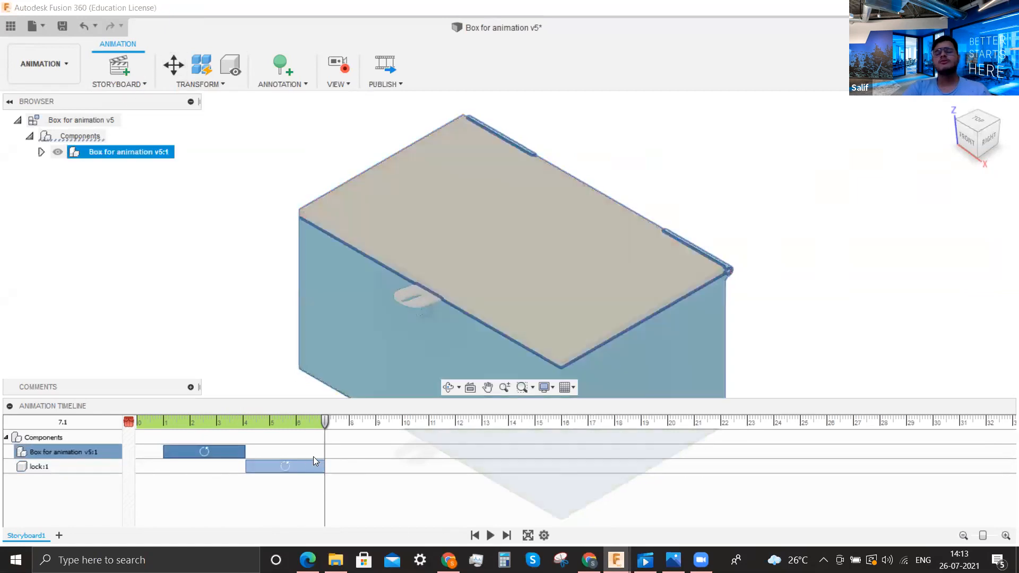
click(260, 465)
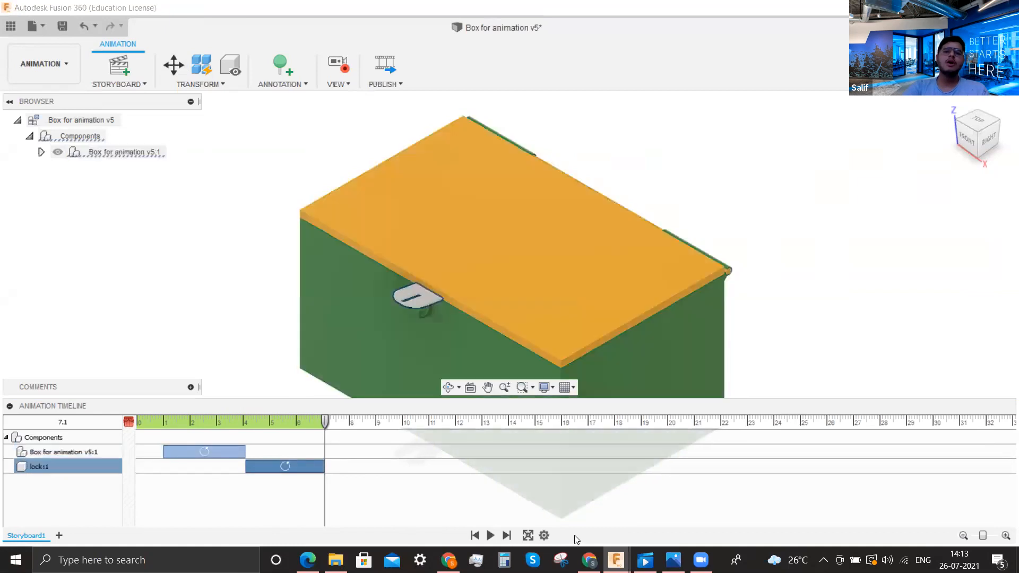
click(63, 466)
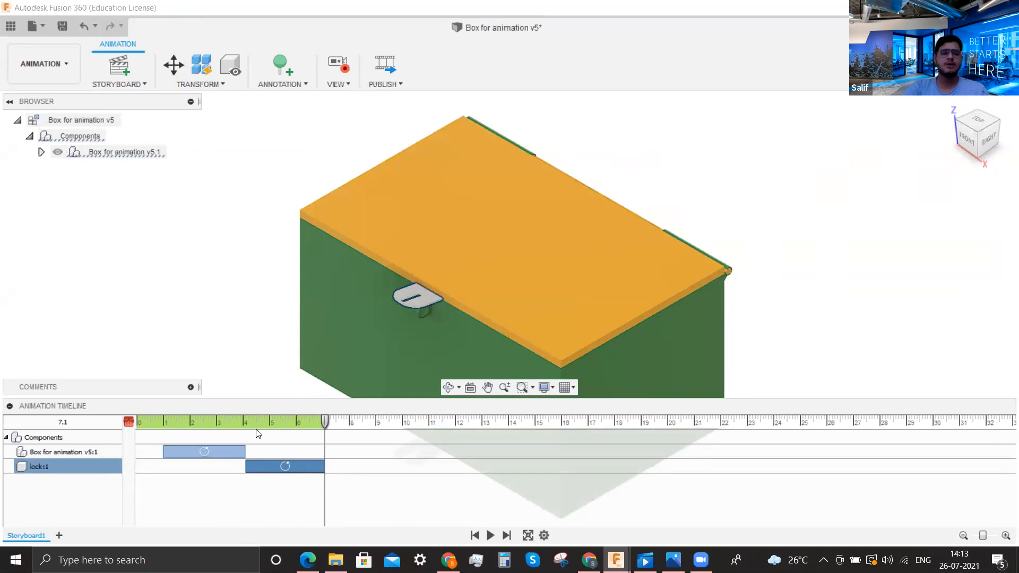
click(184, 287)
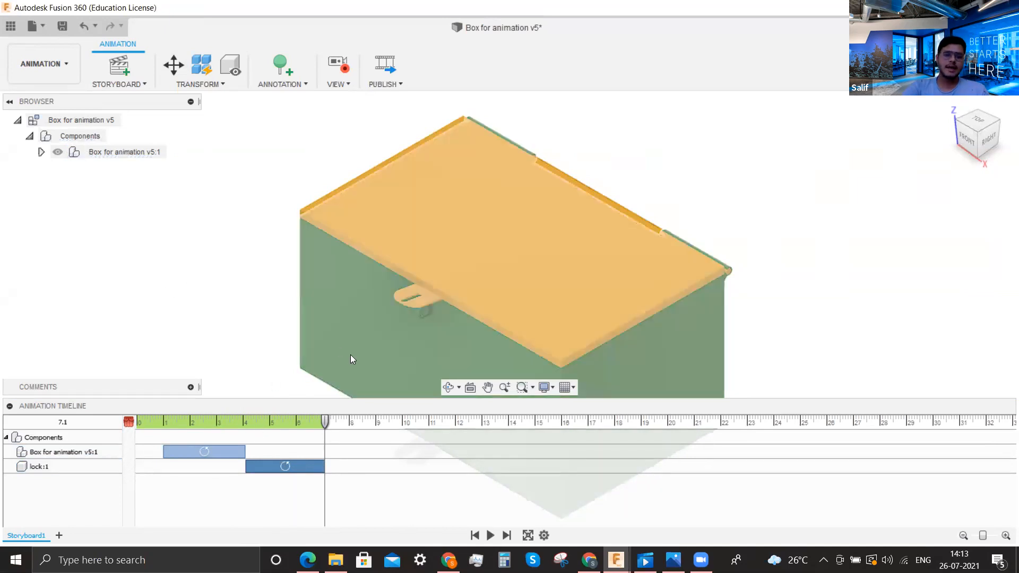
Play back the storyboard and move the playhead to 10.1 seconds
click(490, 535)
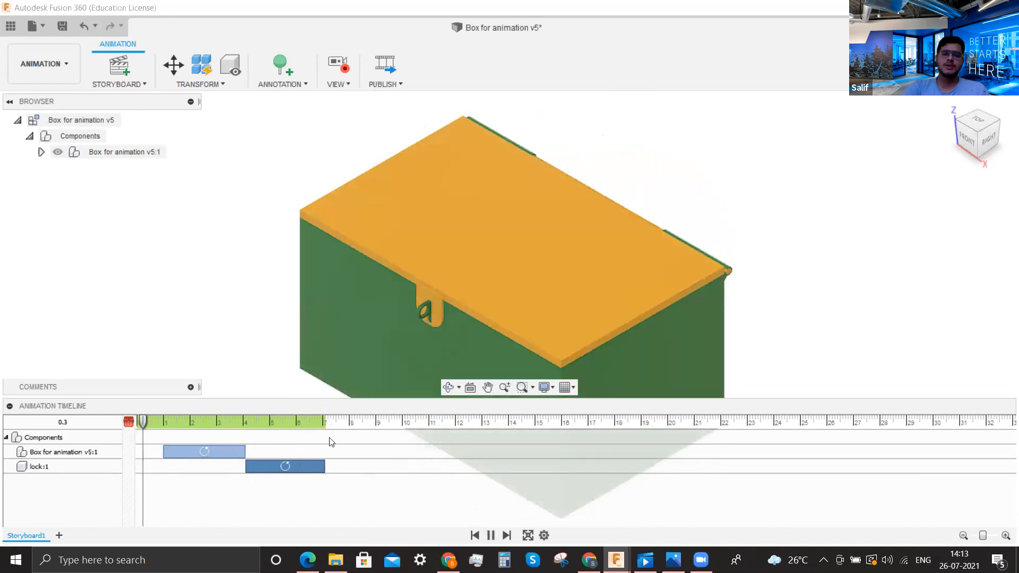
click(491, 536)
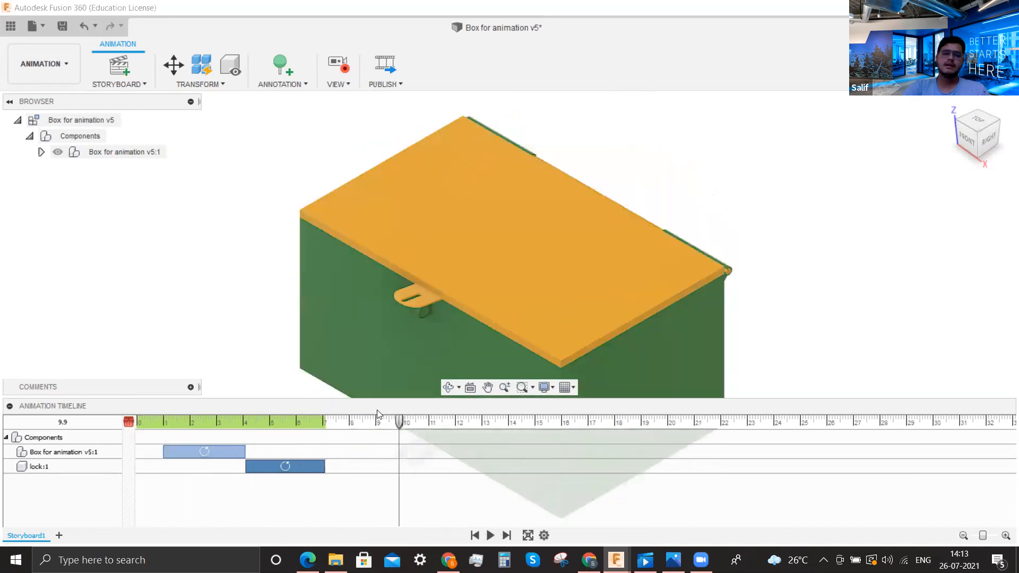
click(405, 422)
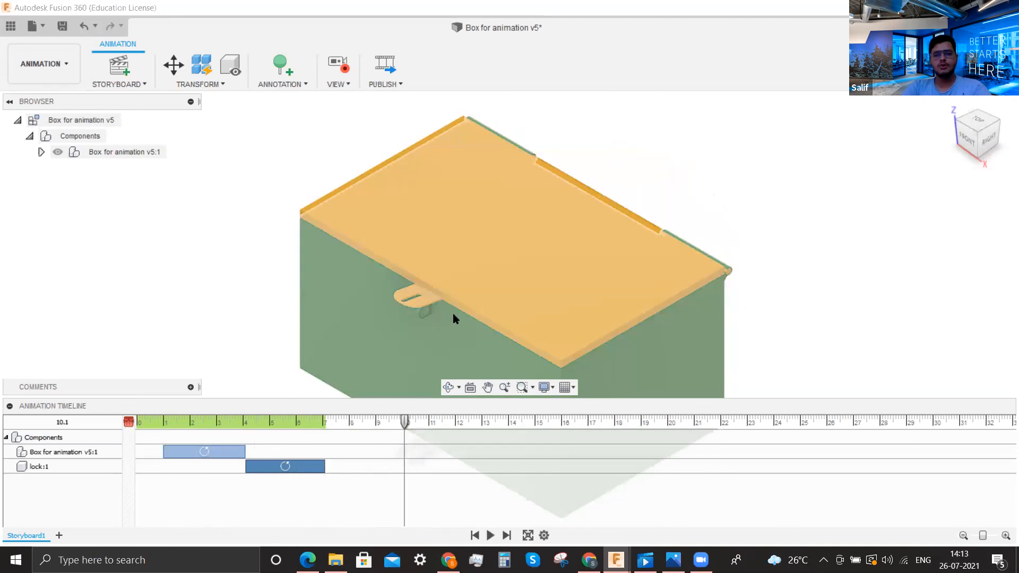
Try to lift the lid and the lock together off the box along the Y axis as actions ending at 10.1 seconds
key(m)
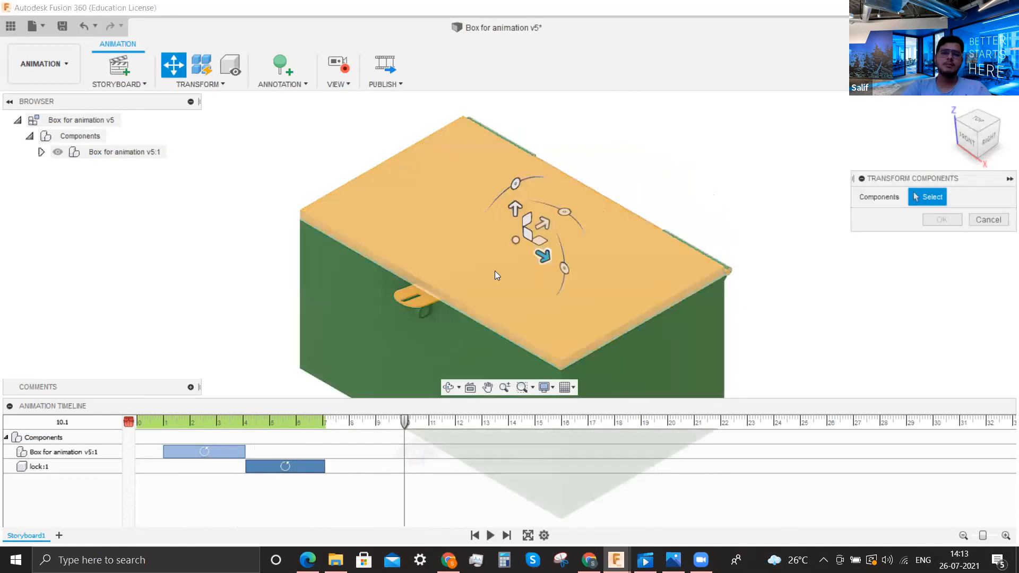
click(455, 265)
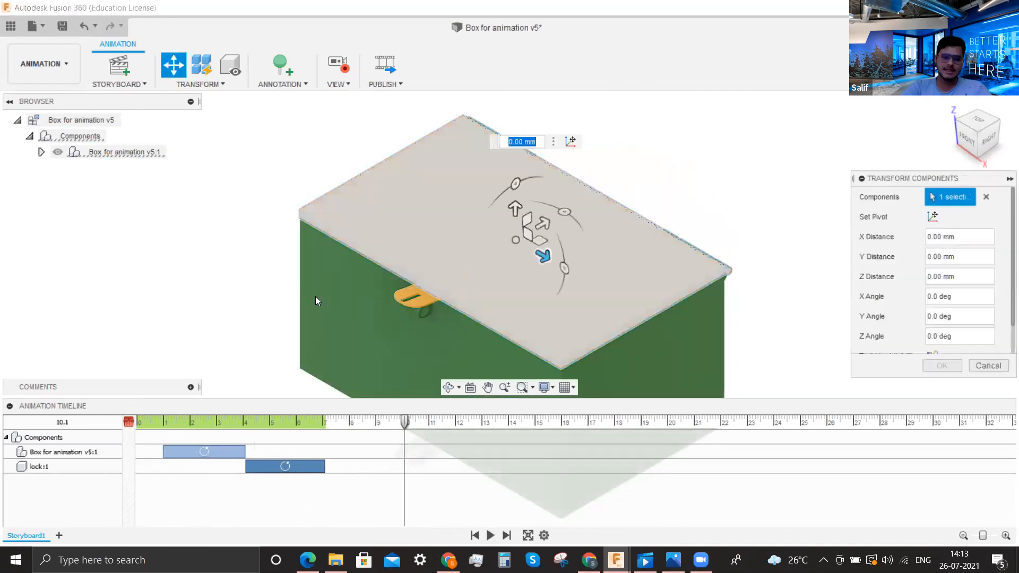
click(406, 297)
click(388, 338)
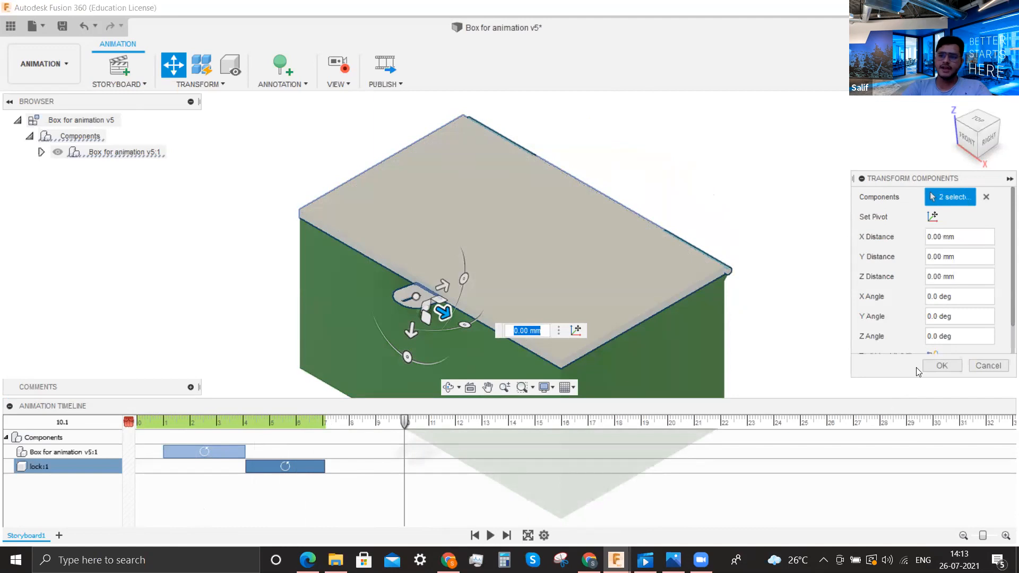
drag(413, 330, 408, 350)
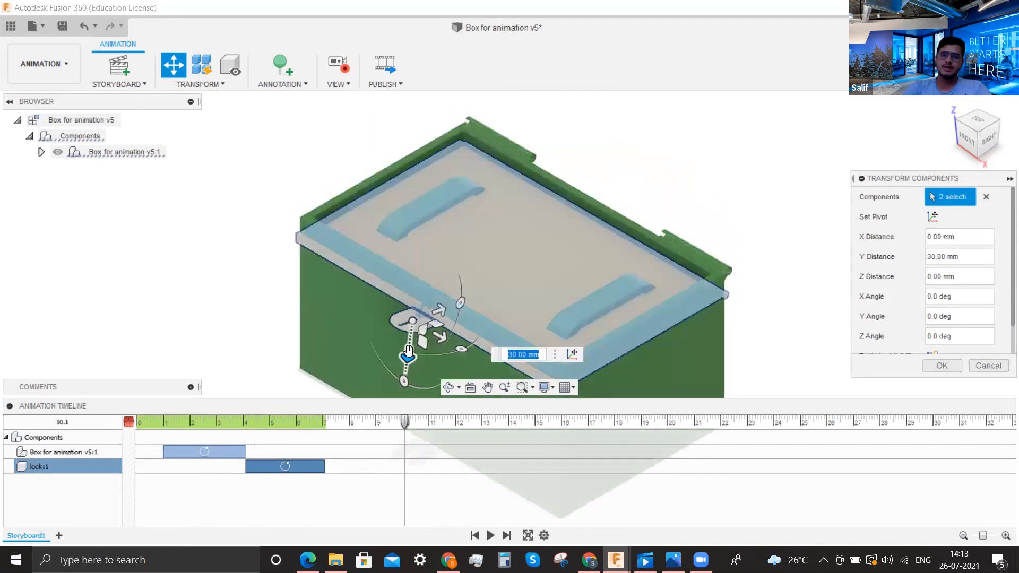
click(941, 365)
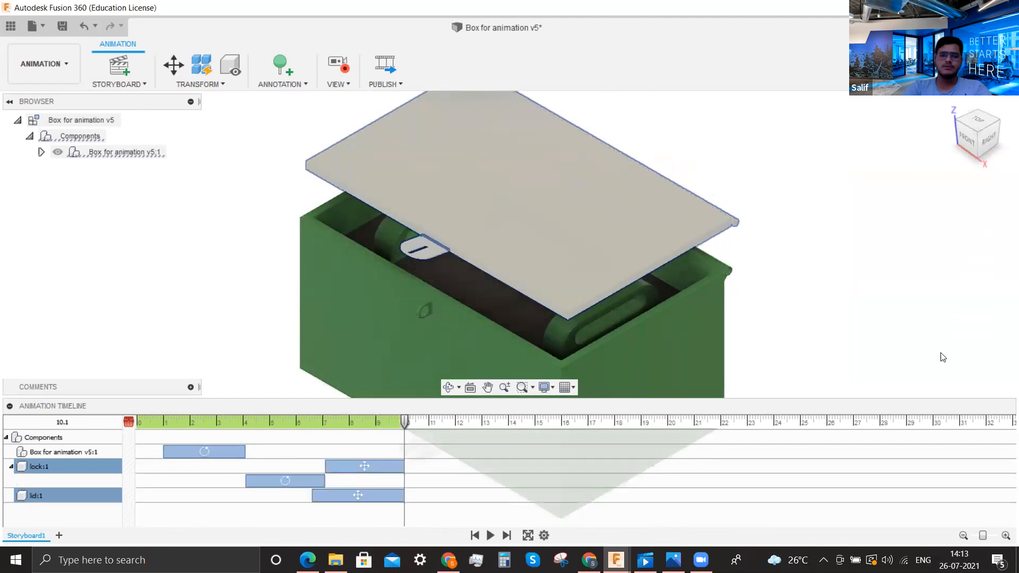
Delete the move actions of the lid and the lock from the storyboard
click(364, 466)
click(361, 500)
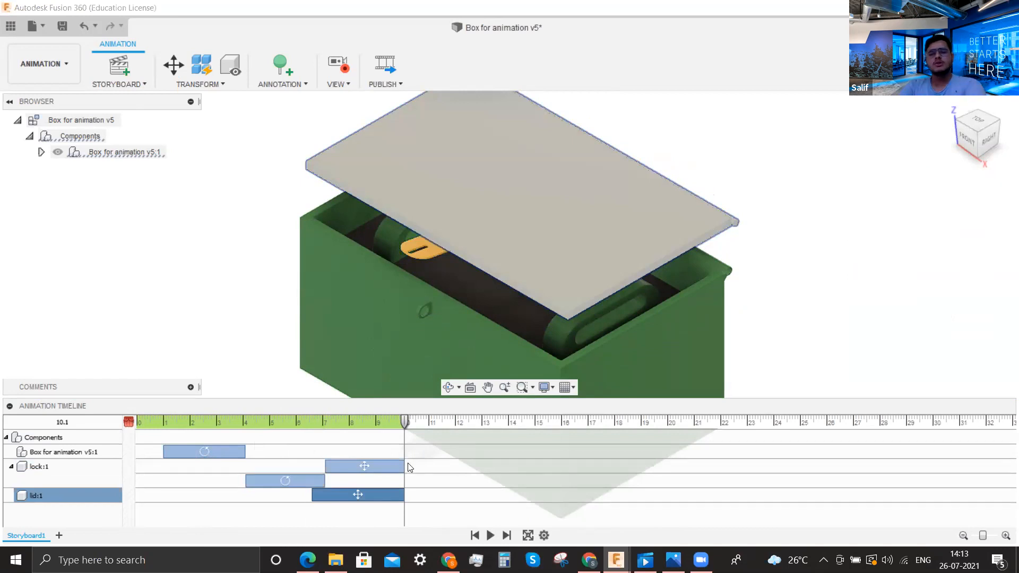
key(Delete)
click(360, 466)
key(Delete)
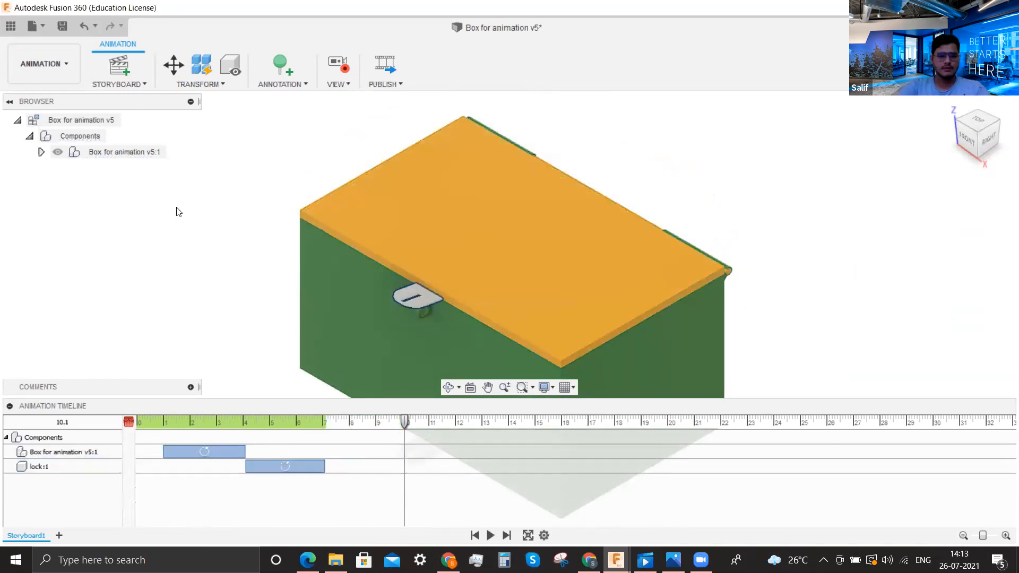
Expand the box component in the browser and select its top:1 subassembly
click(41, 151)
click(103, 172)
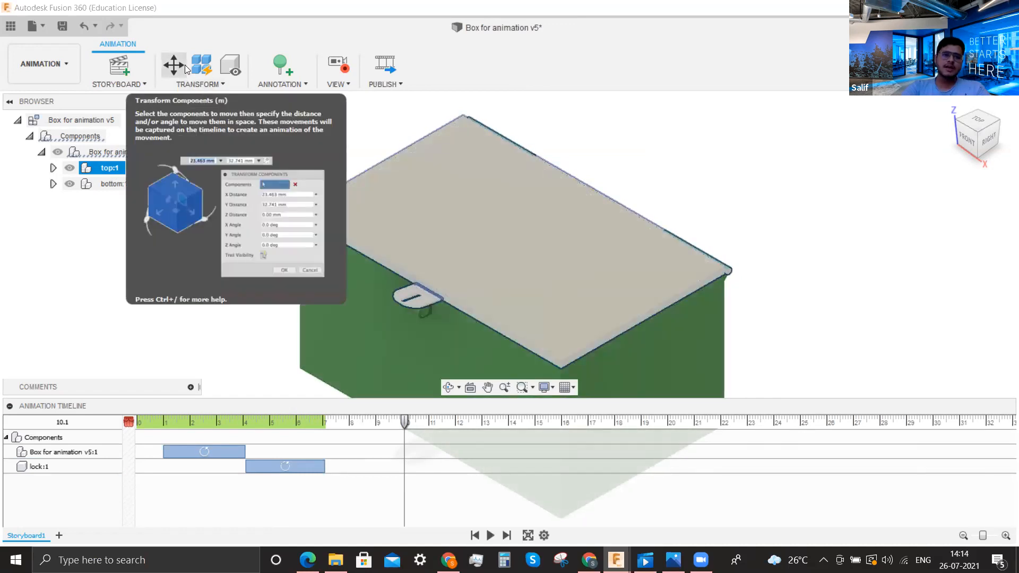
key(m)
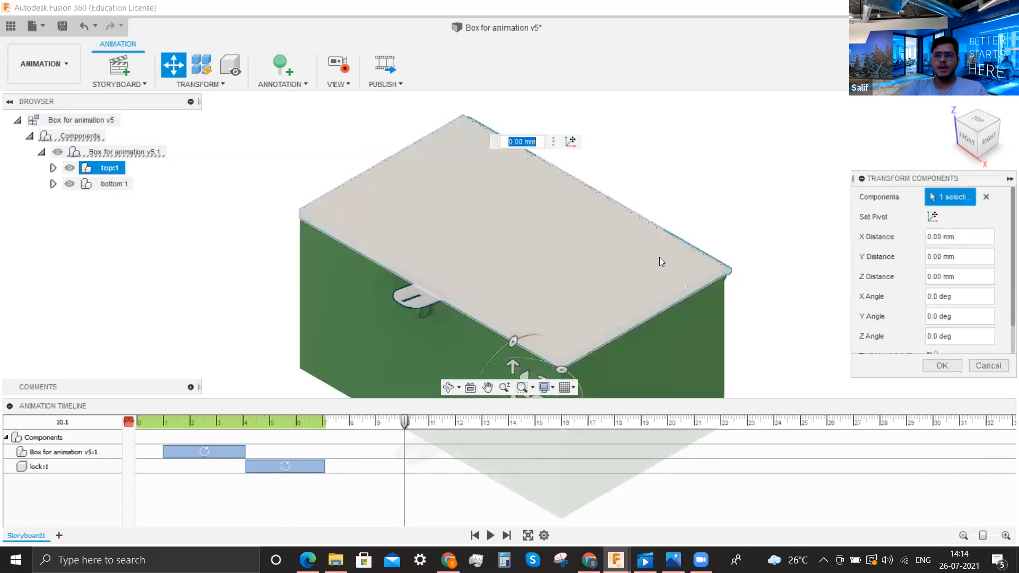
click(931, 217)
click(725, 270)
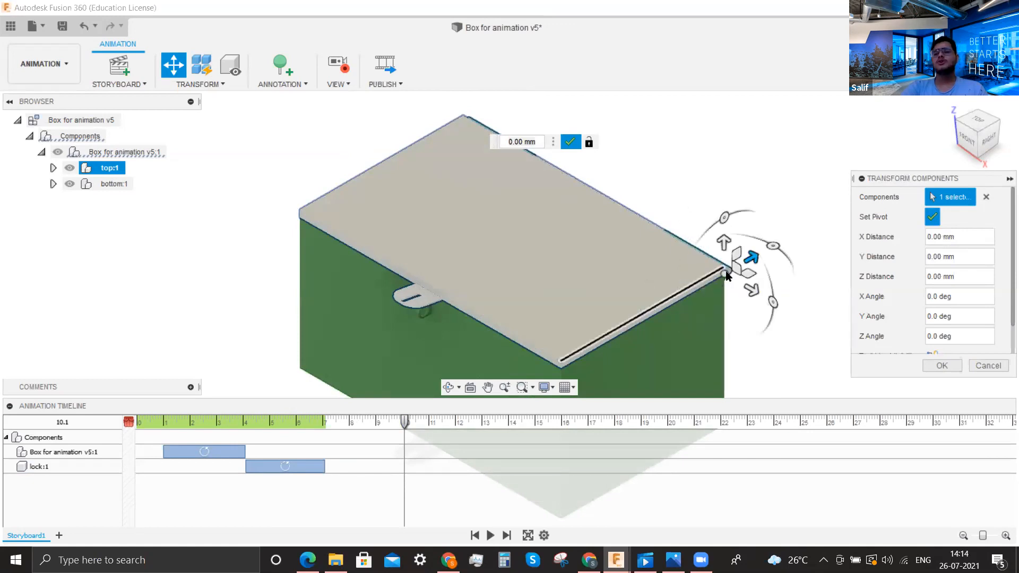
click(727, 269)
scroll(727, 270, down, 3)
scroll(758, 276, up, 3)
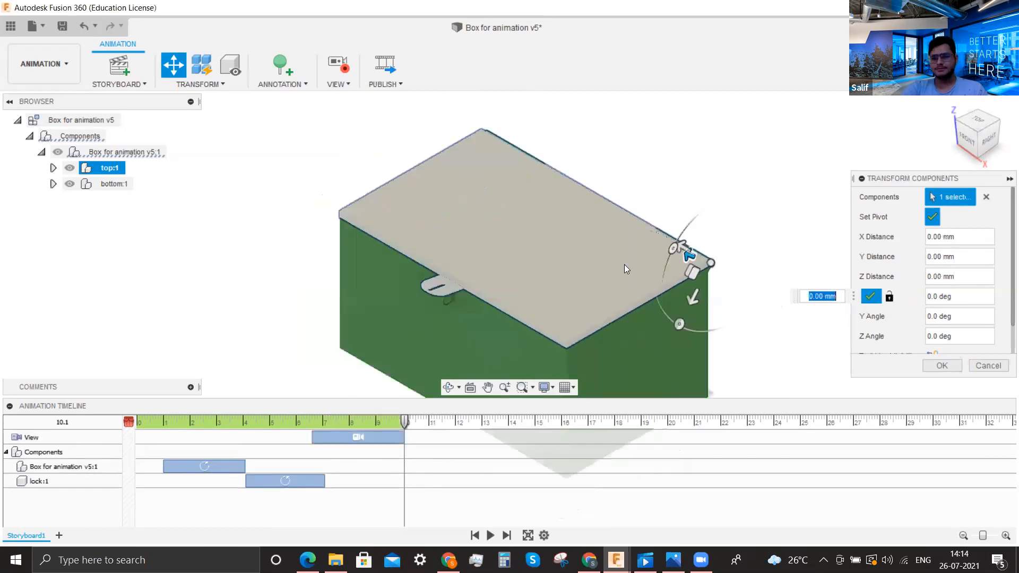
scroll(624, 267, up, 5)
scroll(357, 237, down, 1)
scroll(637, 321, down, 2)
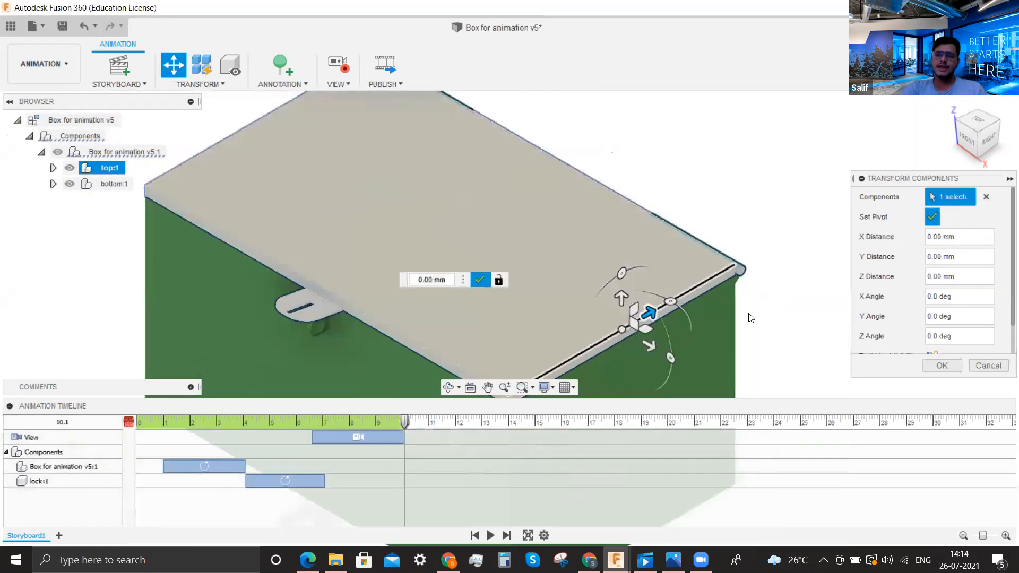
click(990, 364)
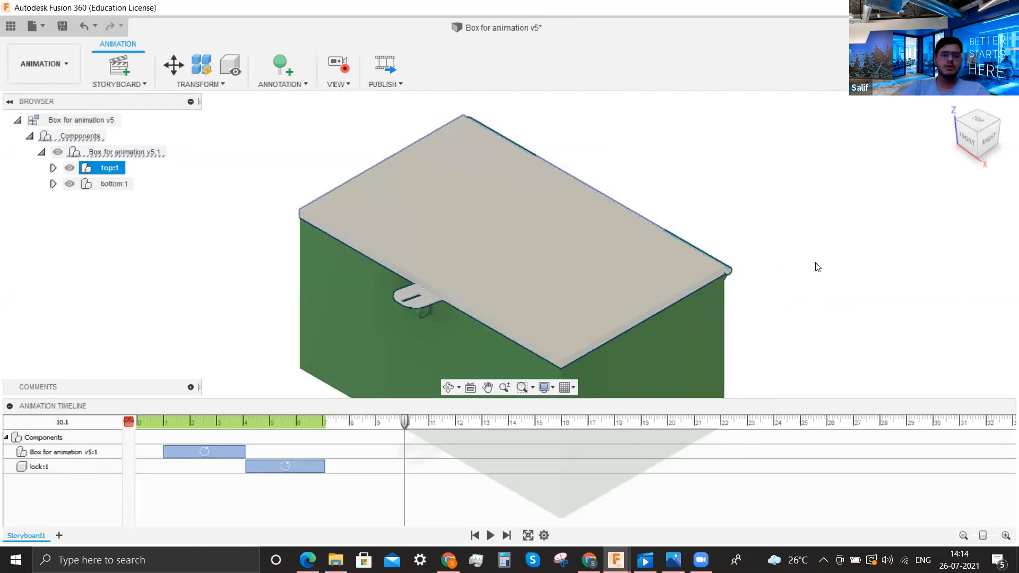
Turn off view recording and orbit around to the hinged back side of the box
click(338, 61)
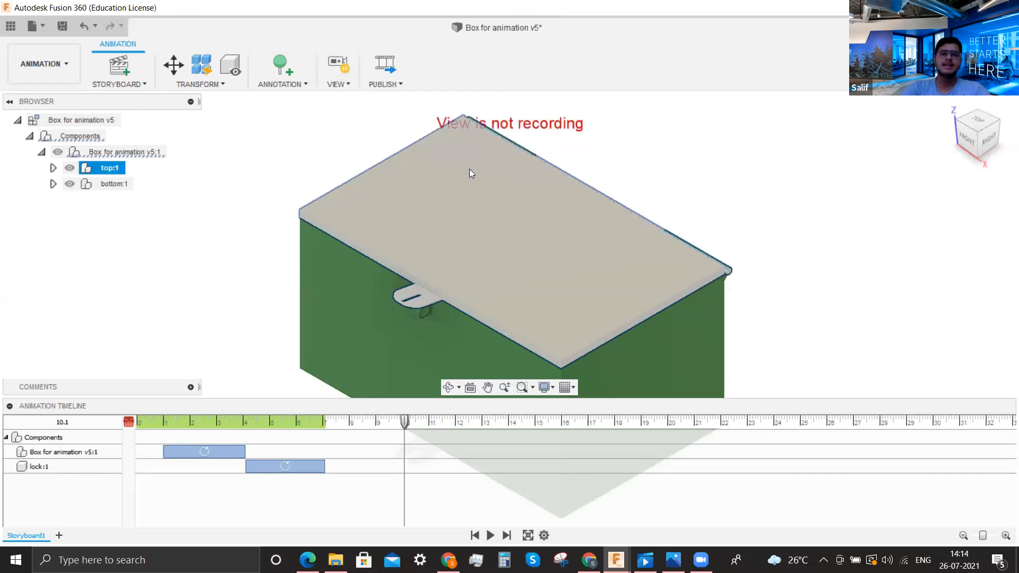
scroll(610, 267, down, 3)
shift+middle_drag(643, 322, 641, 295)
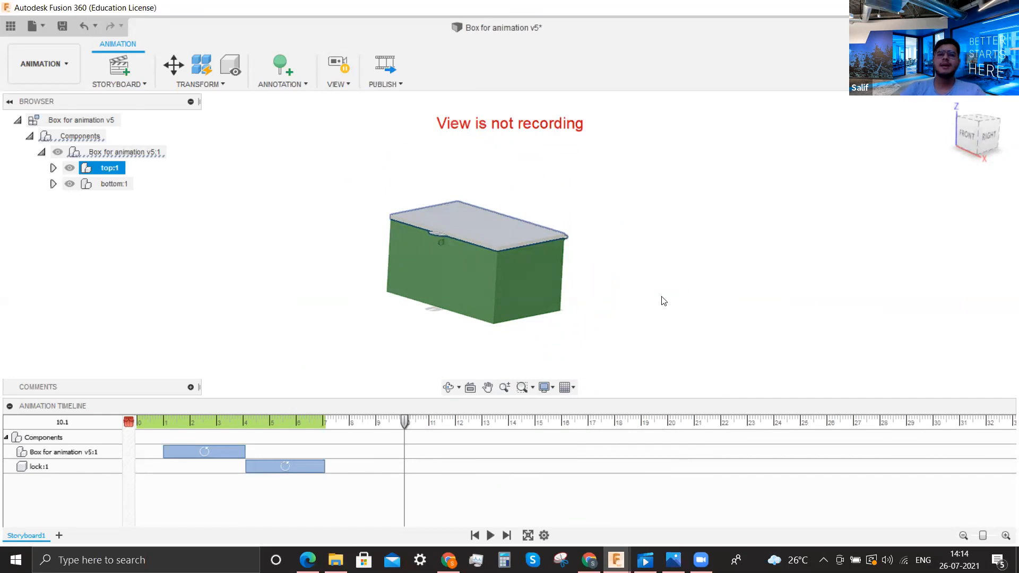
scroll(535, 159, up, 2)
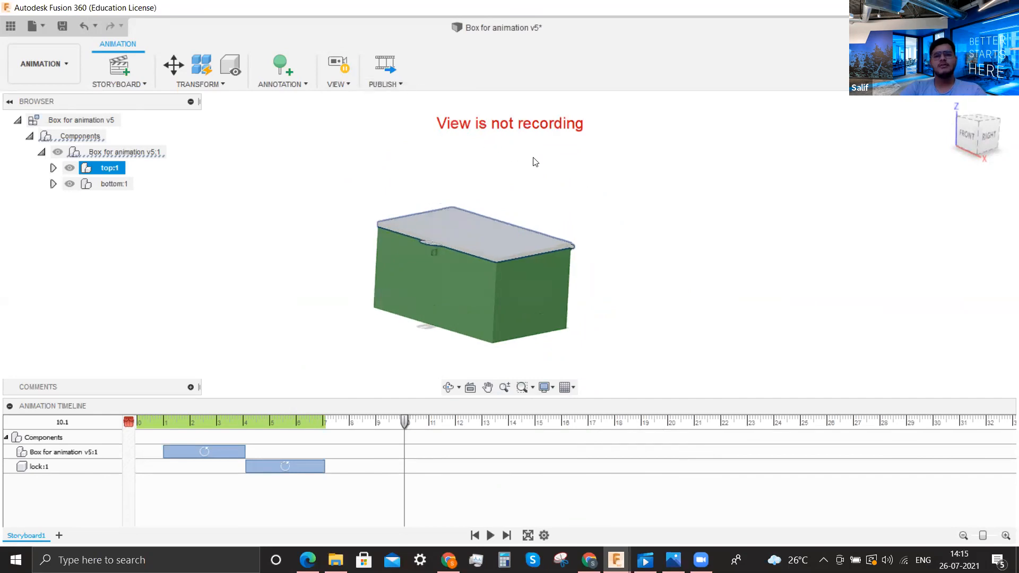
shift+middle_drag(651, 300, 699, 261)
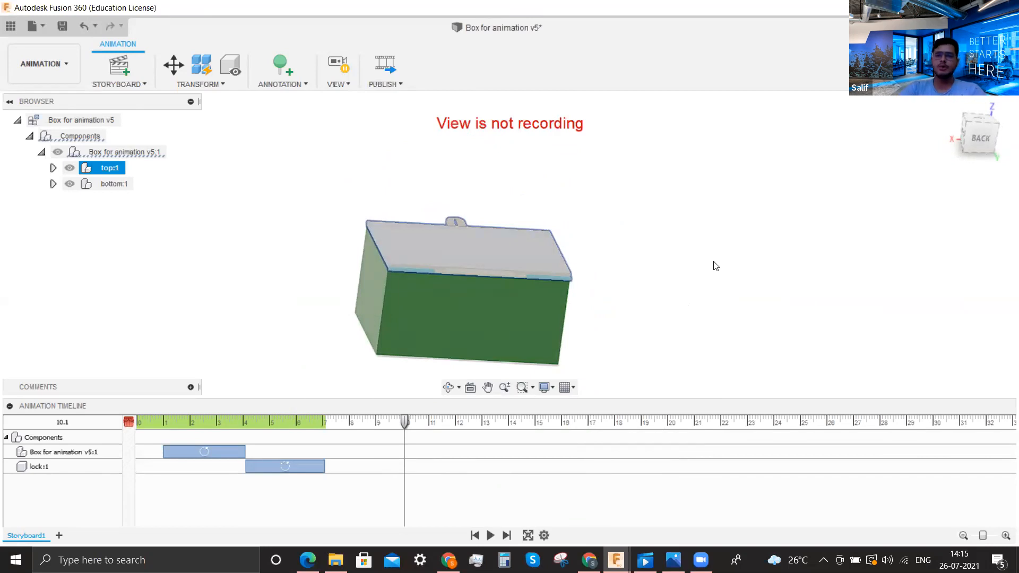
Rotate top:1 by -65 degrees on its Z angle, with the pivot at the hinge pin's end centre, as an action ending at 10.1 seconds
shift+middle_drag(679, 287, 598, 215)
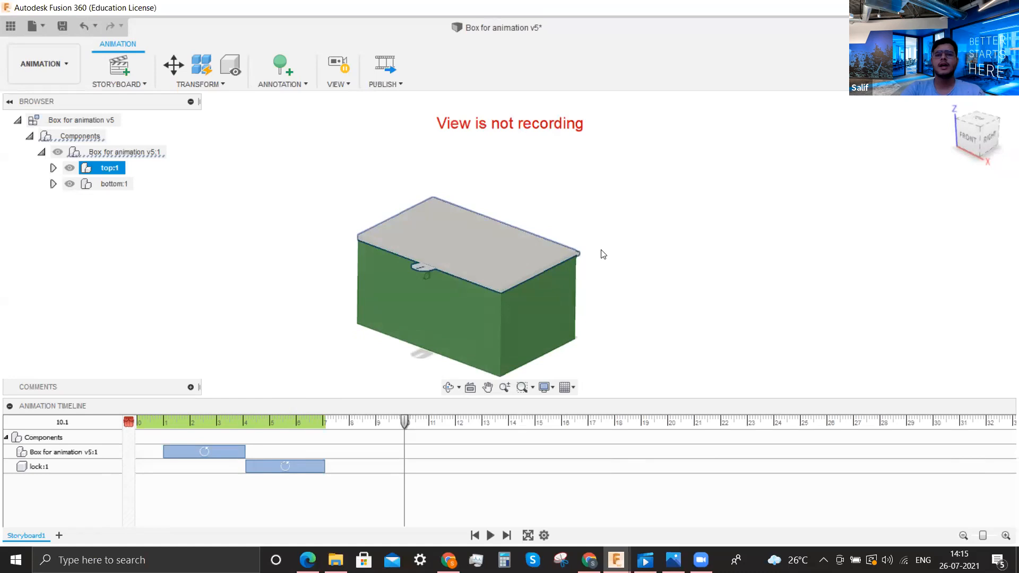
scroll(578, 252, up, 6)
key(m)
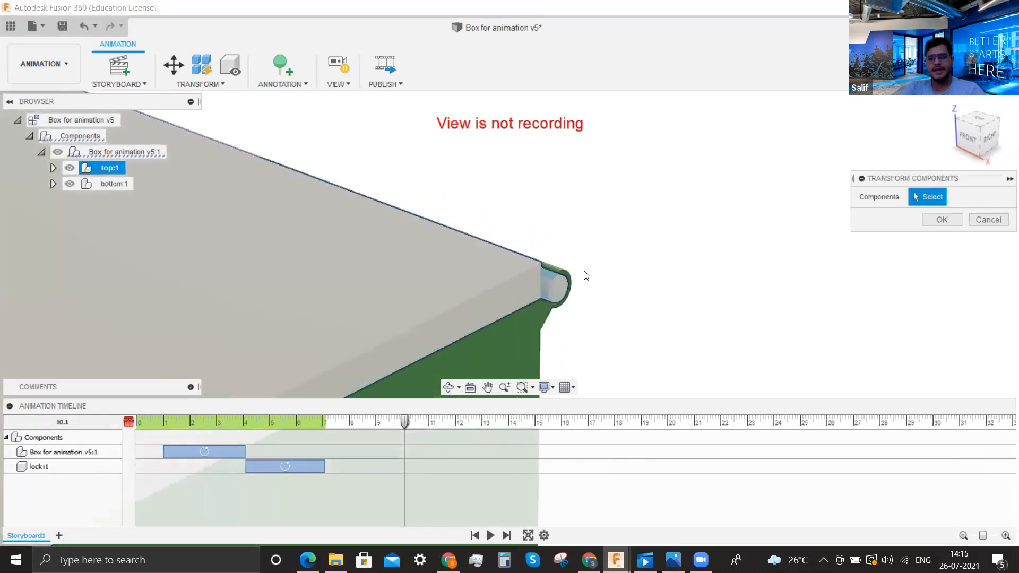
click(932, 216)
click(559, 289)
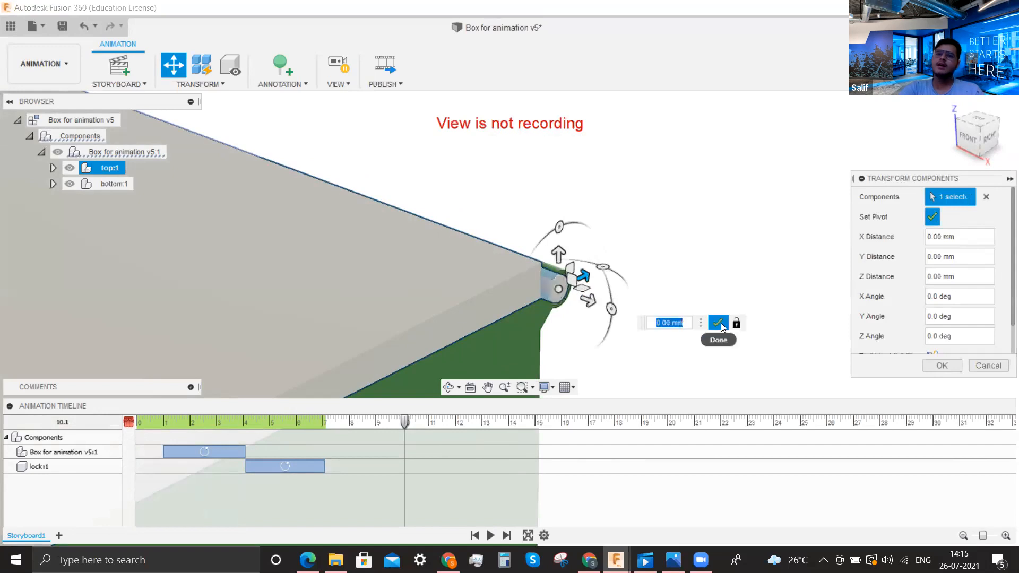
click(718, 321)
drag(557, 225, 598, 241)
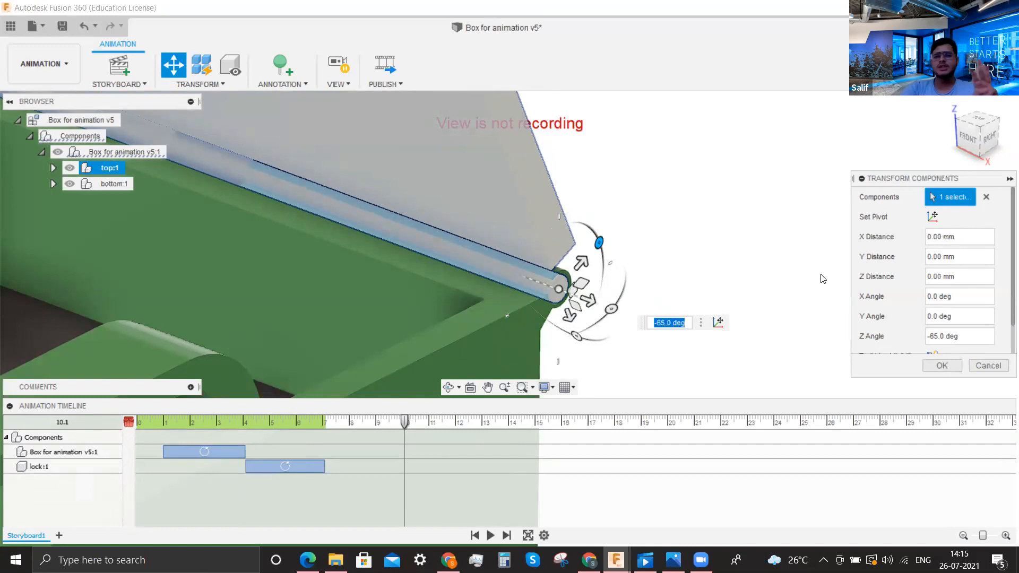
click(940, 365)
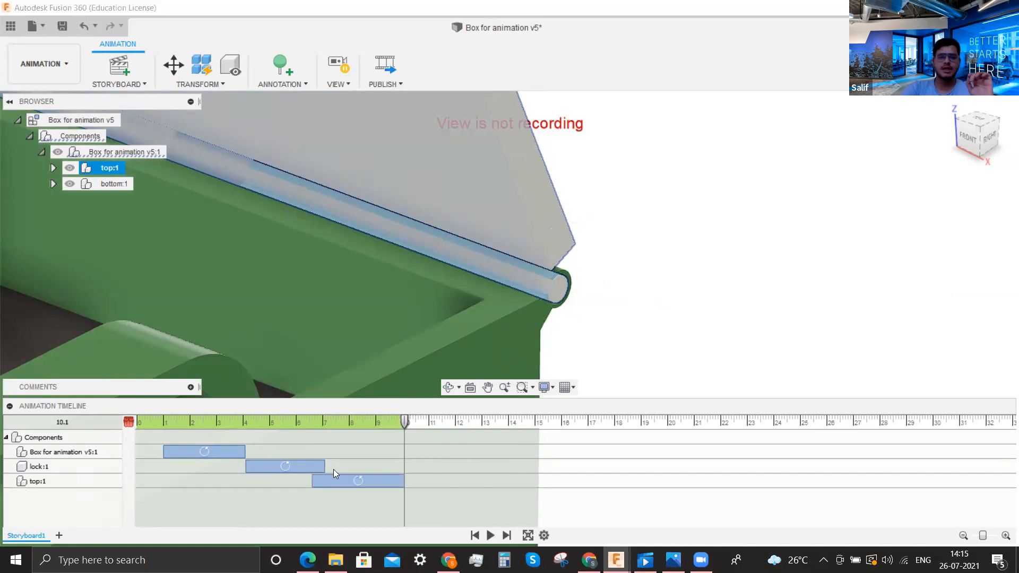
Shift the rotation action of top:1 to start where the lock action ends and place the playhead at 6.7 seconds
click(361, 480)
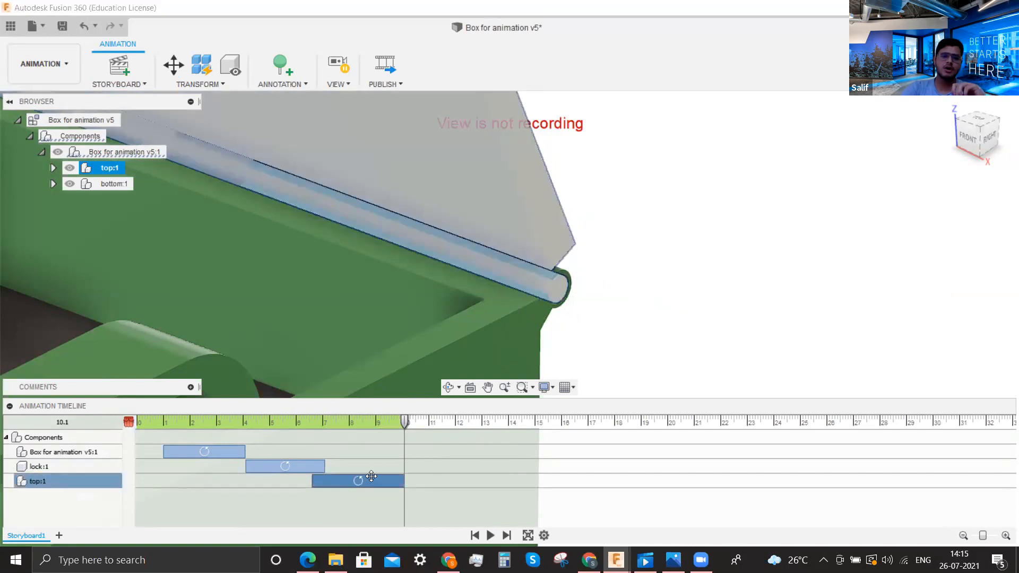
drag(366, 481, 380, 481)
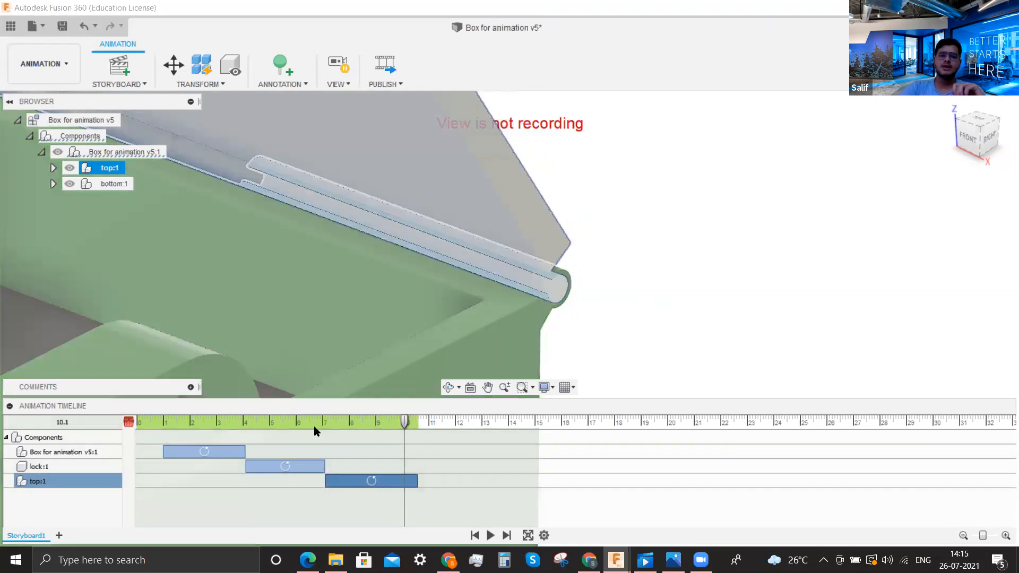
click(314, 423)
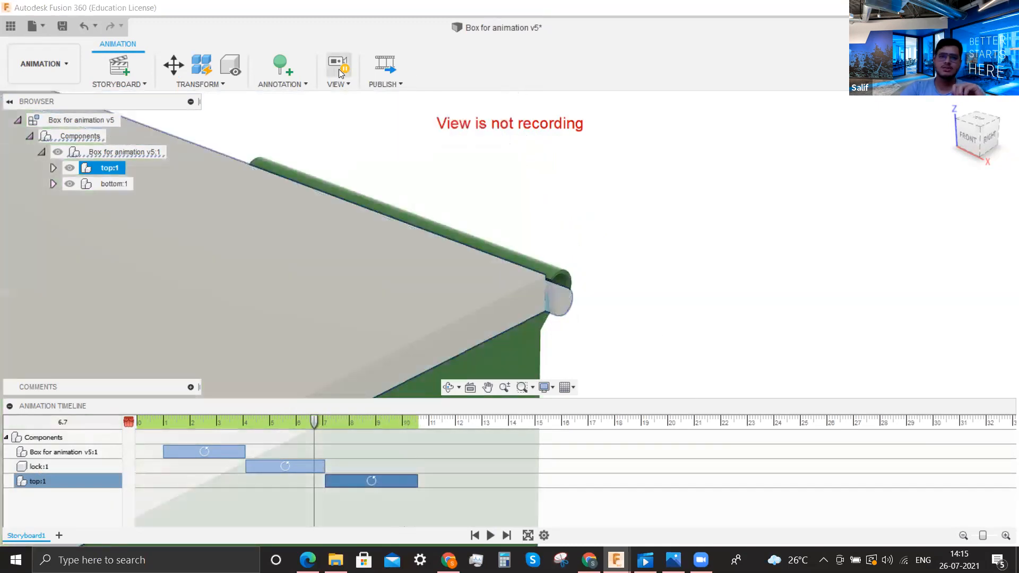
Turn view recording back on, clear the selection and play the storyboard animation
click(338, 72)
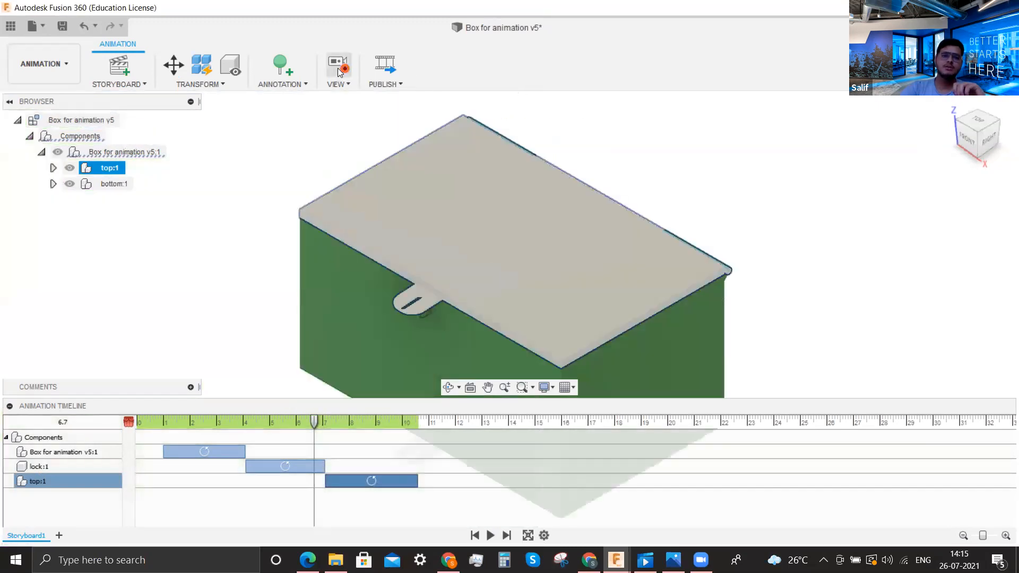
click(811, 180)
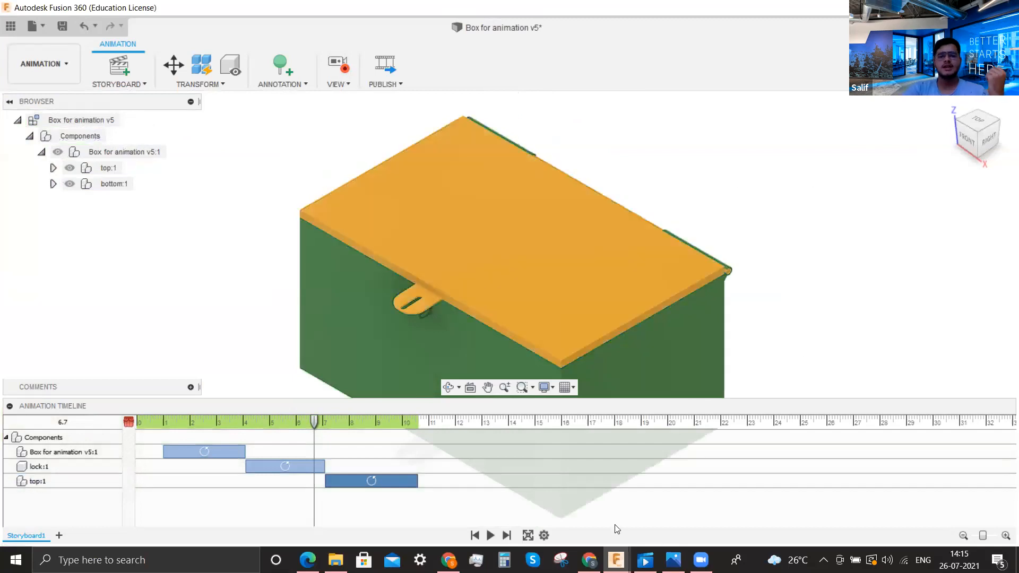
click(489, 535)
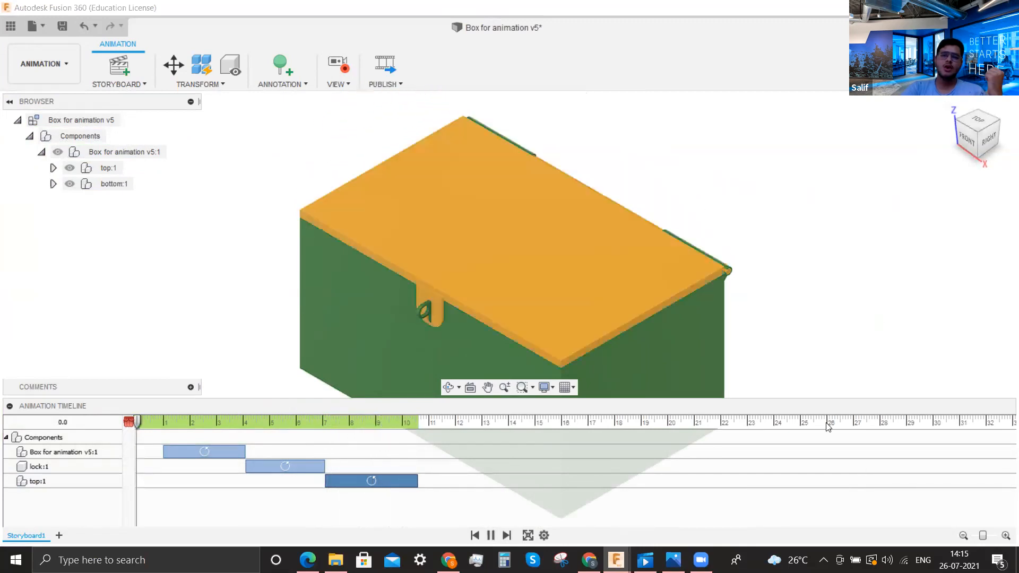
click(490, 536)
Place the playhead at 13.2 seconds and begin transforming the bottom's extra:1 component, with the pivot near the middle of its plate
drag(470, 423, 486, 423)
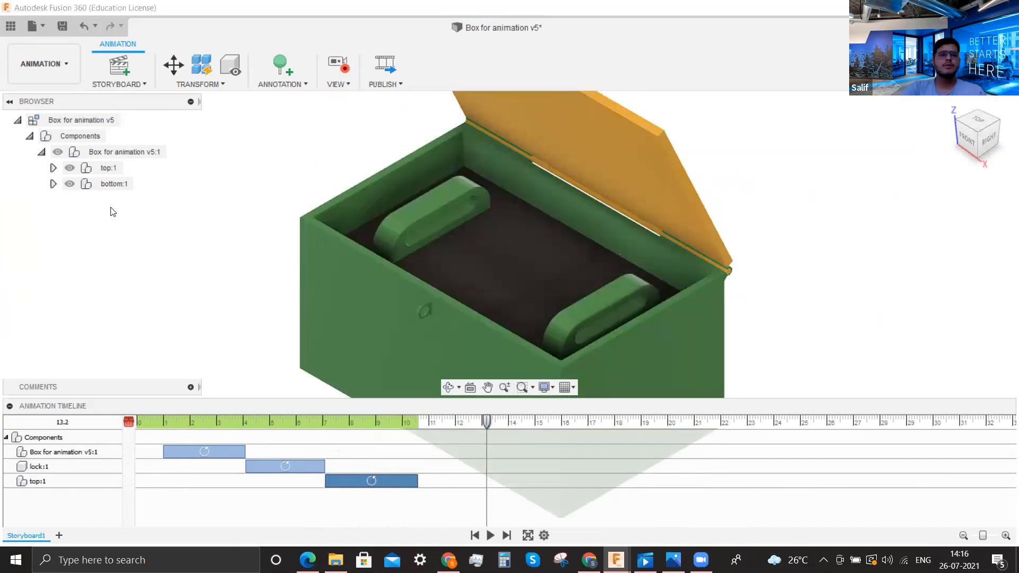
click(53, 185)
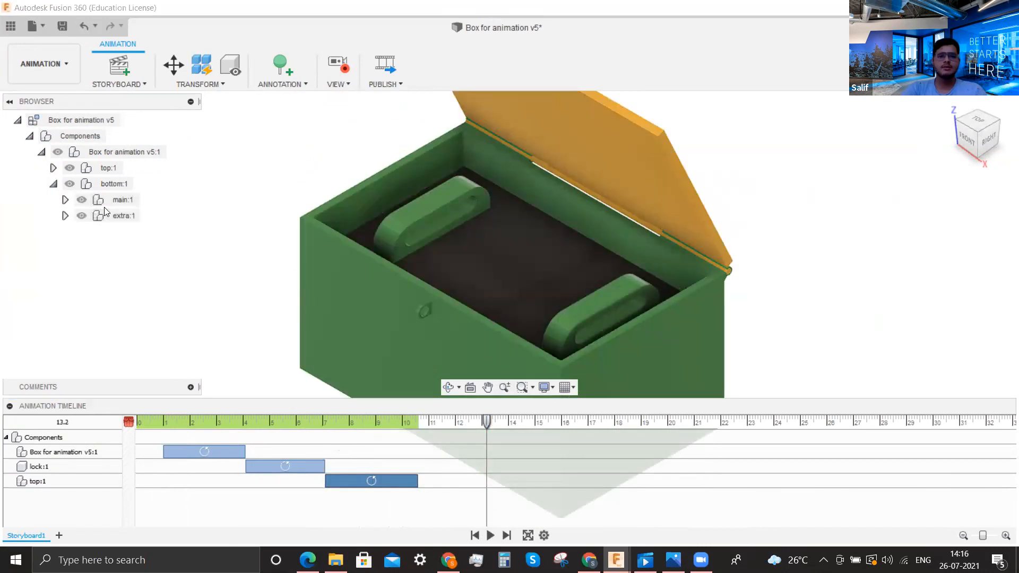
click(104, 215)
key(m)
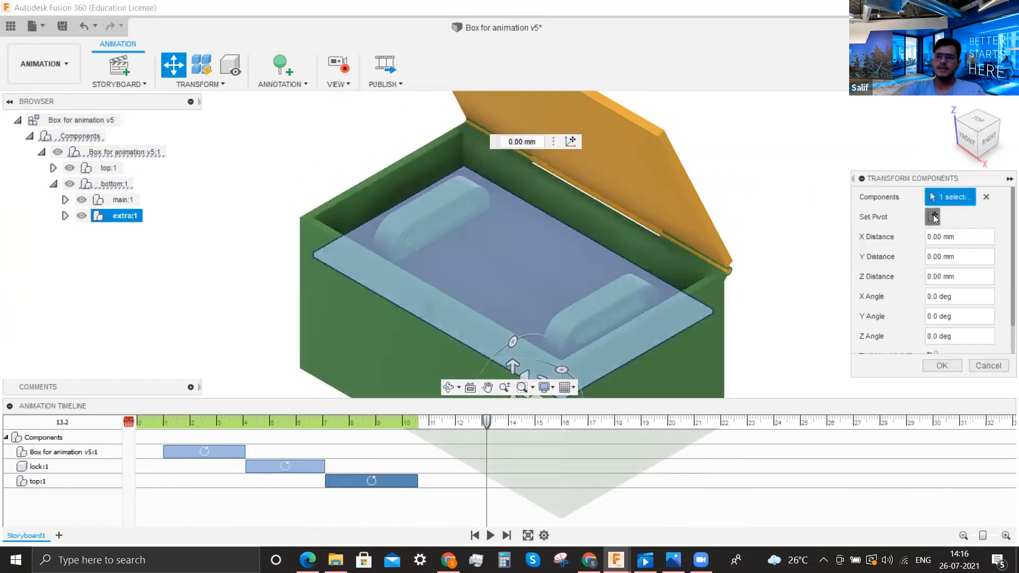
click(932, 217)
click(511, 269)
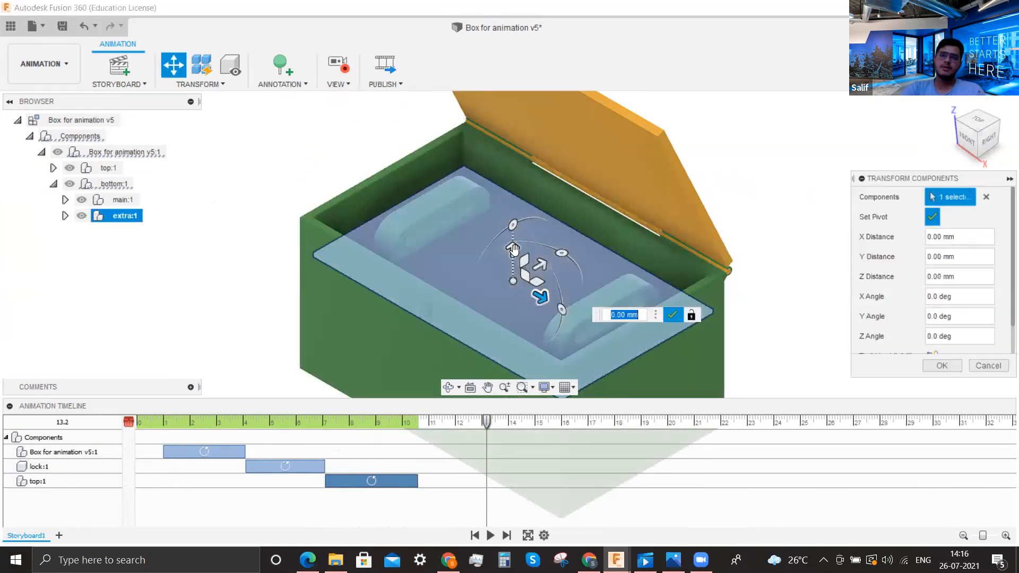
click(513, 249)
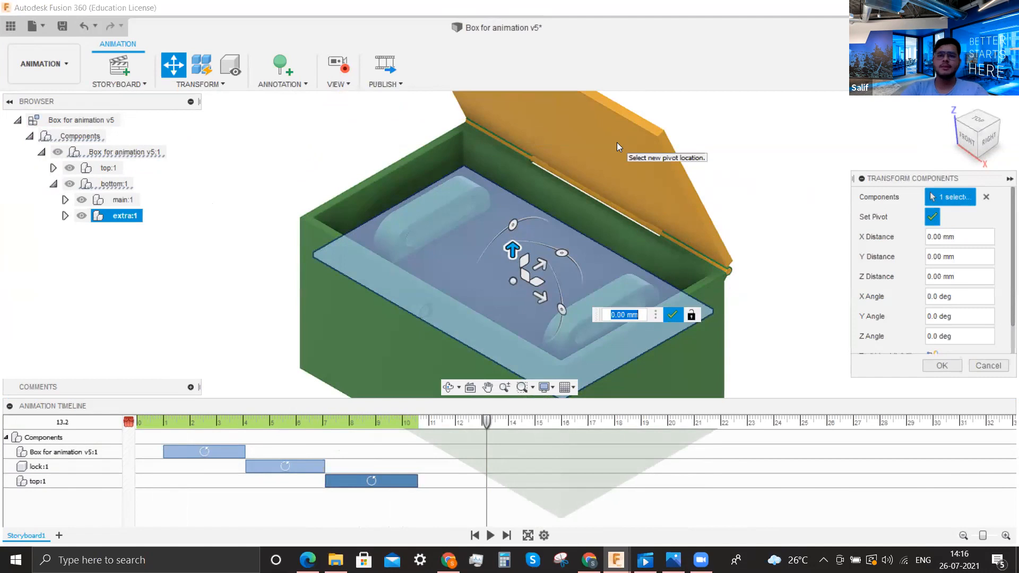
Raise extra:1 by 250 mm along Z out of the box as a move action ending at 13.2 seconds
scroll(617, 143, down, 5)
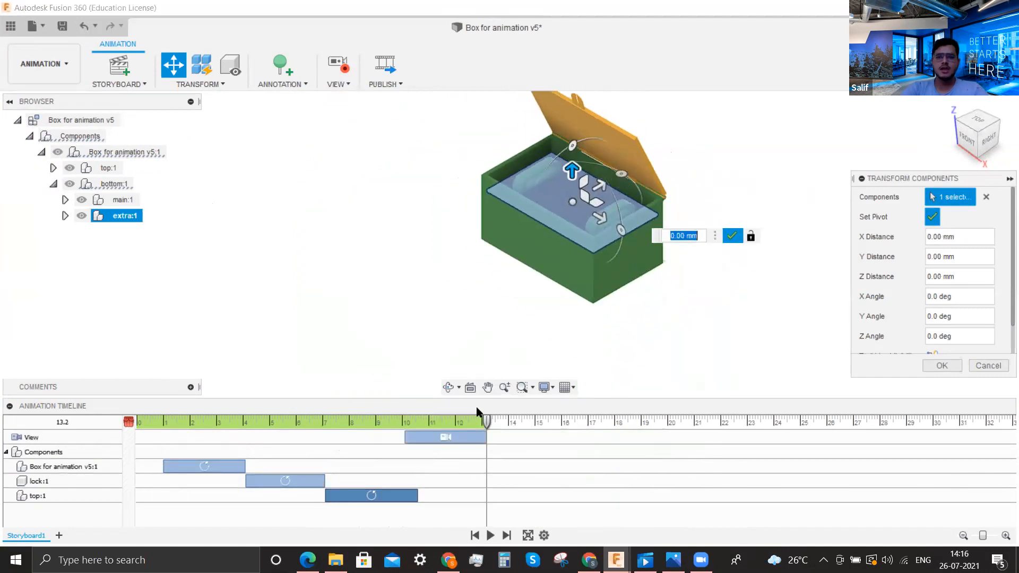
click(487, 387)
drag(573, 198, 517, 154)
click(684, 303)
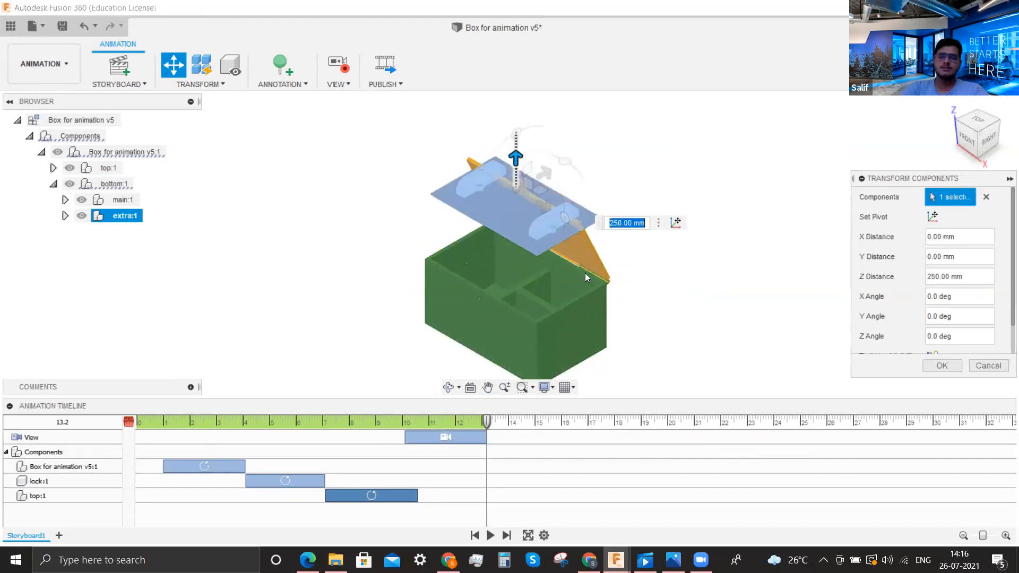
click(937, 374)
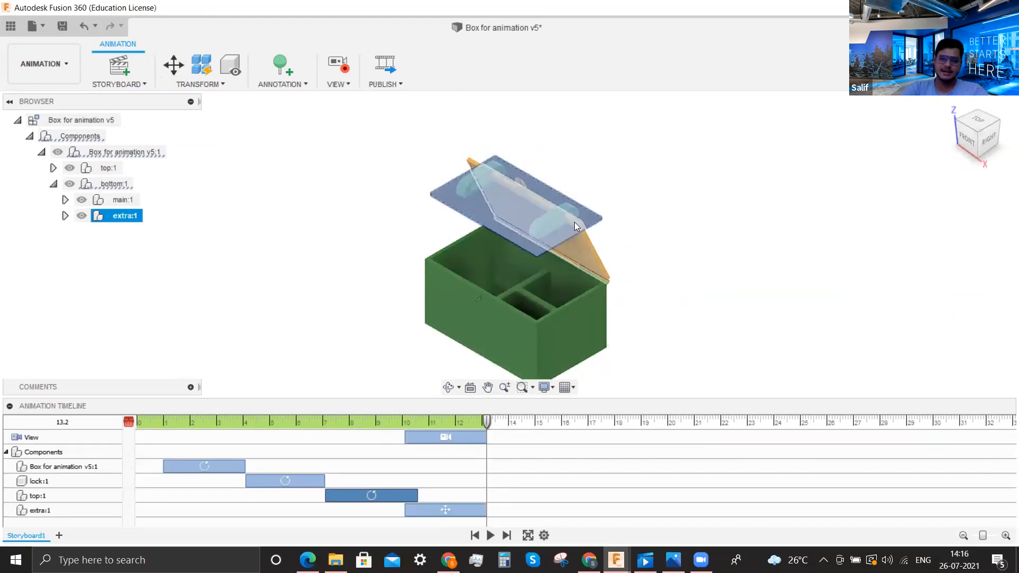
Delay the move action of extra:1 in the storyboard to start shortly after the rotation action of top:1 ends
click(338, 63)
scroll(498, 198, up, 5)
scroll(566, 225, down, 5)
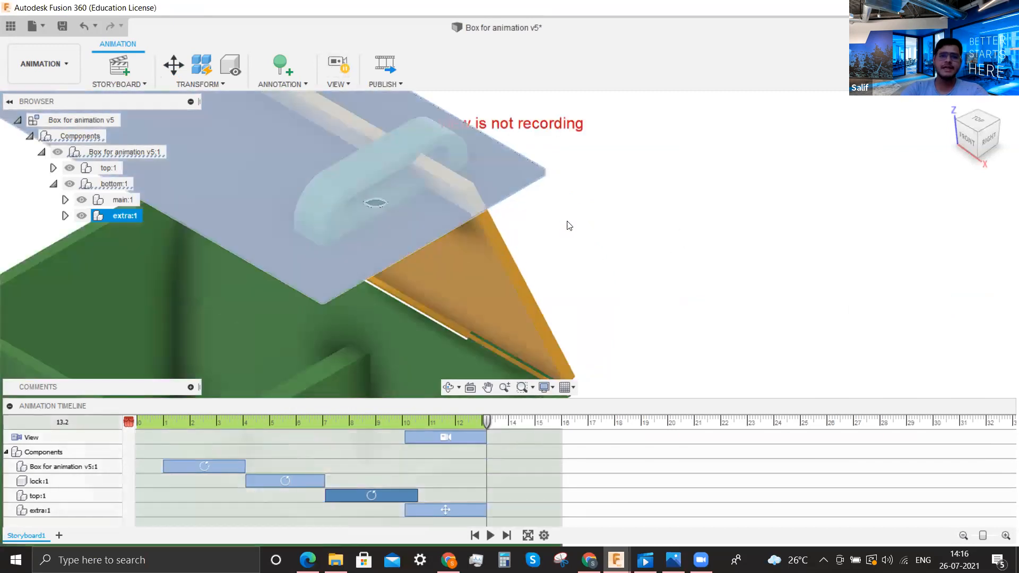
click(331, 63)
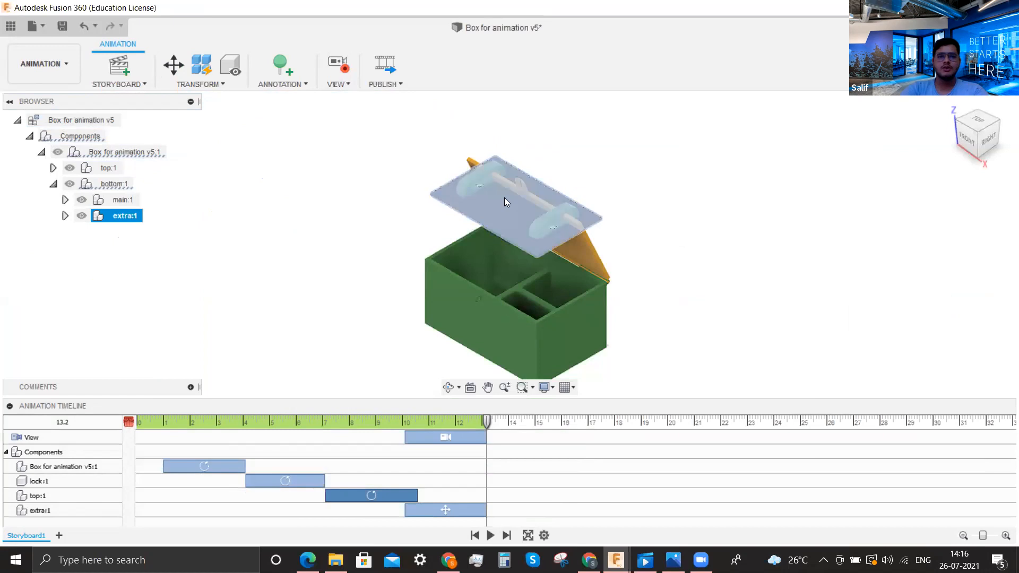
drag(443, 508, 464, 508)
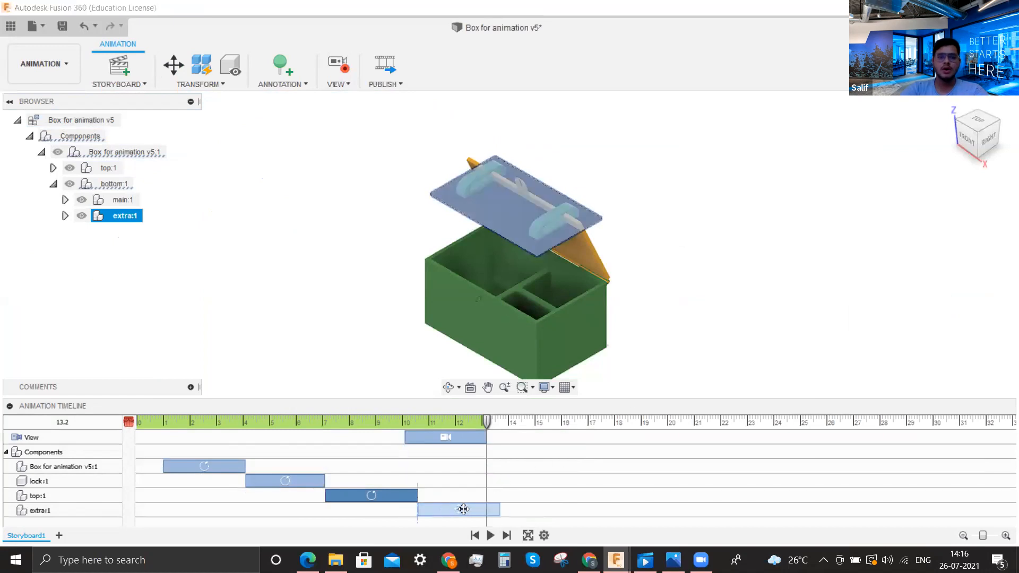
click(391, 495)
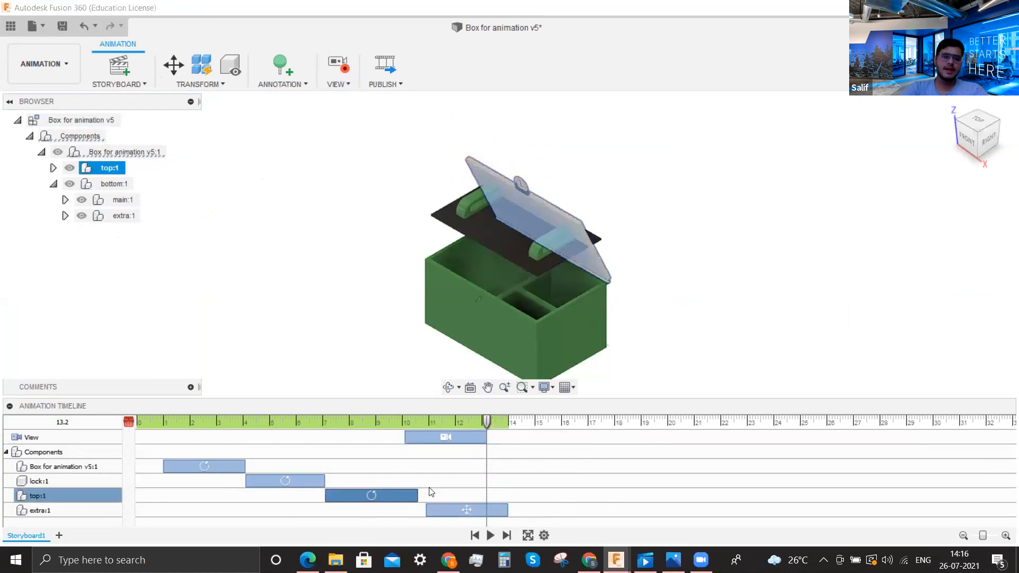
right_click(396, 496)
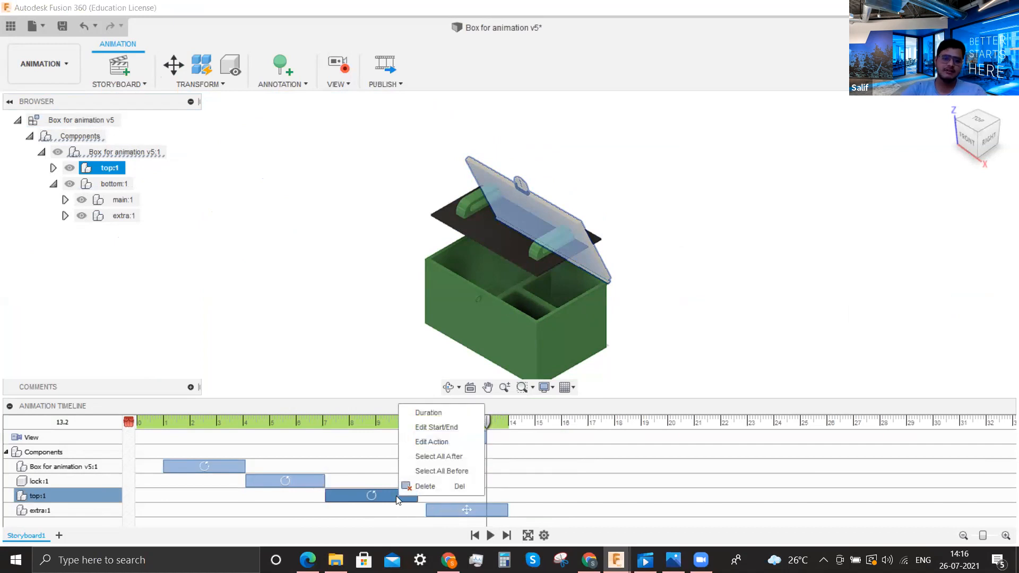
click(452, 442)
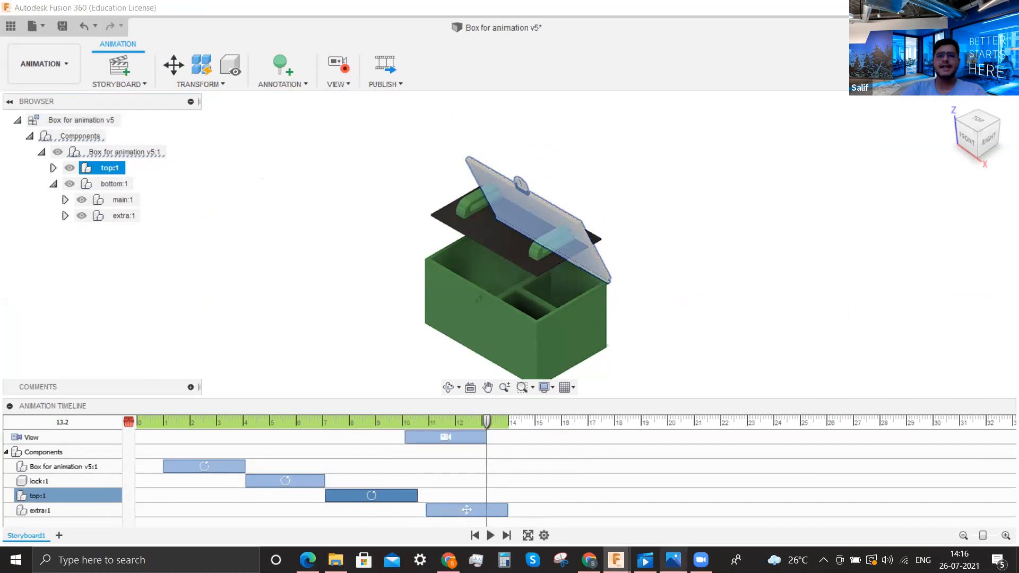
click(928, 197)
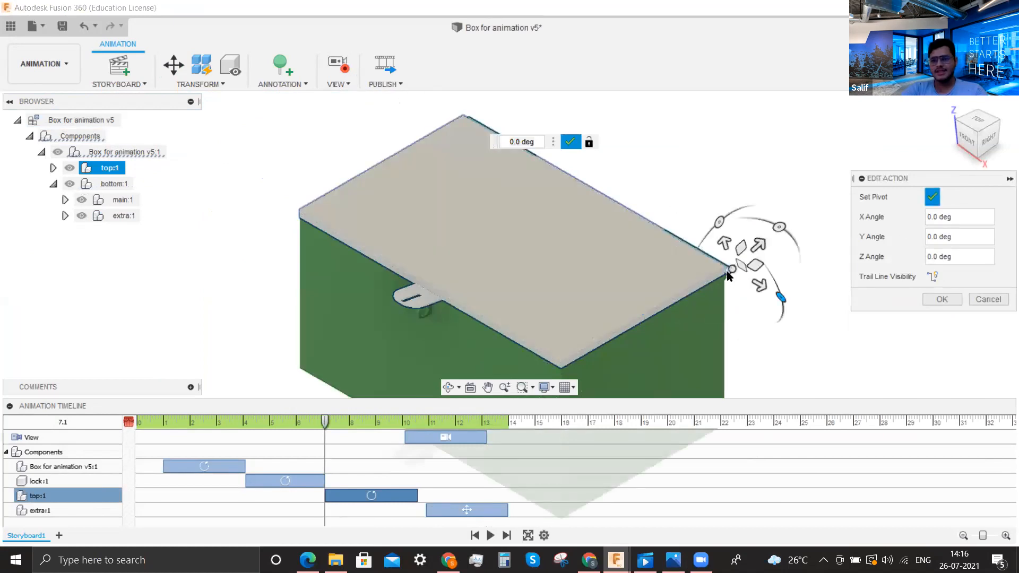
With view recording off, try to rotate top:1 by a further -155 degrees on its Z angle about the hinge pin's end centre
click(344, 65)
scroll(583, 333, up, 5)
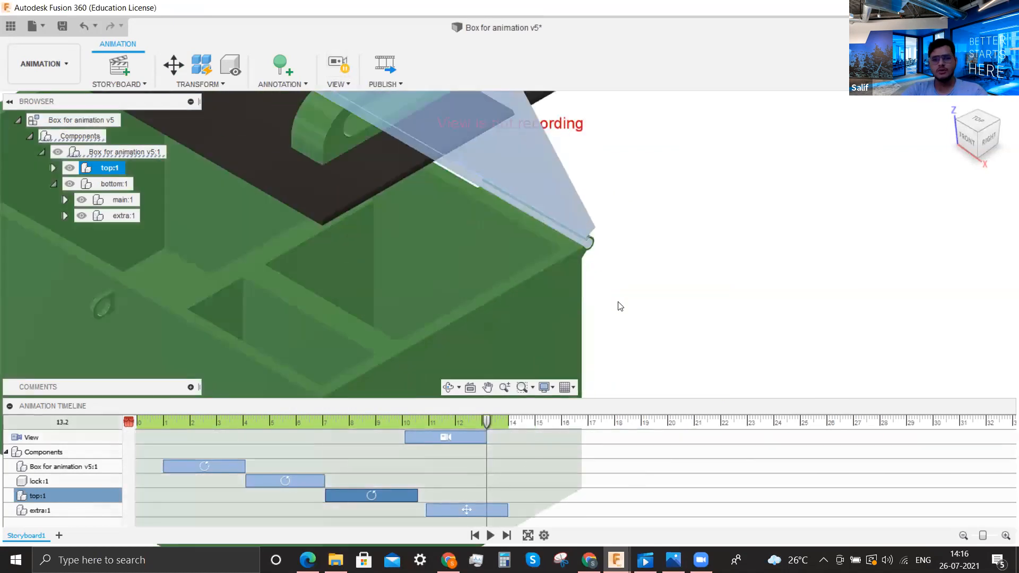
key(m)
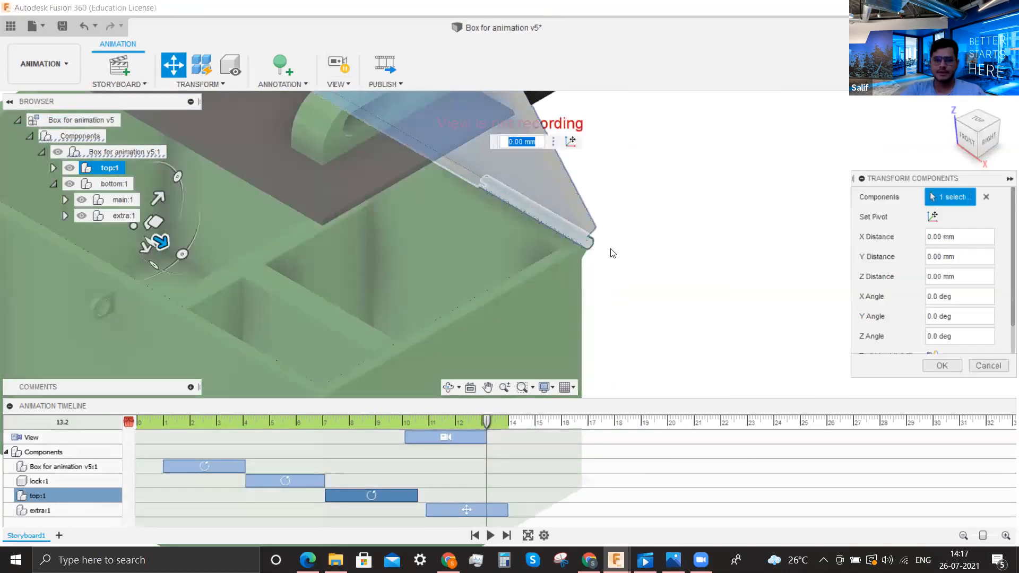
click(932, 216)
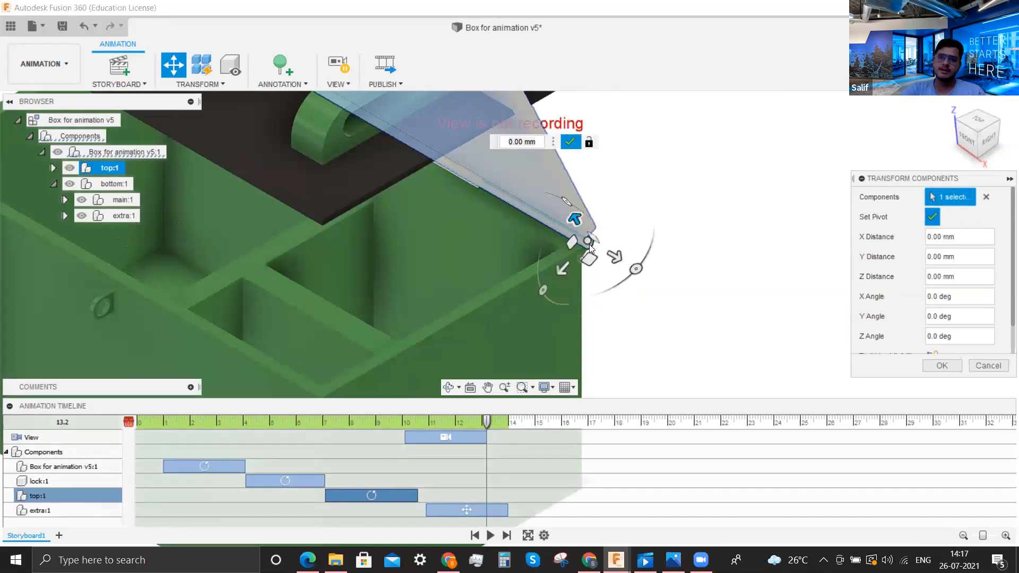
scroll(584, 249, up, 3)
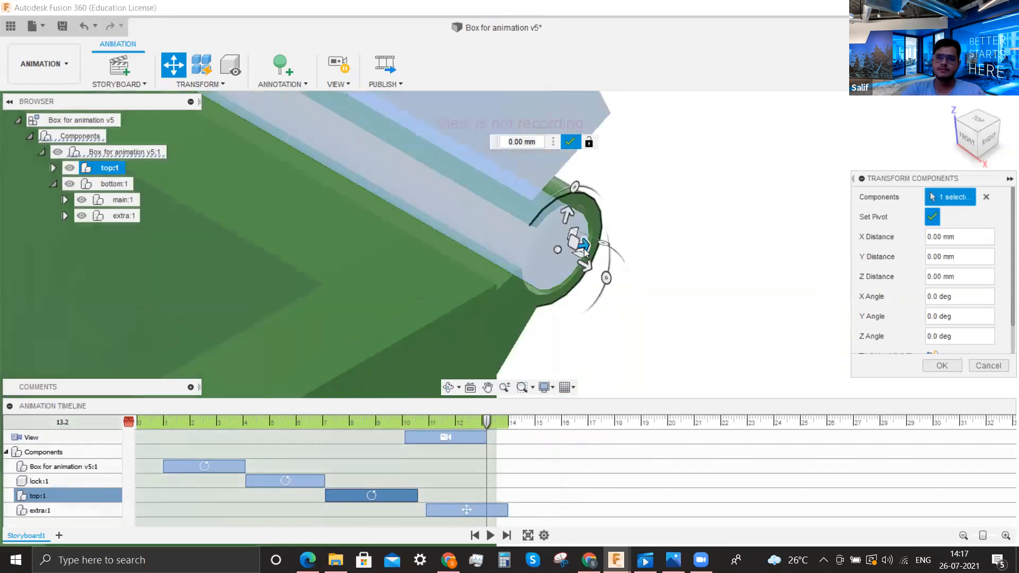
click(556, 256)
click(717, 283)
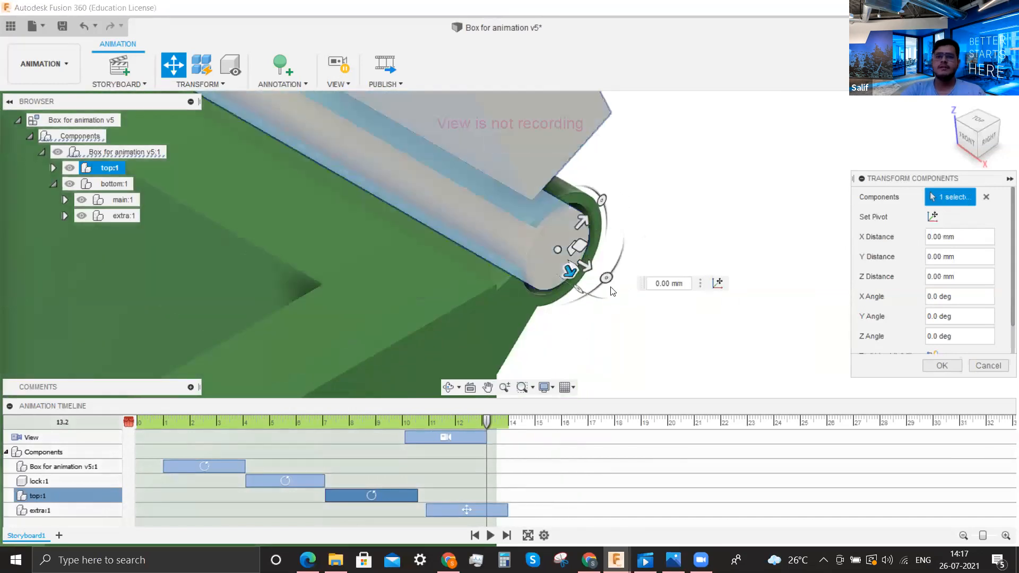
scroll(611, 291, down, 6)
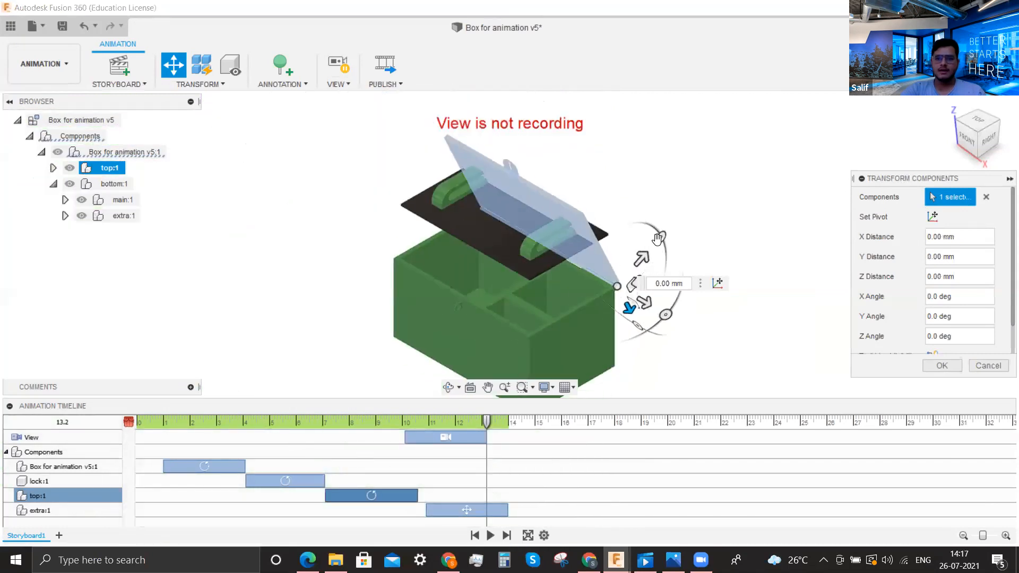
drag(661, 240, 571, 346)
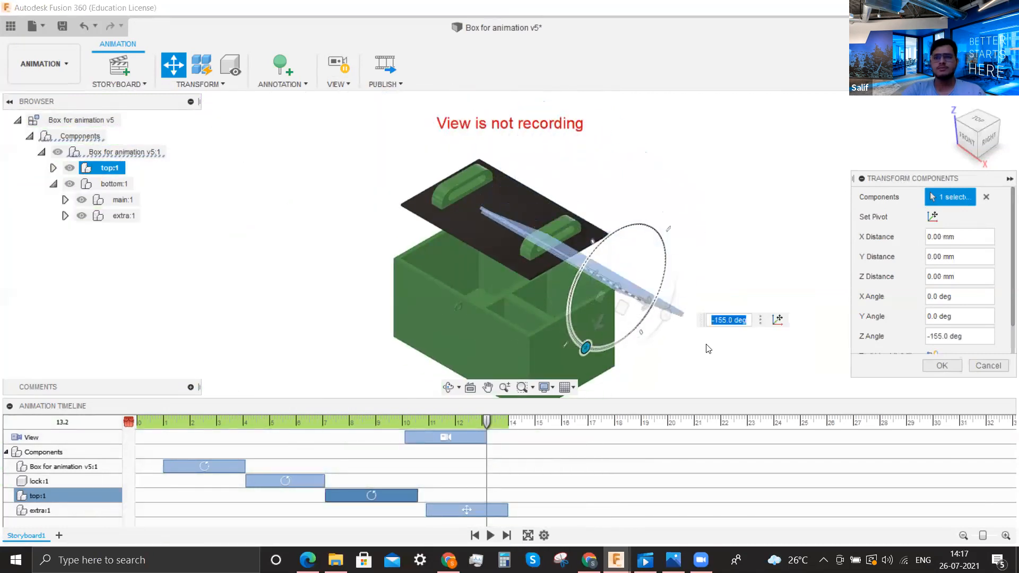
click(937, 366)
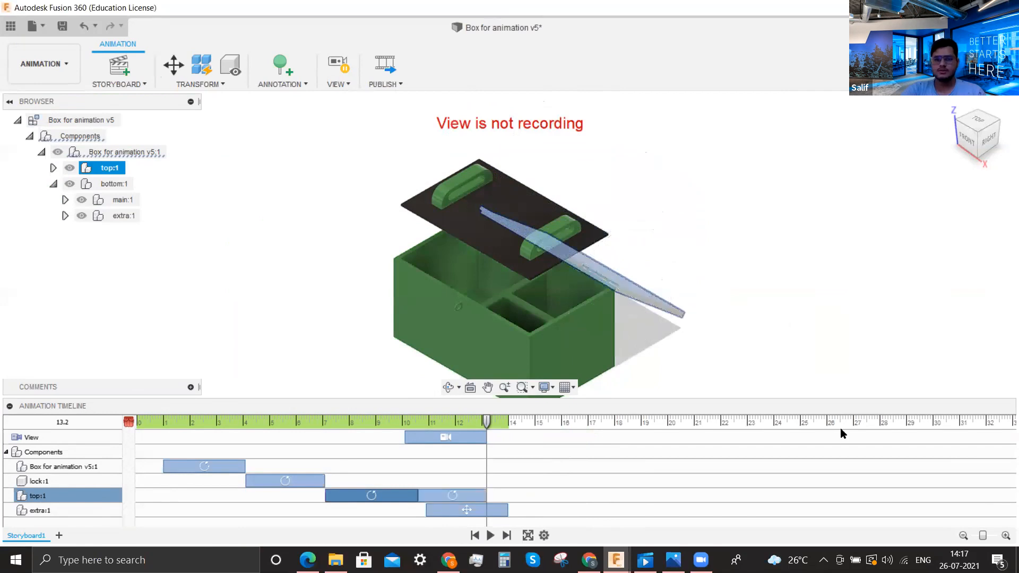
Delete the second rotation action of top:1 and edit the first to swing the lid wide open about the hinge pin's end
click(426, 495)
key(Delete)
right_click(407, 494)
click(439, 443)
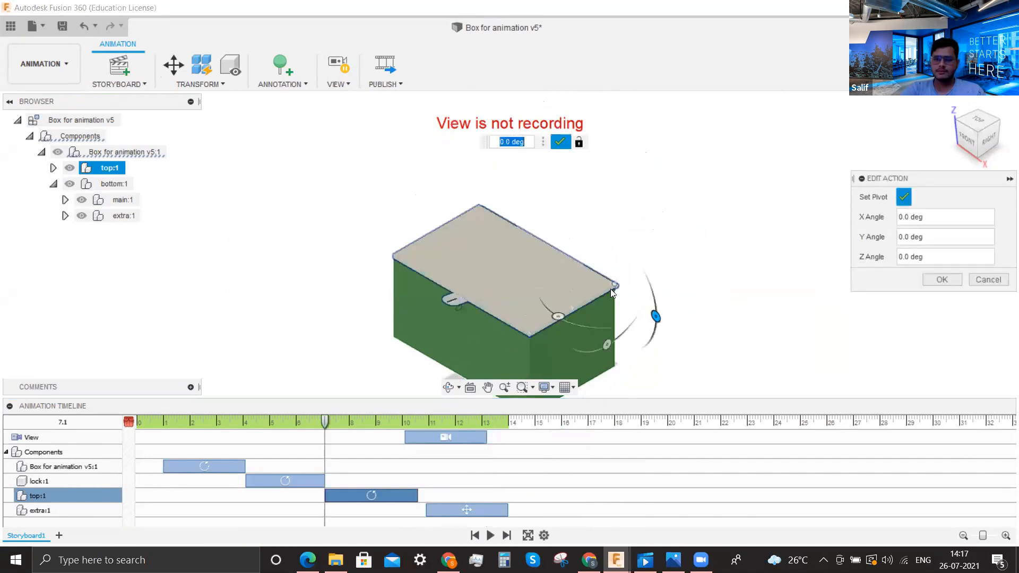
scroll(618, 288, up, 5)
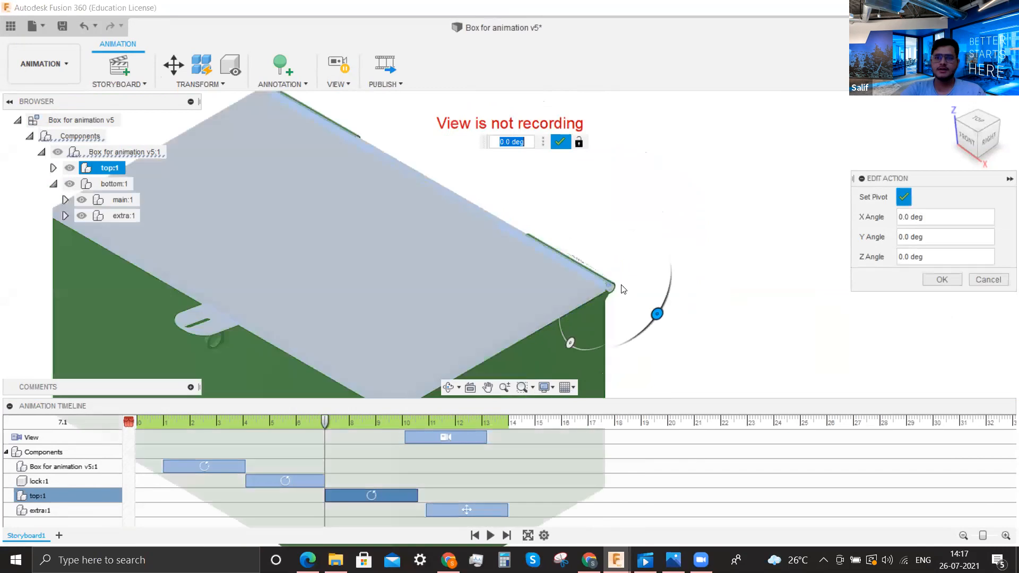
scroll(622, 287, up, 2)
click(602, 291)
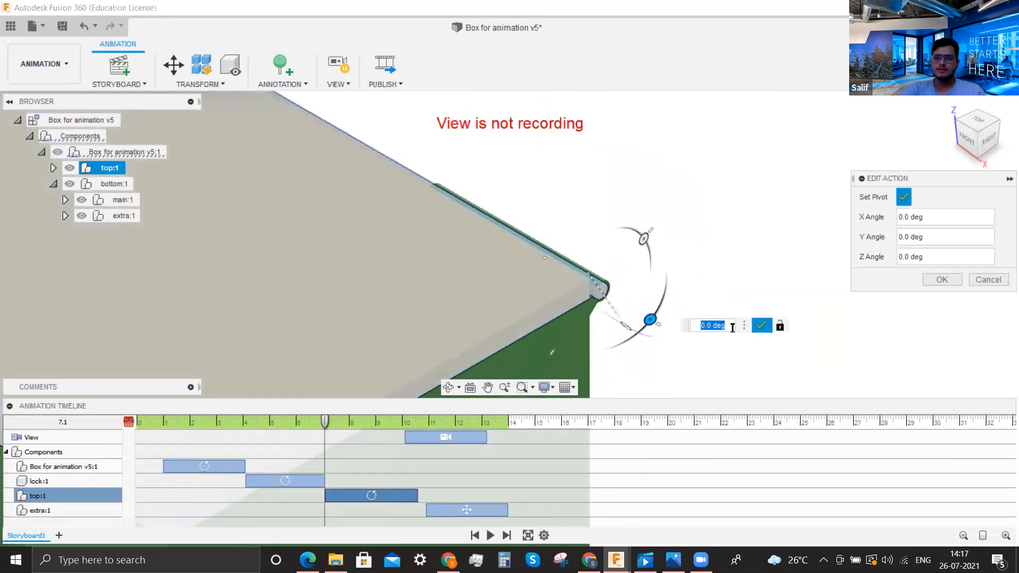
click(760, 325)
drag(649, 241, 543, 307)
click(942, 281)
Turn view recording back on, and play the storyboard from 6.6 seconds to check the lid opening and the tray lifting
click(486, 422)
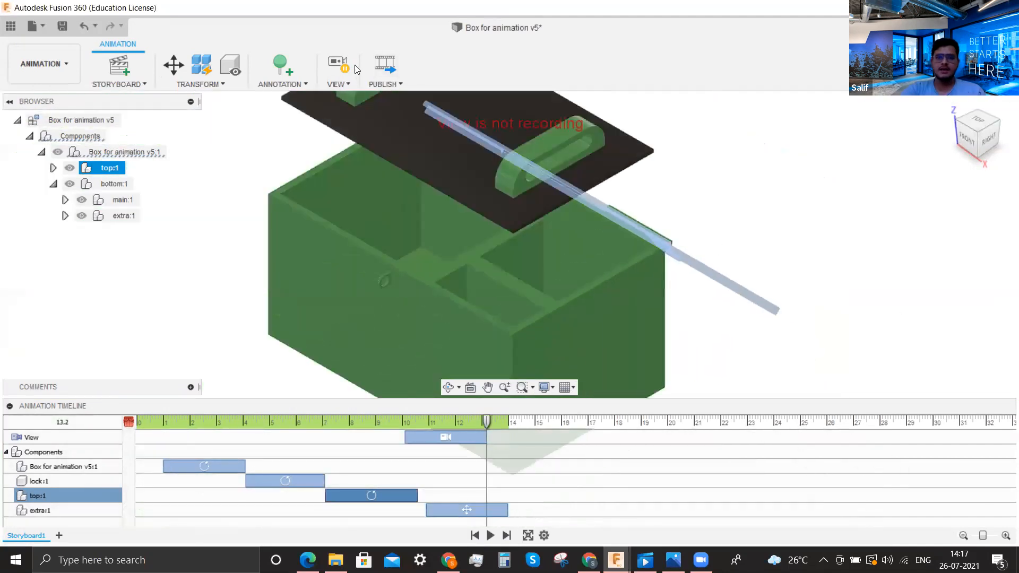
drag(335, 421, 303, 421)
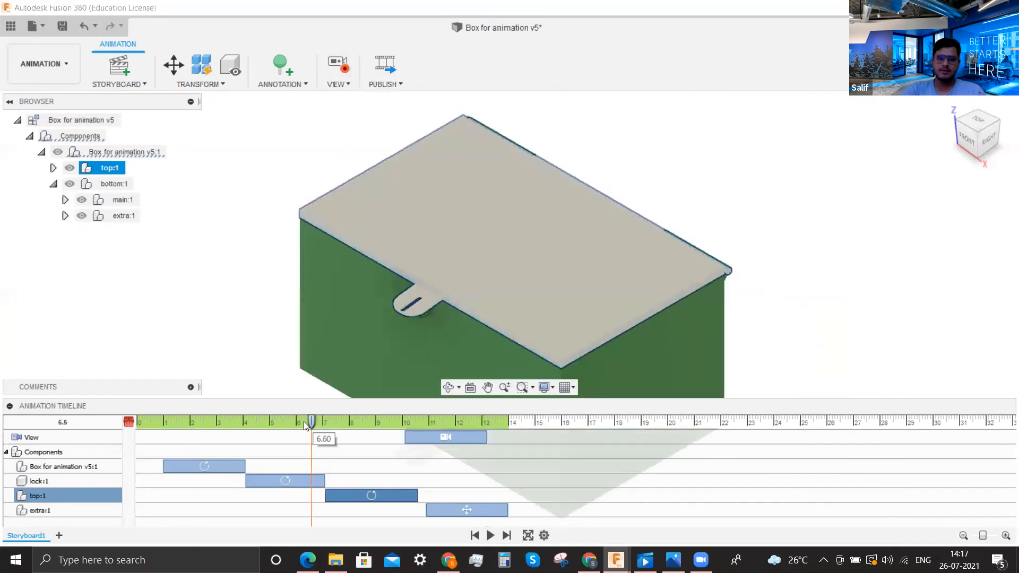
click(491, 535)
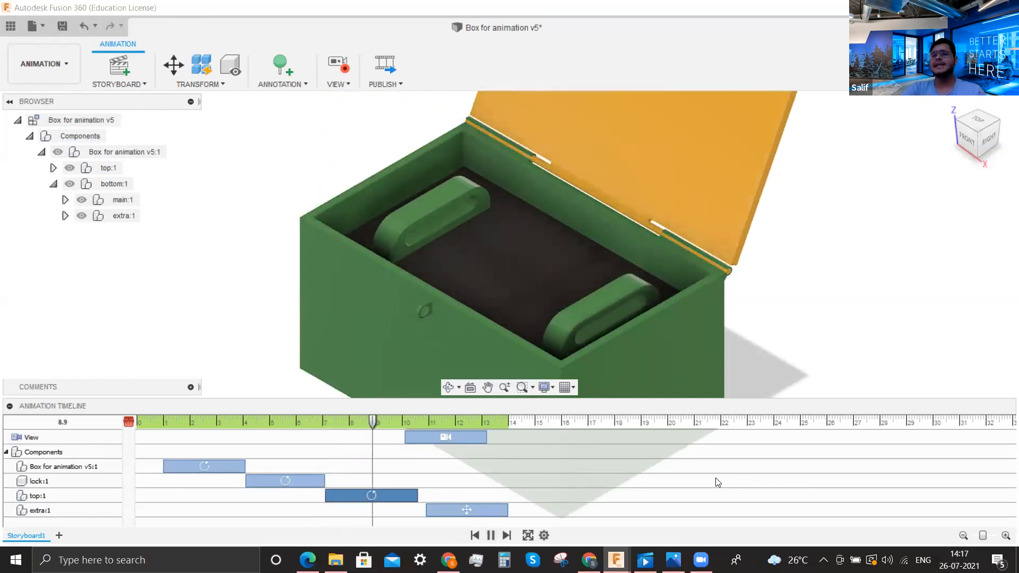
click(489, 536)
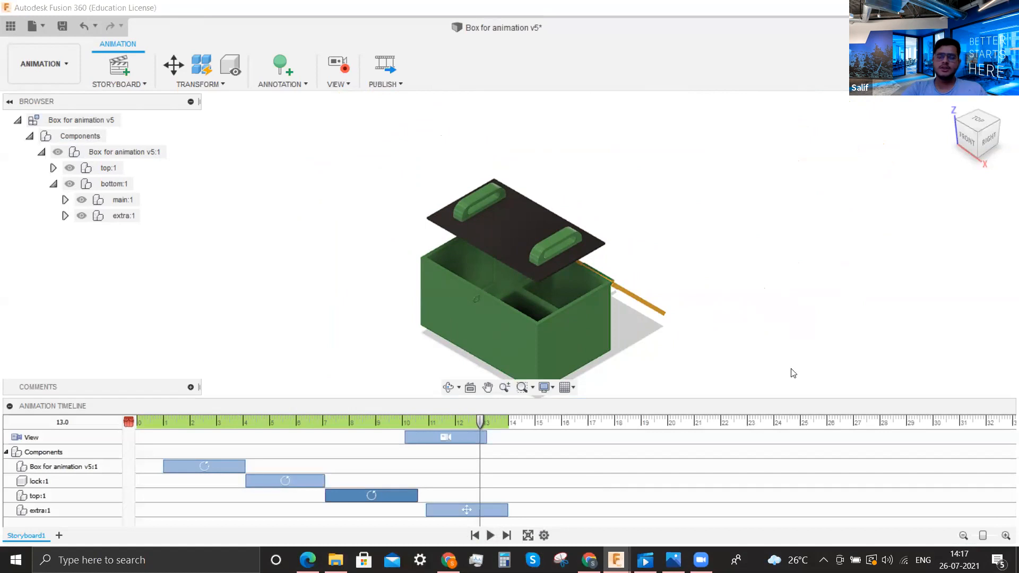
click(544, 534)
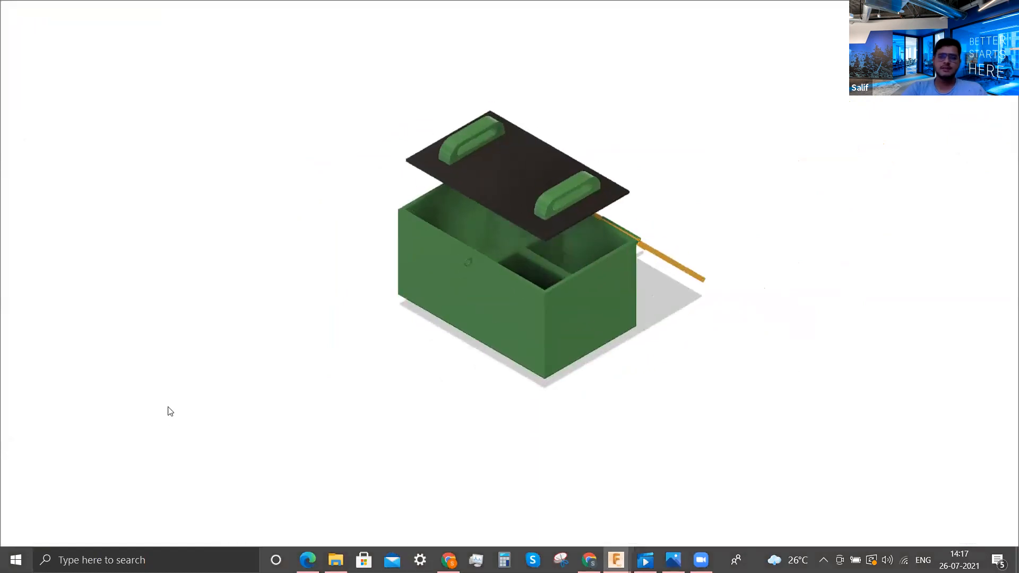
key(Escape)
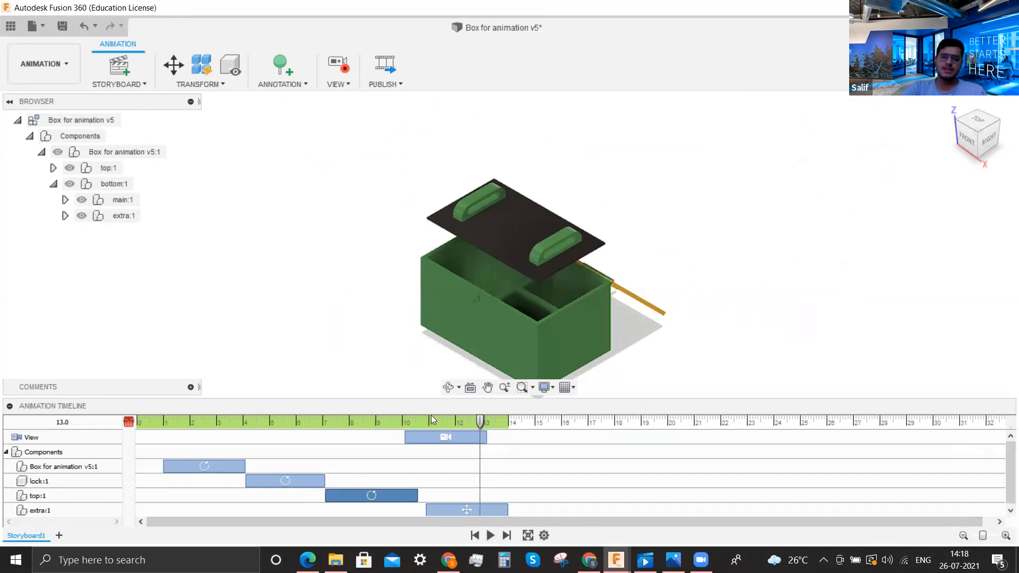
Try panning the camera at 13.0 seconds with view recording on, and undo the recorded view changes
click(487, 387)
drag(554, 290, 553, 387)
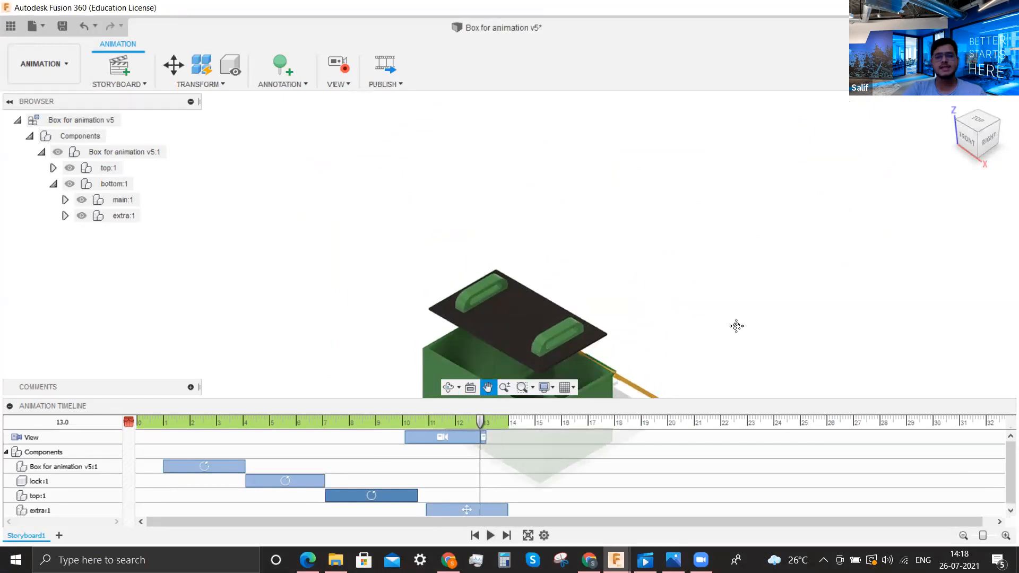
key(Escape)
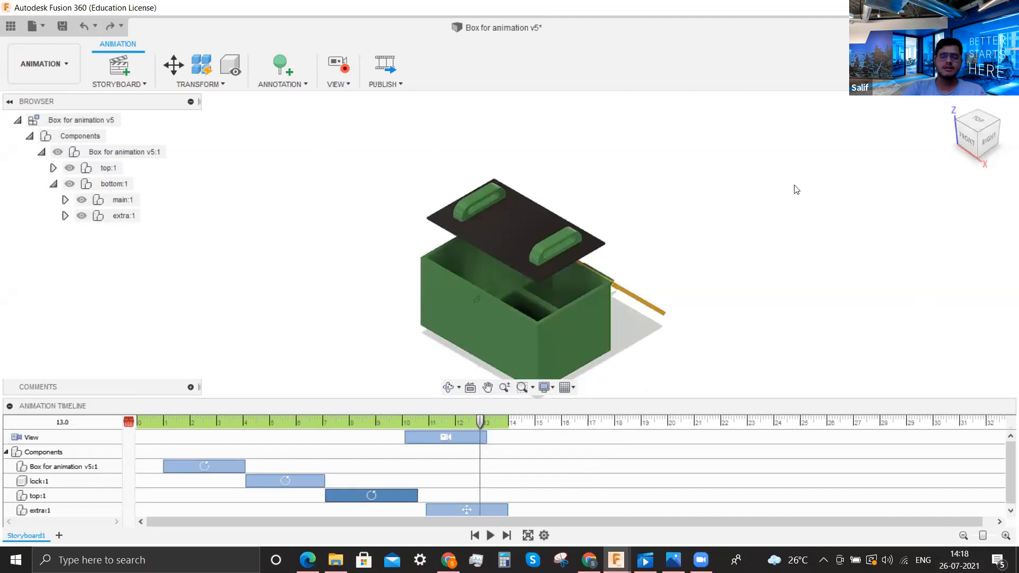
click(487, 387)
drag(540, 312, 529, 331)
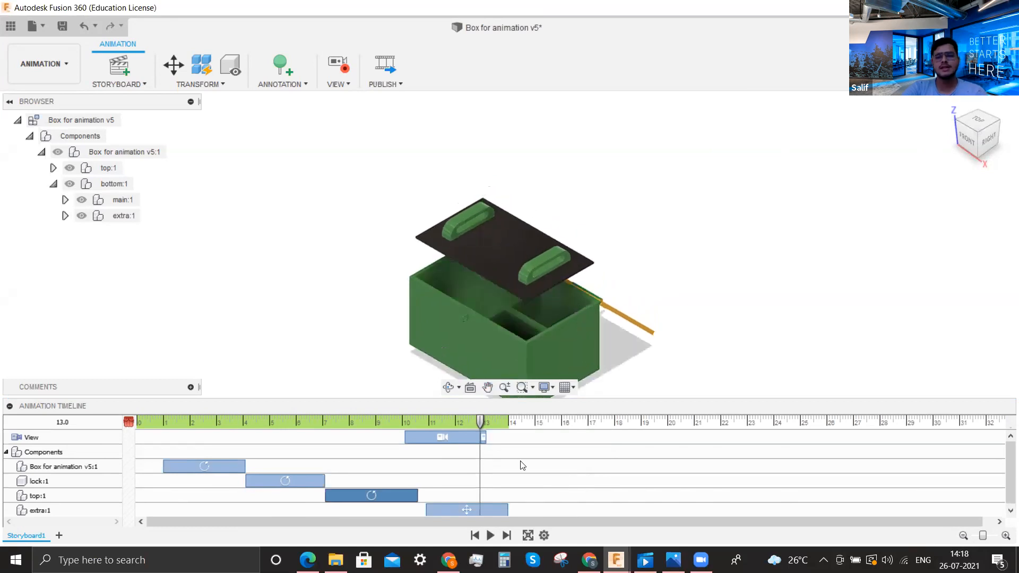
key(ctrl+z)
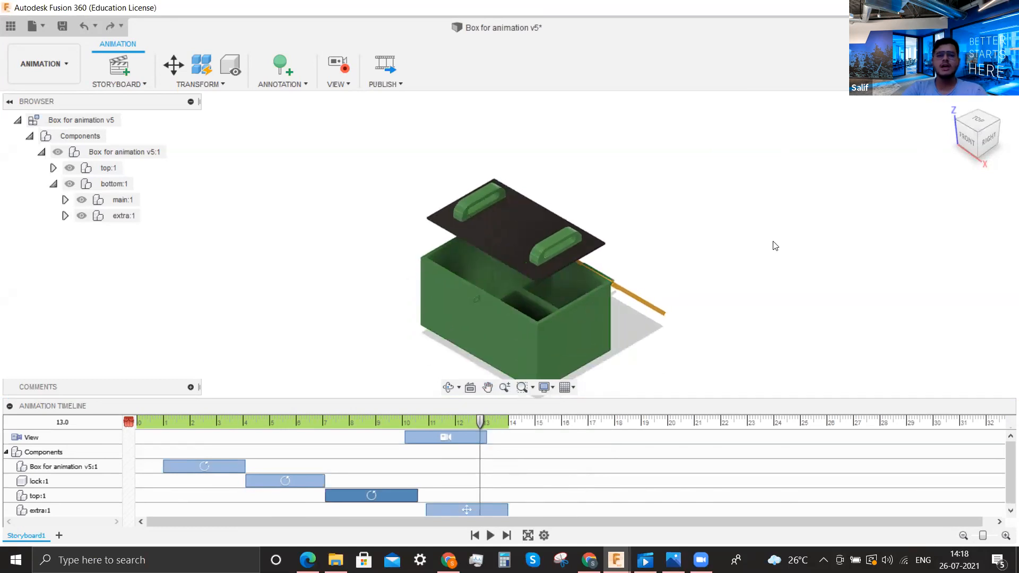
Place the playhead at 14.9 seconds, past the last action, and switch to the Design workspace
drag(479, 423, 531, 420)
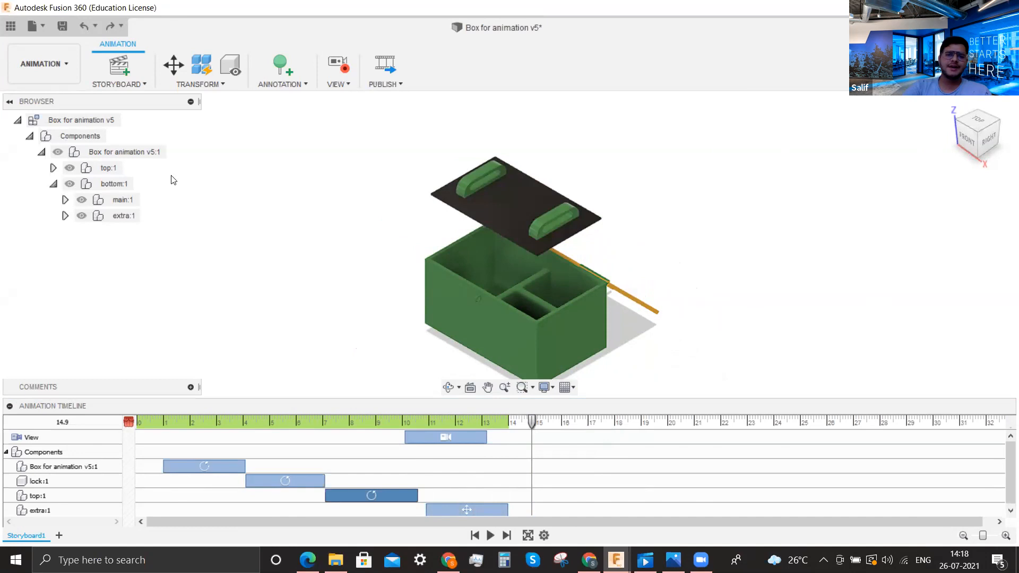
click(52, 74)
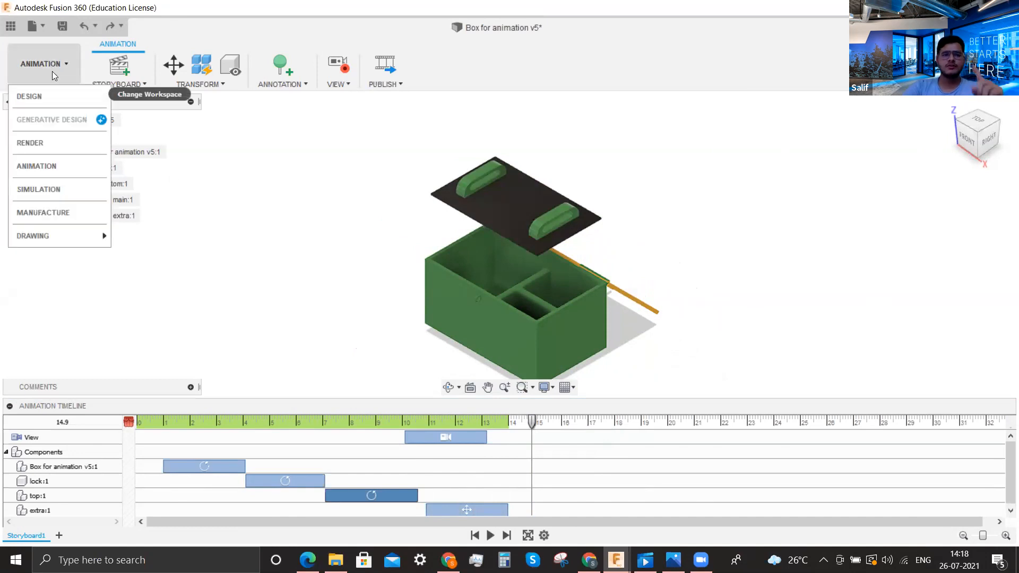
click(59, 102)
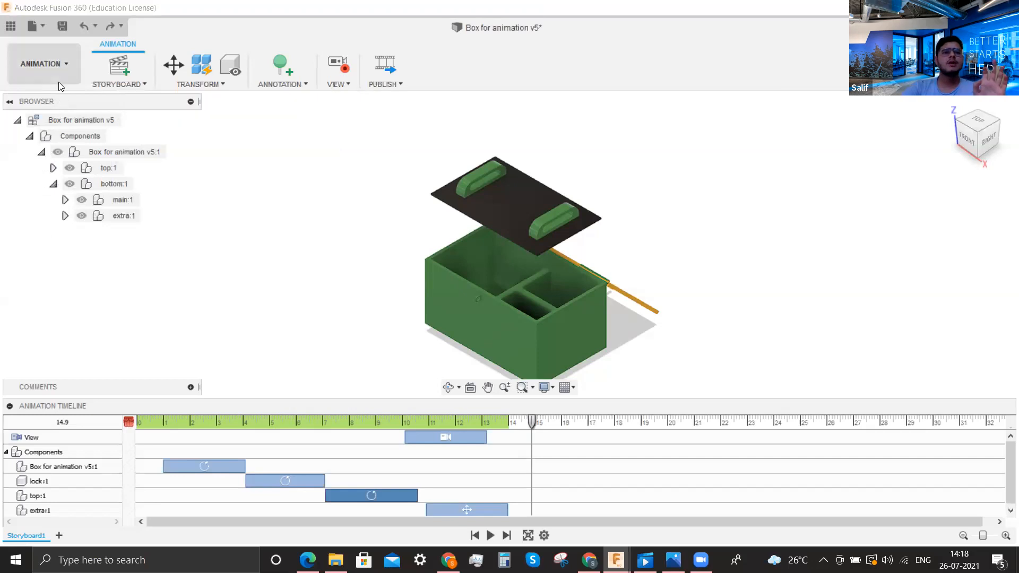
click(58, 81)
click(59, 103)
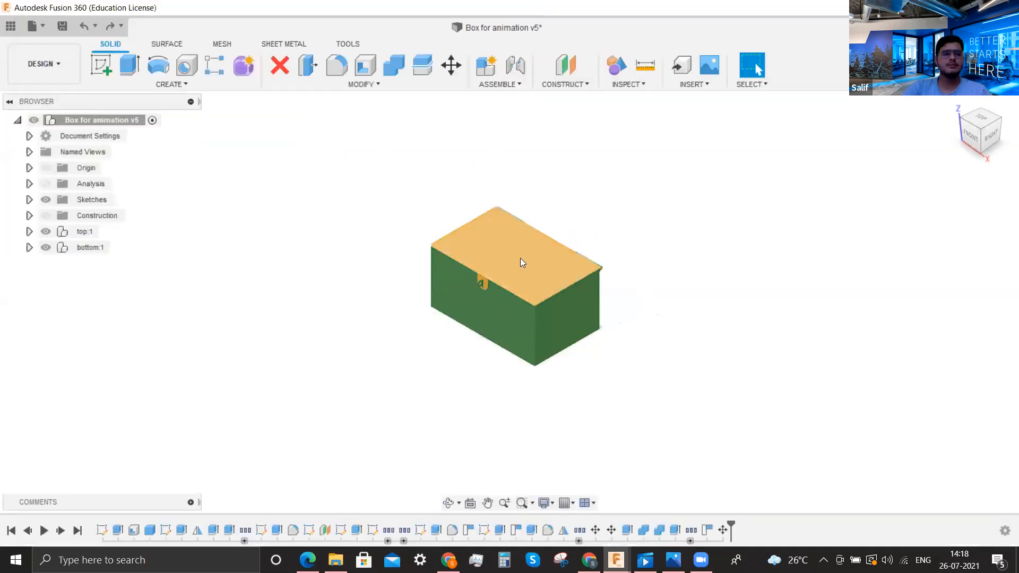
Hide top:1 to inspect the inside of the box and show it again
scroll(533, 258, up, 5)
scroll(680, 322, up, 3)
scroll(201, 325, down, 5)
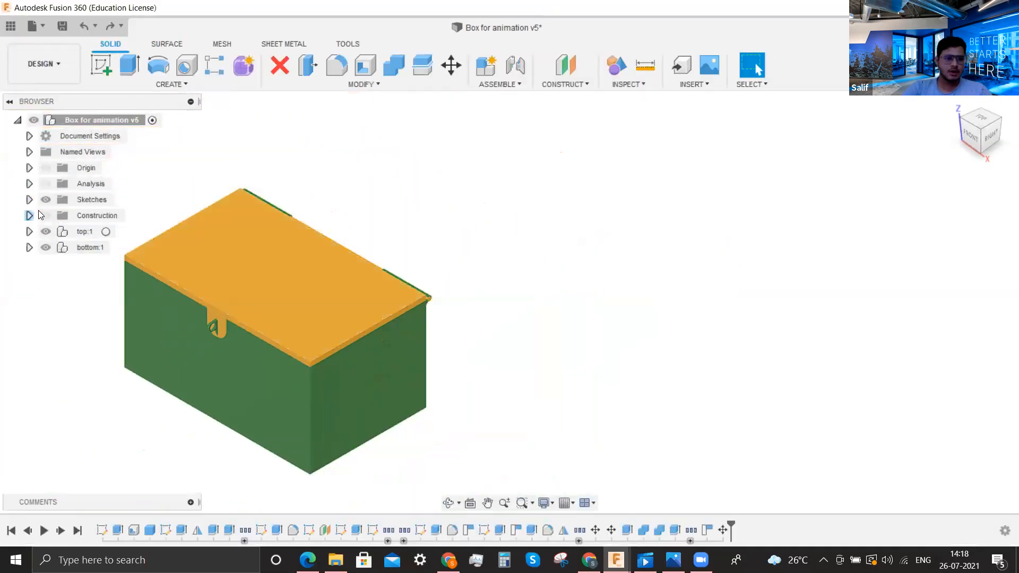
click(48, 235)
click(46, 232)
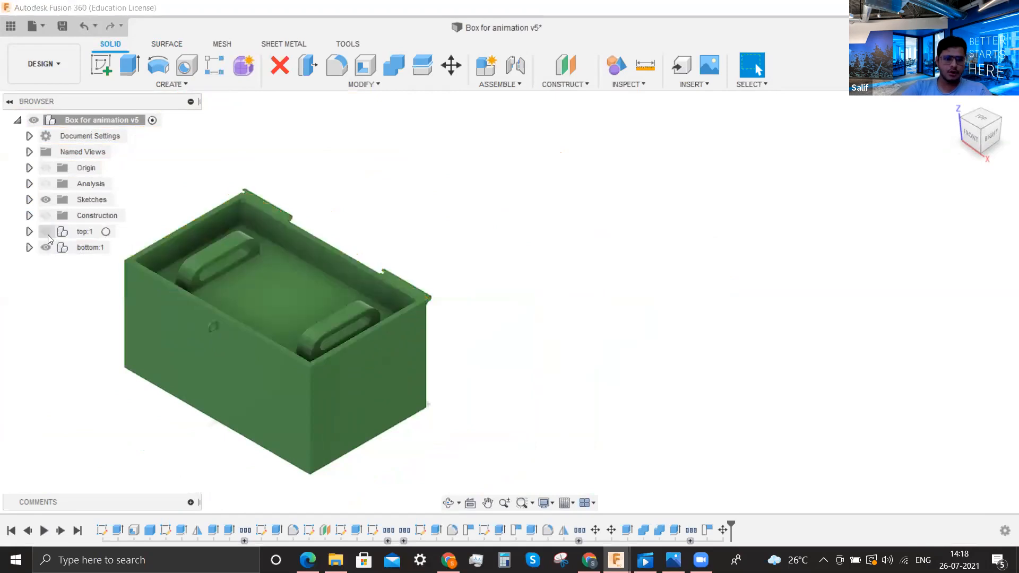
click(46, 232)
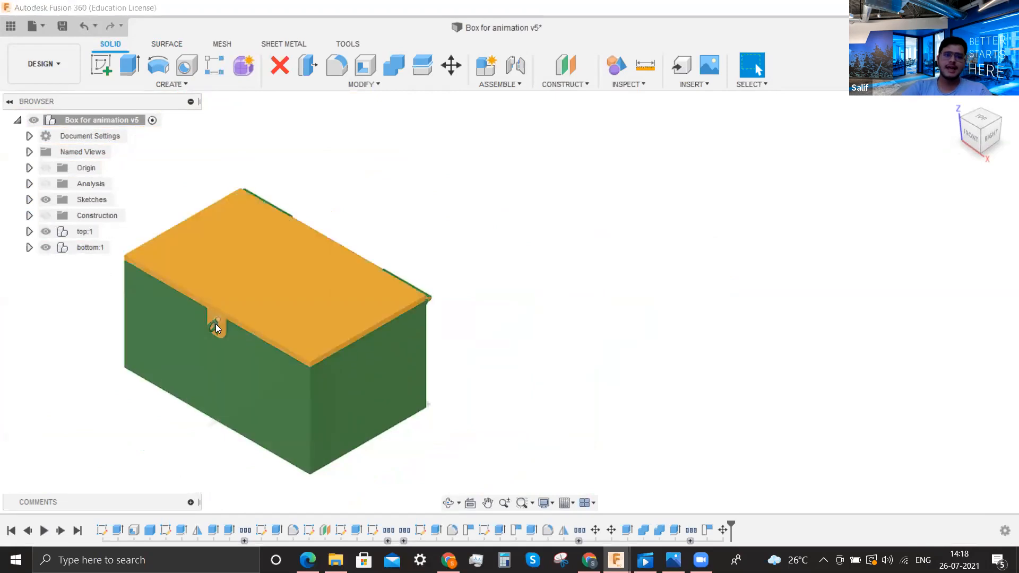
Expand and activate top:1 to examine its lid and lock components, and reactivate the root component
scroll(215, 324, up, 3)
scroll(663, 355, down, 2)
scroll(443, 394, up, 2)
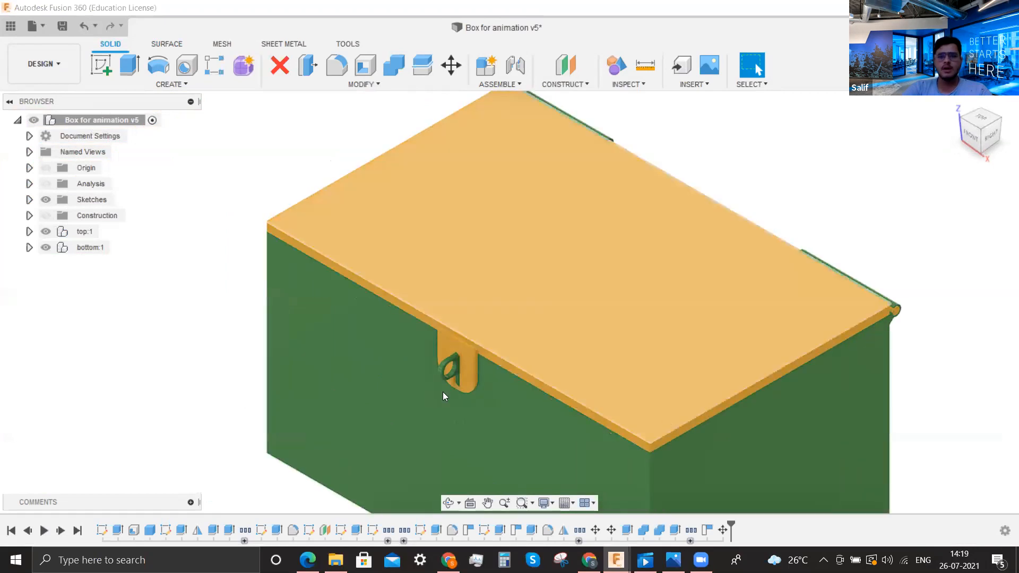
click(547, 302)
click(188, 260)
click(29, 232)
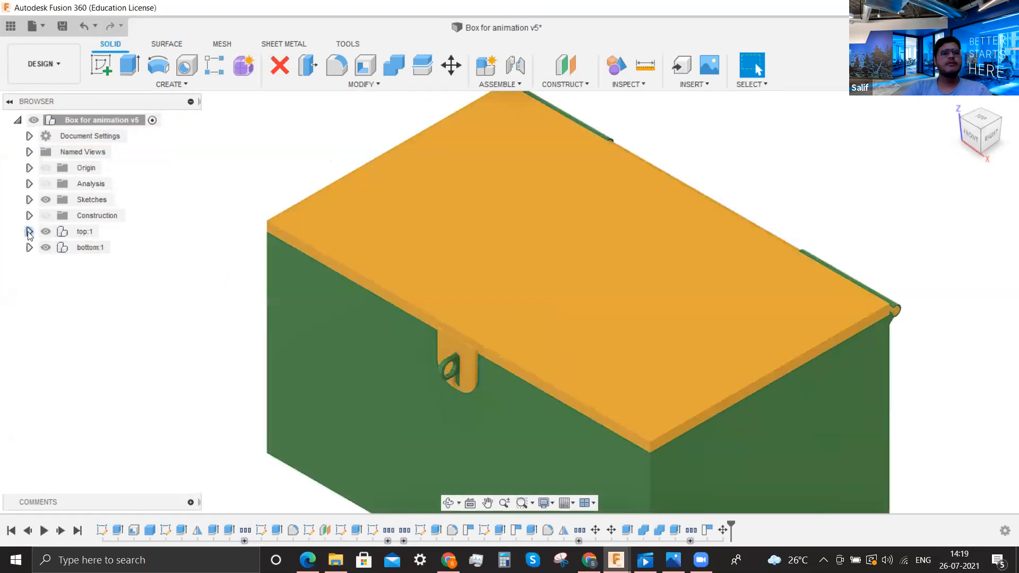
click(106, 232)
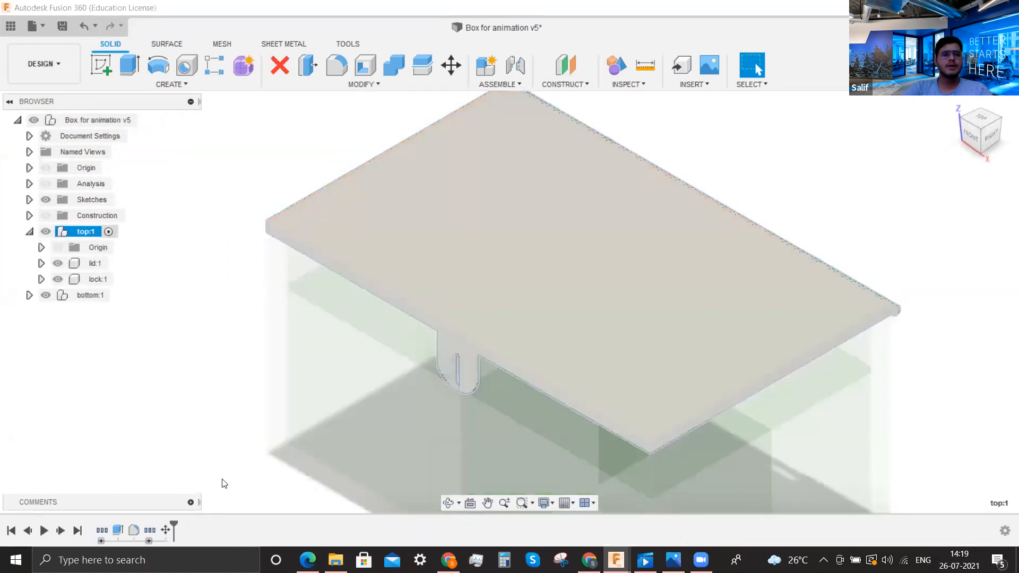
click(177, 362)
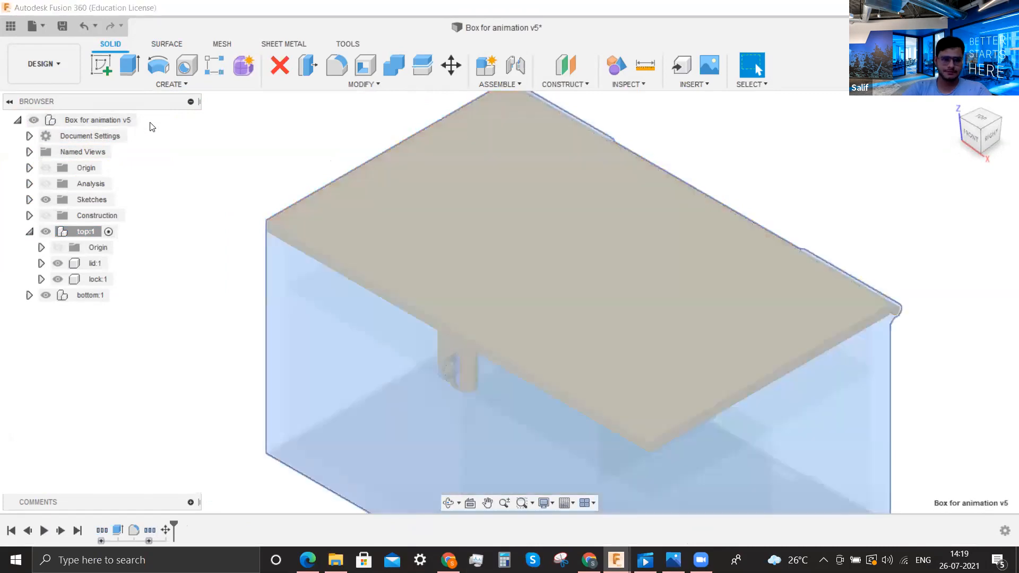
click(153, 123)
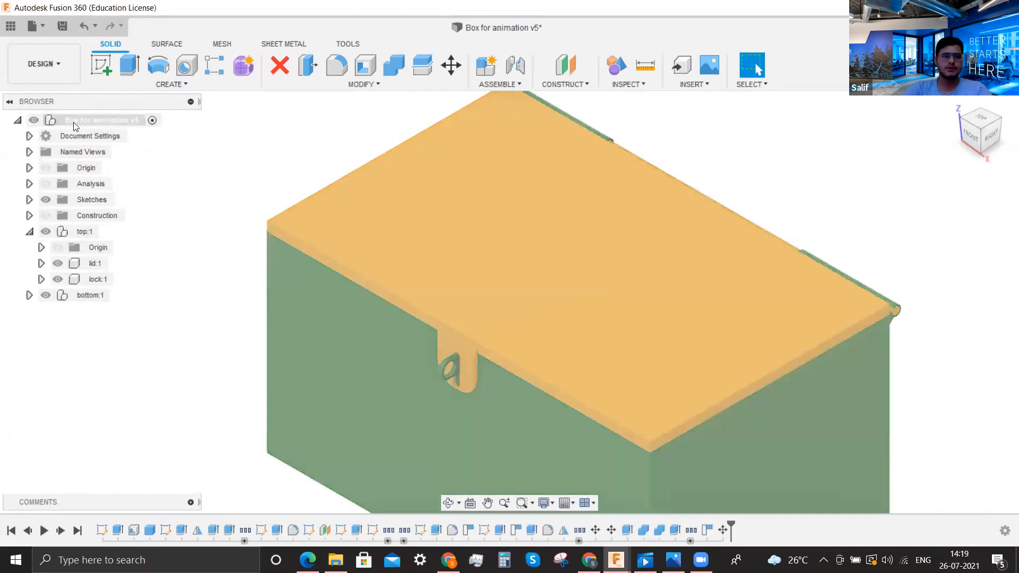
click(51, 122)
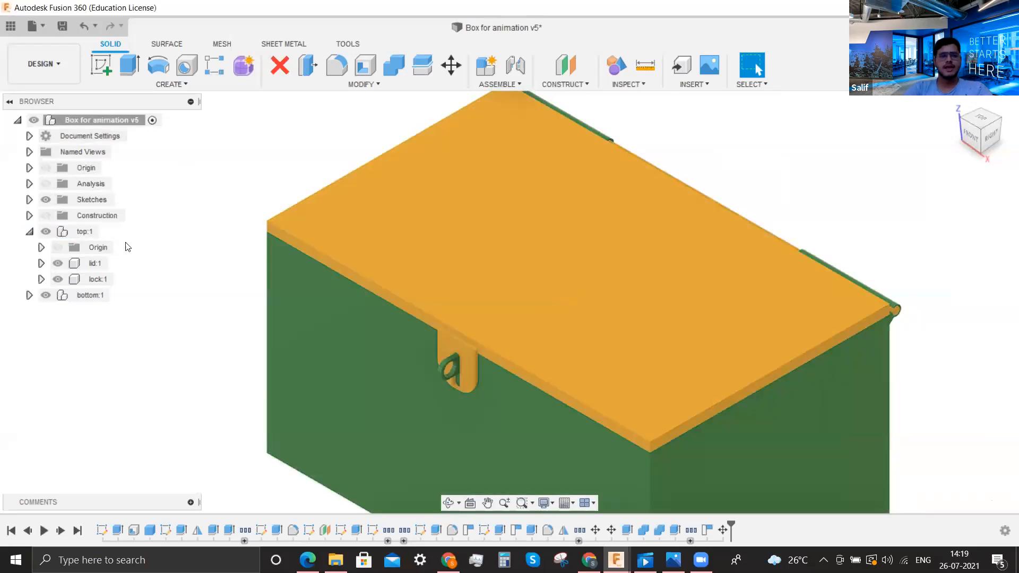
Expand bottom:1 and its main:1 subassembly to examine how the components are nested, and collapse the component tree
click(90, 295)
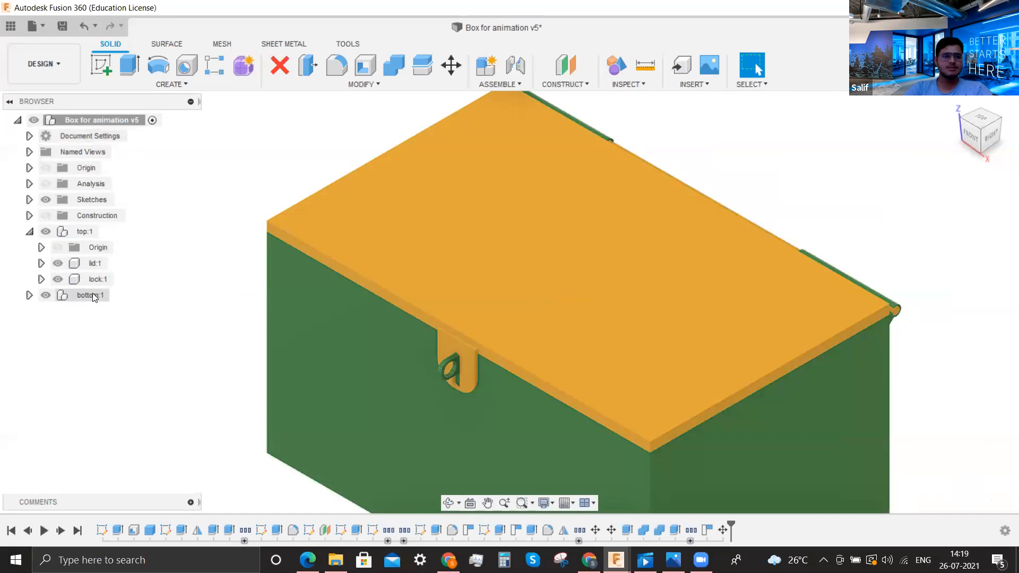
click(200, 211)
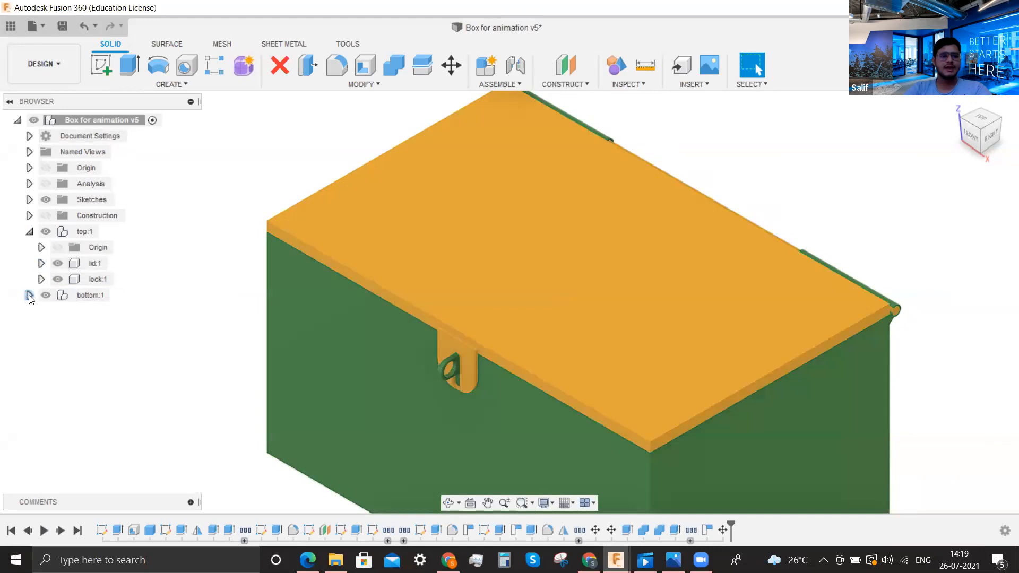
click(29, 295)
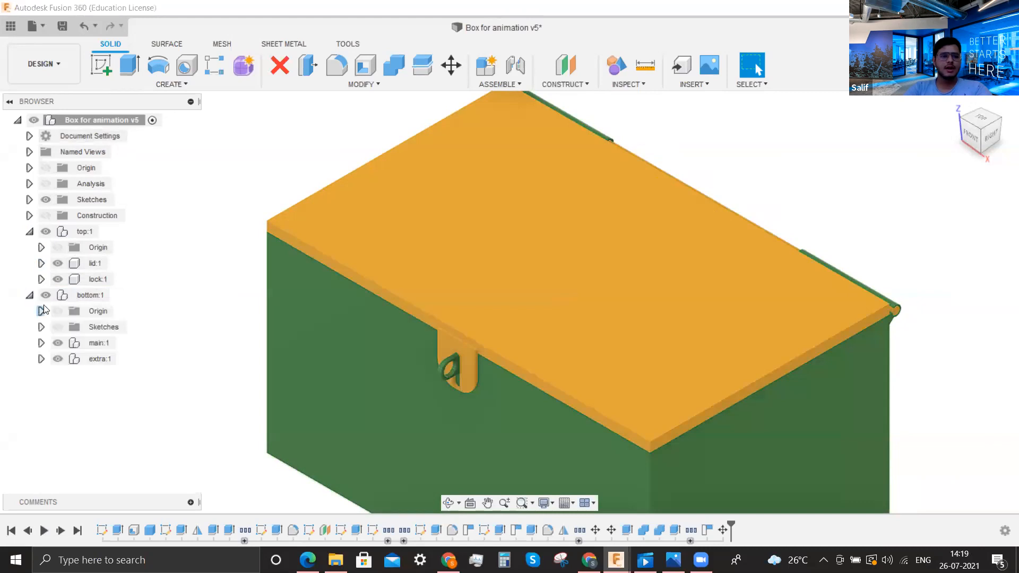
click(41, 342)
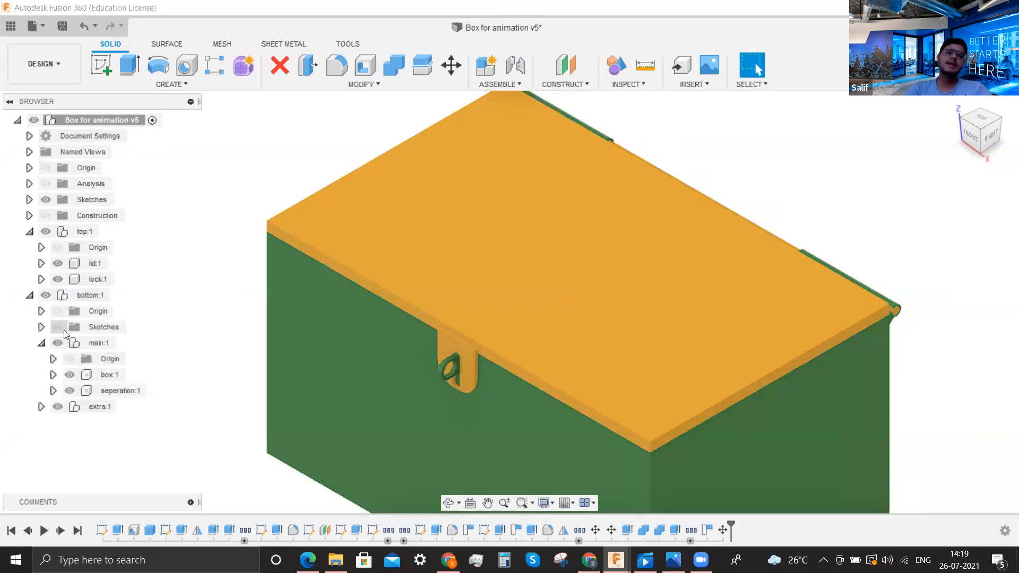
click(41, 343)
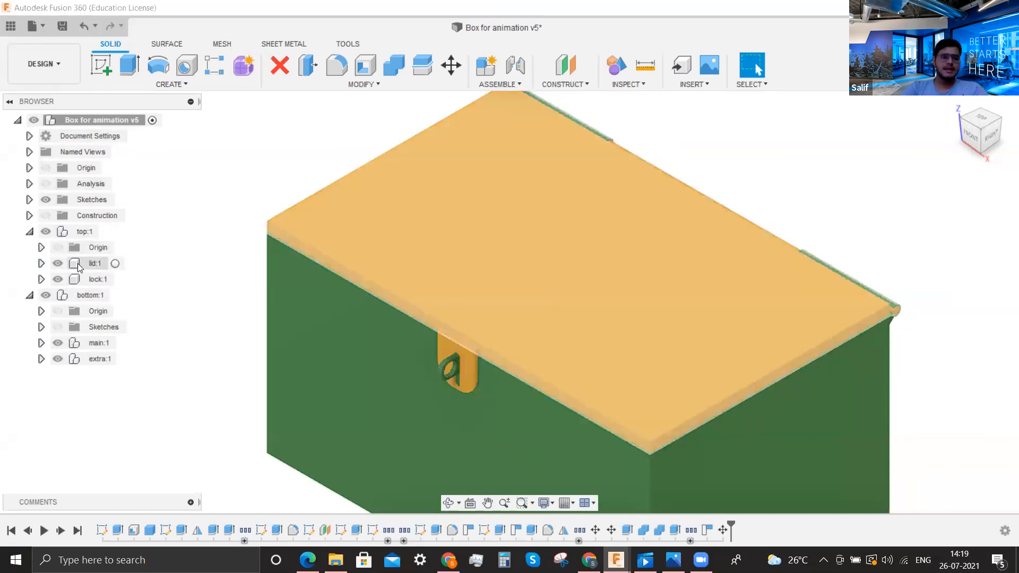
click(29, 232)
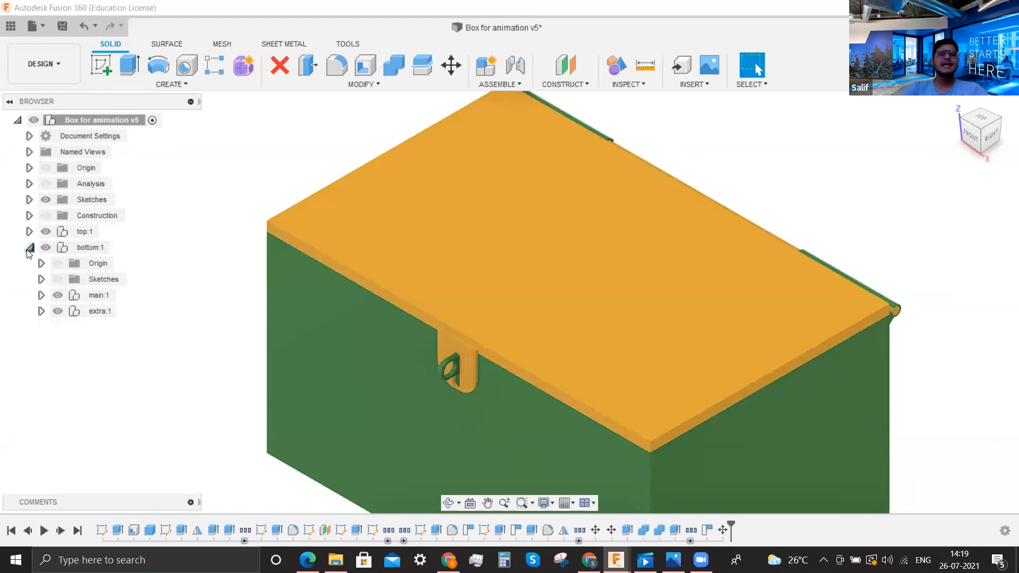
click(30, 247)
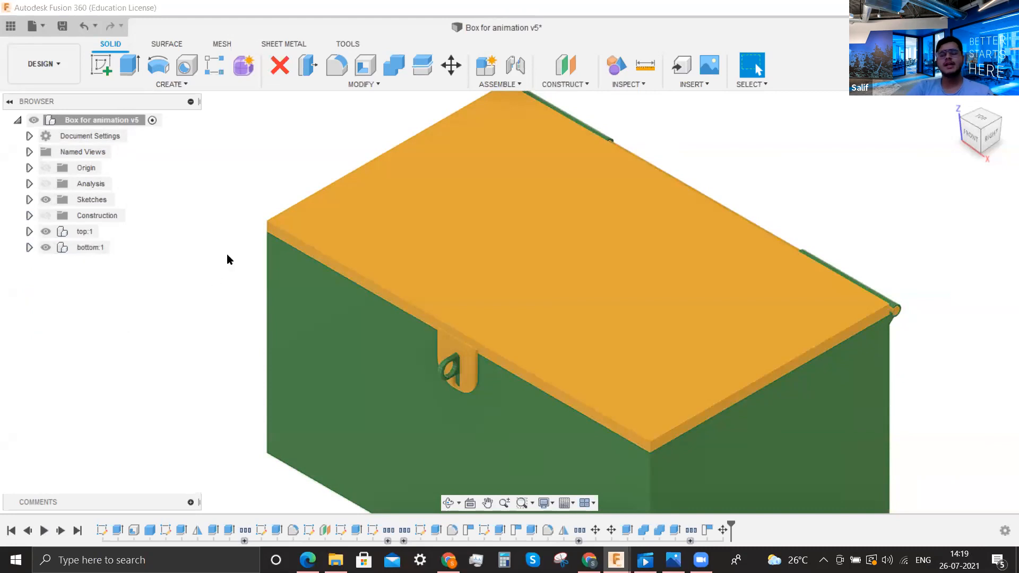
scroll(475, 269, down, 5)
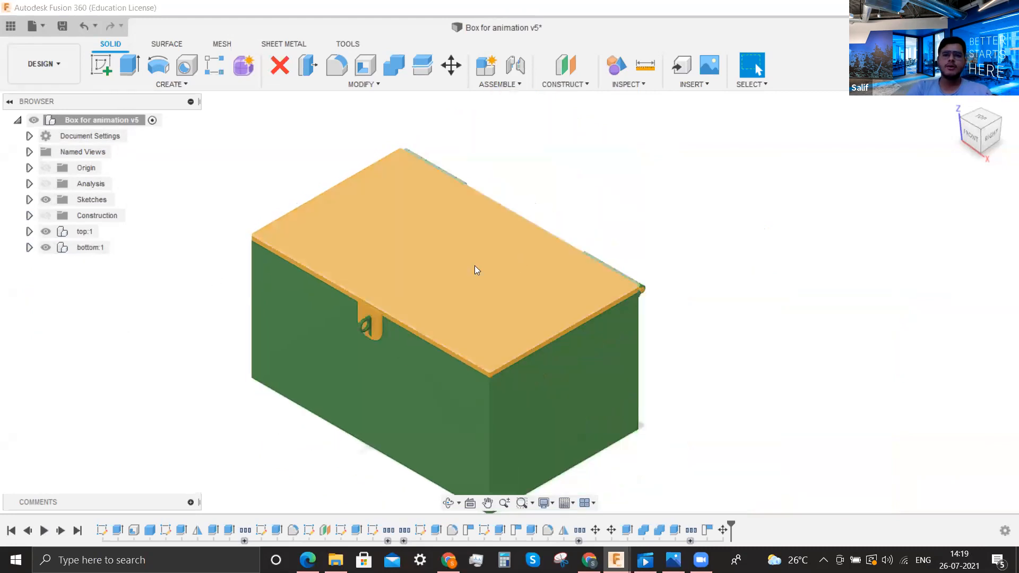
scroll(580, 256, up, 1)
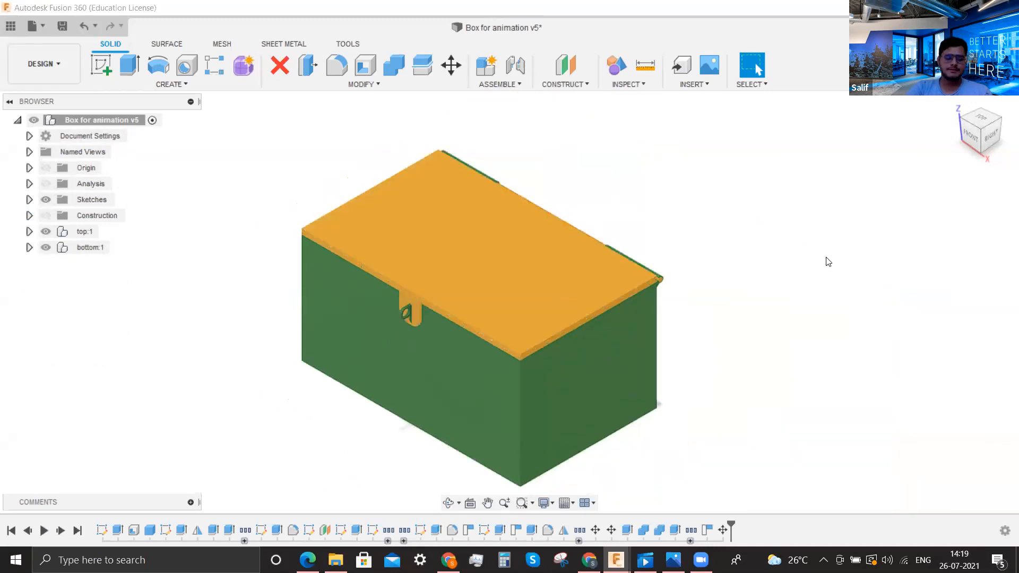
scroll(357, 200, down, 1)
middle_drag(357, 200, 473, 262)
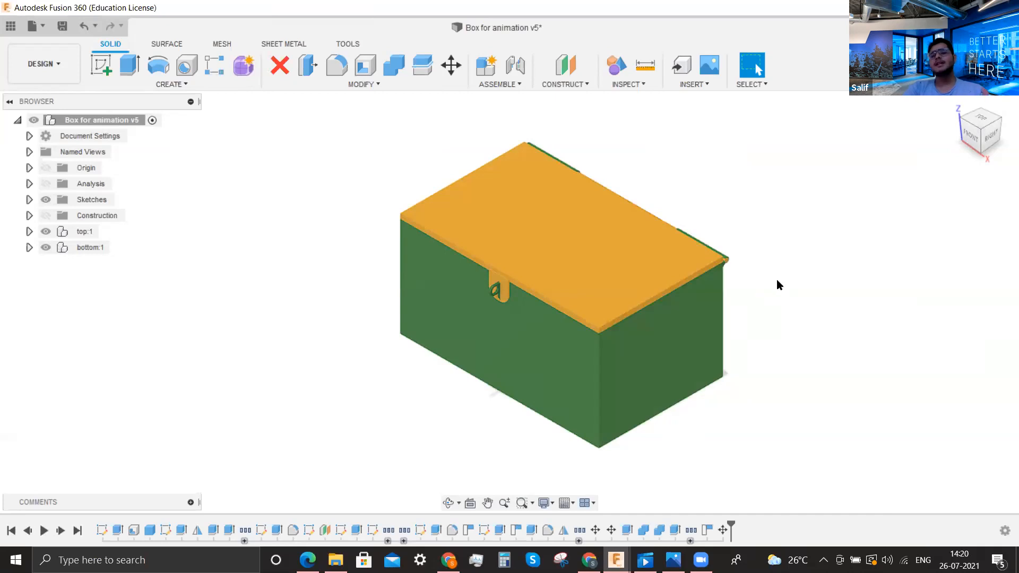
middle_drag(293, 261, 254, 264)
scroll(315, 264, up, 1)
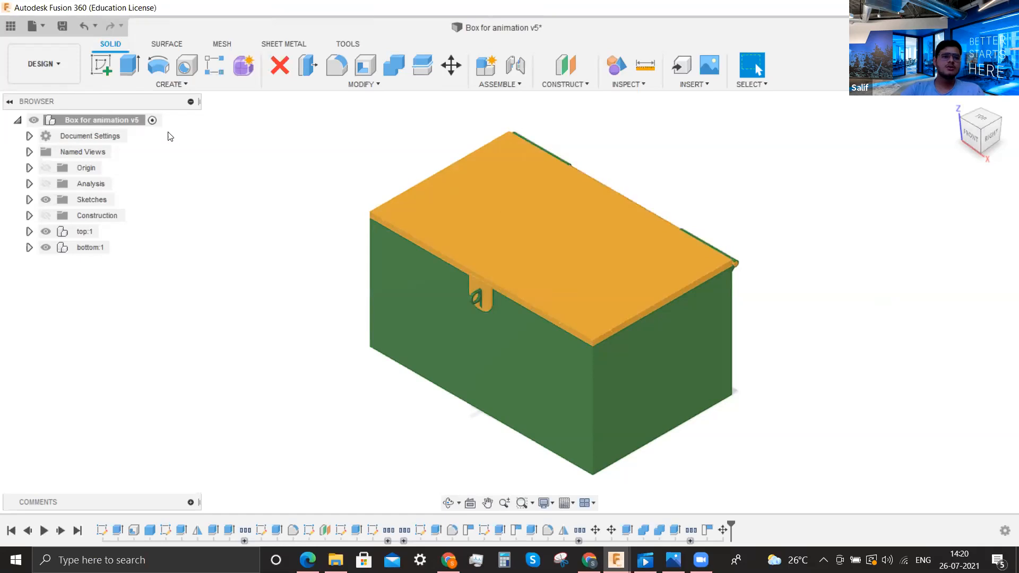
Hide top:1, expand bottom:1, and turn extra:1 off and on again to inspect the tray and compartments inside the box
scroll(659, 304, up, 2)
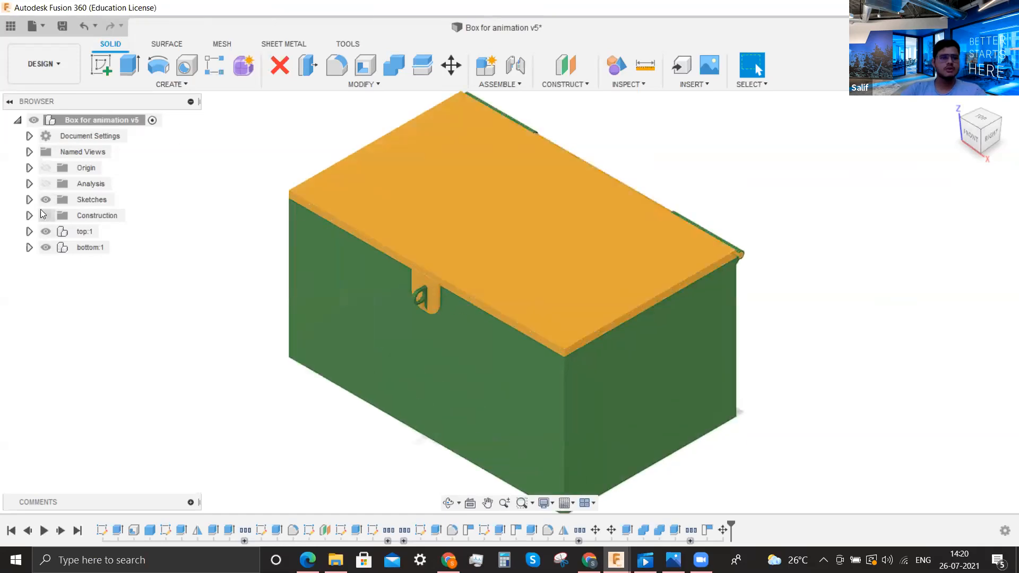
click(45, 232)
shift+middle_drag(817, 258, 826, 308)
click(29, 247)
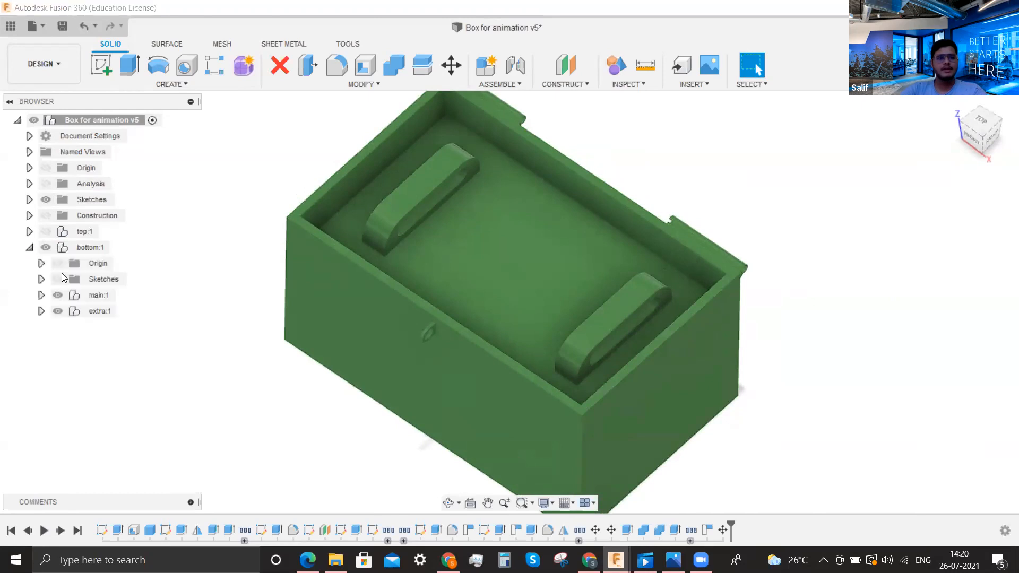
click(53, 312)
click(55, 311)
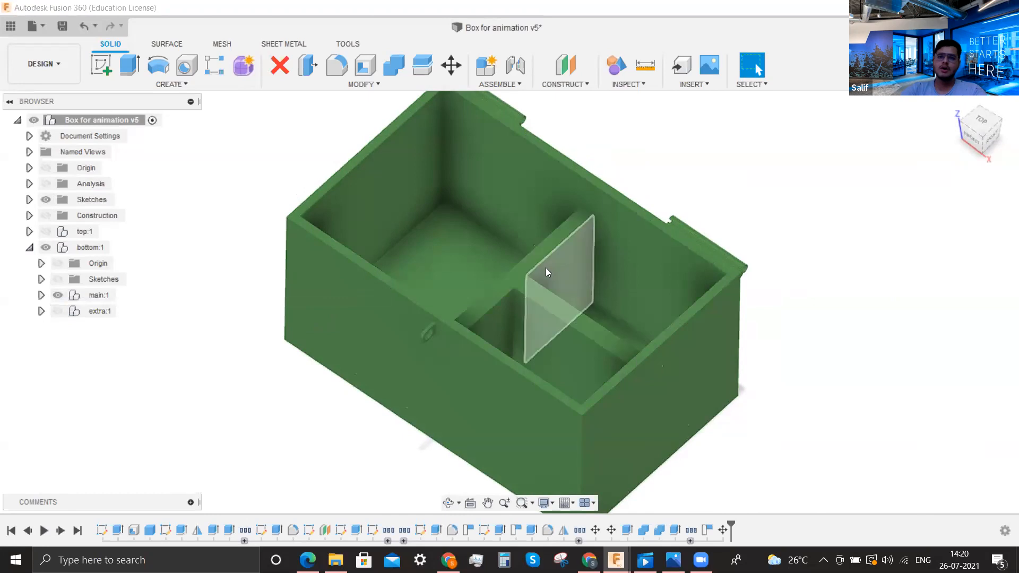
click(55, 311)
key(Escape)
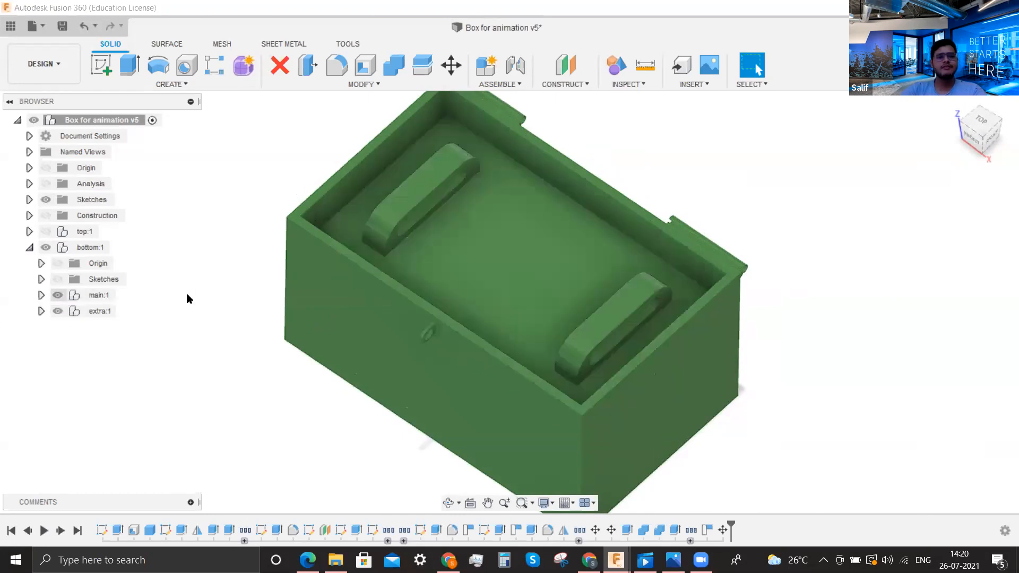
scroll(297, 251, down, 2)
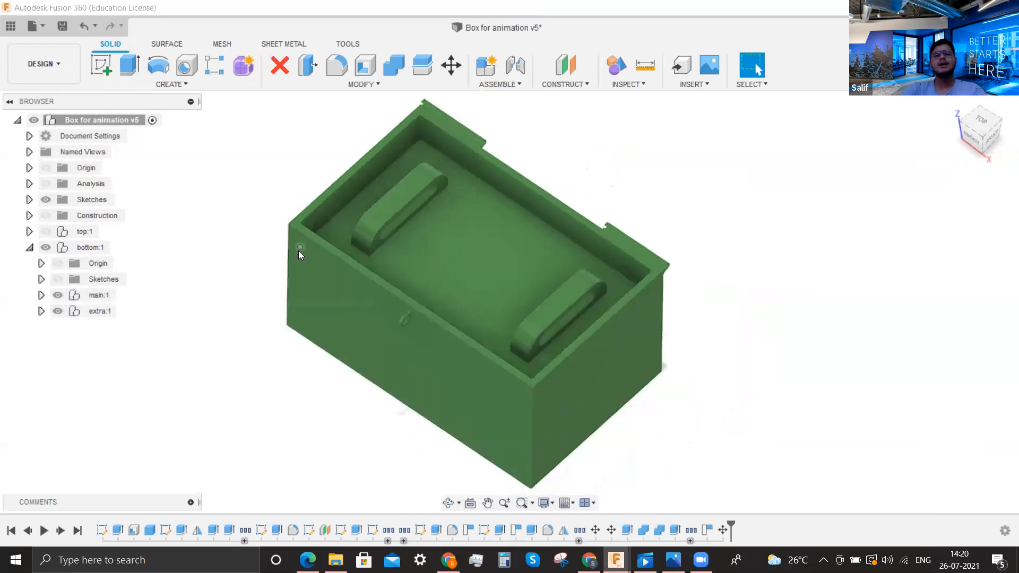
Show top:1 again and switch to the Animation workspace
click(46, 231)
click(44, 72)
click(63, 163)
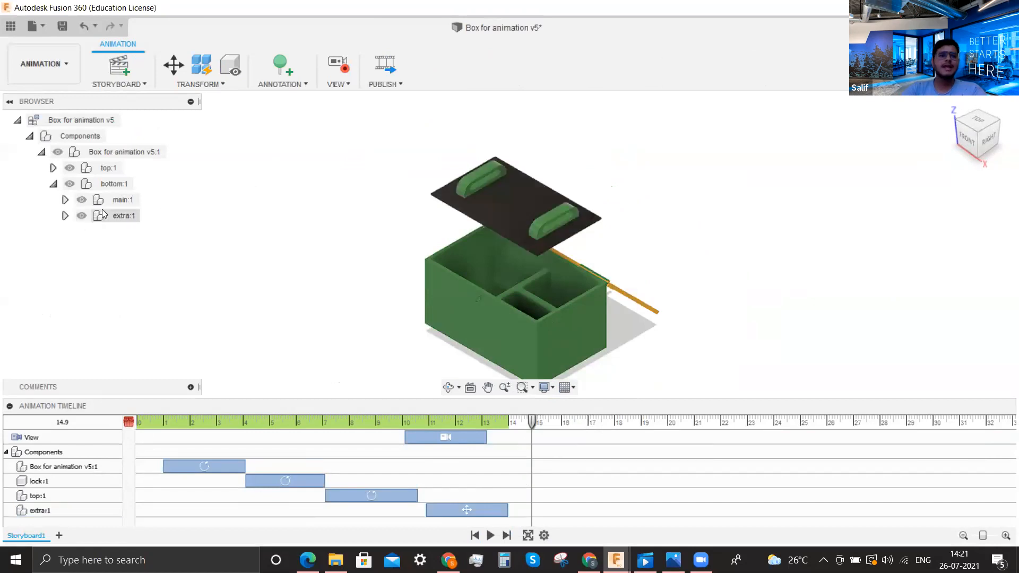
Hide and show extra:1 at the 14.9-second mark, and expand it briefly to examine its plate and handles
click(86, 217)
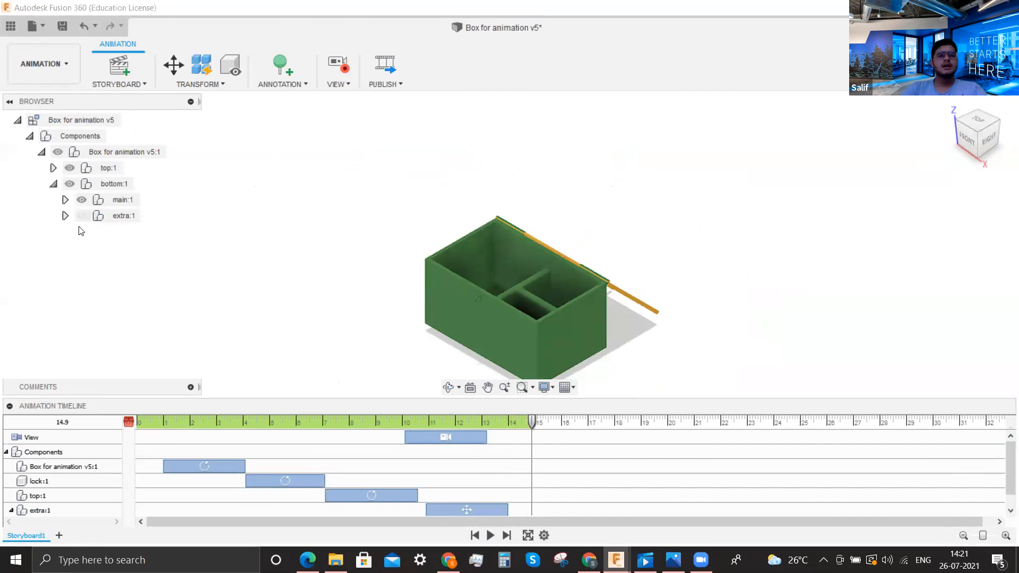
scroll(515, 461, down, 1)
click(81, 215)
click(65, 216)
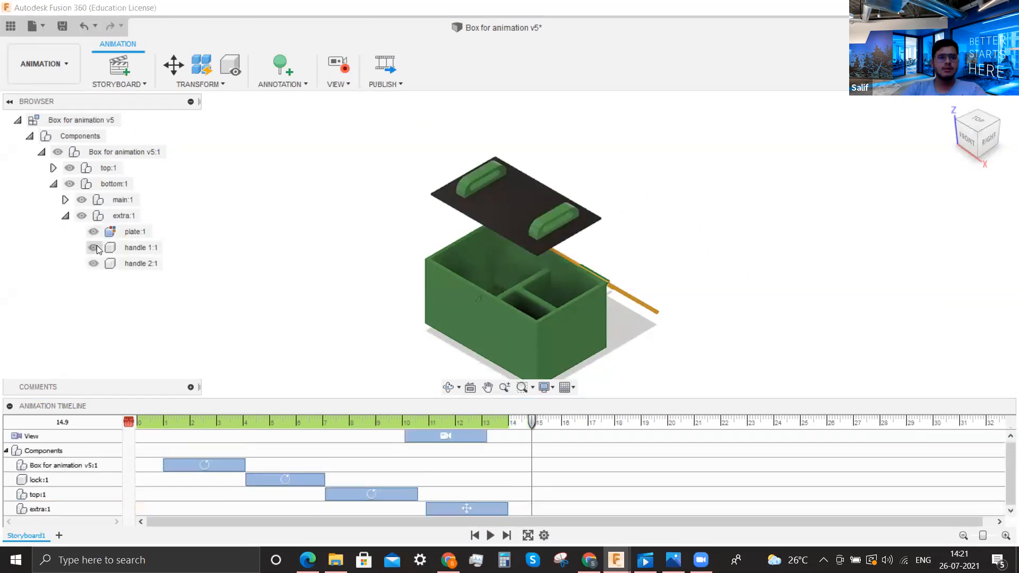
click(65, 215)
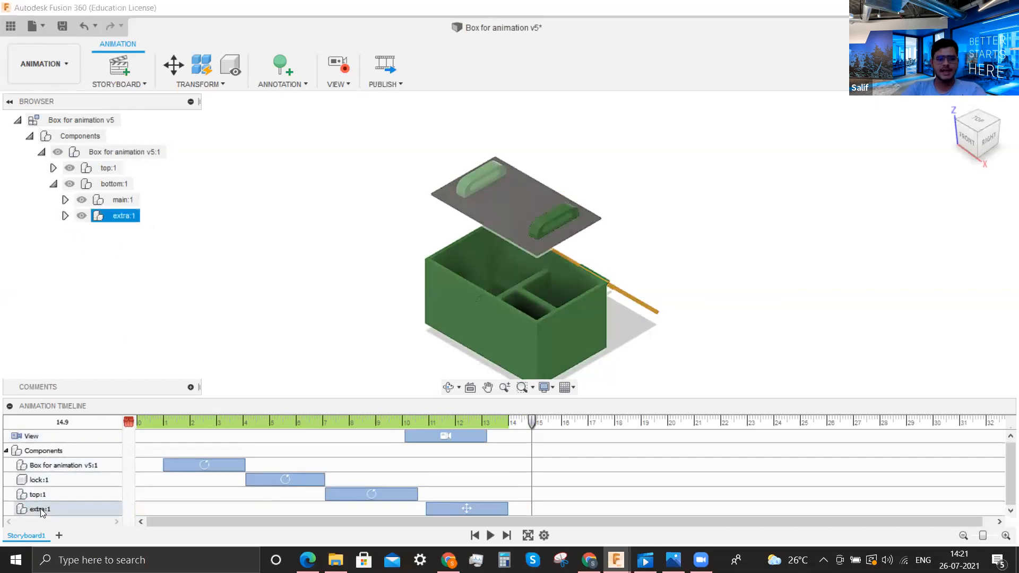
Hide extra:1 at 14.9 seconds, record a closer camera view of the open box, and extend that view action to 17.6 seconds
click(84, 215)
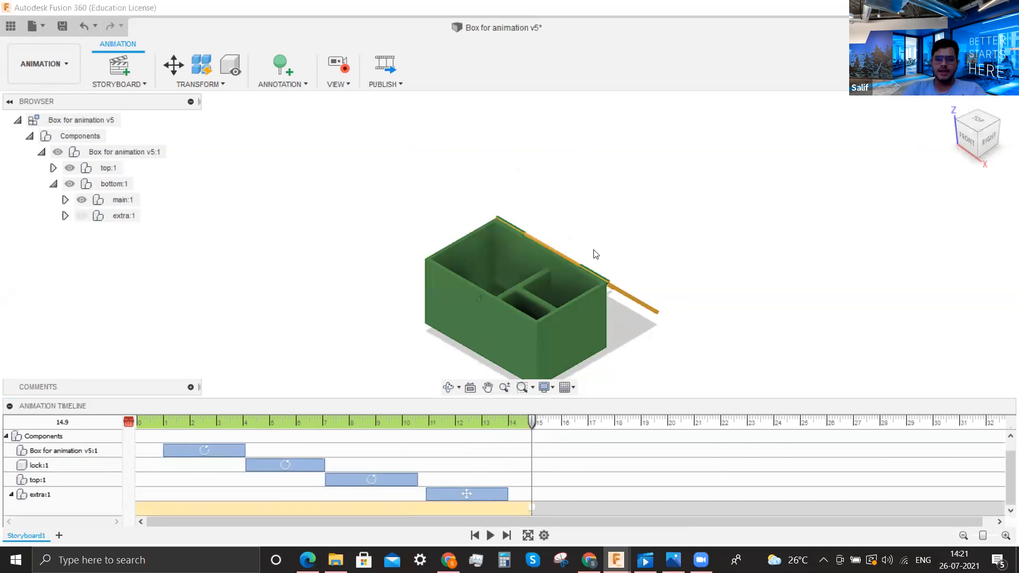
scroll(595, 255, up, 2)
drag(532, 421, 603, 426)
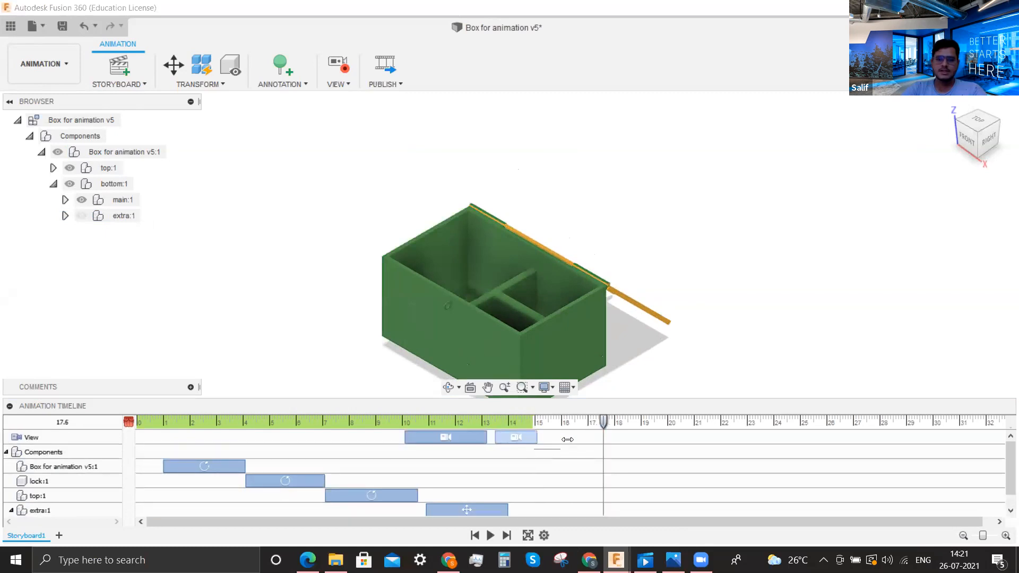
drag(531, 437, 589, 455)
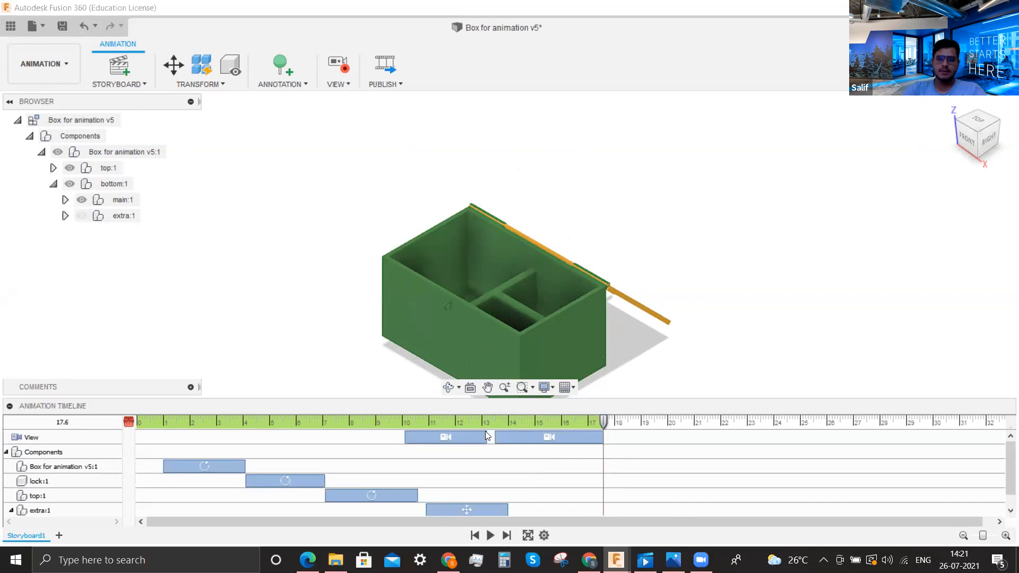
Play the animation full screen to preview the tray disappearing and the camera zoom, and exit the preview
click(528, 535)
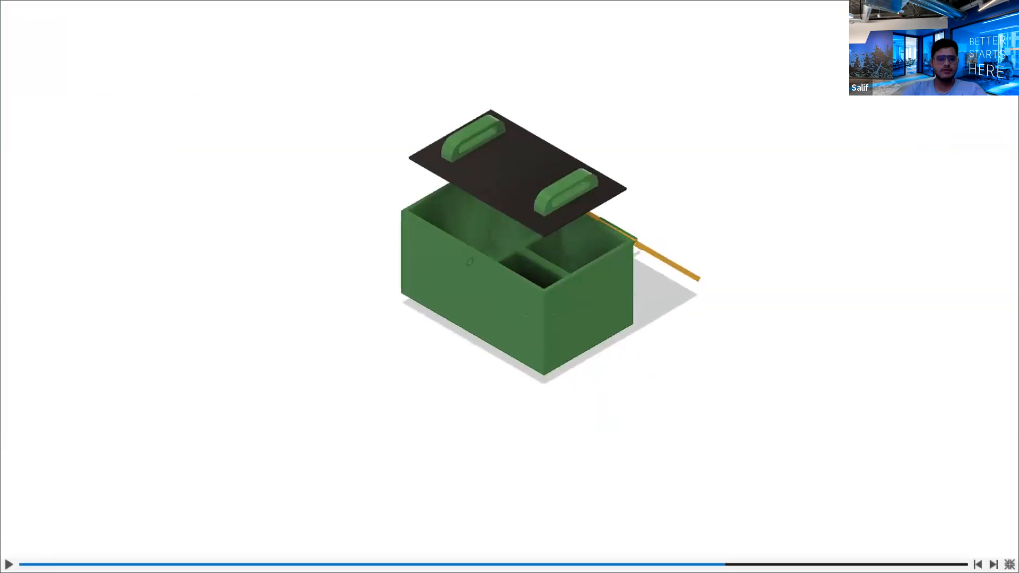
click(9, 565)
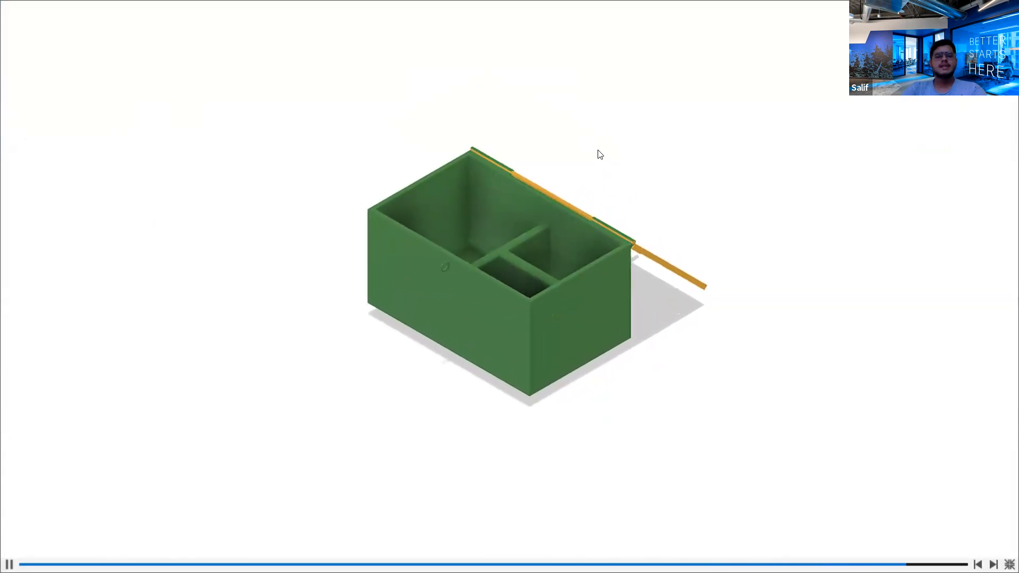
key(Escape)
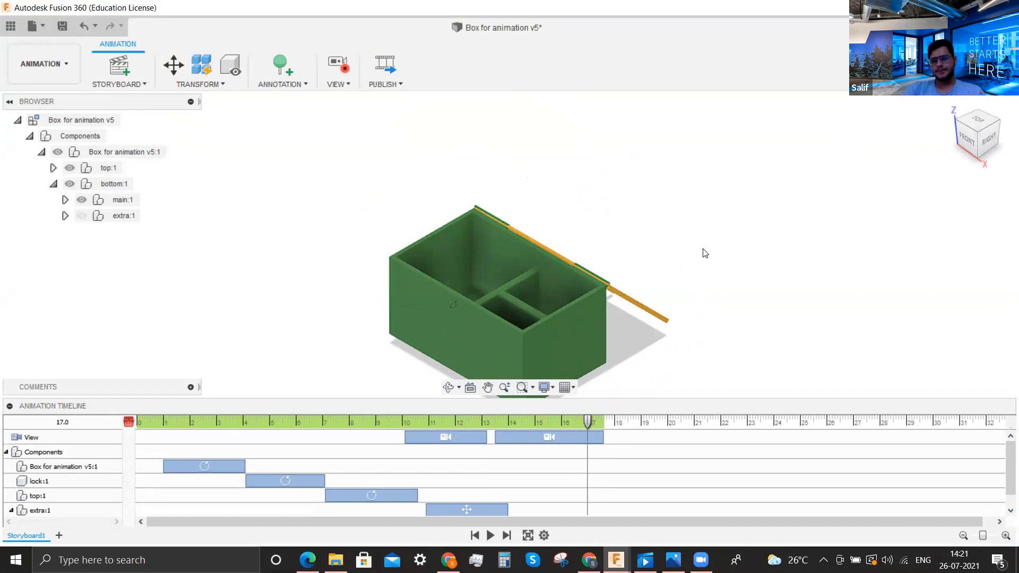
Change extra:1's visibility action from instant to a duration running from 14.9 to 15.4 seconds
scroll(647, 472, down, 1)
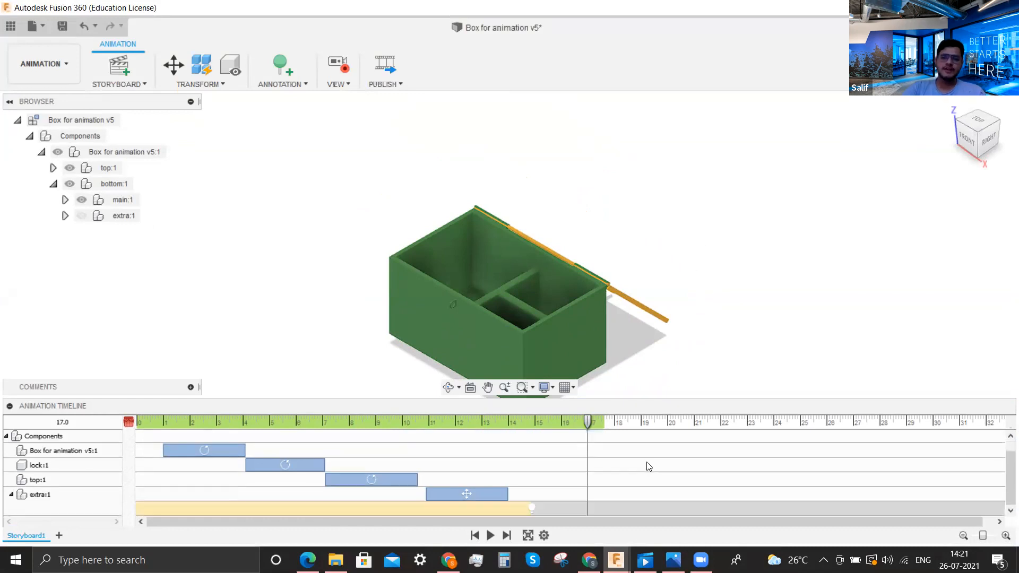
click(531, 509)
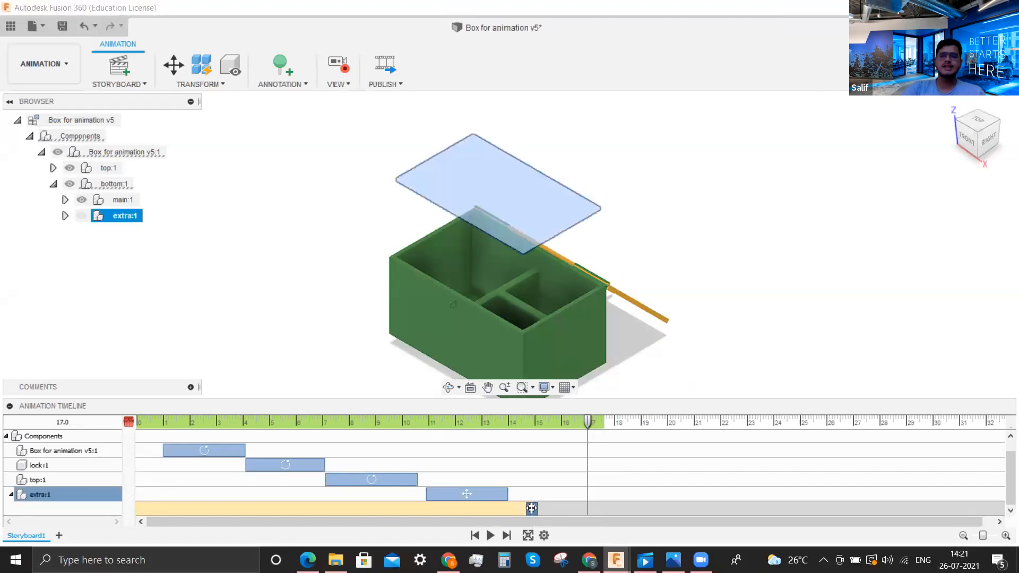
double_click(531, 508)
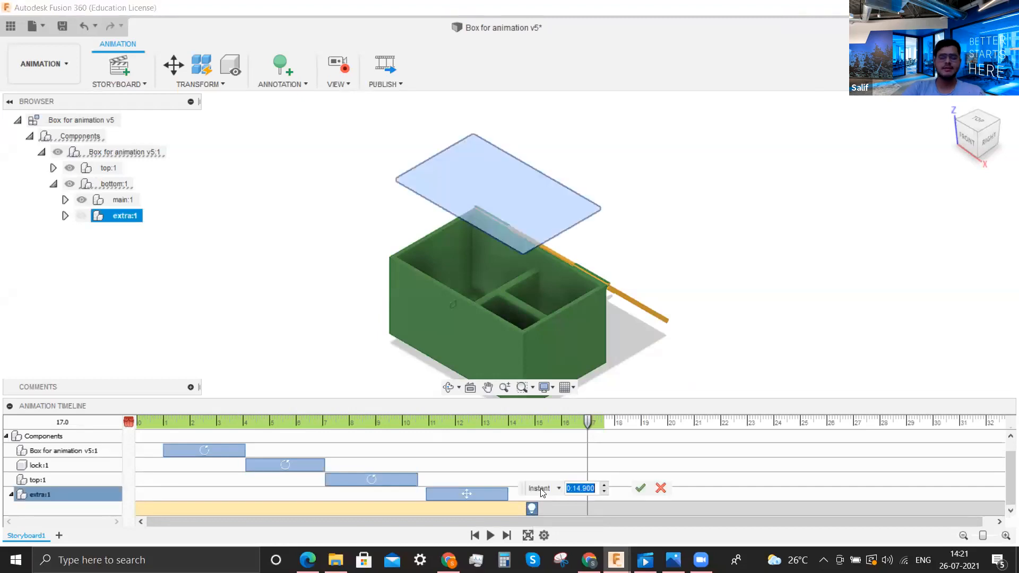
click(544, 488)
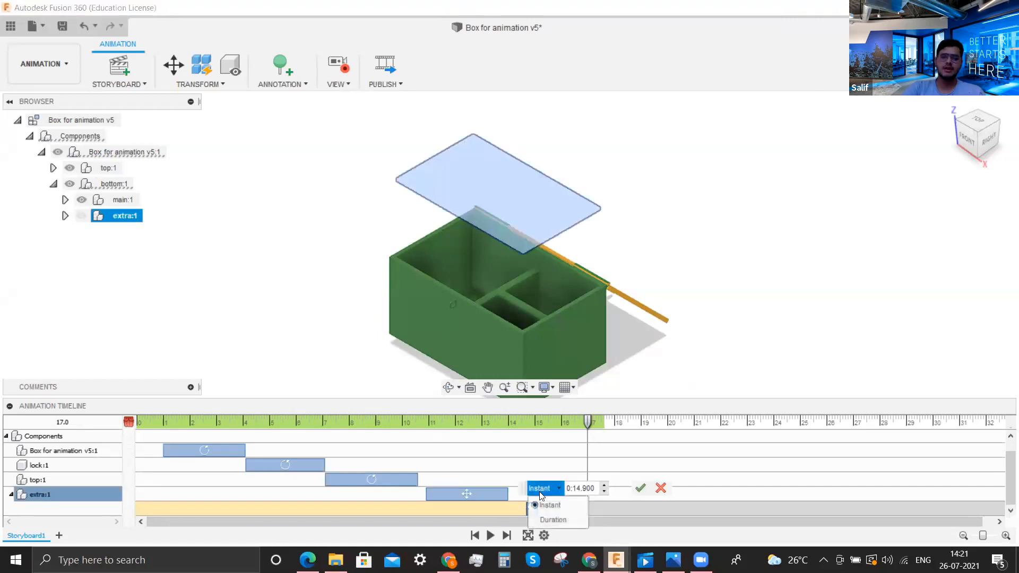
click(548, 520)
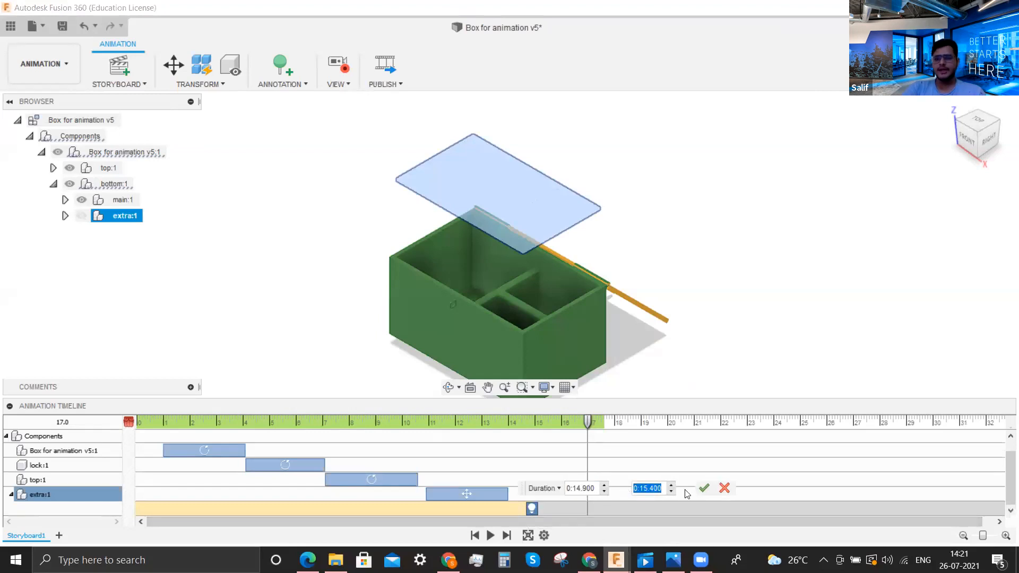
click(705, 488)
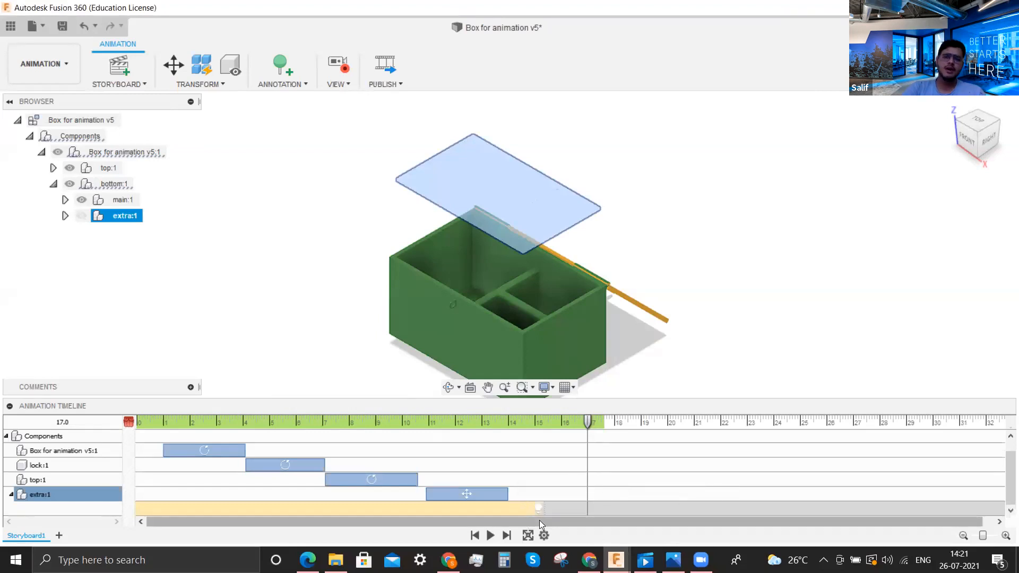
Stretch extra:1's visibility action to start at 14.5 seconds, and preview the animation full screen from 13.7 seconds
drag(530, 421, 521, 423)
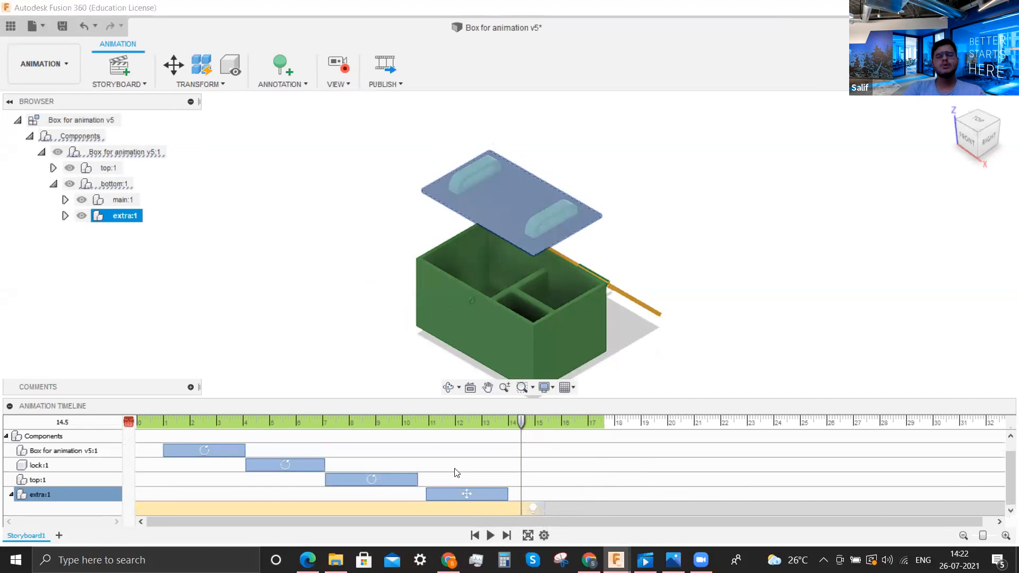
click(532, 505)
click(500, 423)
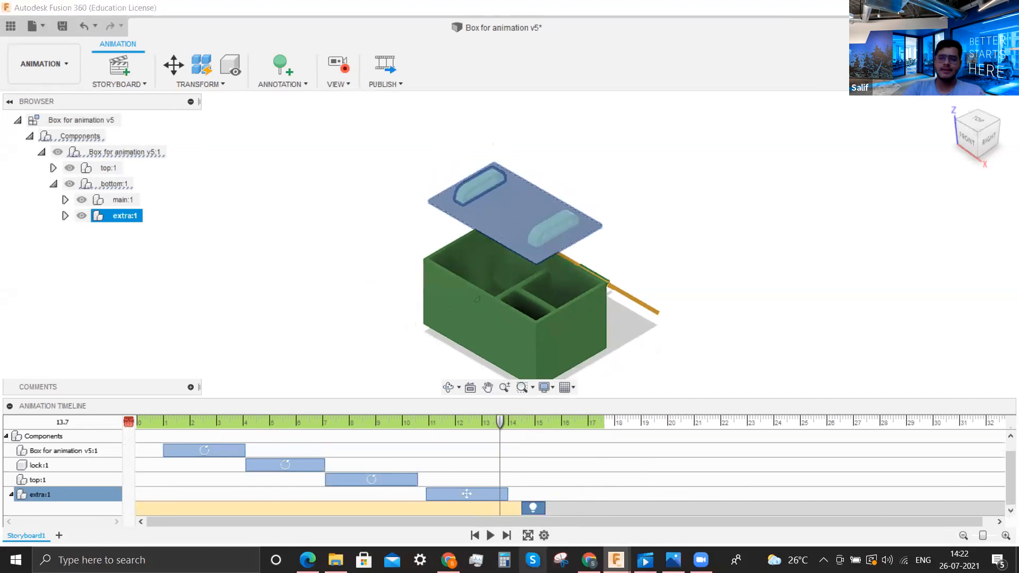
click(527, 536)
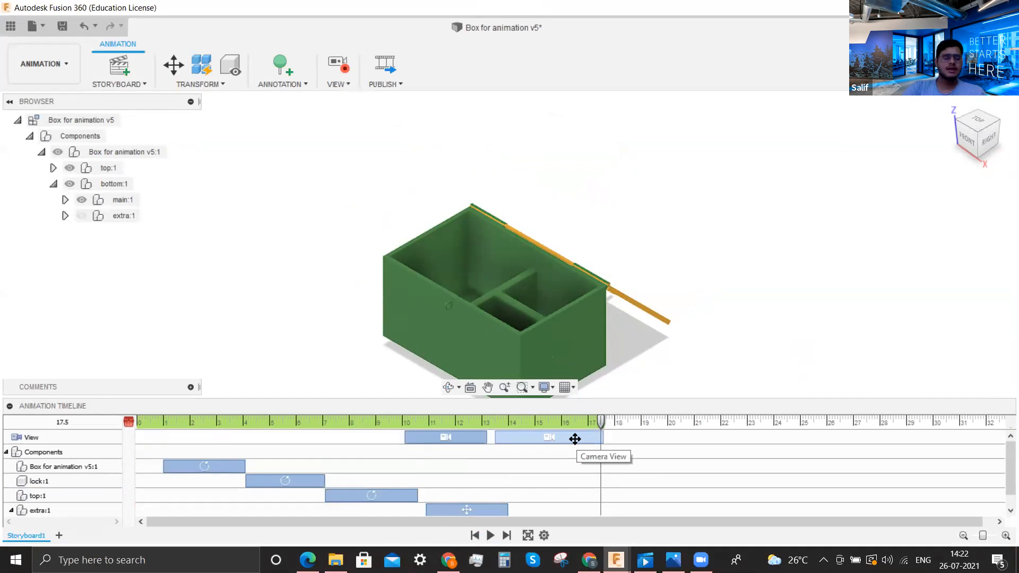
Make extra:1 visible again at 16.4 seconds, stretch that action's start back to about 15.7 seconds, and move the playhead to 16.8 seconds
scroll(573, 480, down, 1)
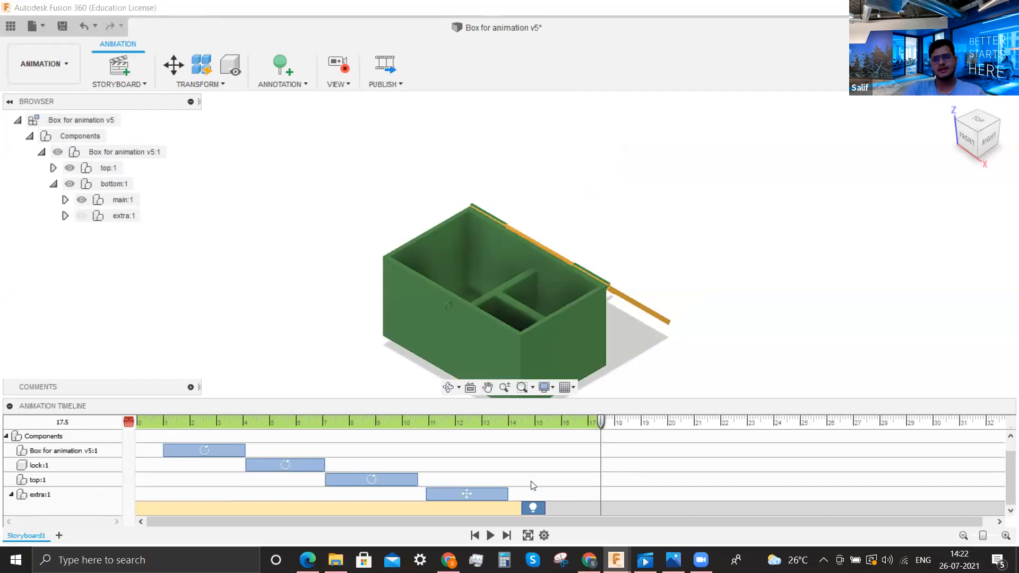
drag(600, 421, 571, 420)
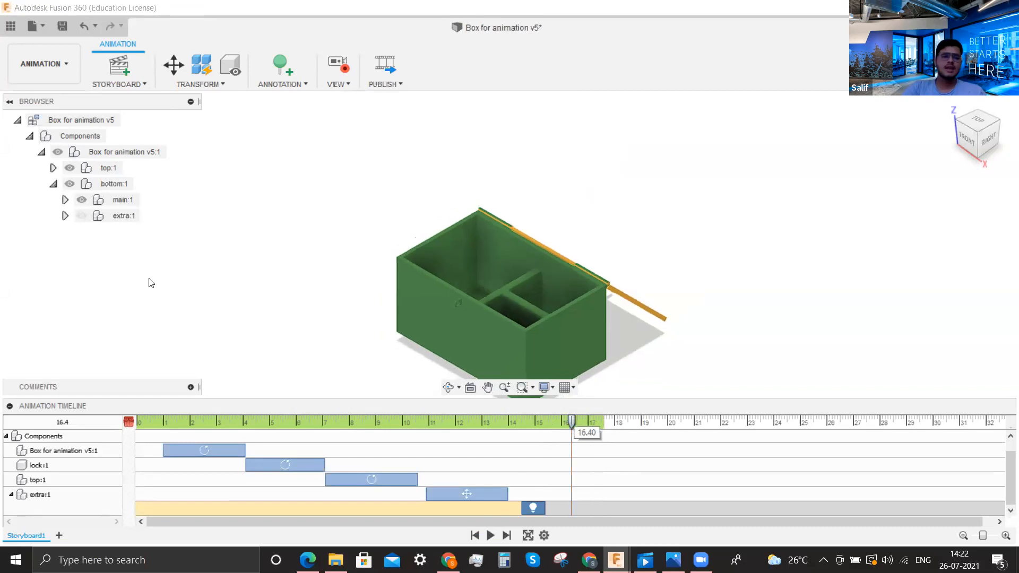
click(81, 204)
click(81, 215)
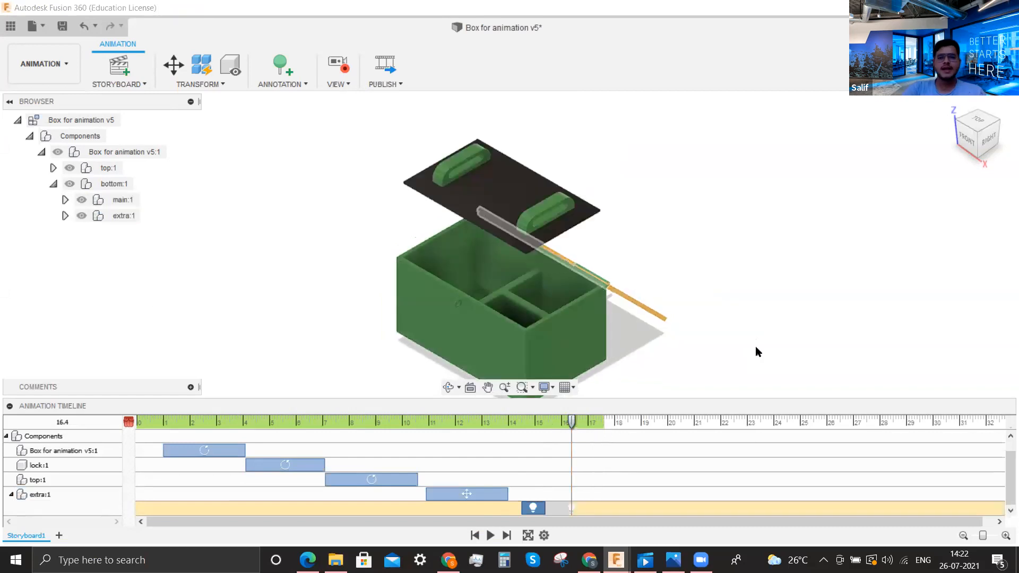
drag(569, 507, 559, 507)
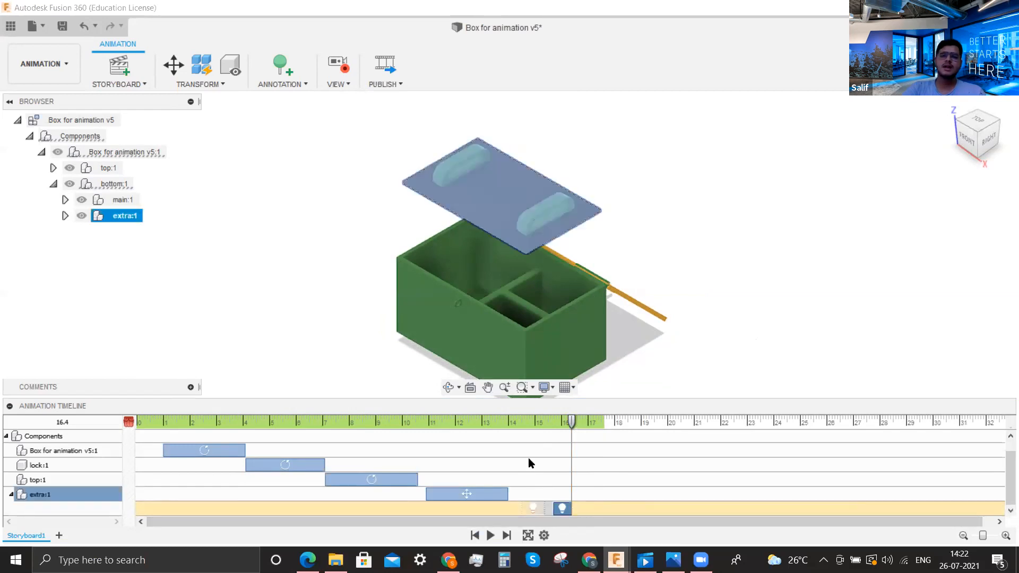
drag(541, 422, 582, 429)
click(807, 308)
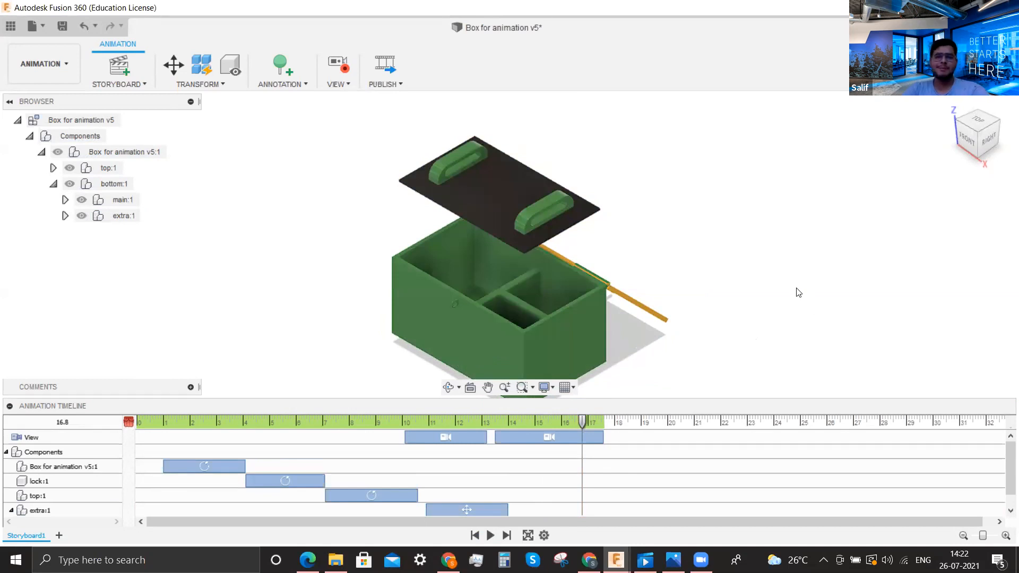
key(m)
click(491, 184)
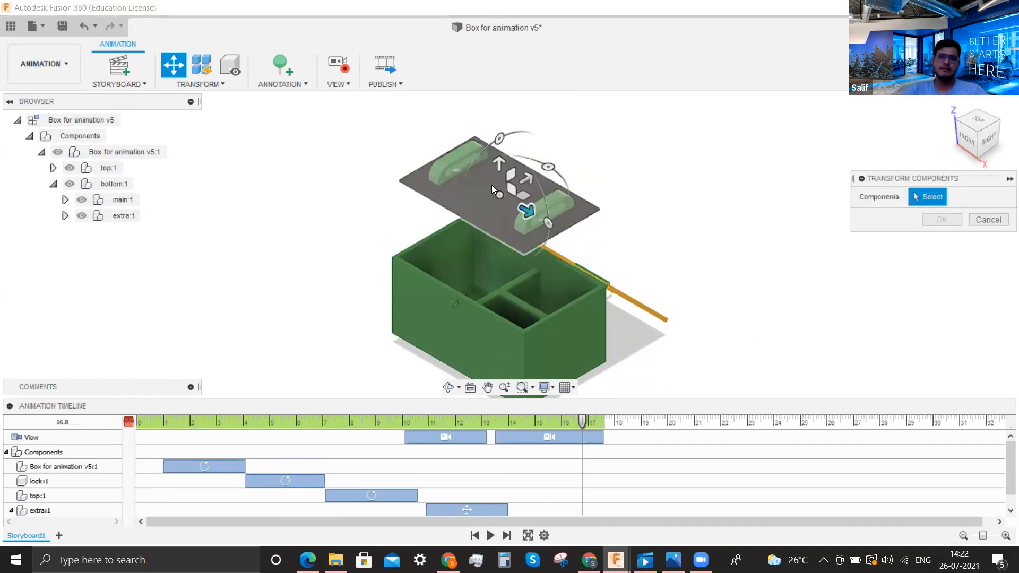
click(123, 216)
drag(496, 221, 499, 250)
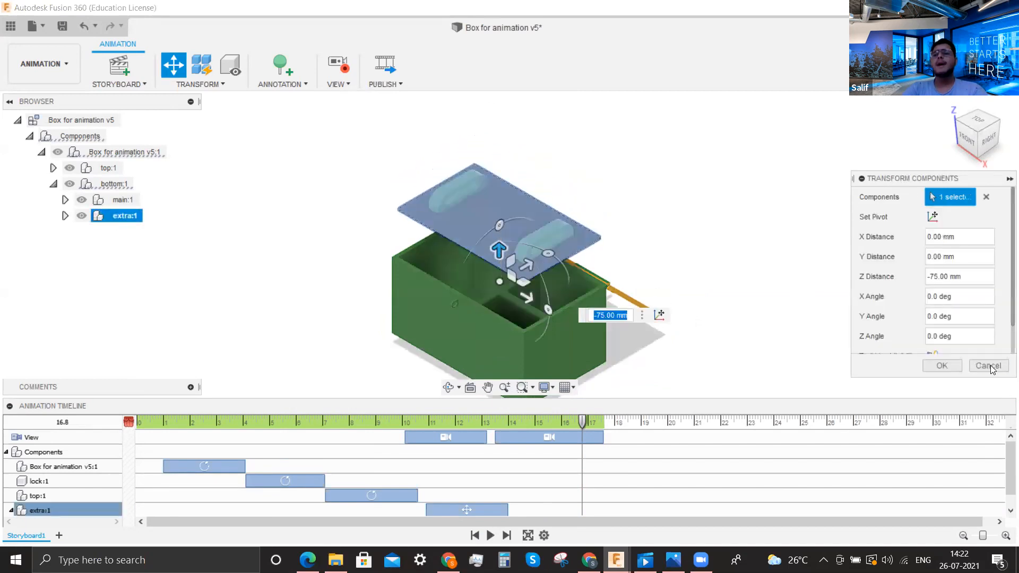
click(990, 366)
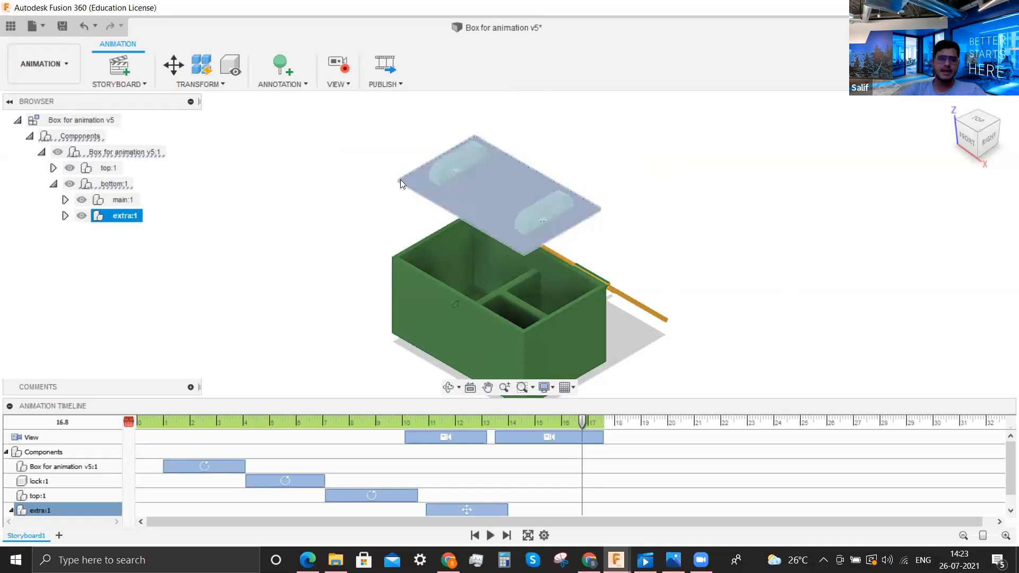
click(382, 184)
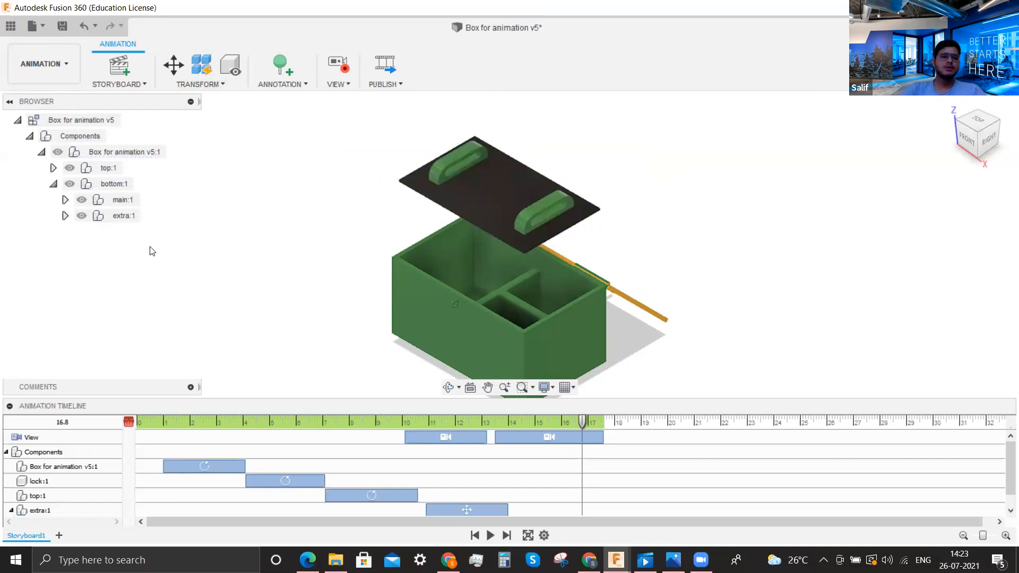
Restore extra:1 to its home position and stretch the start of that move action back to about 15 seconds
click(125, 215)
click(215, 87)
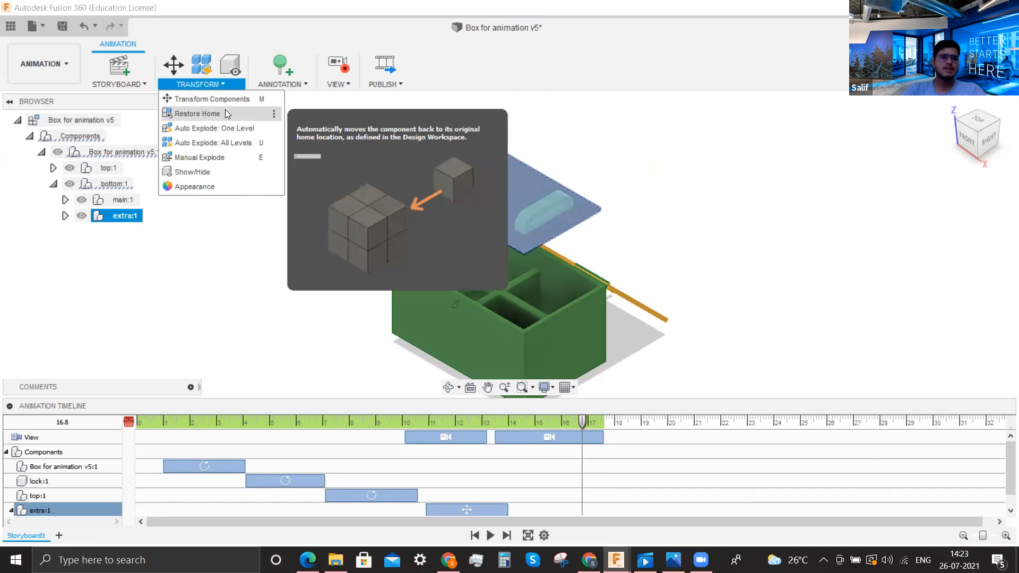
click(225, 112)
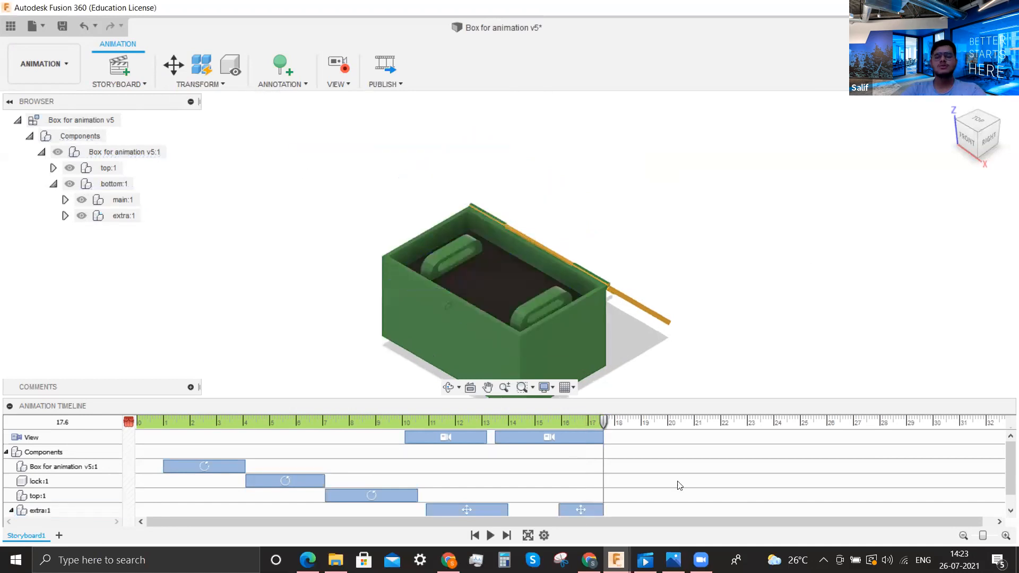
drag(559, 509, 535, 507)
Shift extra:1's restore-home action so it runs from about 16.9 to 19.5 seconds, after both visibility actions
drag(530, 422, 614, 438)
scroll(667, 497, down, 1)
click(555, 509)
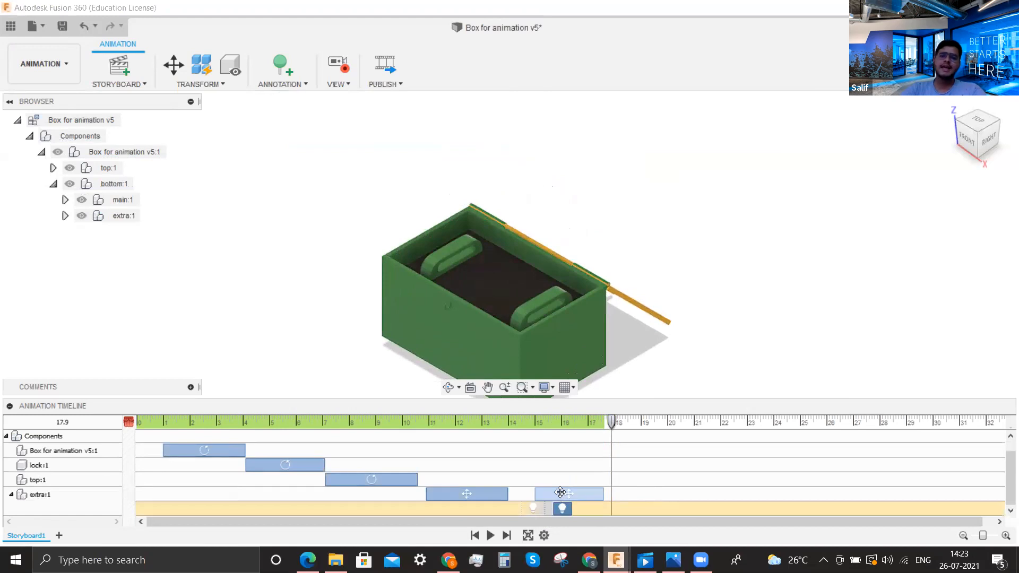
click(560, 493)
drag(560, 492, 608, 494)
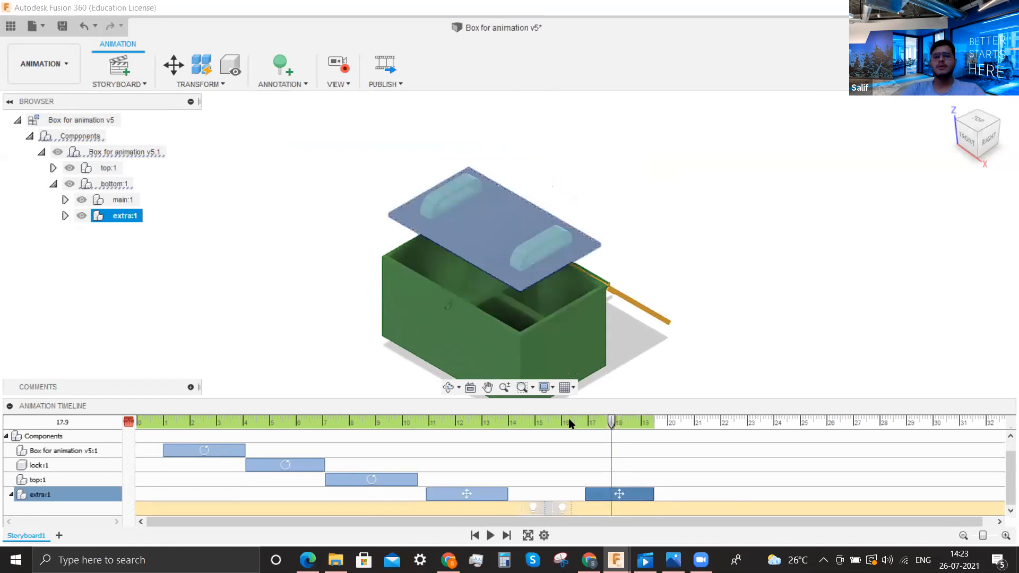
Play the animation from 14.9 seconds to preview the tray fading and returning home
click(569, 420)
click(531, 422)
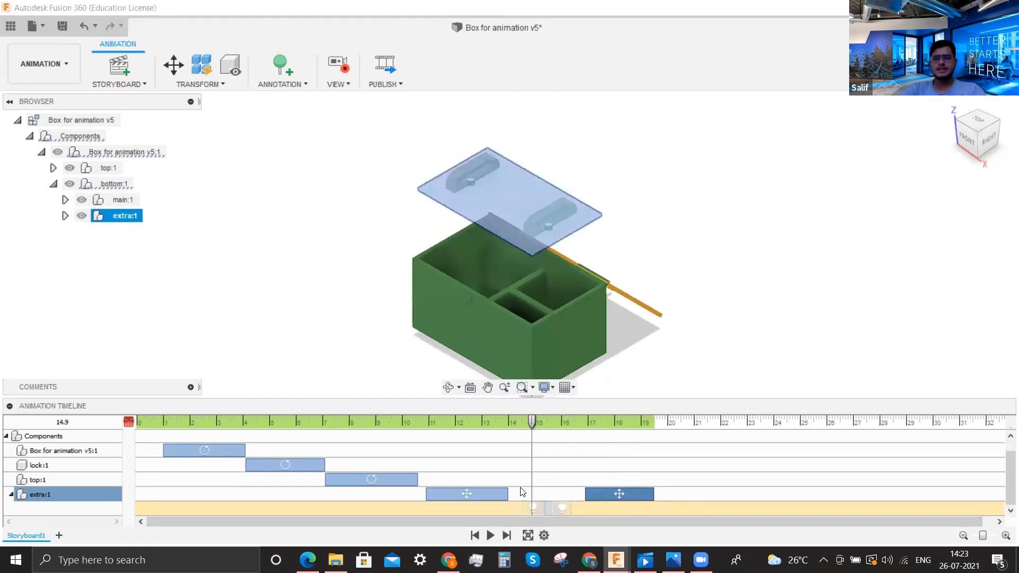
click(490, 534)
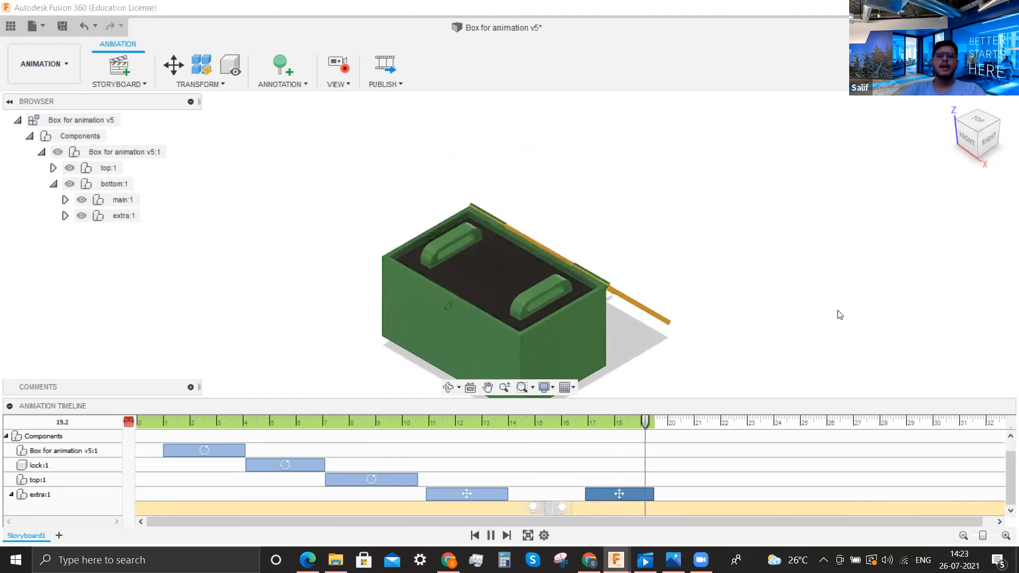
Try orbiting the camera to look down into the box at 15.4 seconds, and undo that view action
click(532, 422)
drag(533, 423, 545, 423)
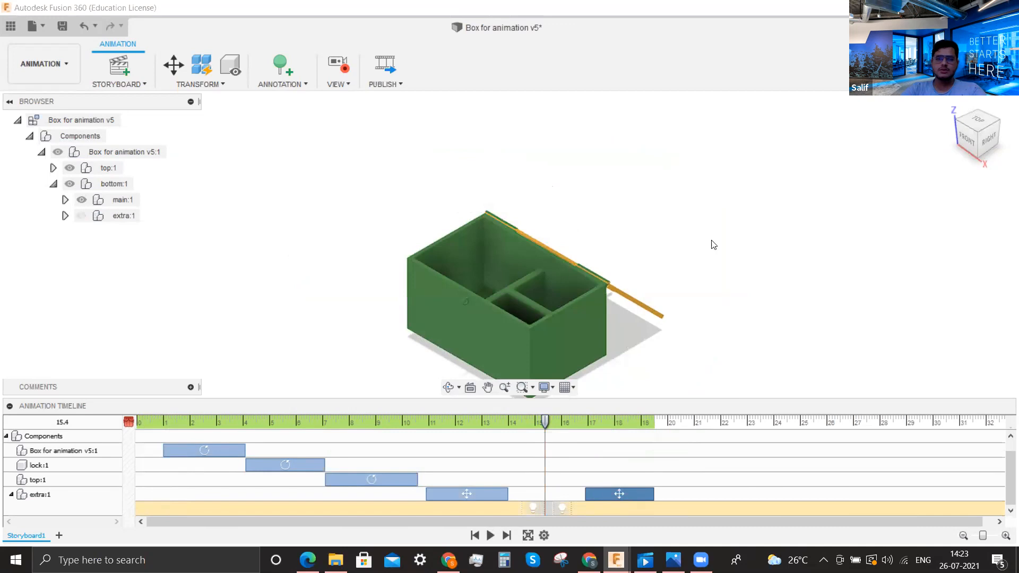
shift+middle_drag(658, 260, 657, 282)
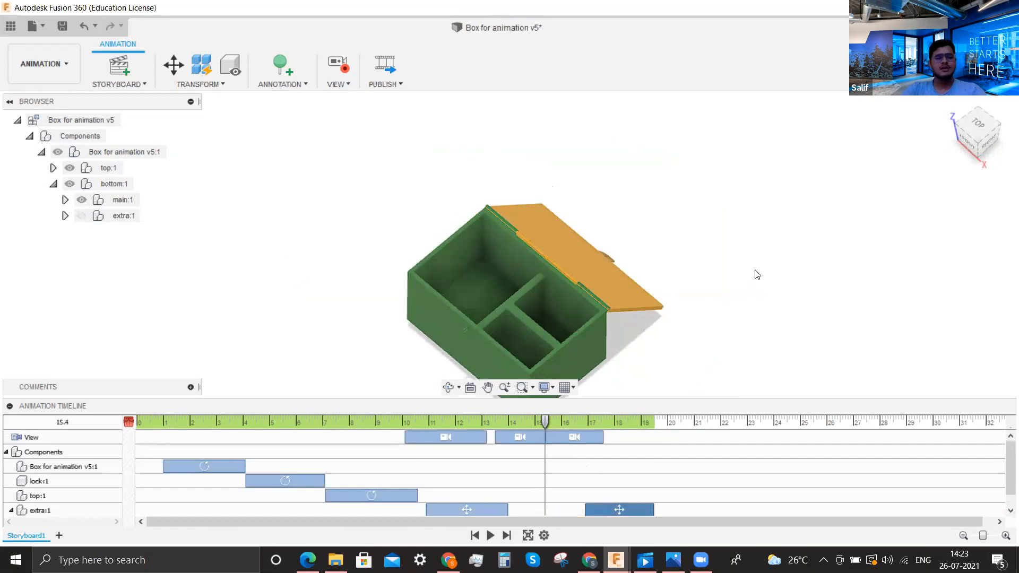
key(ctrl+z)
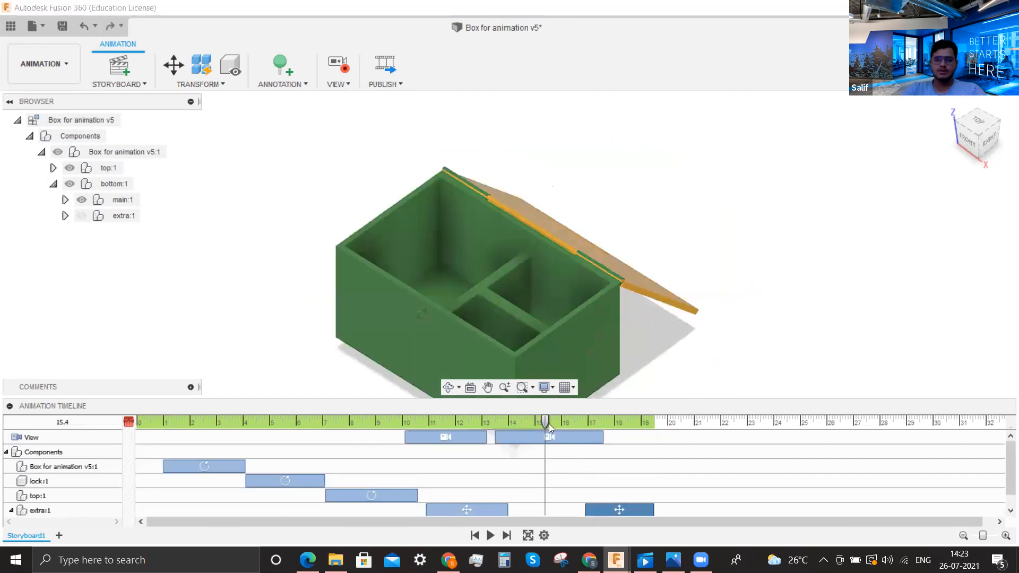
Set the playhead to 20.1 seconds, switch to the Design workspace, and hide the top:1 component
drag(585, 420, 670, 422)
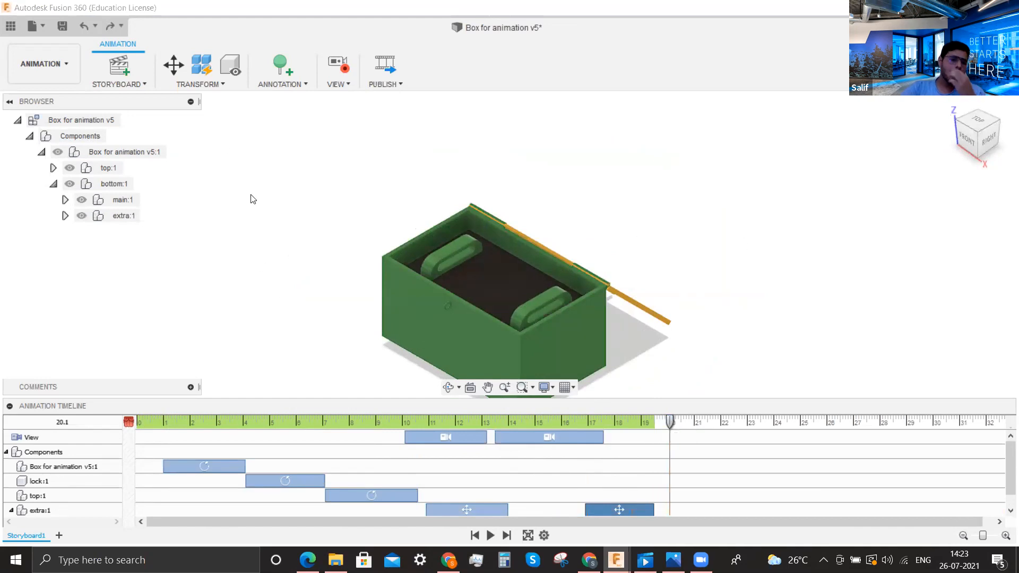
click(67, 68)
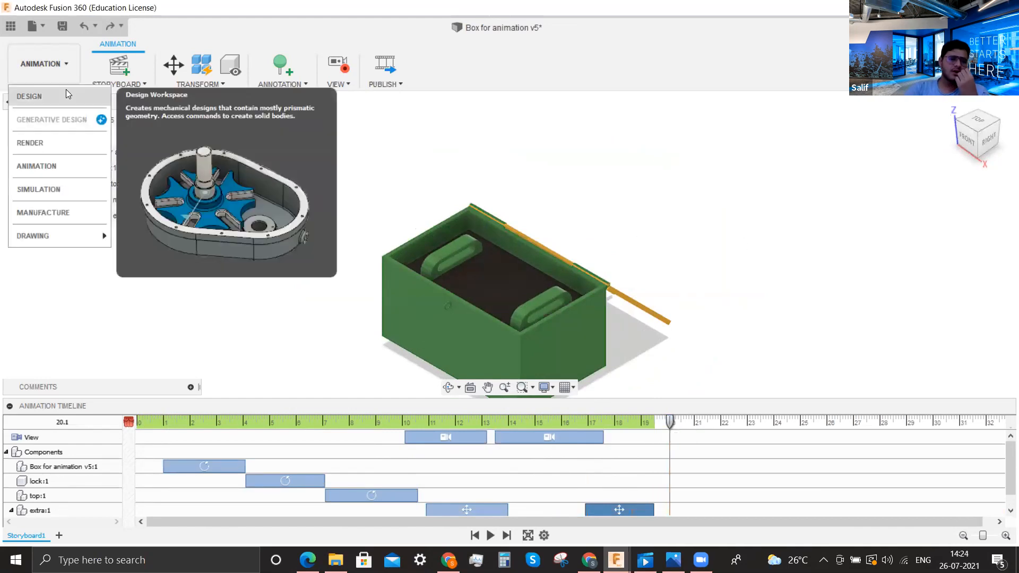
click(480, 268)
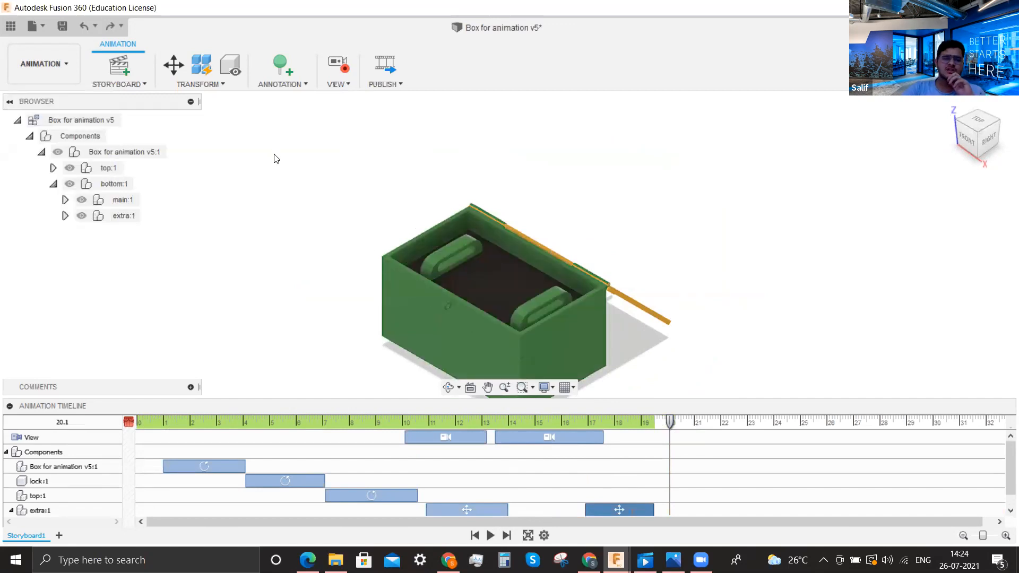
click(67, 65)
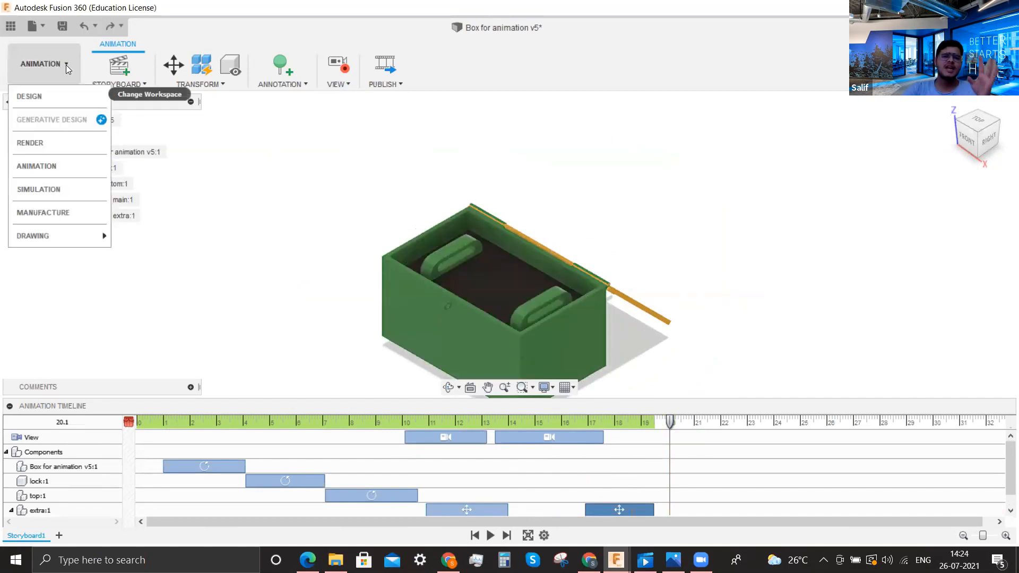
click(66, 65)
click(53, 64)
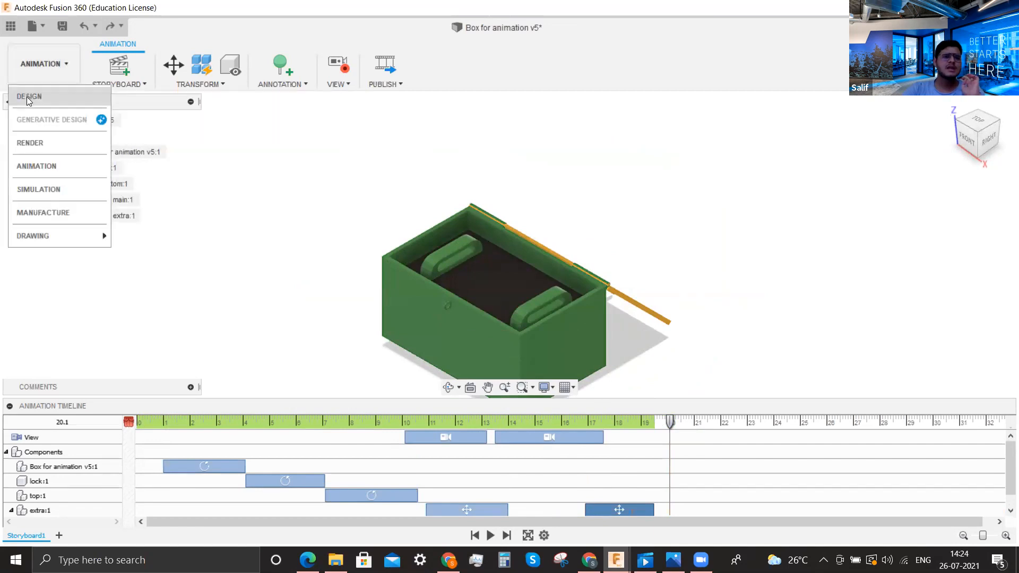
click(28, 98)
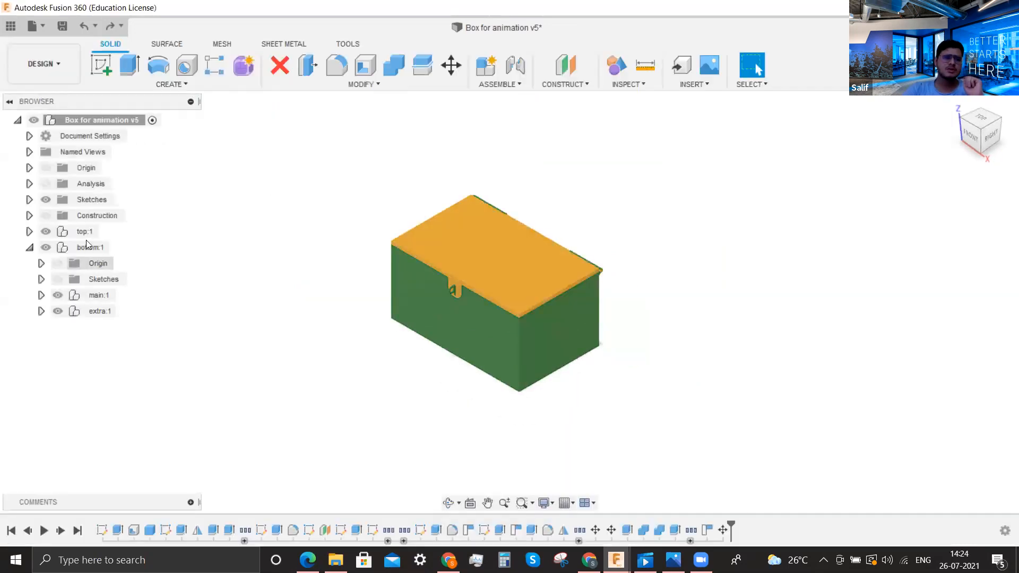
click(30, 248)
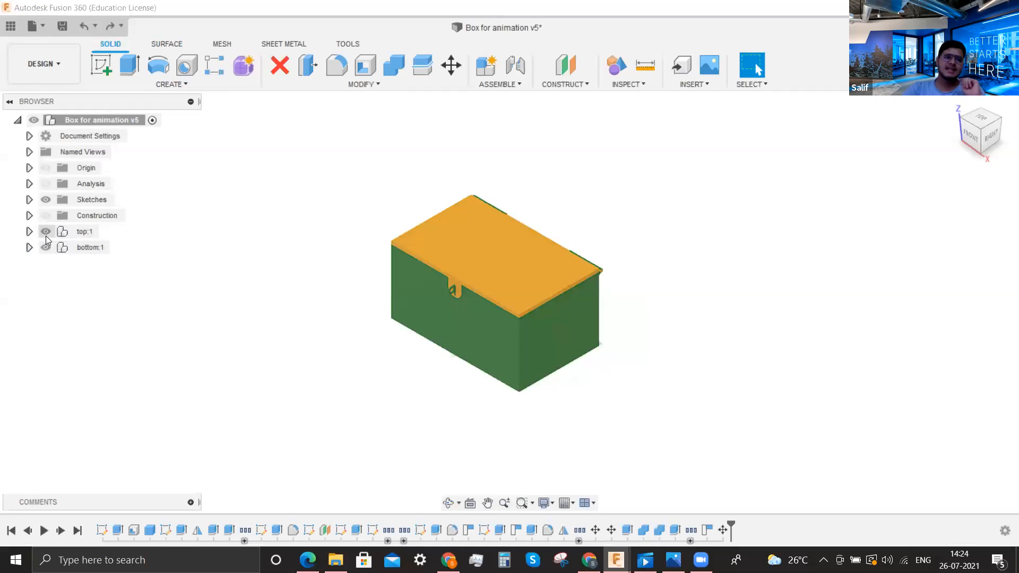
click(44, 233)
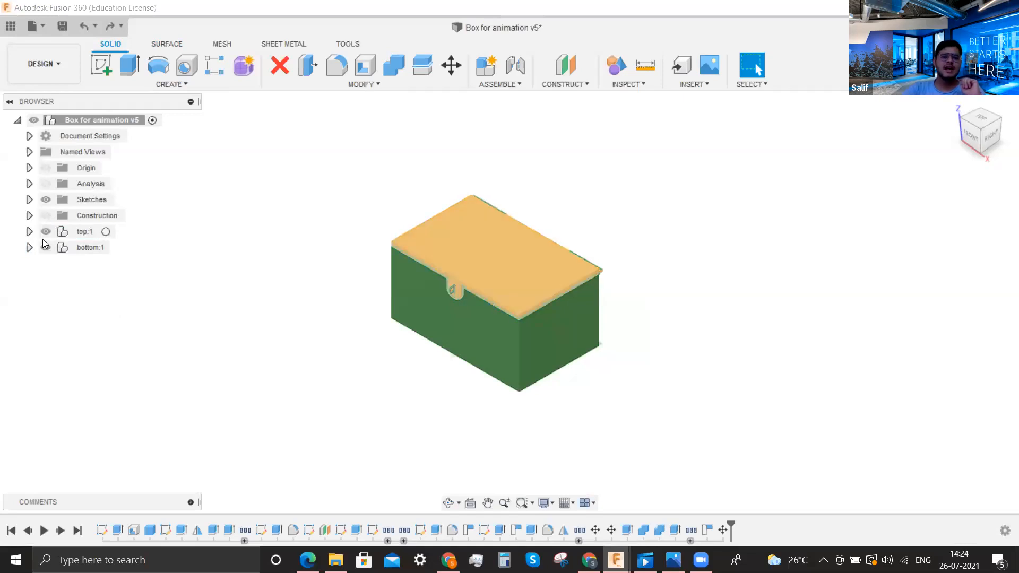
click(29, 232)
click(46, 233)
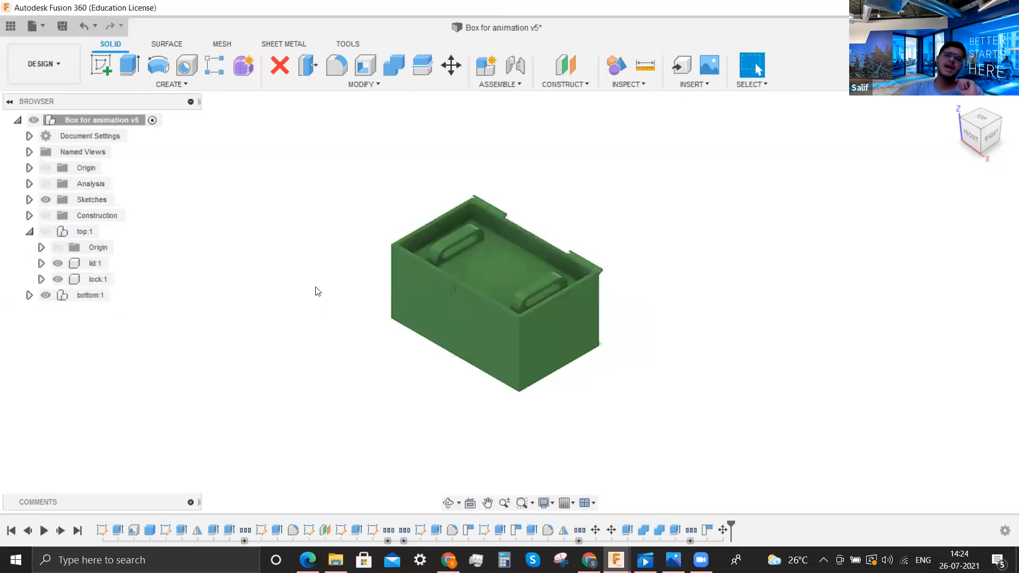
Return to the Animation workspace, play the start of the animation full screen with the lid hidden, and exit the preview
click(68, 61)
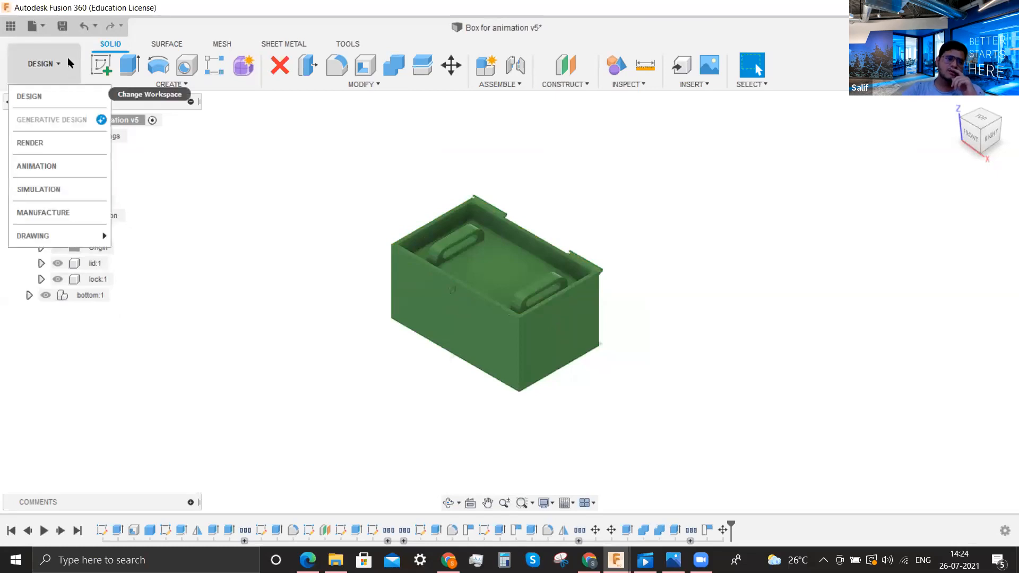
click(81, 167)
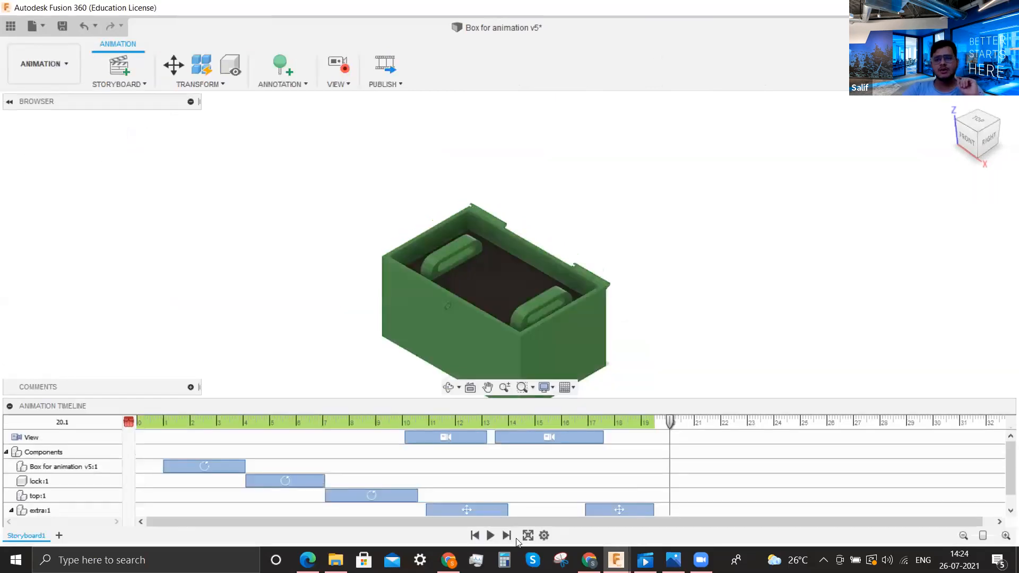
click(9, 564)
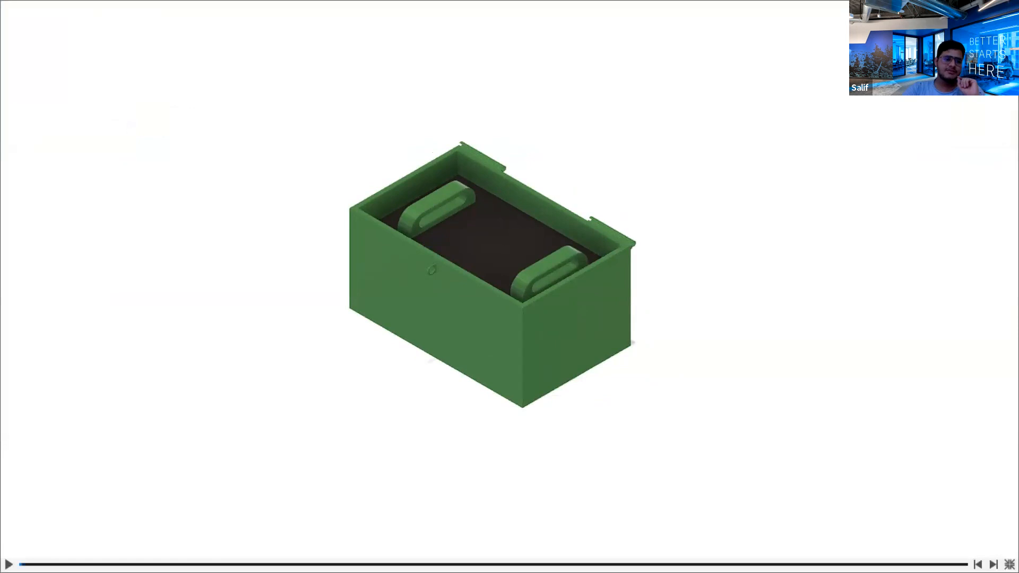
click(8, 564)
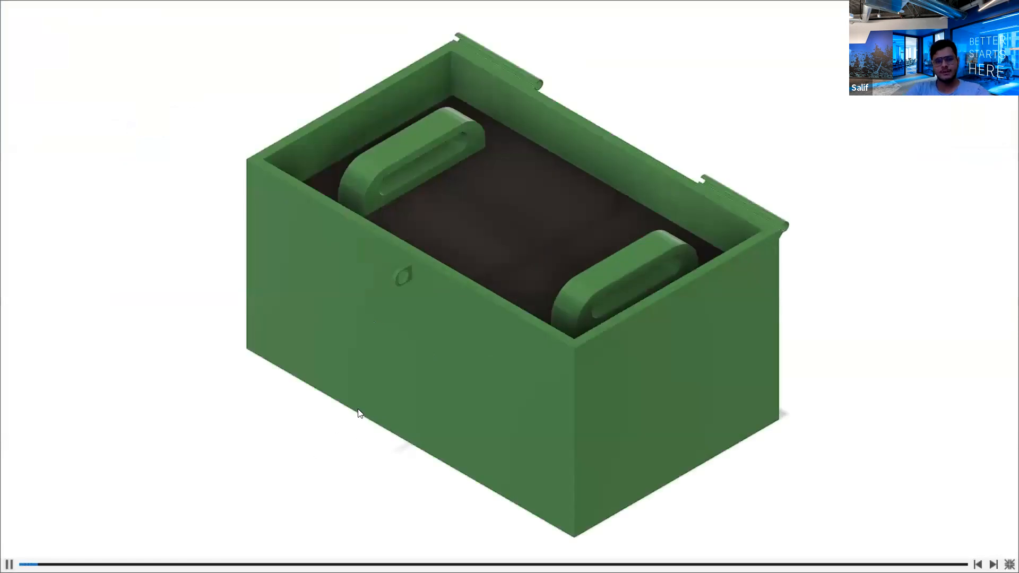
key(Escape)
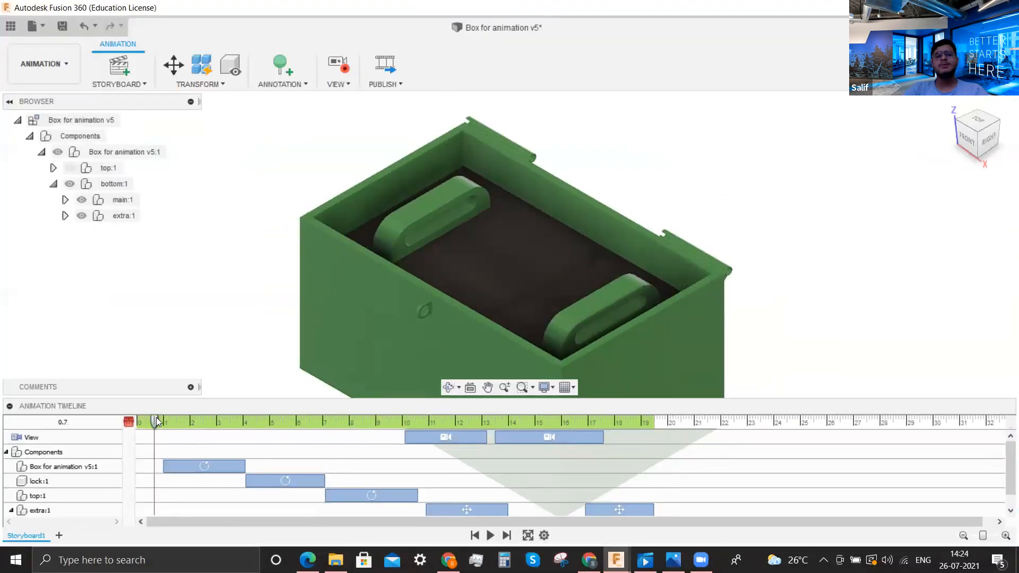
Check the hidden top:1 component's action by selecting it and scrubbing the timeline from 1.3 to 20.8 seconds
drag(156, 422, 171, 422)
click(96, 508)
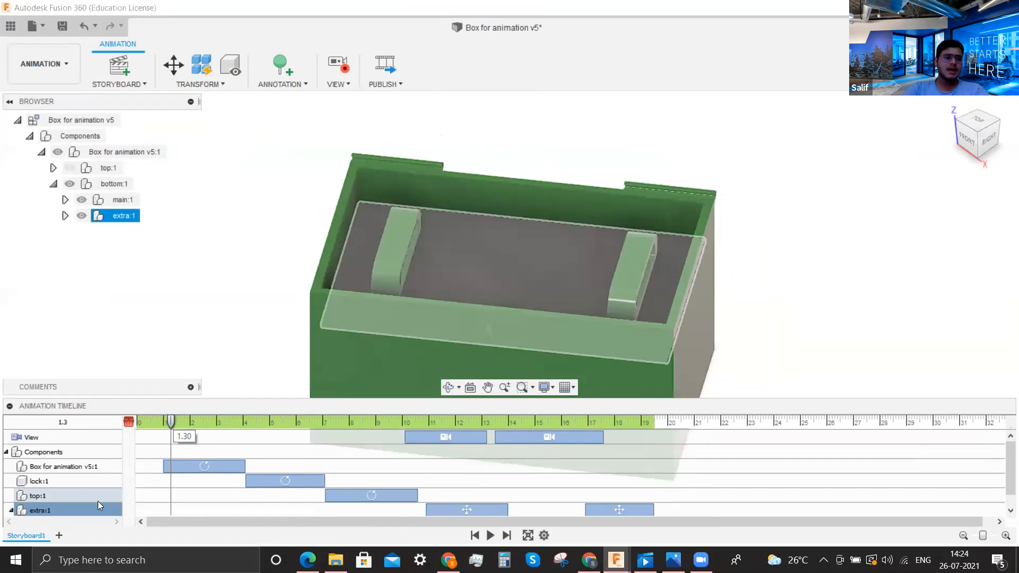
click(56, 481)
click(57, 497)
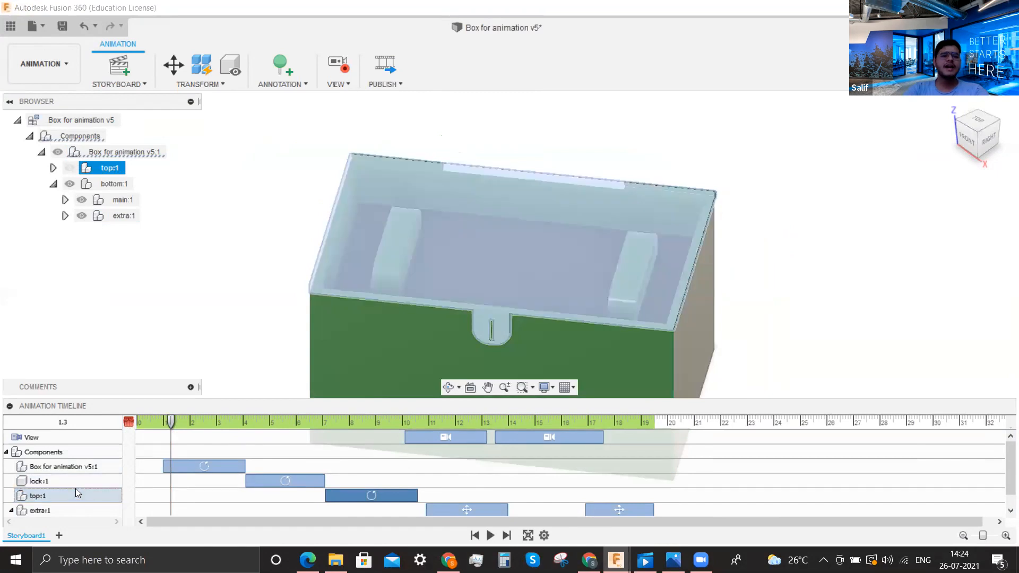
drag(175, 422, 343, 422)
drag(245, 420, 688, 420)
click(924, 293)
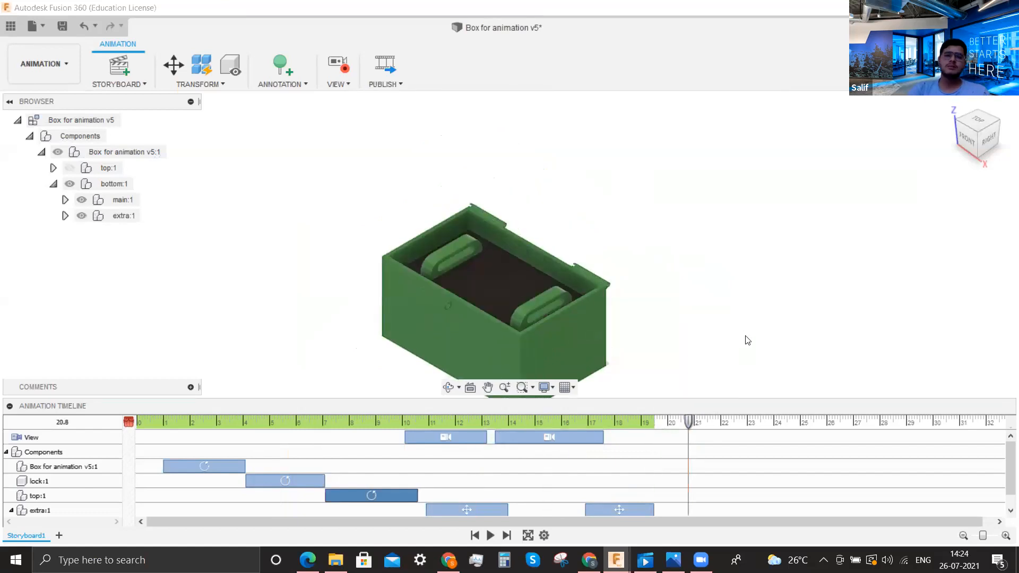
Switch to the Design workspace and show the top:1 component again
click(51, 62)
click(38, 96)
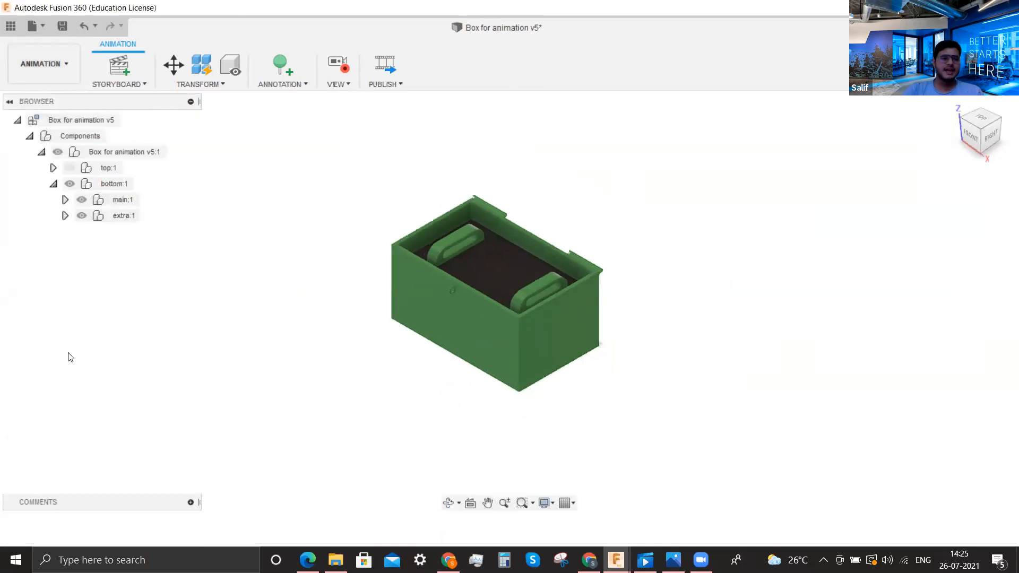
click(45, 232)
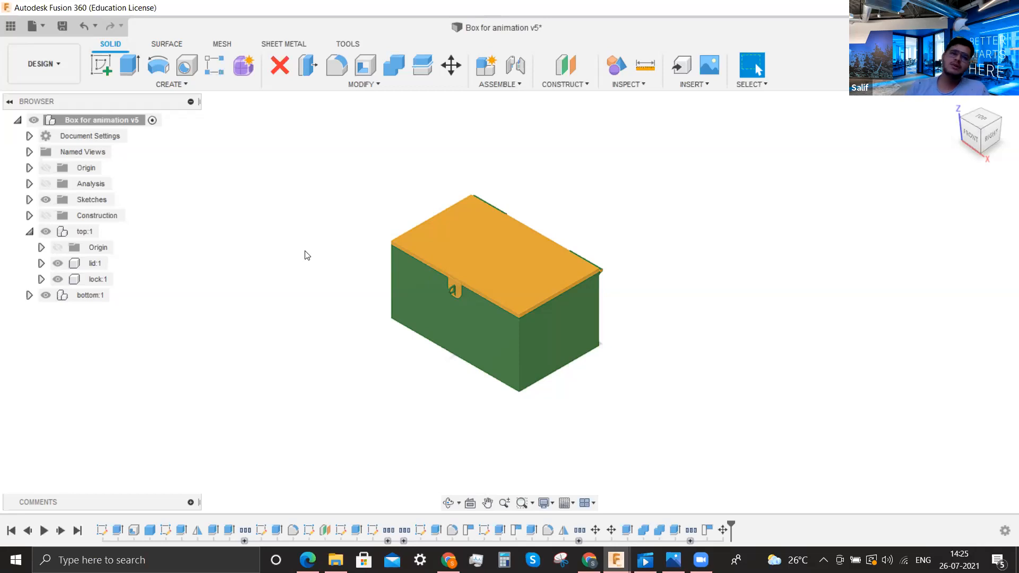
Return to the Animation workspace and scrub the playhead to 6.6 seconds to check the lid and lock
click(50, 66)
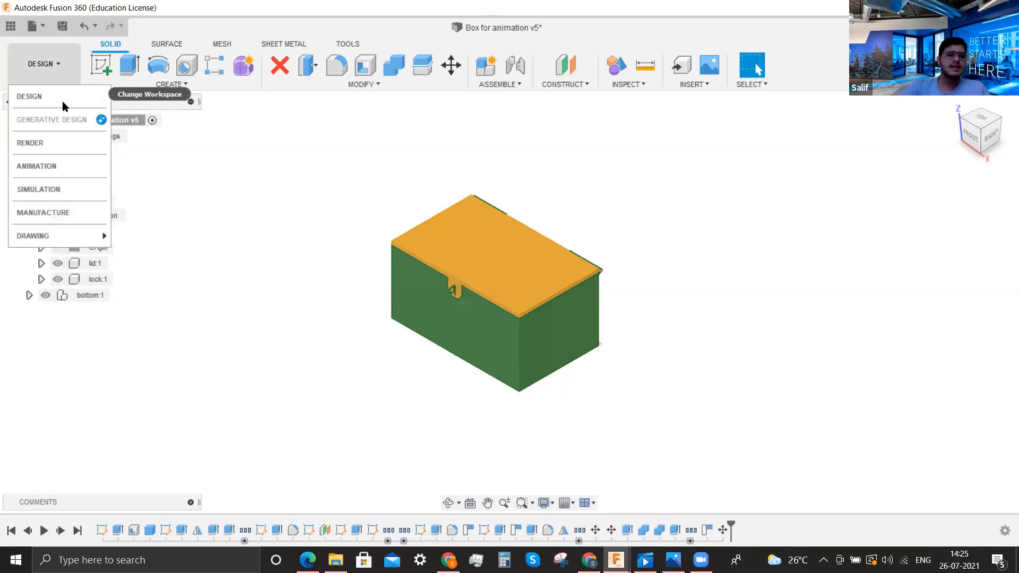
click(58, 166)
drag(423, 416, 312, 419)
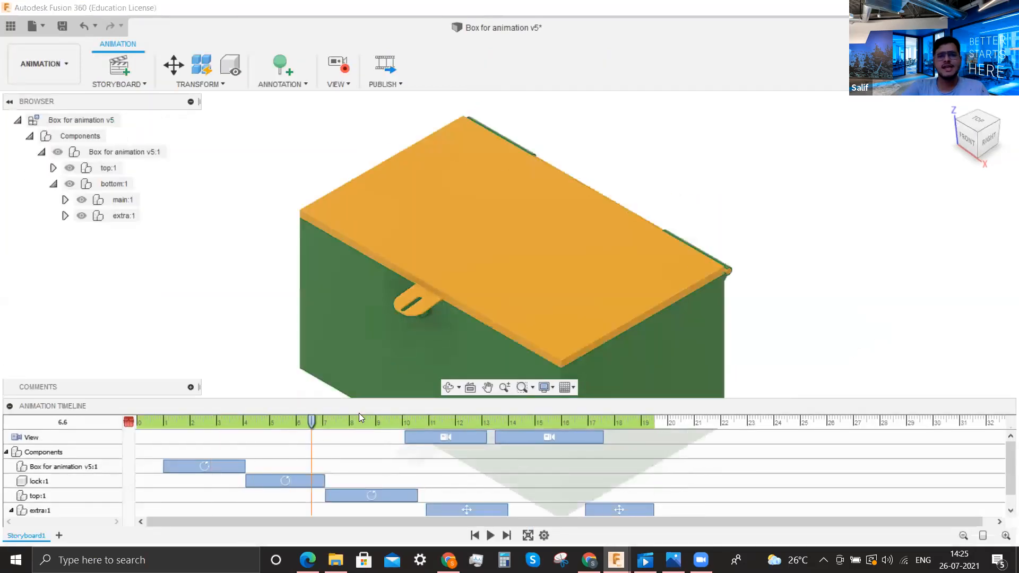
Switch to the Design workspace and turn on the visibility of Sketch1 in the Sketches folder
click(70, 58)
click(69, 96)
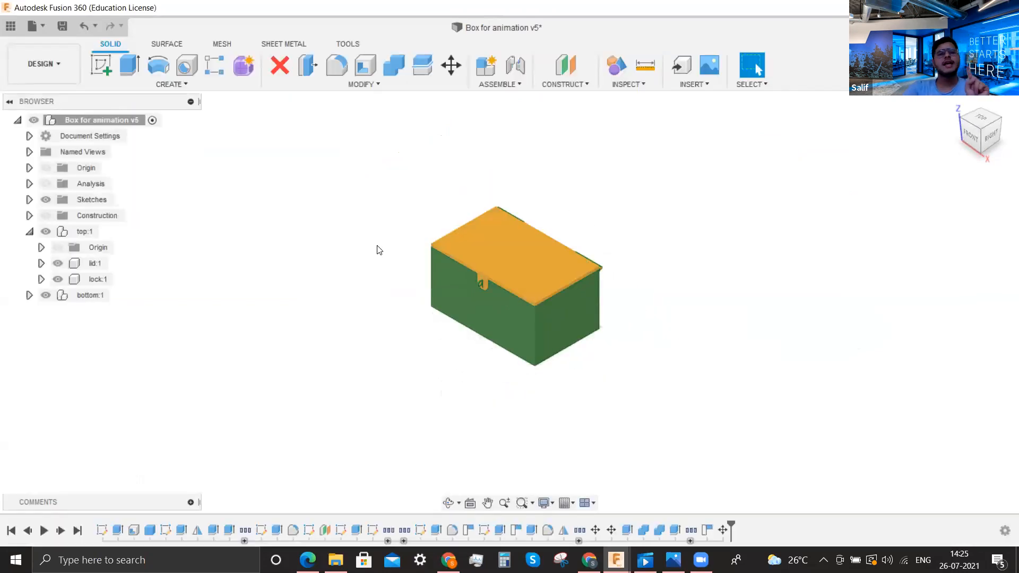
click(29, 199)
click(57, 216)
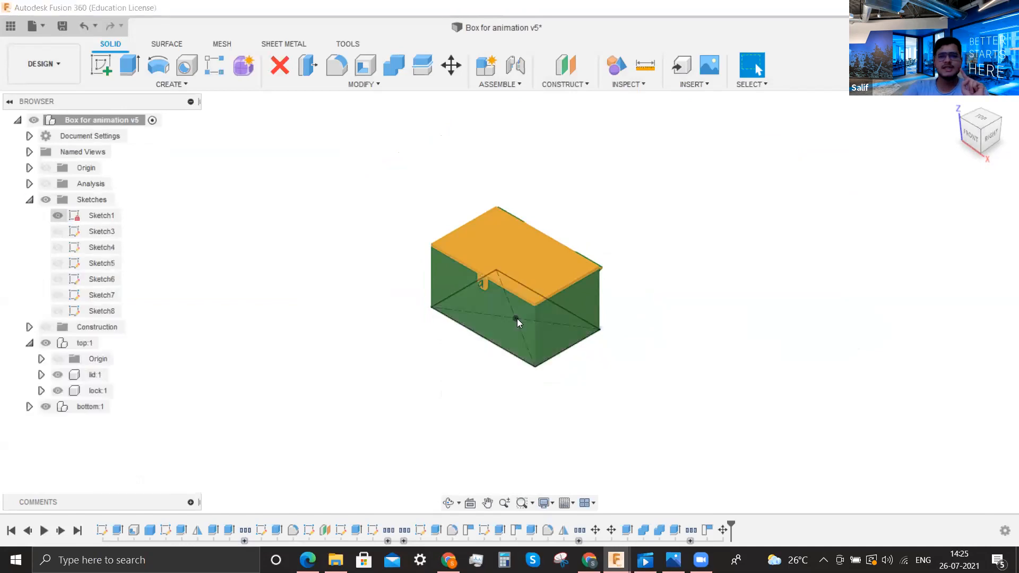
click(29, 200)
View the sketch in the Animation workspace, and return to the Design workspace to hide the Sketches folder
click(48, 65)
click(37, 164)
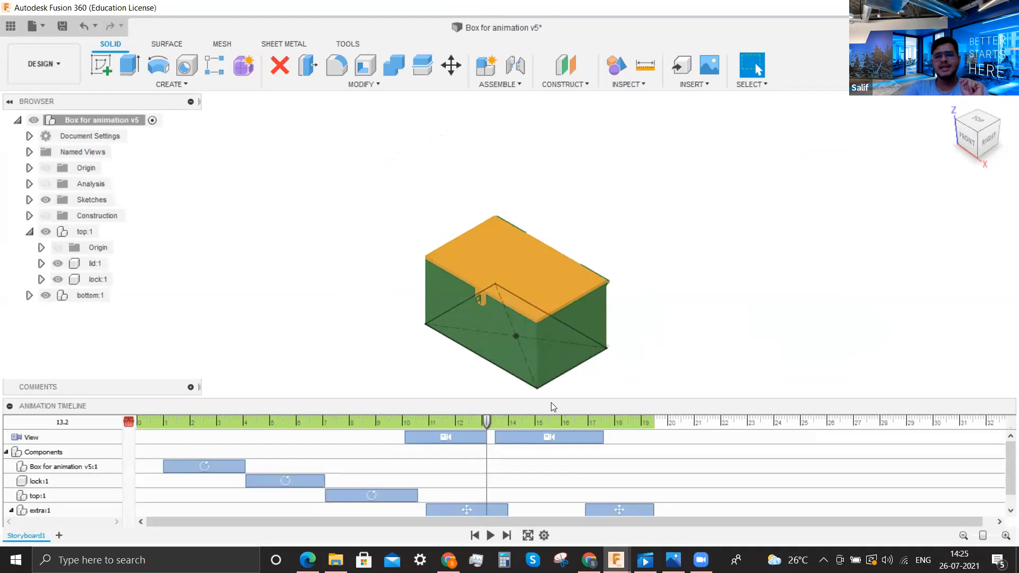
click(34, 66)
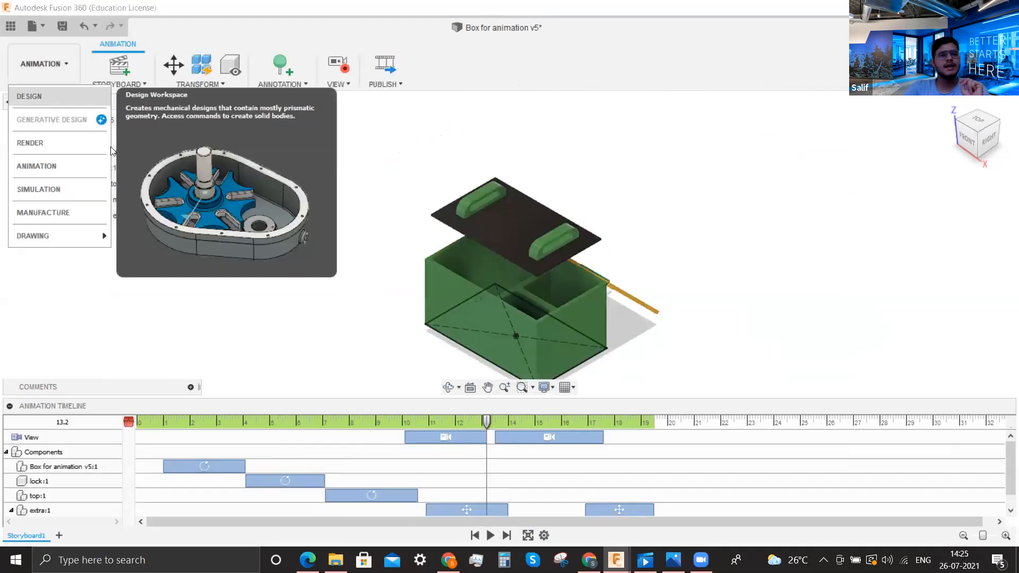
click(32, 96)
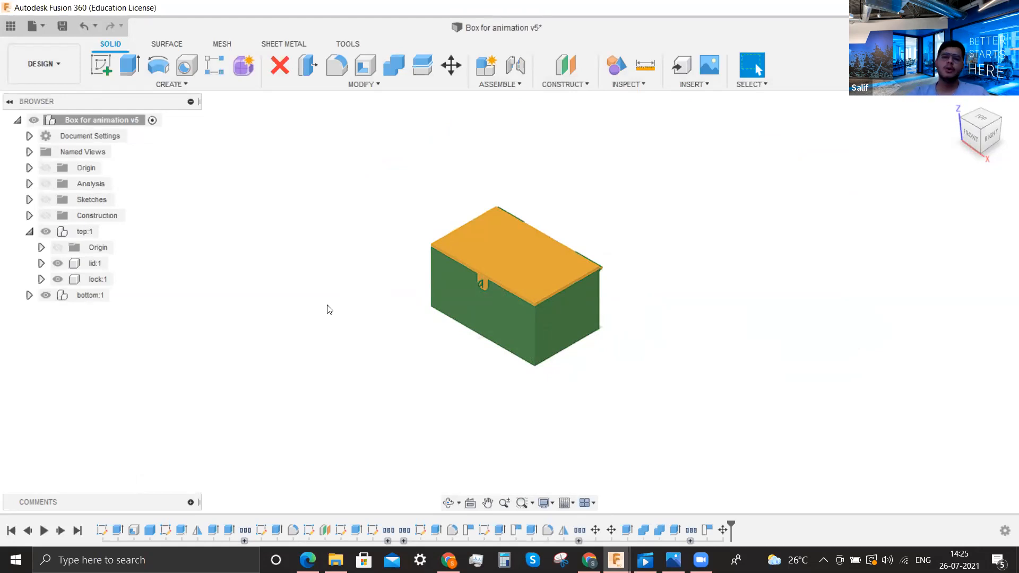
Return to the Animation workspace, move the playhead to the timeline's start, and hide and re-show the extra:1 component
click(46, 78)
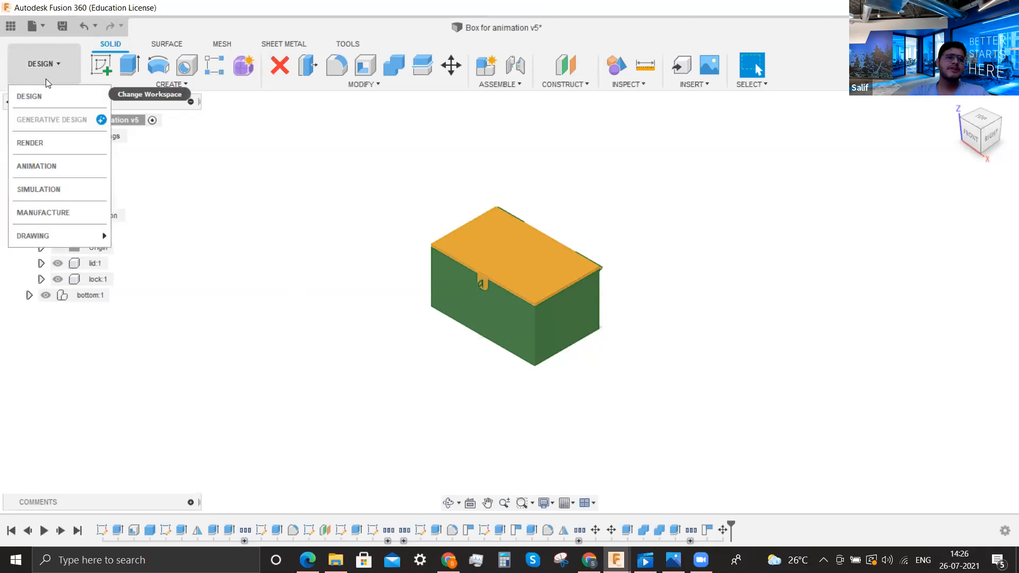
click(63, 159)
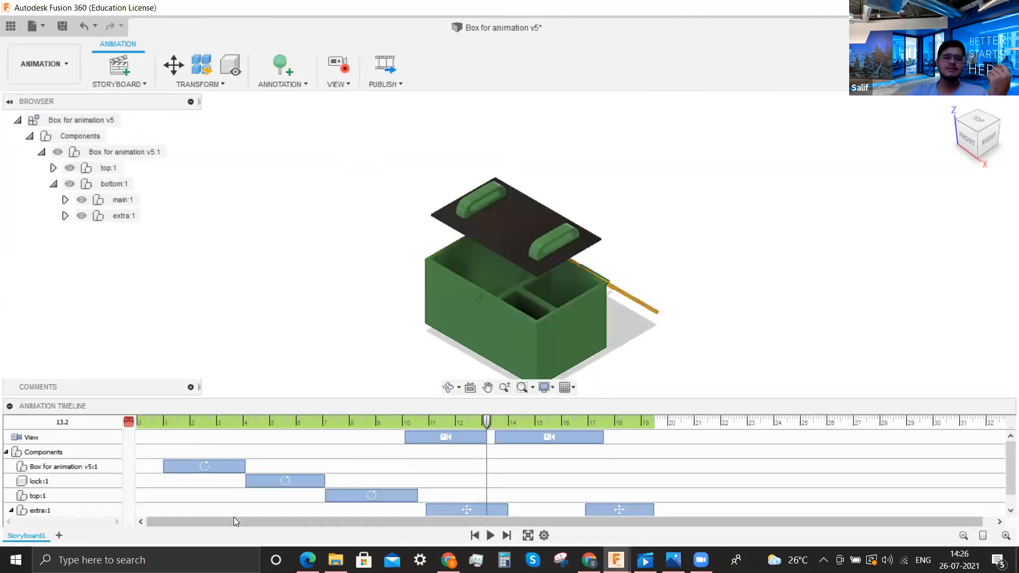
click(133, 423)
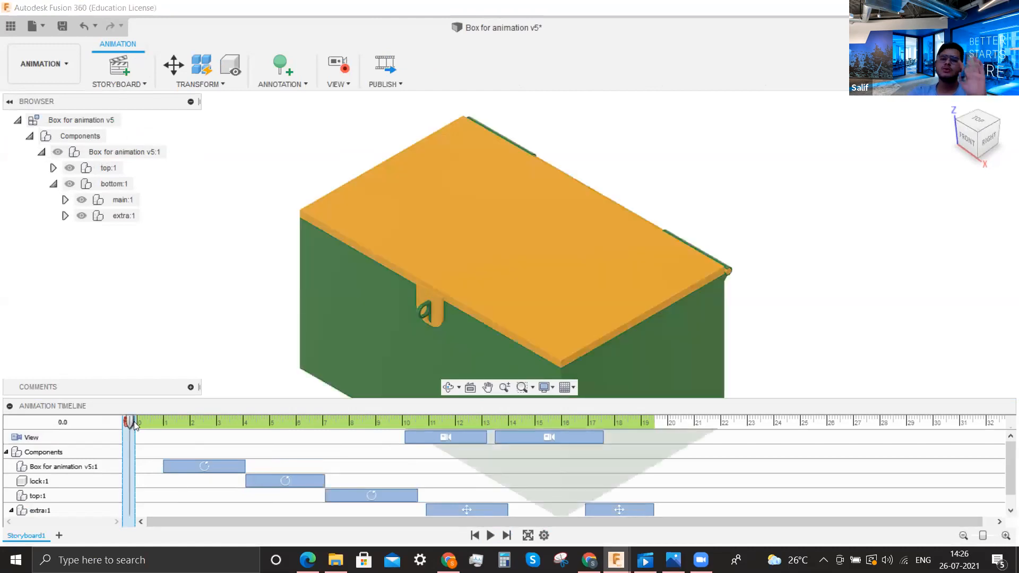
click(82, 216)
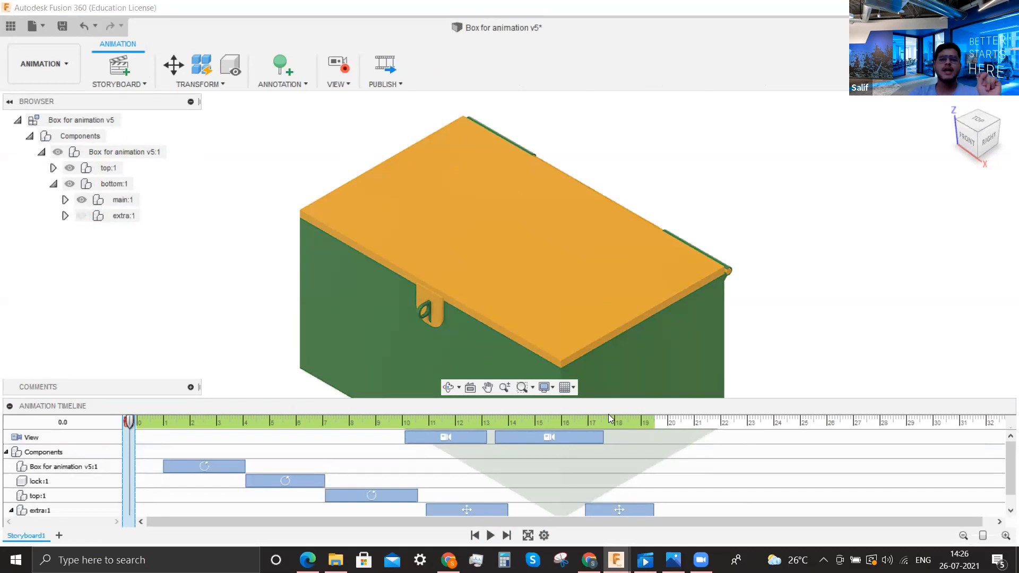
click(81, 216)
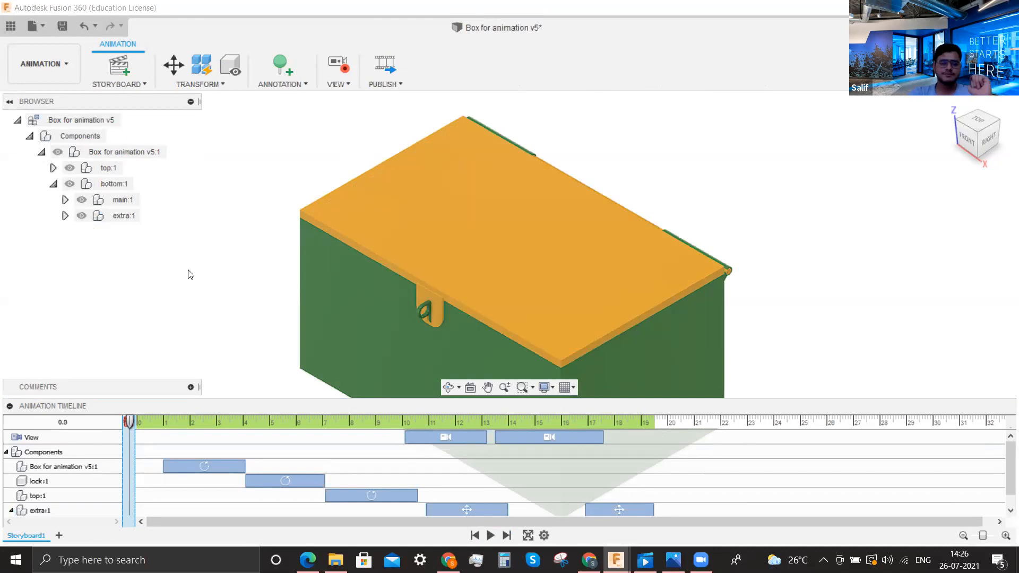
Scrub the animation past its last action to 22.7 seconds and look over the available transform commands
drag(143, 422, 644, 440)
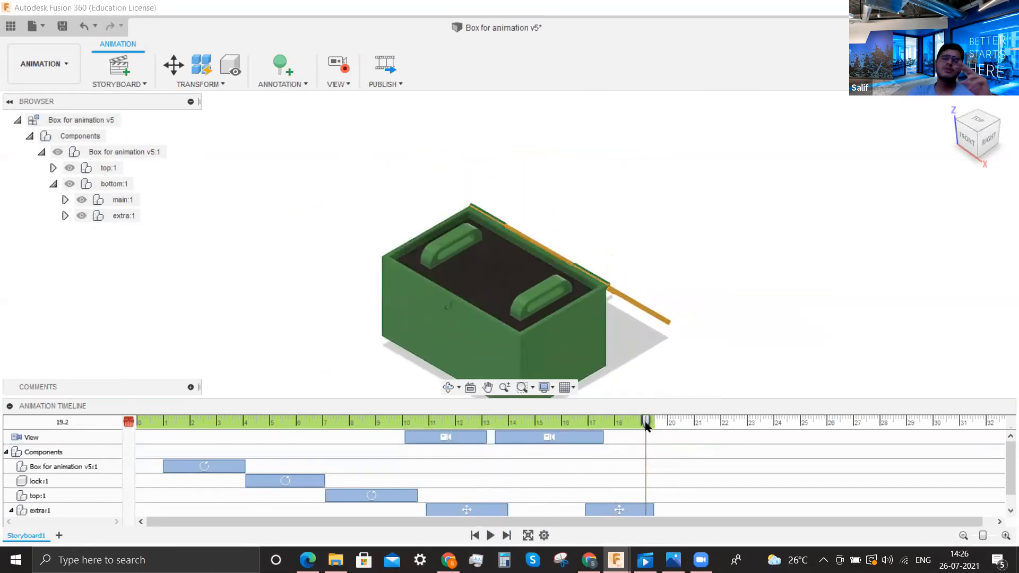
drag(644, 425, 739, 428)
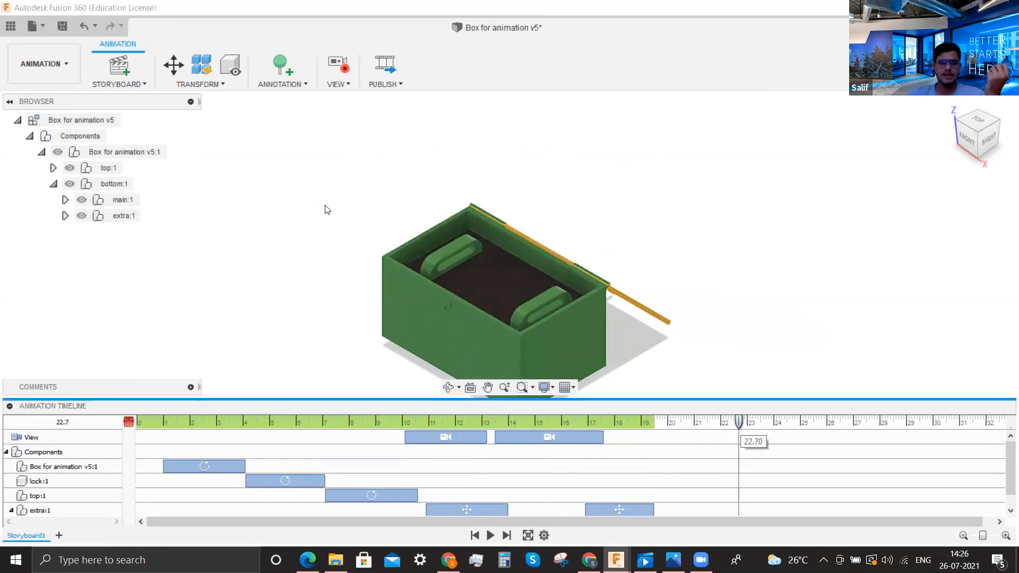
click(200, 84)
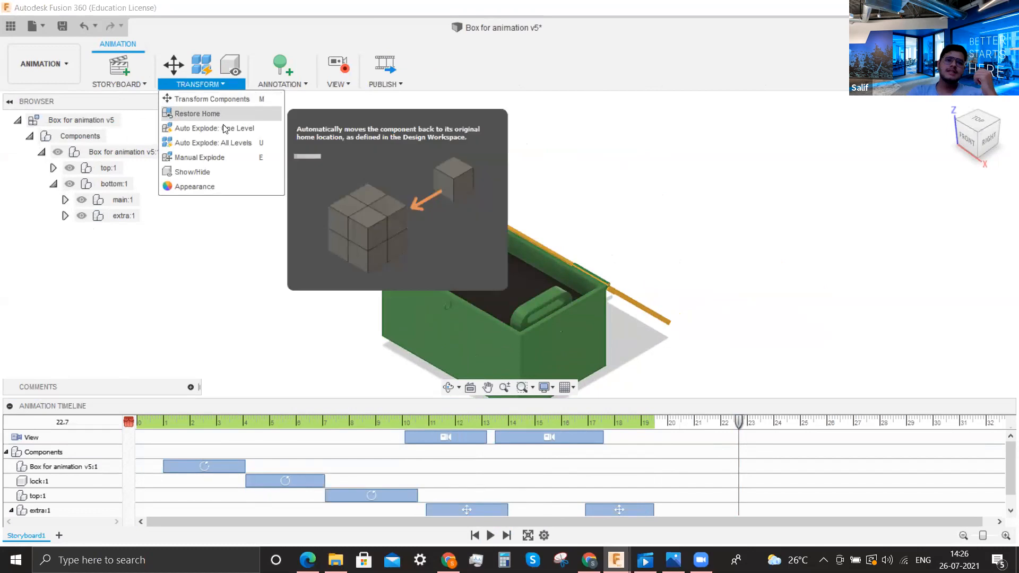
click(237, 216)
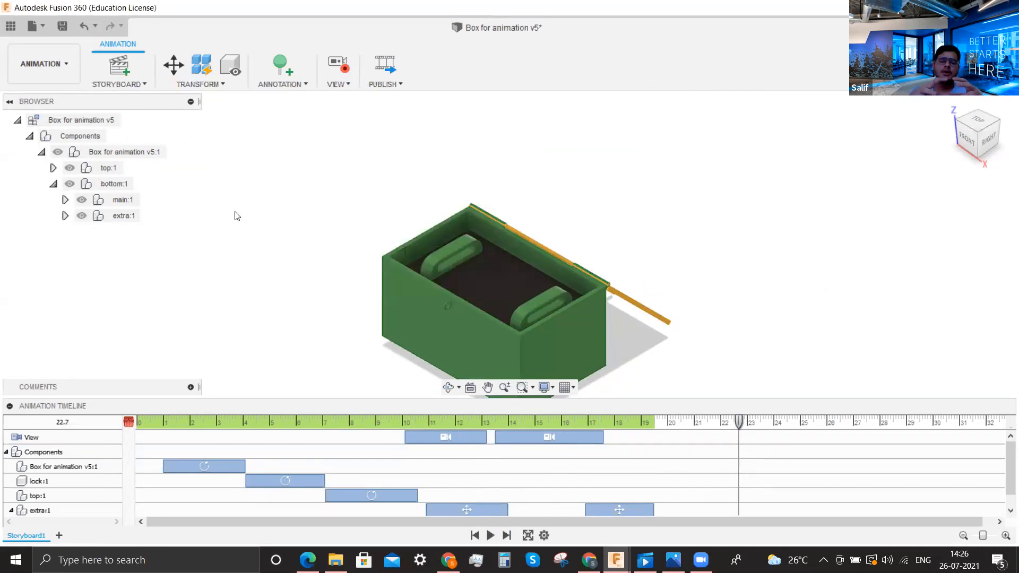
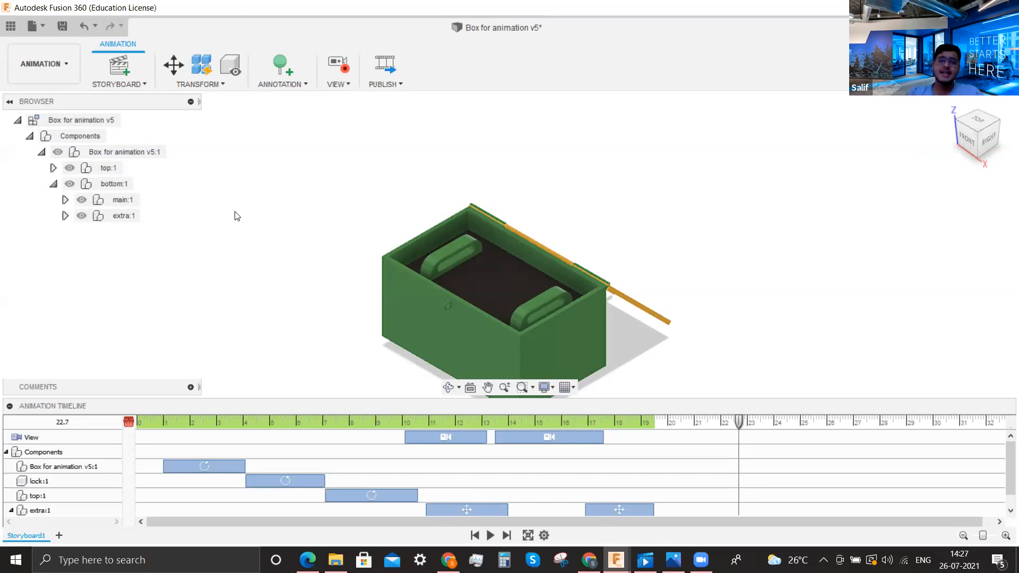
click(172, 90)
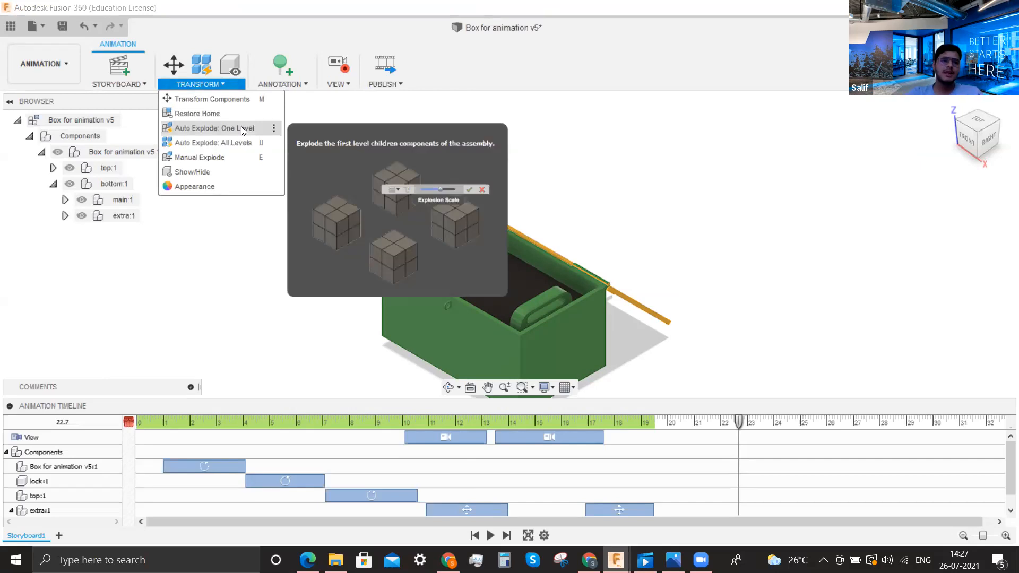
click(250, 264)
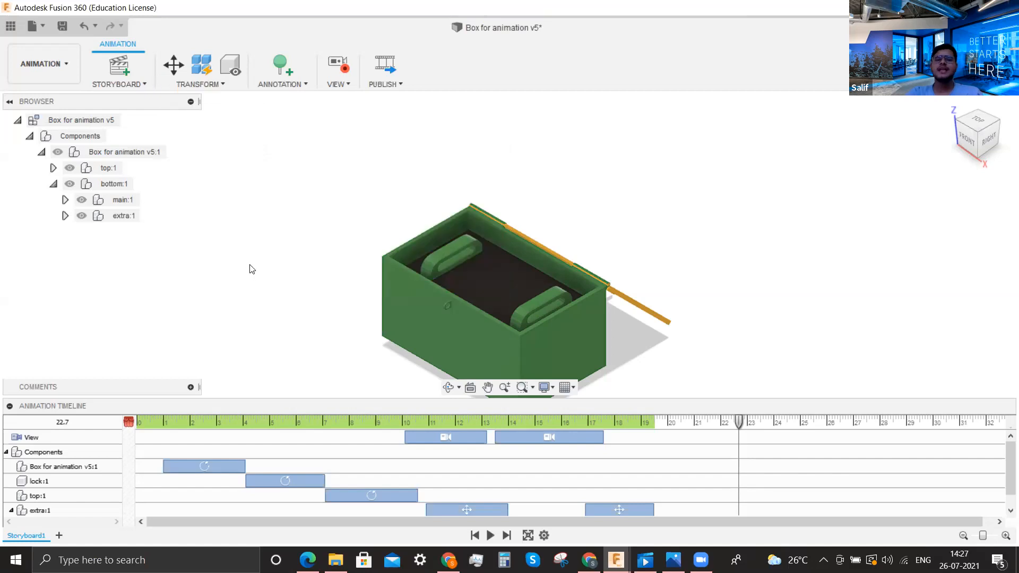
click(197, 84)
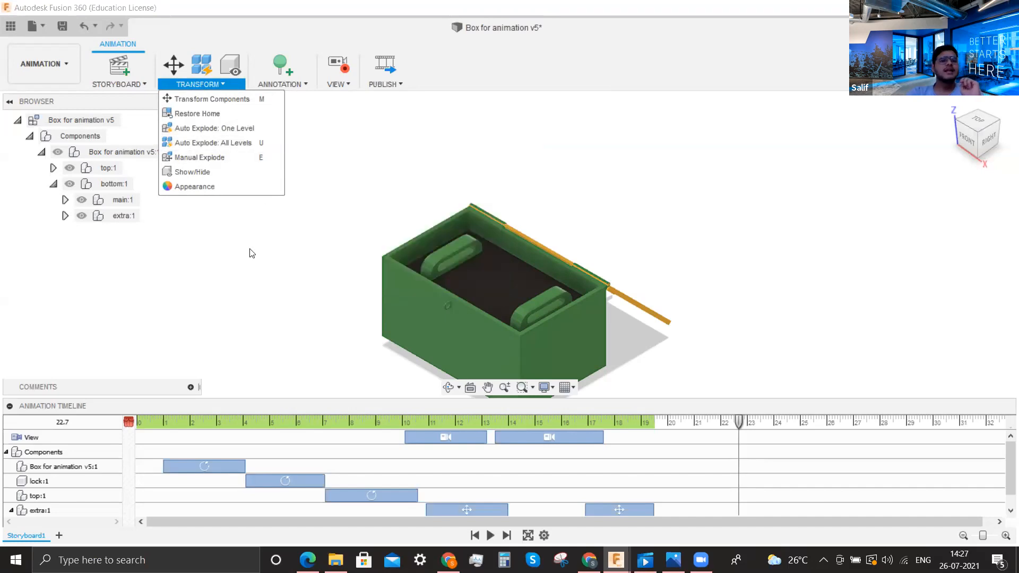
click(226, 260)
Auto-explode the bottom:1 component by one level with trail lines on and an increased explosion scale
click(112, 183)
click(237, 88)
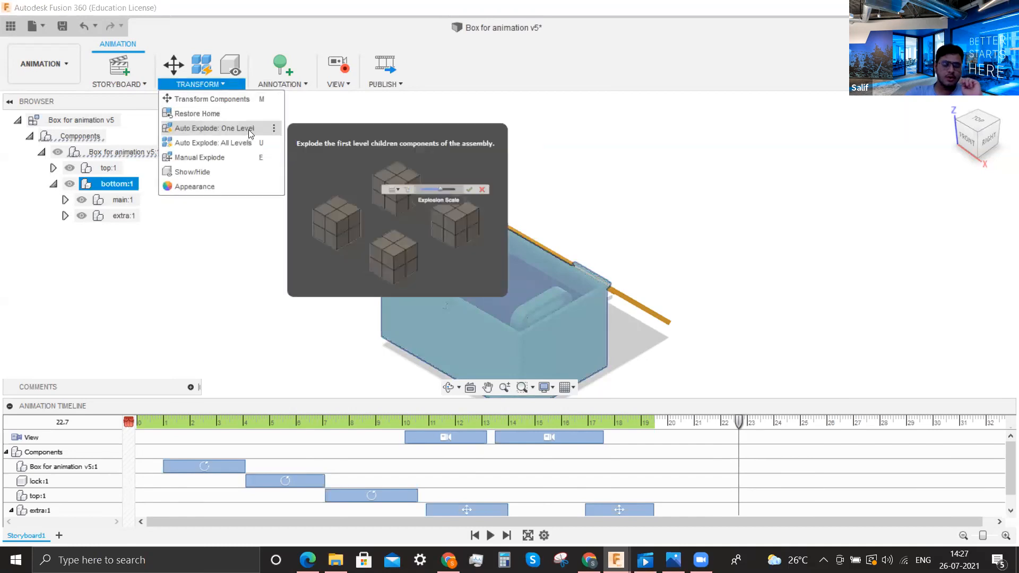
click(248, 129)
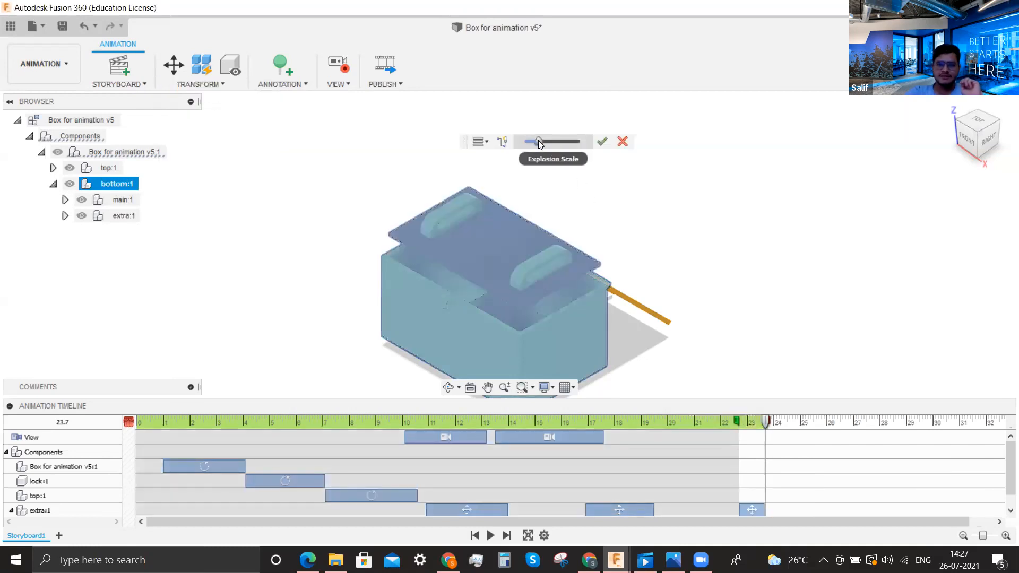
mouse_move(540, 144)
mouse_down()
mouse_move(571, 142)
mouse_move(528, 144)
mouse_move(559, 143)
mouse_up()
click(511, 143)
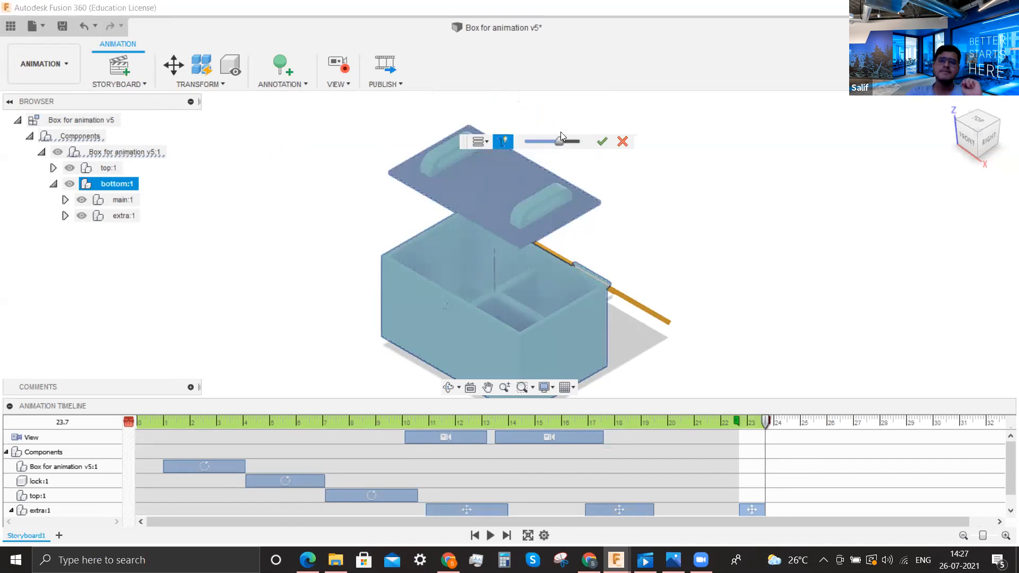
drag(557, 142, 552, 143)
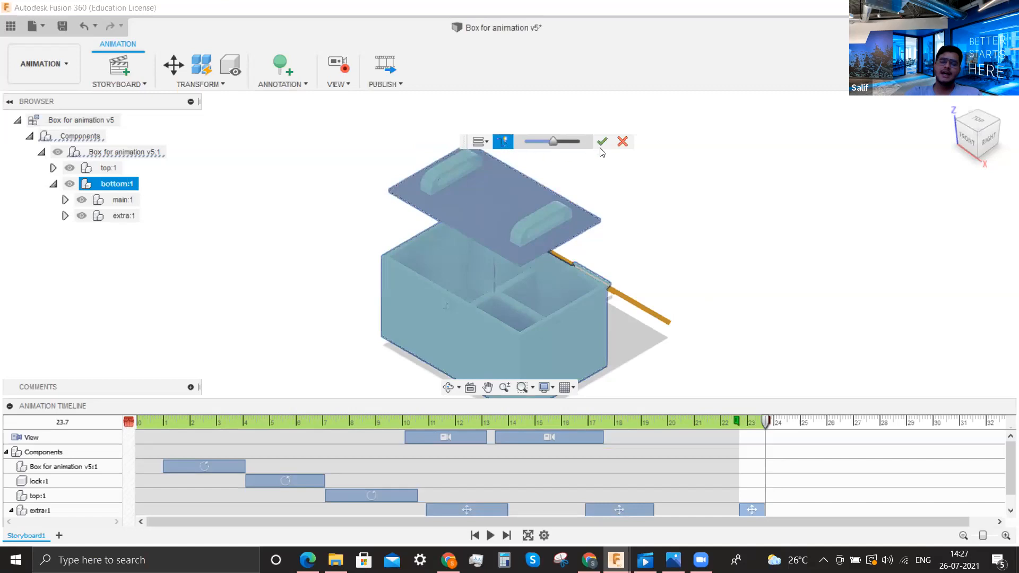
Set the explosion to full scale without trail lines, stretch it from about 21 to 24 seconds, and accept it
click(763, 420)
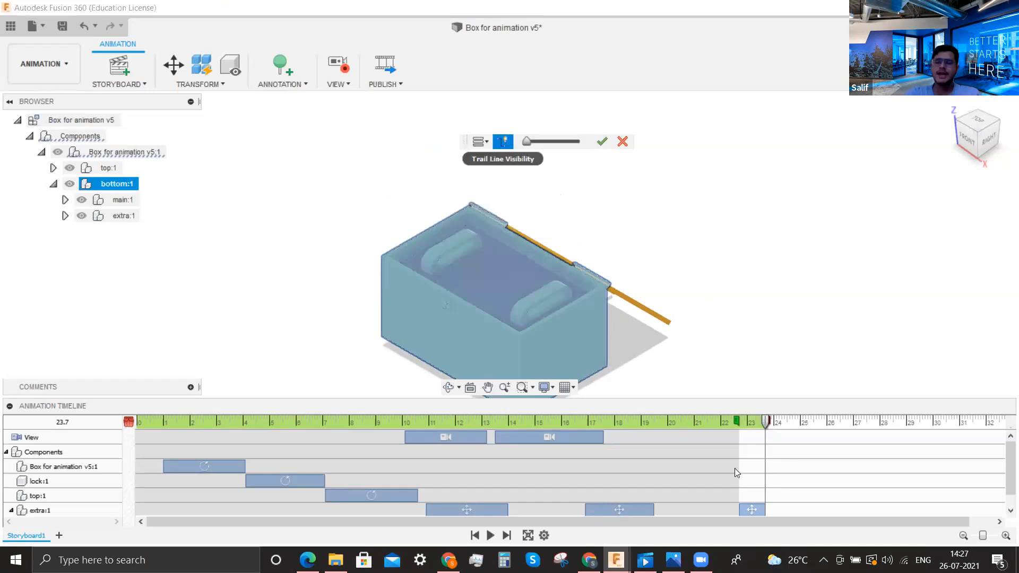
click(736, 423)
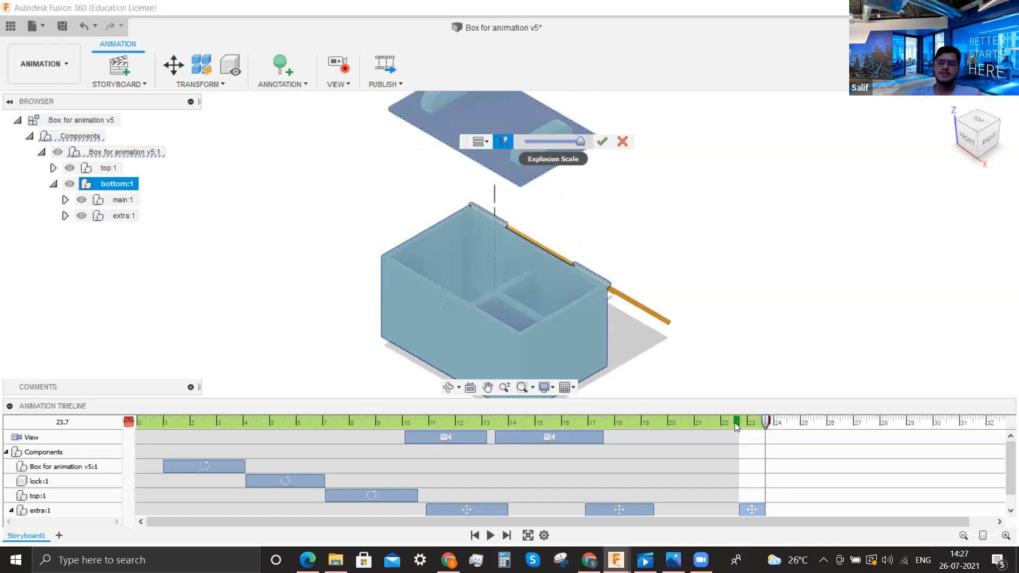
drag(765, 421, 697, 419)
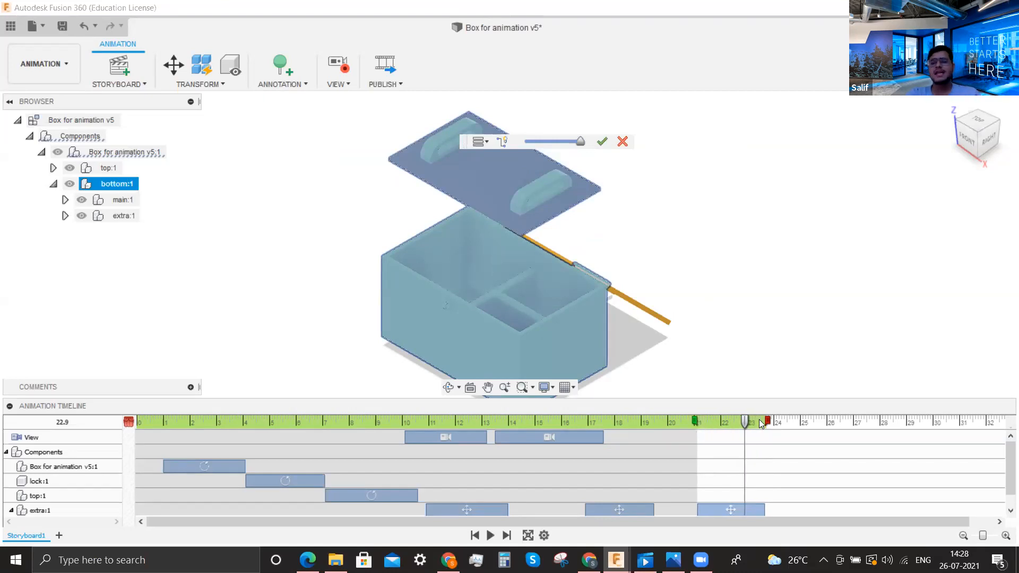
drag(767, 421, 776, 422)
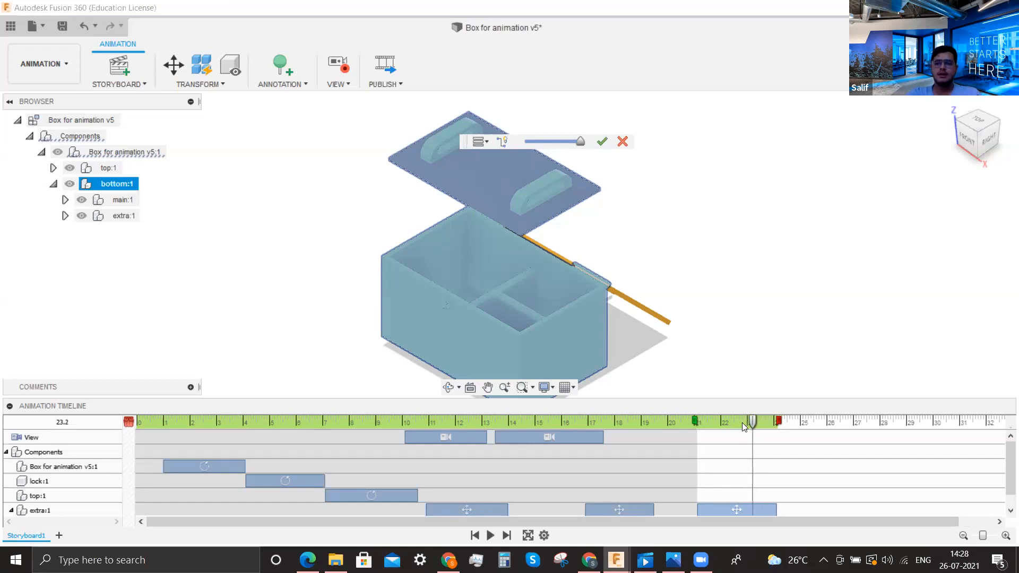
click(603, 142)
Play back the one-level explosion of the tray and pause at 23.8 seconds
click(657, 440)
click(490, 534)
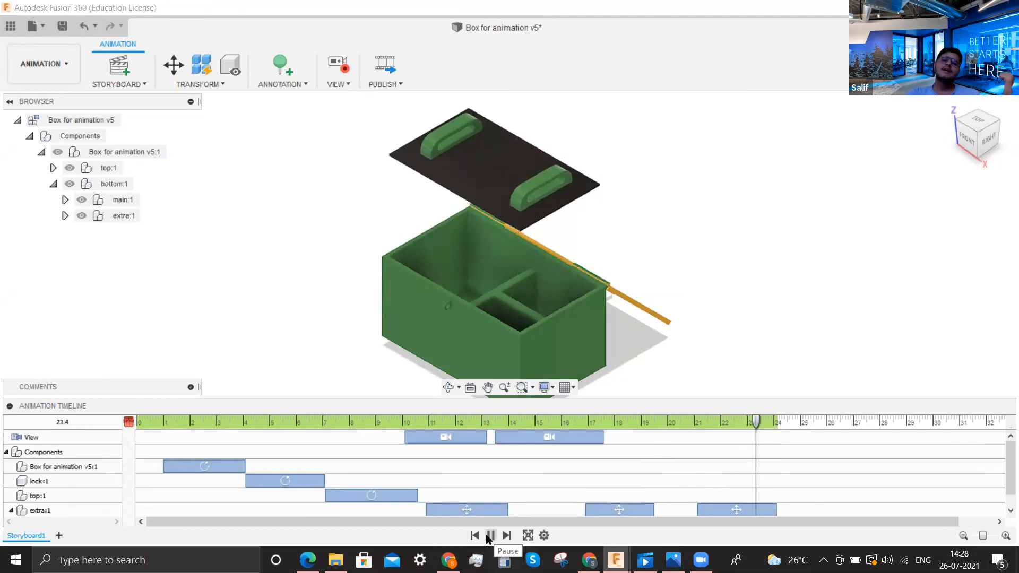
click(488, 536)
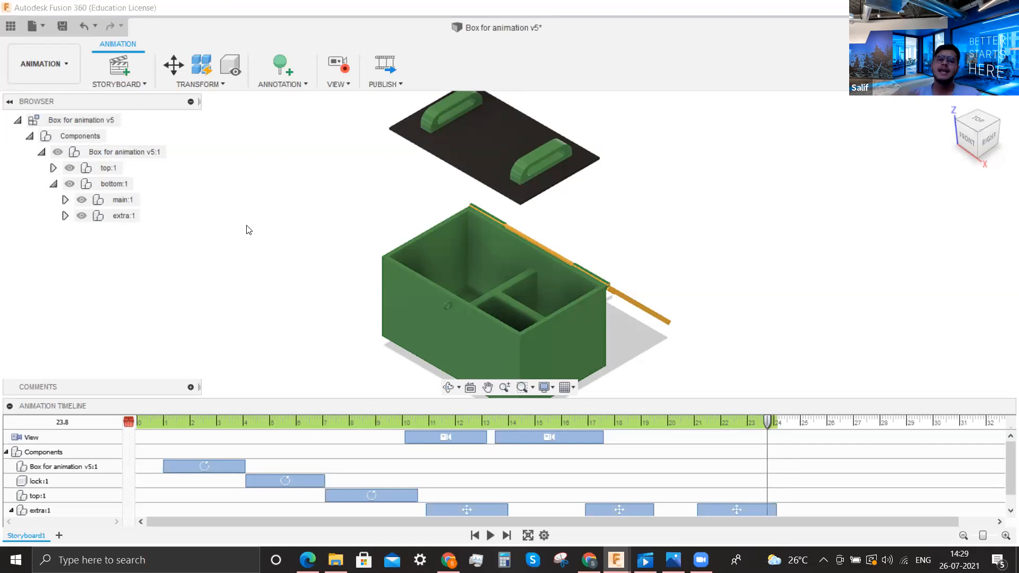
click(66, 200)
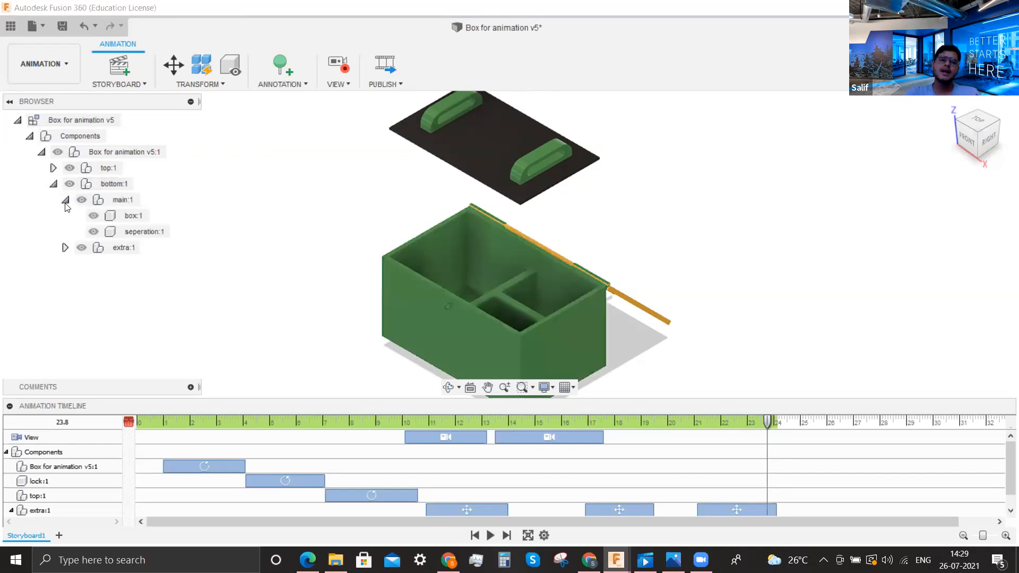
click(65, 199)
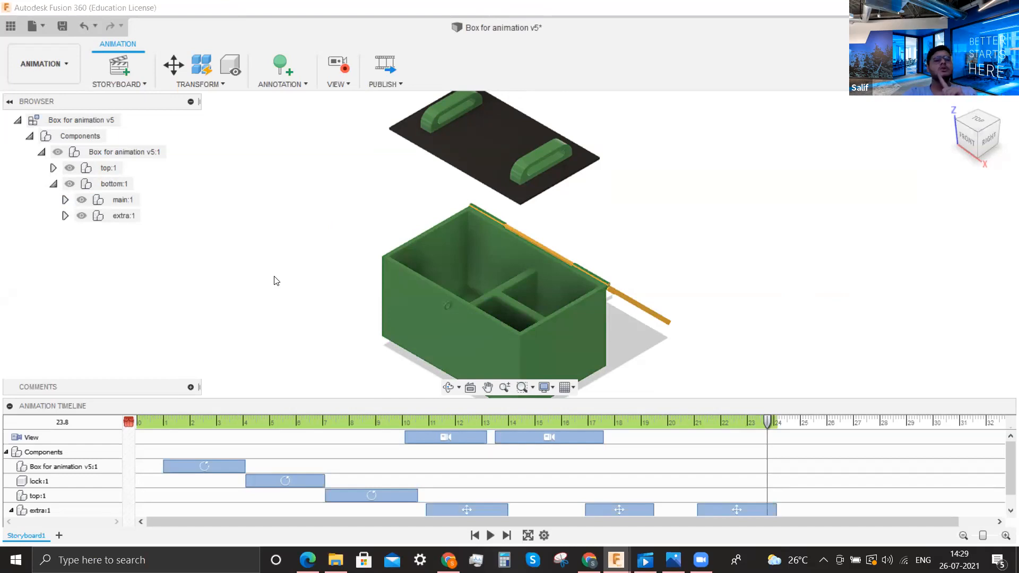
click(226, 86)
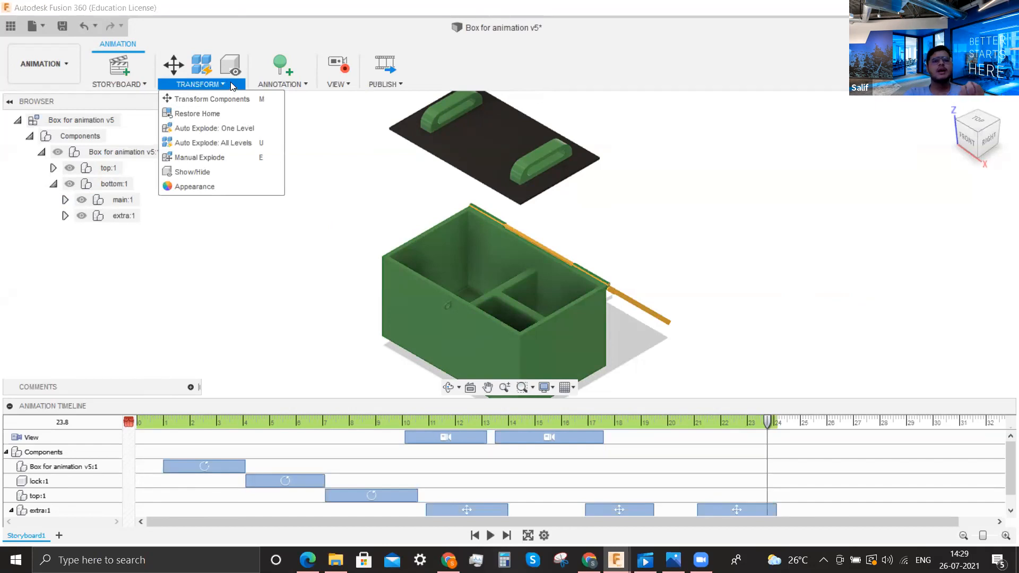
click(325, 163)
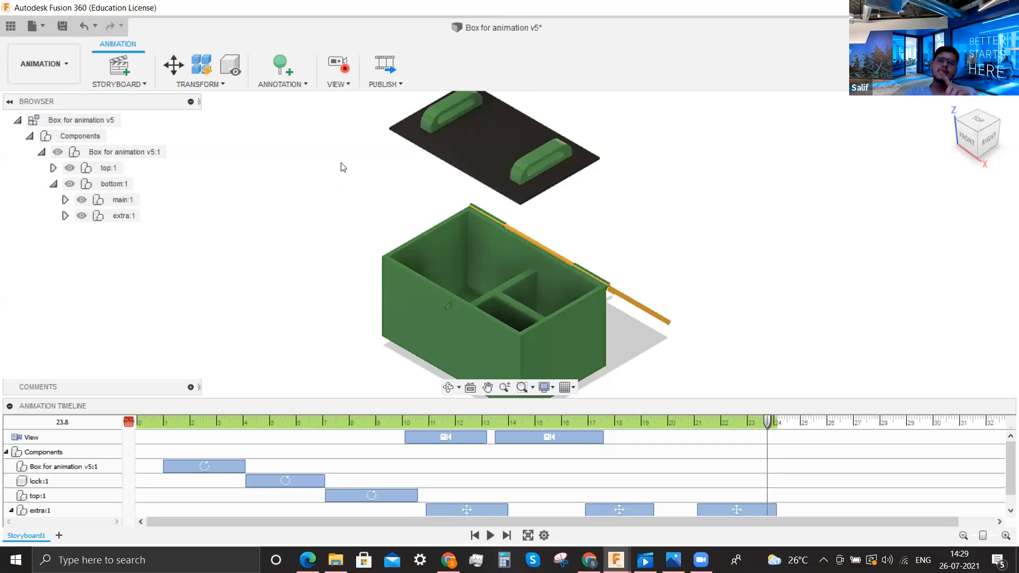
click(198, 84)
click(343, 263)
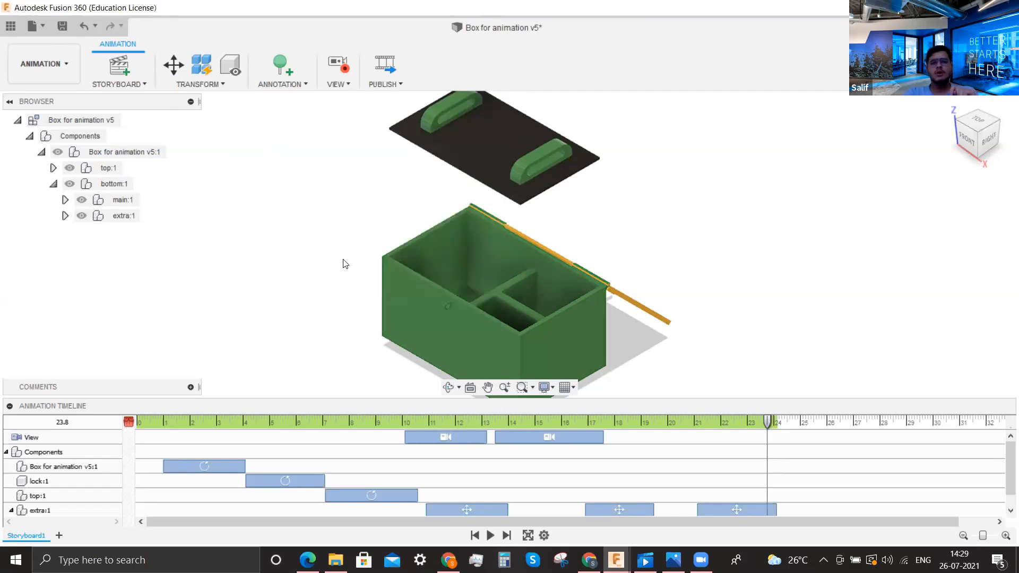
Delete the one-level explosion action from the extra:1 track
click(718, 510)
key(Delete)
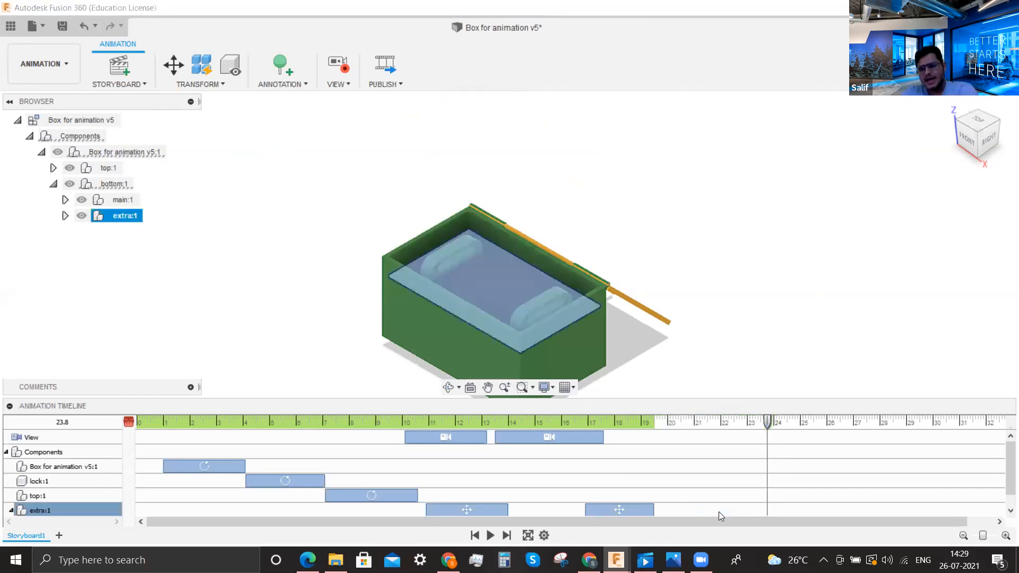
click(357, 288)
Auto-explode all levels of the bottom:1 component at a larger explosion scale, running from about 20.8 to 24.8 seconds
click(176, 84)
click(118, 184)
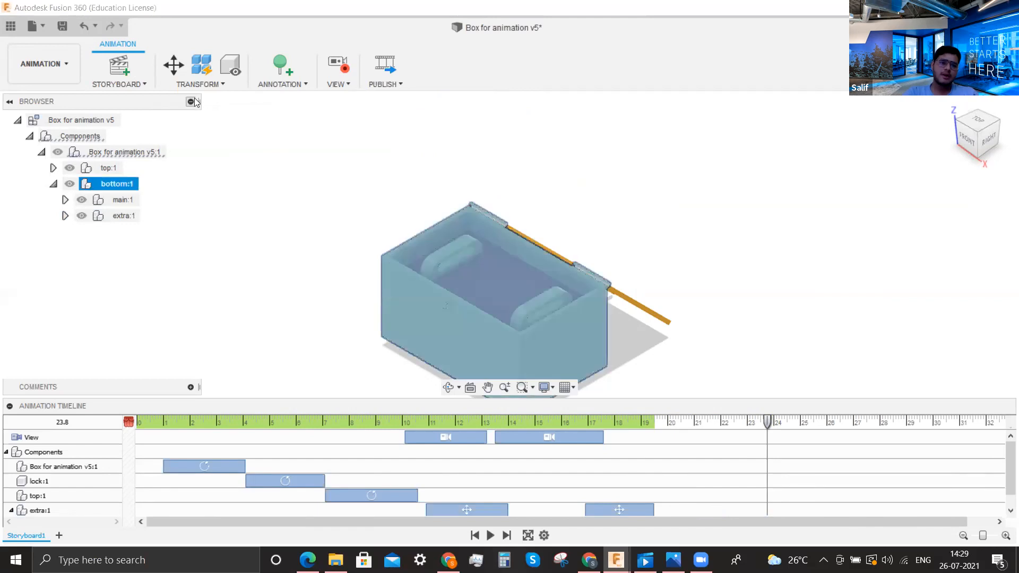
click(197, 86)
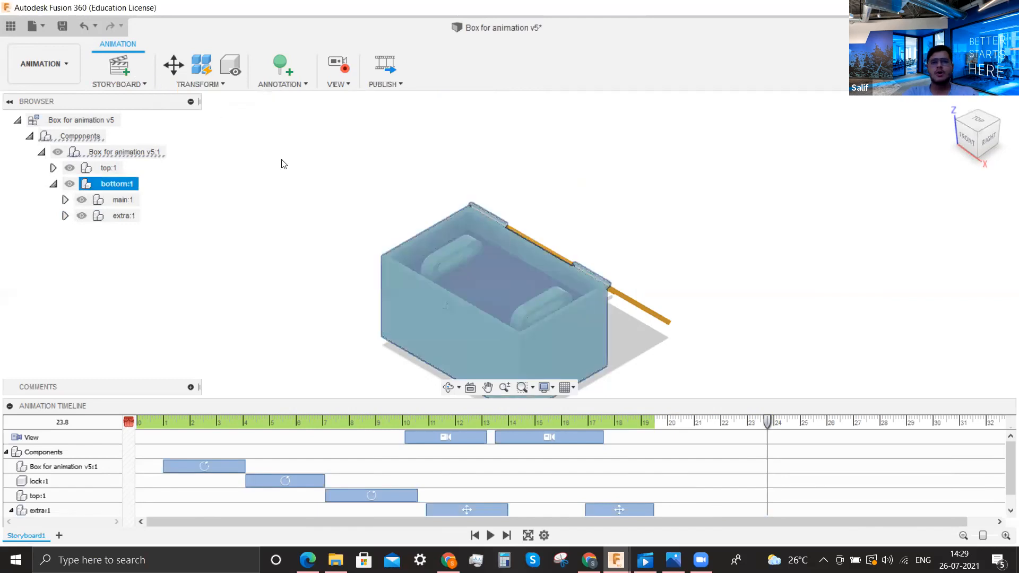
drag(541, 142, 569, 143)
drag(762, 422, 688, 428)
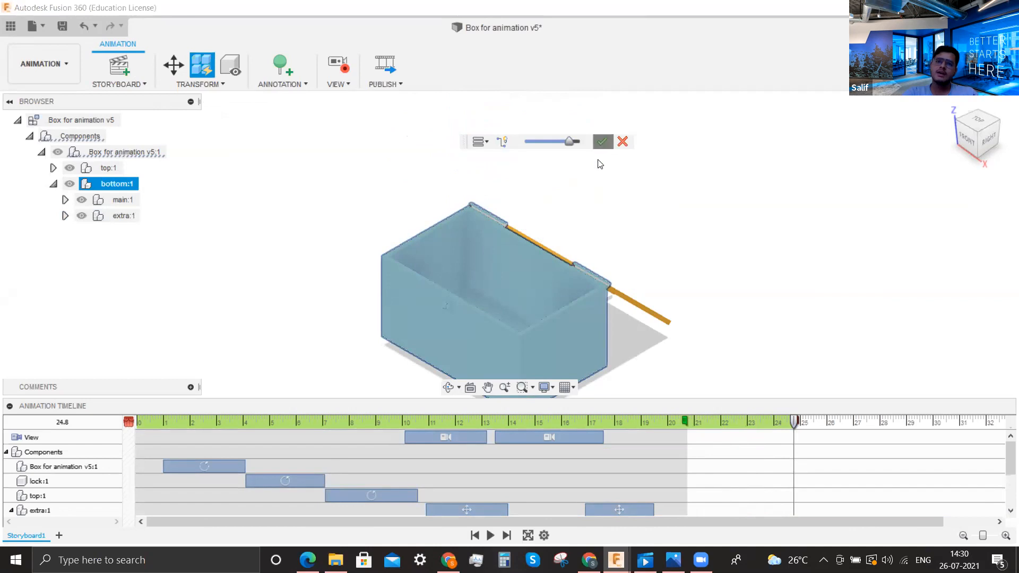
click(601, 141)
Record a camera view framing the exploded parts and retime it to run from about 18.3 to 21.7 seconds
click(487, 387)
drag(551, 279, 509, 357)
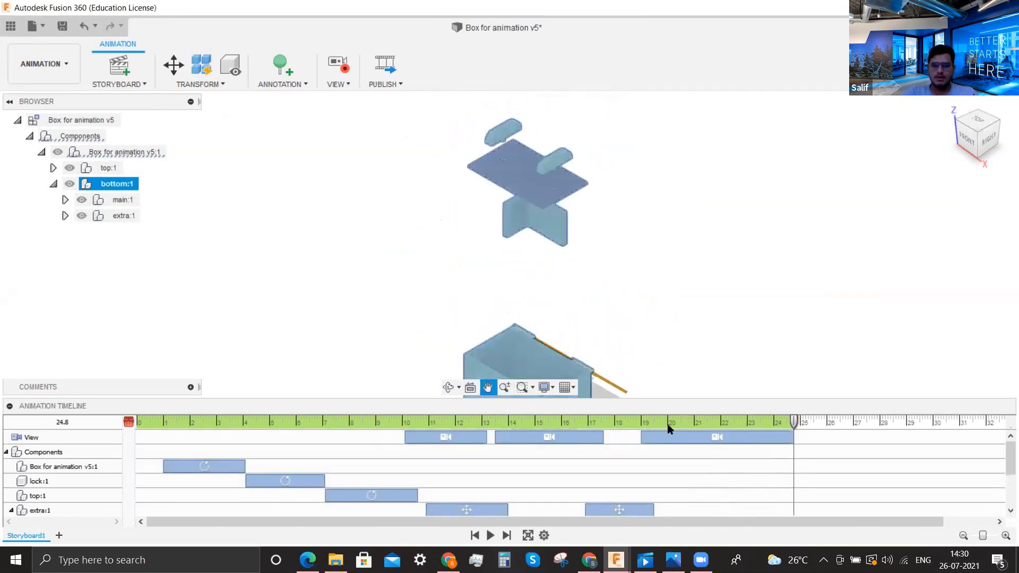
click(789, 439)
drag(790, 437, 712, 436)
Play the animation full screen from 17.1 seconds to the end, and exit full screen
click(588, 421)
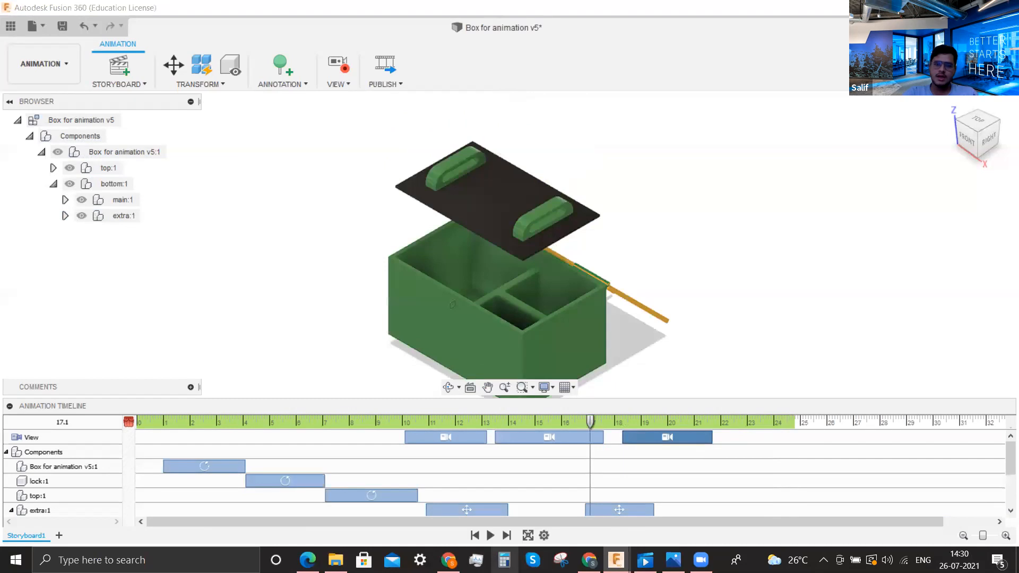
click(527, 534)
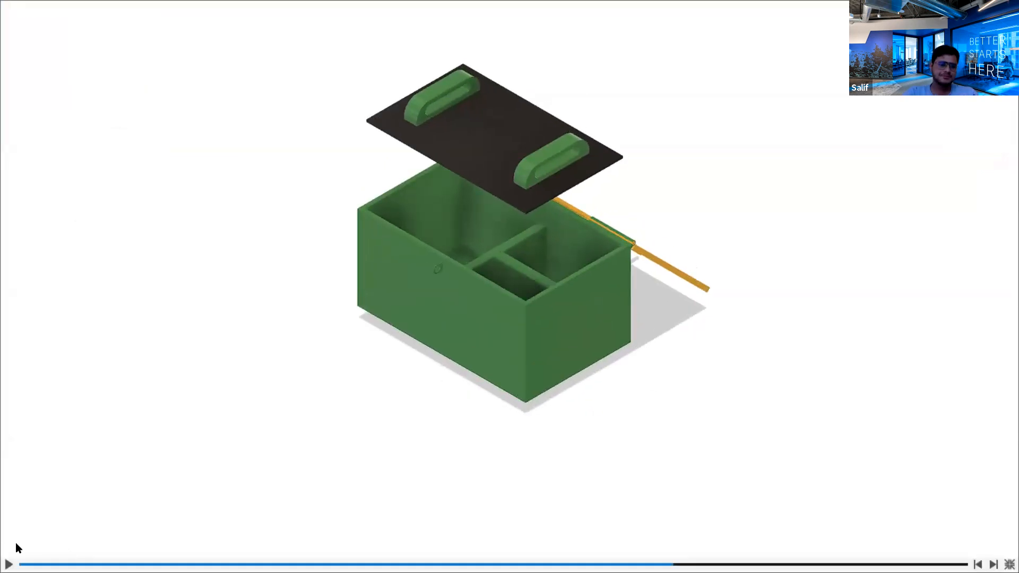
key(space)
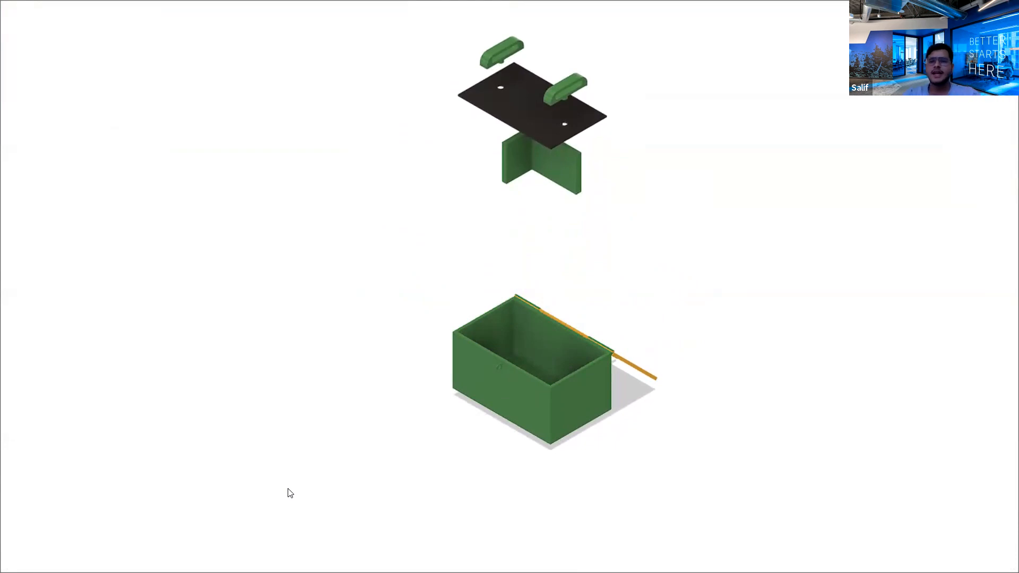
key(Escape)
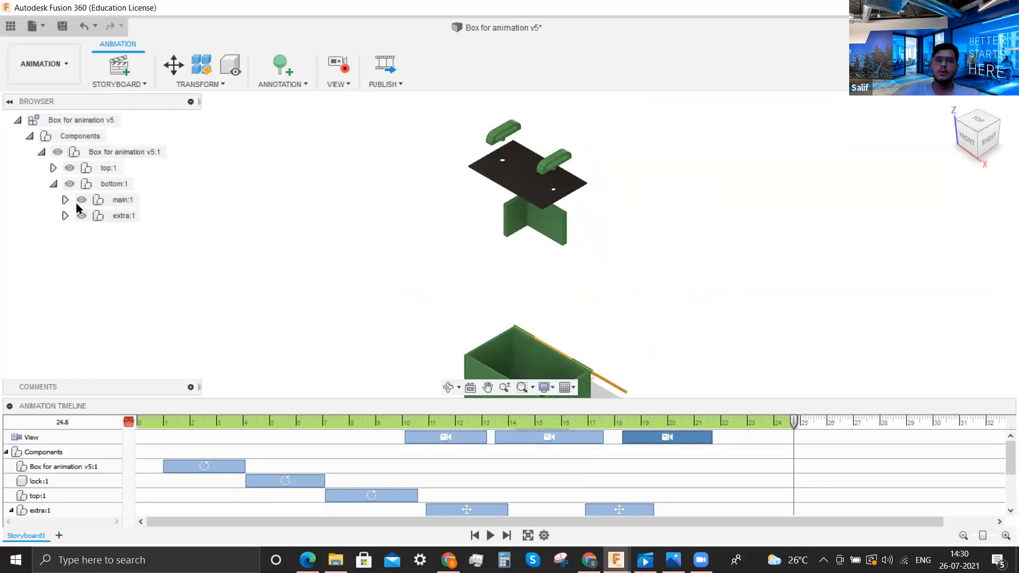
Expand the main:1 component to examine its parts
click(65, 200)
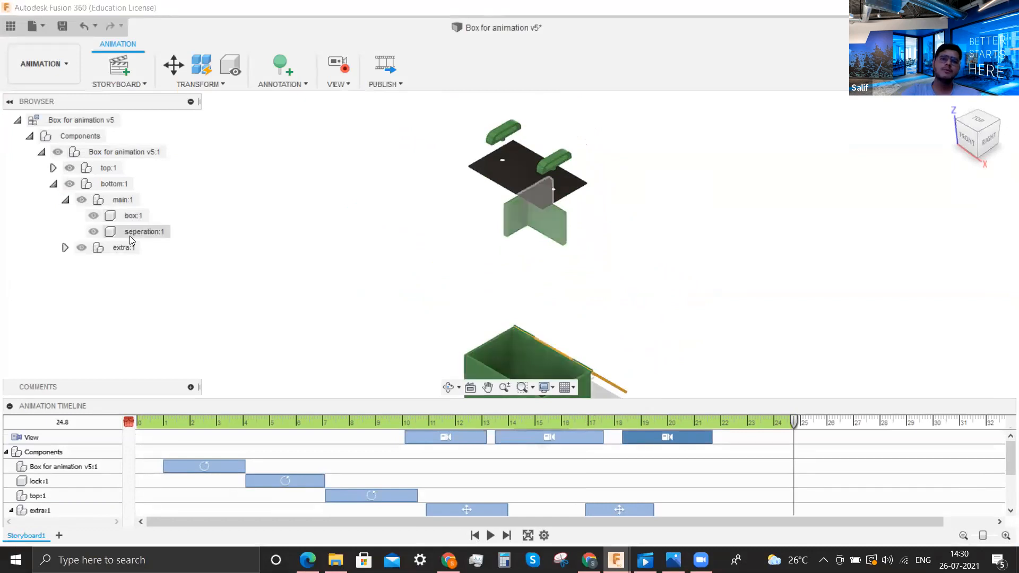
Examine the nested parts of the bottom component and their explode actions in the animation timeline
click(65, 248)
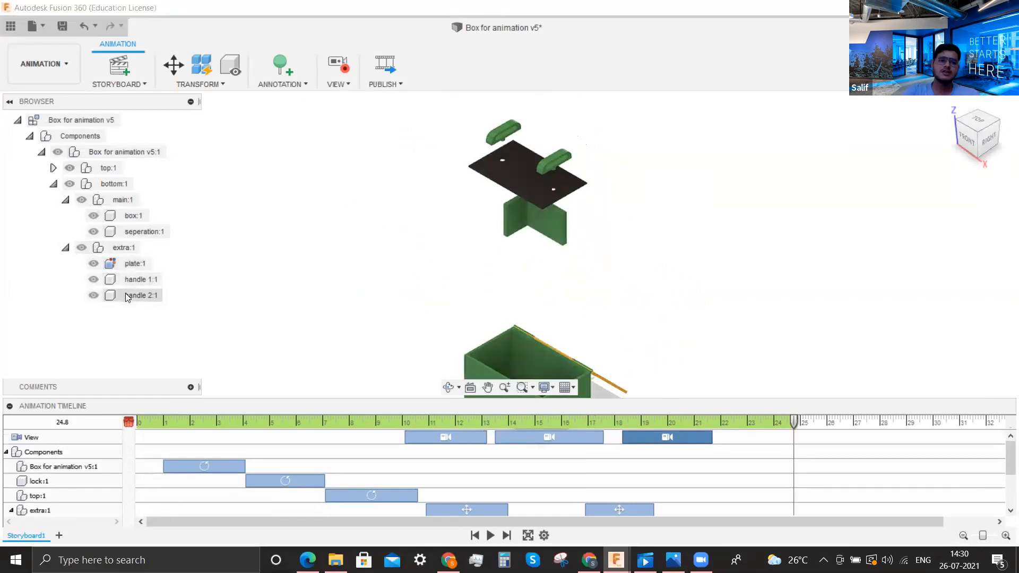
click(65, 247)
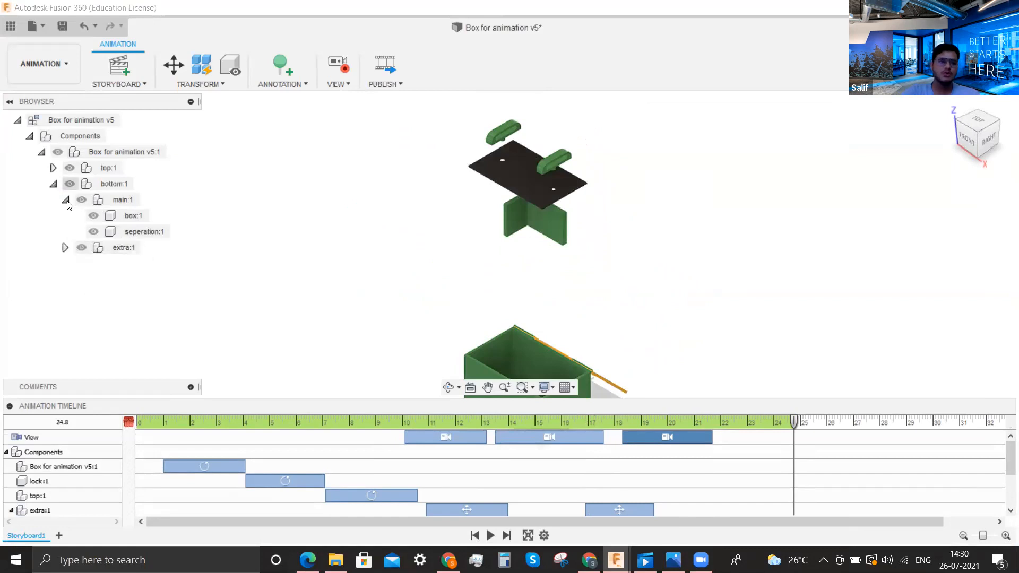
click(64, 200)
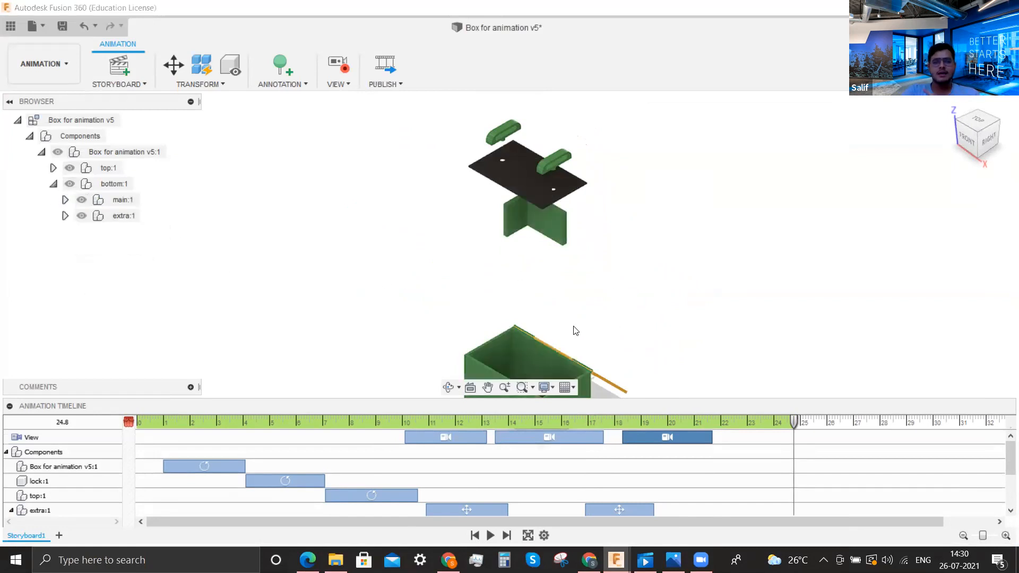
click(66, 200)
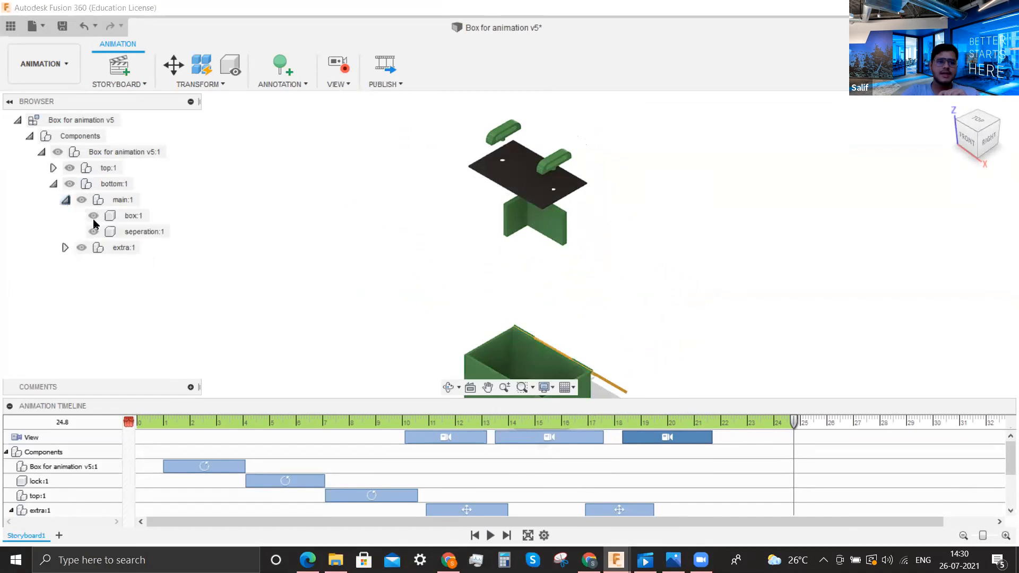
click(66, 201)
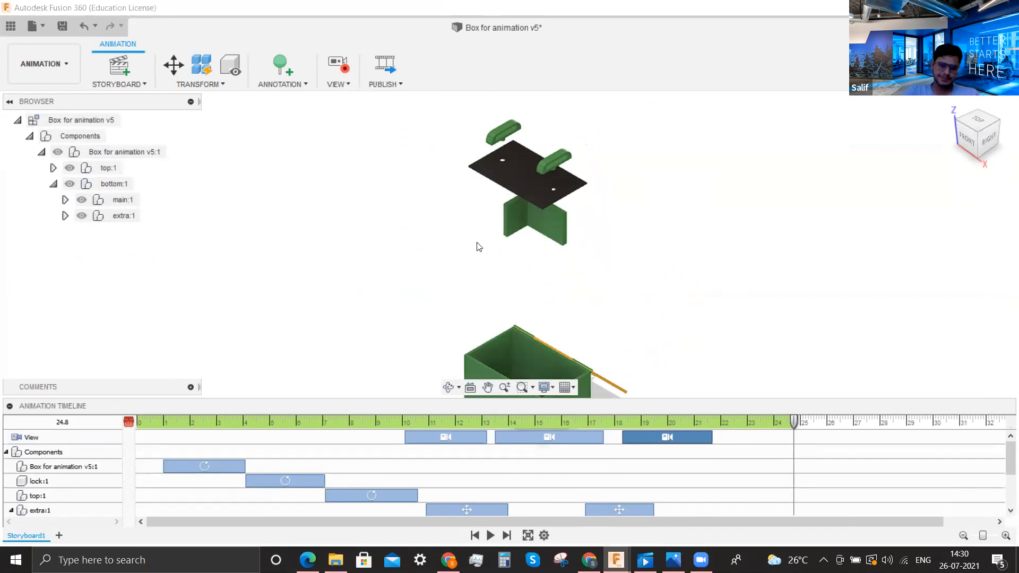
scroll(727, 472, down, 3)
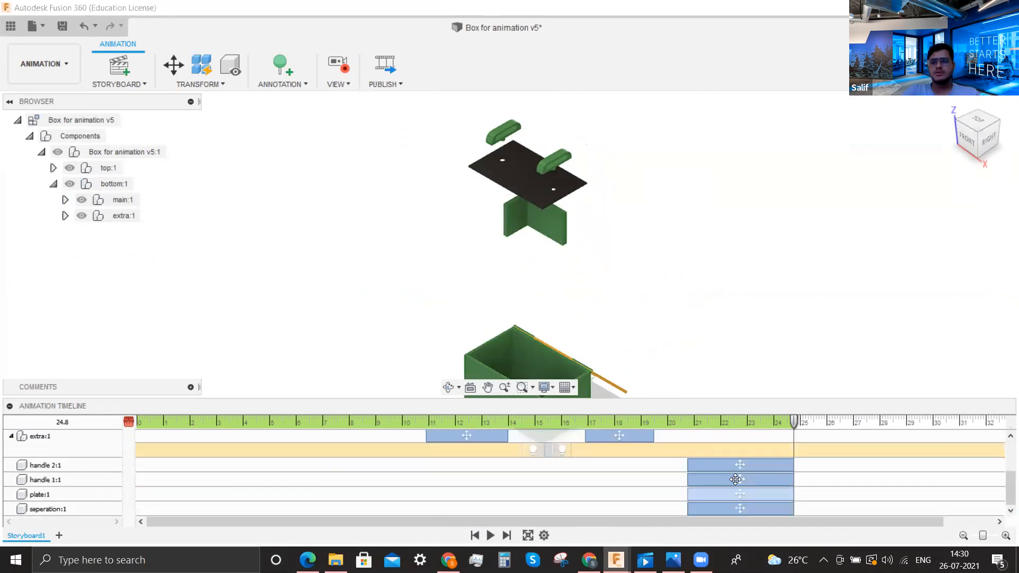
scroll(726, 470, up, 2)
scroll(727, 469, down, 2)
scroll(736, 484, up, 2)
scroll(737, 485, down, 2)
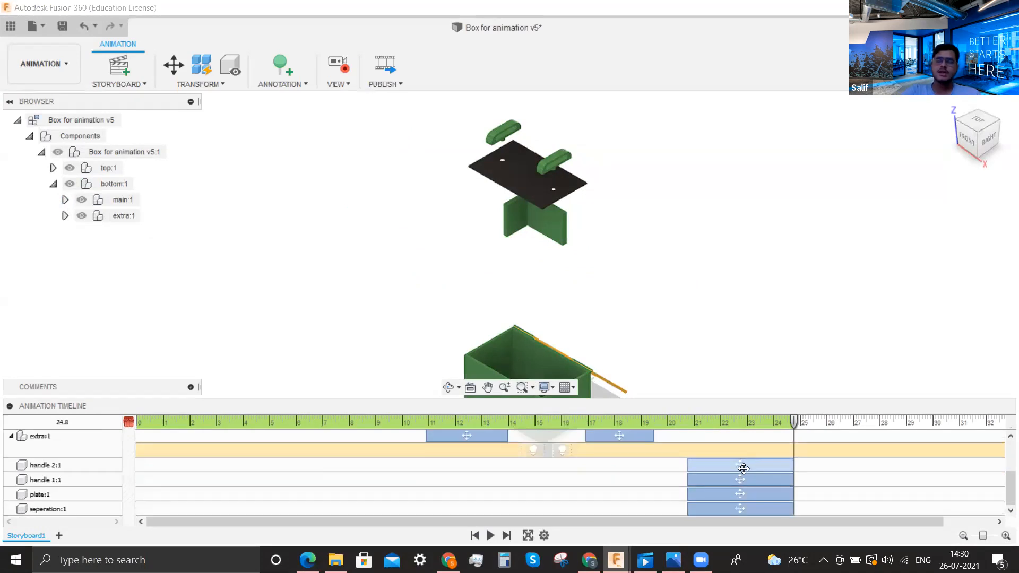
Delete the explode actions of handle 2, handle 1, plate and seperation from the animation timeline together
click(743, 468)
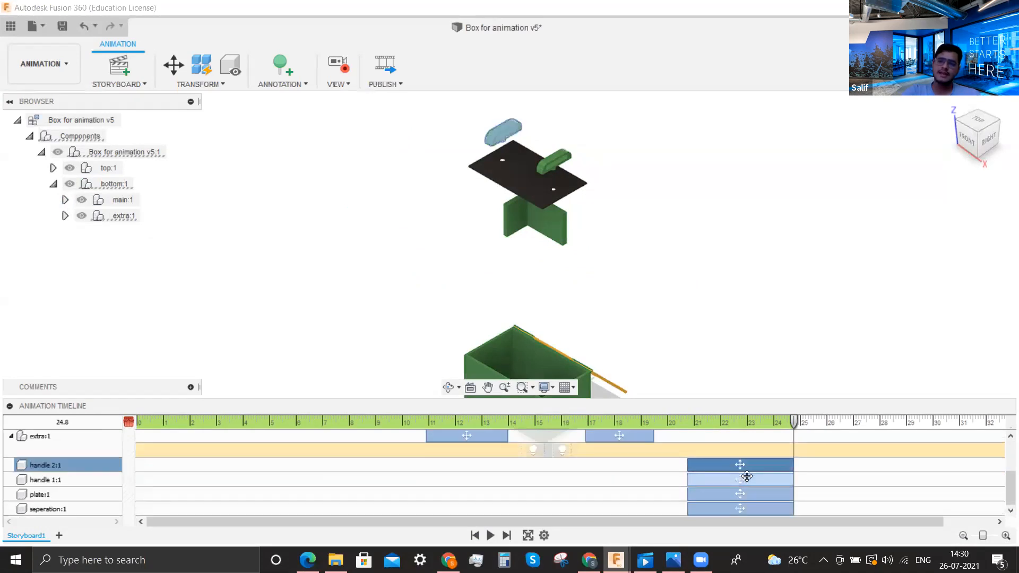
ctrl+click(741, 479)
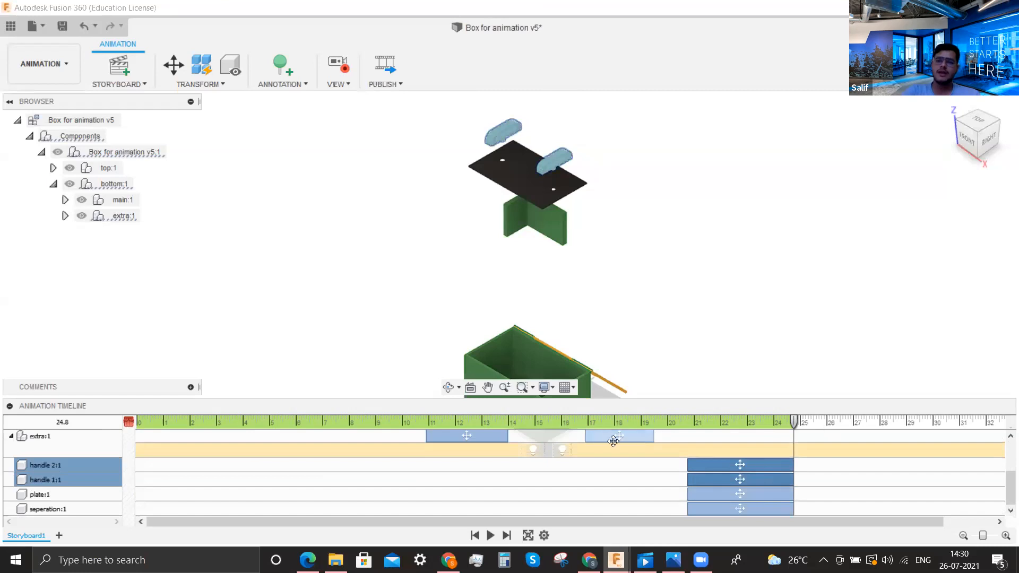
click(615, 435)
click(740, 465)
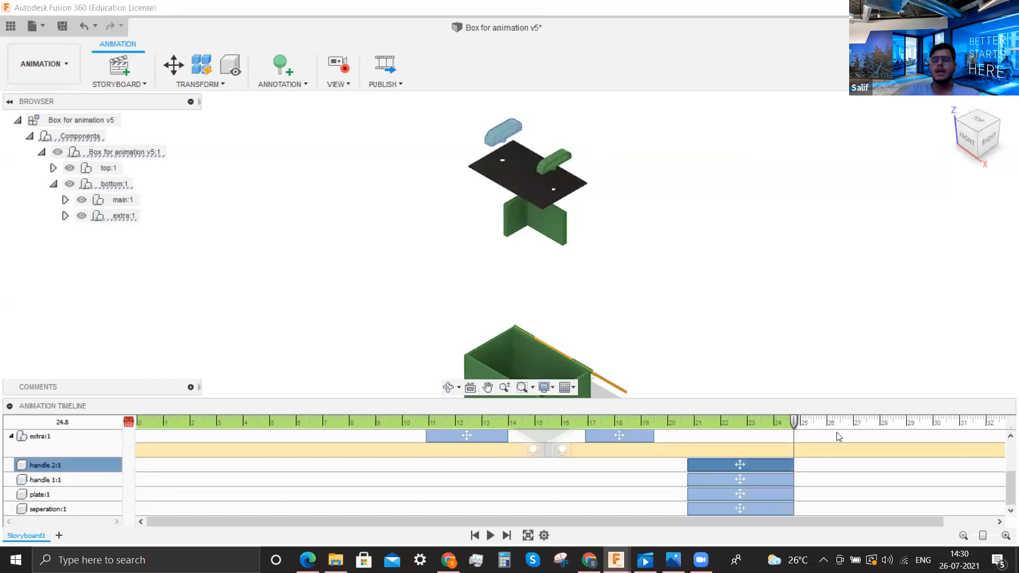
right_click(725, 466)
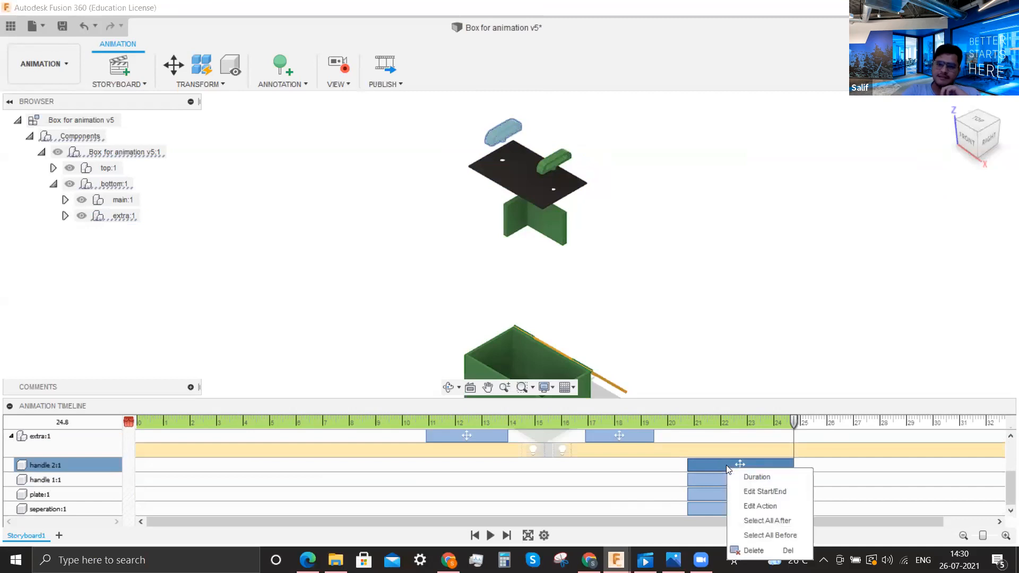
click(775, 520)
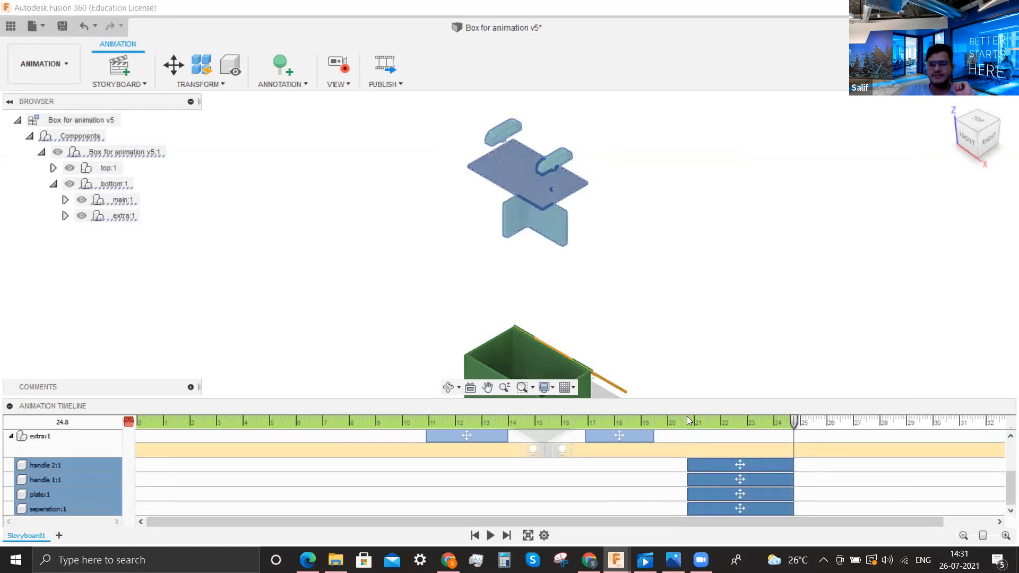
right_click(737, 488)
click(763, 478)
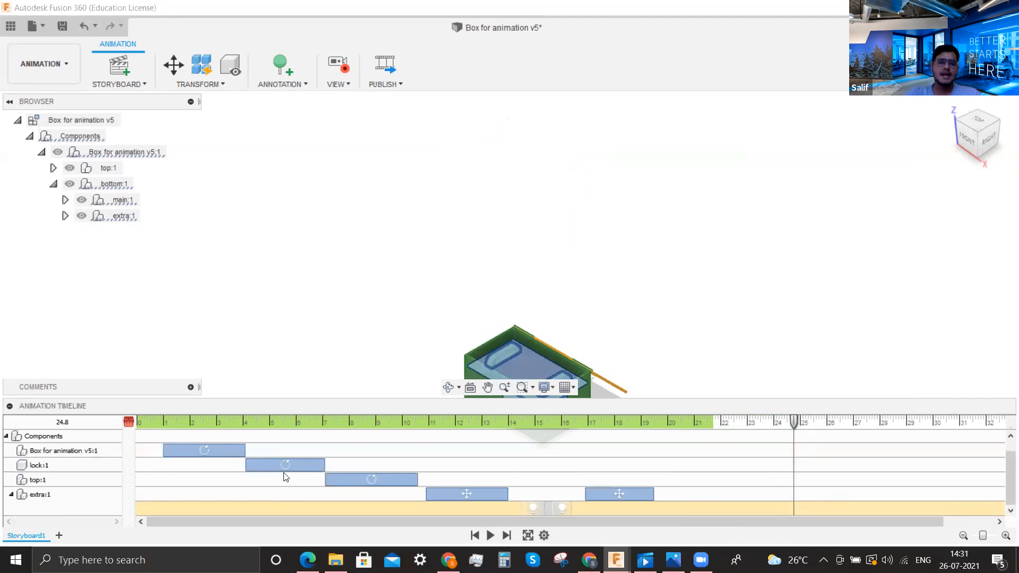
Shift the lock action and every action after it together so that the lock action starts at about 4.9 seconds
click(206, 422)
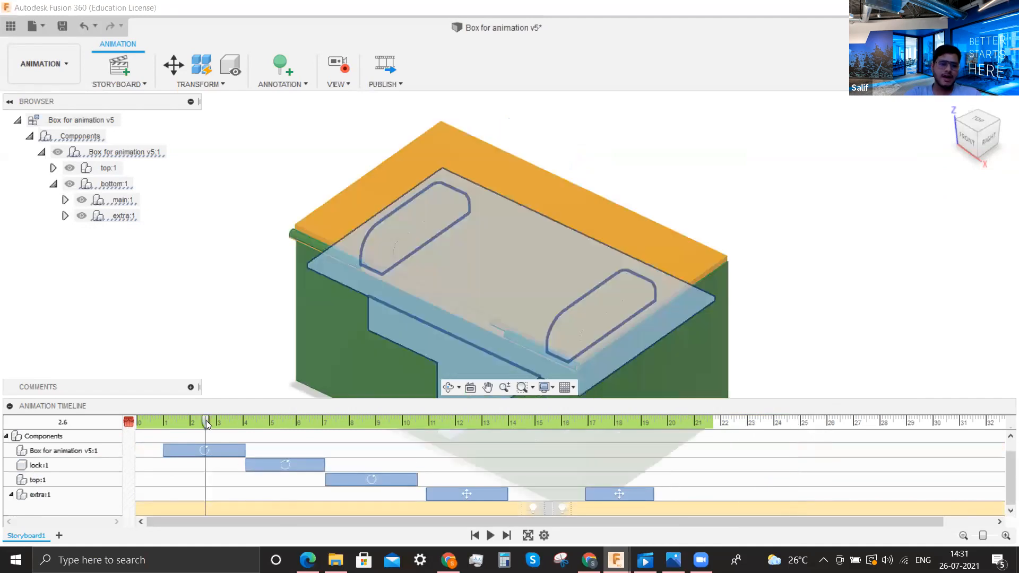
click(177, 423)
drag(173, 420, 270, 411)
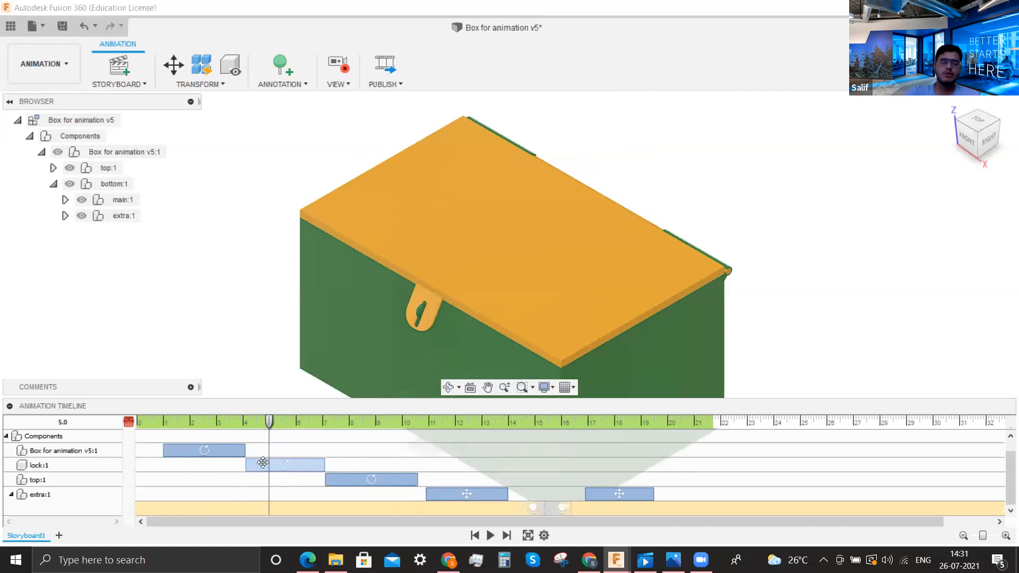
drag(286, 460, 296, 463)
key(ctrl+z)
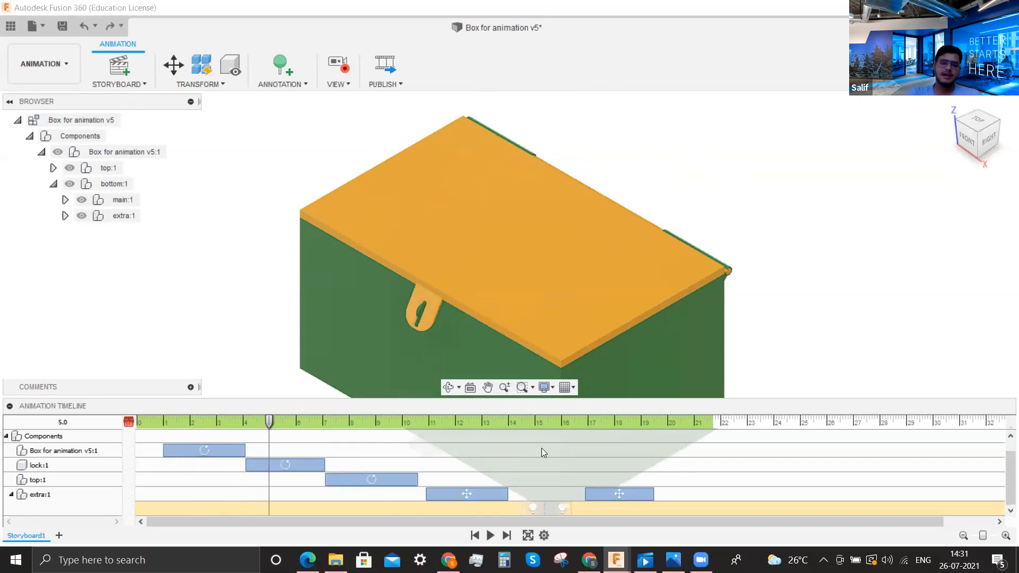
right_click(276, 464)
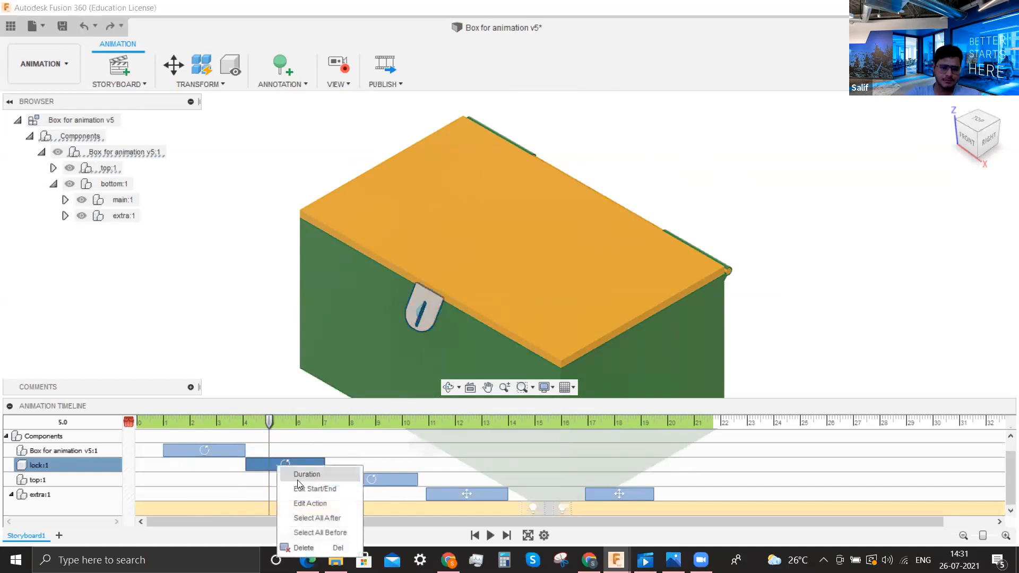
click(322, 519)
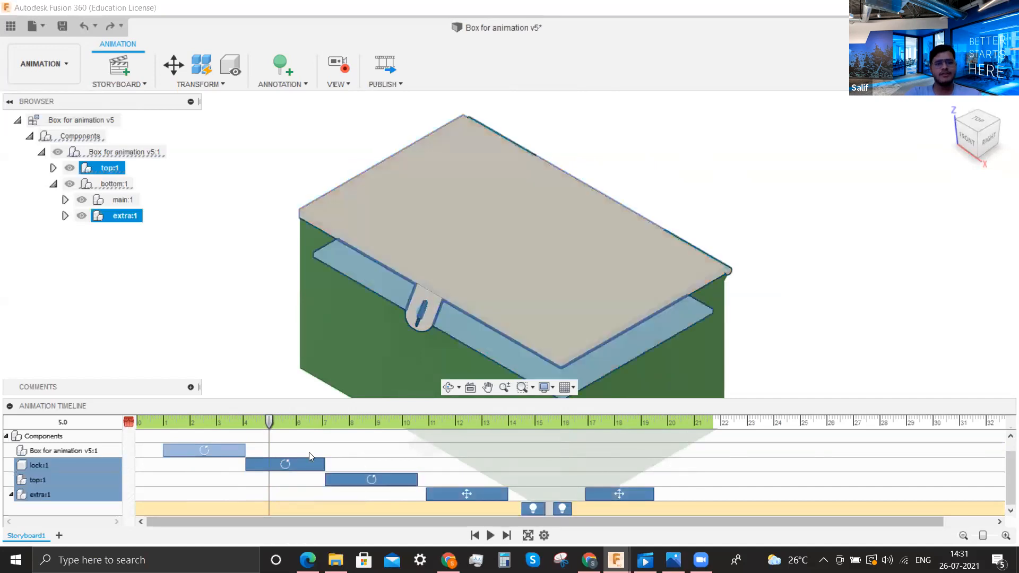
drag(293, 461, 340, 462)
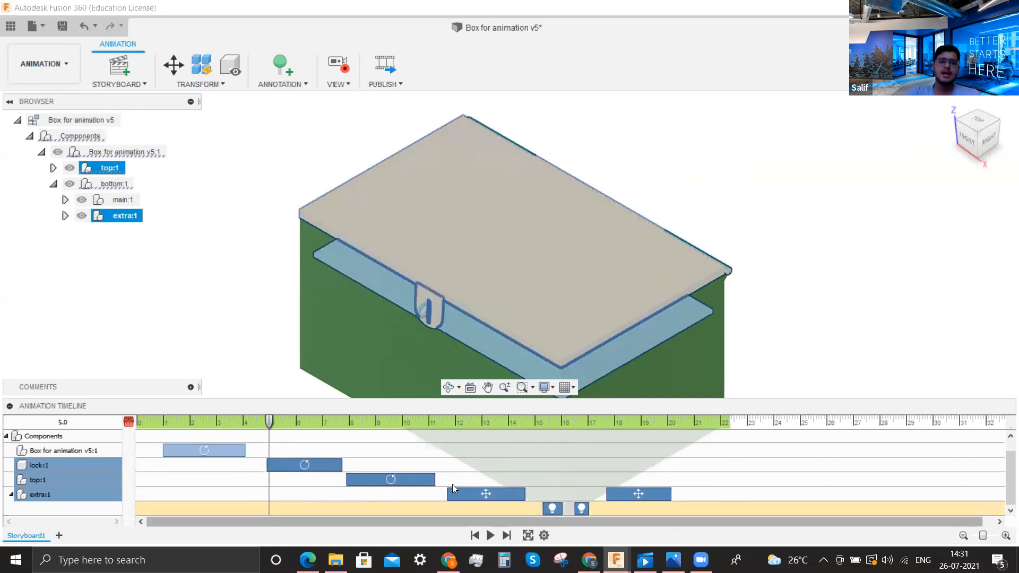
Set the lock action's end time to 8 seconds and move the top action to start right after it
double_click(323, 464)
click(418, 446)
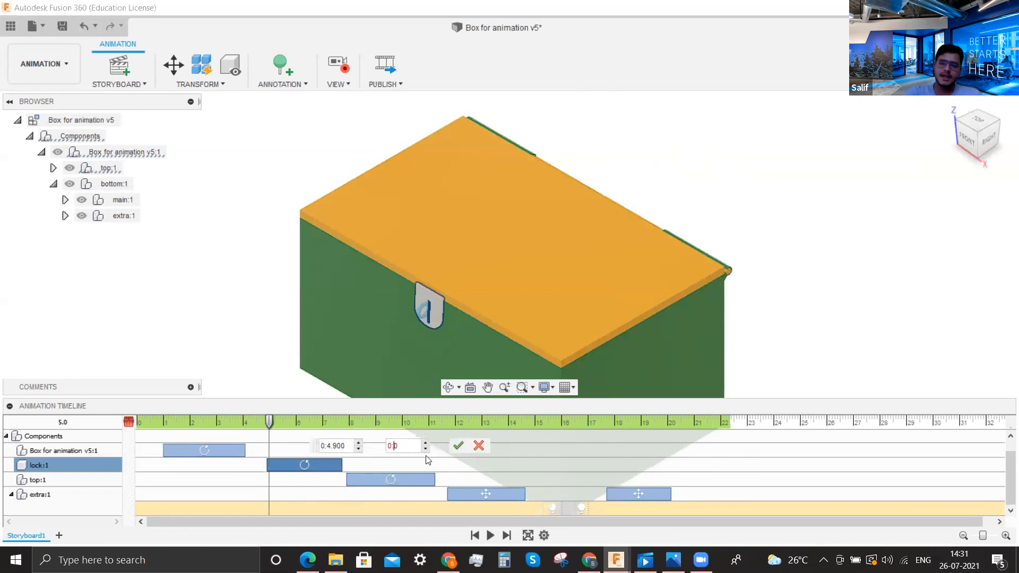
text(.8)
key(Return)
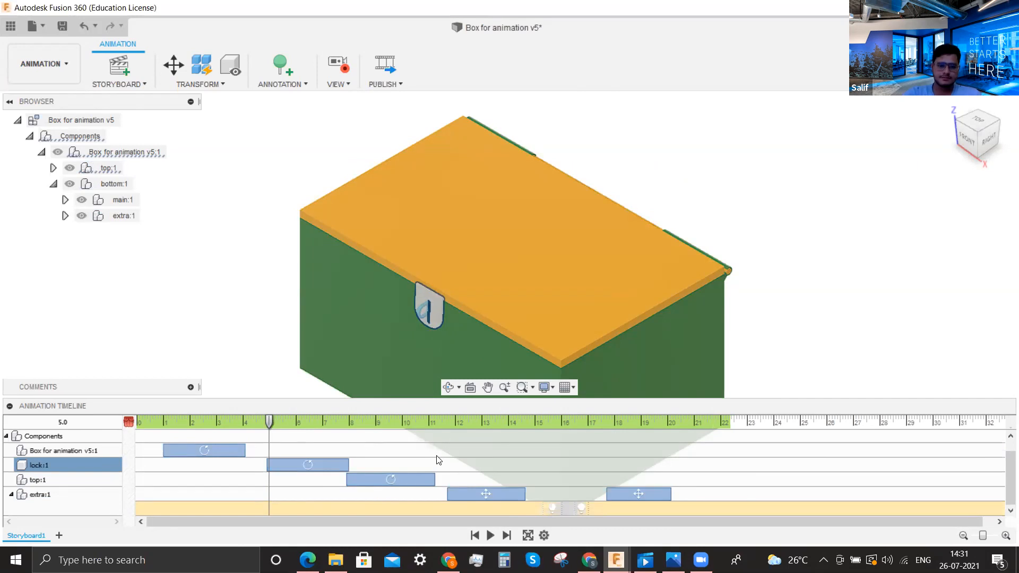
drag(359, 475, 362, 475)
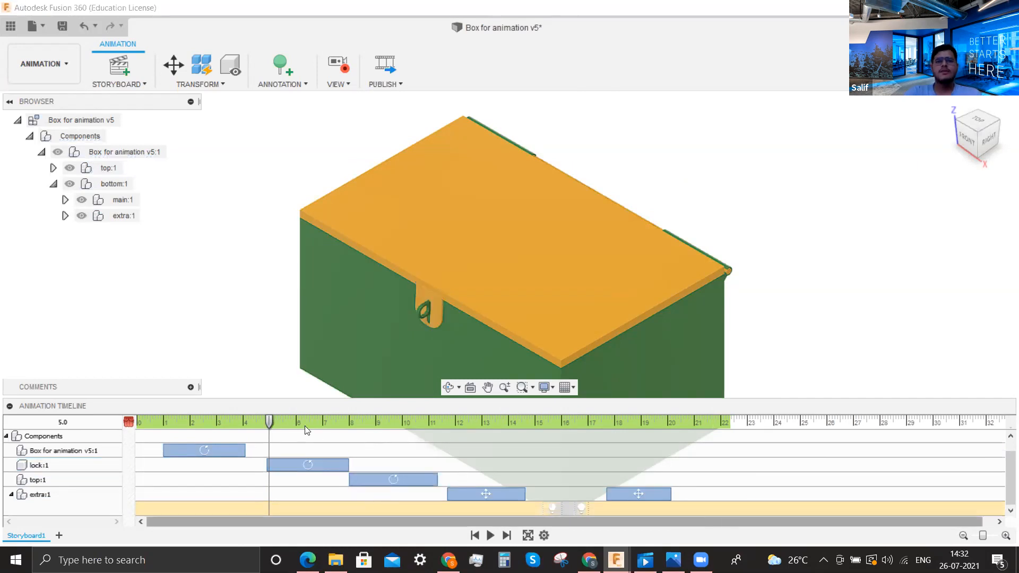
mouse_move(270, 420)
mouse_down()
mouse_move(227, 421)
mouse_move(274, 420)
mouse_up()
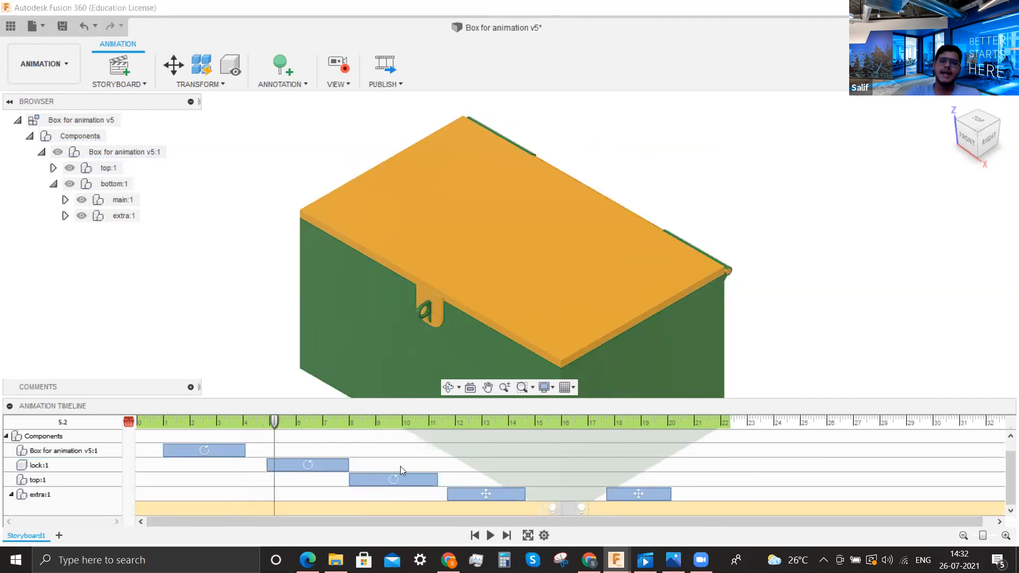
click(327, 461)
right_click(333, 464)
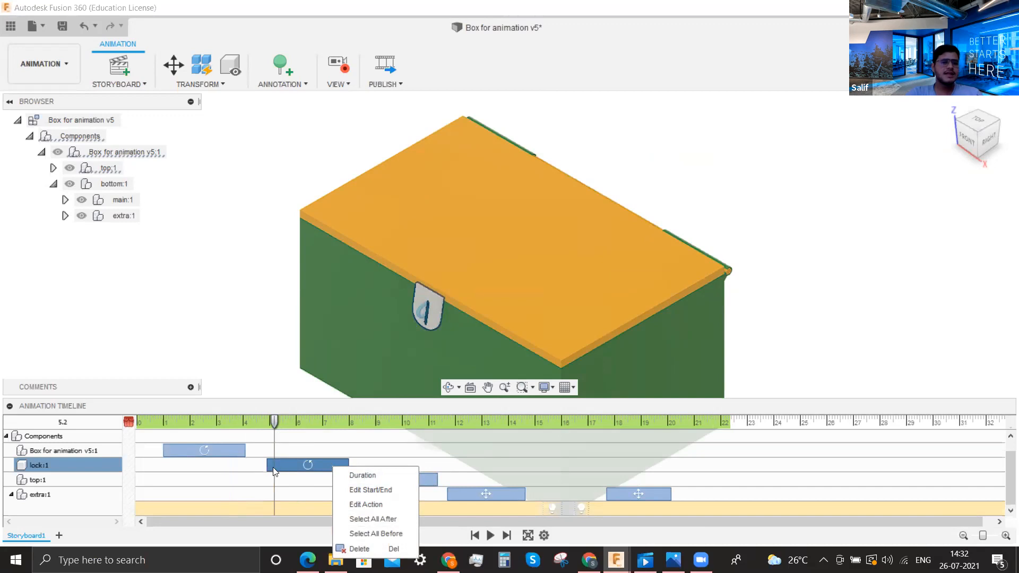
click(246, 344)
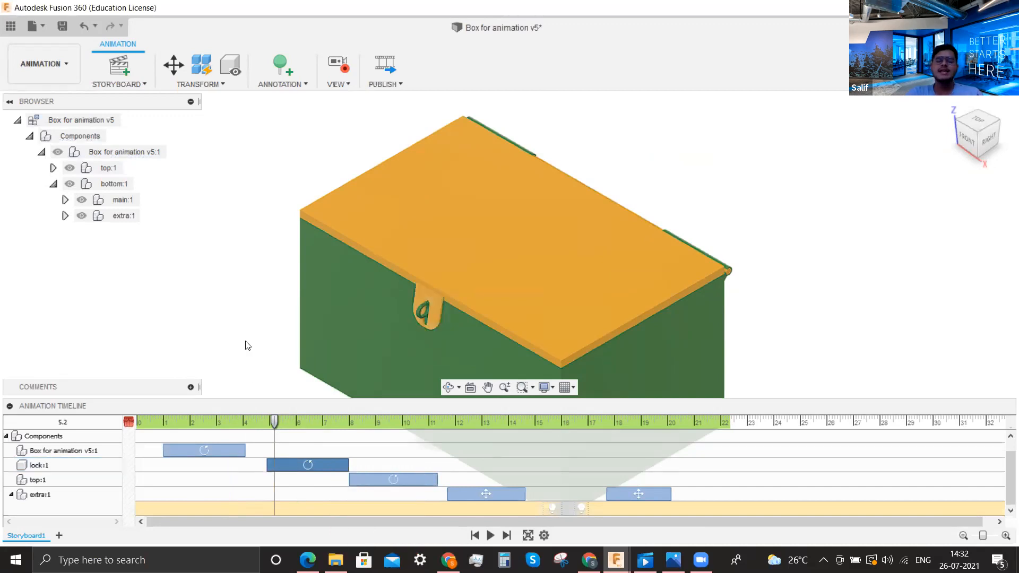
Place the playhead at 25.4 seconds and auto-explode all levels of the bottom component
drag(491, 419, 675, 444)
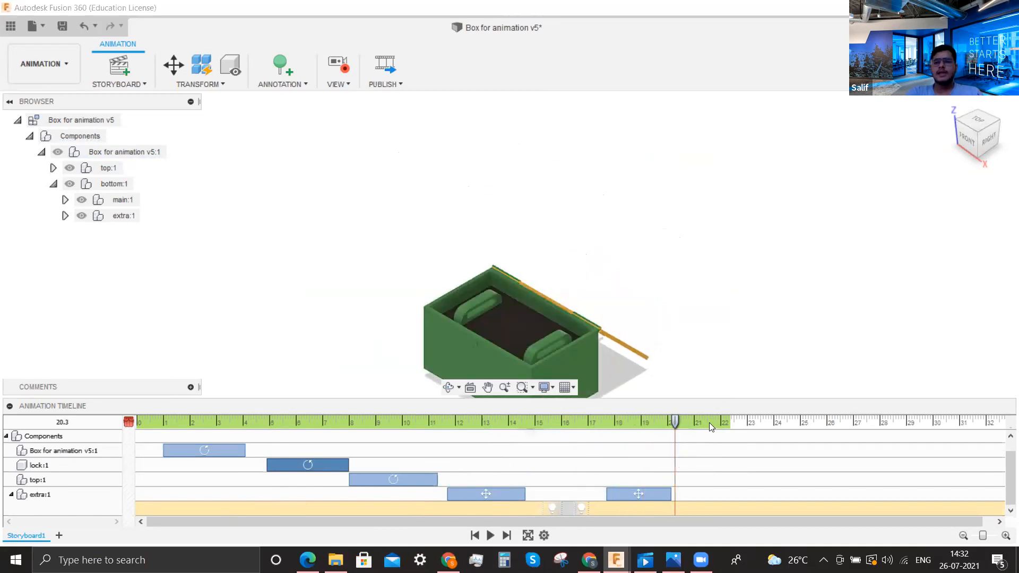
click(733, 421)
click(789, 421)
click(810, 421)
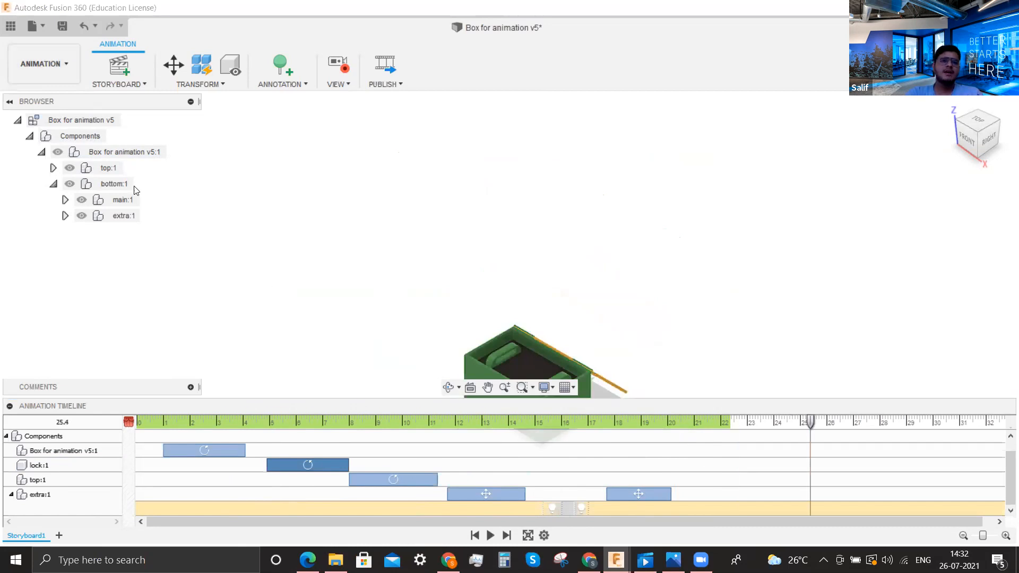
click(115, 183)
click(199, 83)
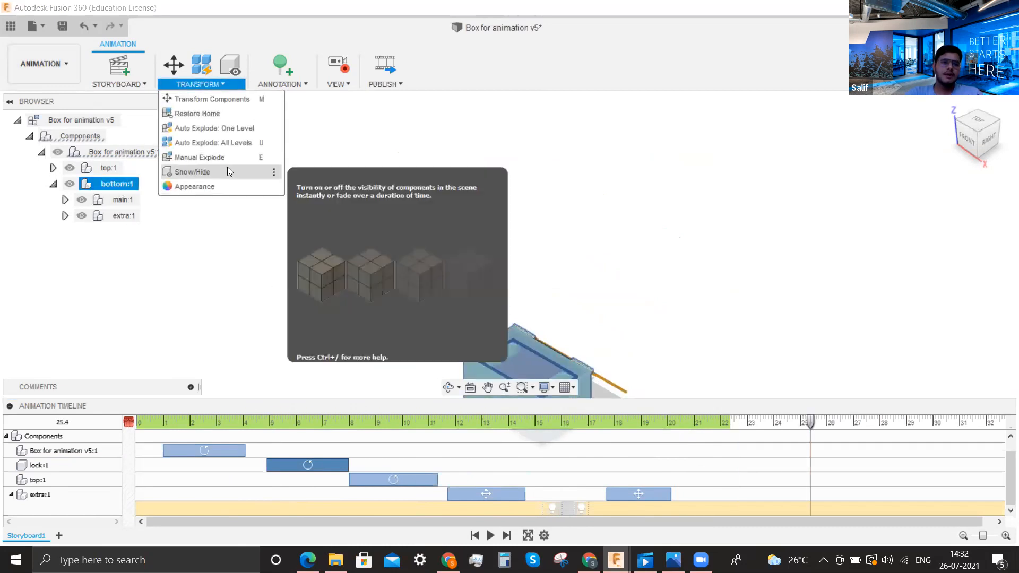
click(230, 143)
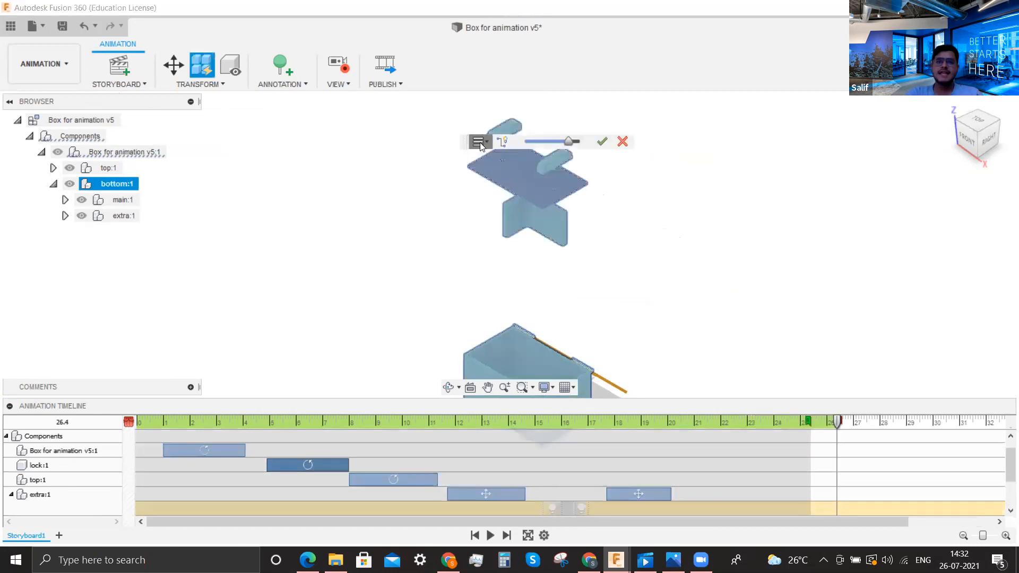
Switch the bottom component's explosion to sequential and make it start at about 25 seconds
click(478, 142)
click(504, 175)
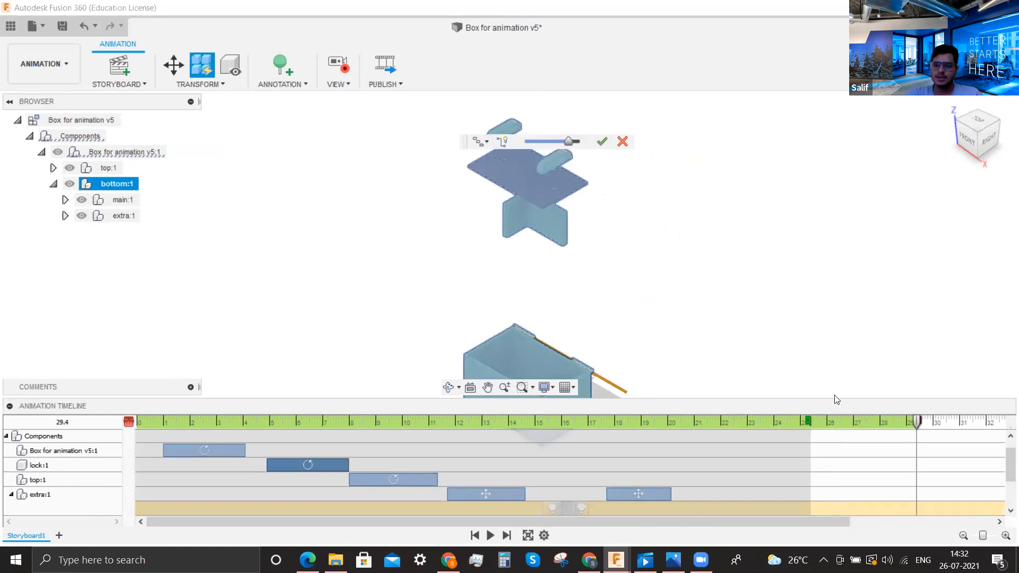
drag(806, 421, 802, 423)
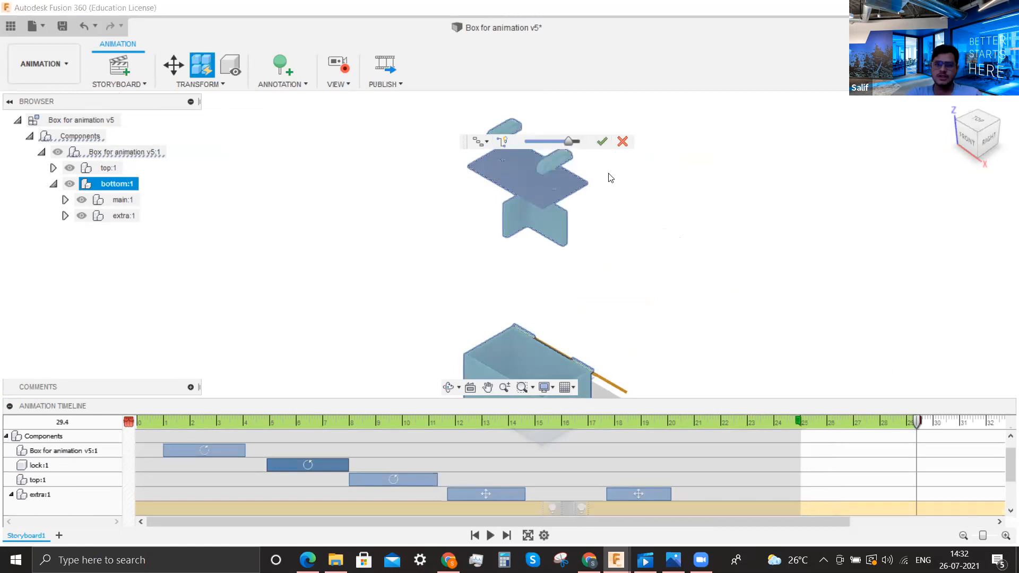
click(602, 141)
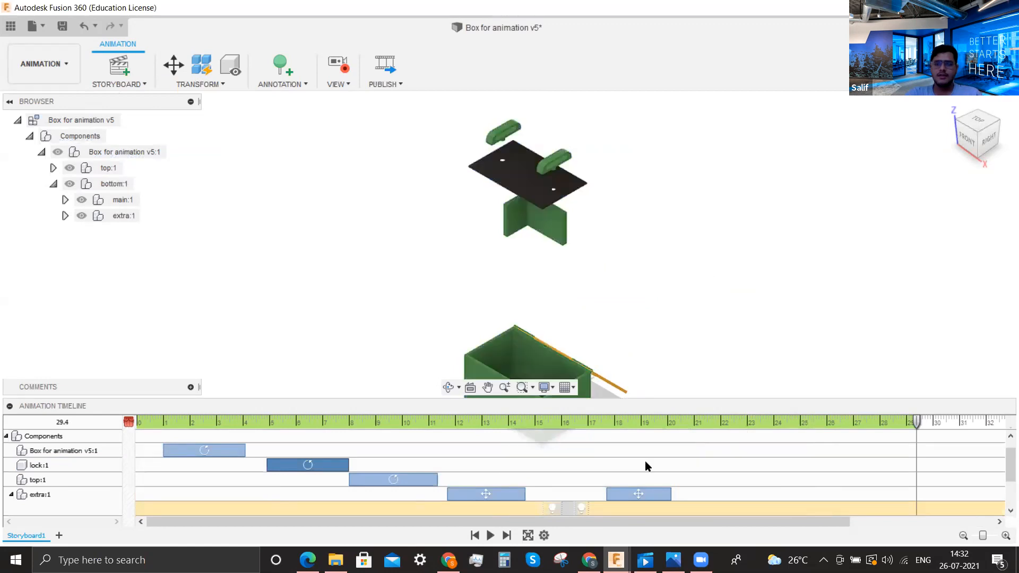
View the animation scene in the full-size viewer and check the bottom component's explode actions in the timeline
click(528, 535)
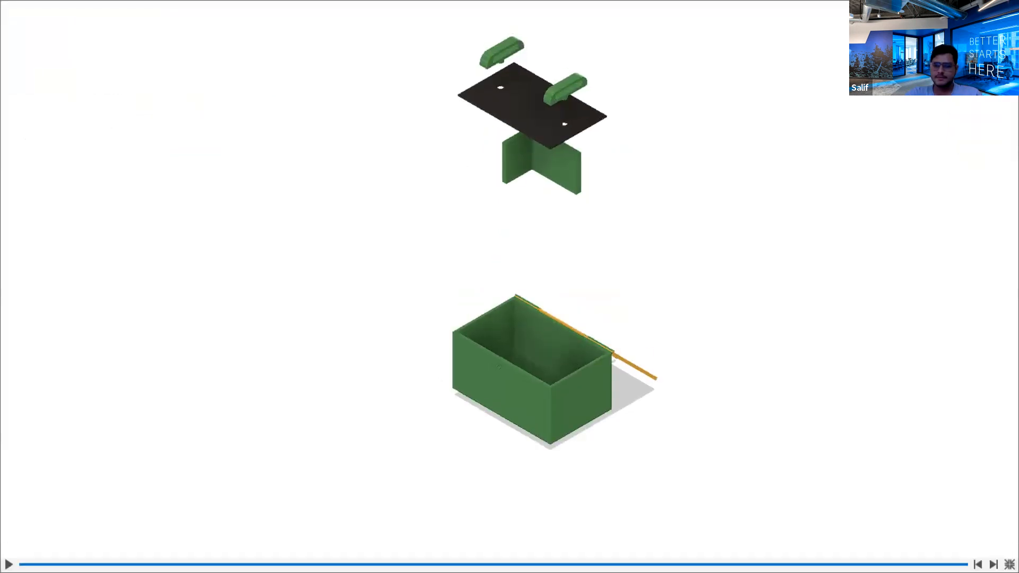
click(211, 451)
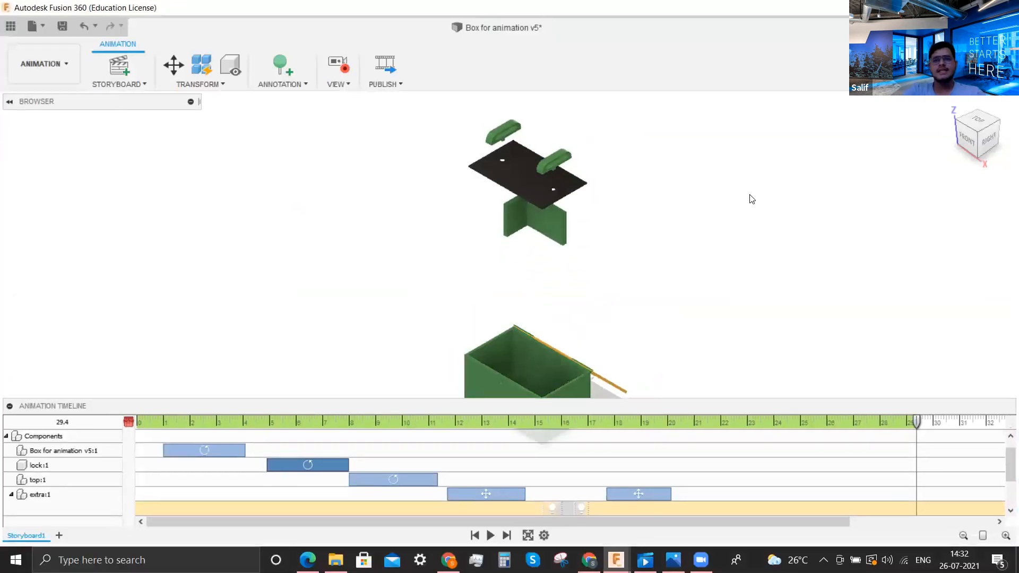
scroll(818, 455, down, 3)
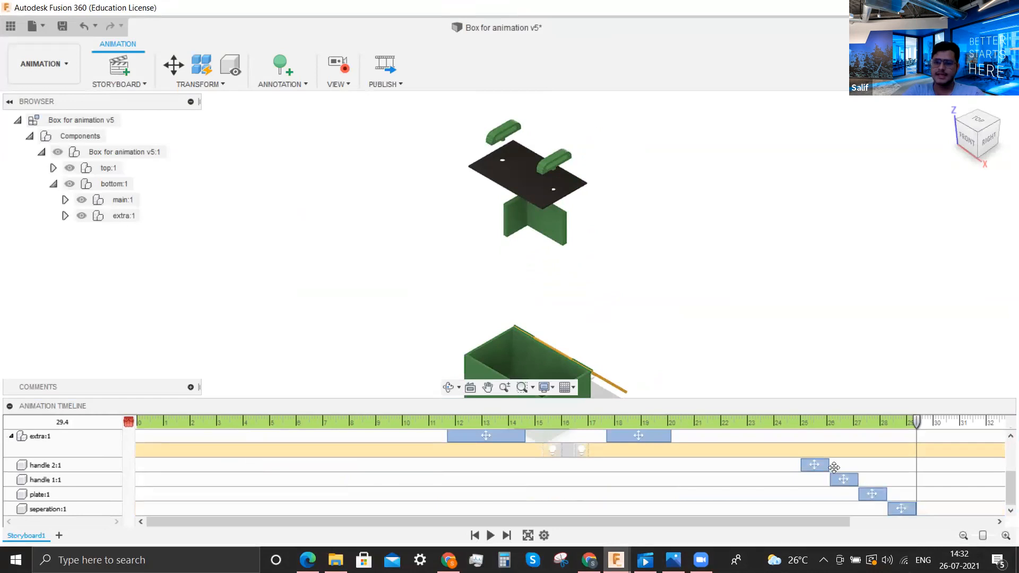
Delete the explode actions of both handles, the plate and the separation from the animation timeline
click(811, 464)
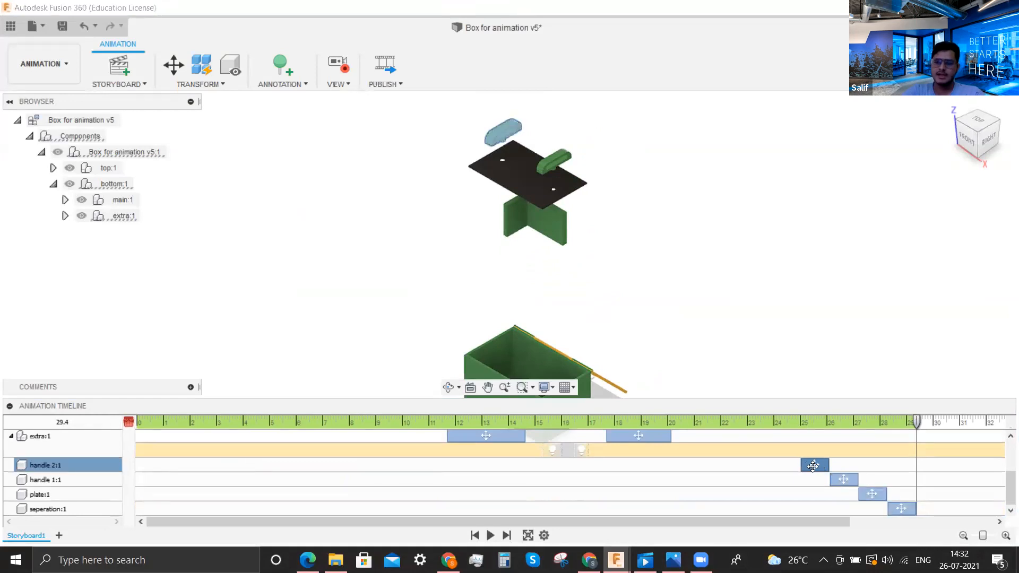
right_click(815, 470)
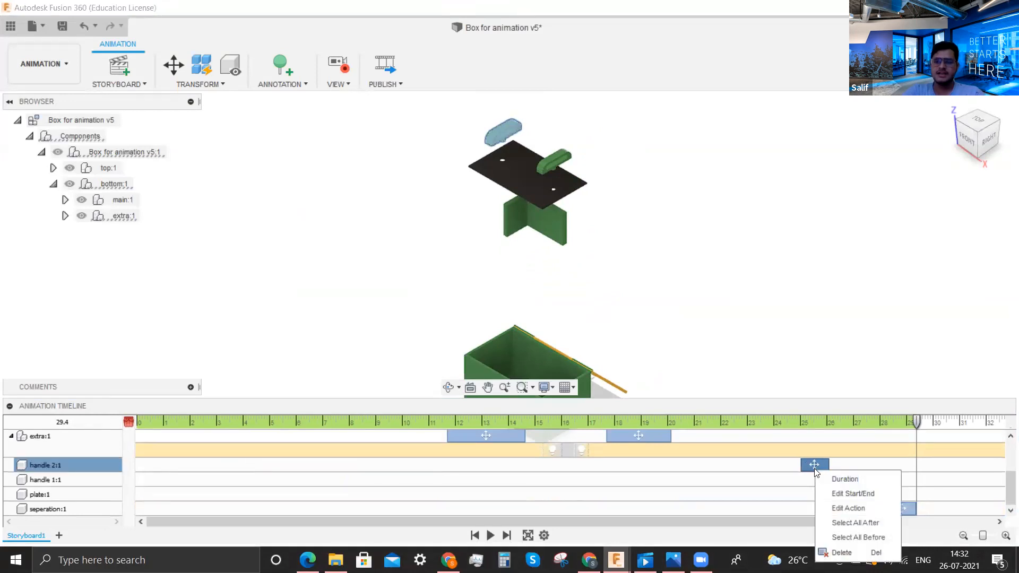
click(868, 523)
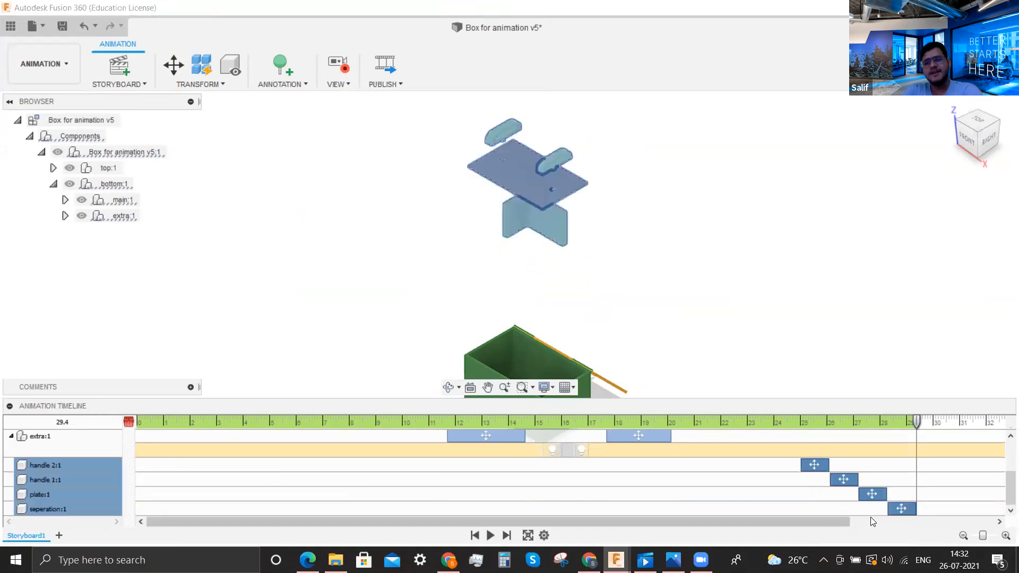
key(Delete)
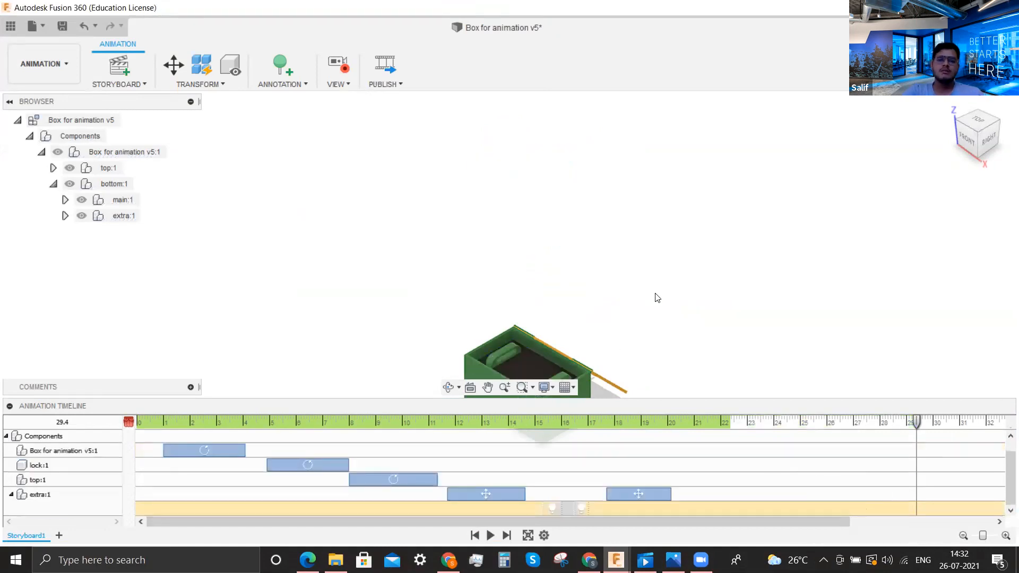
click(133, 152)
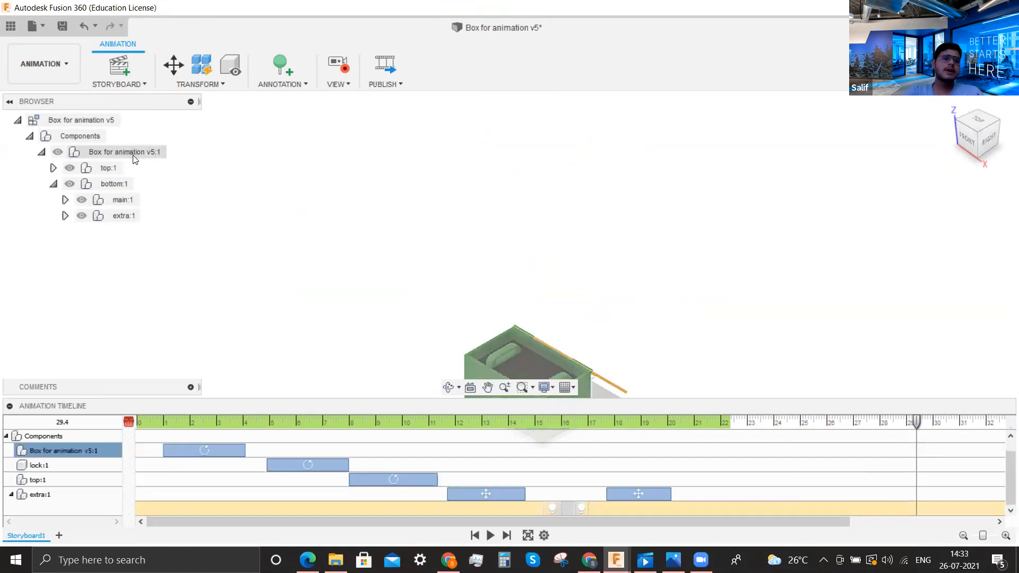
click(132, 151)
click(227, 194)
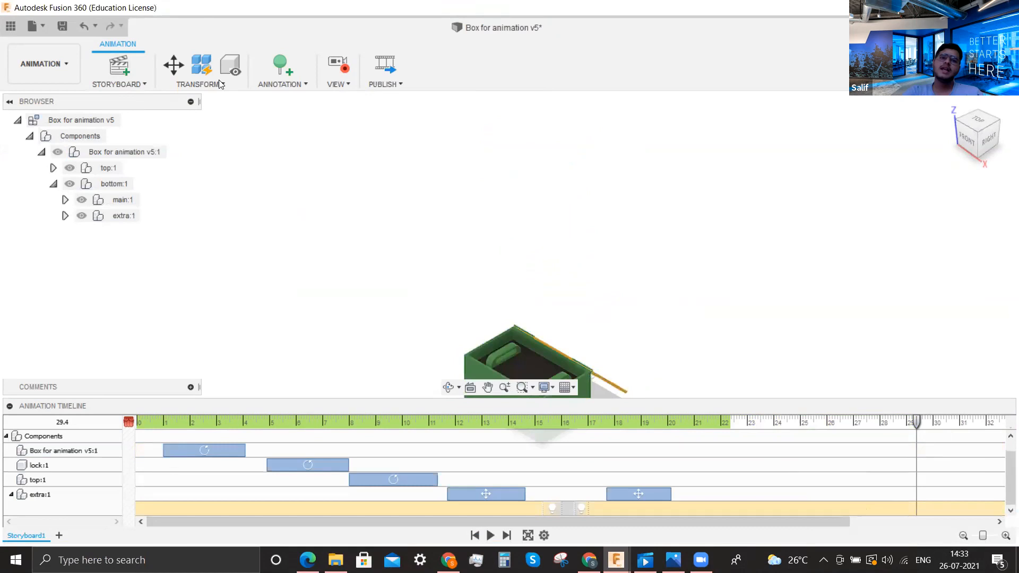
click(218, 84)
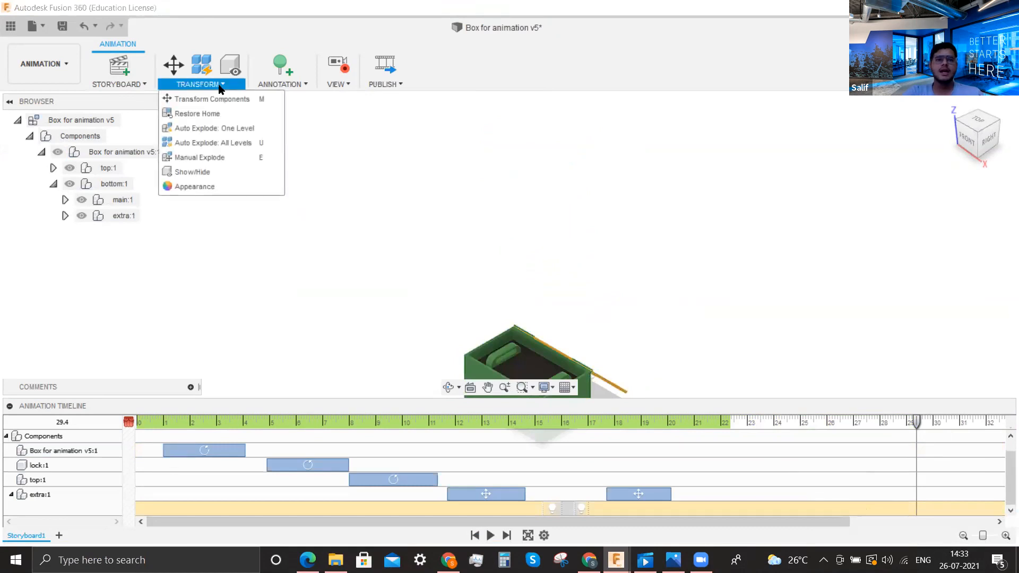
click(347, 203)
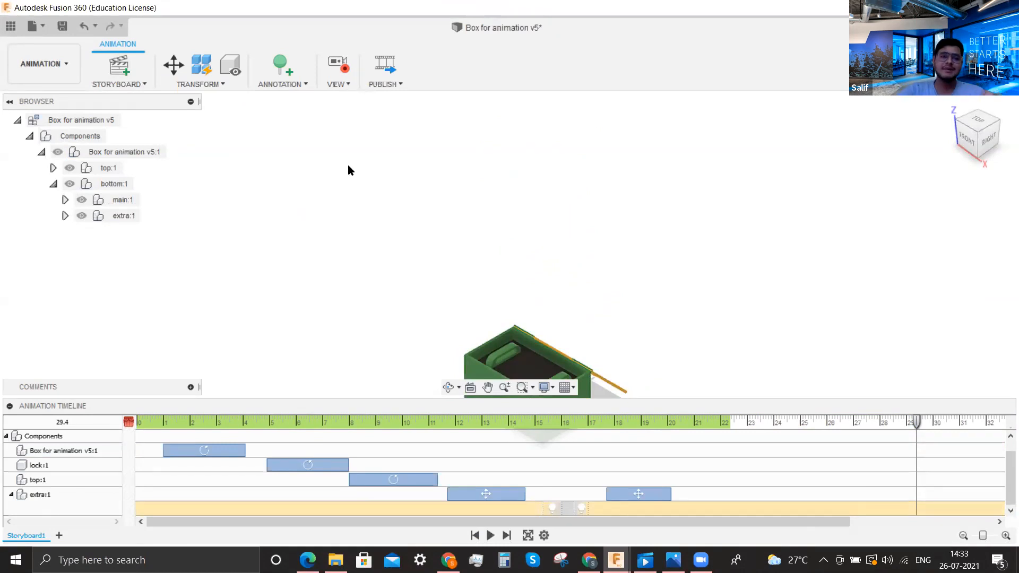
click(172, 83)
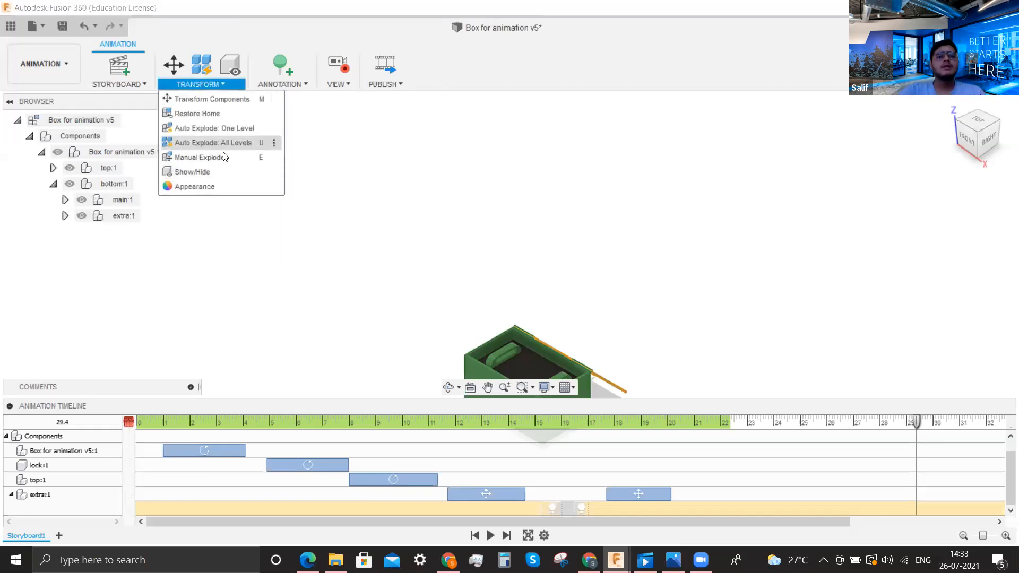
click(581, 233)
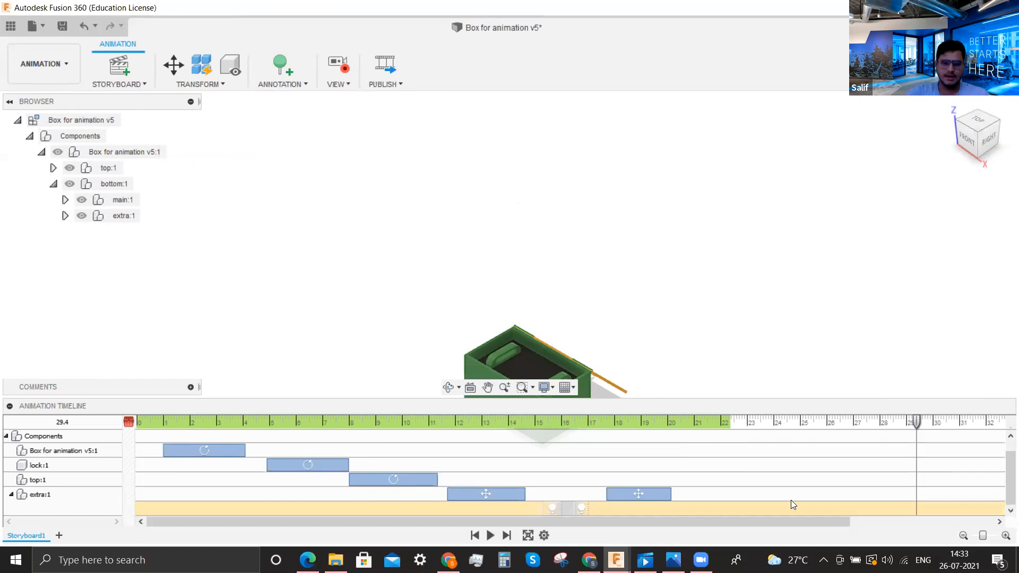
Place the playhead at 25 seconds and bring the scene back to the home view
click(799, 427)
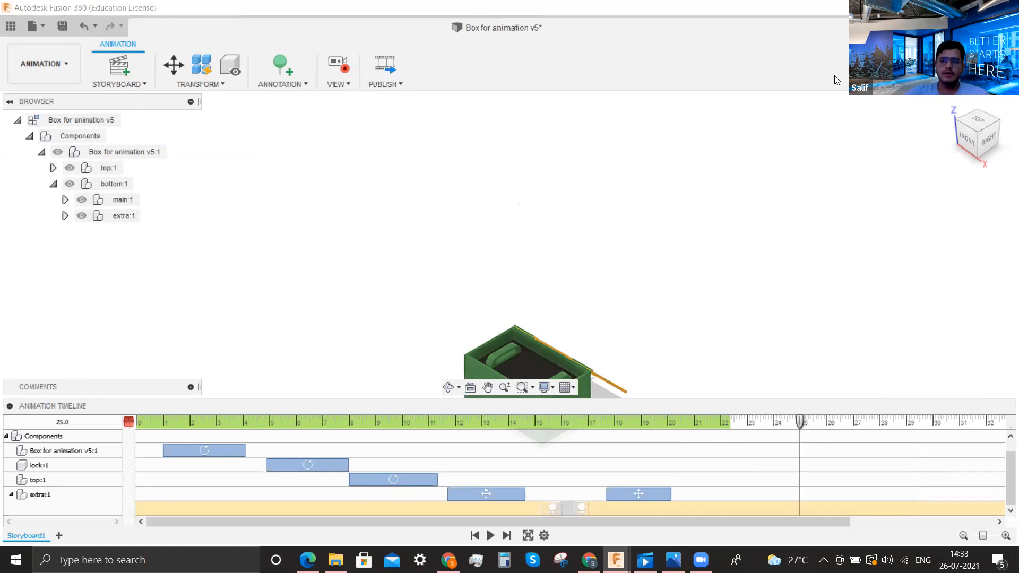
click(945, 111)
Try a manual explode of the plate and handles along the X direction with an increased explosion scale, and undo it
click(200, 84)
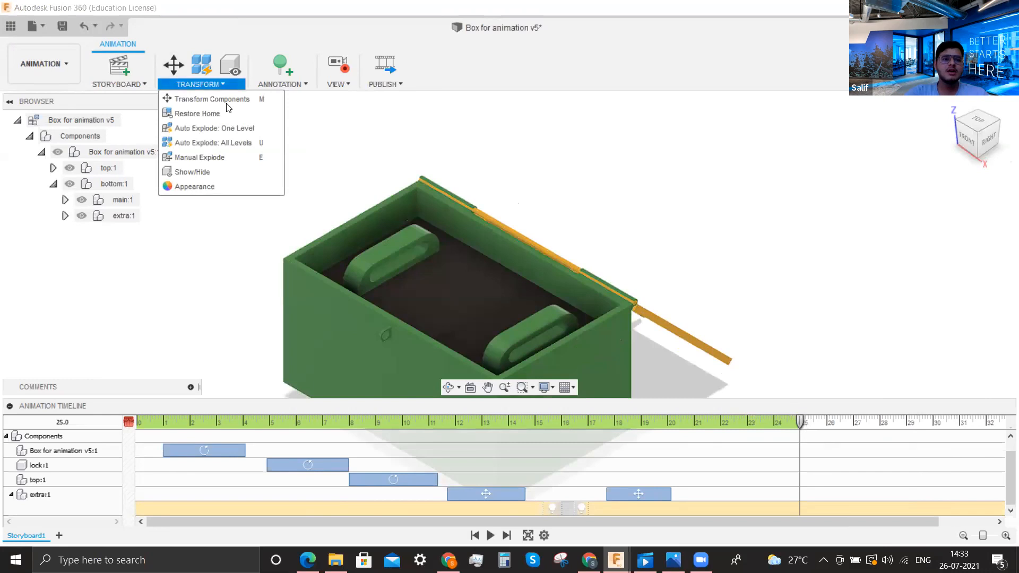
click(235, 157)
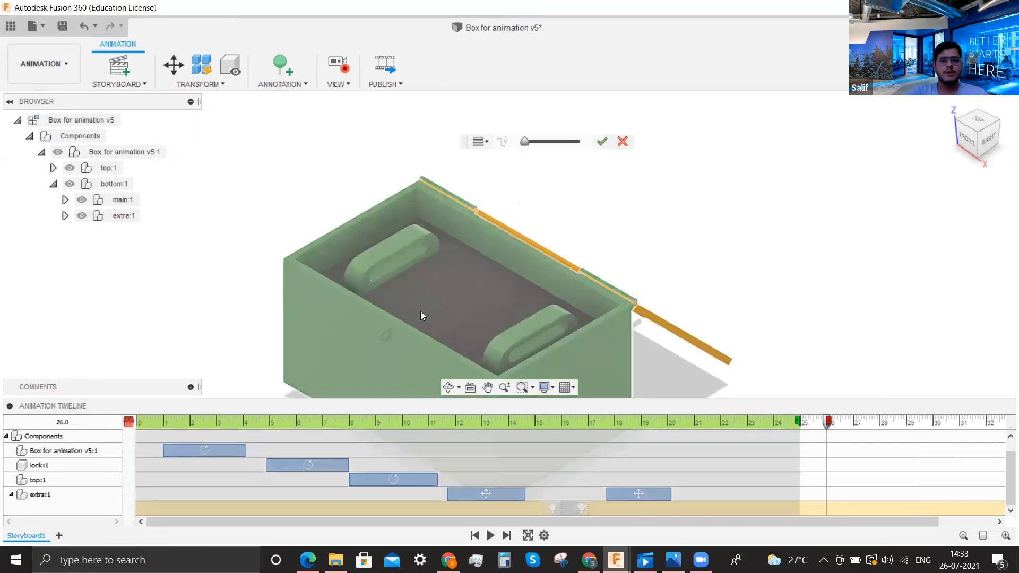
click(424, 291)
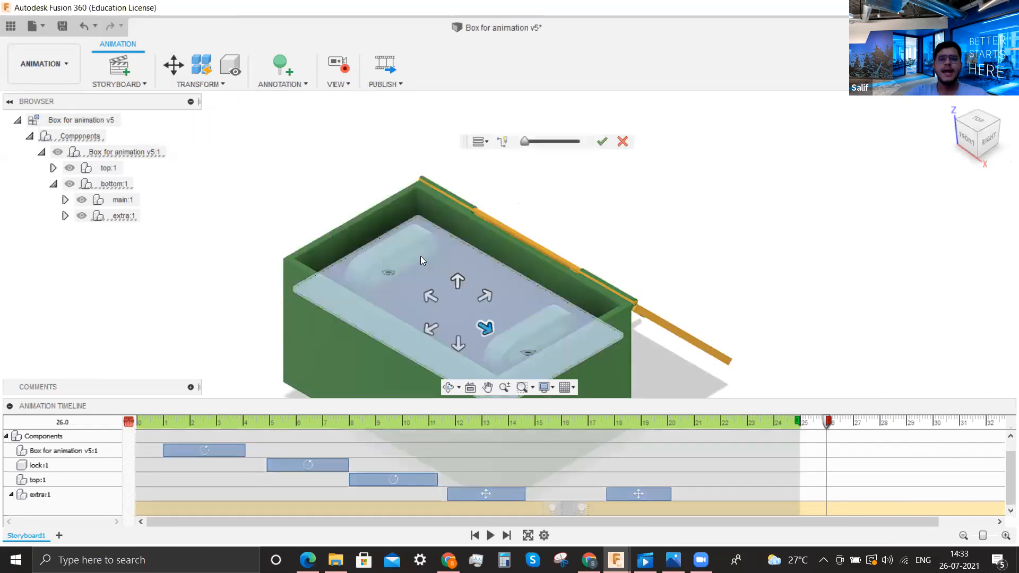
click(522, 333)
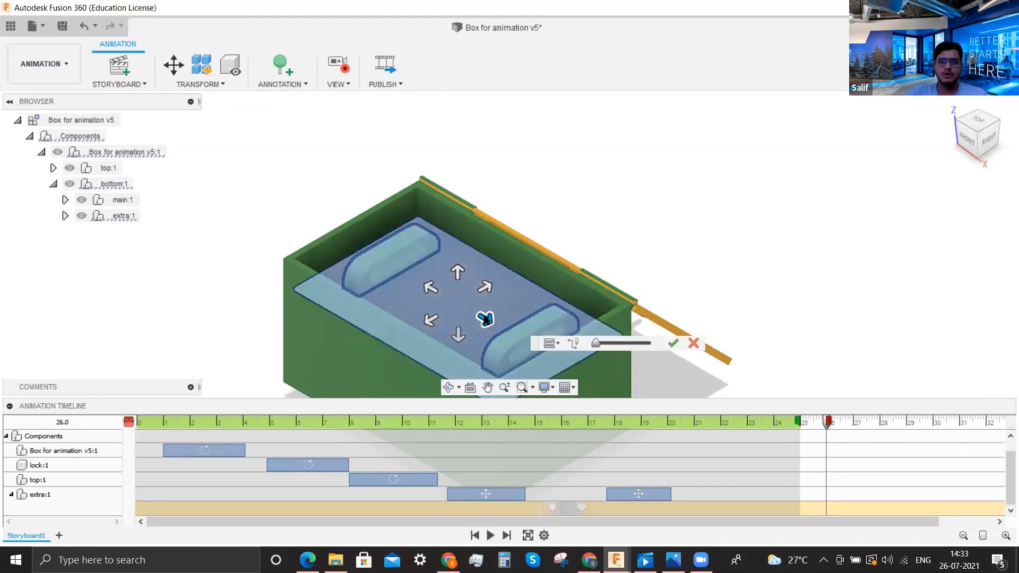
drag(595, 346, 666, 343)
click(672, 342)
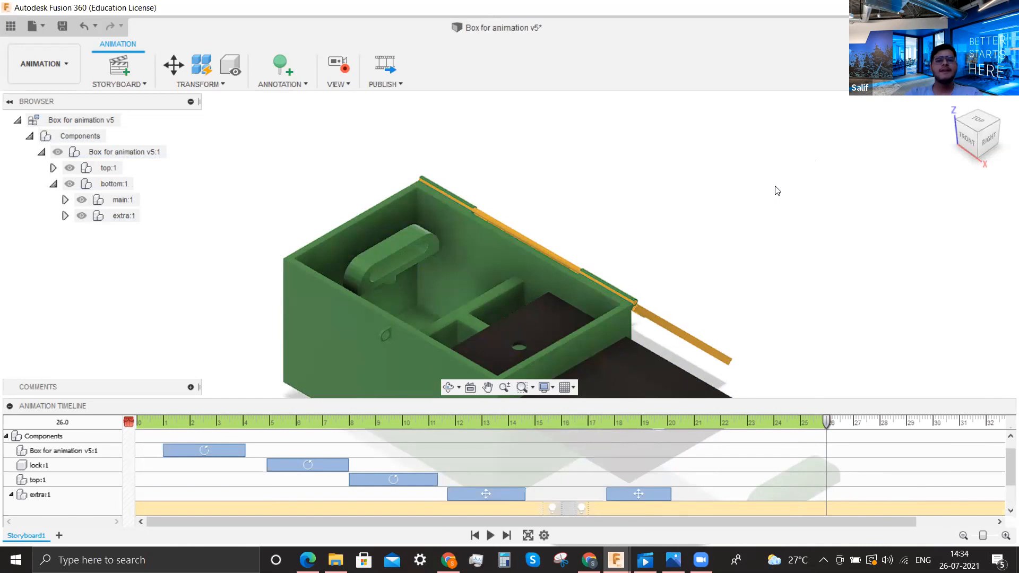
key(ctrl+z)
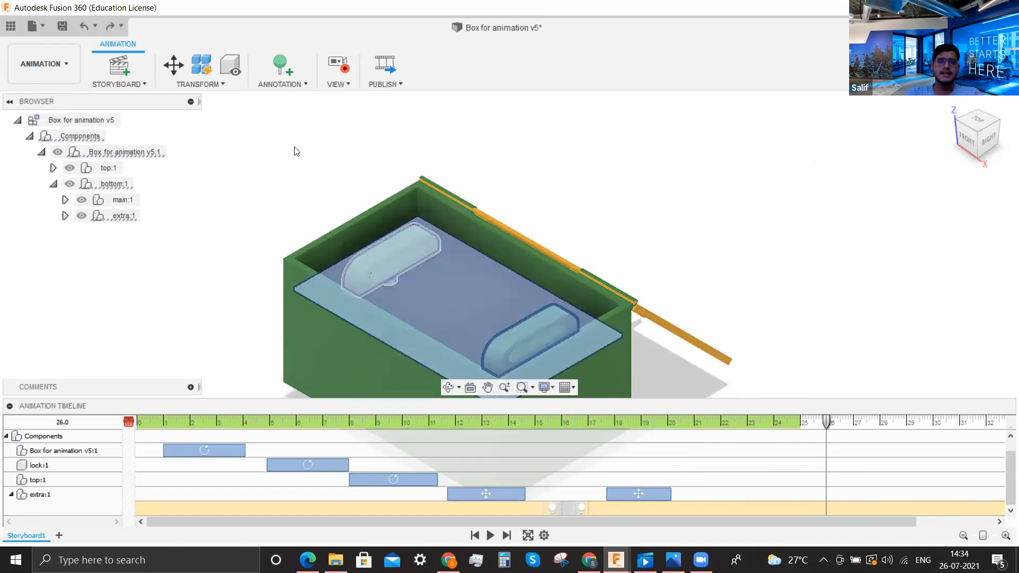
Try a manual explode of the plate and handles straight up at the maximum explosion scale, and undo it
click(220, 84)
click(227, 157)
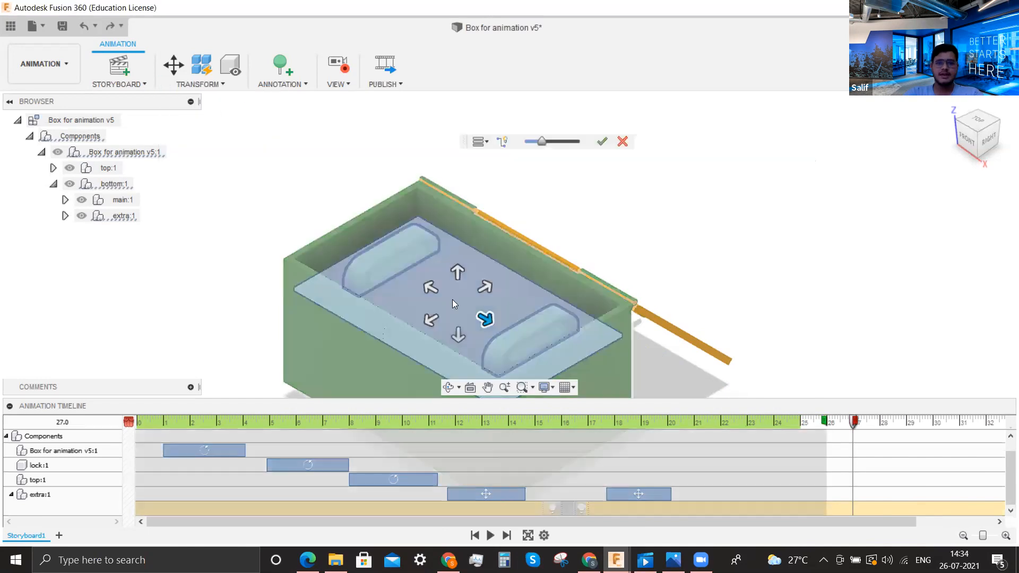
click(429, 287)
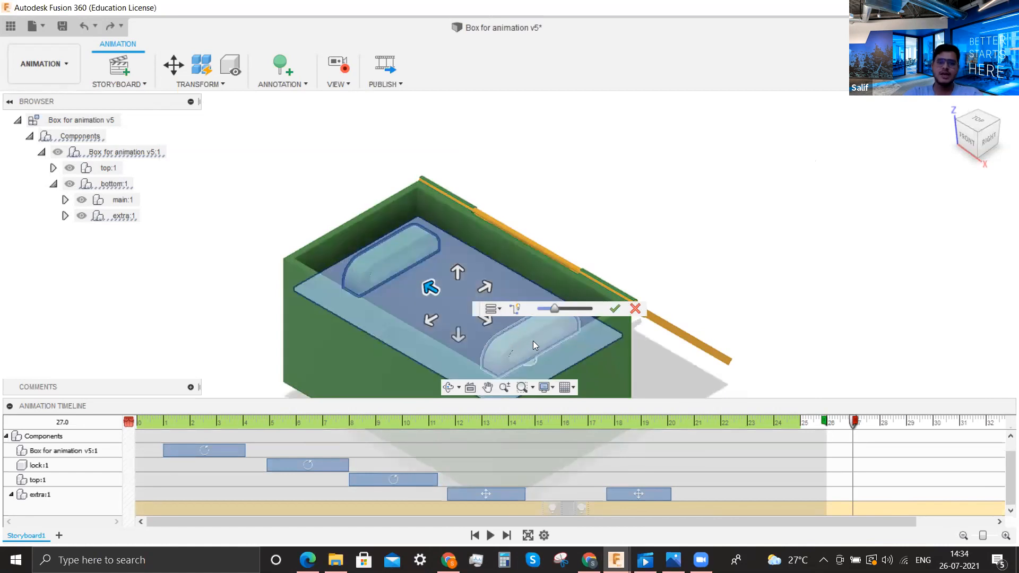
click(457, 272)
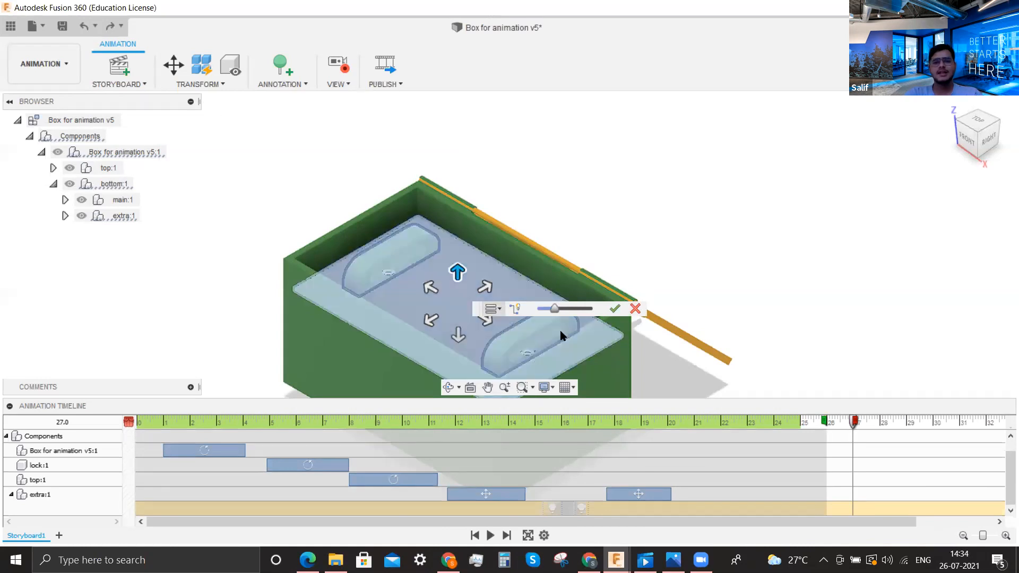
drag(555, 308, 593, 308)
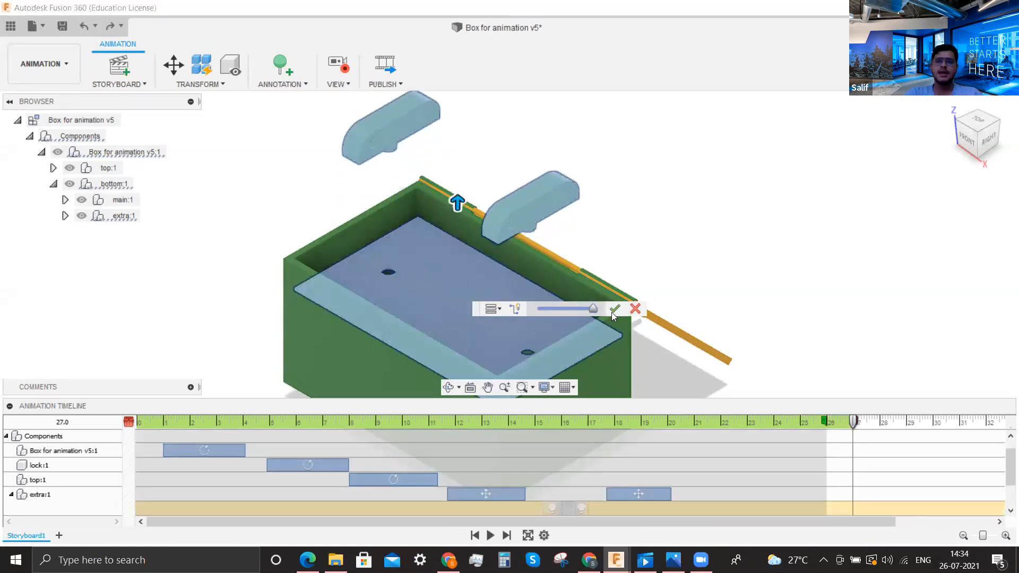
click(614, 310)
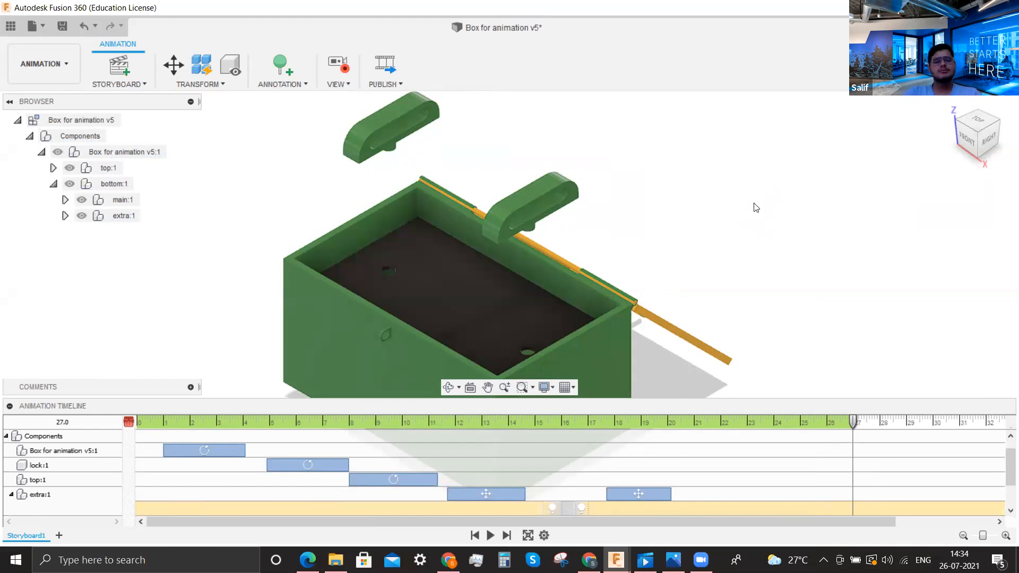
key(ctrl+z)
click(524, 321)
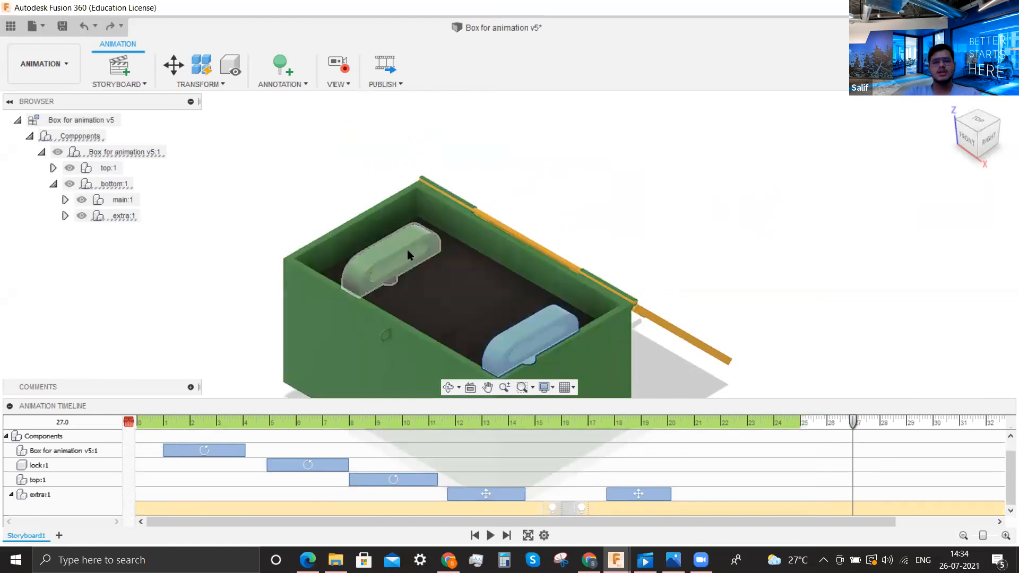
key(m)
click(432, 286)
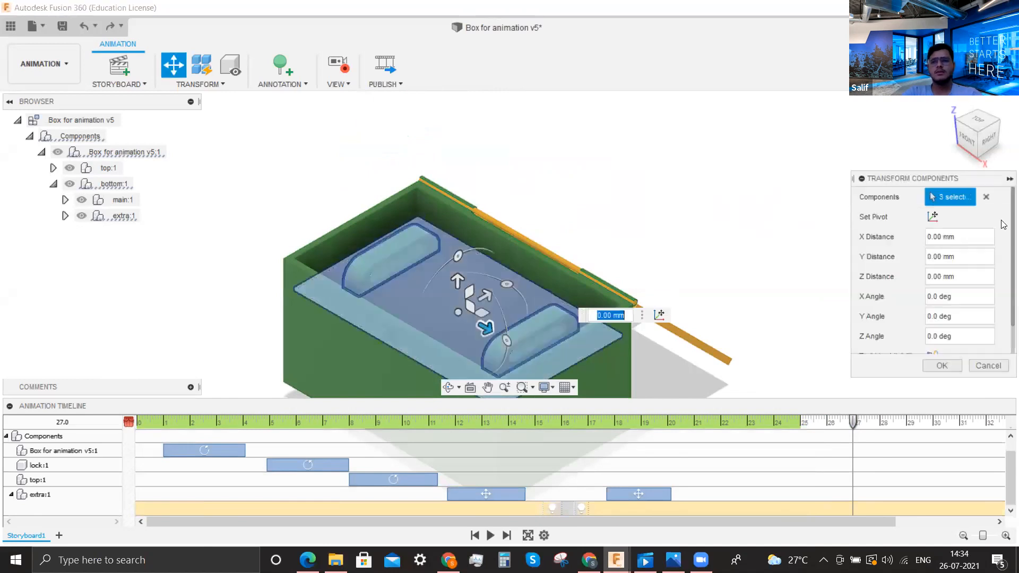
click(987, 363)
click(721, 214)
Try another upward manual explode of the handles and plate, varying the explosion scale up to its maximum, and cancel it
click(204, 84)
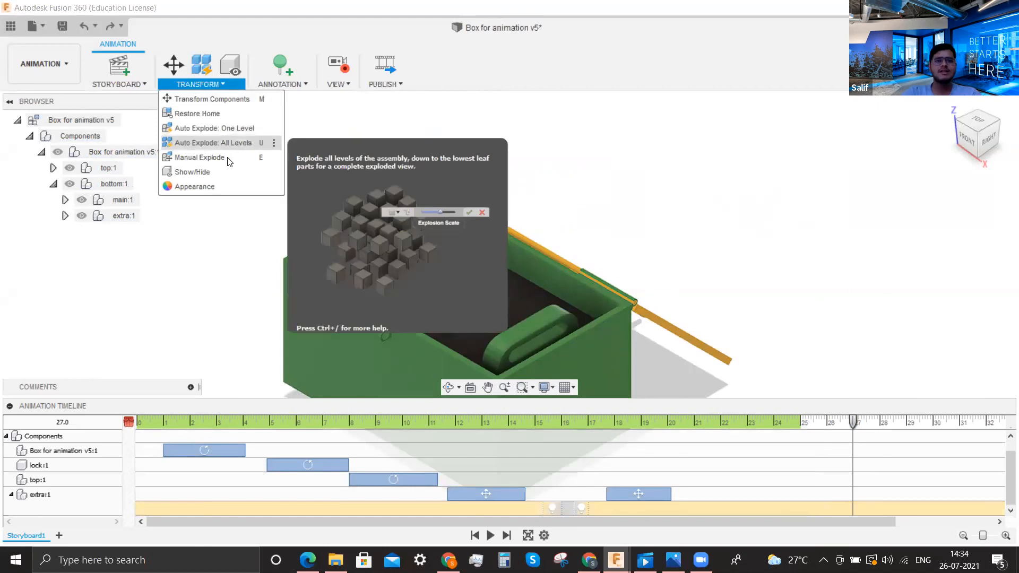
click(229, 142)
click(482, 318)
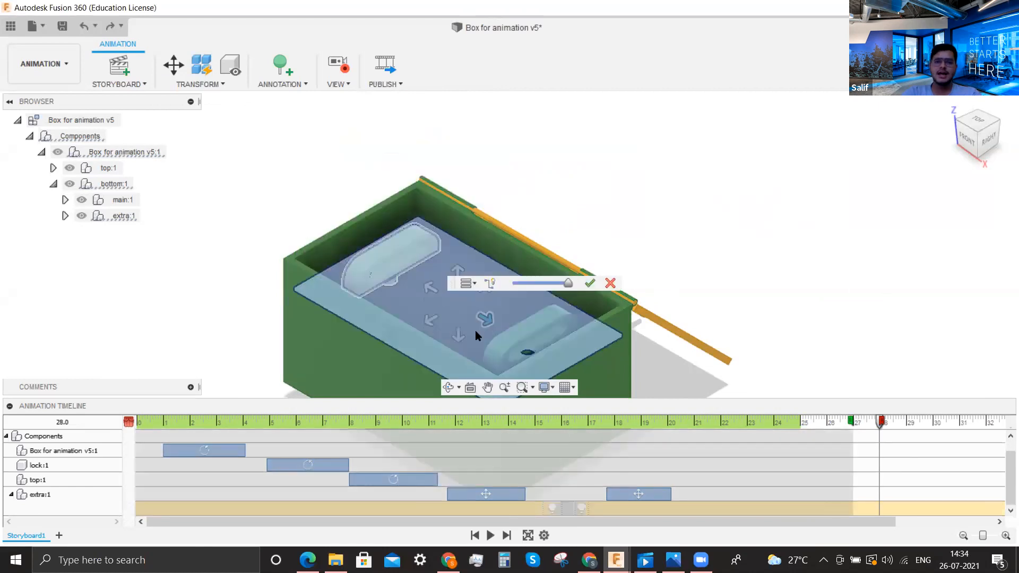
click(457, 270)
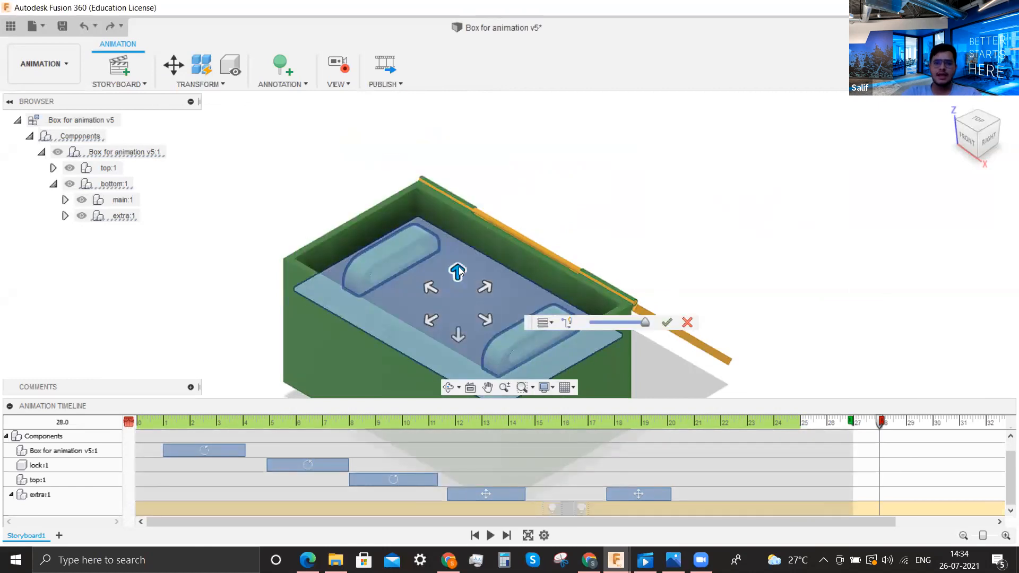
click(635, 322)
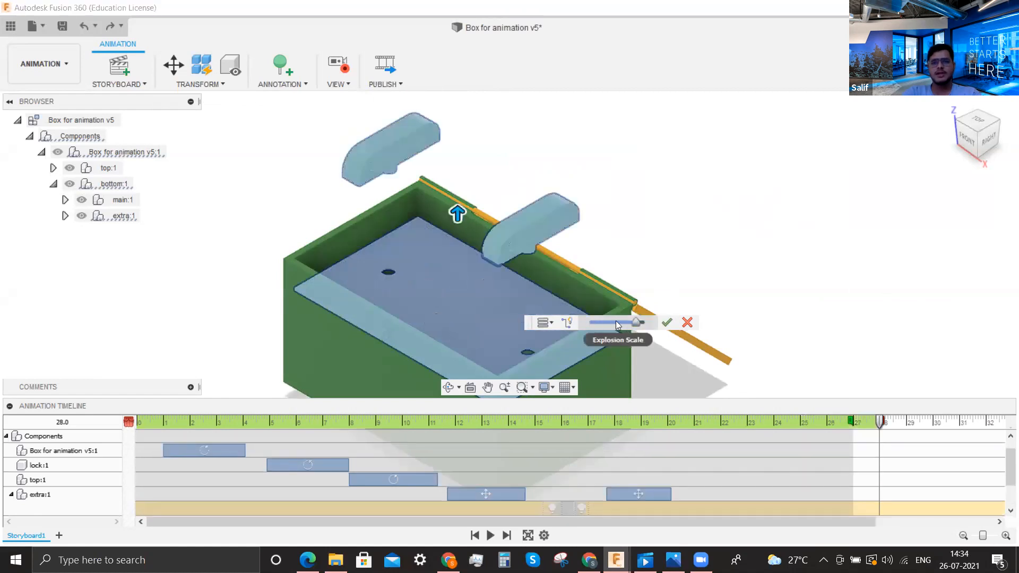
drag(638, 323, 662, 326)
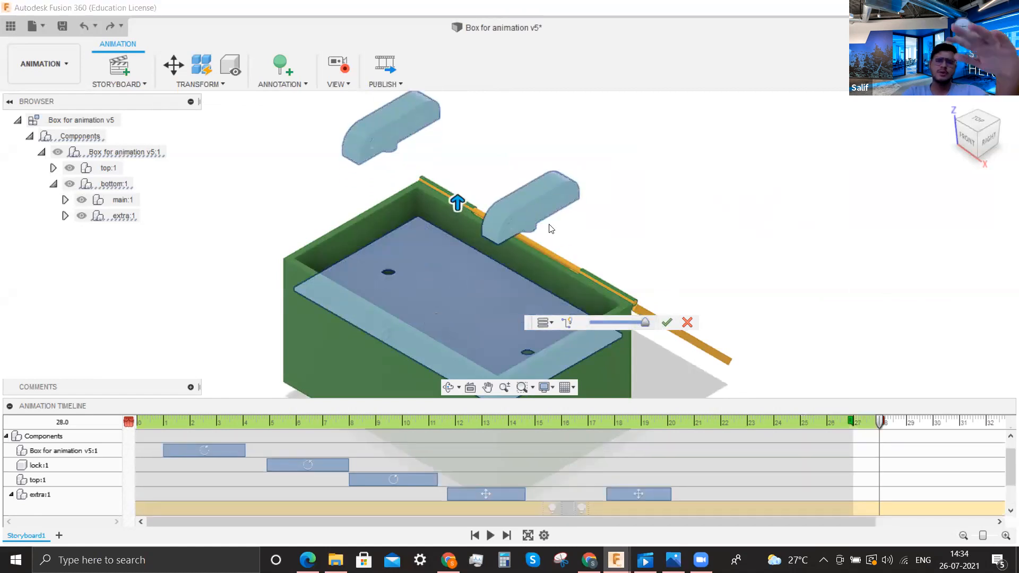
click(687, 322)
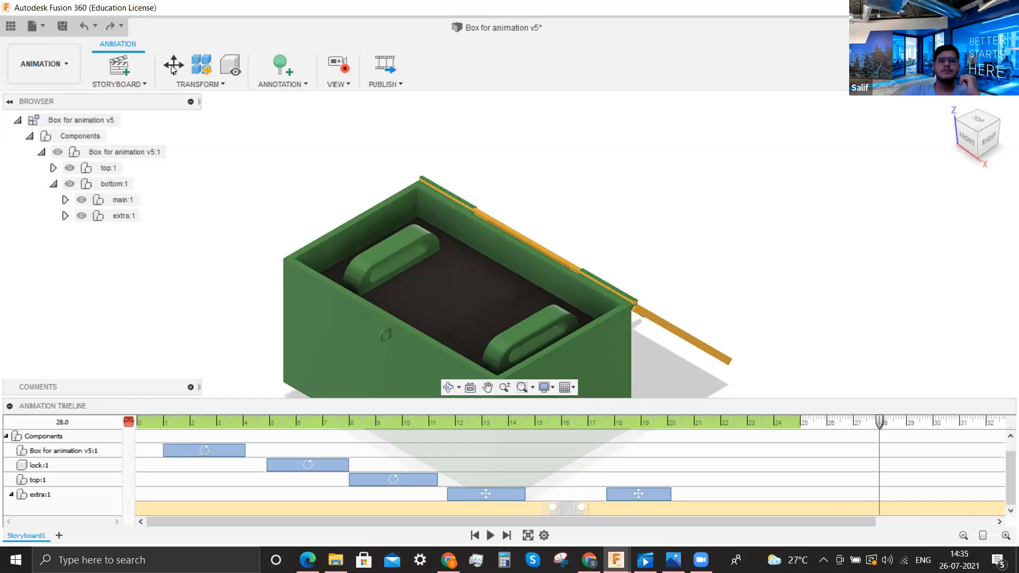
click(193, 85)
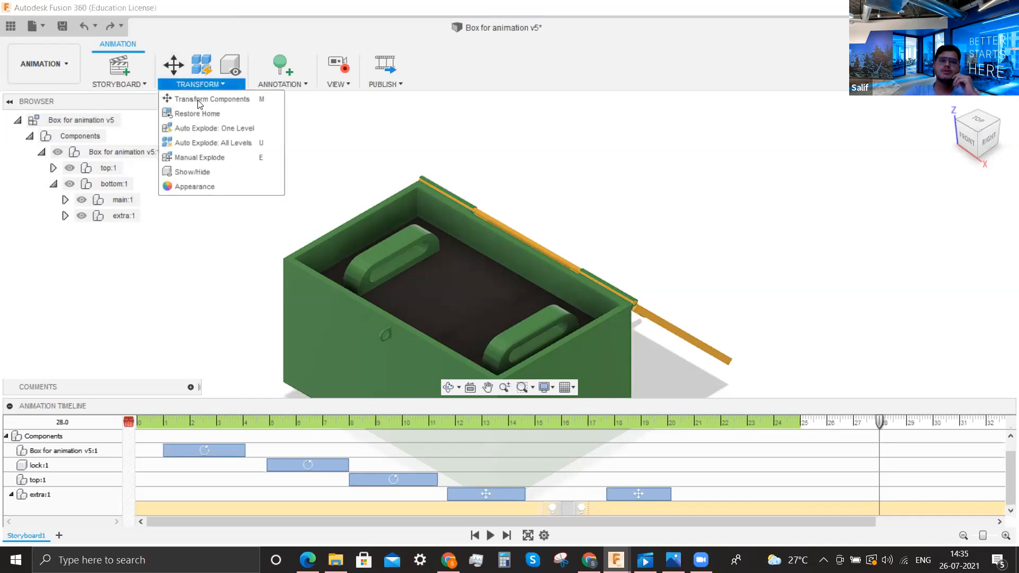
click(309, 154)
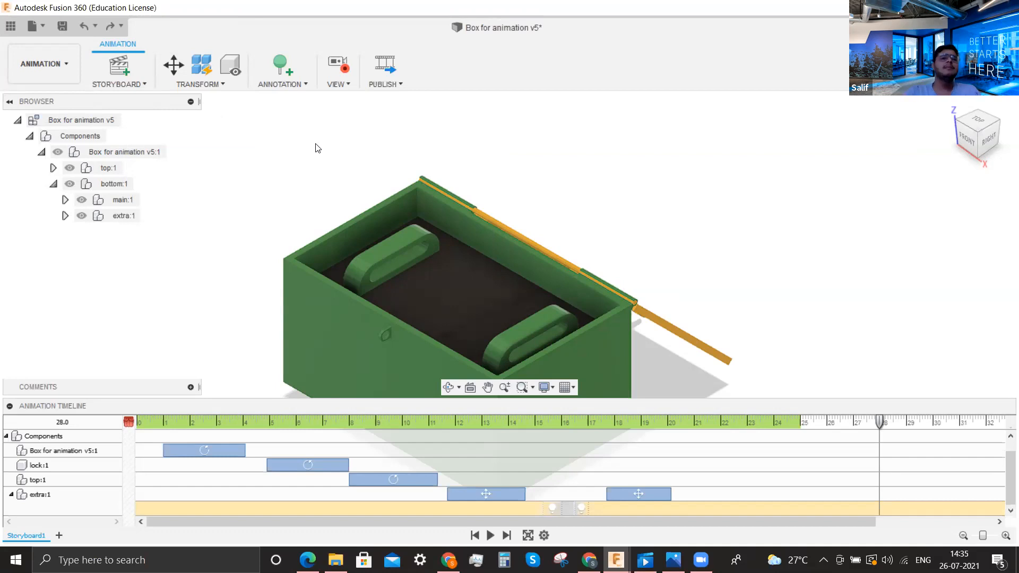
click(194, 76)
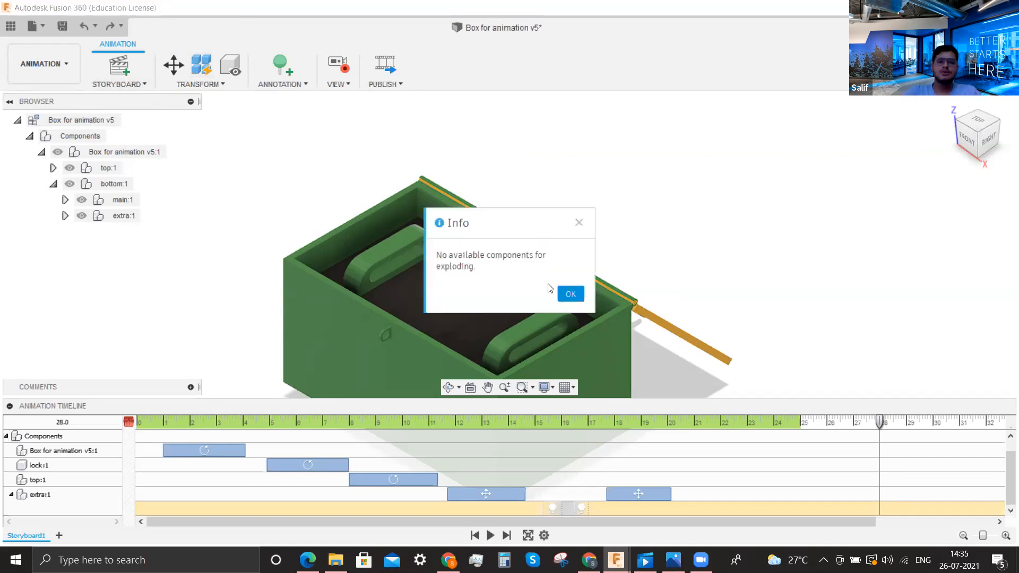
click(565, 291)
click(196, 84)
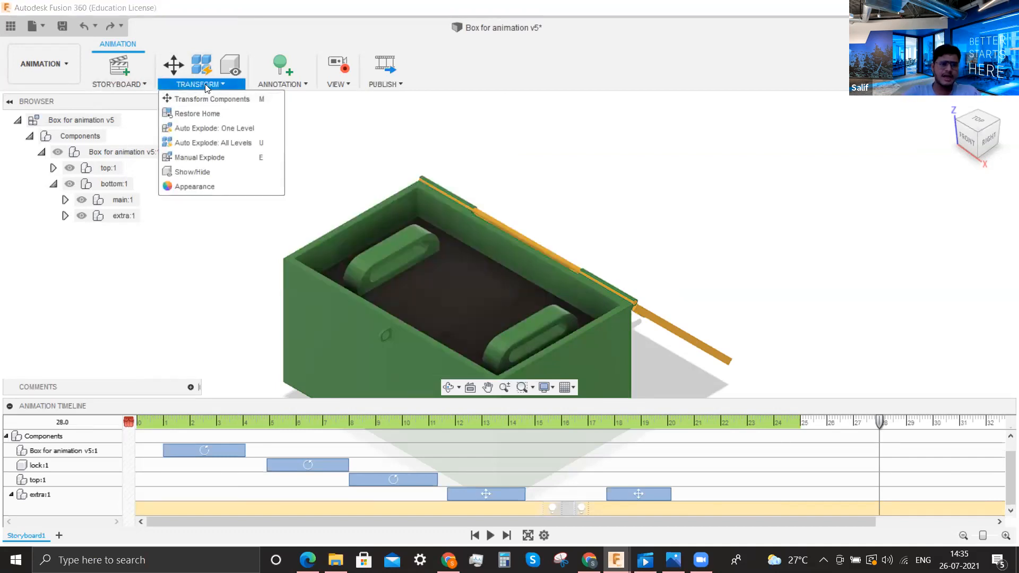
click(205, 84)
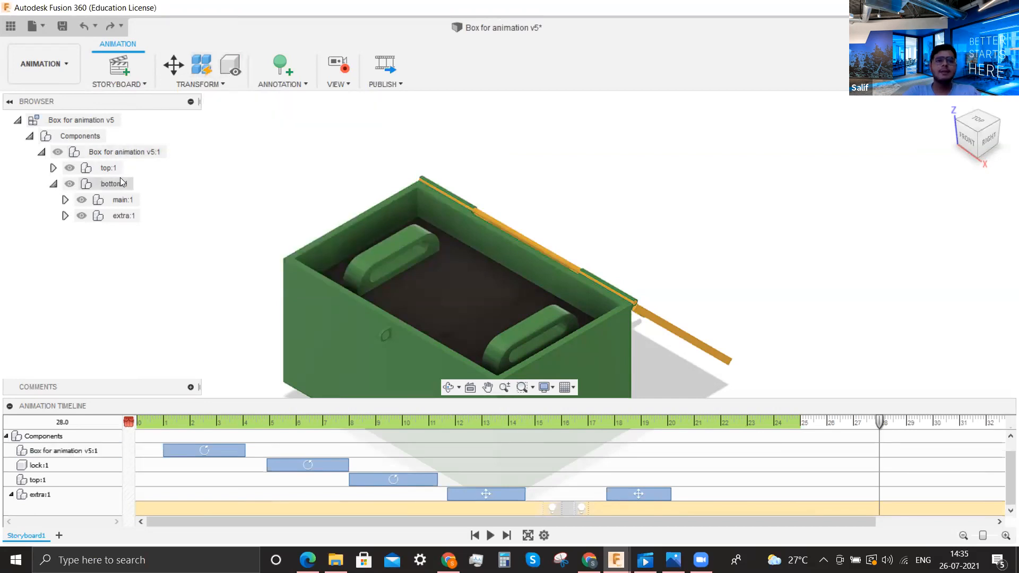
click(115, 183)
click(215, 84)
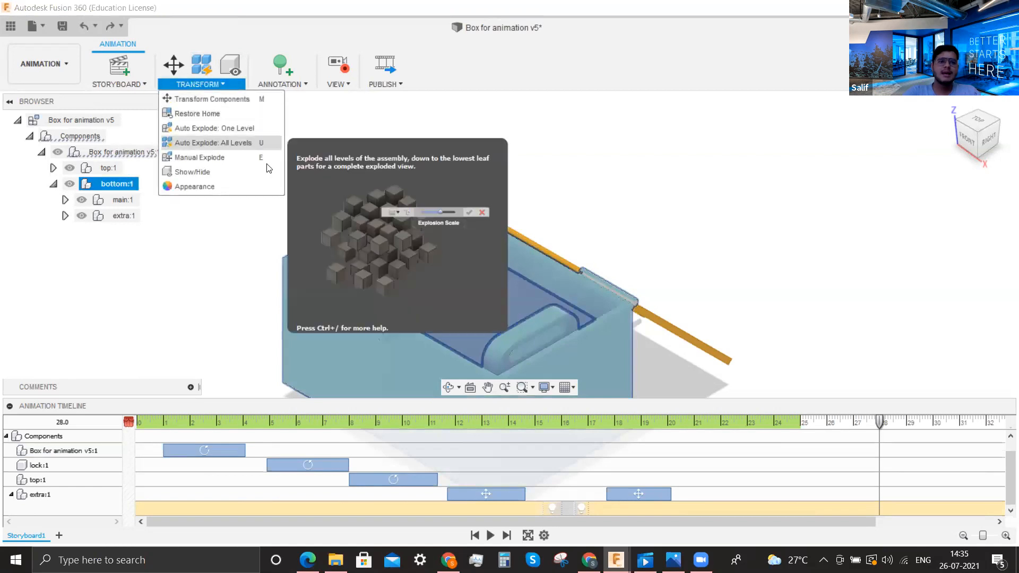
click(331, 137)
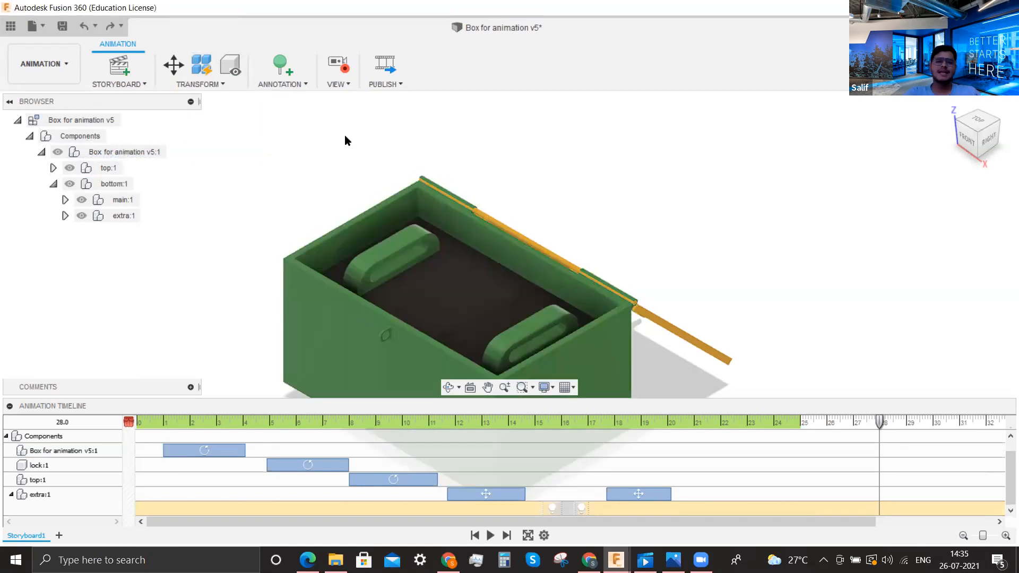
click(201, 83)
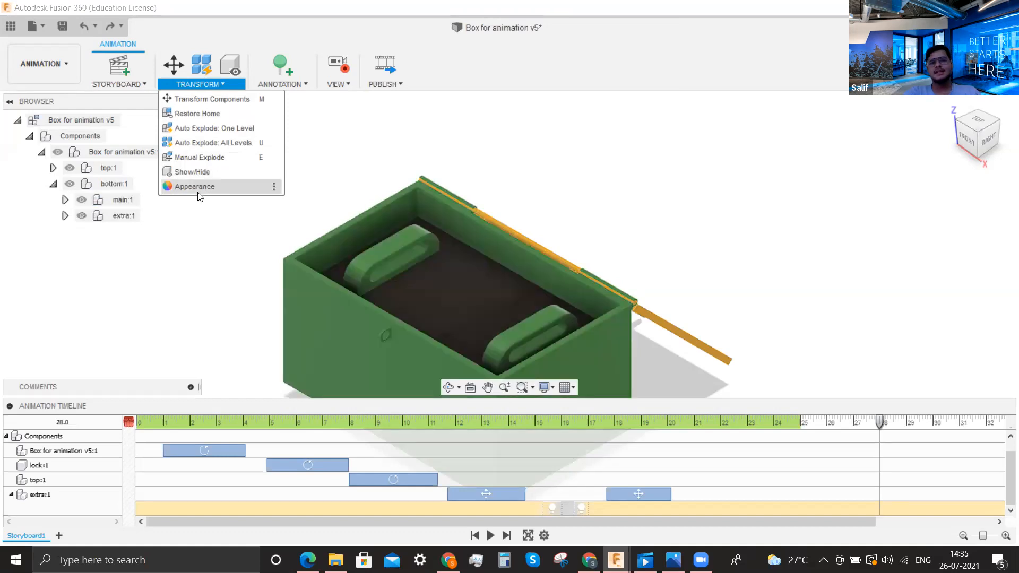
click(205, 218)
click(211, 85)
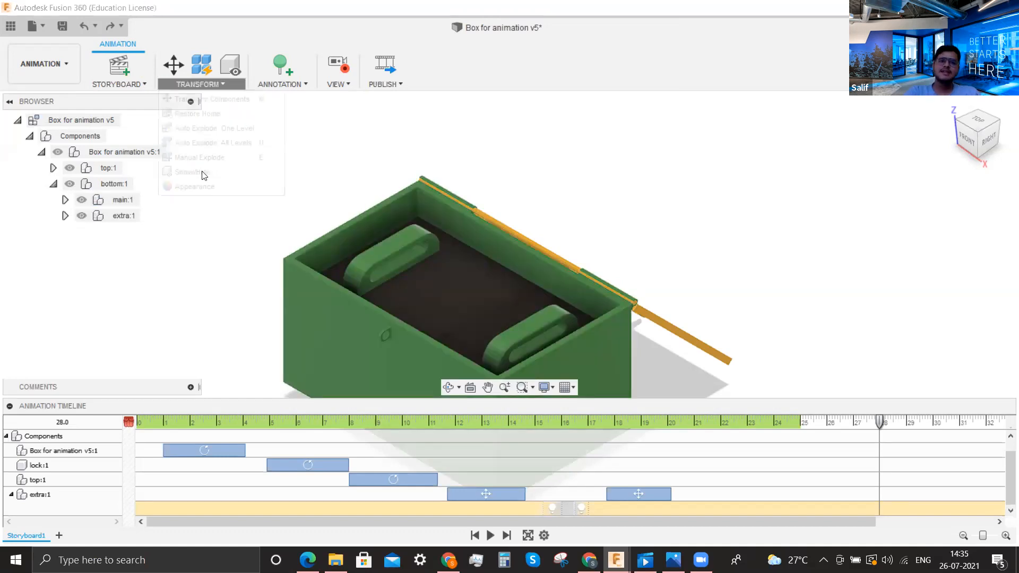
click(198, 183)
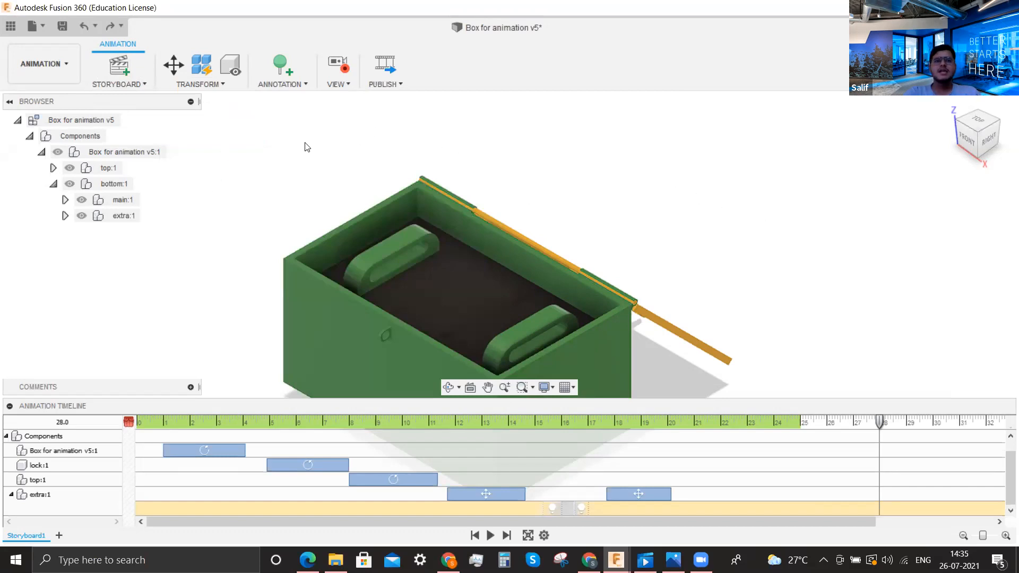
click(975, 367)
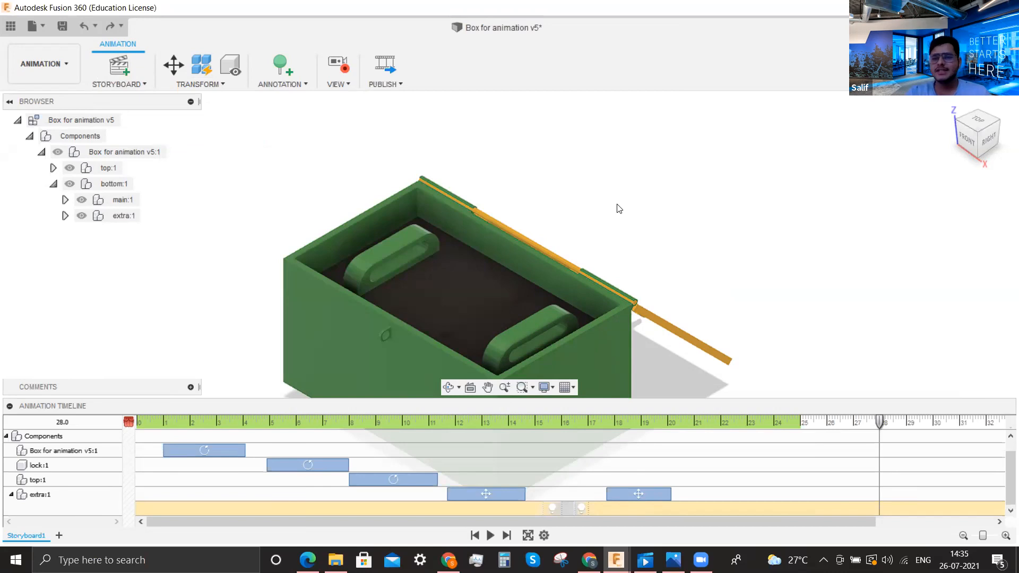
Inspect the box interior in the Design workspace by temporarily hiding the top component, and return to the Animation workspace
click(40, 68)
click(32, 96)
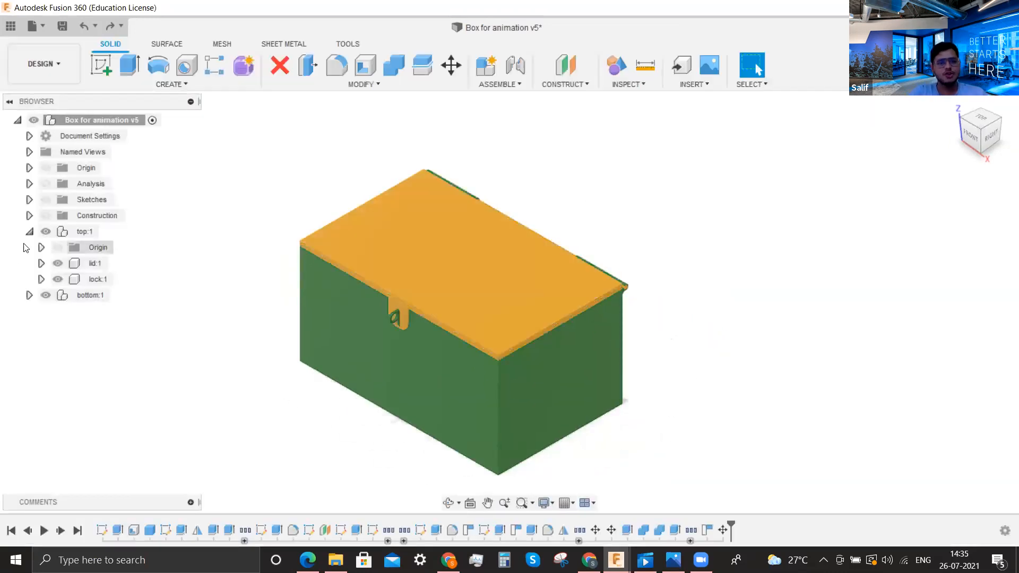
click(41, 232)
scroll(424, 292, up, 5)
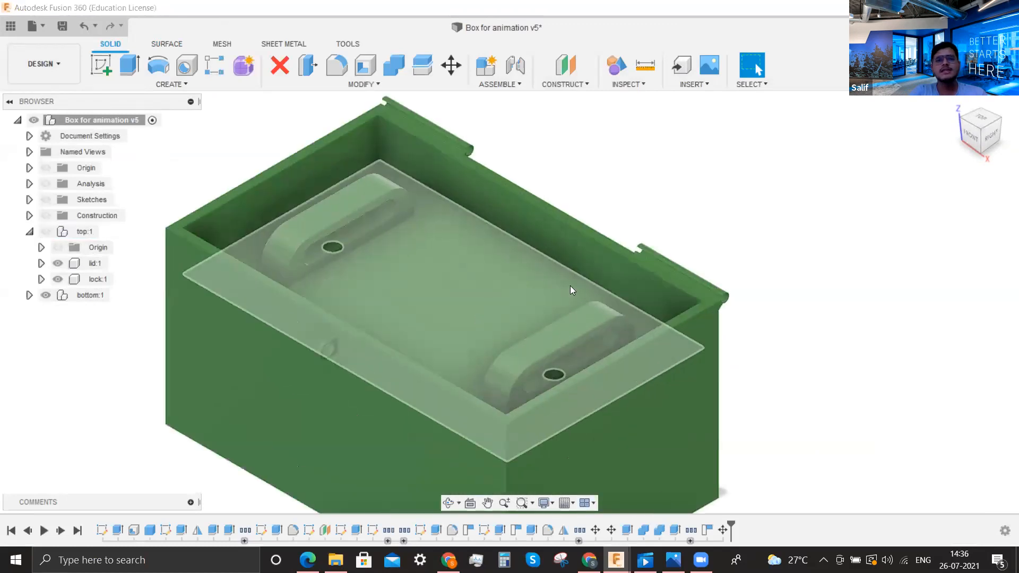
click(46, 232)
click(46, 231)
click(44, 63)
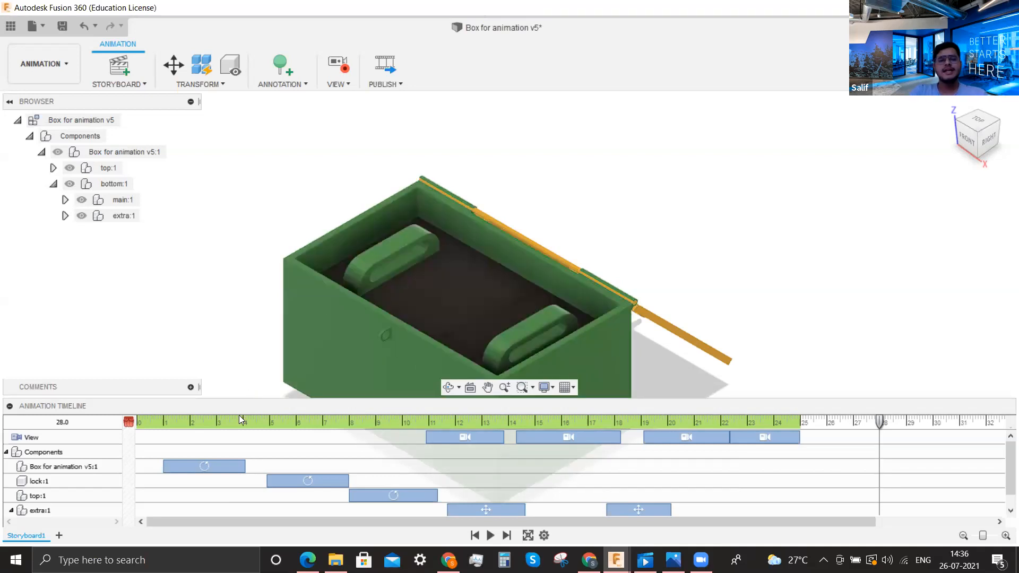
Scrub the playhead through the storyboard to review the box rotation, the lid opening and the inner plate lifting
click(207, 422)
click(200, 423)
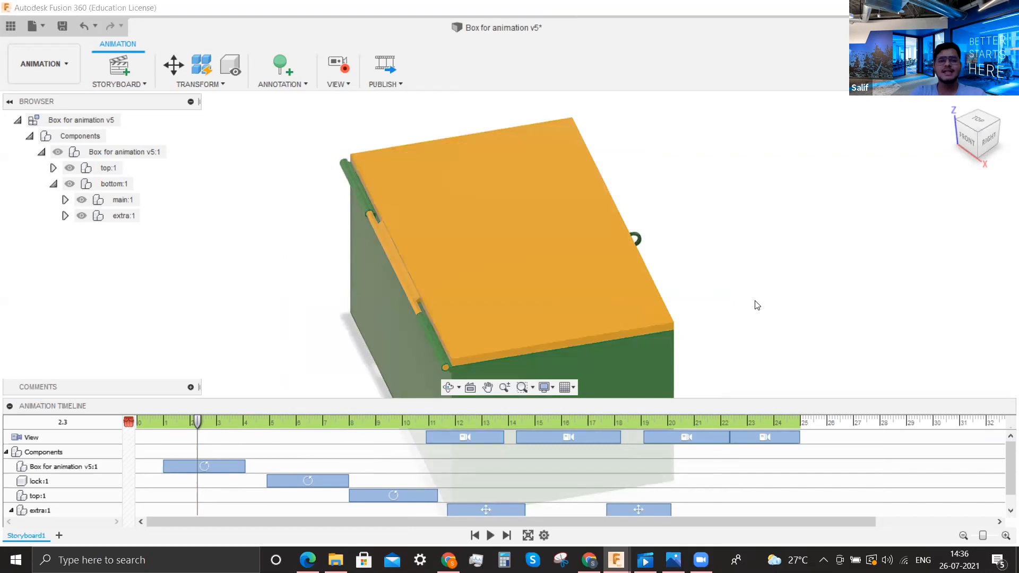
drag(192, 419, 152, 422)
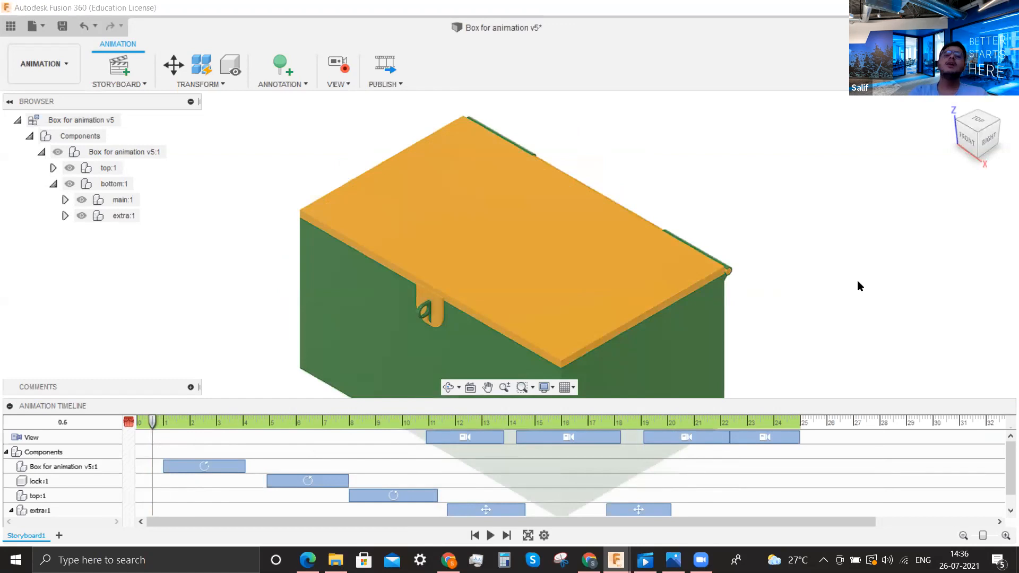
drag(284, 422, 426, 419)
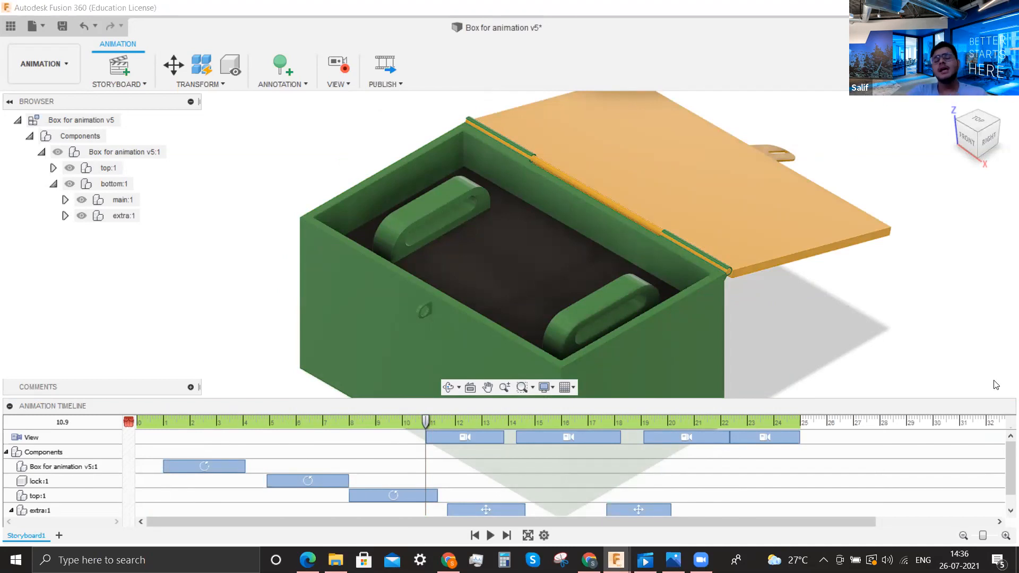
click(772, 423)
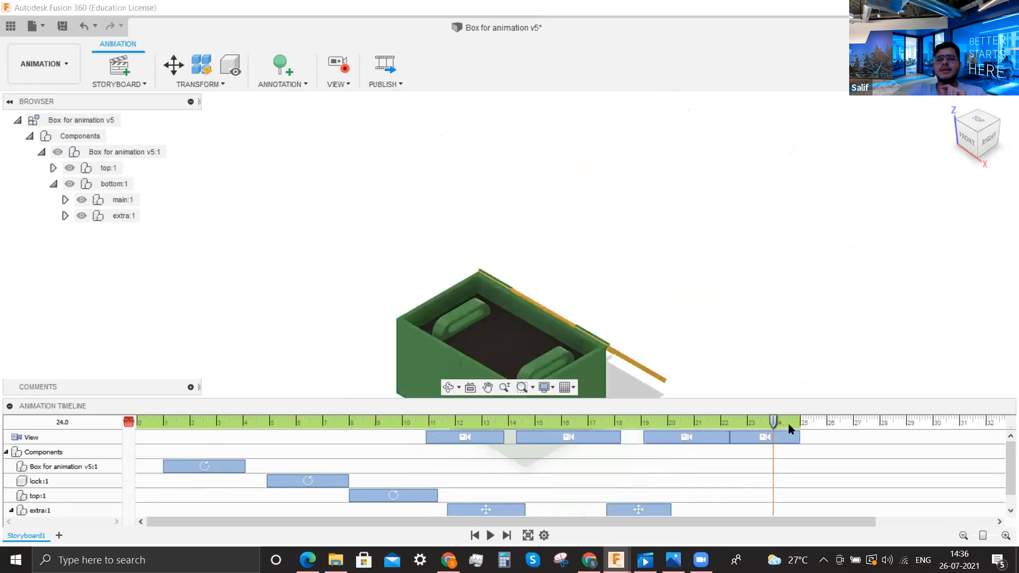
click(789, 423)
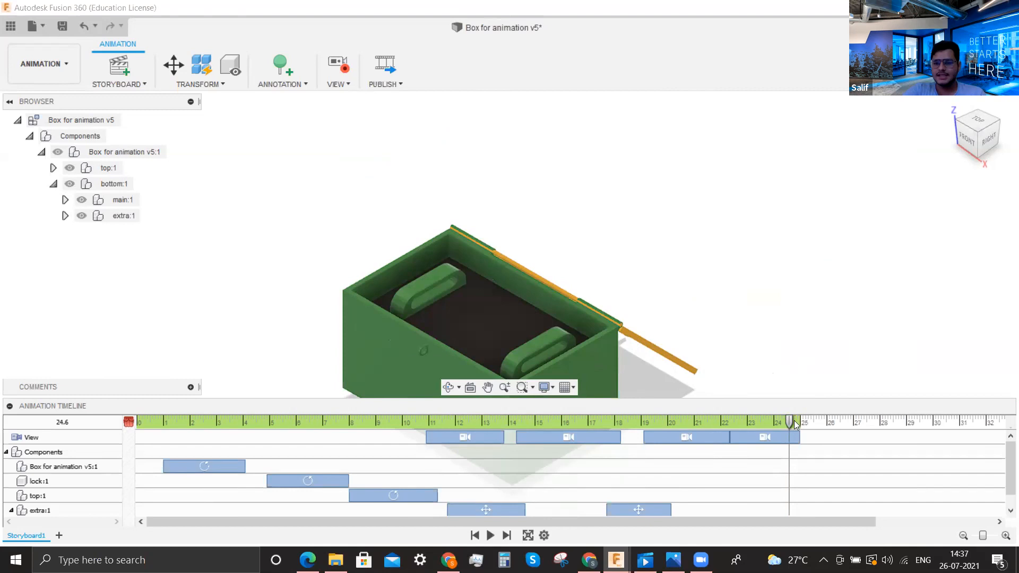
drag(793, 422, 614, 425)
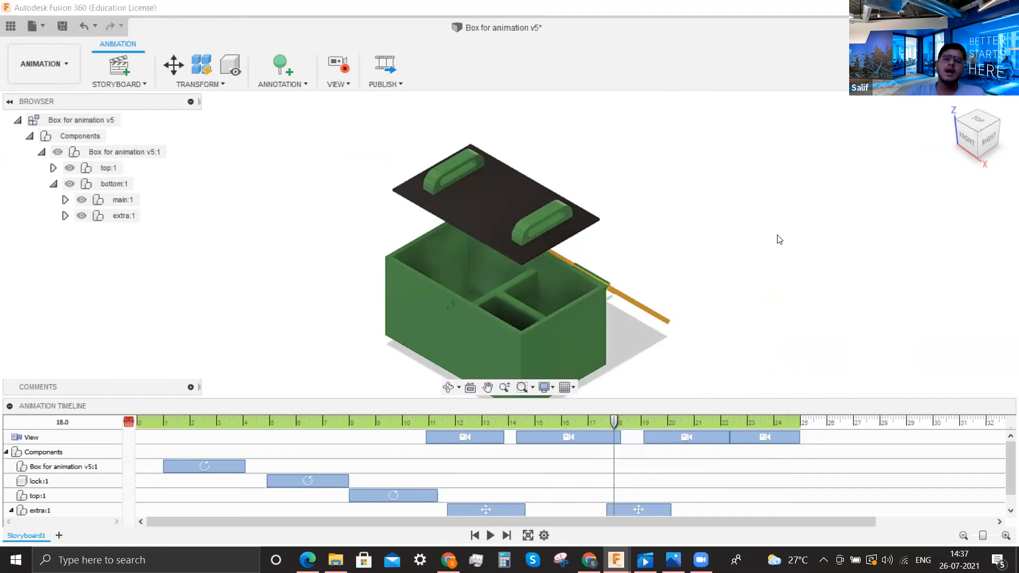
click(771, 420)
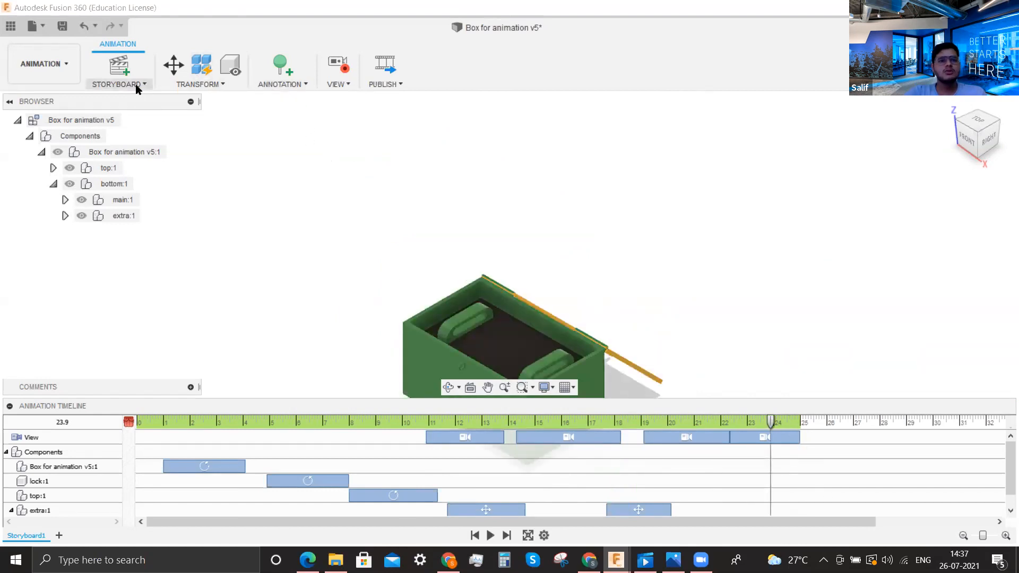
Place the playhead at 9.6 seconds and shift the first camera view action earlier to start at about 9 seconds
click(194, 85)
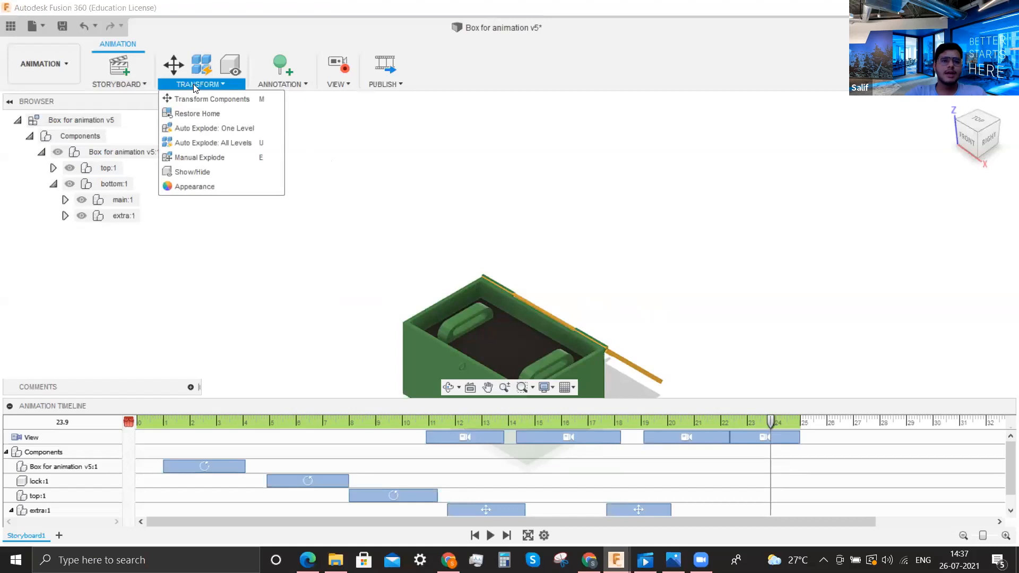
click(269, 85)
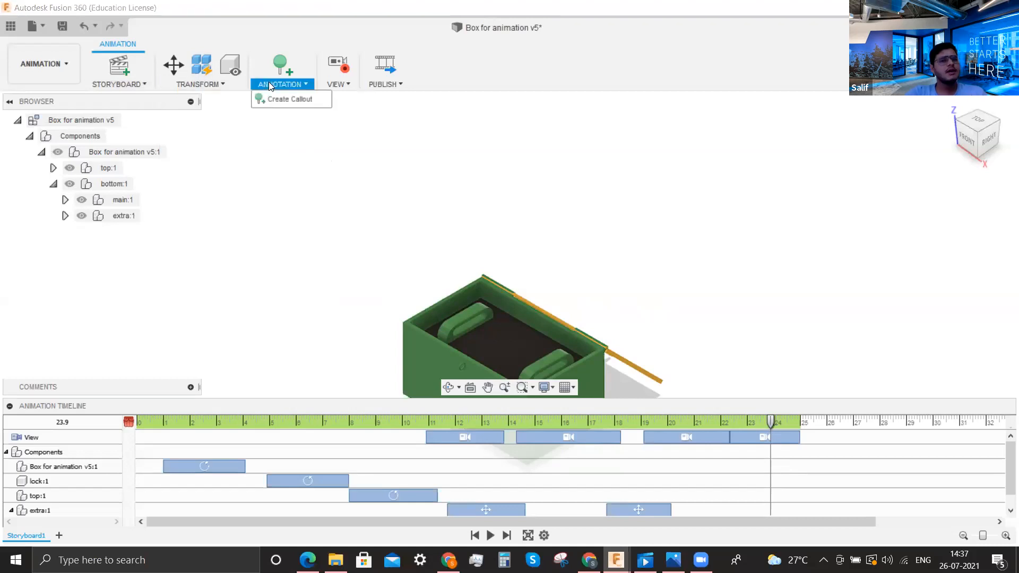
mouse_move(770, 422)
mouse_down()
mouse_move(265, 419)
mouse_move(391, 422)
mouse_up()
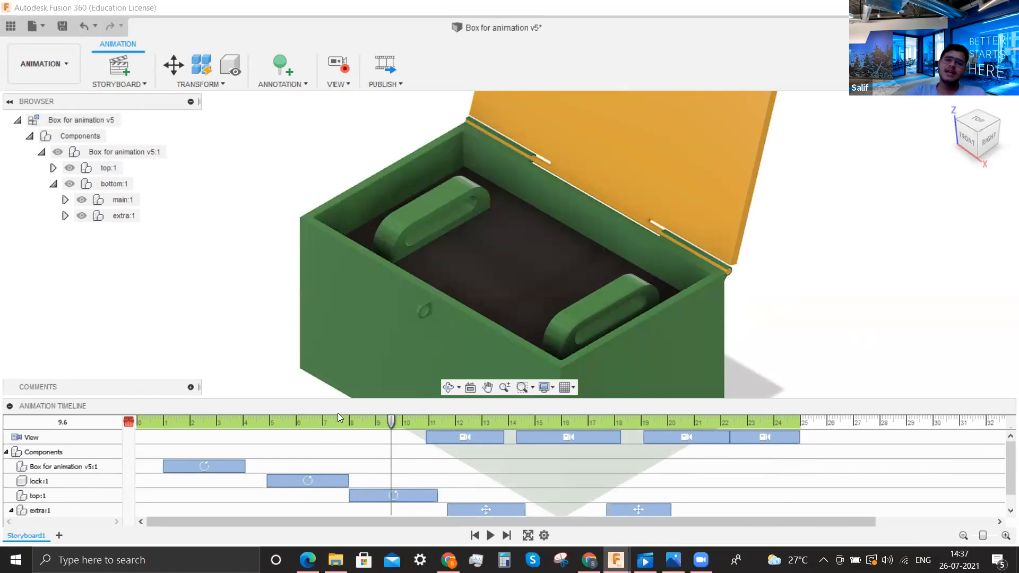
drag(467, 437, 416, 437)
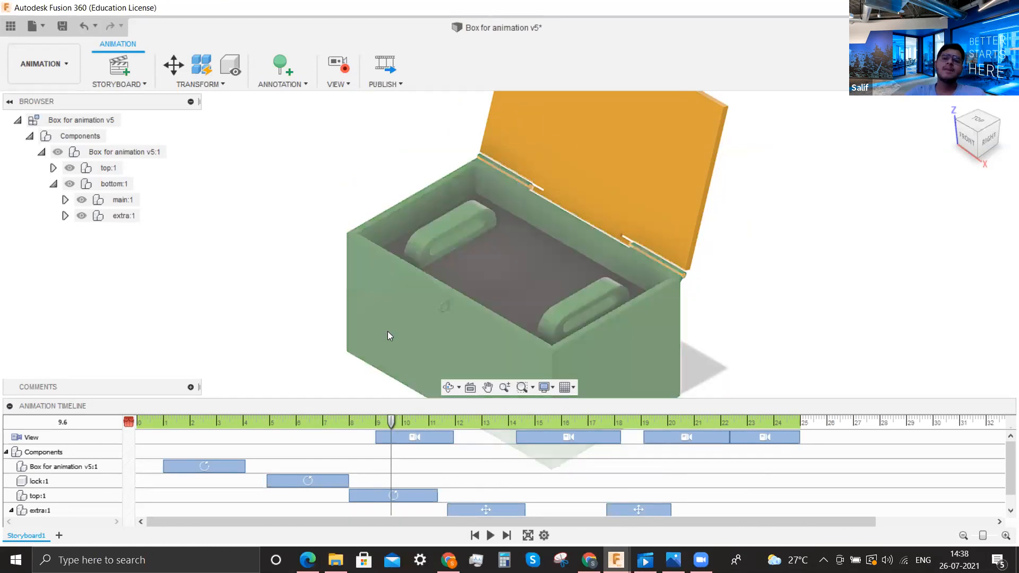
Create a callout on the open lid with the text "Change the angle to 220"
click(279, 72)
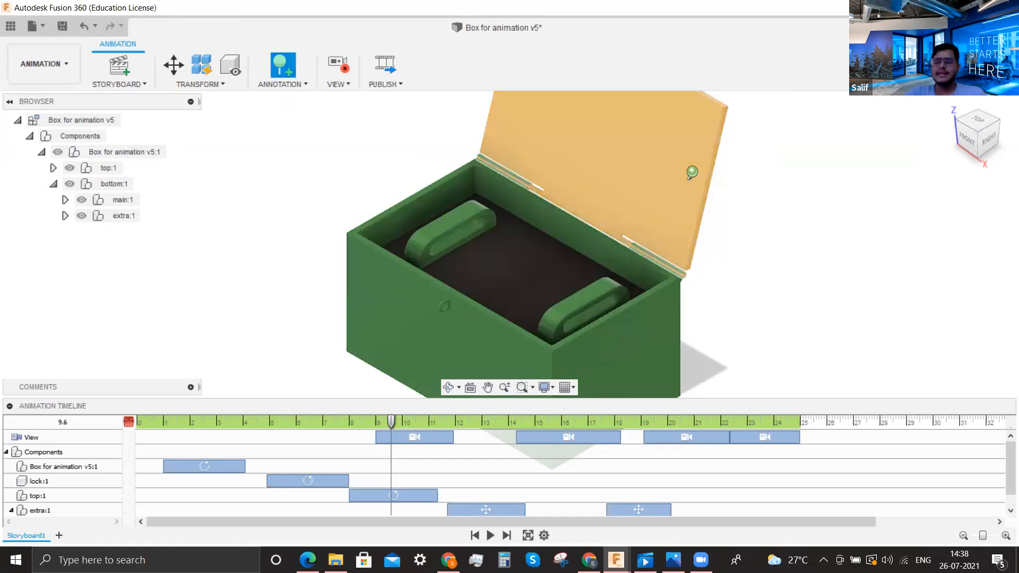
click(691, 174)
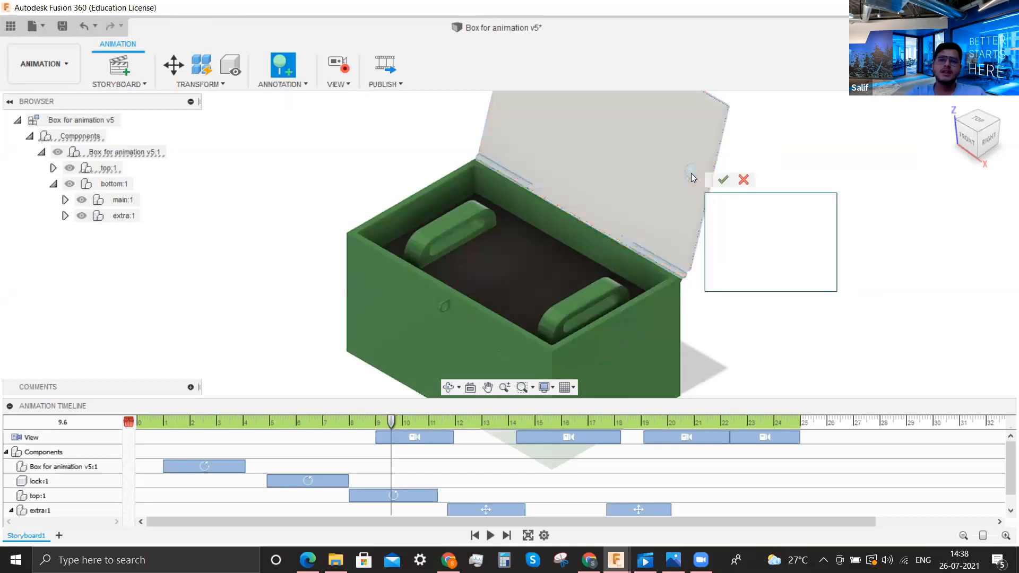
text(Chan)
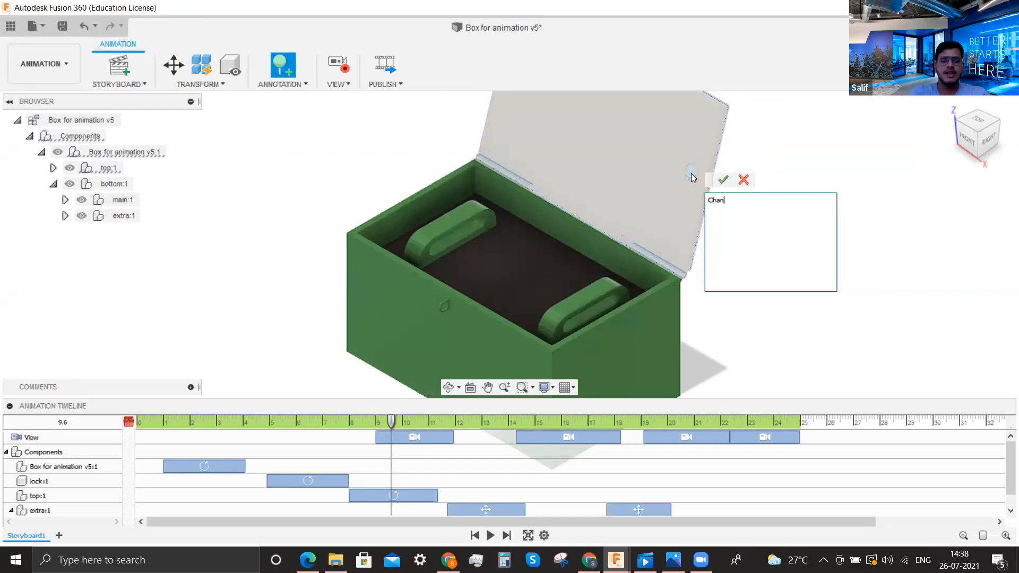
text(ge the angle to 220)
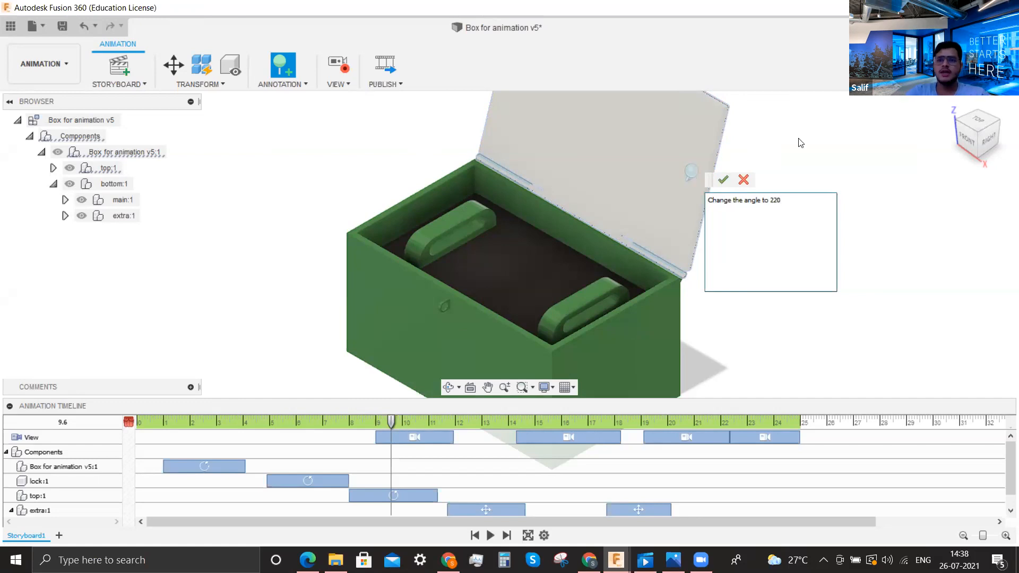
click(723, 180)
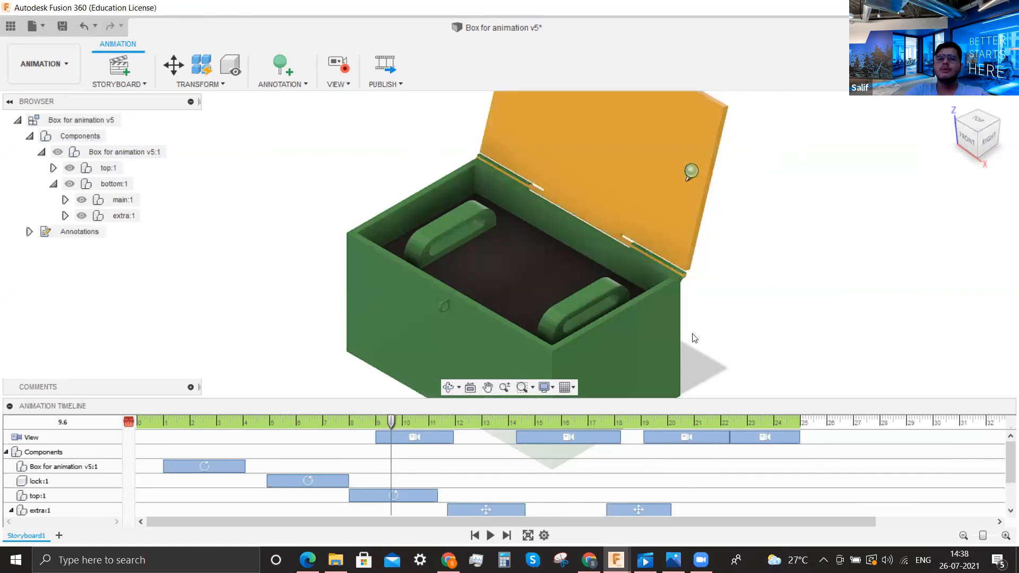
Hide the lid callout at 11.7 seconds and scrub the playhead across that point to check its visibility
scroll(406, 496, down, 3)
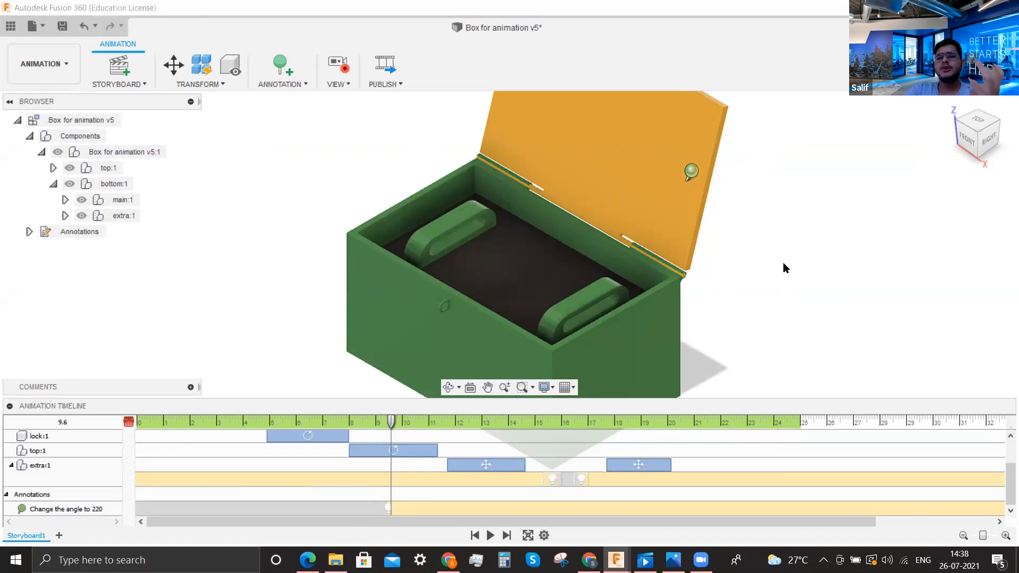
click(459, 422)
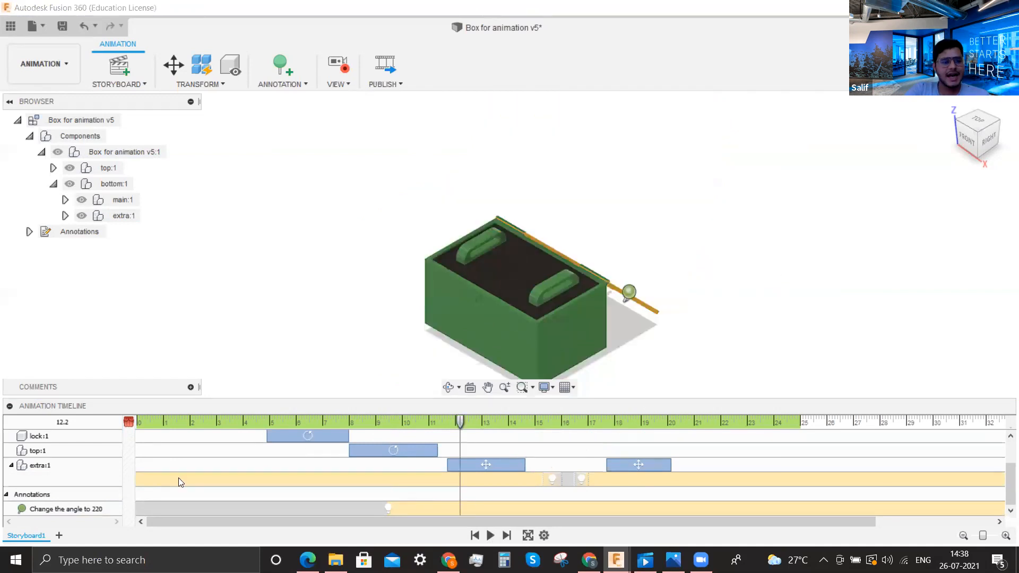
drag(475, 422, 447, 422)
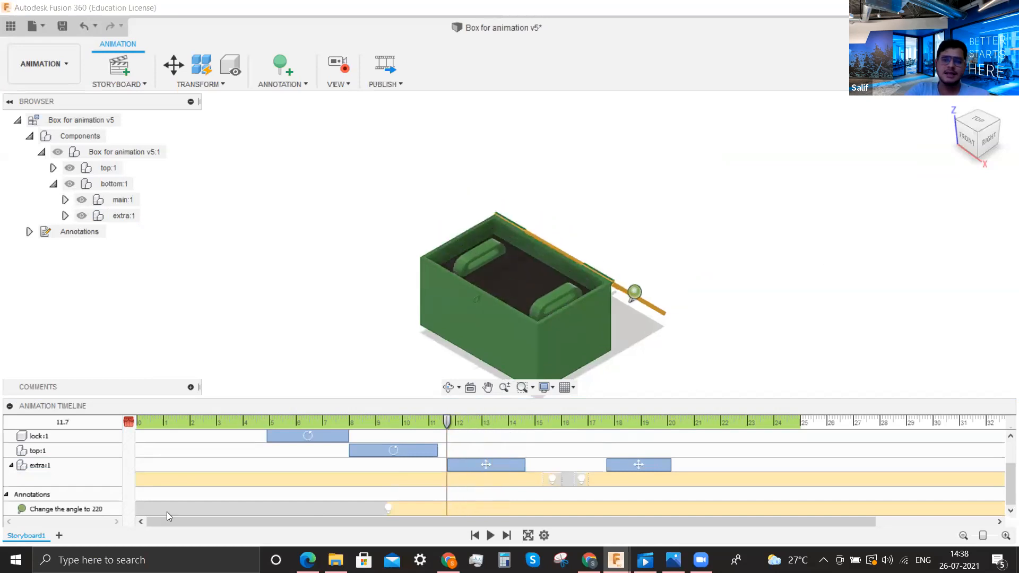
click(30, 233)
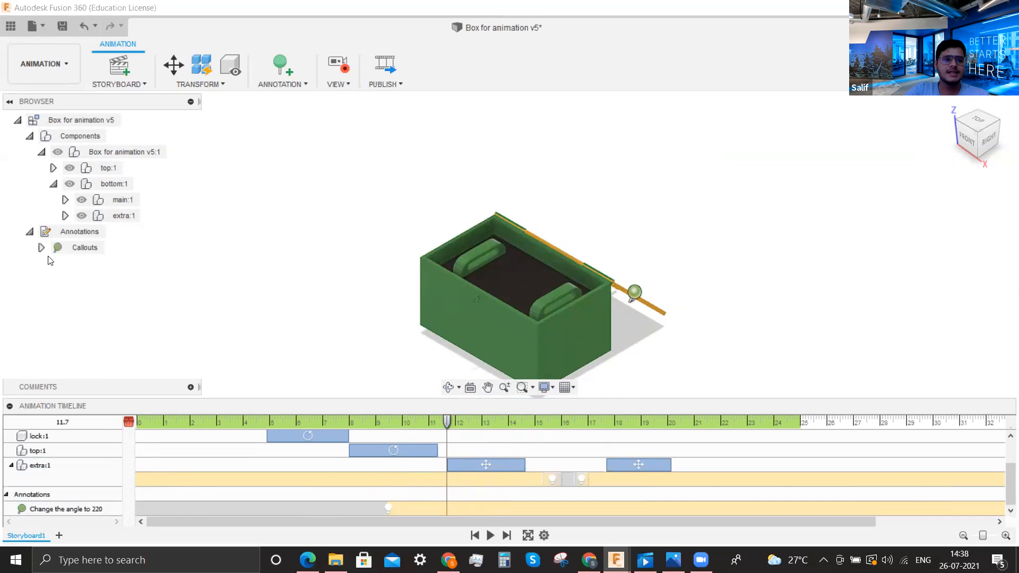
click(41, 250)
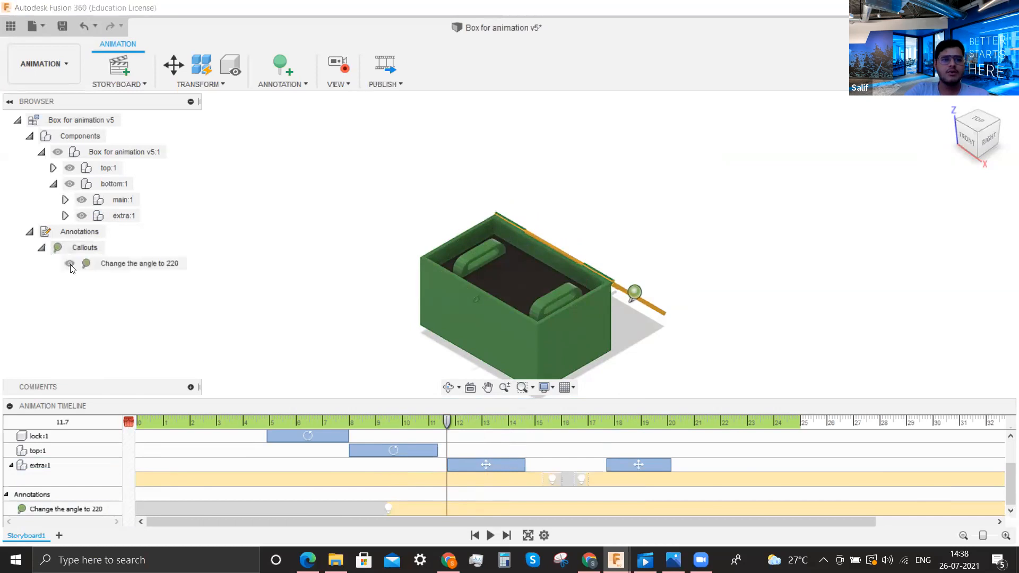
click(70, 265)
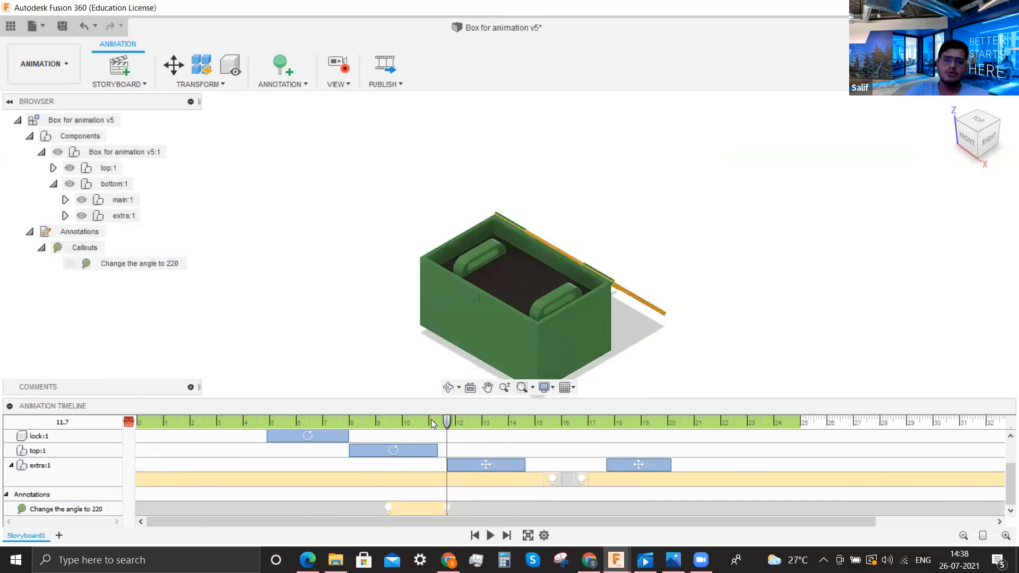
drag(432, 423, 468, 432)
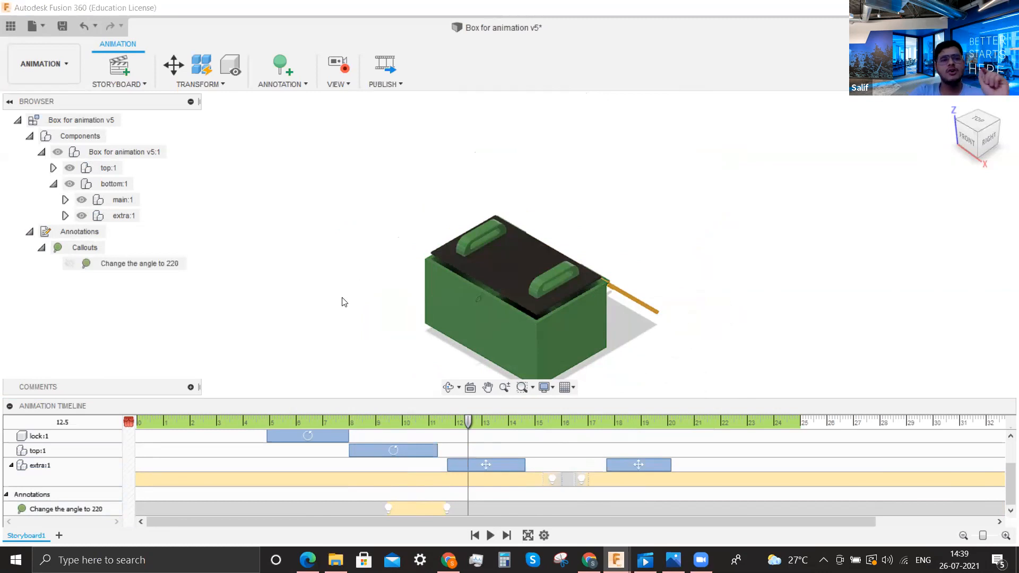
Delete the "Change the angle to 220" callout from the annotations
click(162, 265)
right_click(163, 266)
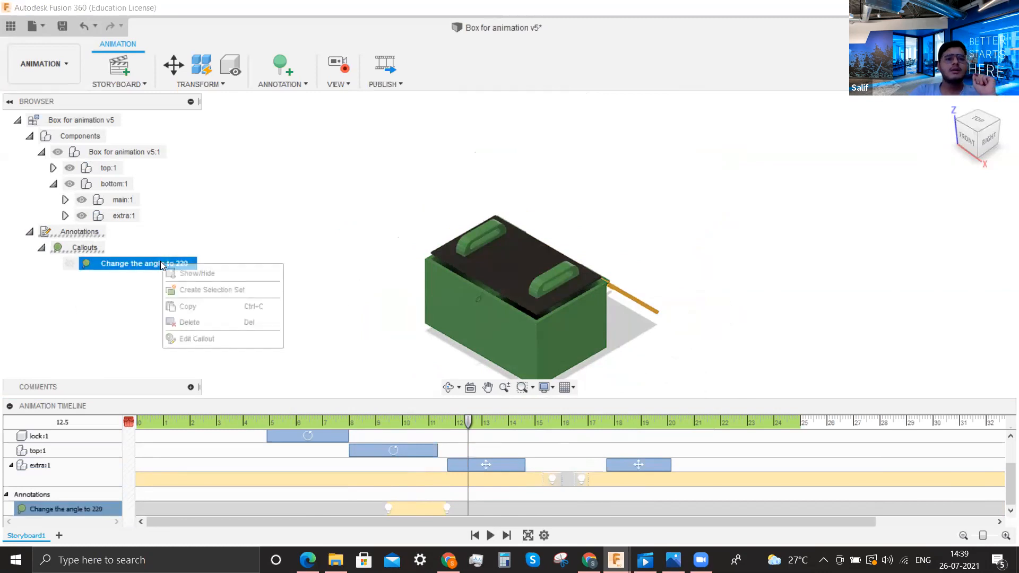
click(209, 323)
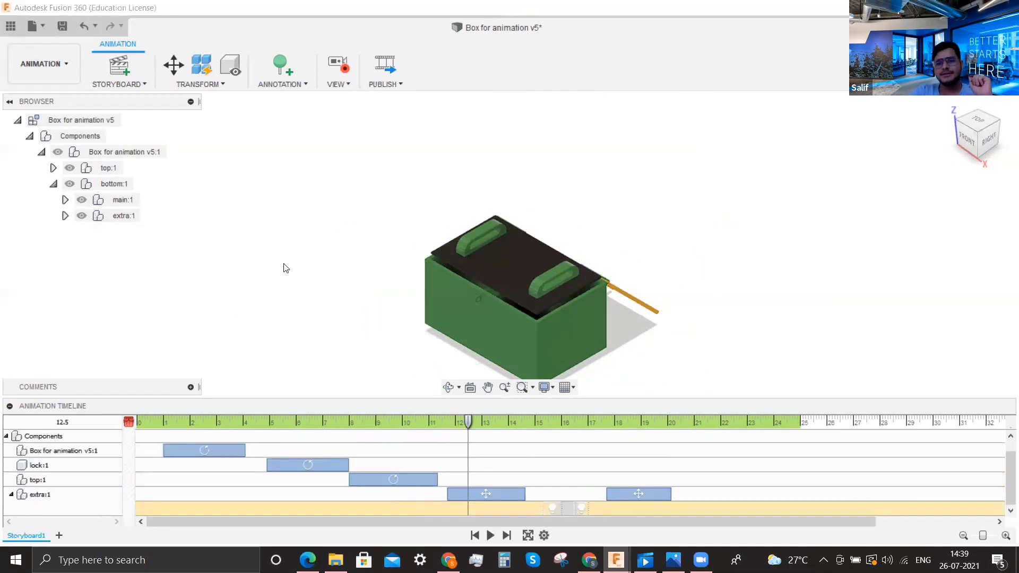
Place the playhead at 10 seconds
click(401, 422)
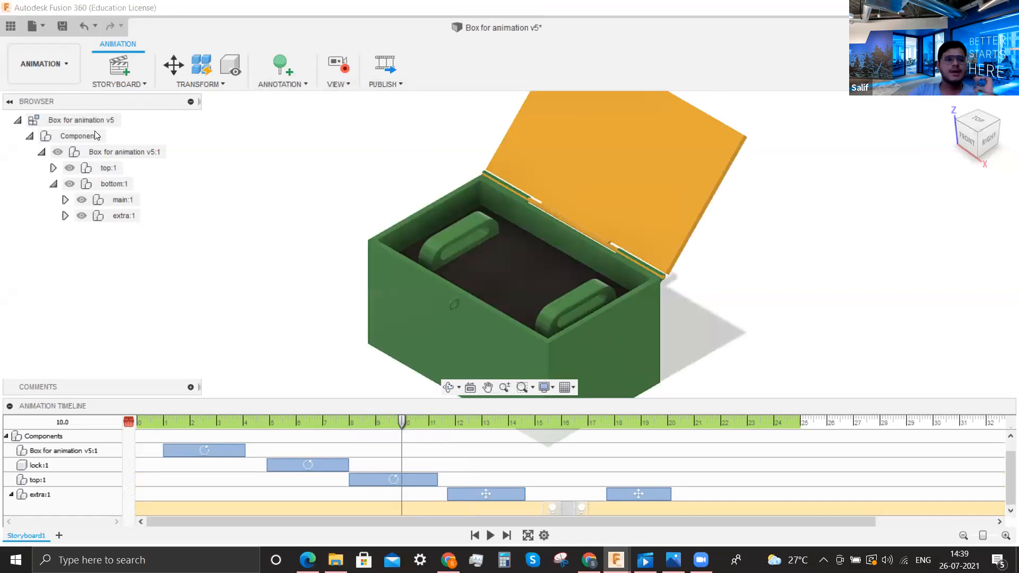
click(328, 465)
right_click(327, 465)
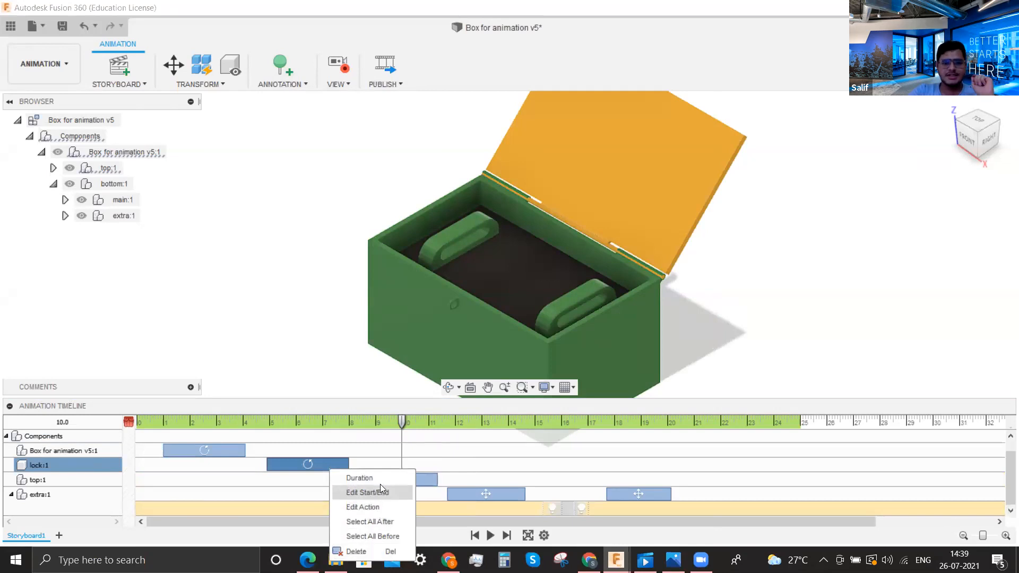
click(126, 229)
click(299, 228)
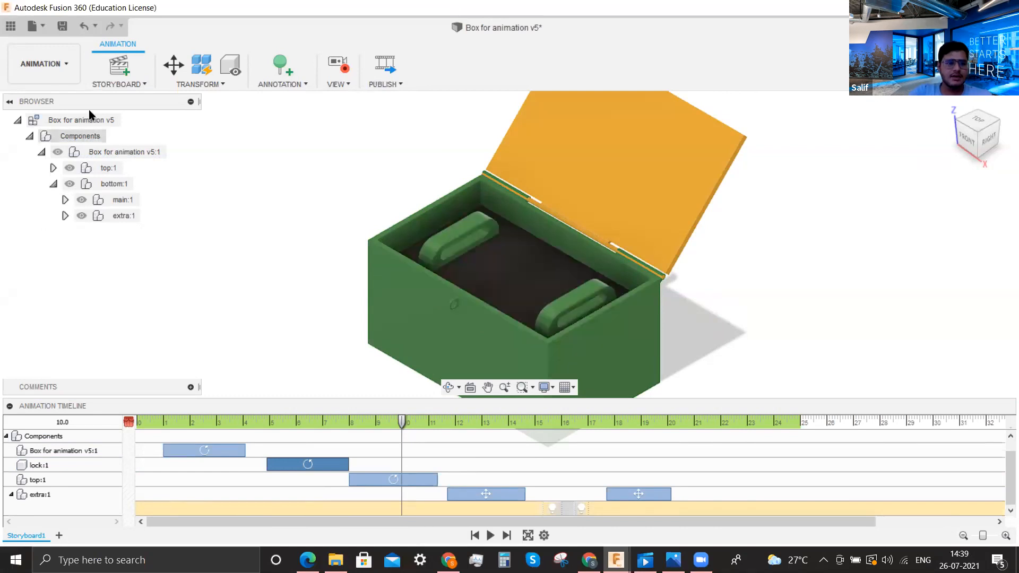
Create a new Clean storyboard and record a camera view at 1 second that frames the whole closed box
click(59, 536)
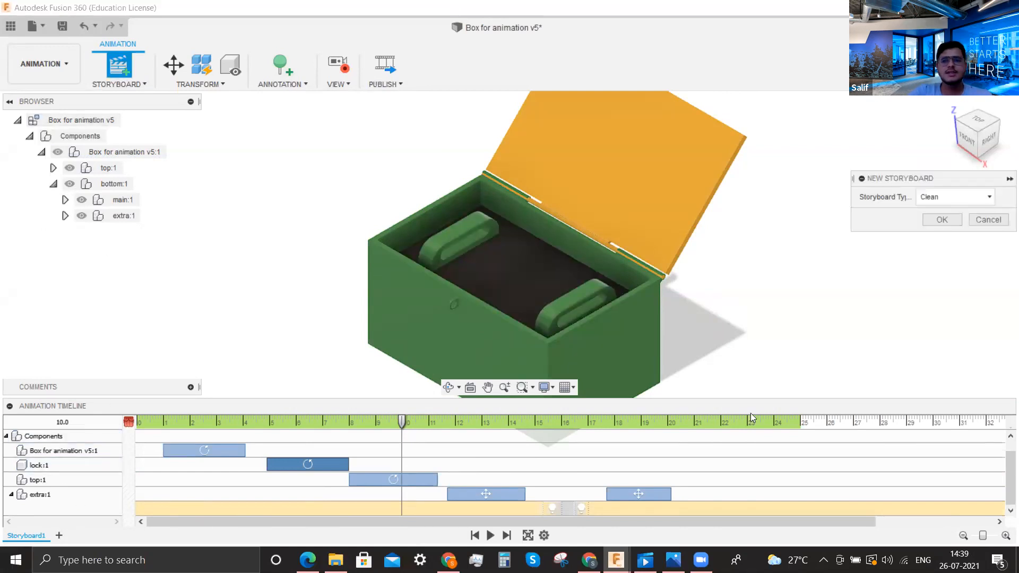
click(938, 219)
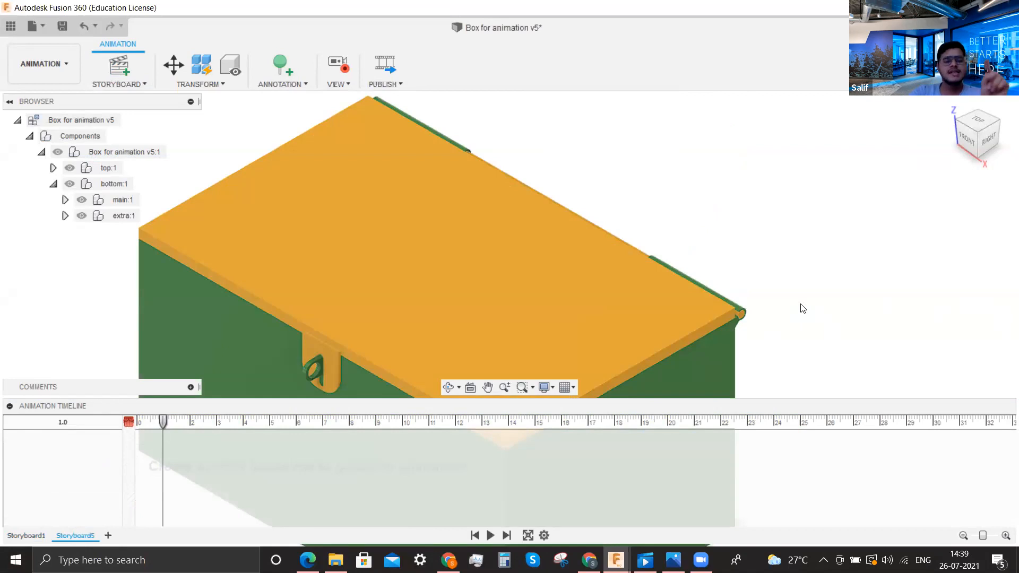
click(487, 387)
drag(594, 311, 711, 280)
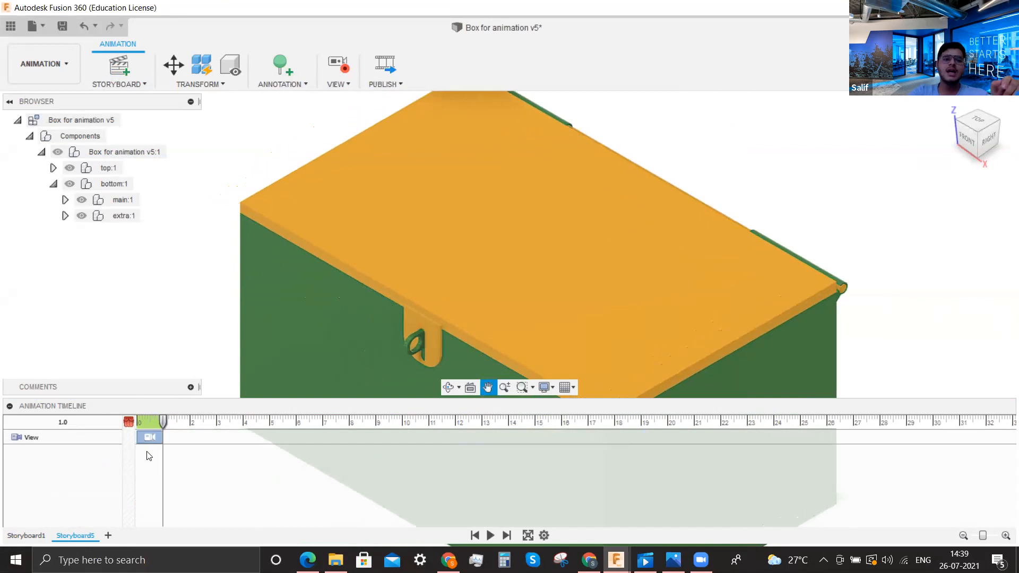
scroll(418, 250, down, 2)
scroll(425, 270, down, 1)
drag(403, 326, 488, 287)
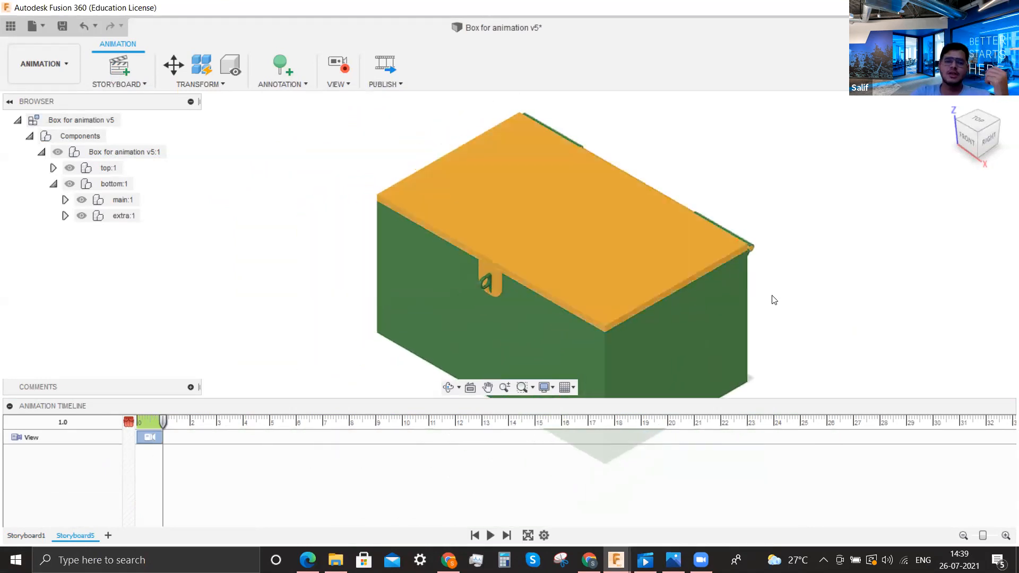
Compare the new storyboard with Storyboard1, and remove the new storyboard together with its camera view action
click(26, 536)
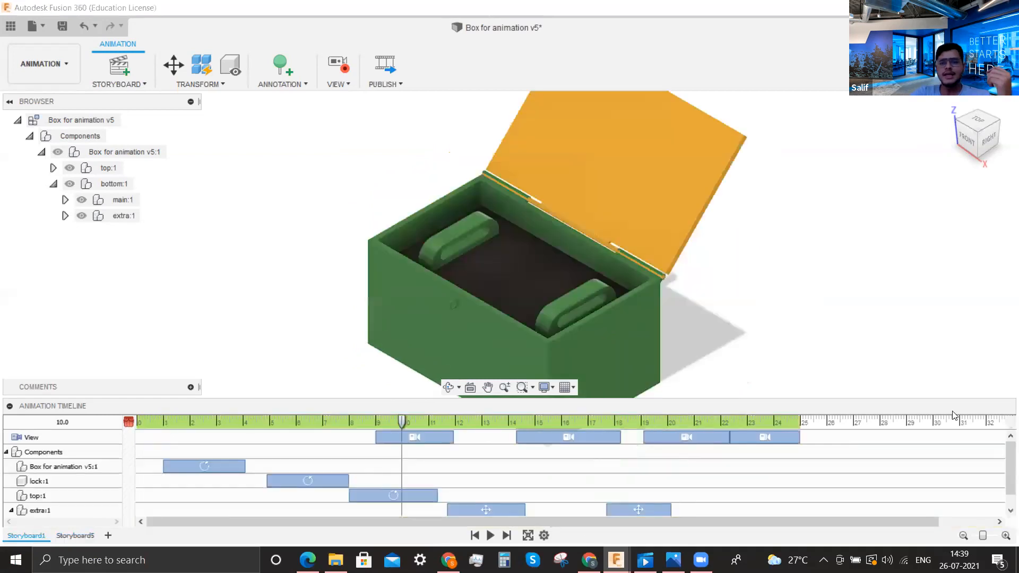
click(91, 533)
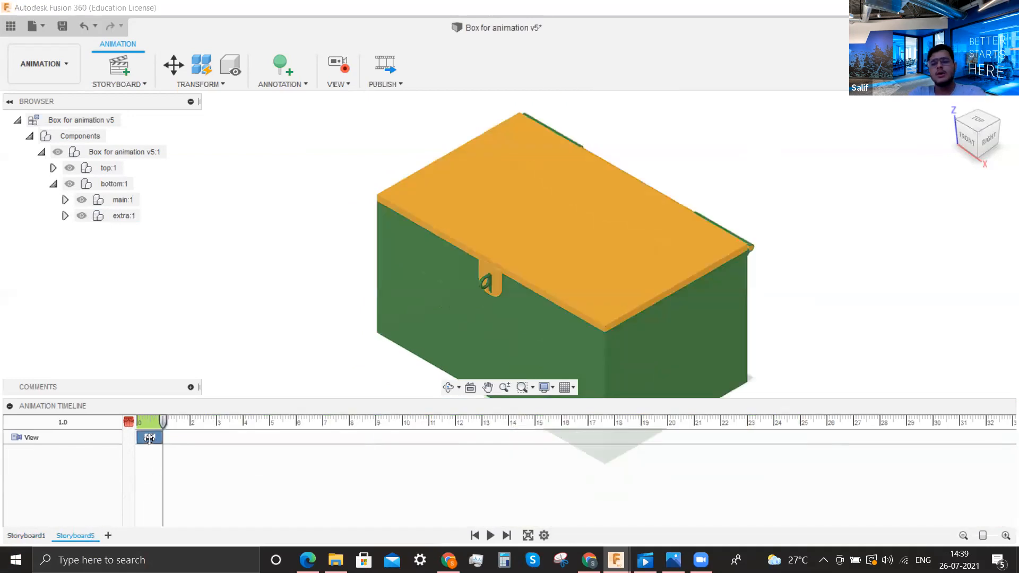
key(Delete)
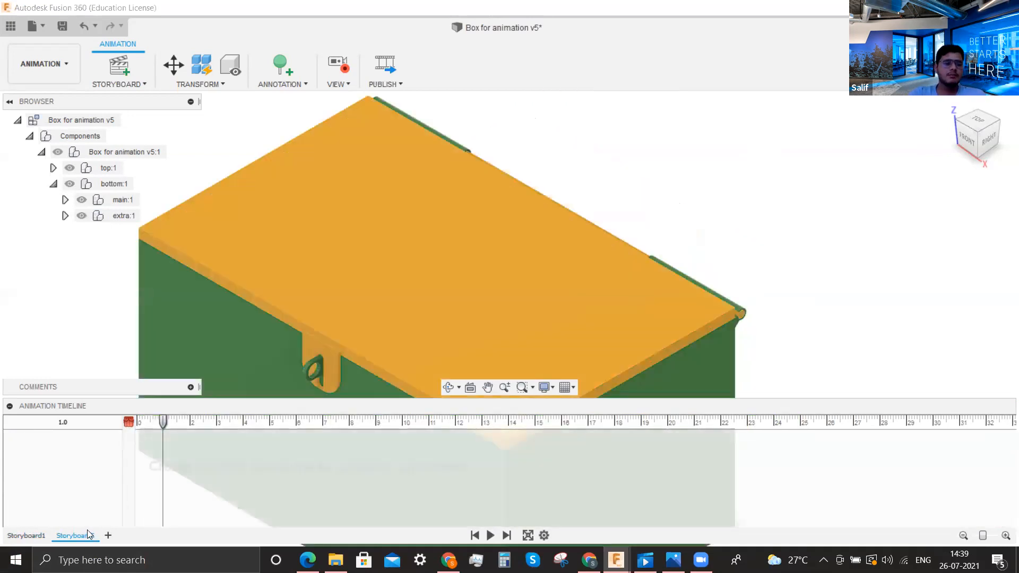
right_click(89, 537)
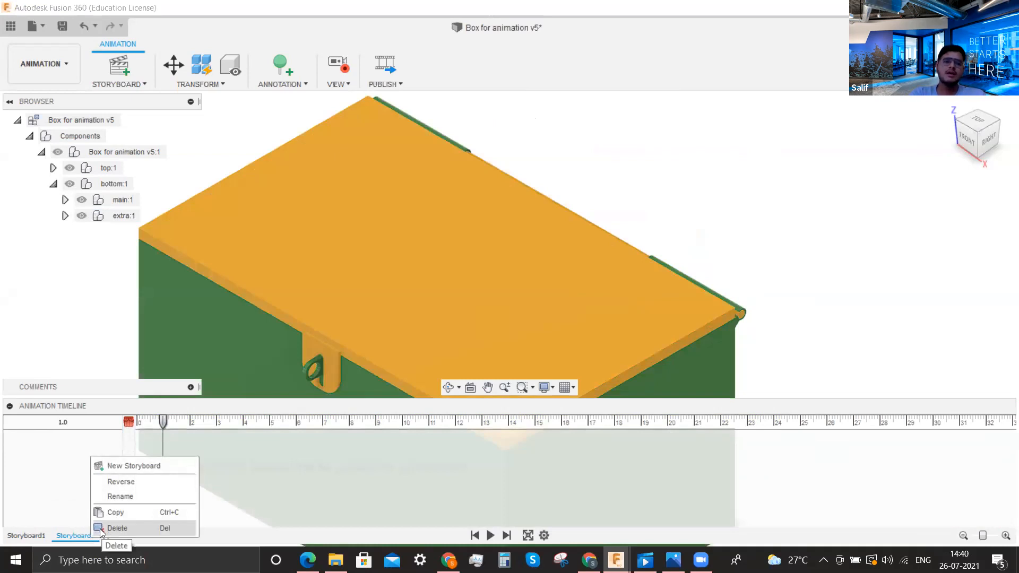
click(99, 528)
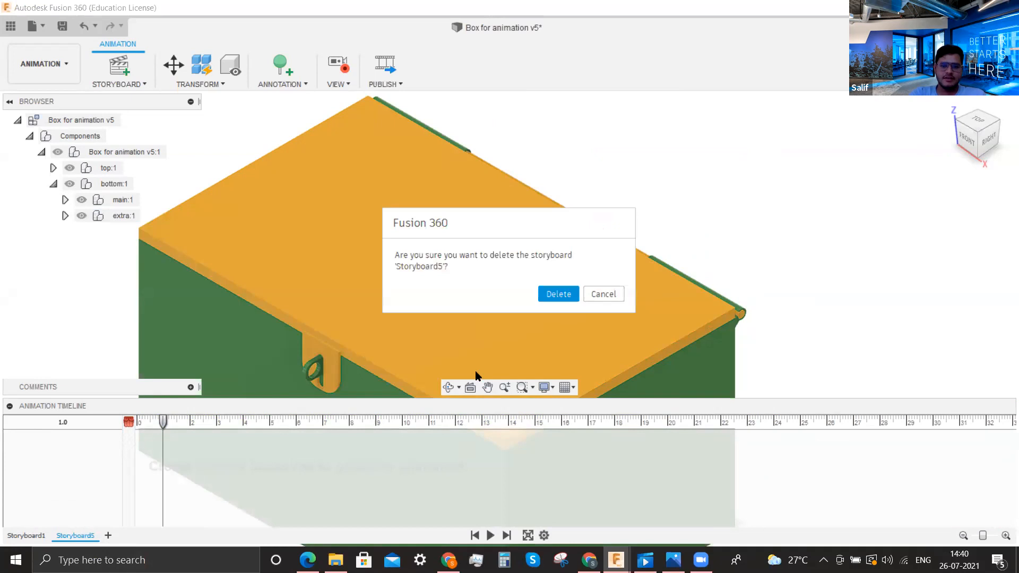
click(560, 293)
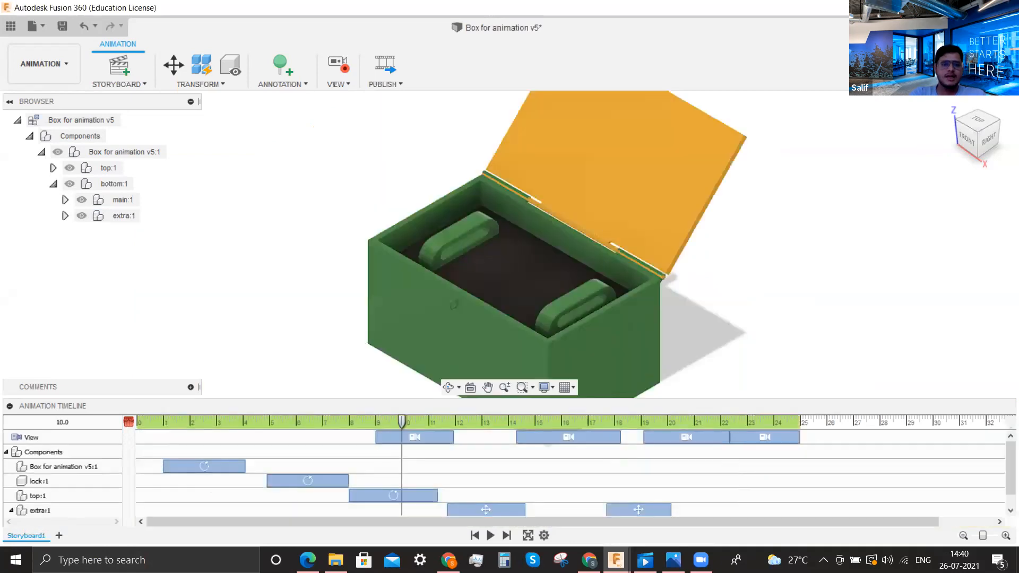
Create a new storyboard that starts from the end of the previous one and place its playhead in the zone before 0
click(59, 535)
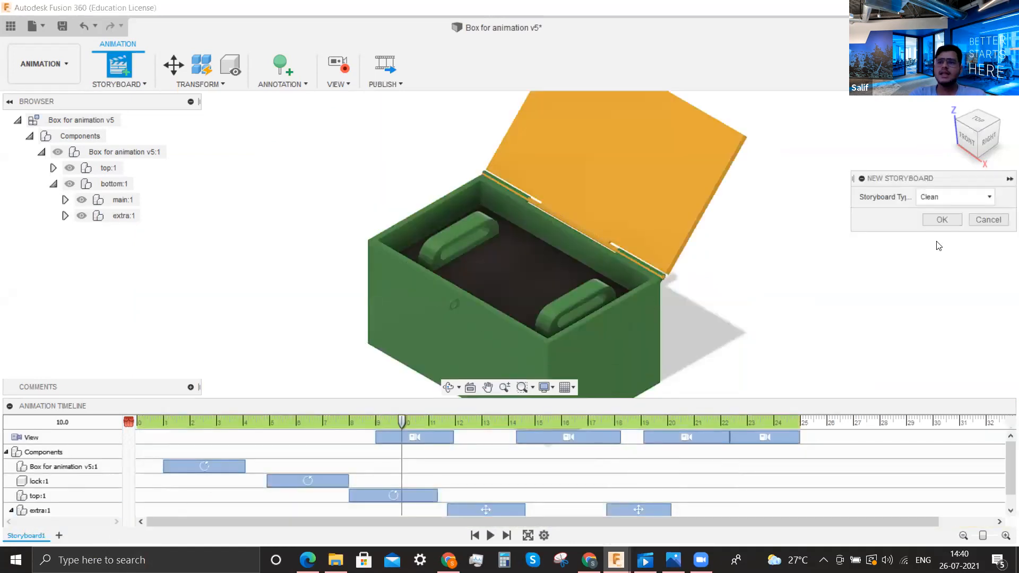
click(950, 198)
click(955, 230)
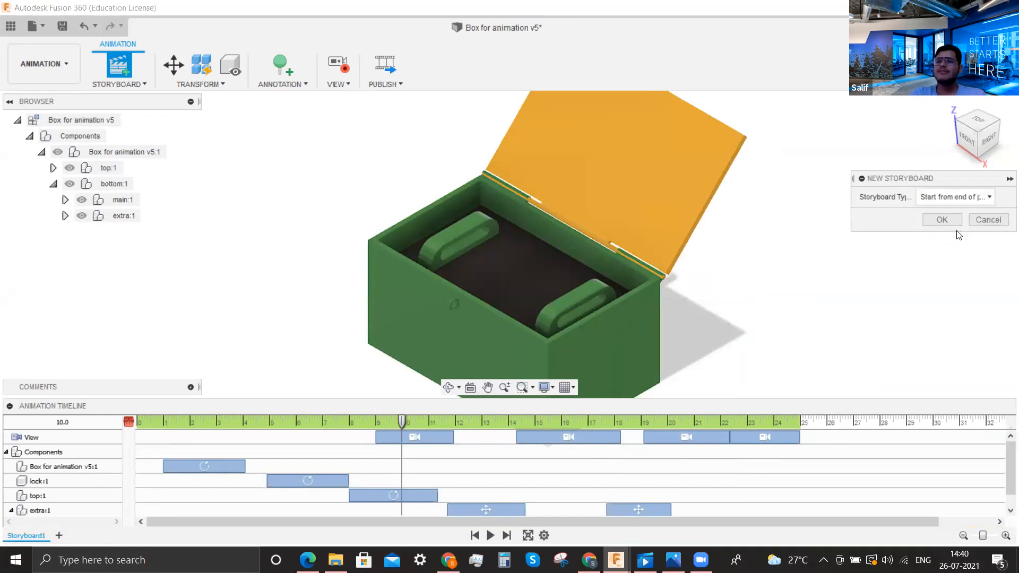
click(951, 223)
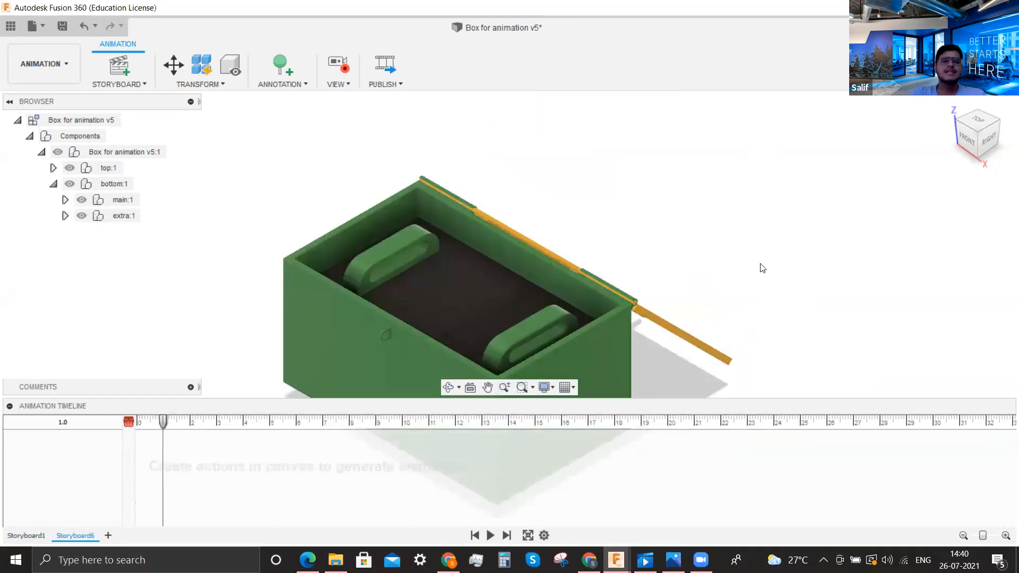
mouse_move(164, 422)
mouse_down()
mouse_move(130, 422)
mouse_move(166, 423)
mouse_up()
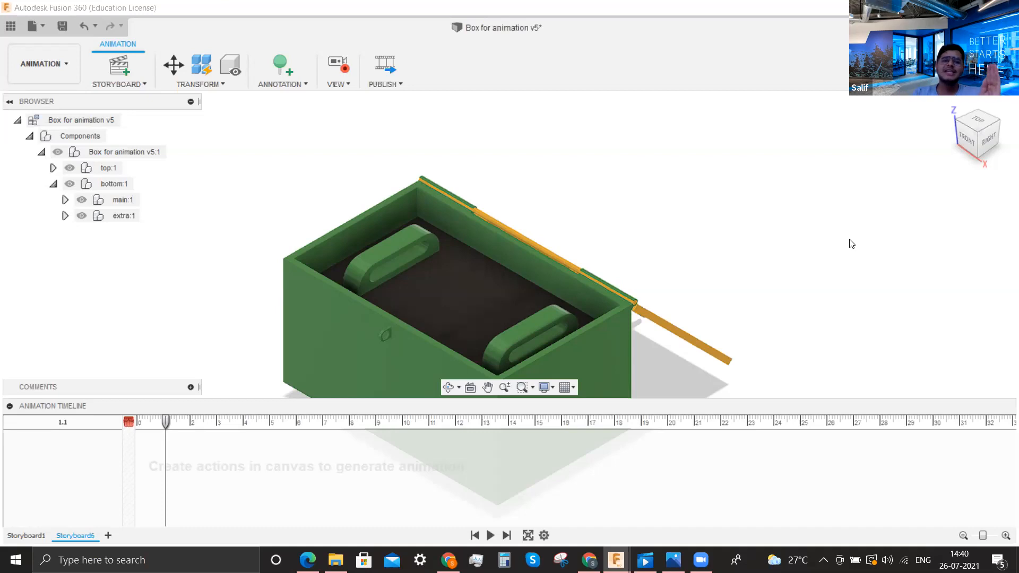
click(129, 422)
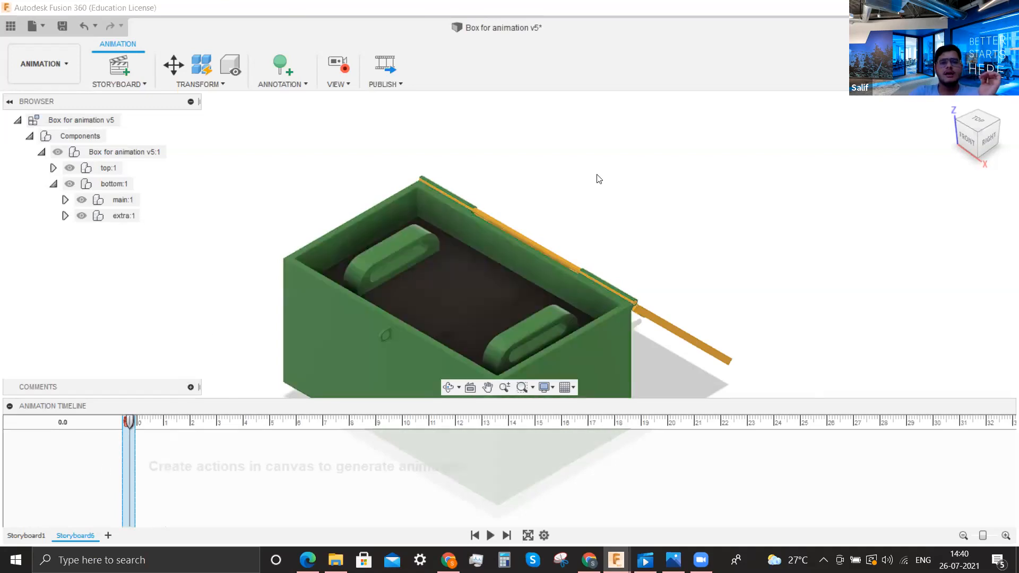
Move Storyboard1's playhead past its last action to 26.1 seconds and return to the new storyboard
scroll(596, 164, down, 1)
scroll(602, 278, down, 2)
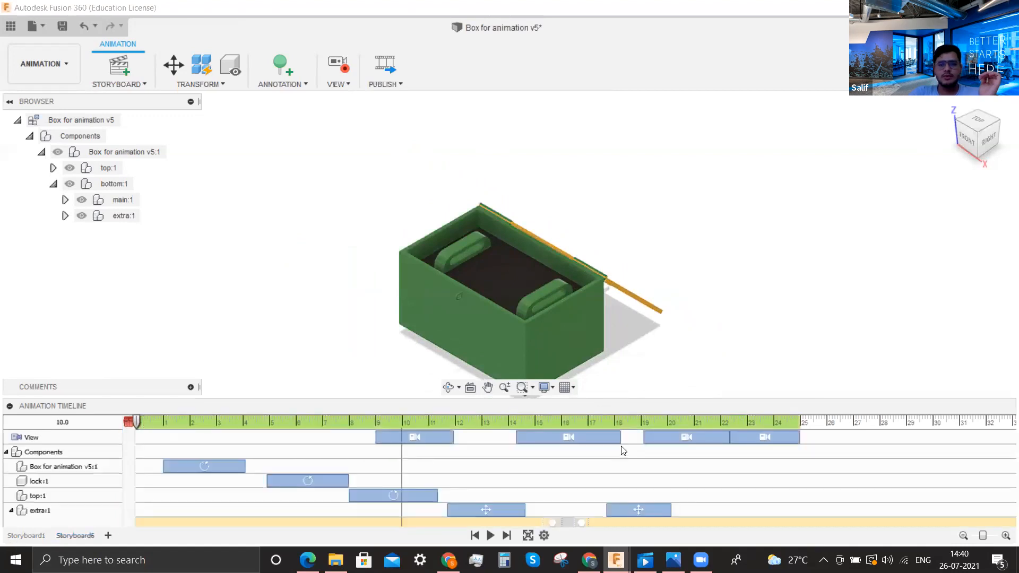
drag(730, 421, 829, 423)
click(60, 535)
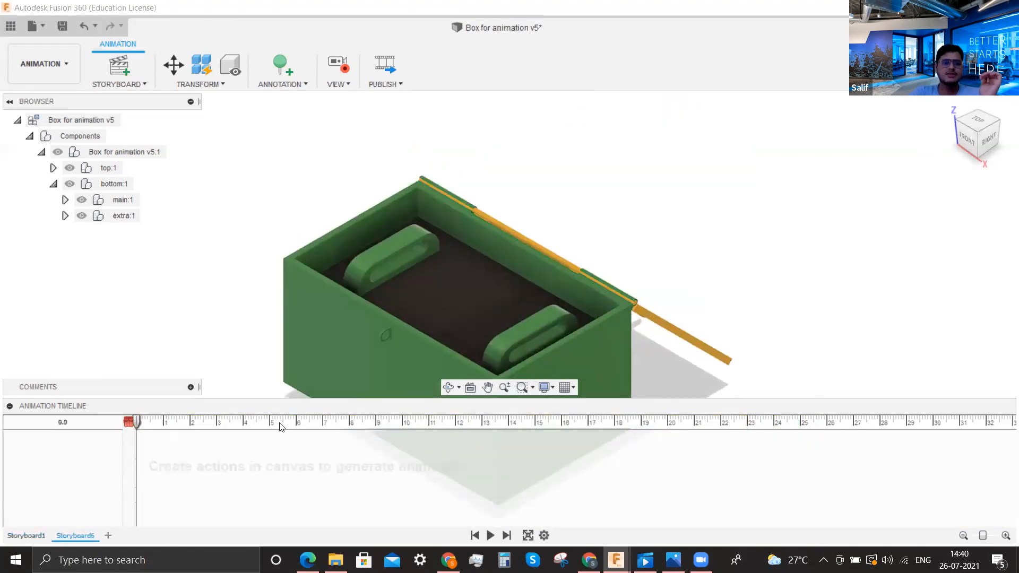
Examine the fully opened lid and its lock tab from the side and from below in the new storyboard
scroll(657, 193, down, 2)
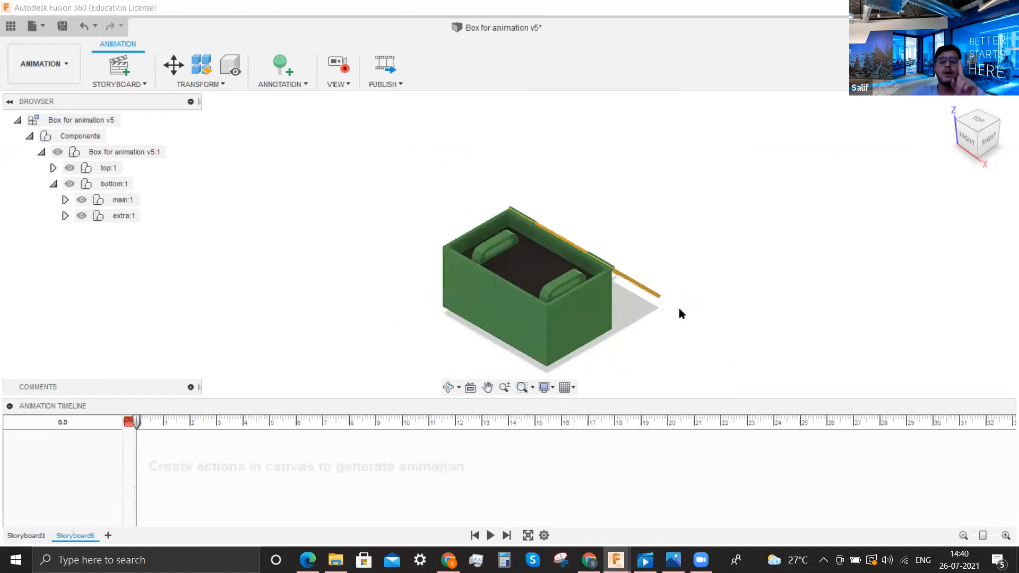
scroll(658, 355, up, 3)
scroll(626, 357, up, 3)
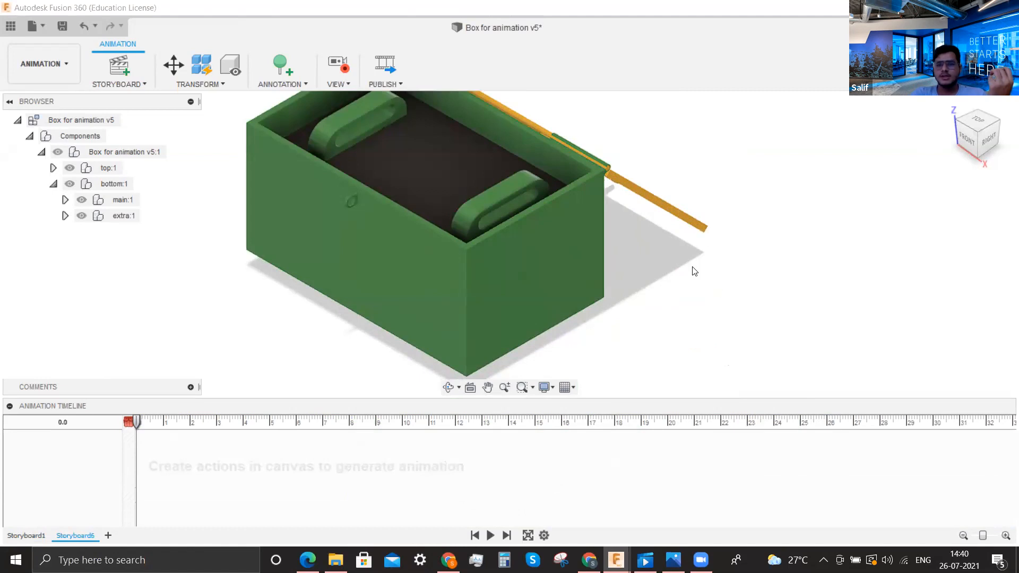
shift+middle_drag(646, 297, 642, 273)
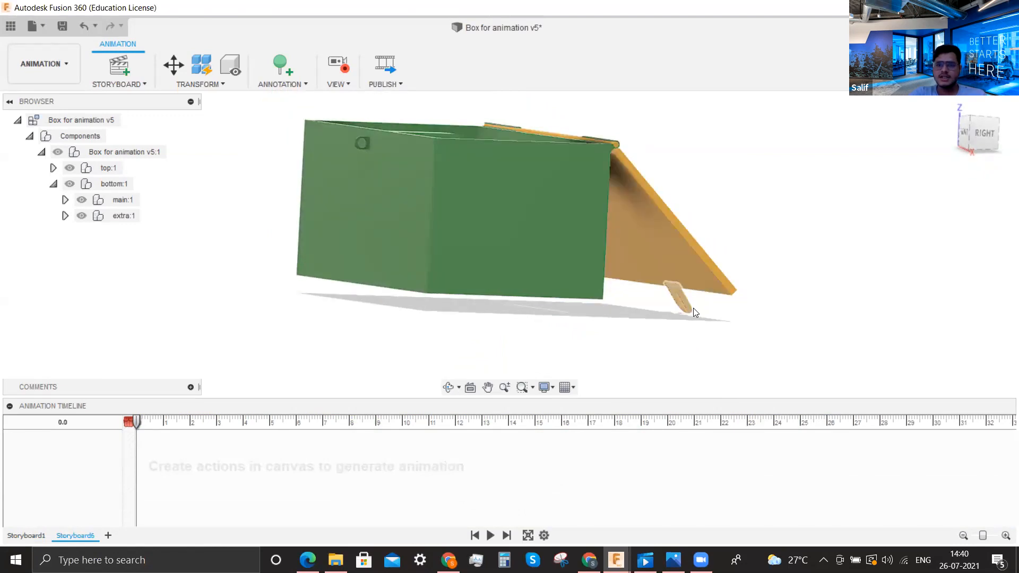
scroll(692, 310, up, 5)
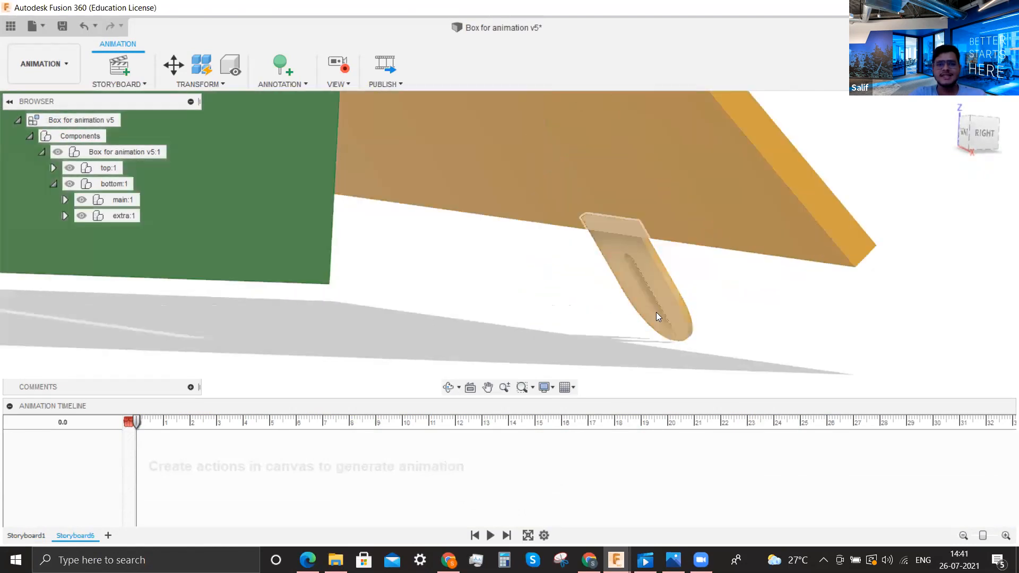
scroll(596, 307, down, 5)
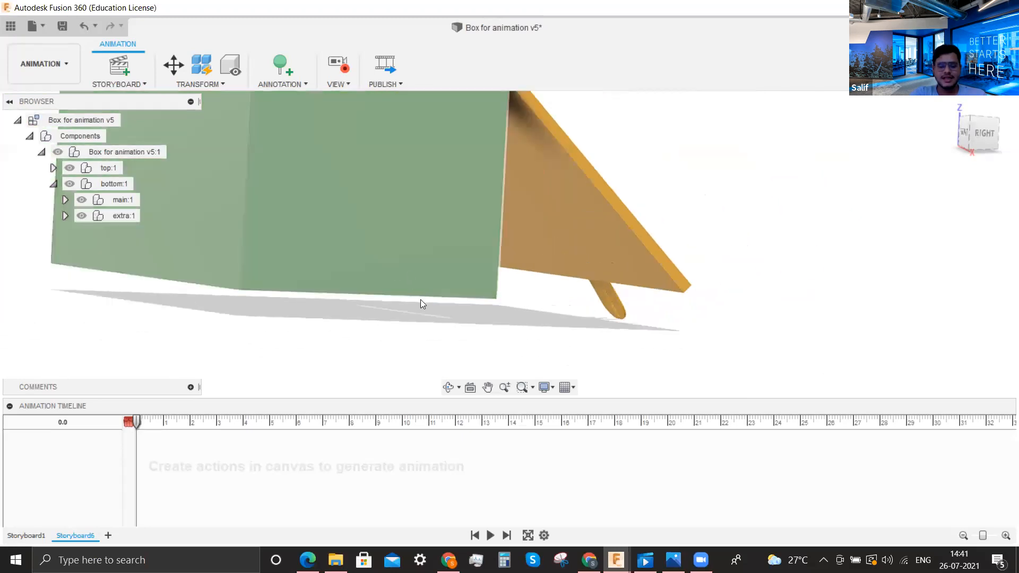
scroll(440, 273, down, 3)
shift+middle_drag(460, 250, 466, 272)
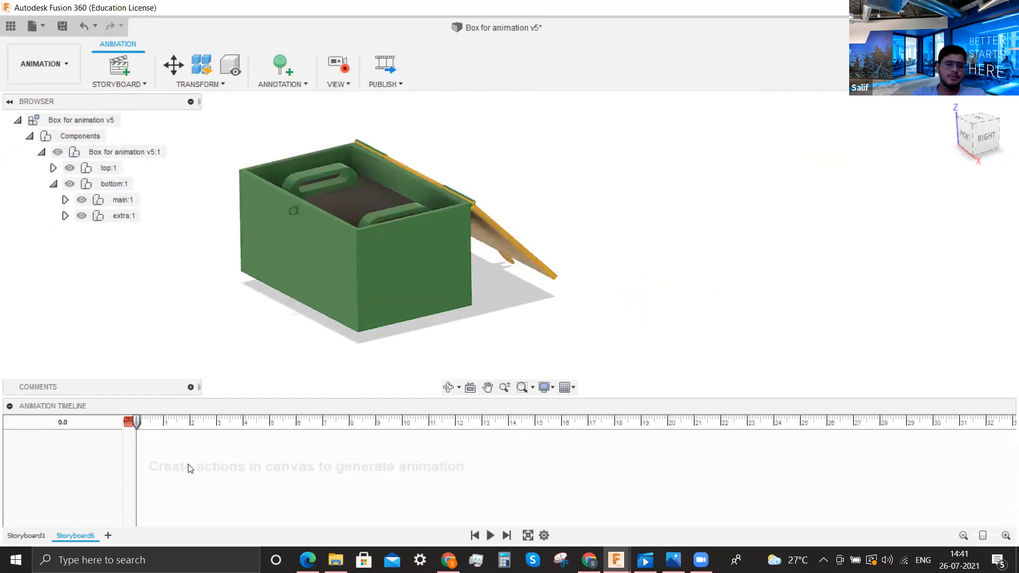
Delete Storyboard6 from the animation
right_click(86, 534)
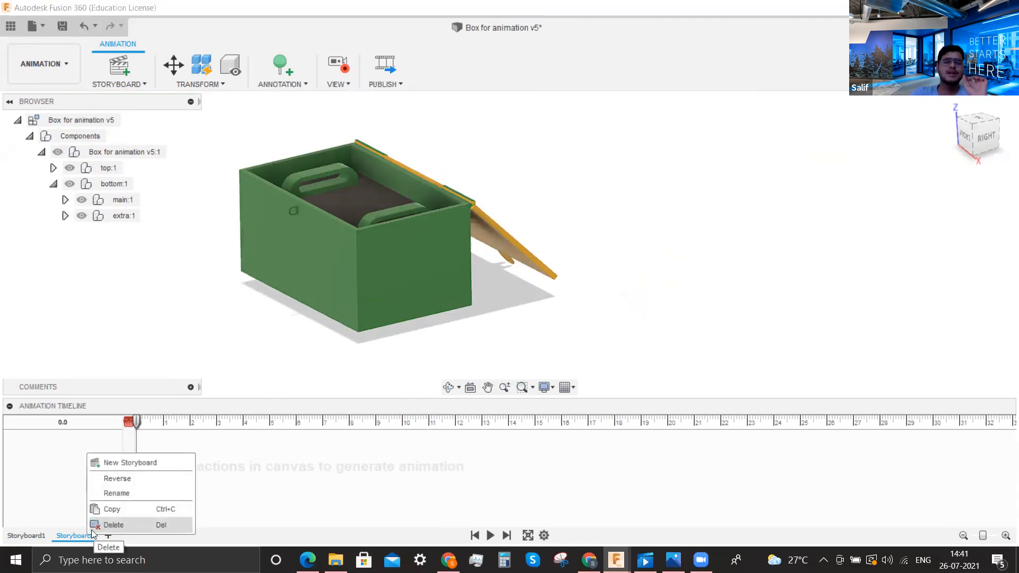
click(91, 530)
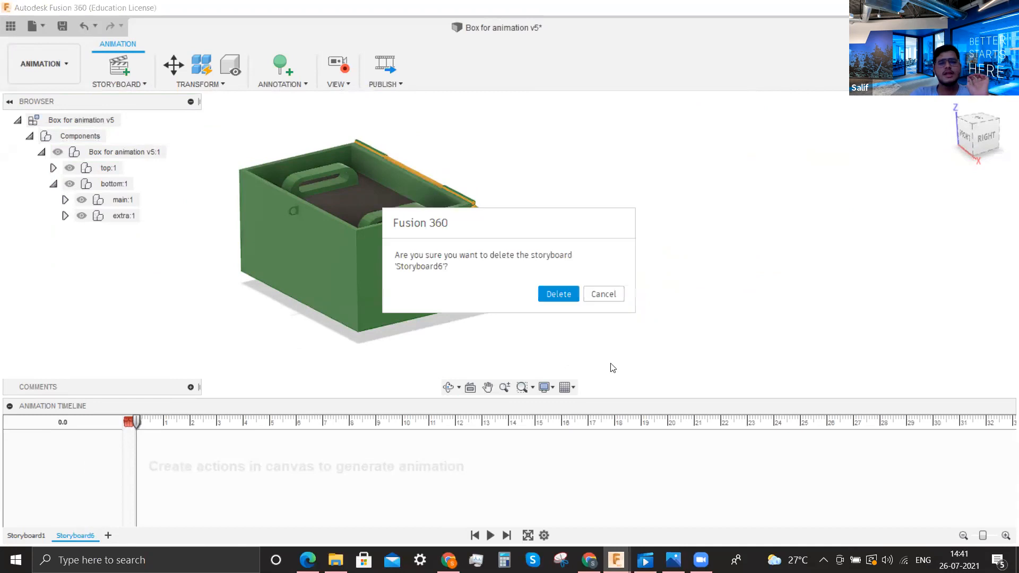
click(558, 292)
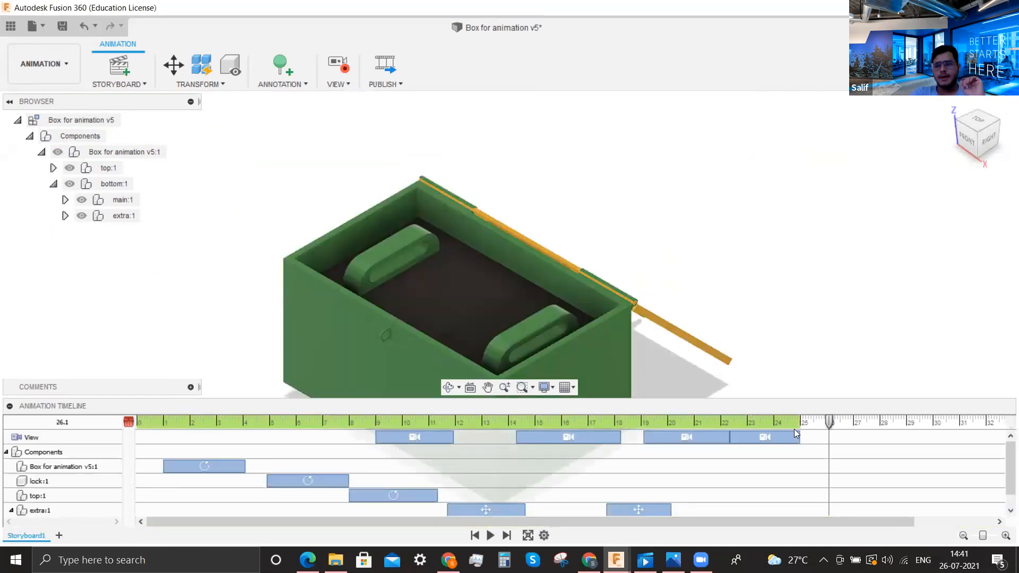
Restore the top:1 component to its home position at 28.1 seconds in Storyboard1
click(882, 422)
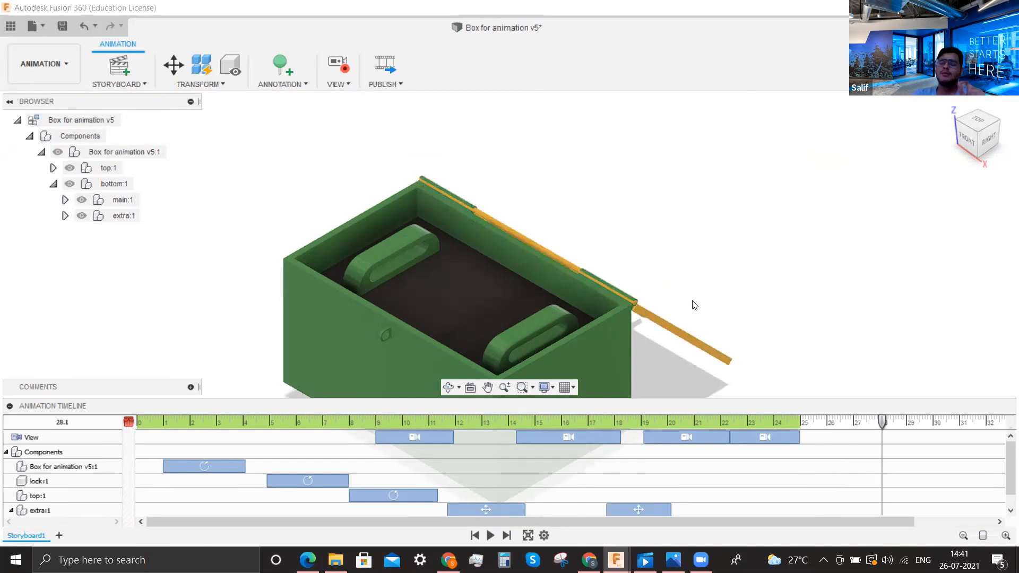
click(201, 84)
click(106, 168)
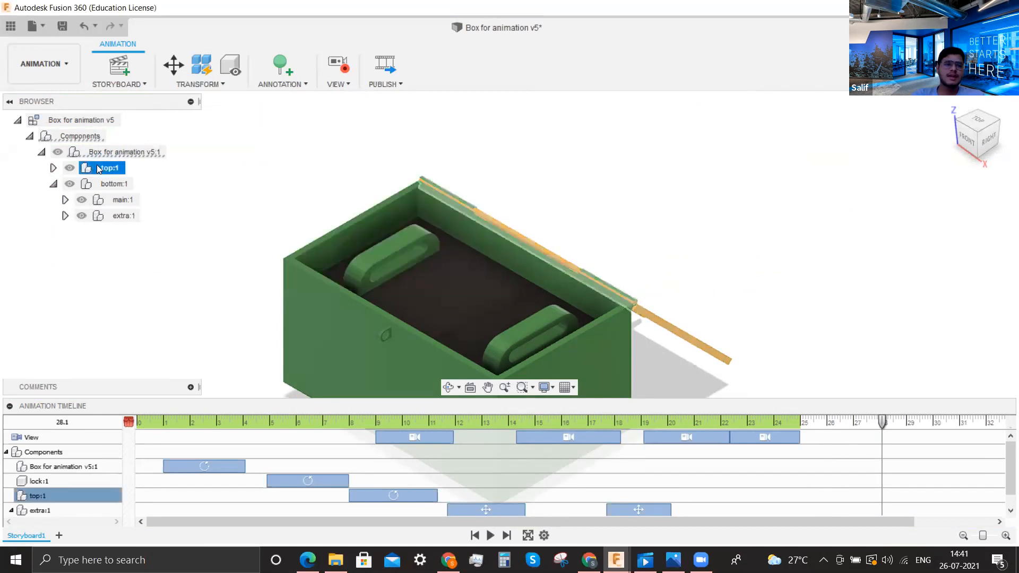
click(200, 83)
click(215, 115)
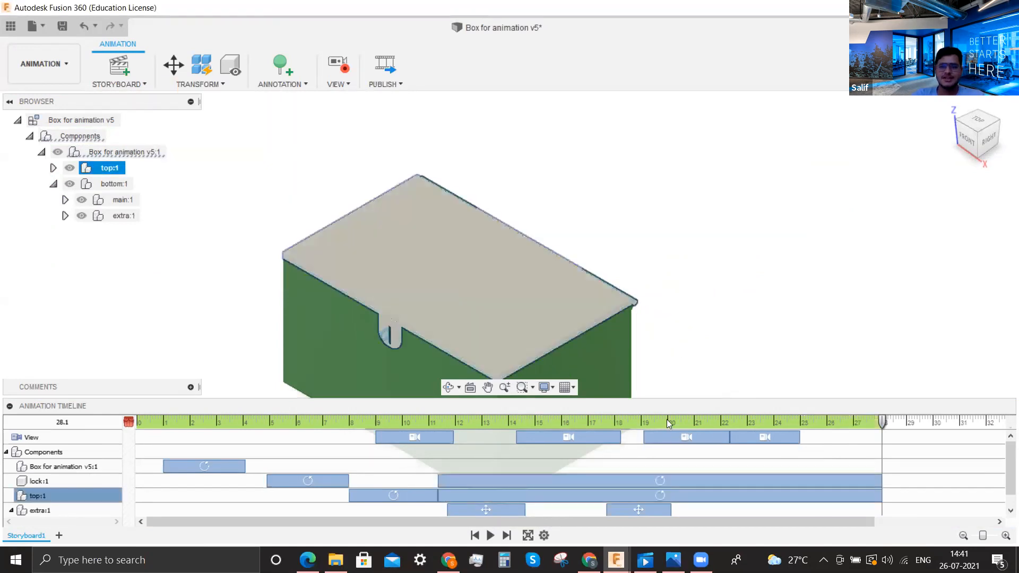
Shorten the closing rotations of lock:1 and top:1 so that both start at about 24.2 seconds
ctrl+click(449, 494)
drag(725, 474, 778, 480)
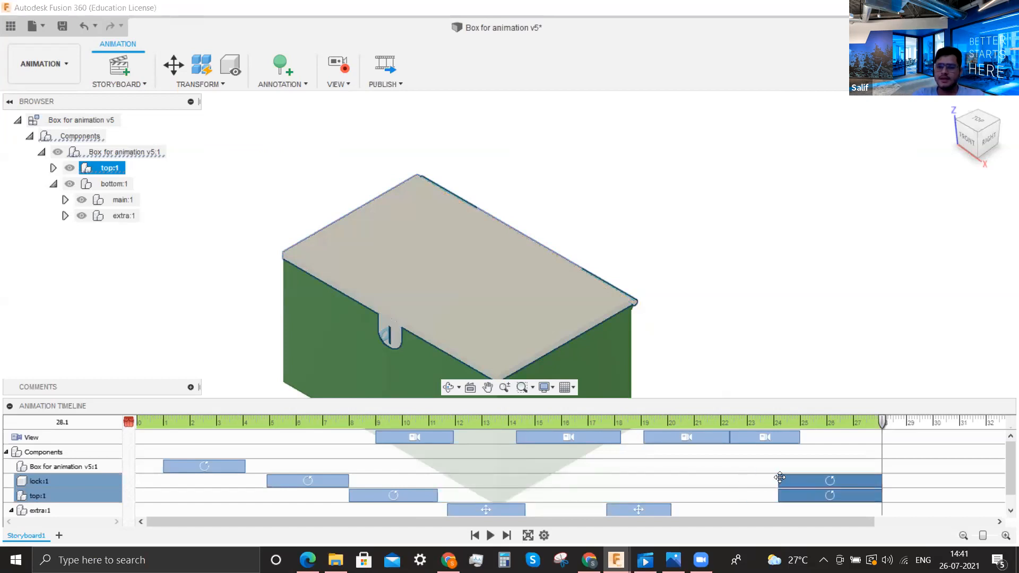
Play the animation from 23.1 seconds to check the lid closing
click(749, 424)
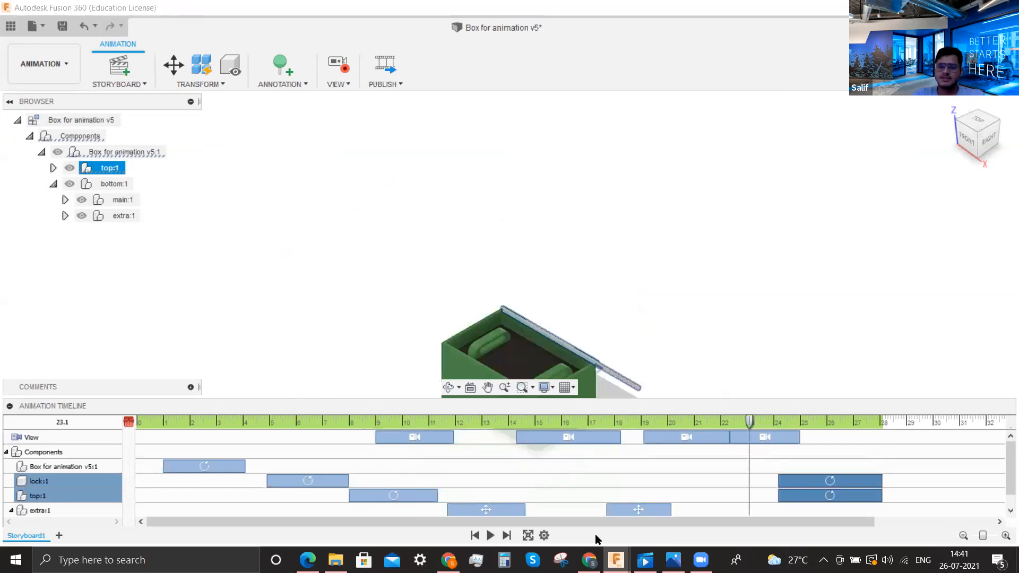
click(491, 535)
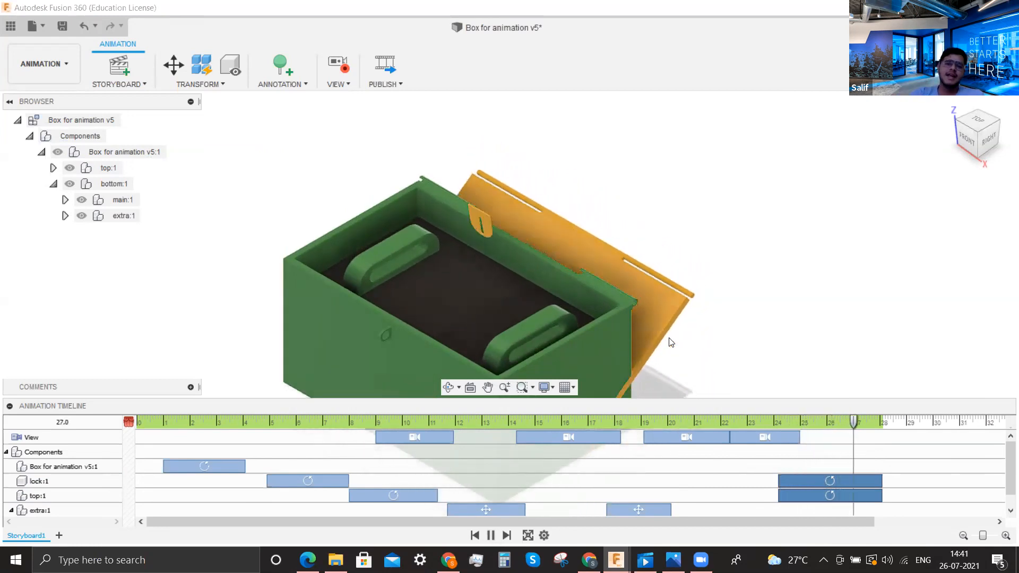
key(space)
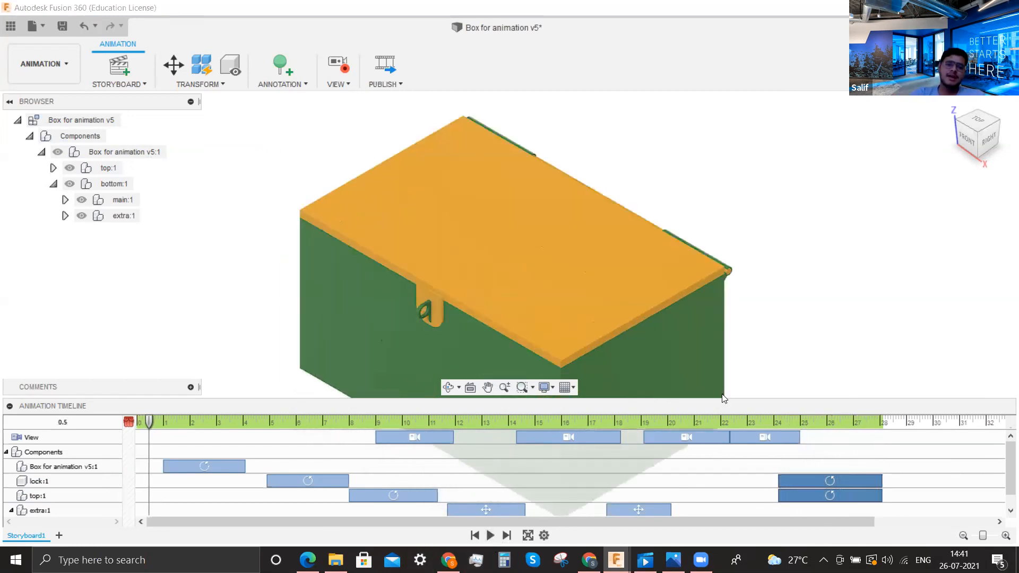
Delete the closing rotation actions of lock:1 and top:1 that start at about 24.2 seconds
click(847, 423)
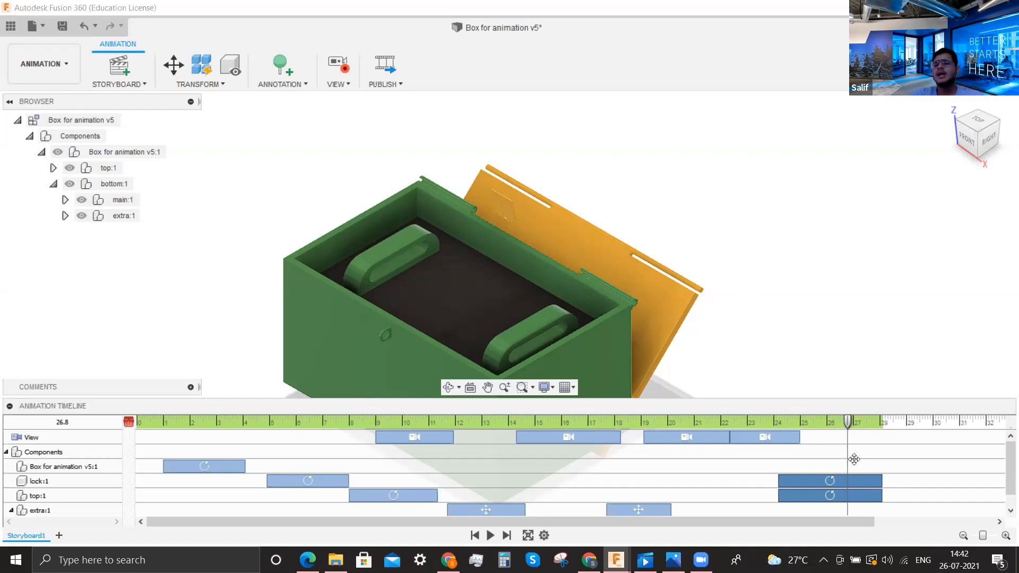
click(829, 478)
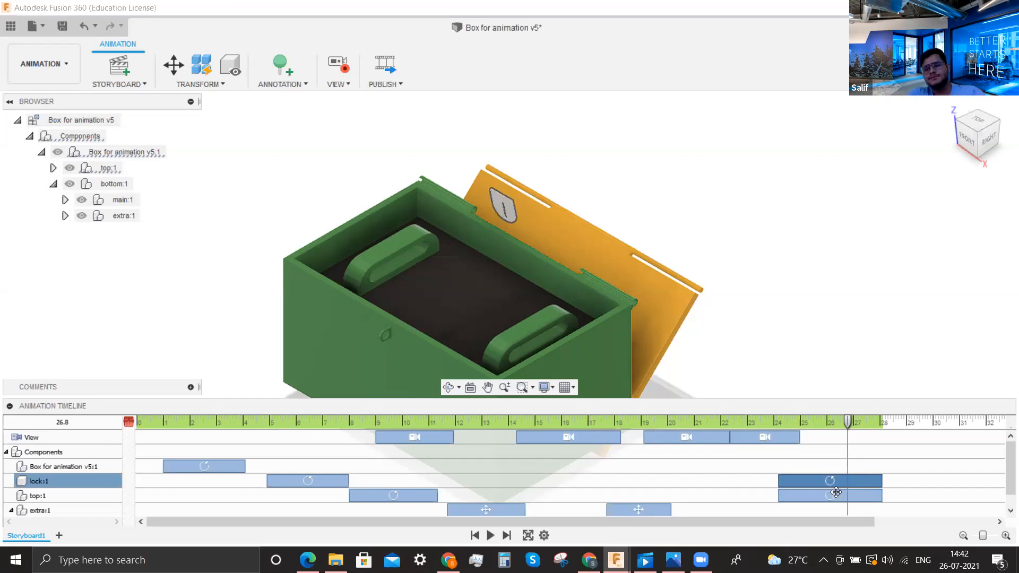
ctrl+click(835, 493)
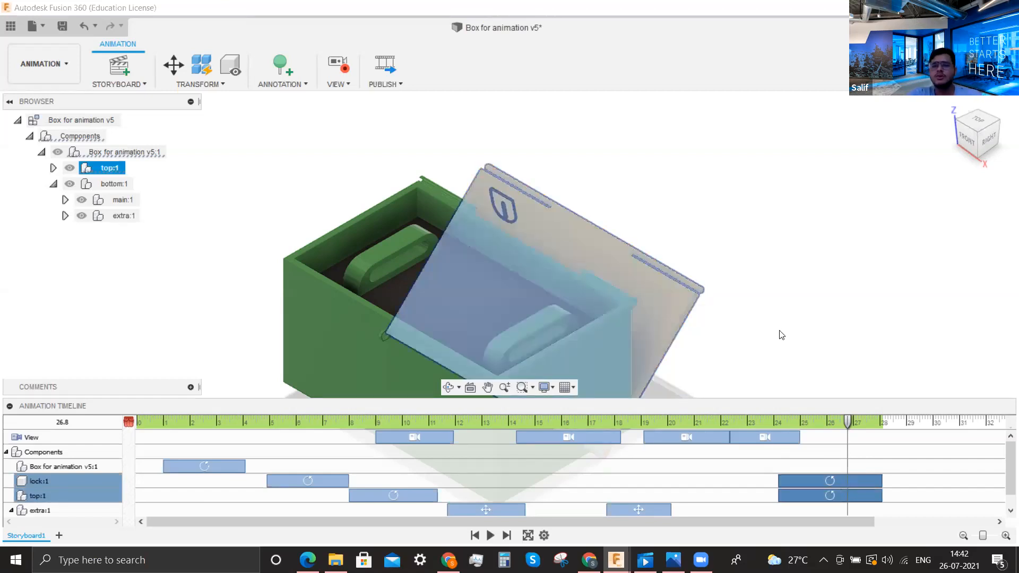
click(782, 336)
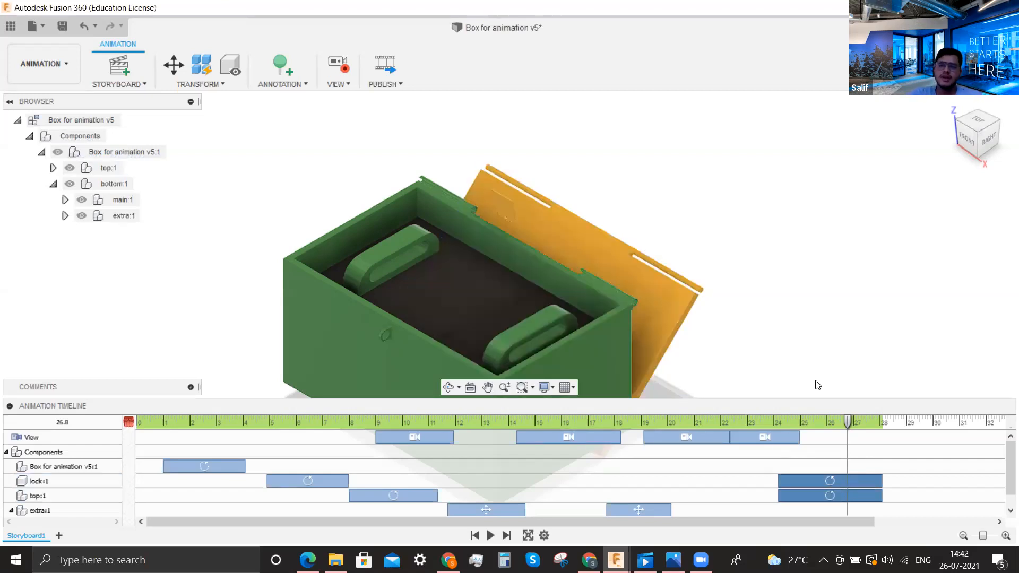
right_click(817, 483)
click(845, 472)
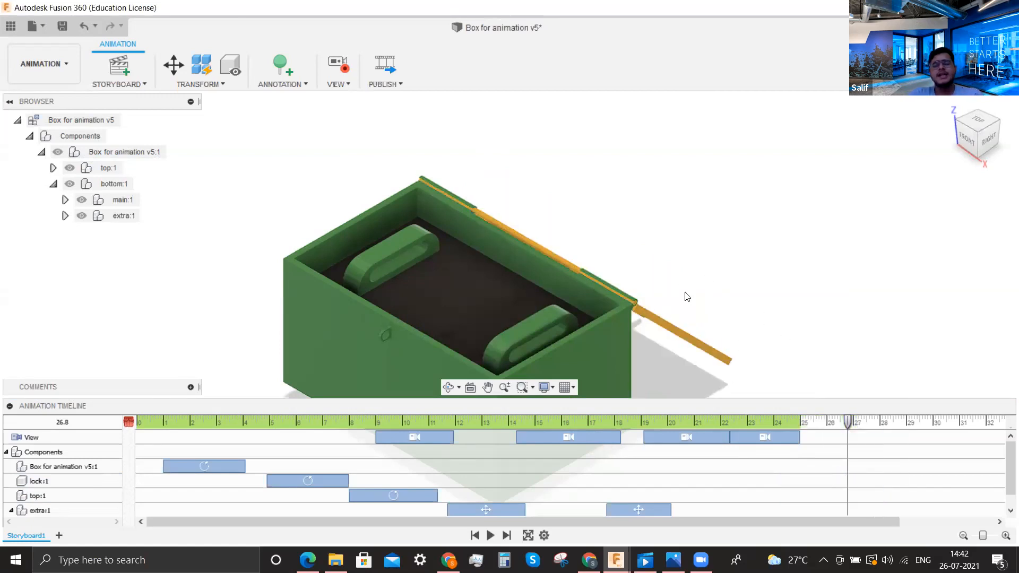
Pause view recording and set the transform pivot of top:1 at the end of its hinge pin, with the playhead at 26.8 seconds
key(m)
click(667, 326)
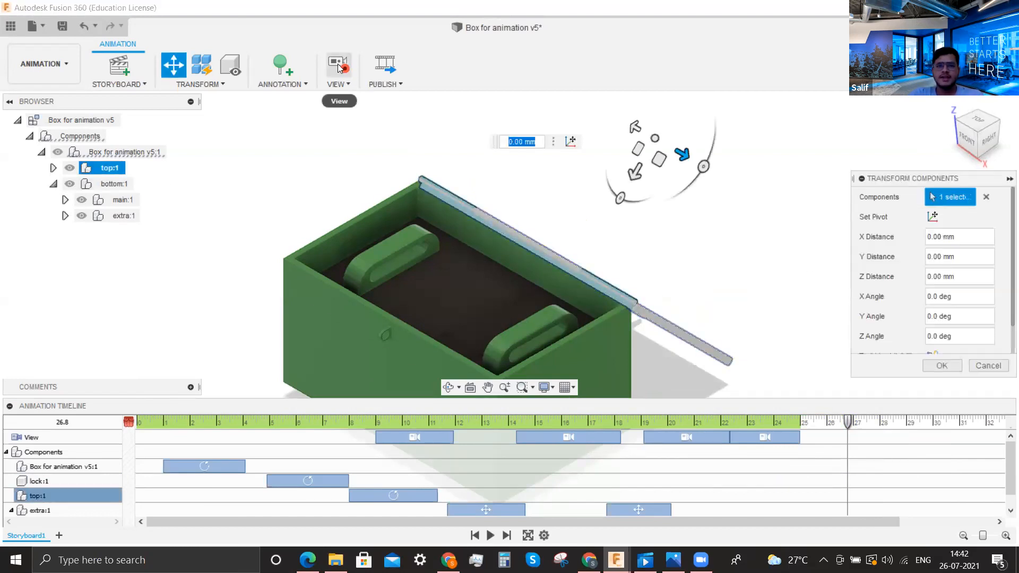
click(338, 64)
scroll(661, 308, up, 3)
scroll(673, 339, up, 3)
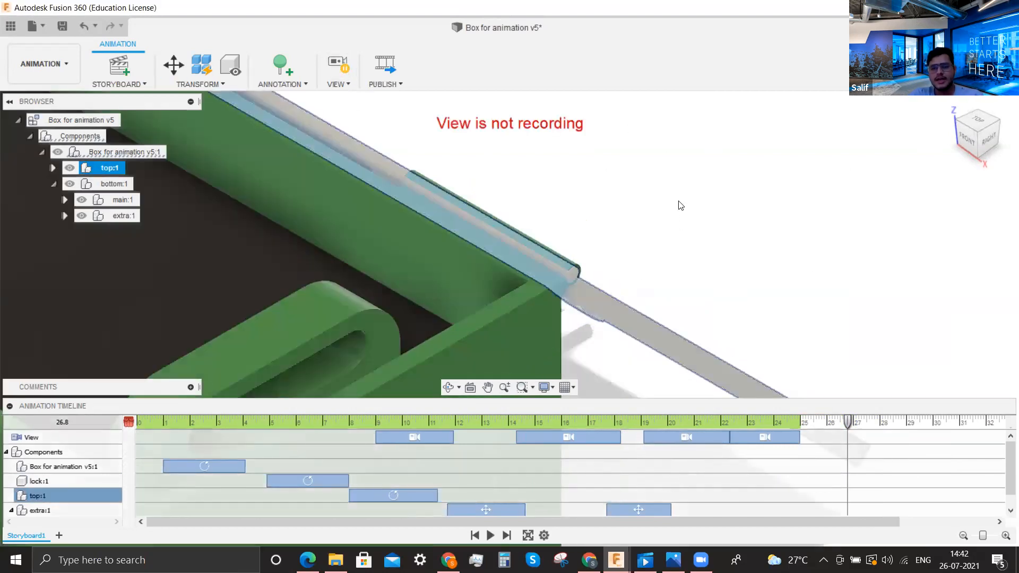
key(m)
click(932, 217)
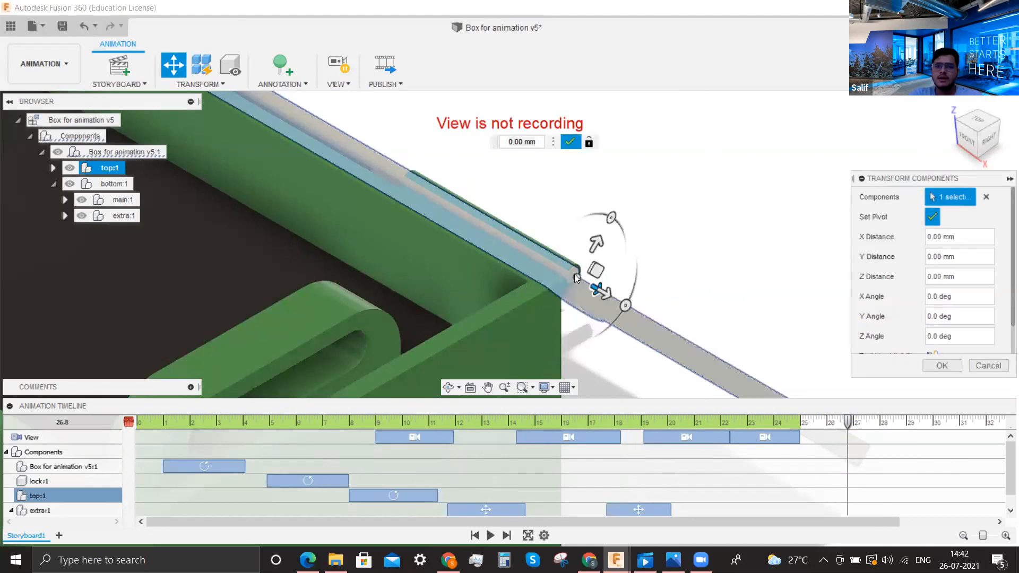
scroll(573, 274, up, 4)
click(568, 274)
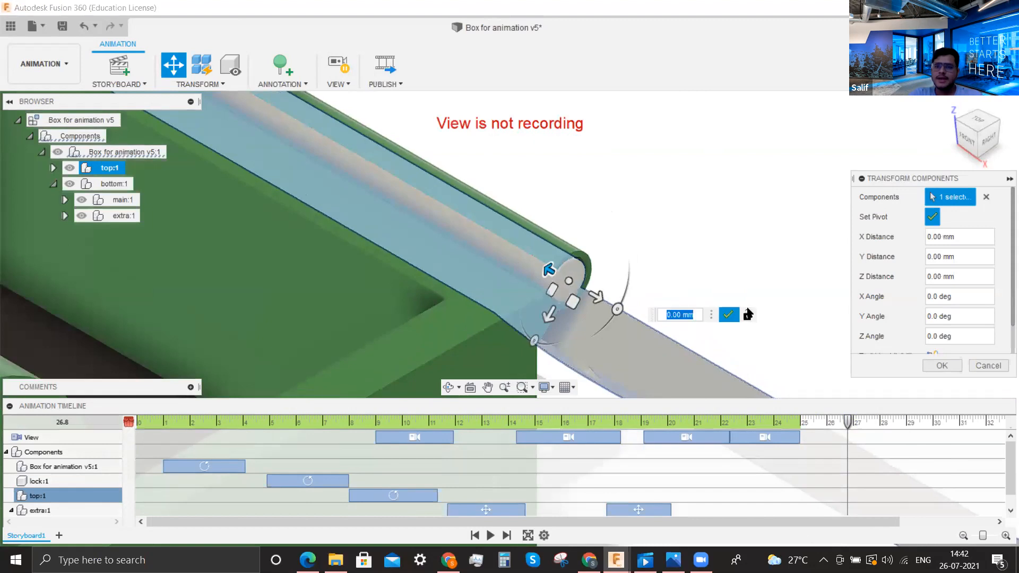
click(728, 315)
Rotate top:1 by 225 degrees about Z to close the lid, and shift the action to end at about 27.9 seconds
scroll(633, 310, down, 5)
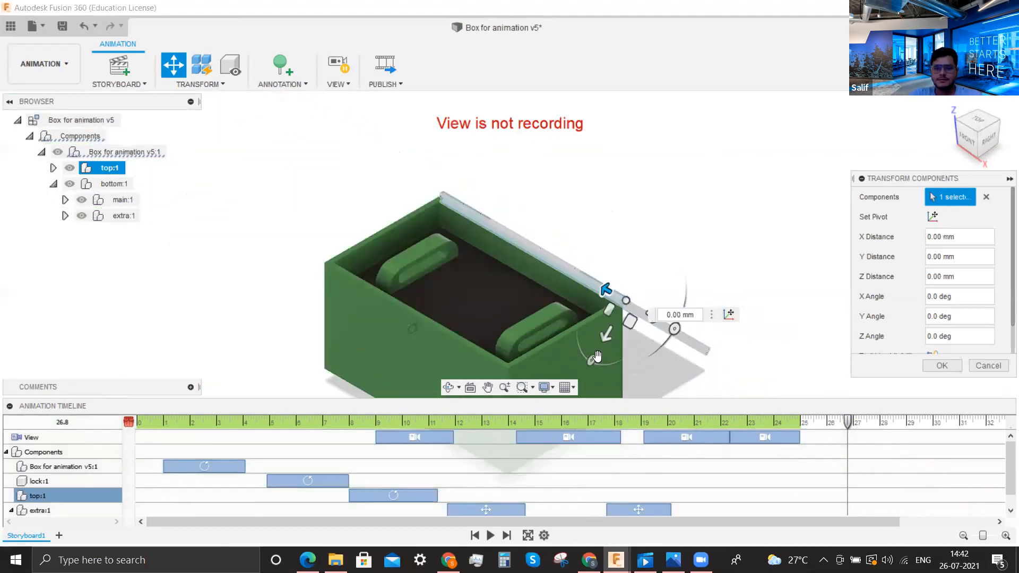
drag(594, 362, 631, 219)
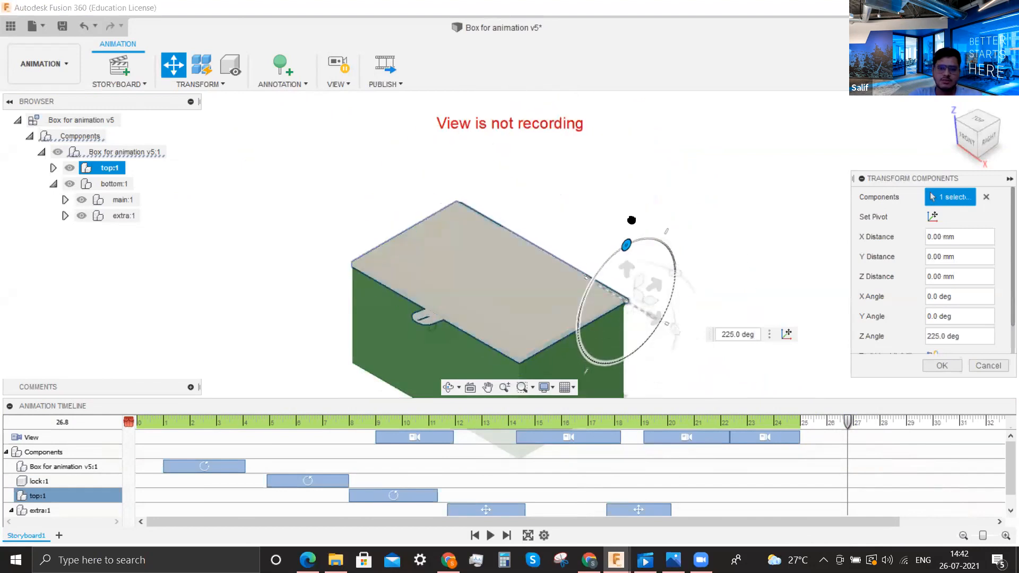
click(944, 365)
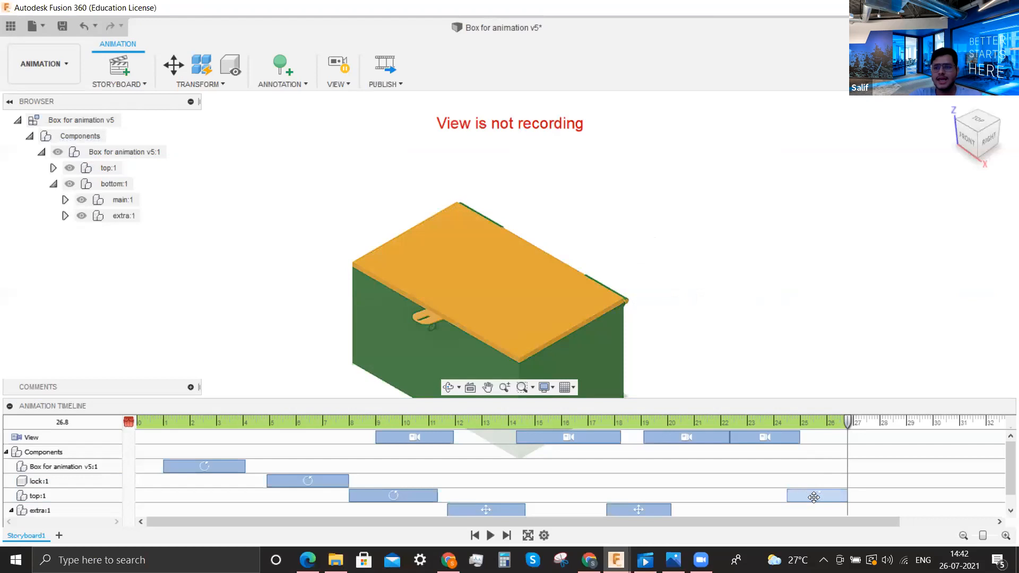
drag(814, 496, 843, 497)
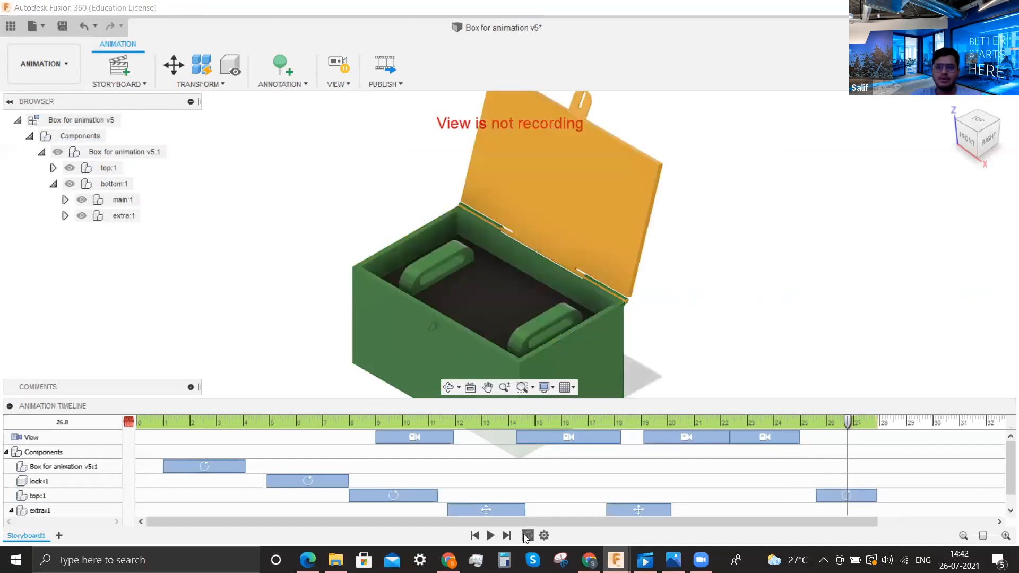
Play the whole animation in the expanded view, and turn view recording back on
click(527, 535)
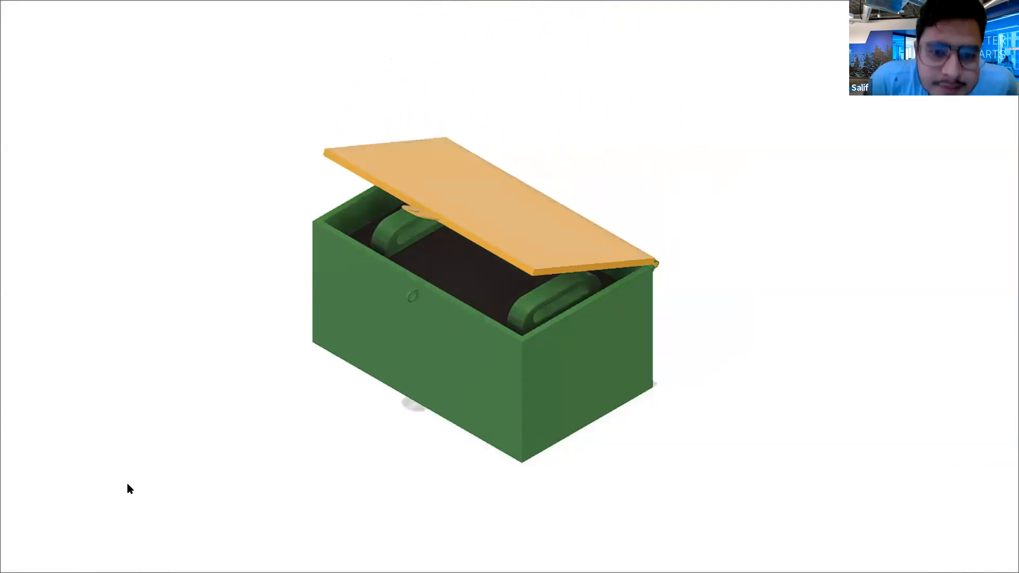
key(Escape)
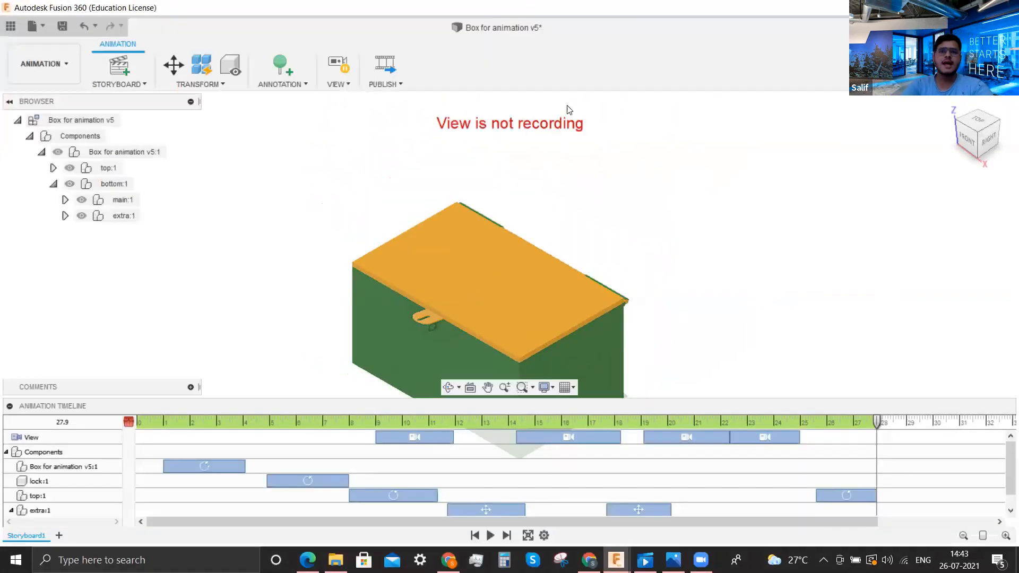
click(347, 68)
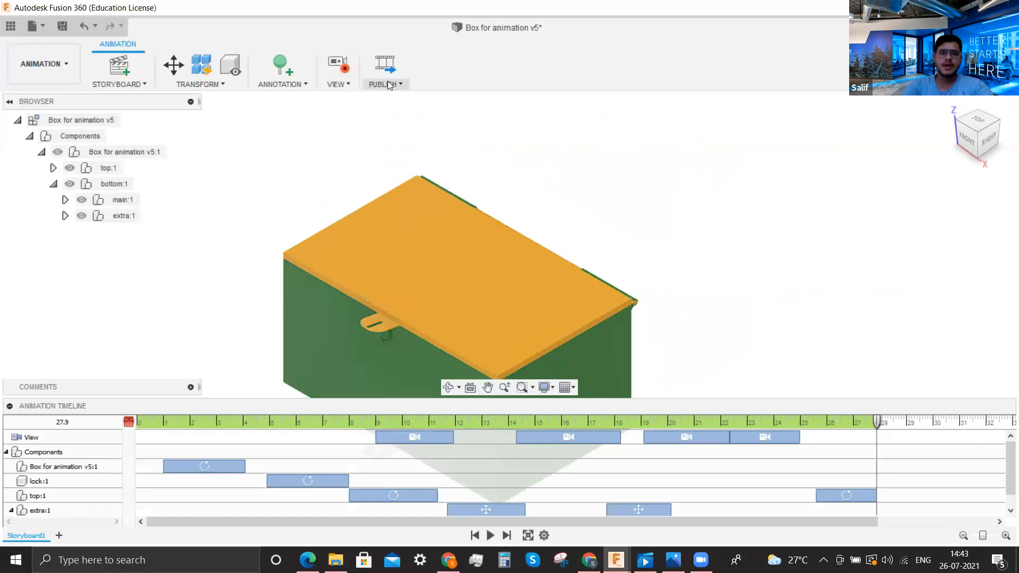
Pause view recording and replay the start of the animation in the expanded view while orbiting the box
click(388, 86)
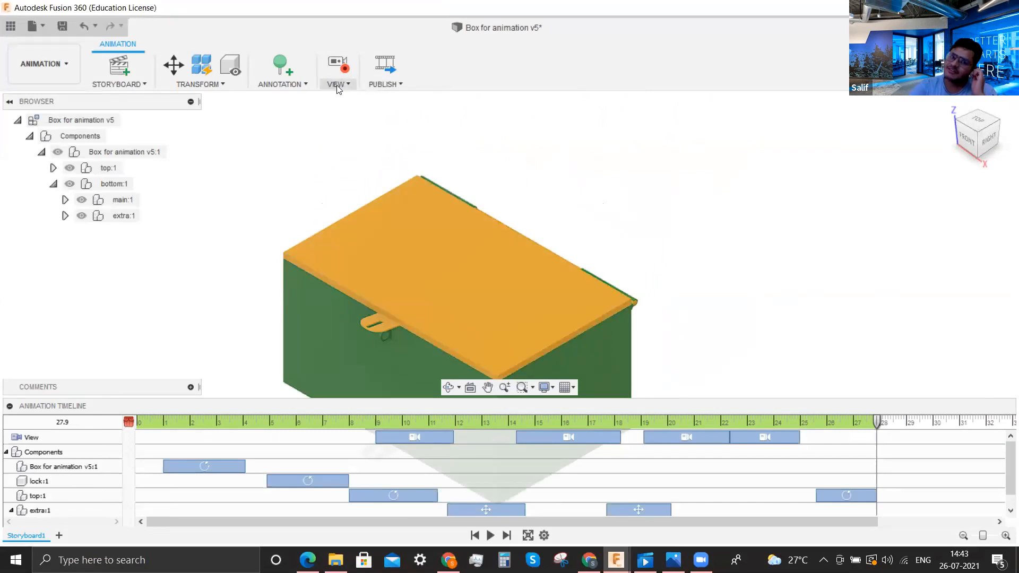
click(343, 70)
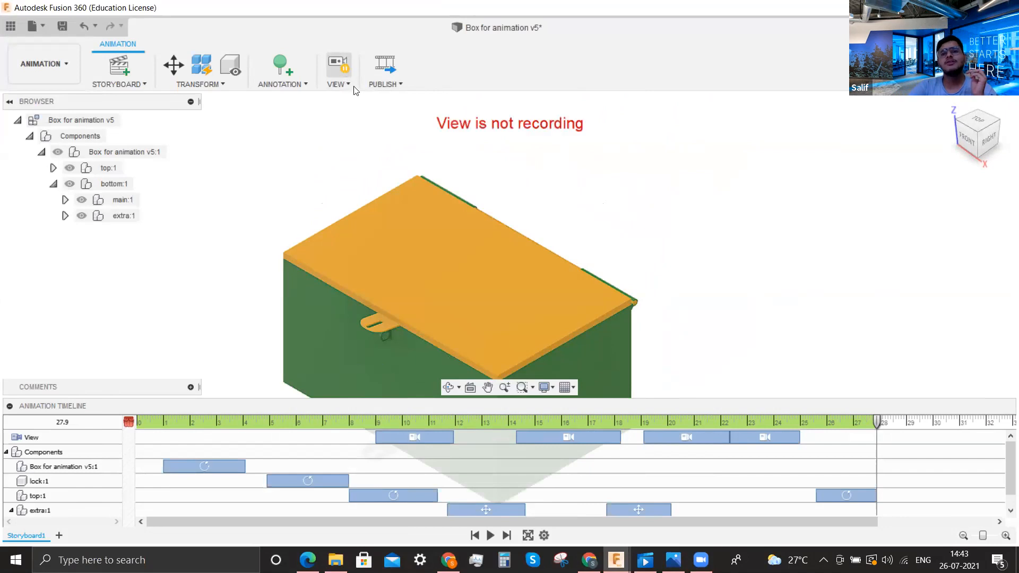
click(527, 535)
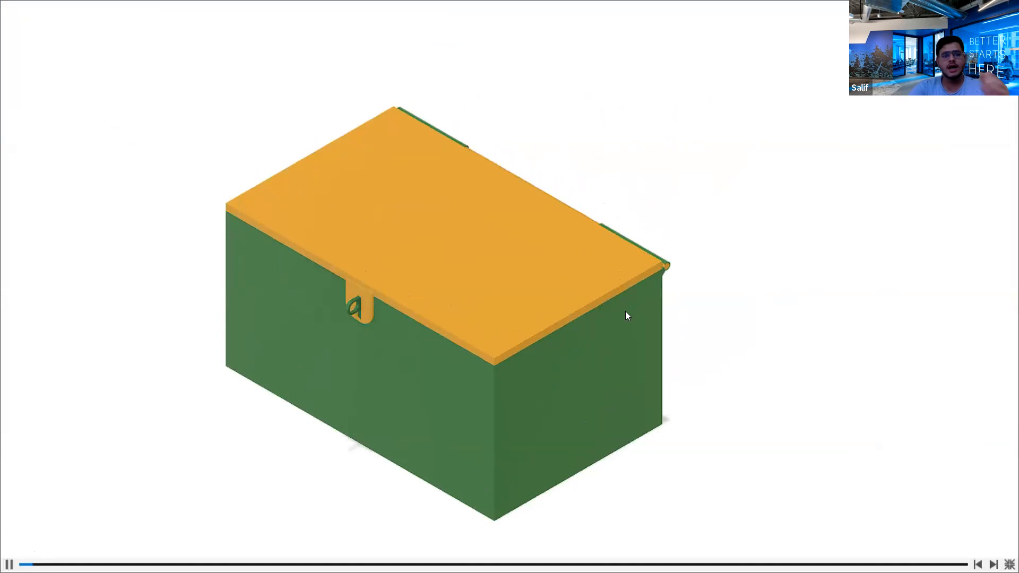
shift+middle_drag(689, 334, 671, 293)
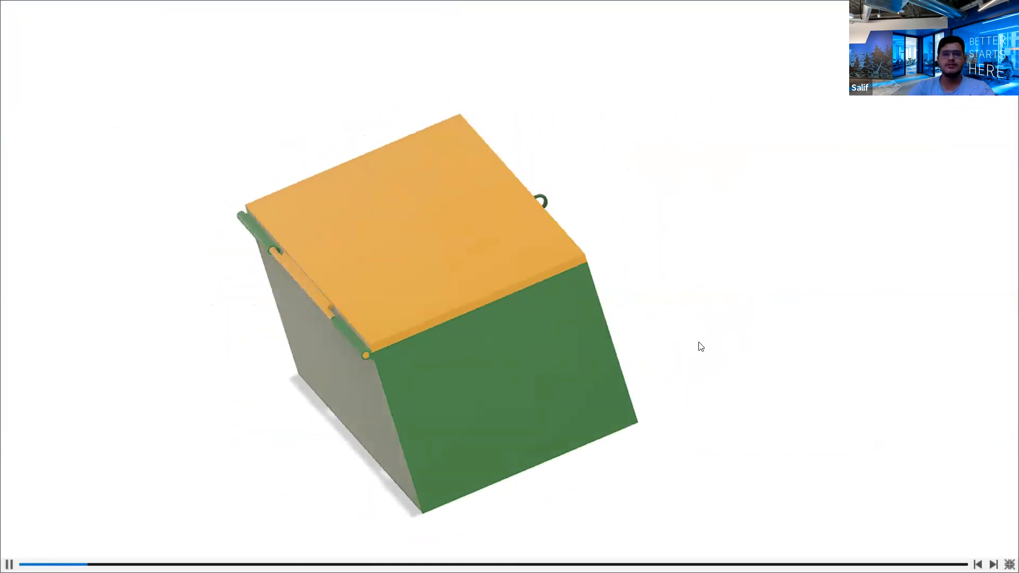
key(Escape)
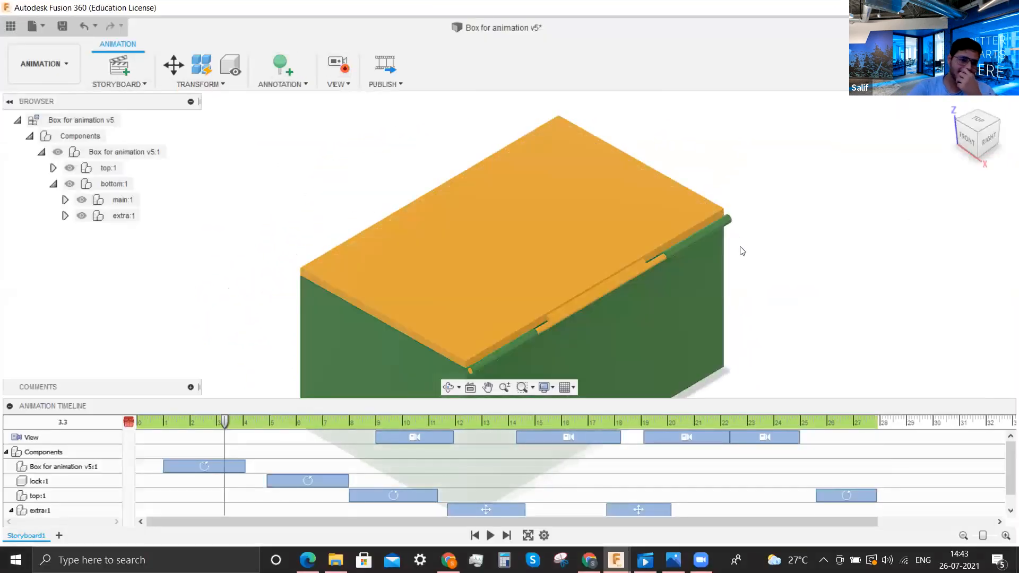
drag(225, 422, 229, 422)
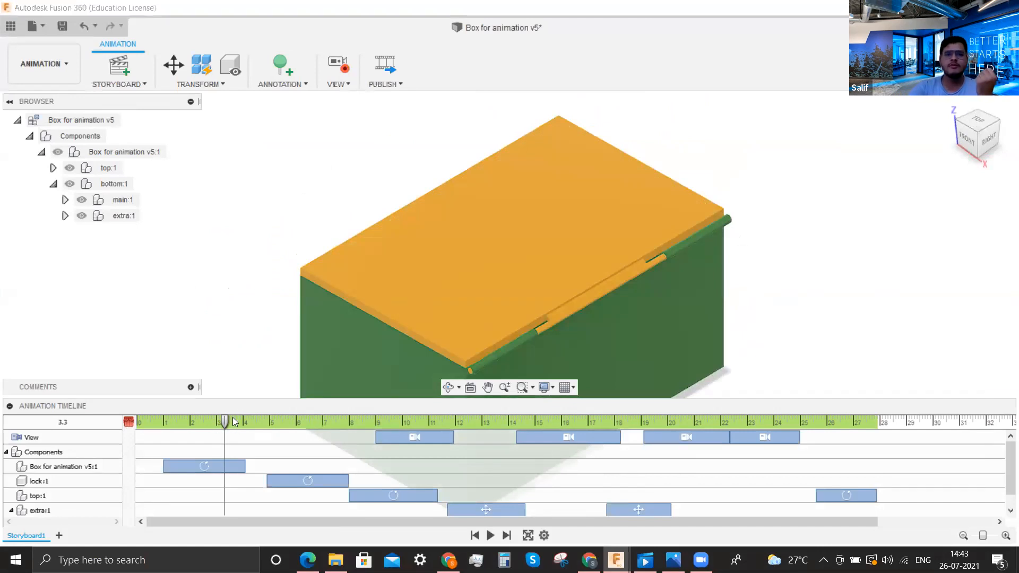
click(343, 84)
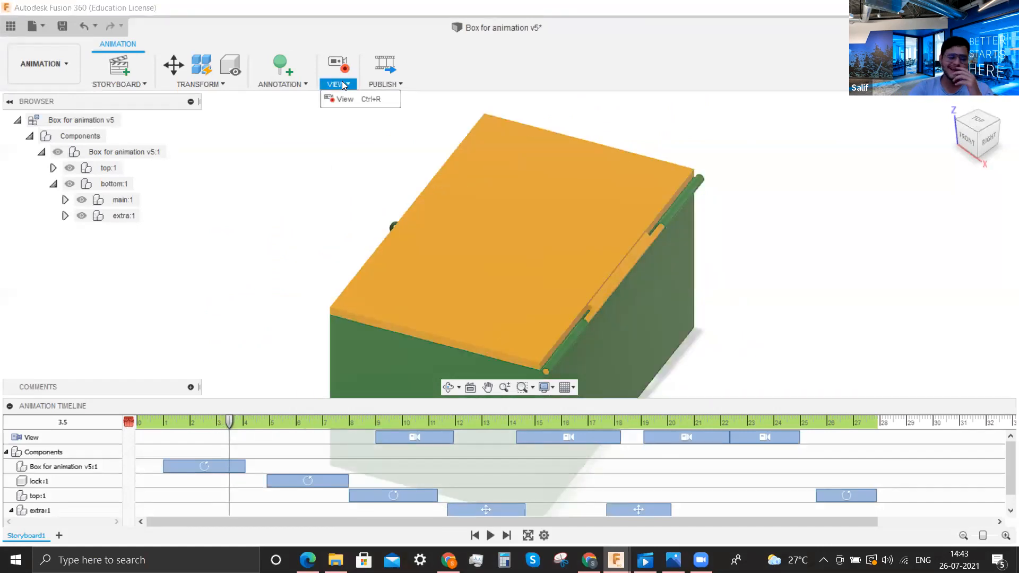
click(344, 85)
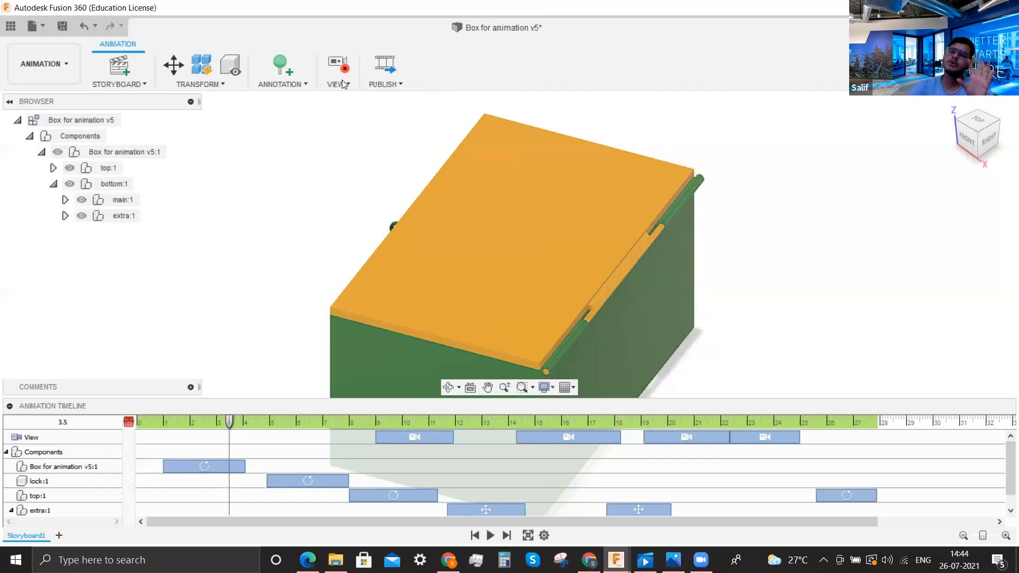
Open the Publish Video options, examine the video scope and resolution choices, and close them without publishing
click(392, 85)
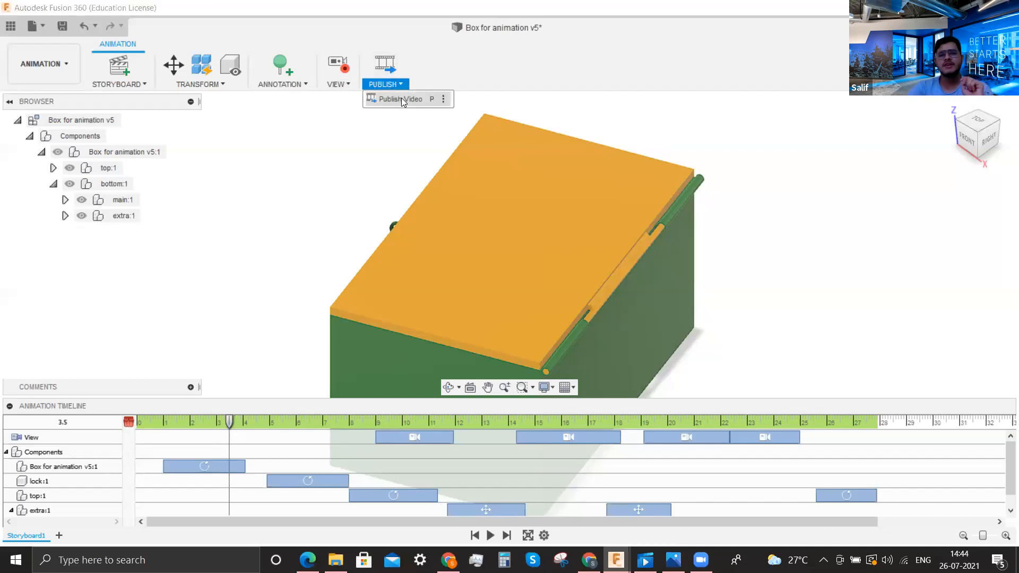
click(400, 99)
click(481, 207)
click(483, 217)
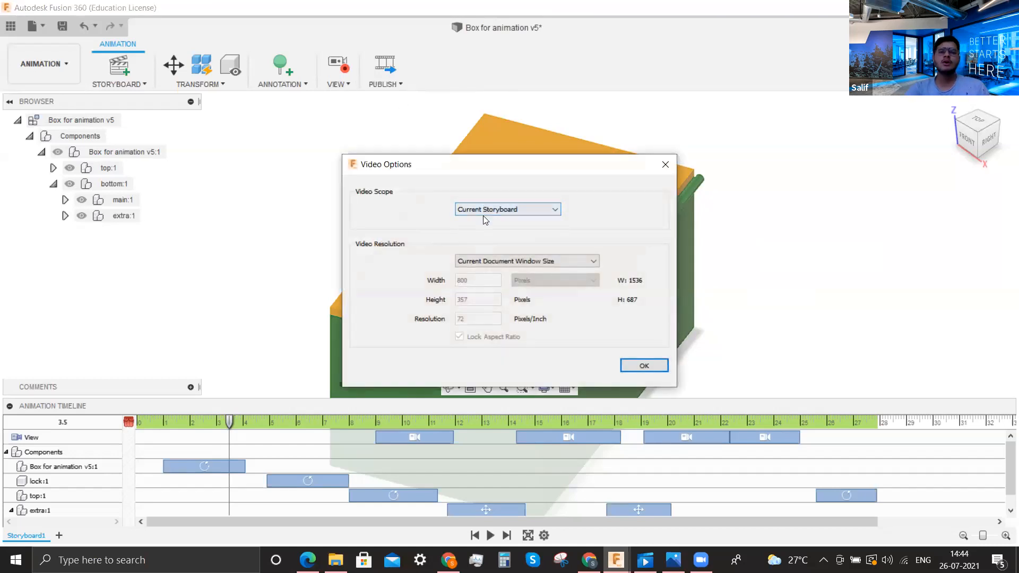
click(529, 261)
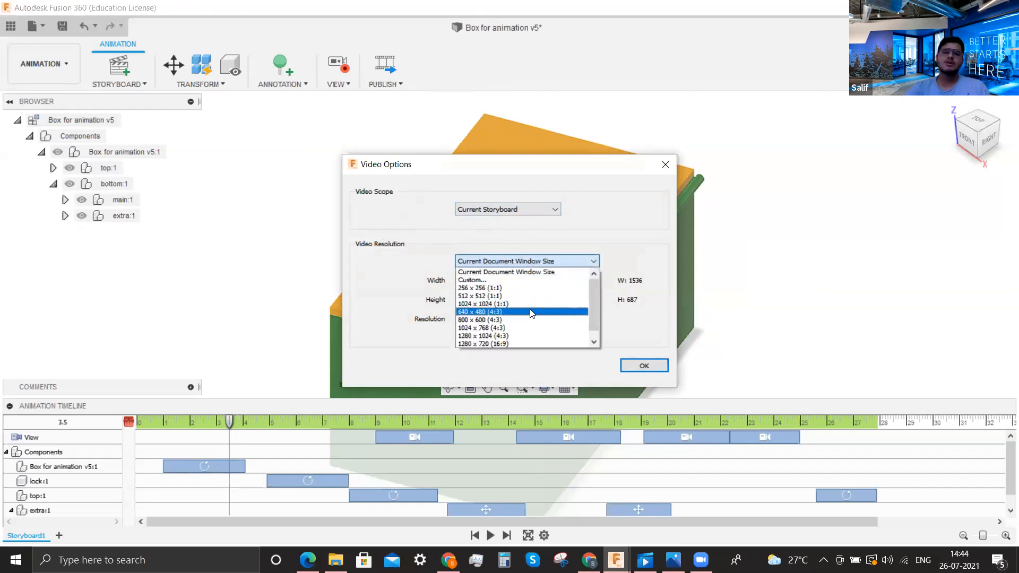
click(532, 262)
click(565, 267)
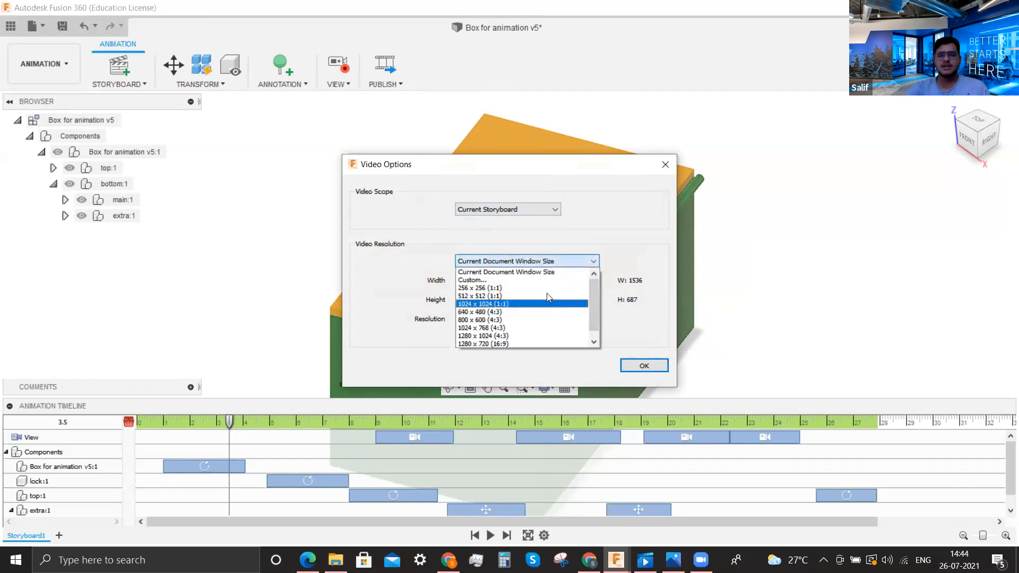
click(541, 260)
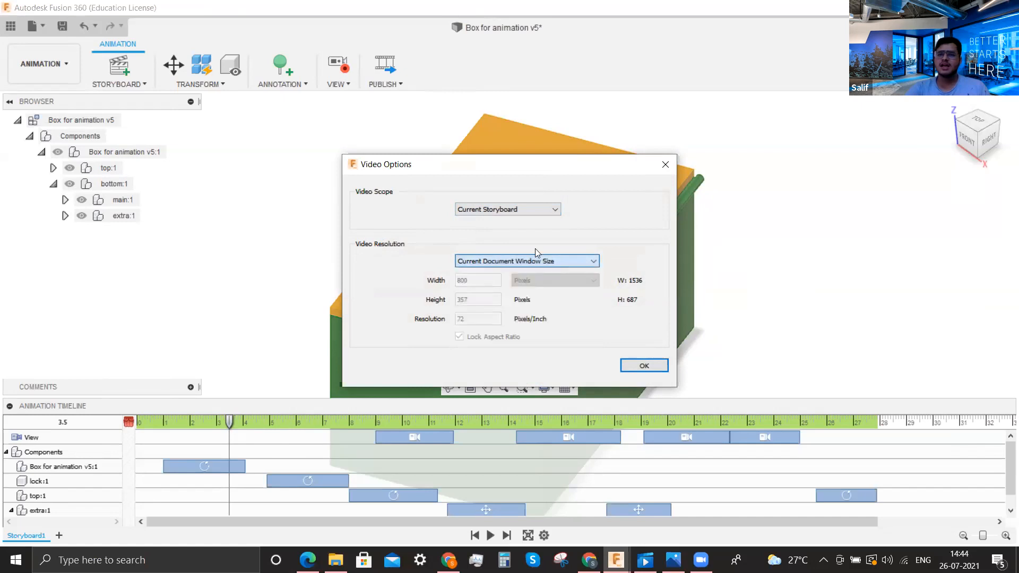
click(665, 165)
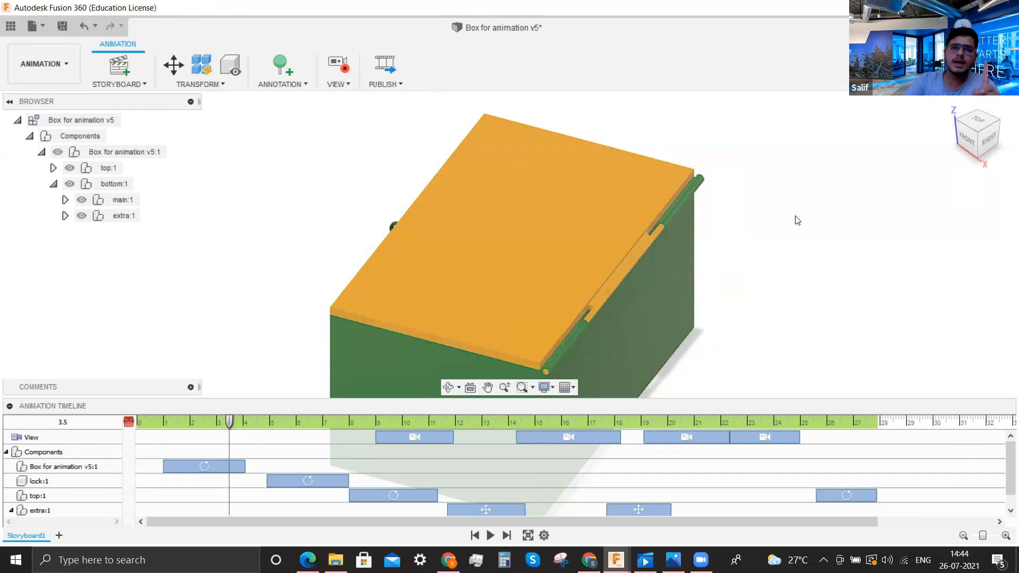
Switch to the desktop, open the KITCHEN MASTER 800 video in the video player, and rewind it to the start in full screen
click(350, 422)
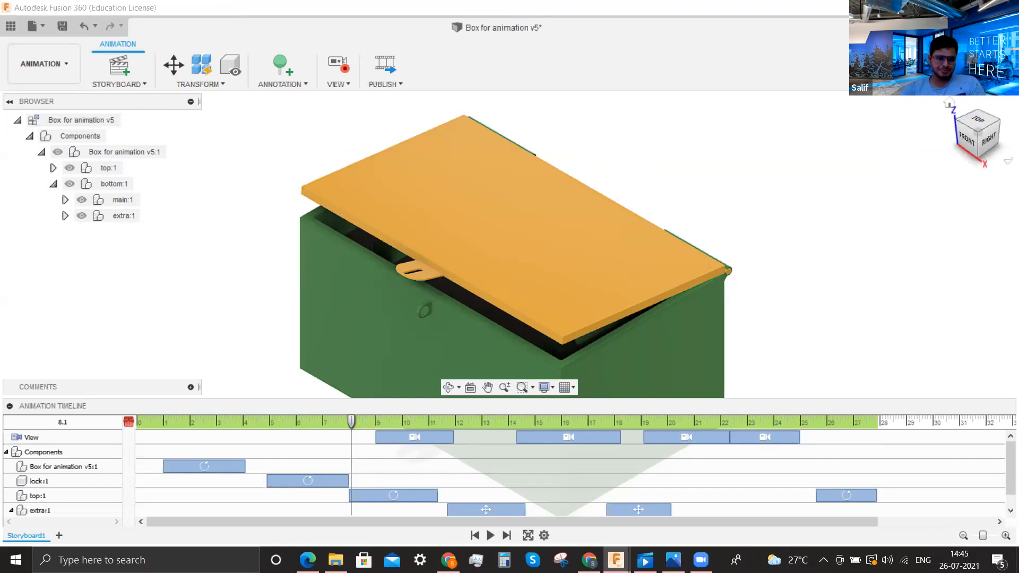
click(942, 8)
click(942, 8)
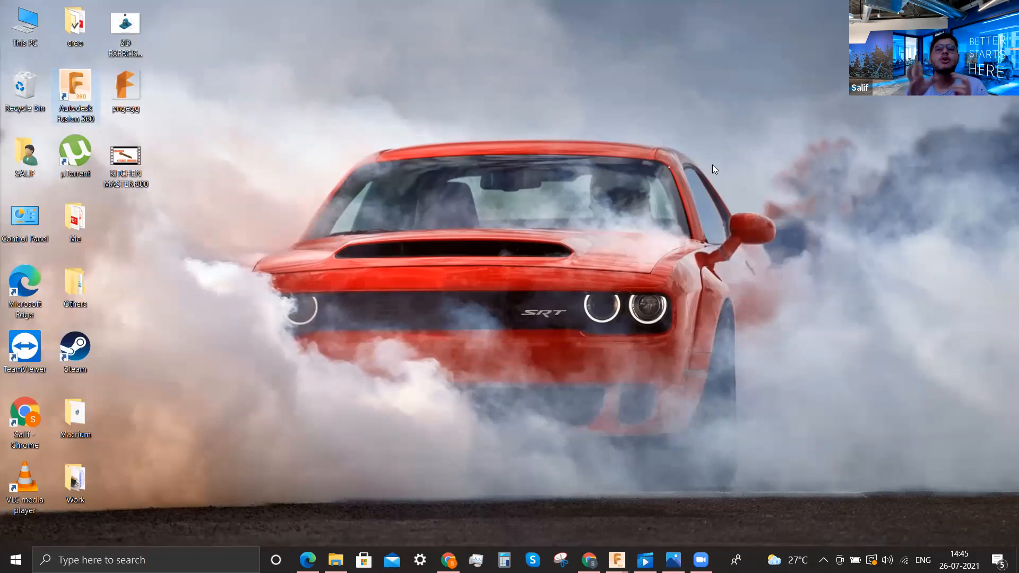
double_click(126, 157)
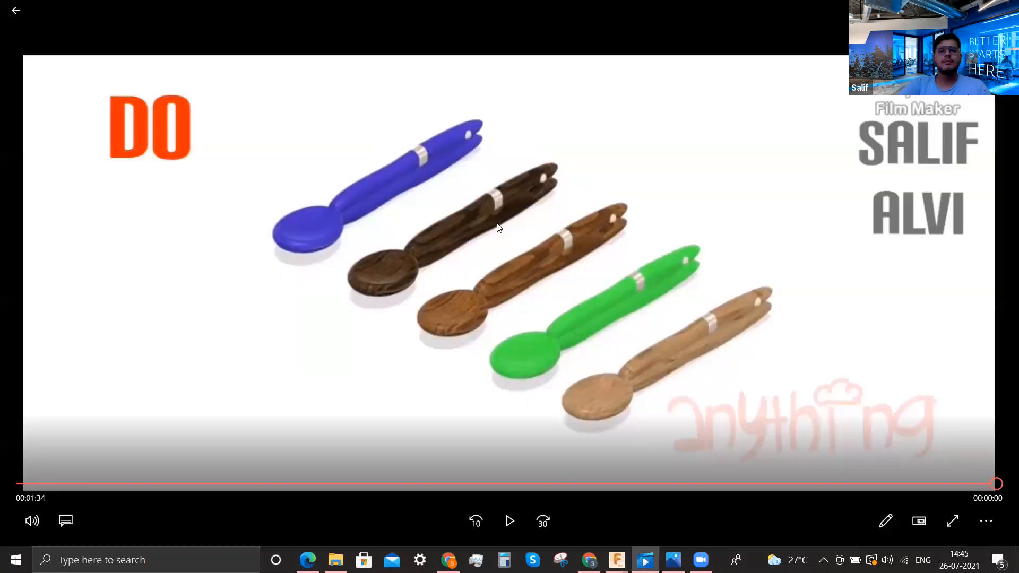
double_click(16, 483)
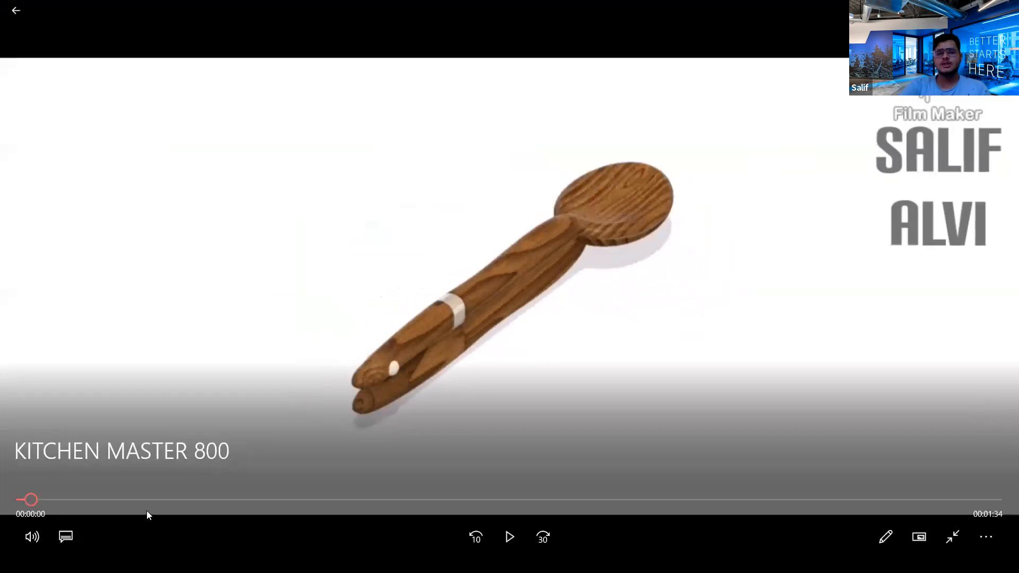
drag(30, 501, 32, 499)
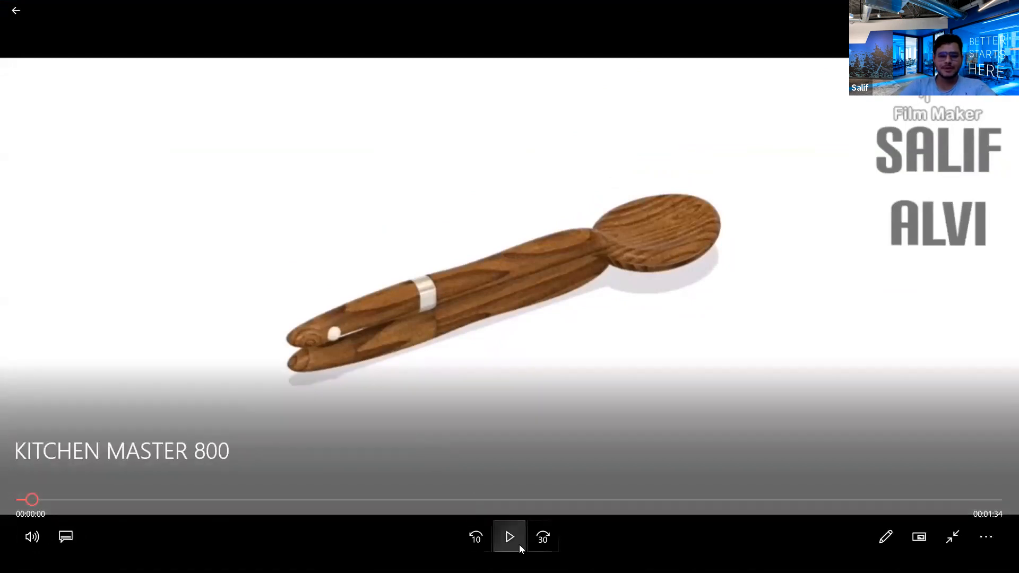
Play the KITCHEN MASTER 800 video in full screen
click(509, 541)
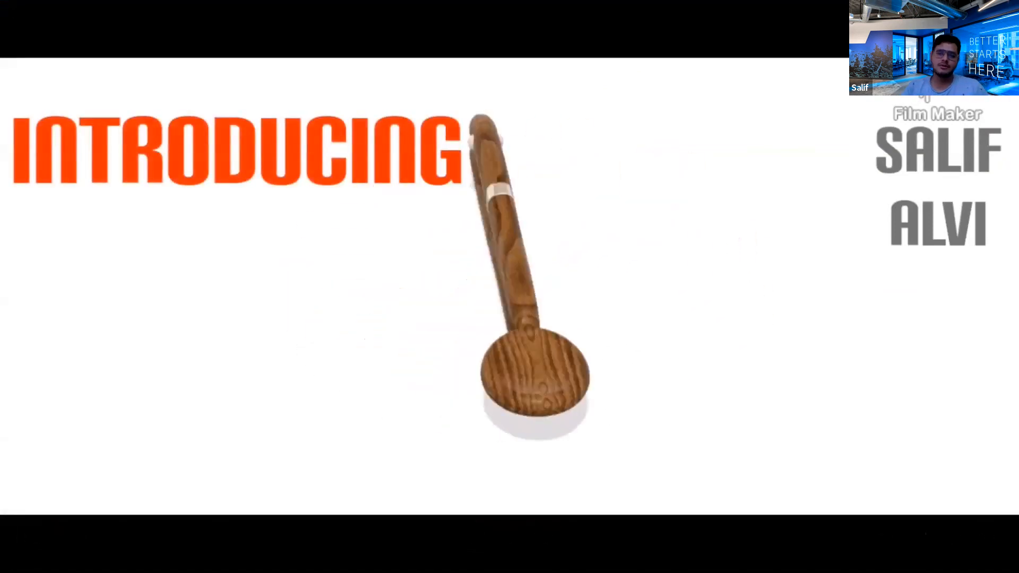
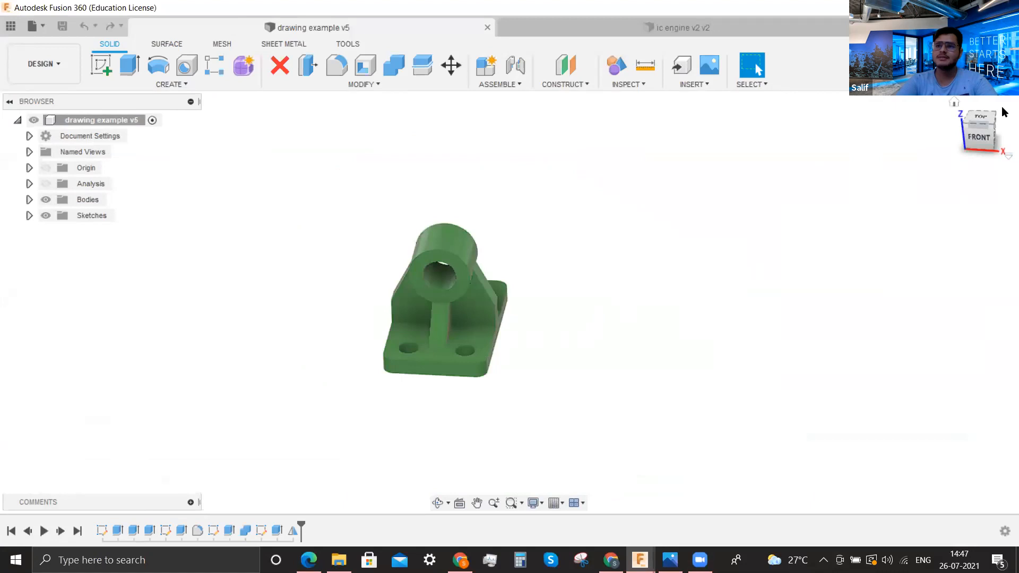
Switch to the drawing example v5 design in Fusion 360 and inspect the green bracket from the home view and from behind
click(954, 102)
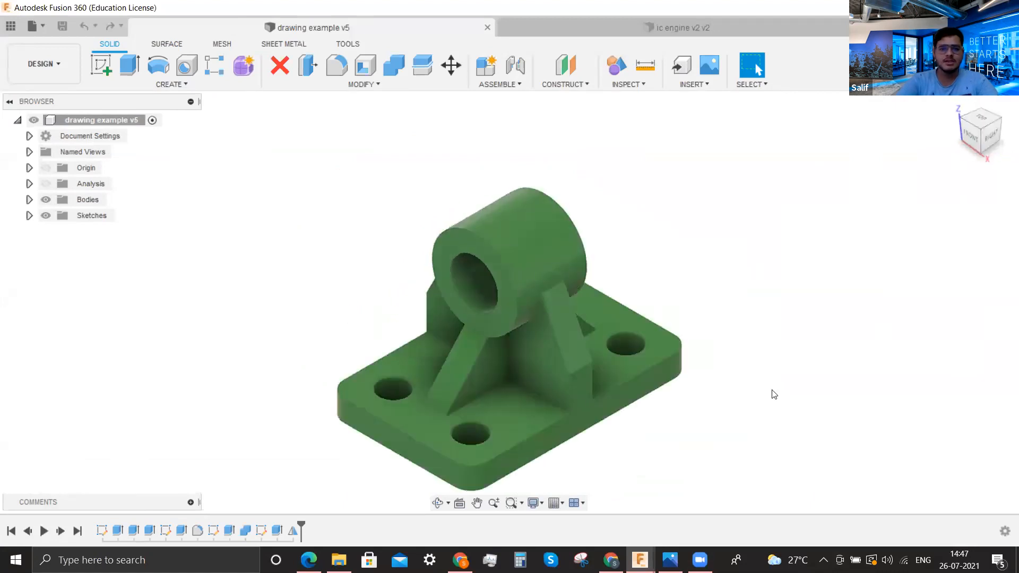
shift+middle_drag(525, 407, 646, 315)
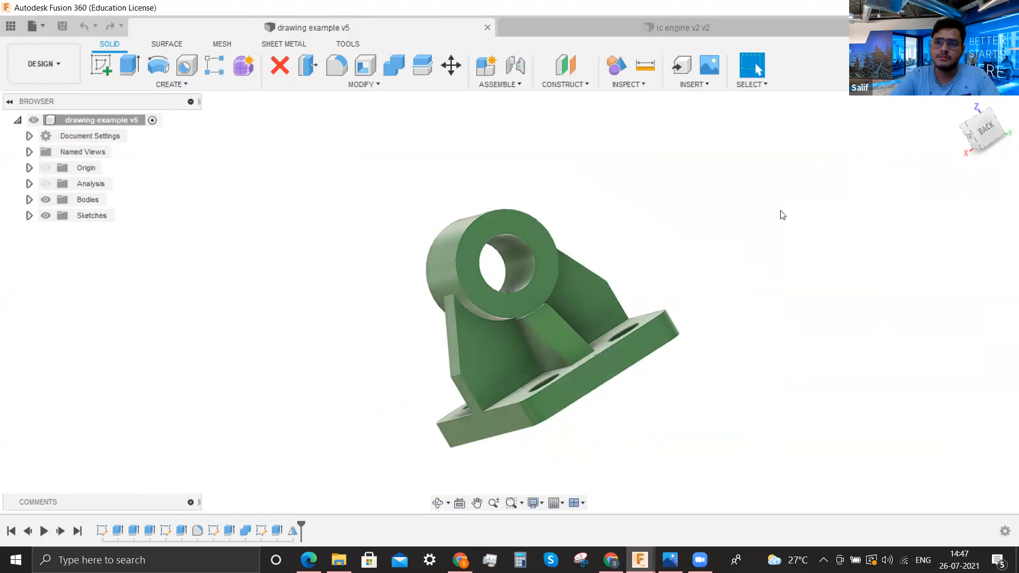
shift+middle_drag(770, 330, 623, 392)
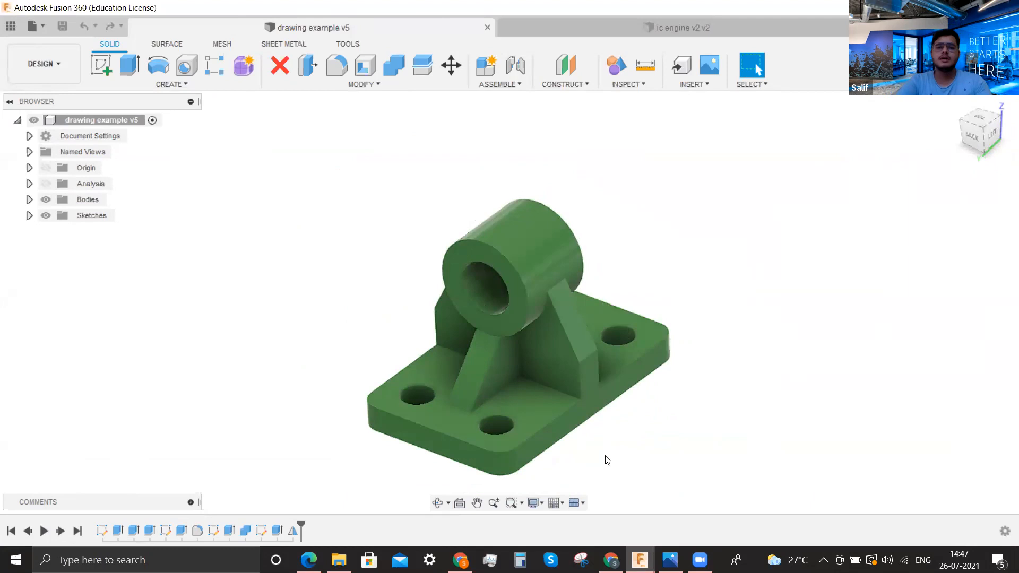
Open the 3D CAD Exercises 19 reference image in Photos, compare it with the bracket in Fusion 360, and restore the home view
click(943, 7)
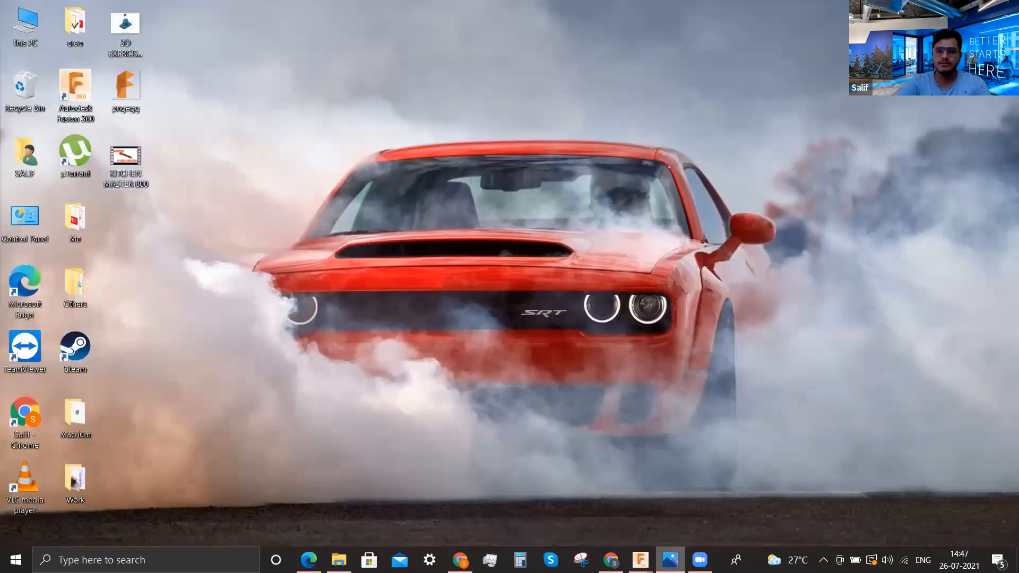
click(669, 558)
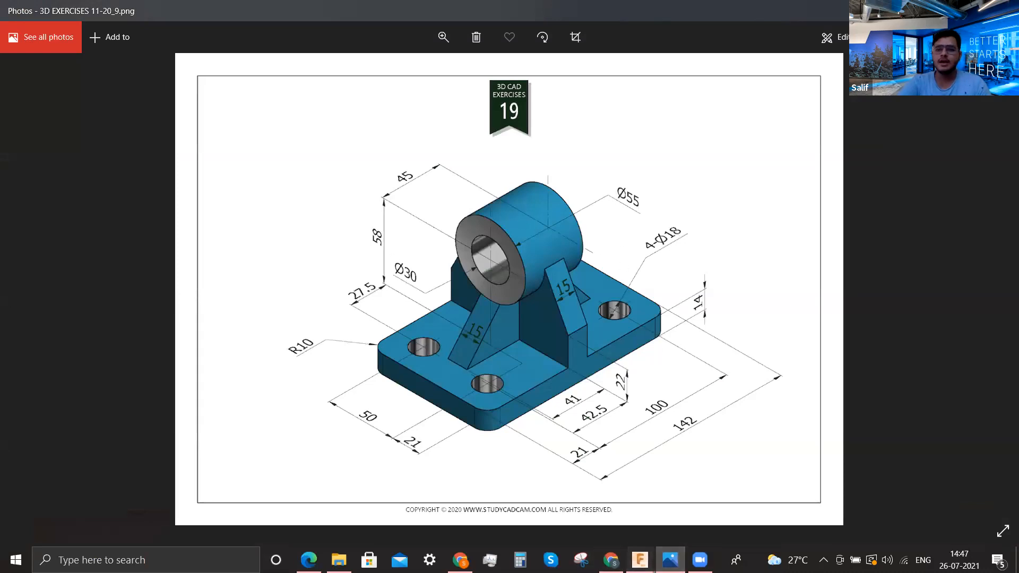
click(640, 560)
click(567, 506)
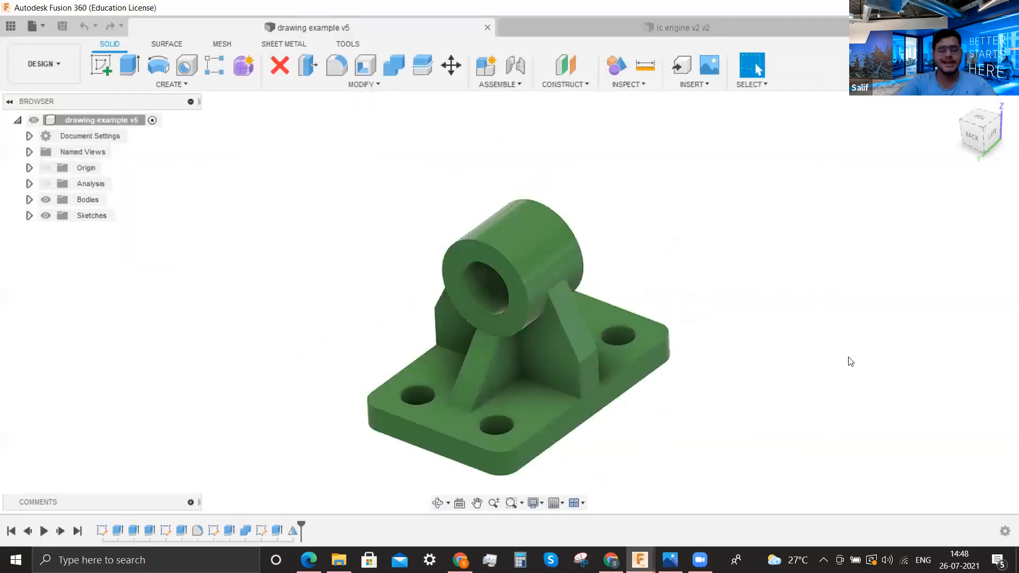
mouse_move(676, 332)
shift+middle_down()
mouse_move(668, 290)
mouse_move(610, 307)
mouse_move(639, 317)
mouse_move(438, 241)
shift+middle_up()
click(952, 107)
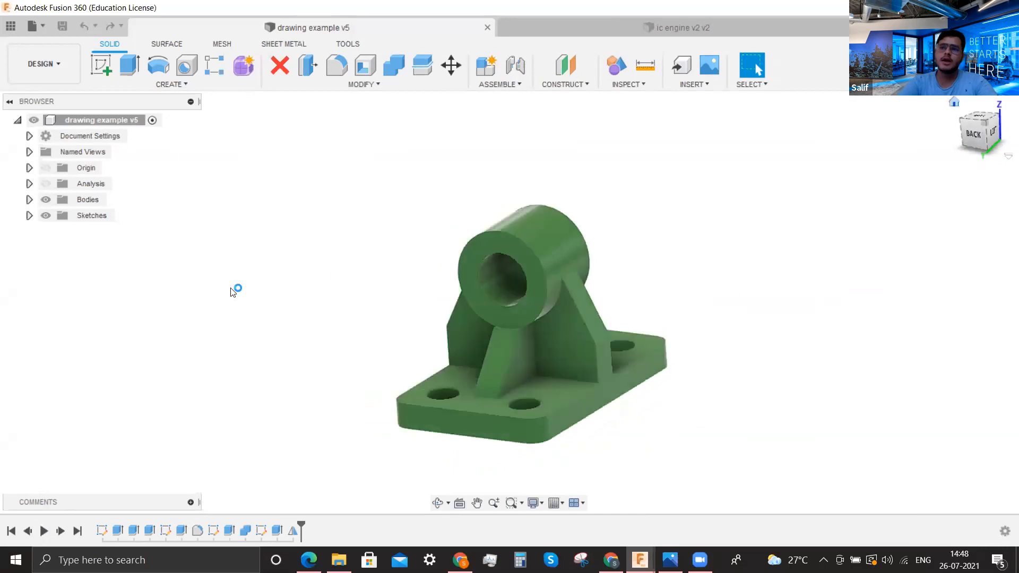
Examine the Drawing workspace choices for creating a drawing from the design or from an animation
click(60, 55)
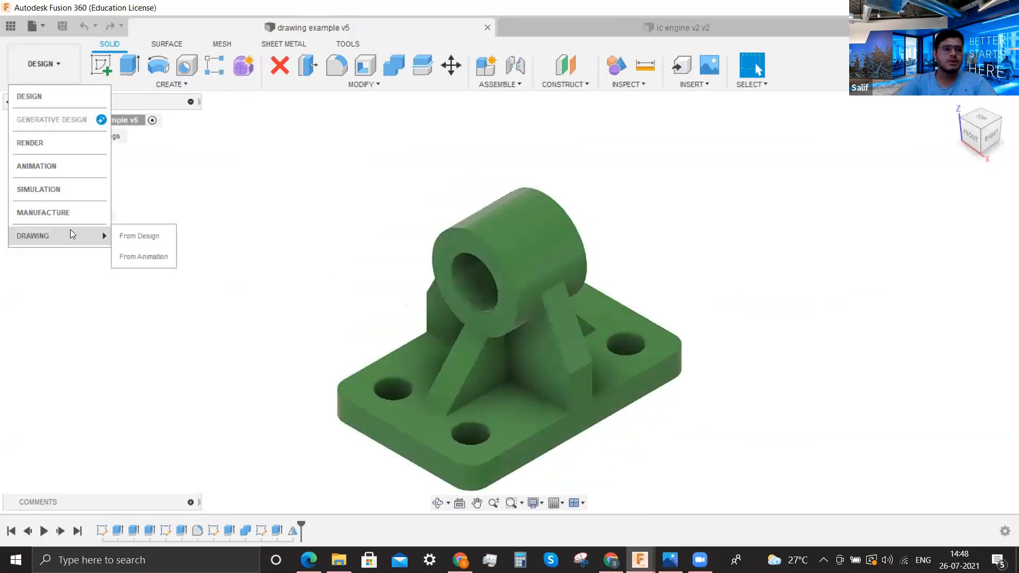
mouse_move(74, 235)
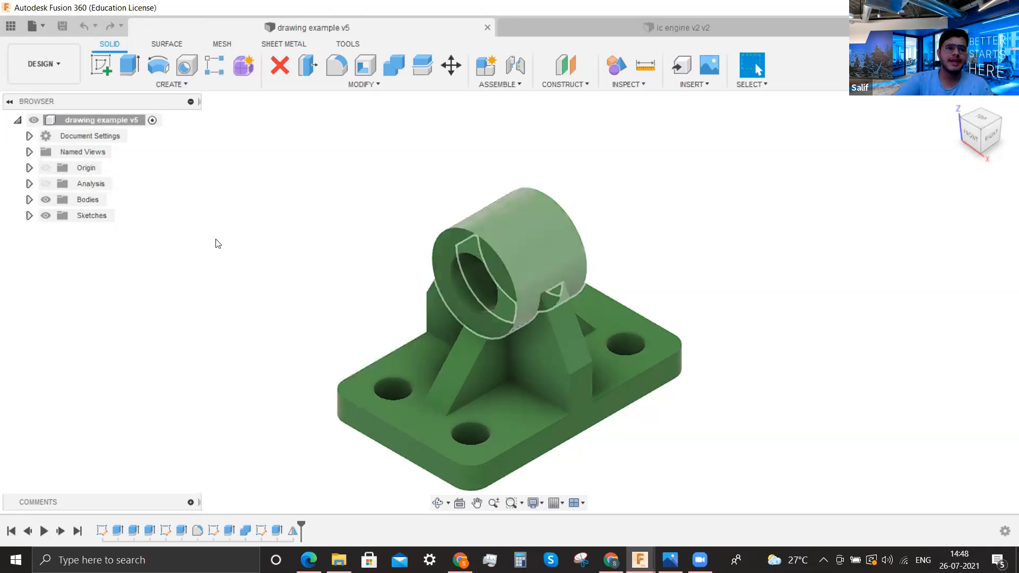
click(33, 59)
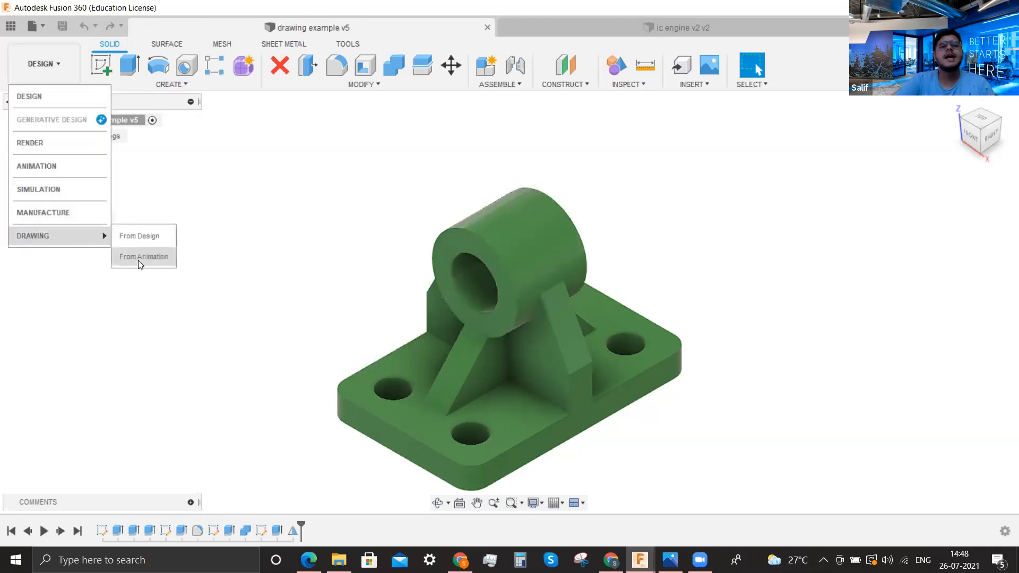
click(260, 247)
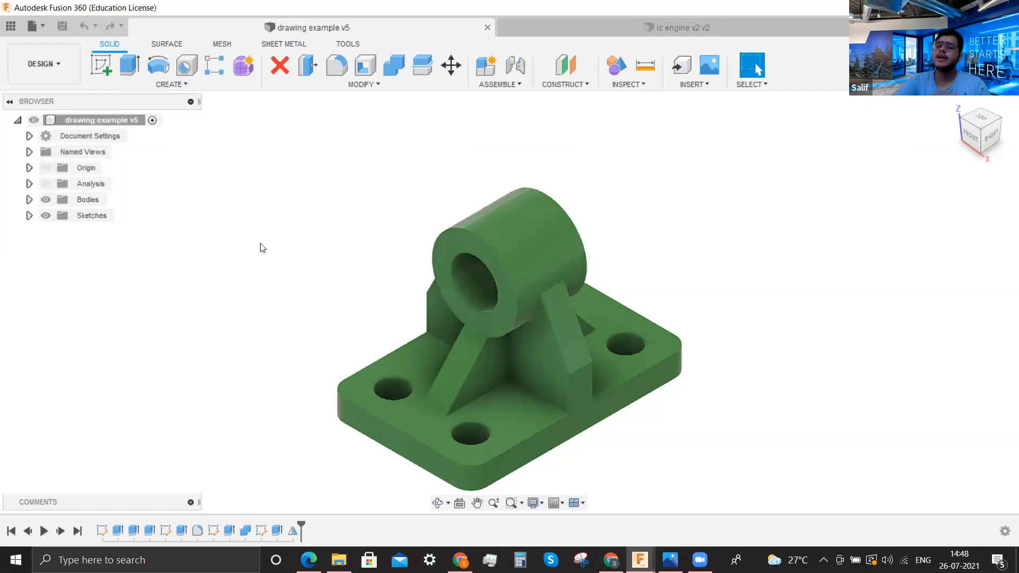
click(43, 70)
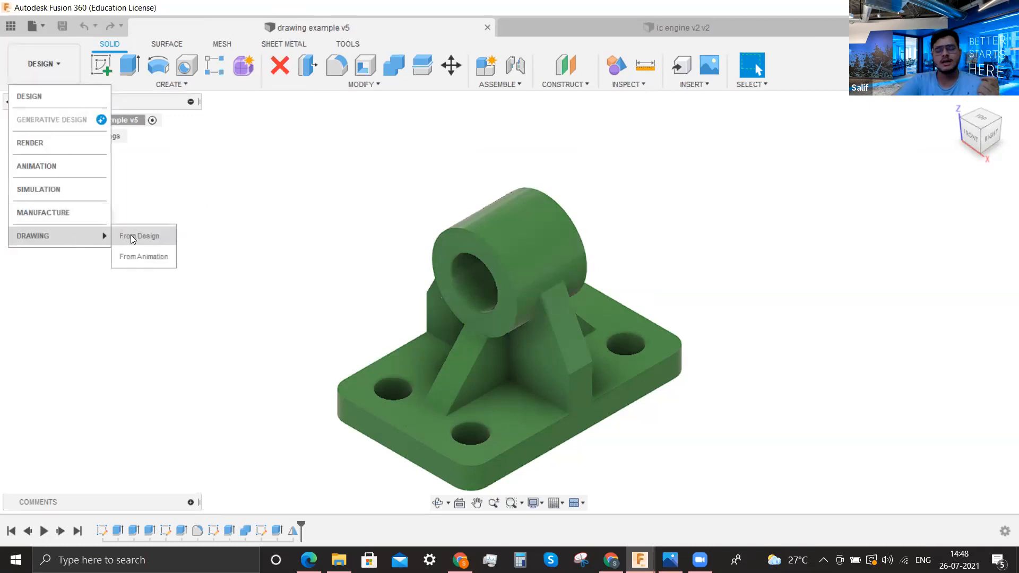
click(284, 222)
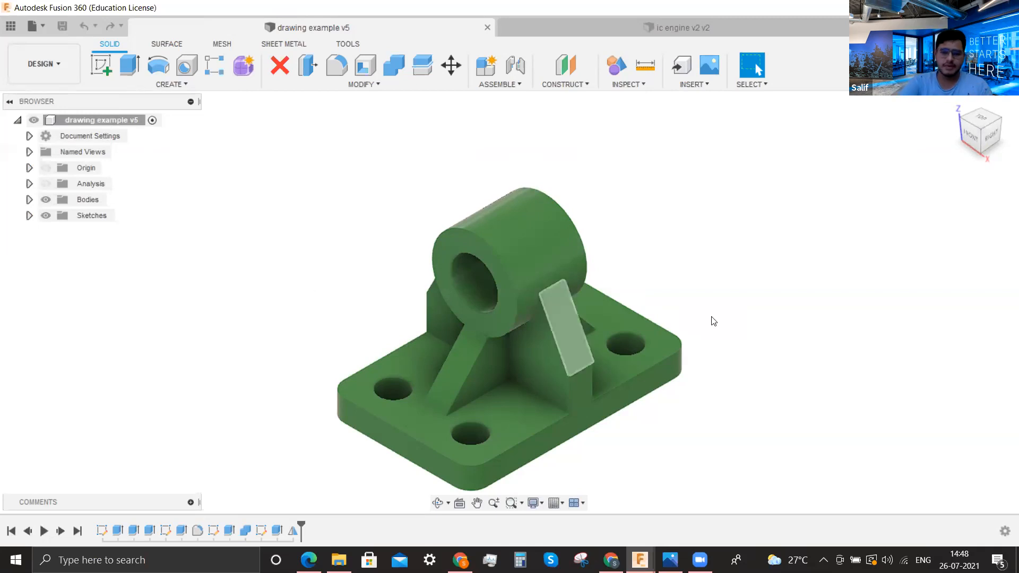
Start a new drawing from the design, review the contents choices, and keep Full Assembly as the reference
click(44, 64)
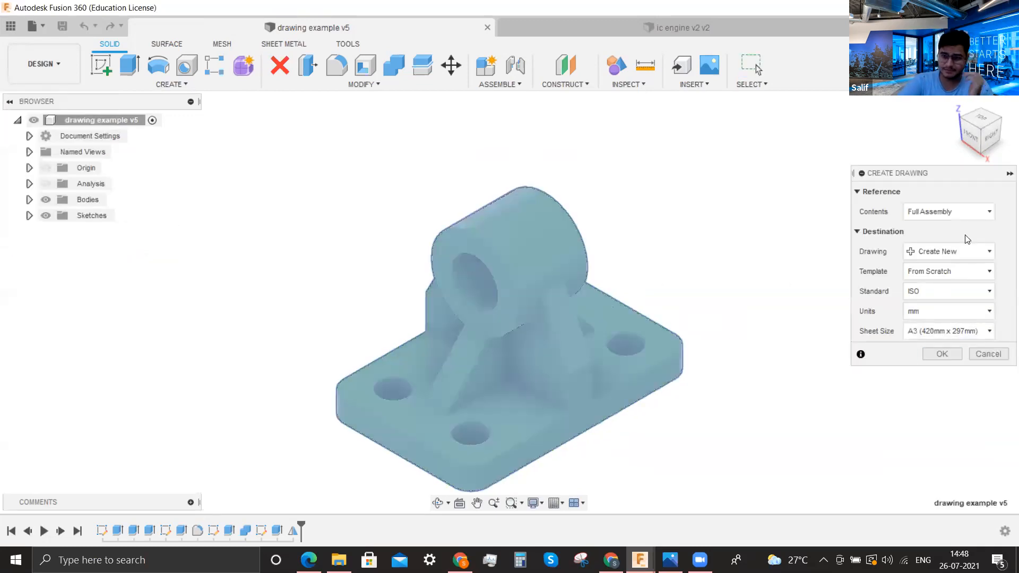
click(973, 211)
click(972, 210)
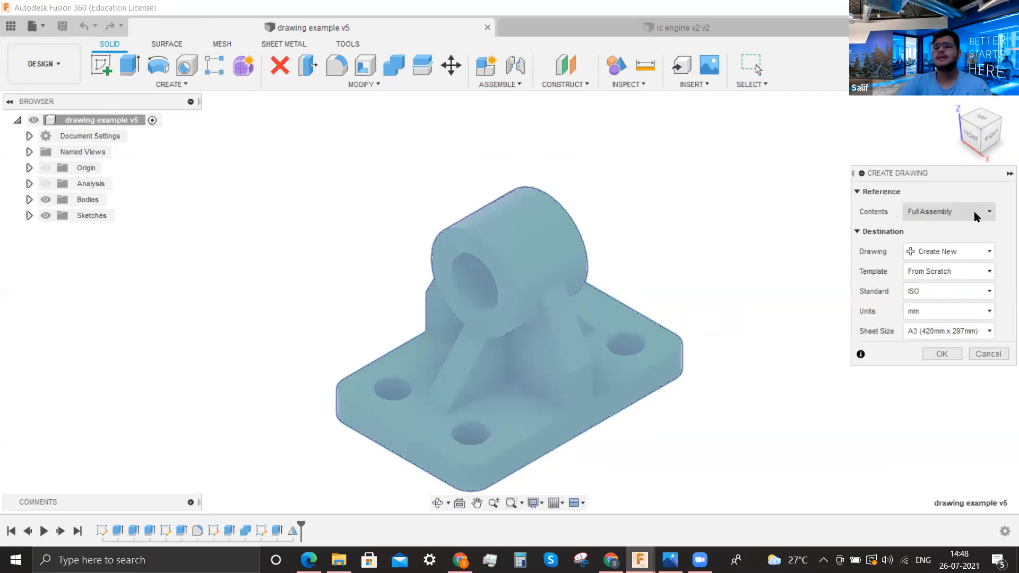
click(973, 211)
click(948, 211)
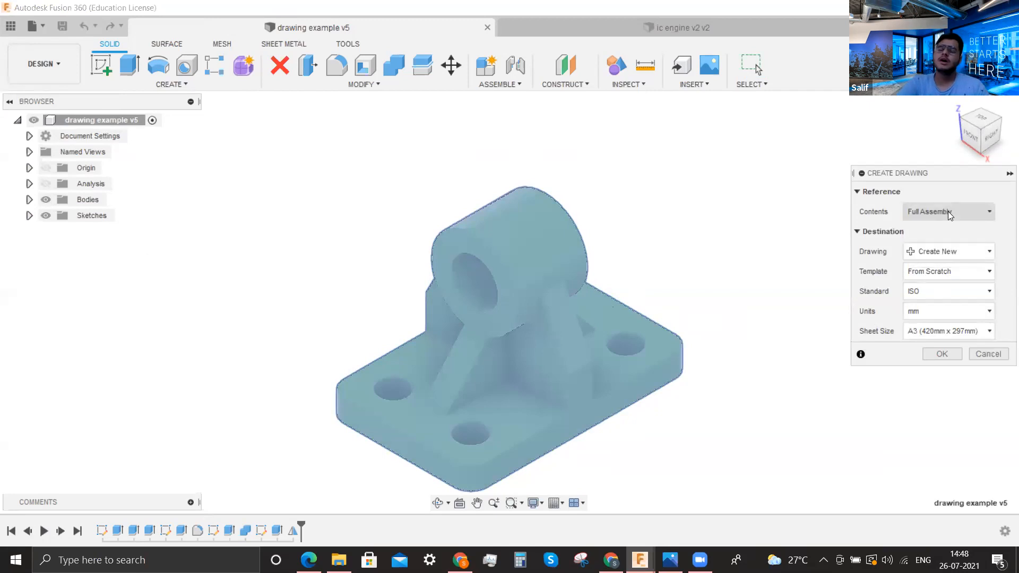
click(947, 211)
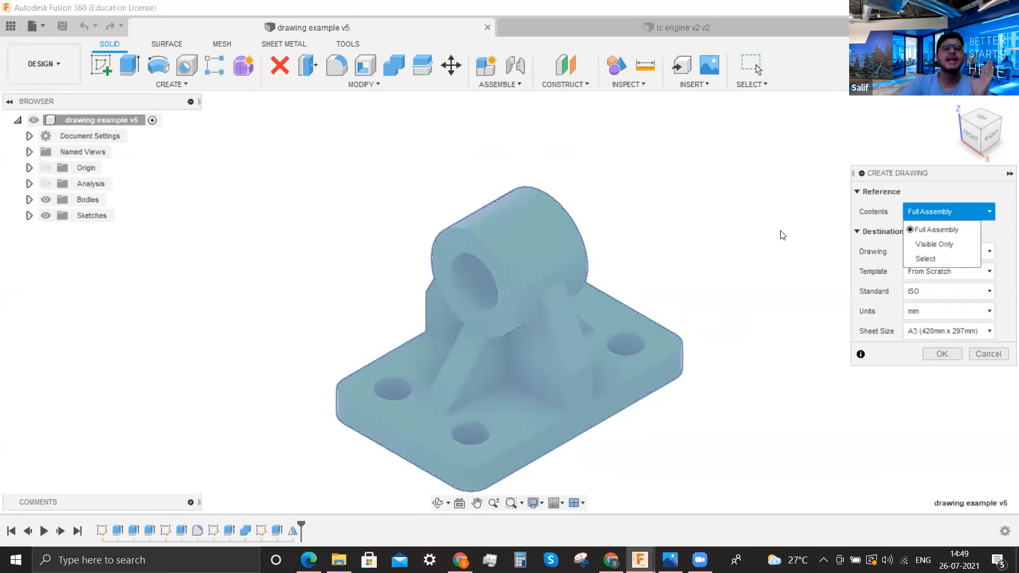
click(967, 225)
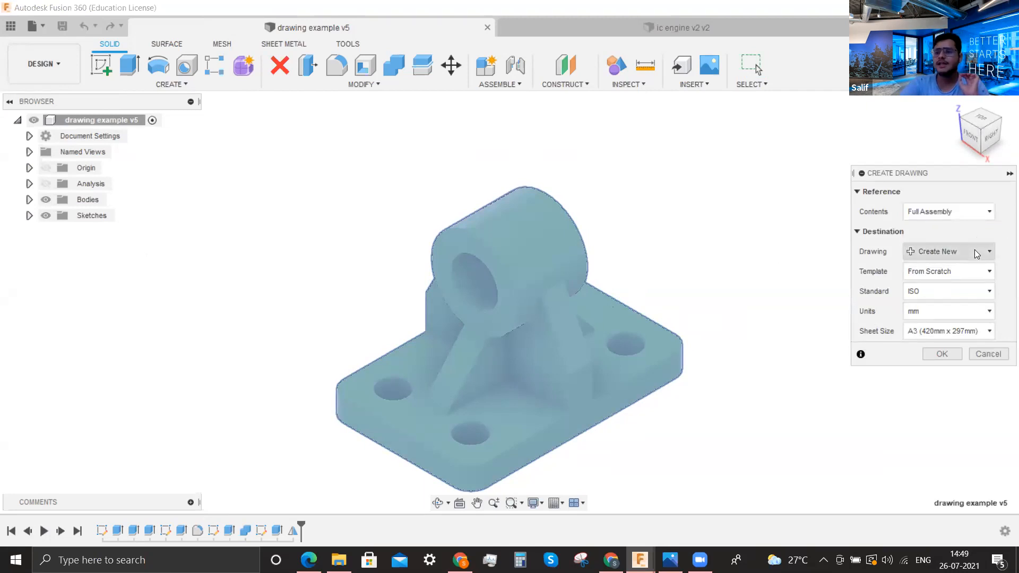
Keep the From Scratch template and ISO standard, and create the drawing in mm on an A3 sheet
click(988, 272)
click(988, 273)
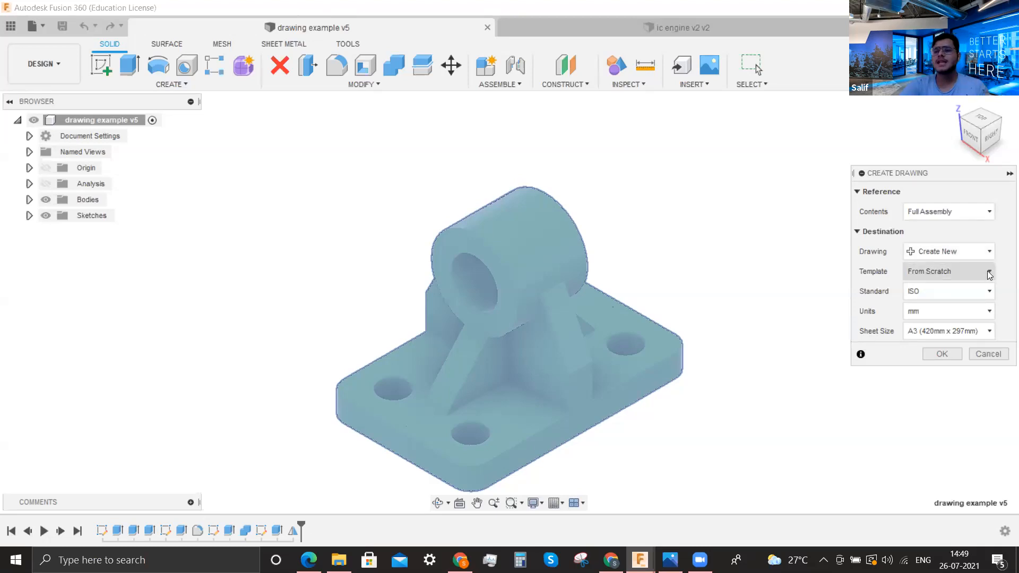
click(946, 290)
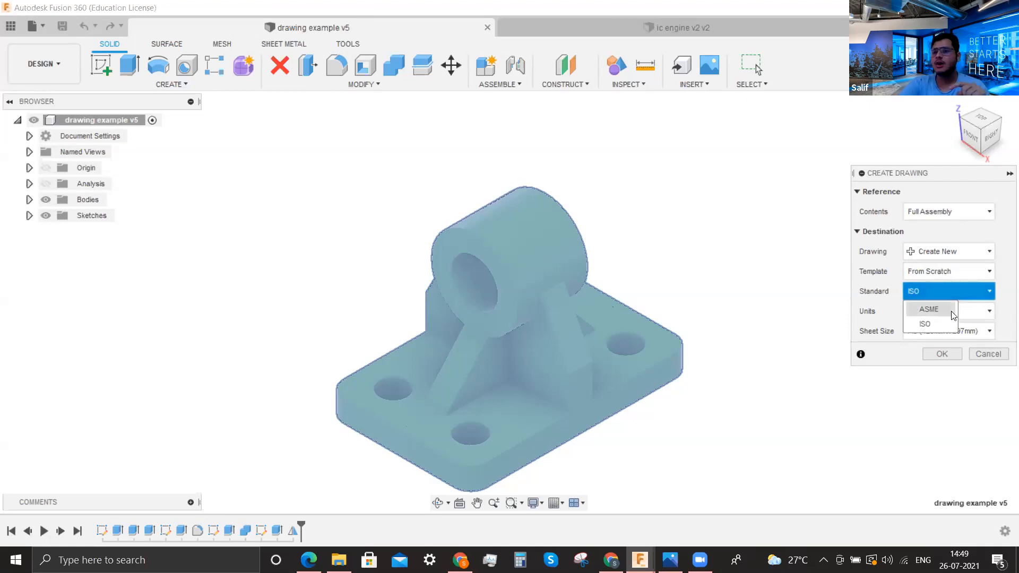
click(958, 293)
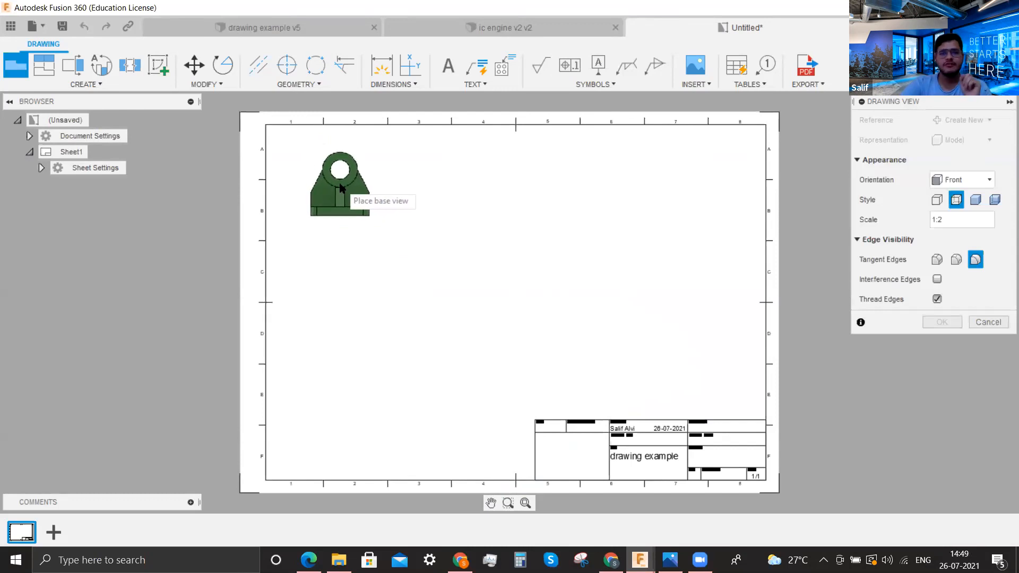
Place the bracket's base view near the sheet's upper-left corner and try the TOP, FRONT, RIGHT and HOME orientations
click(338, 206)
click(988, 179)
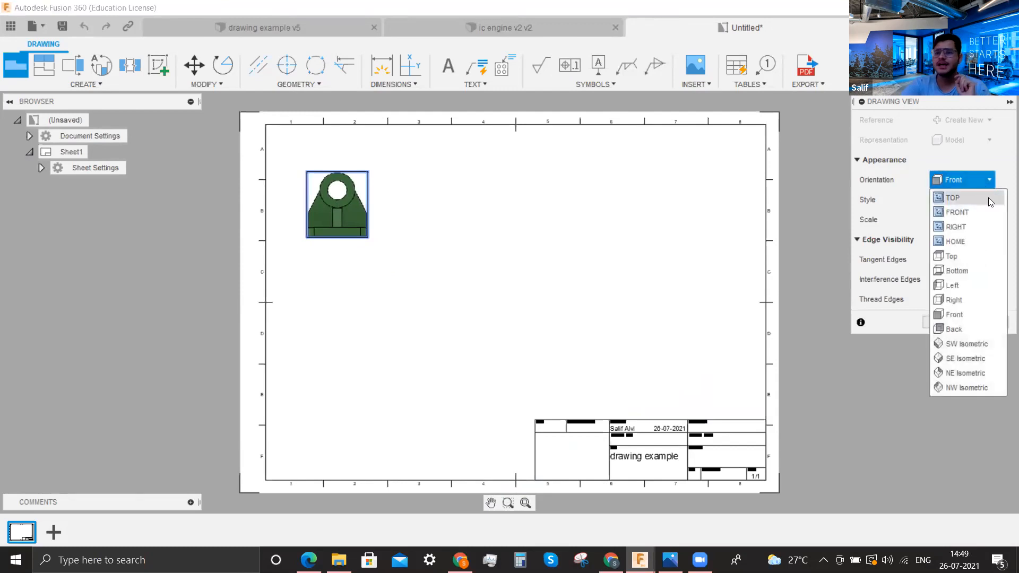
click(988, 197)
click(959, 178)
click(975, 214)
click(977, 179)
click(971, 229)
click(971, 180)
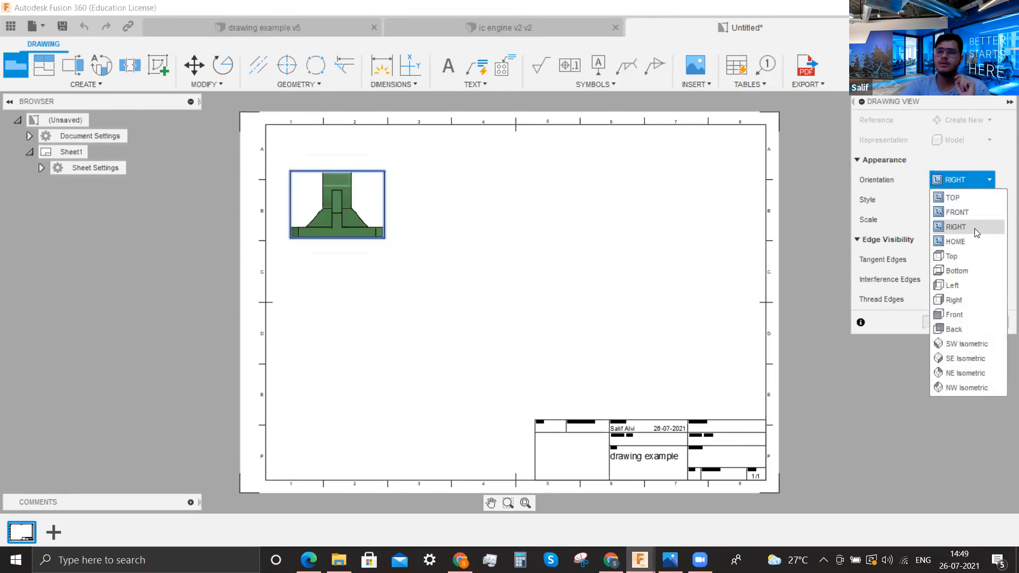
click(972, 238)
click(962, 179)
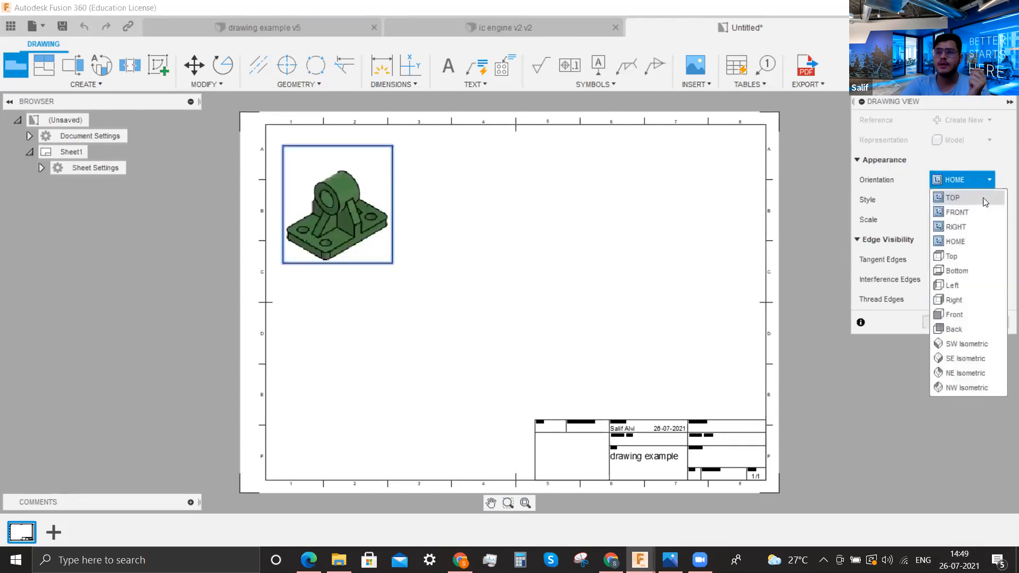
click(952, 198)
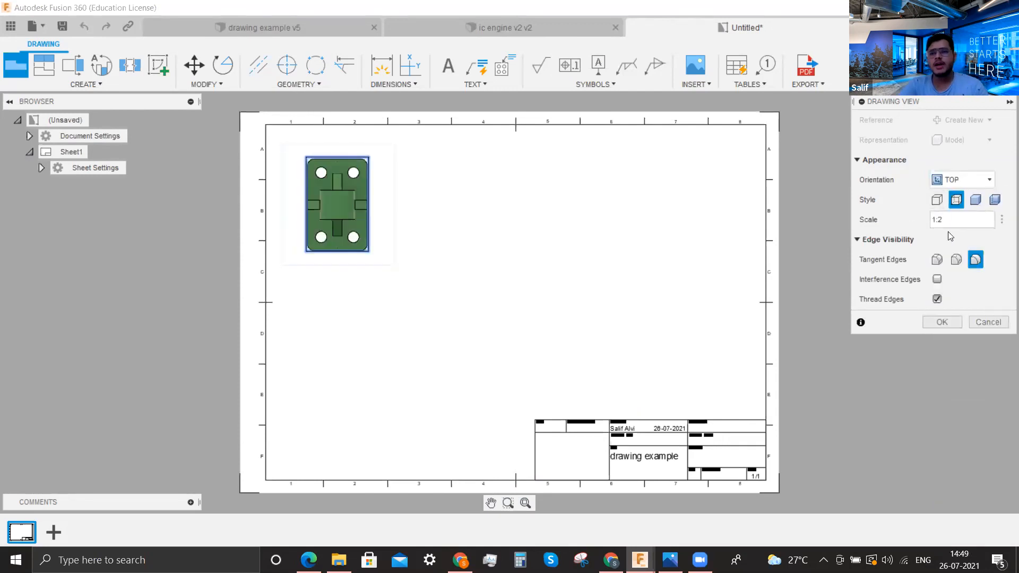
Set the base view's orientation to FRONT and finish it at 1:2 scale with visible and hidden edges
click(948, 181)
click(952, 198)
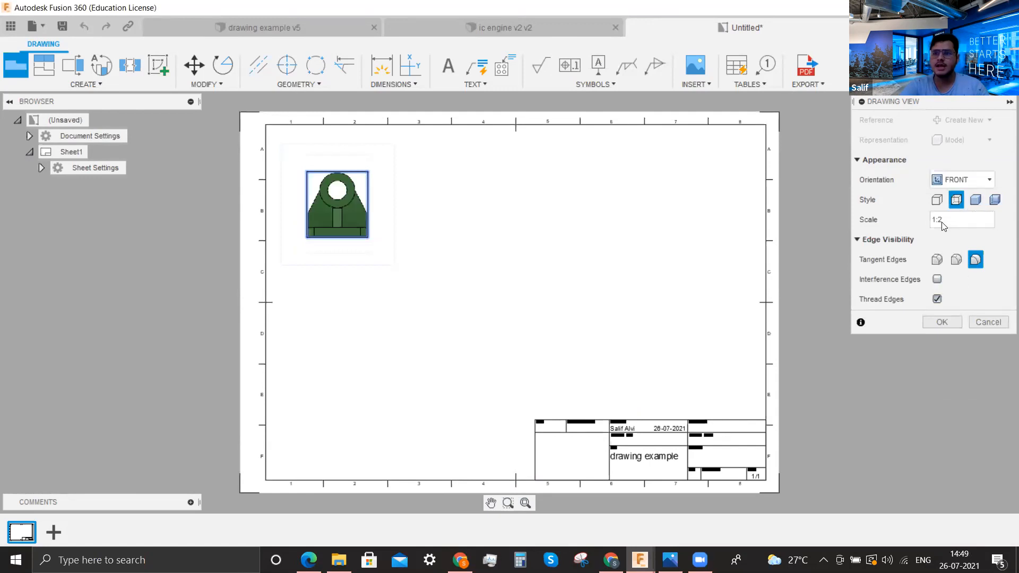
click(946, 319)
Examine the front view's visible and hidden edges and compare them with the holes in the 3D bracket model
scroll(277, 257, up, 5)
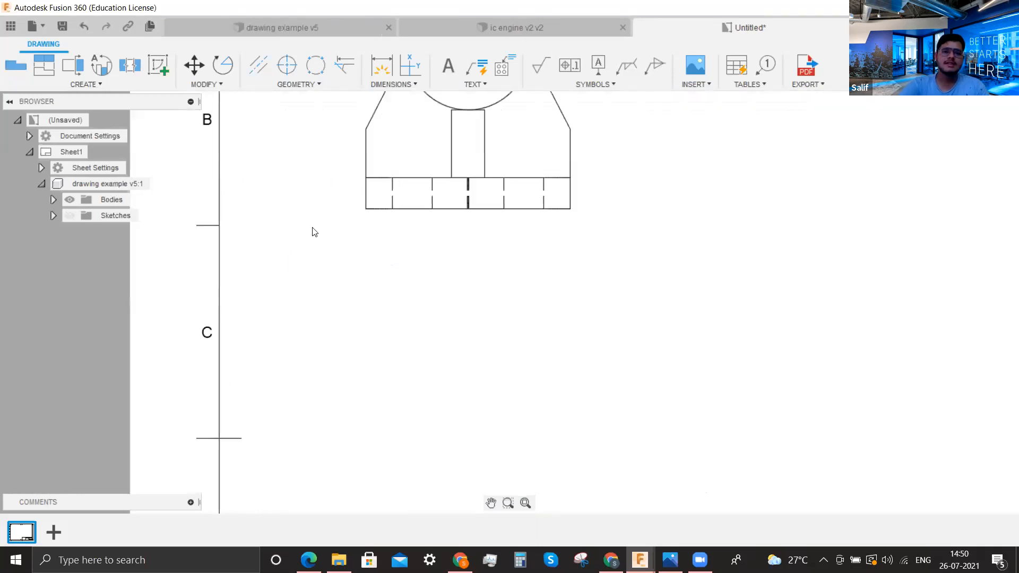
scroll(417, 263, down, 4)
scroll(537, 237, up, 3)
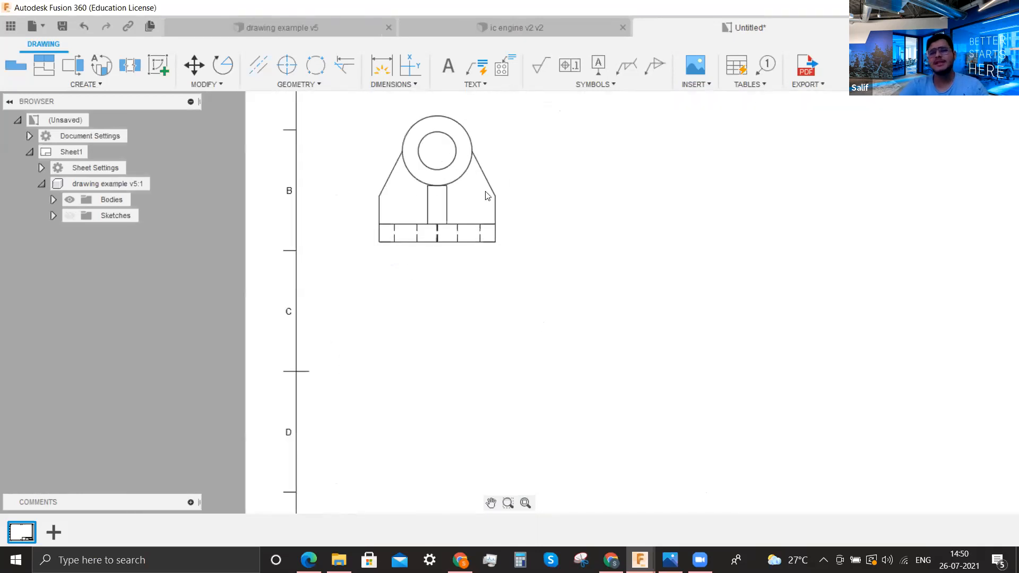
scroll(550, 310, down, 1)
middle_drag(535, 275, 535, 341)
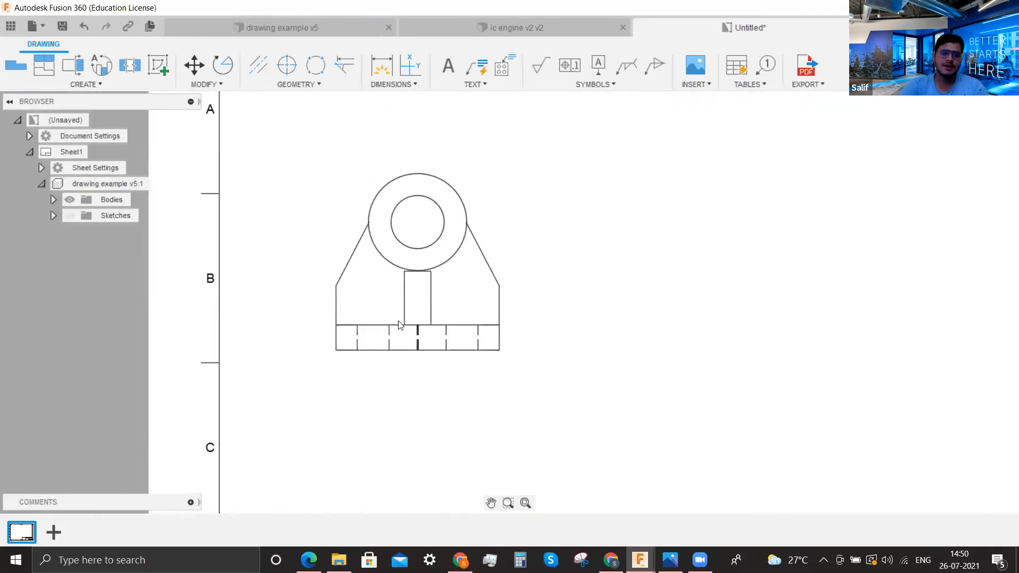
scroll(441, 330, up, 1)
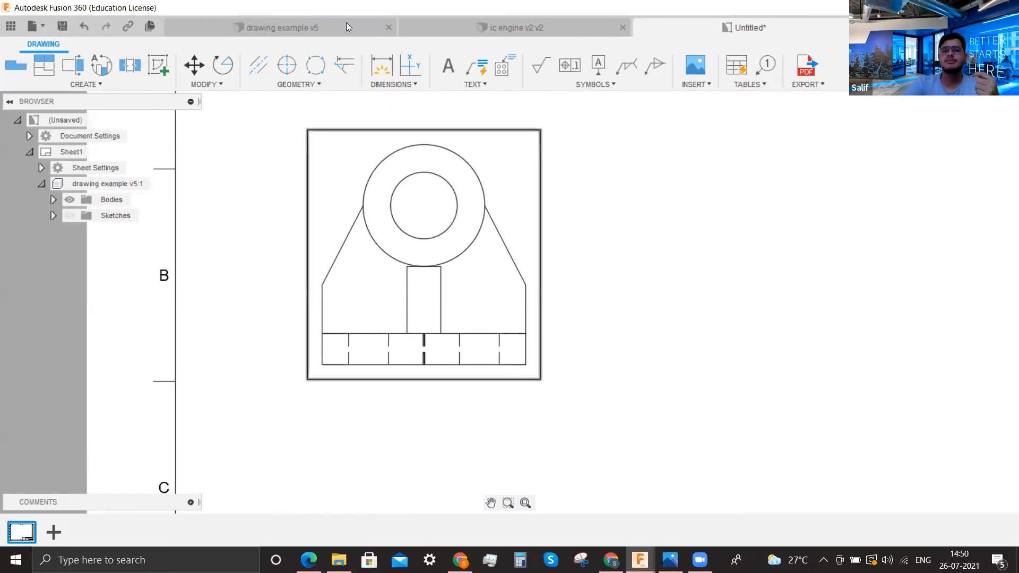
click(209, 27)
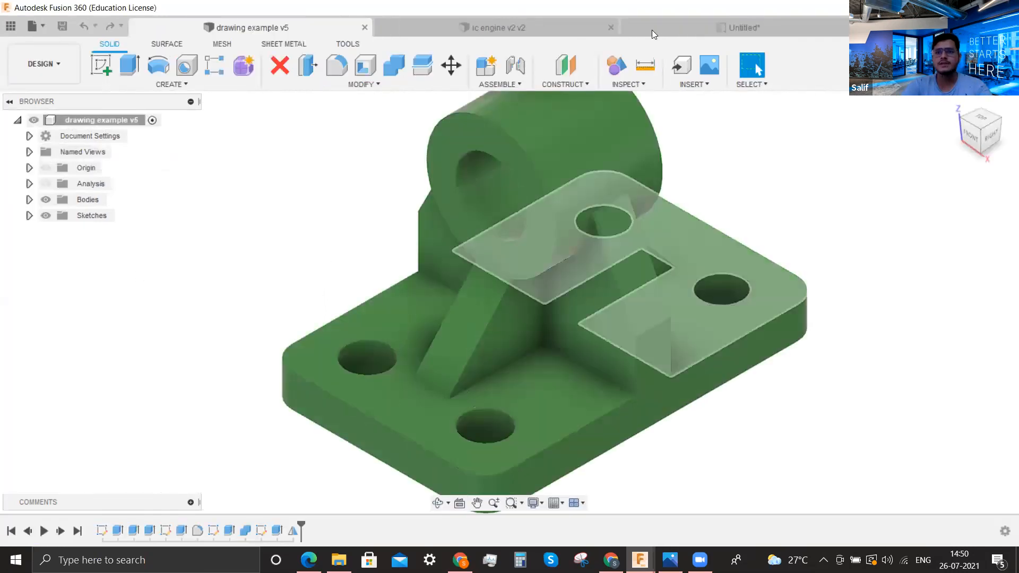
click(706, 31)
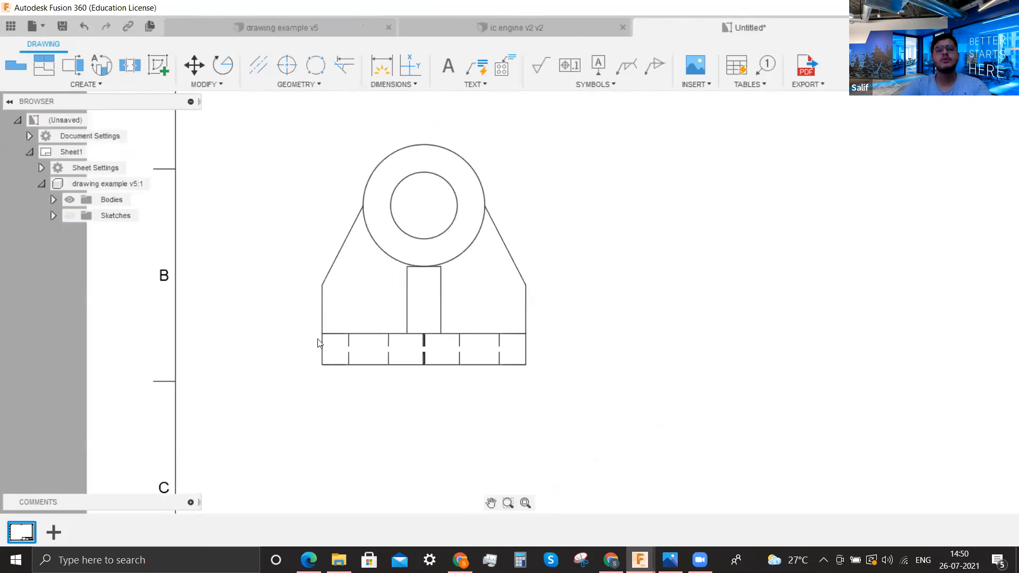
Try the visible-edges and both shaded styles on the front view, returning it to Visible and Hidden Edges
double_click(513, 342)
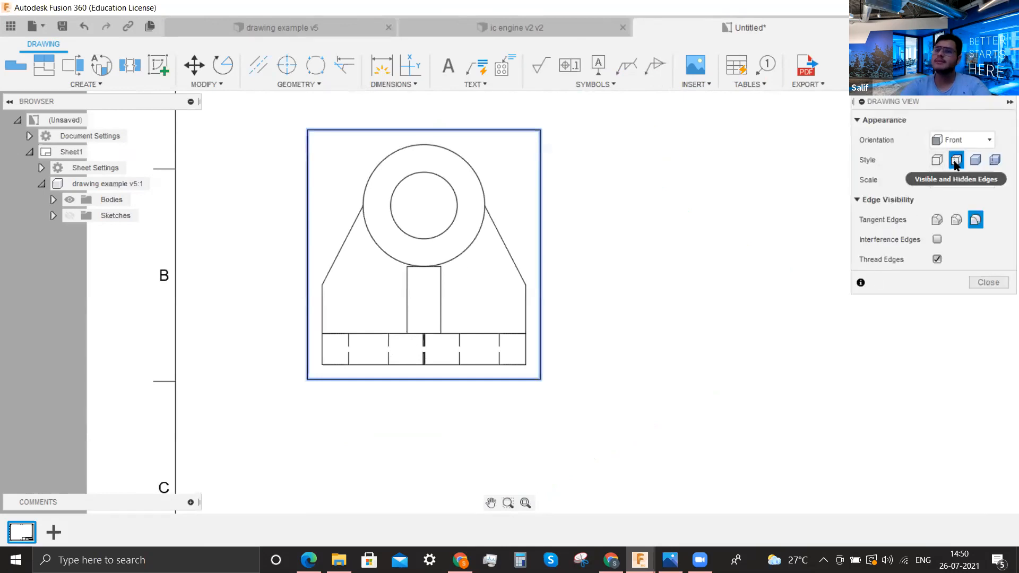
click(937, 160)
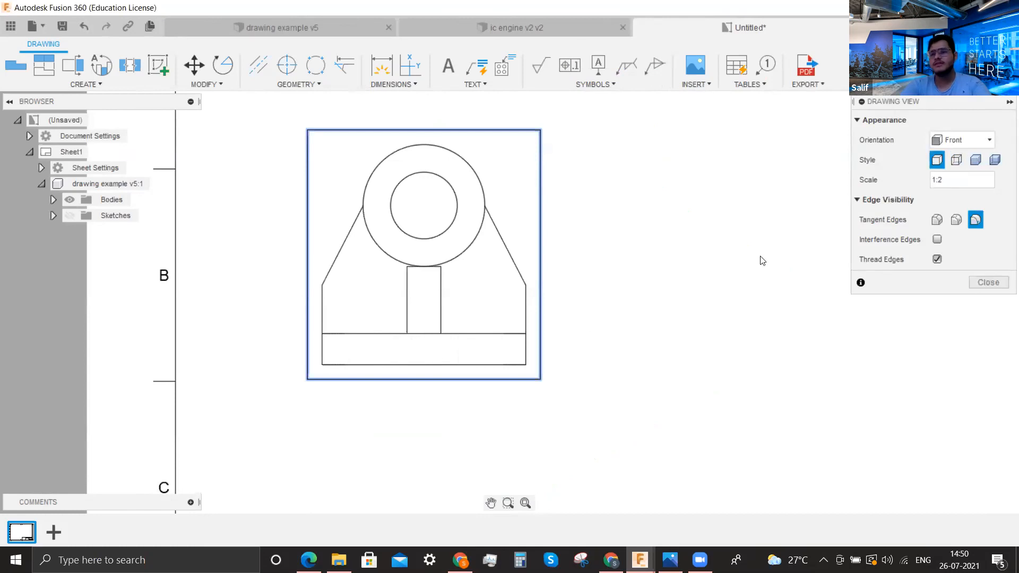
click(975, 160)
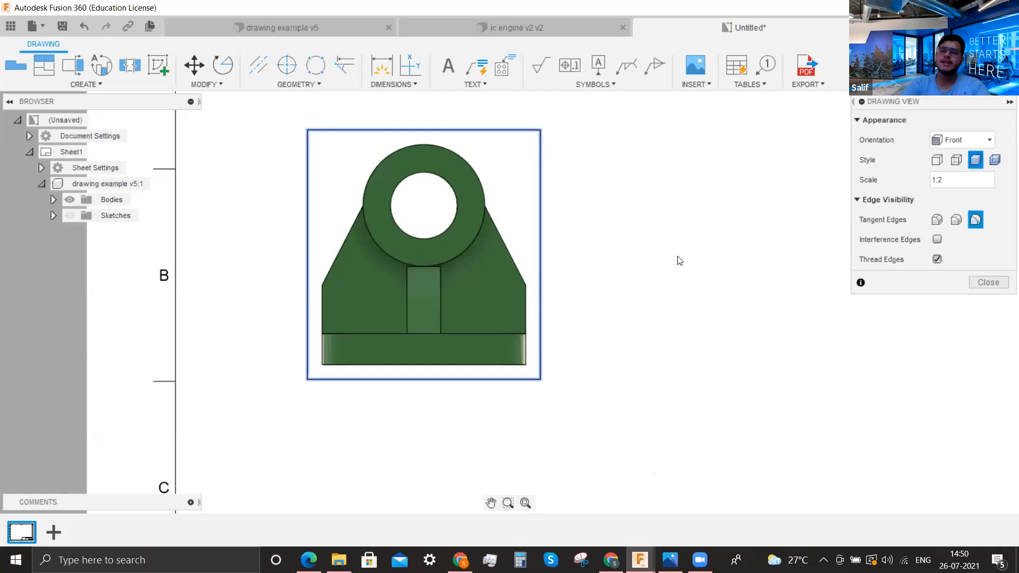
click(995, 160)
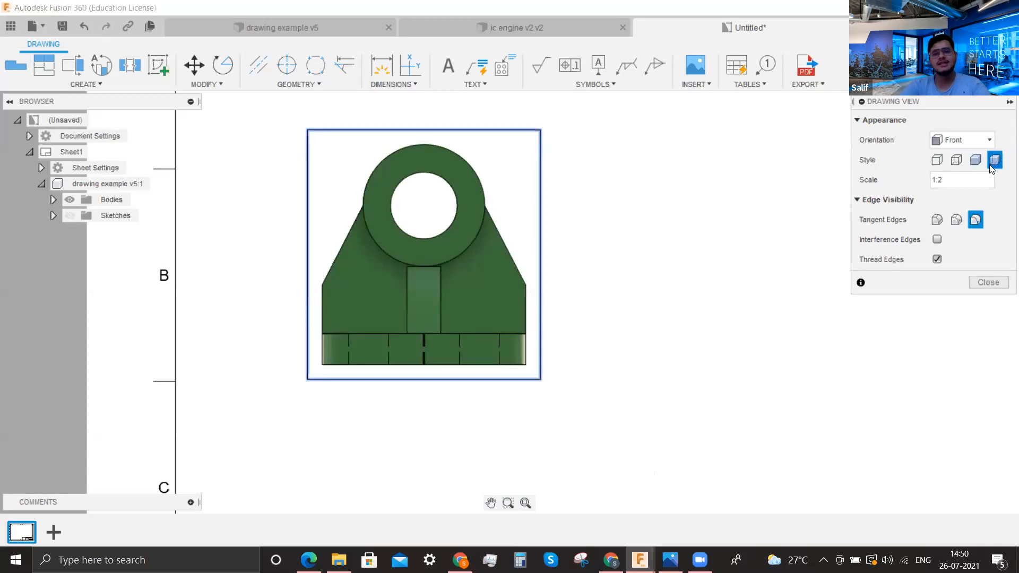
click(954, 159)
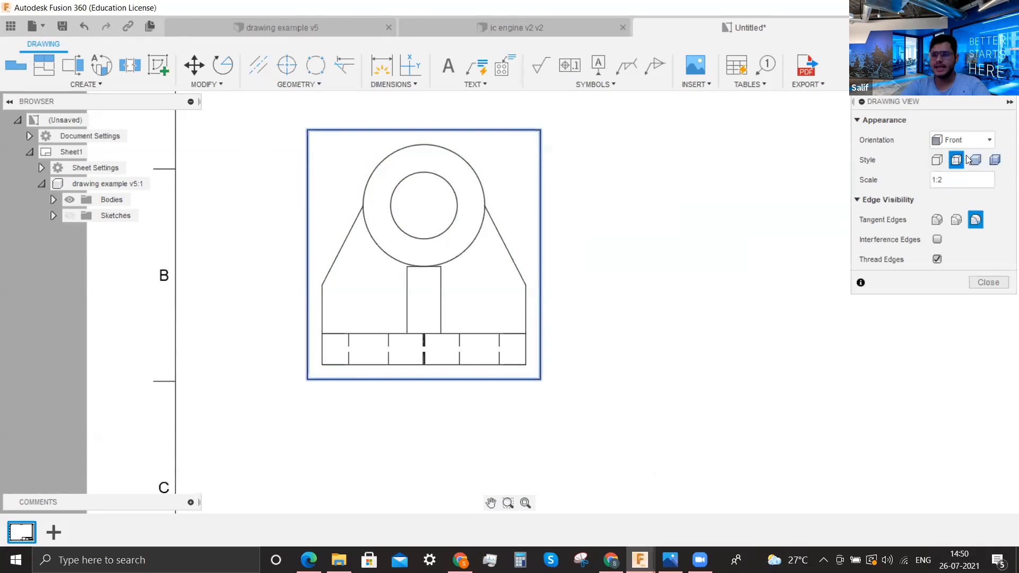
click(988, 282)
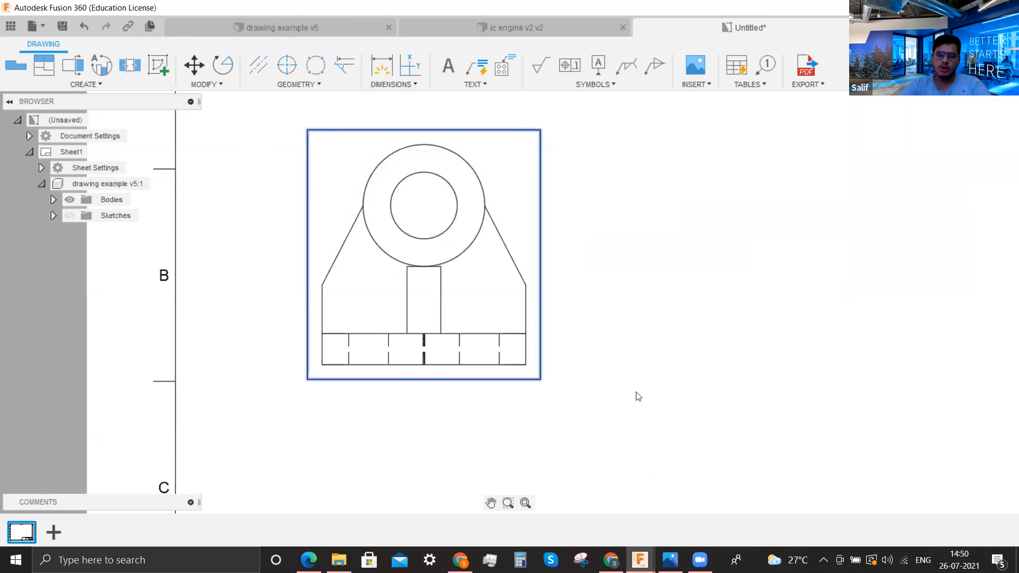
Project three views from the front view: one below it, one to its right and an isometric view diagonally below
scroll(678, 366, down, 5)
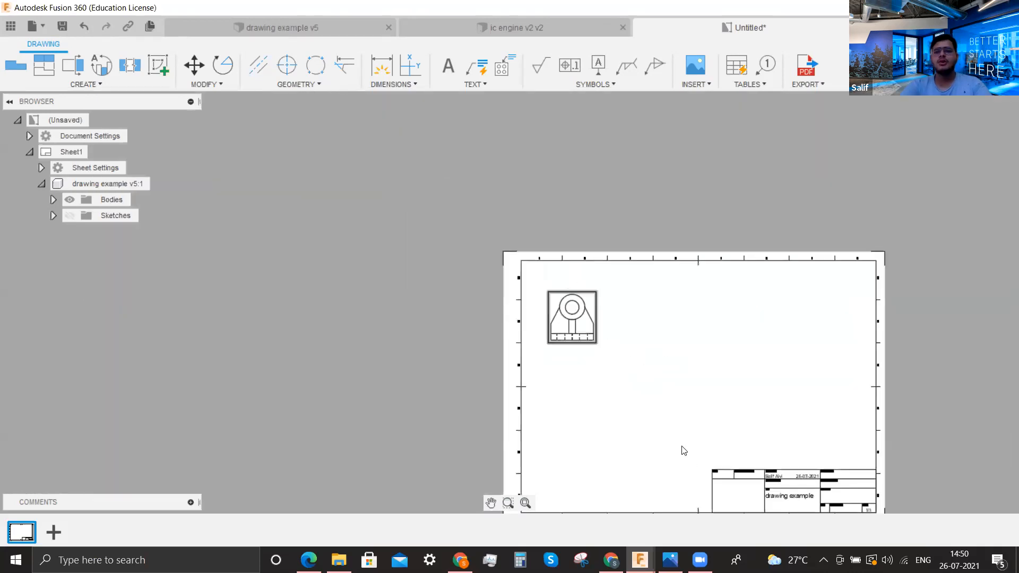
click(44, 64)
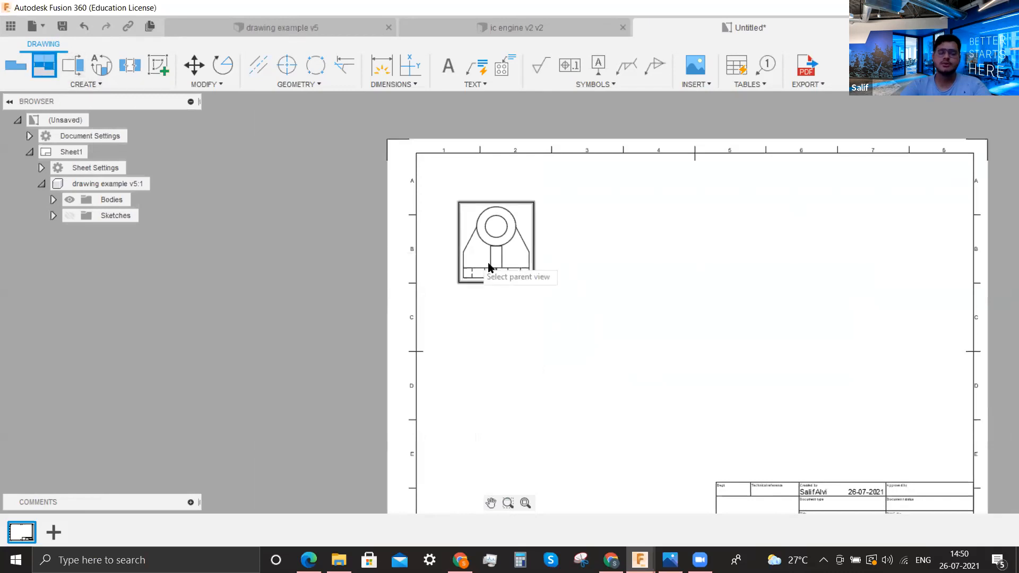
click(498, 258)
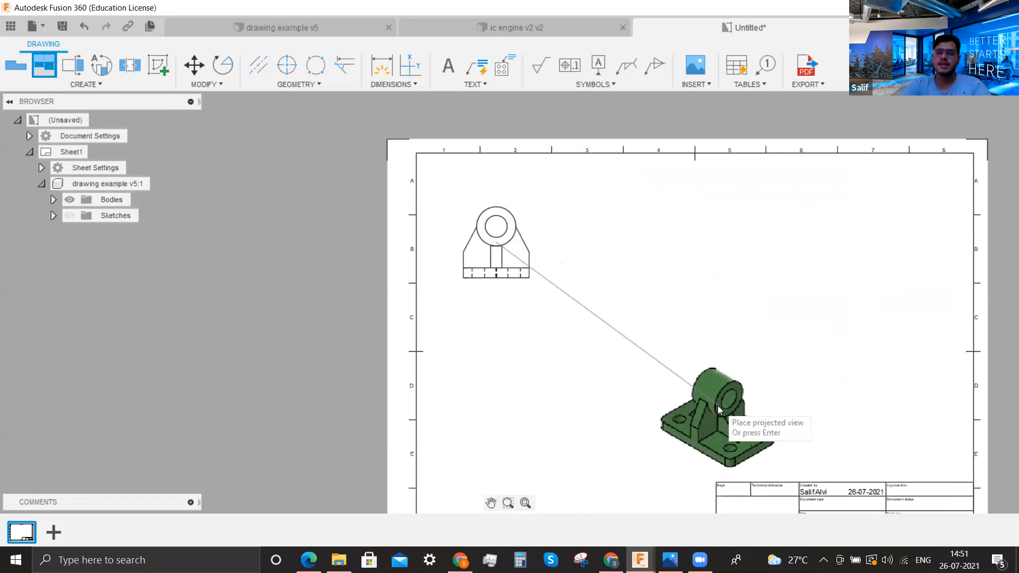
click(478, 462)
click(759, 260)
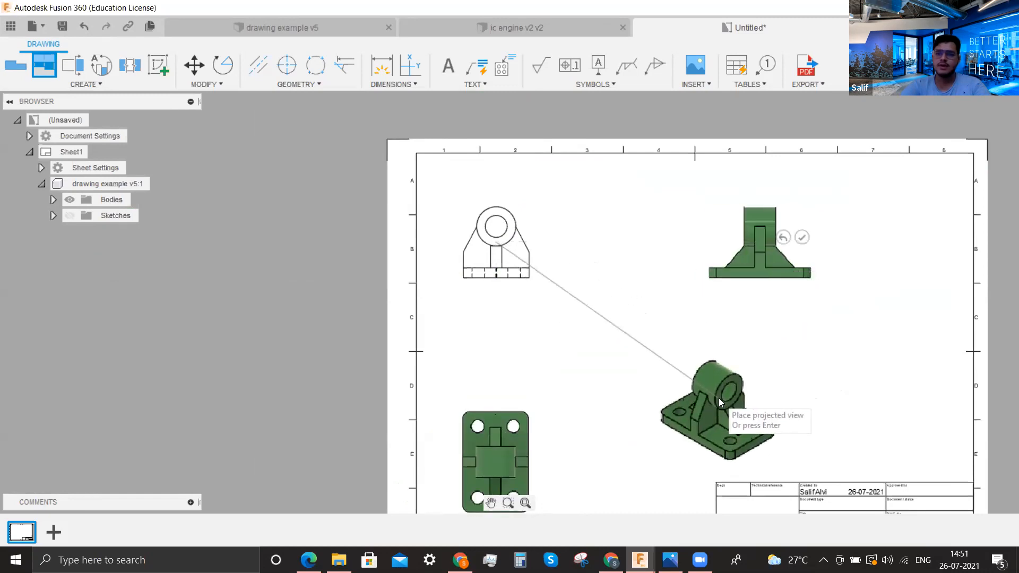
click(761, 374)
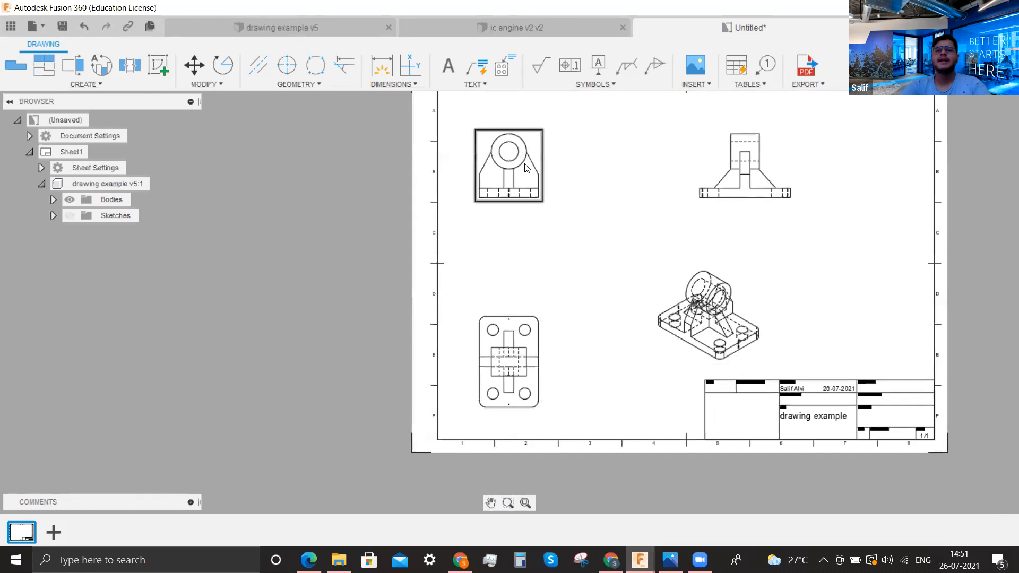
Set the style of the projected view below the front view to visible edges only
click(536, 333)
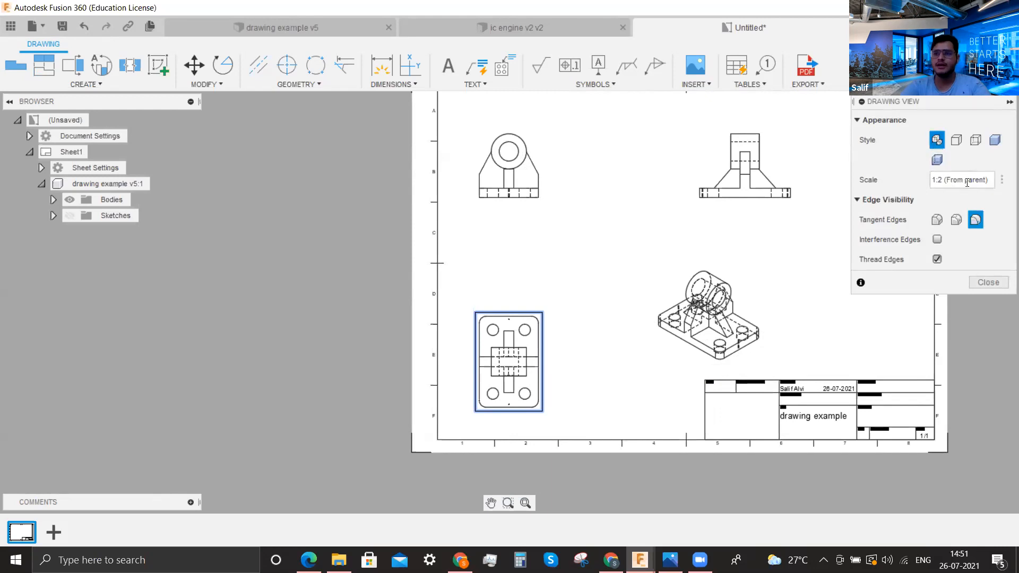
click(983, 282)
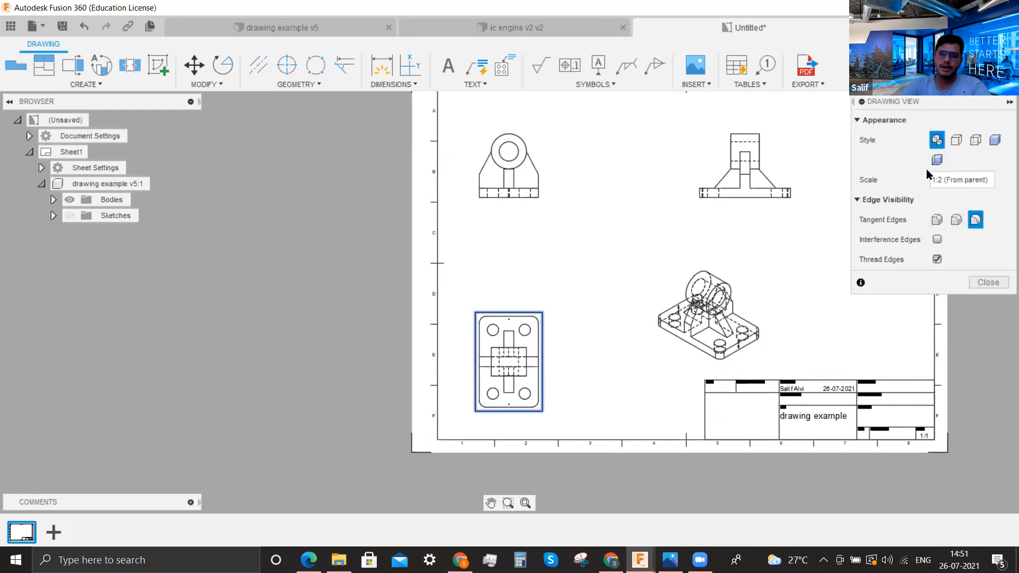
click(957, 143)
click(988, 282)
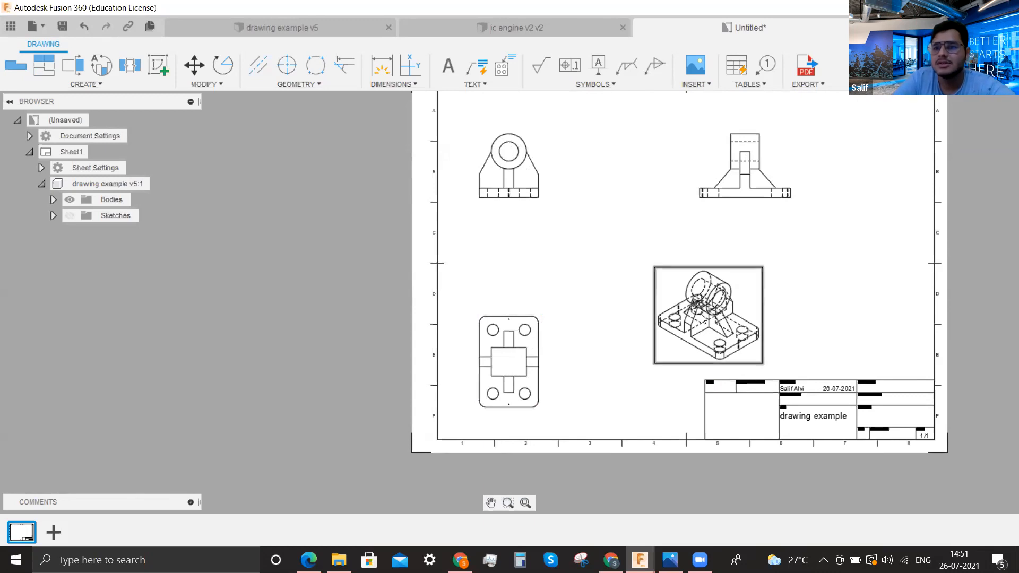
Set the isometric view's style to shaded without hidden edges
double_click(651, 297)
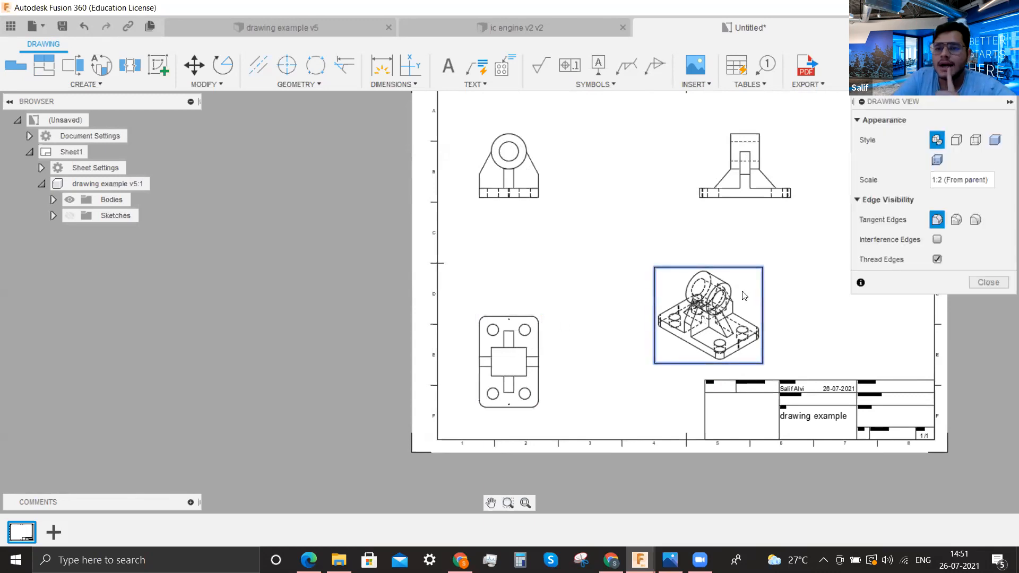
click(994, 140)
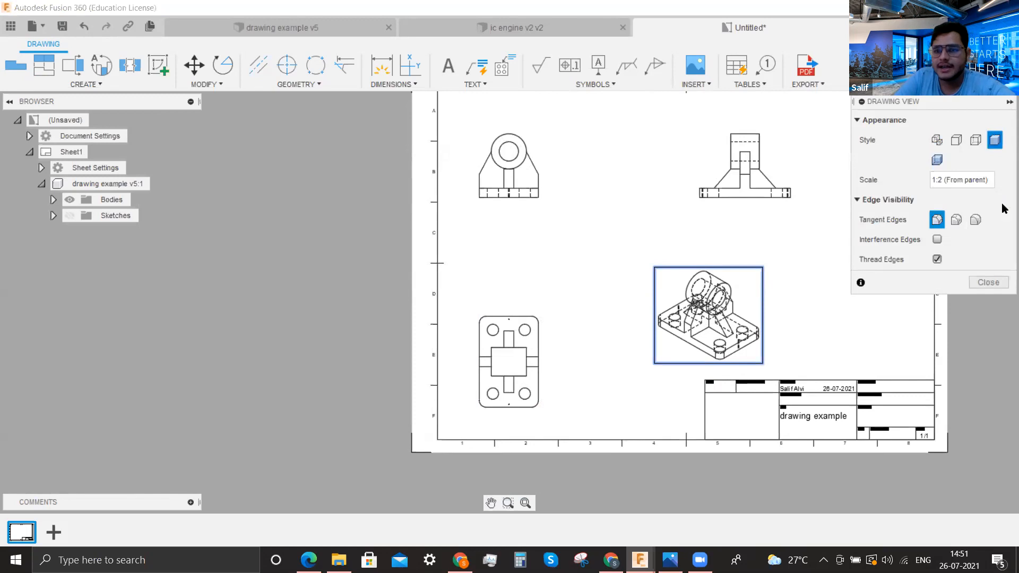
scroll(728, 366, up, 4)
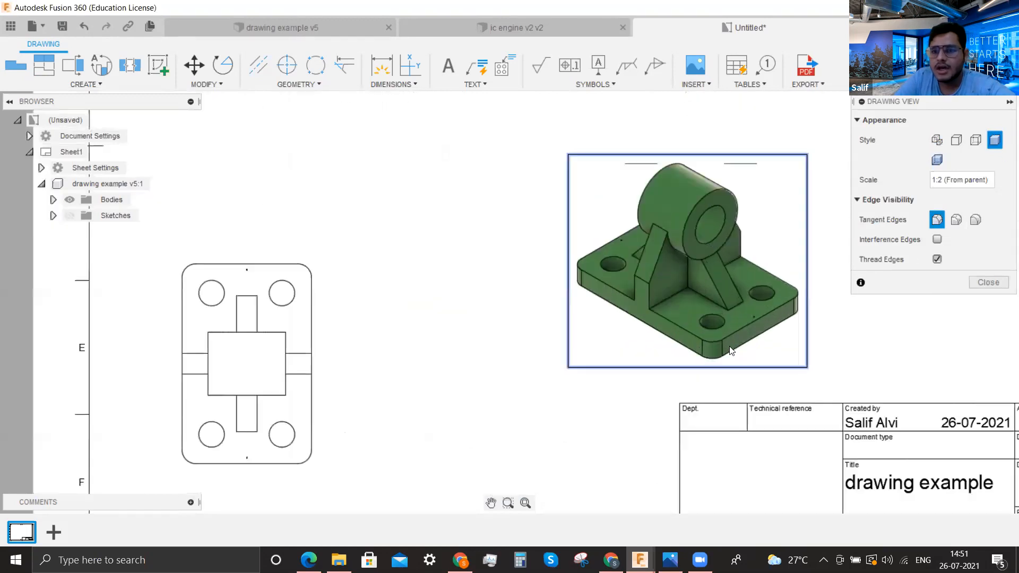
scroll(731, 350, up, 2)
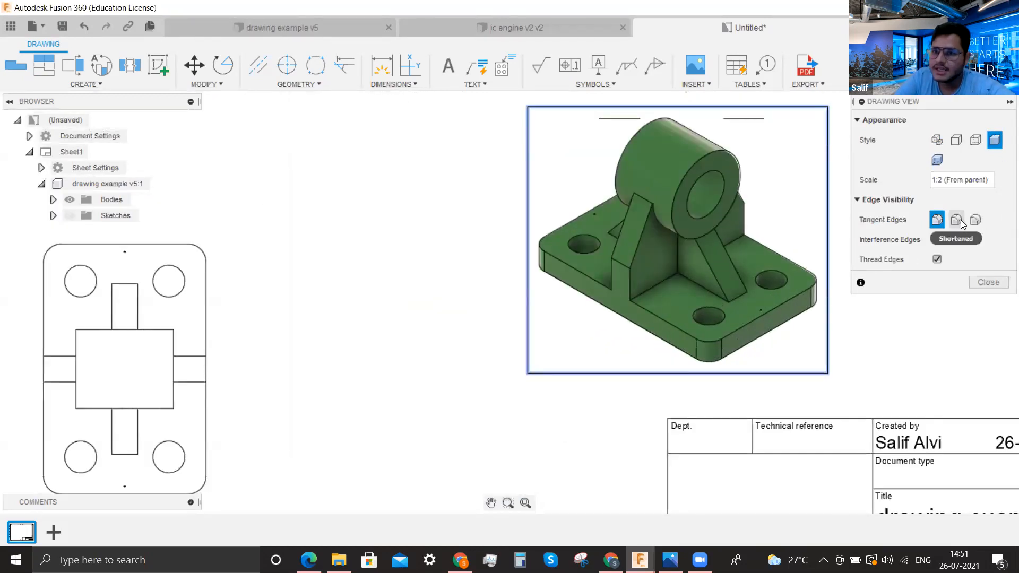
Compare the isometric view's full-length and shortened tangent edges, and finish with tangent edges turned off
click(974, 222)
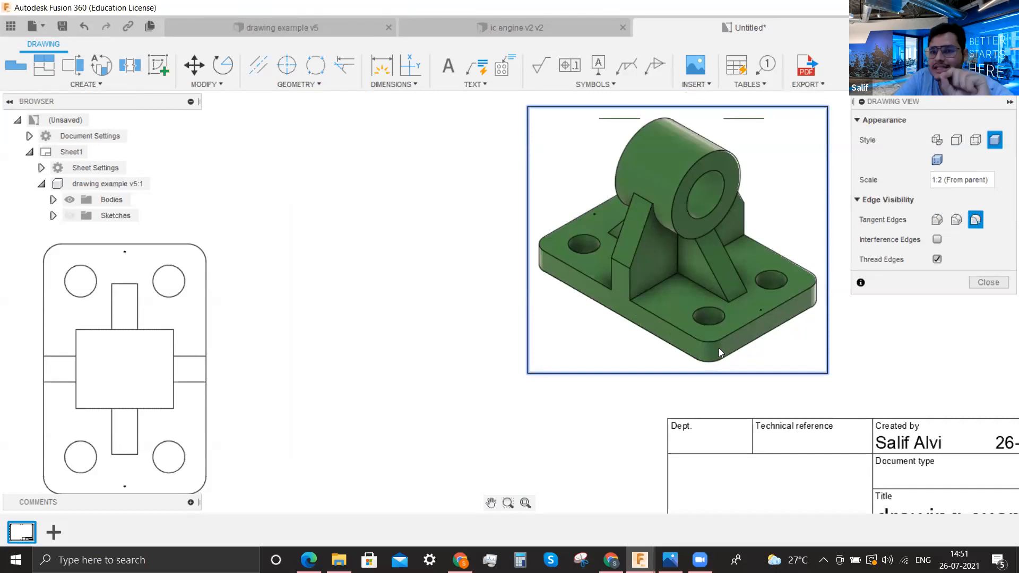
click(936, 220)
click(955, 220)
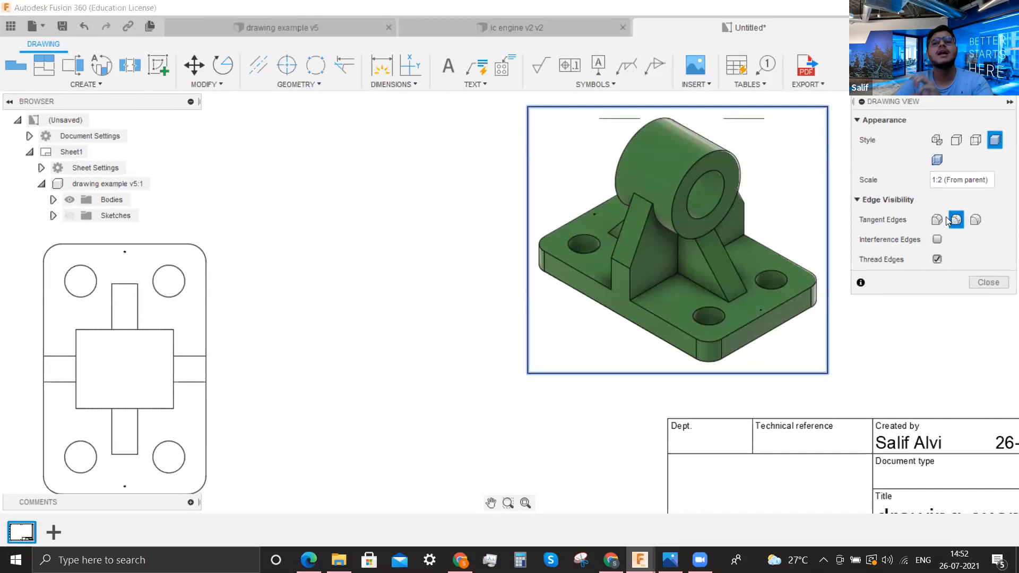
click(975, 220)
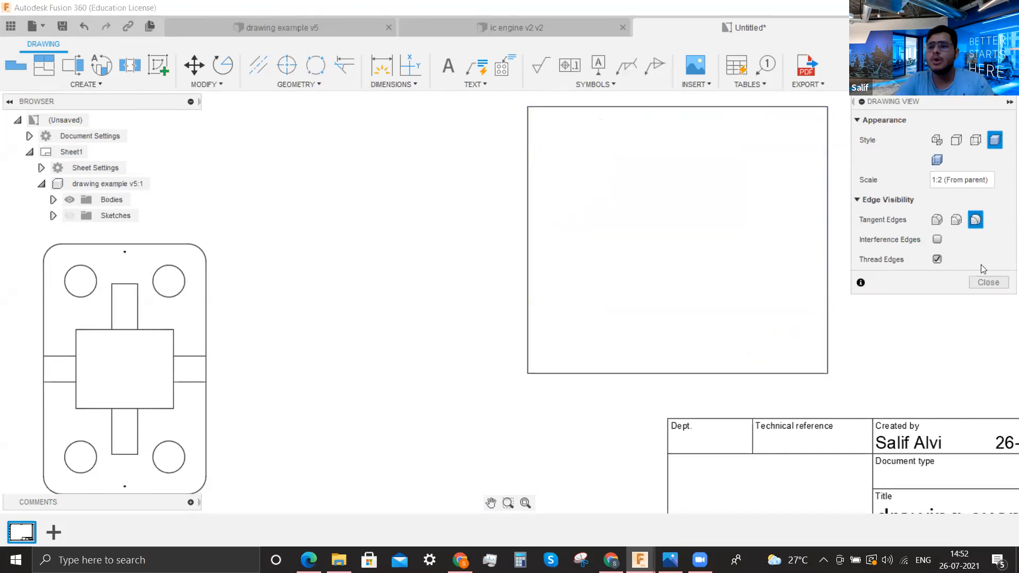
click(986, 282)
Move the isometric view farther right on the sheet, above the title block
scroll(797, 283, down, 4)
click(786, 283)
scroll(779, 276, down, 3)
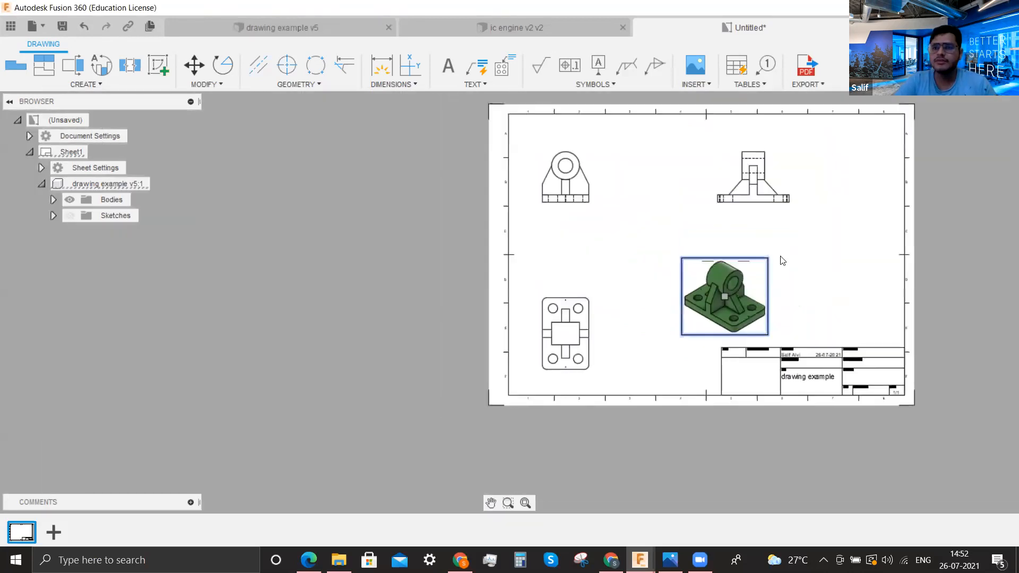
click(725, 296)
click(831, 294)
Examine the front view up close and review the available dimension types
scroll(595, 388, up, 2)
scroll(595, 388, up, 2)
scroll(594, 392, down, 3)
scroll(570, 133, up, 8)
scroll(446, 228, down, 1)
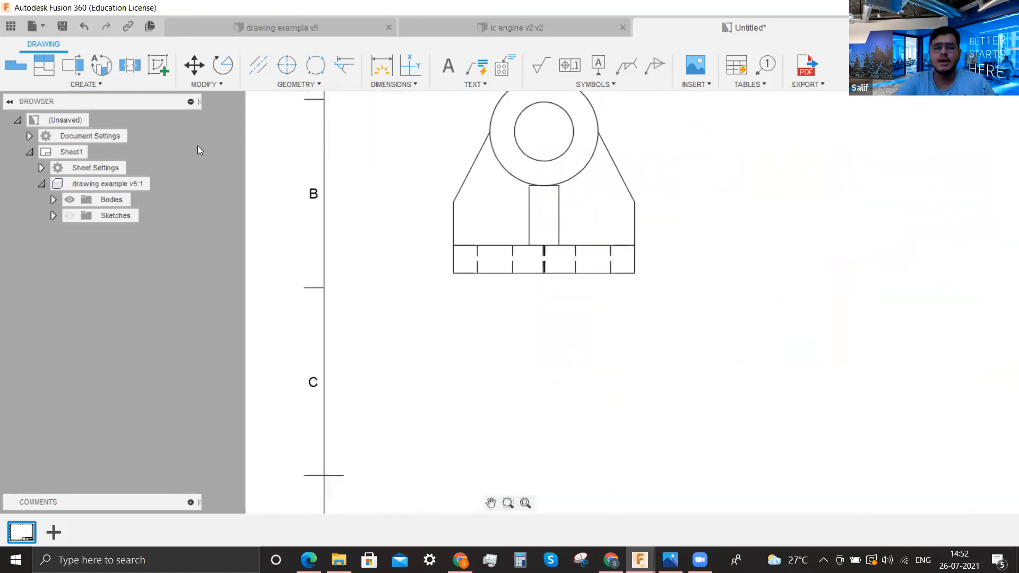
click(80, 84)
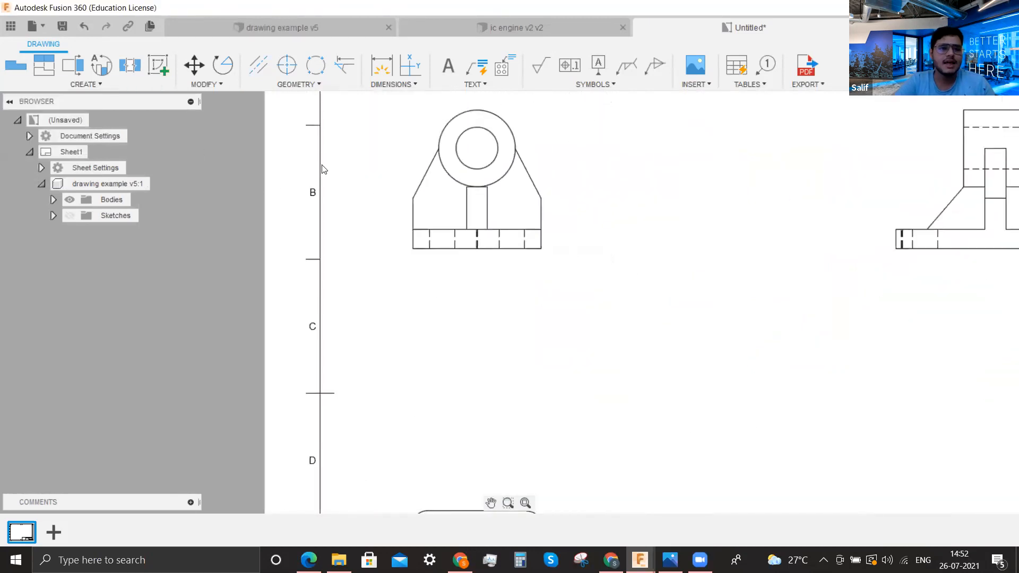
scroll(478, 191, down, 2)
scroll(531, 223, up, 3)
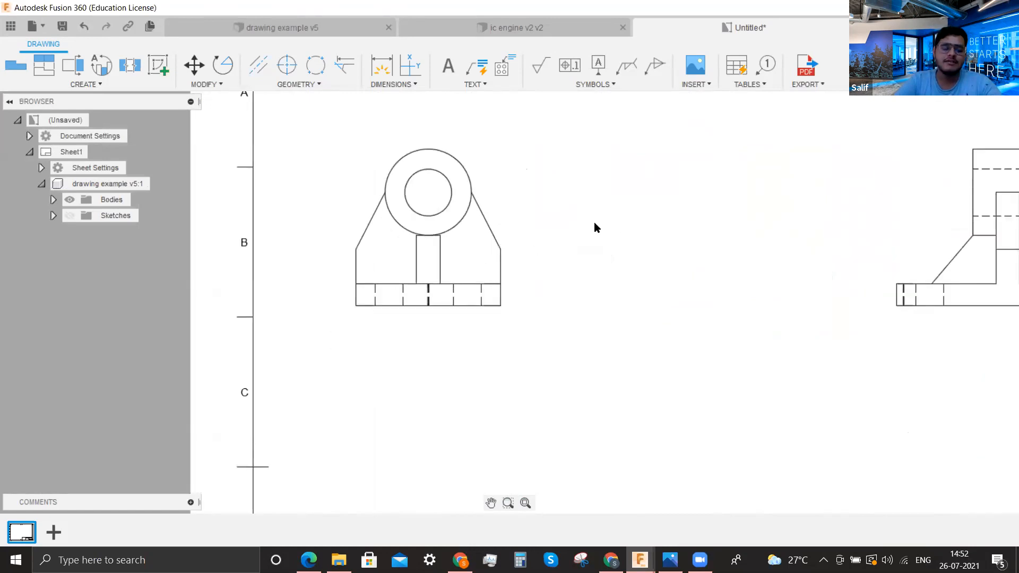
click(393, 85)
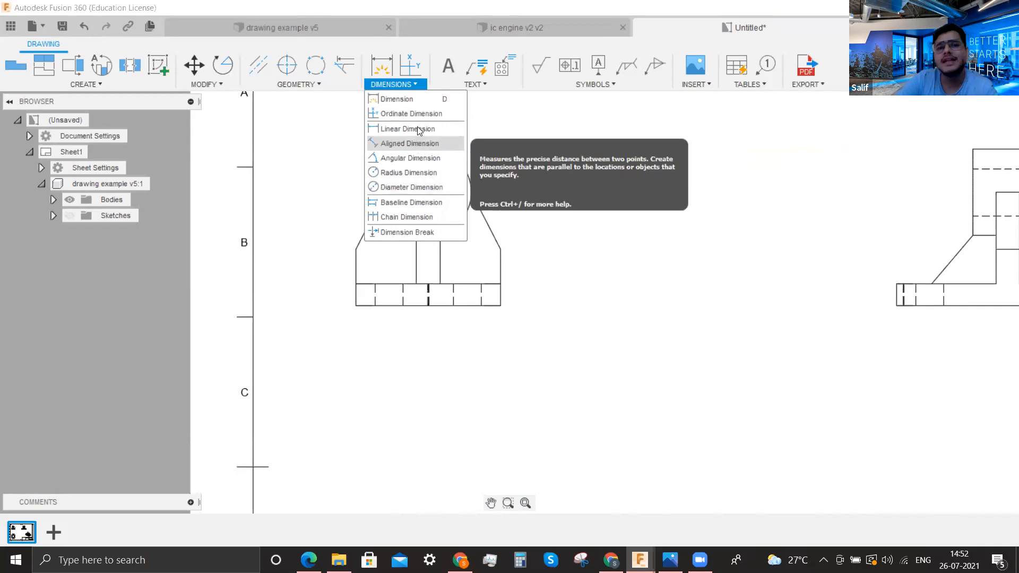
click(600, 213)
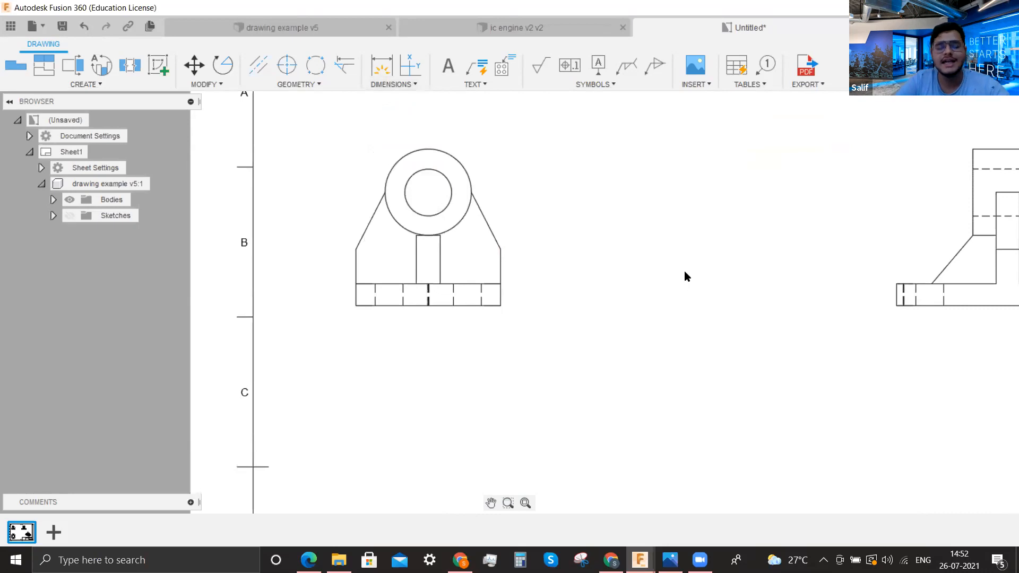
Dimension the front view's left vertical edge above the base plate, placing the dimension outside the bracket
key(d)
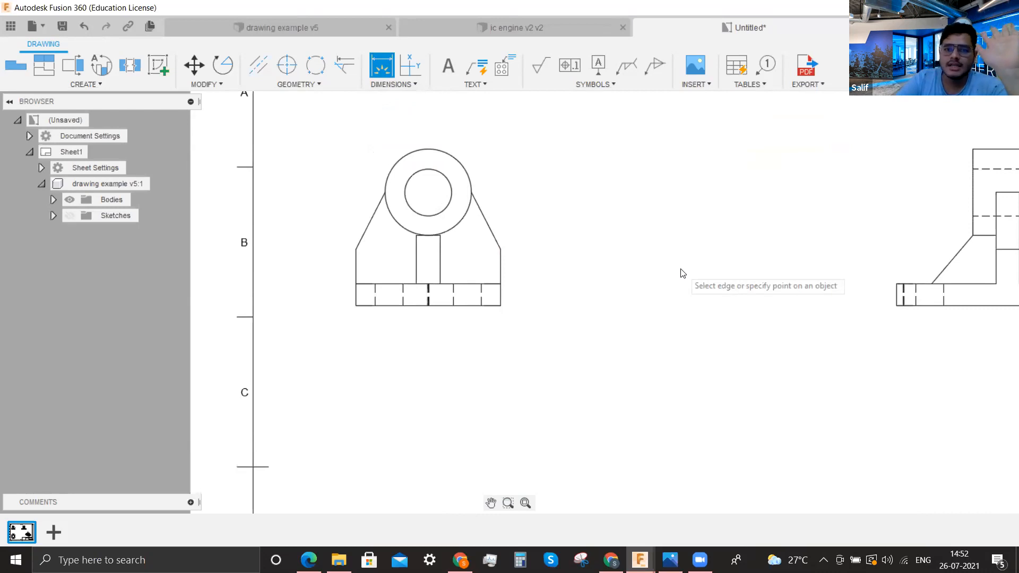
scroll(354, 264, up, 3)
click(354, 265)
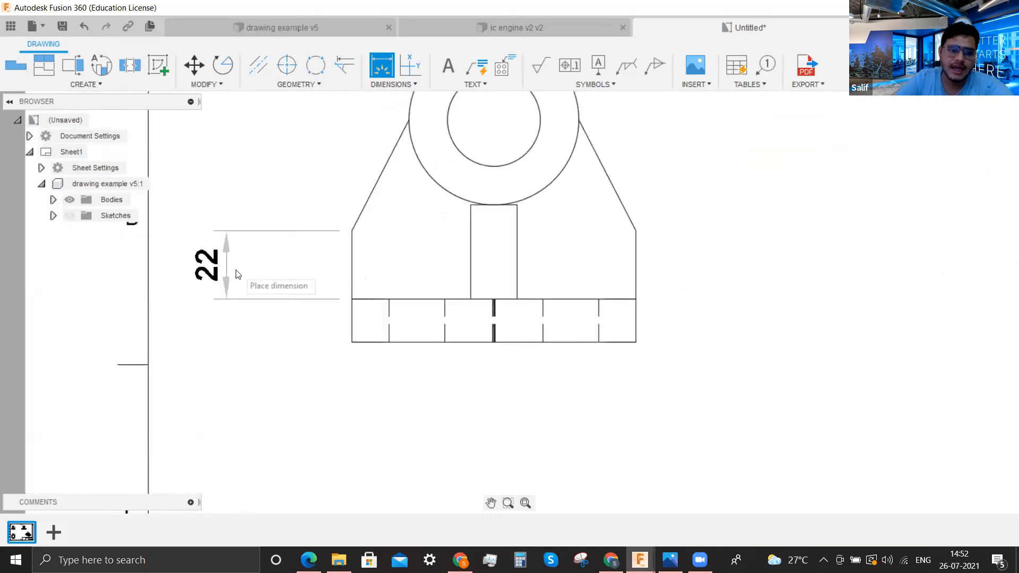
click(253, 274)
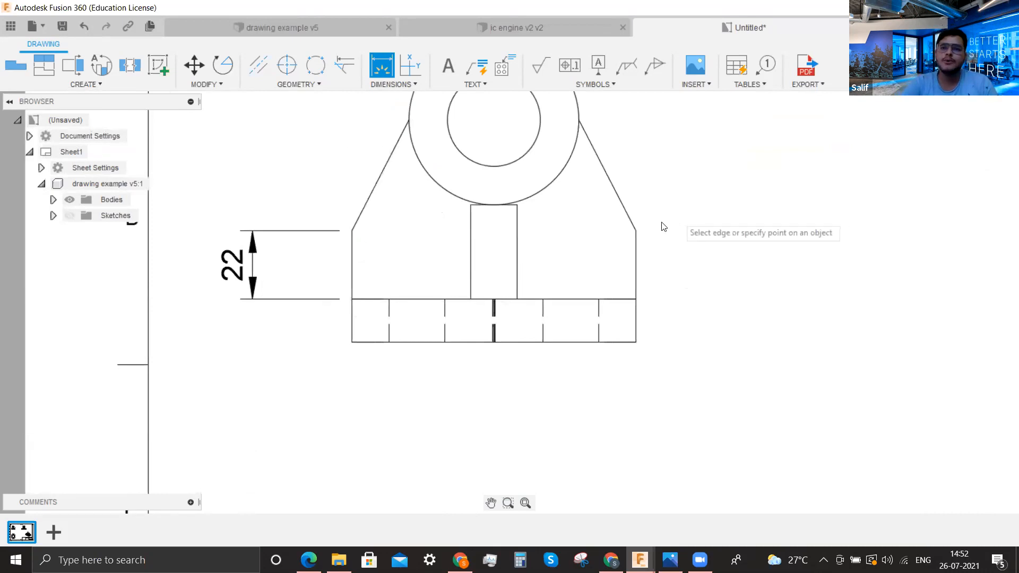
Add an aligned dimension for the front view's right slanted edge between its two endpoints, placed outside the bracket
click(635, 230)
scroll(630, 345, down, 2)
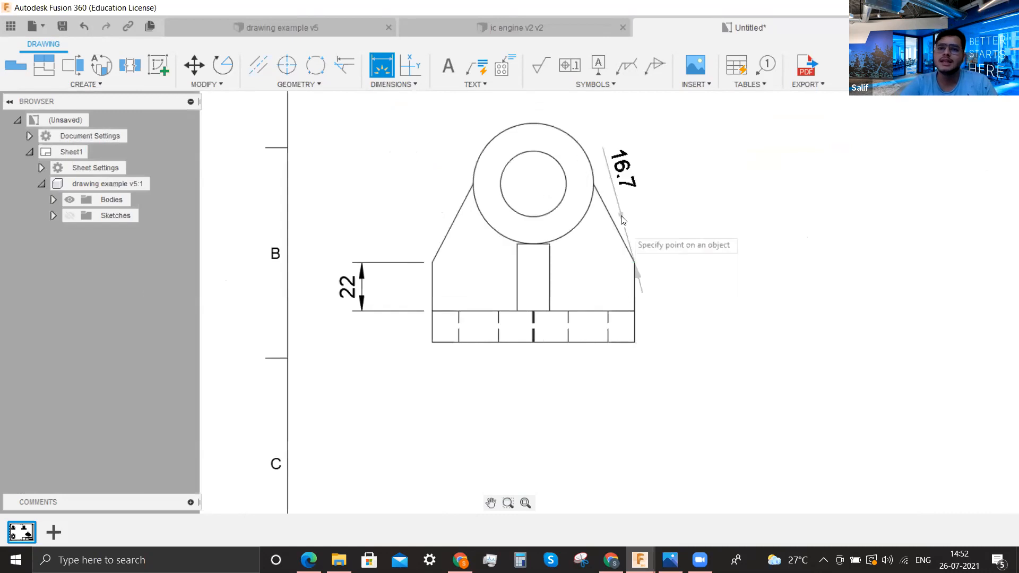
click(593, 185)
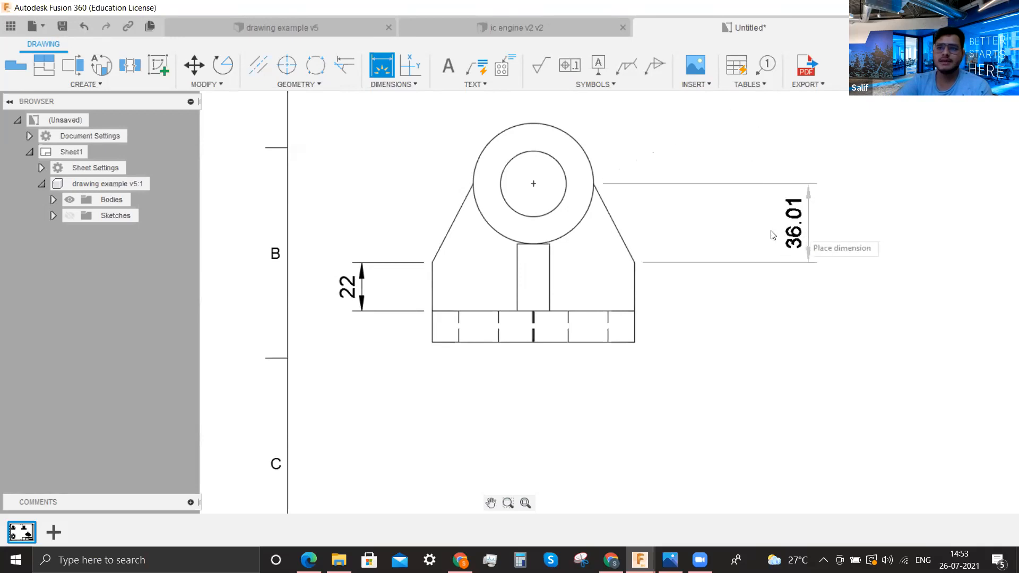
scroll(674, 217, down, 3)
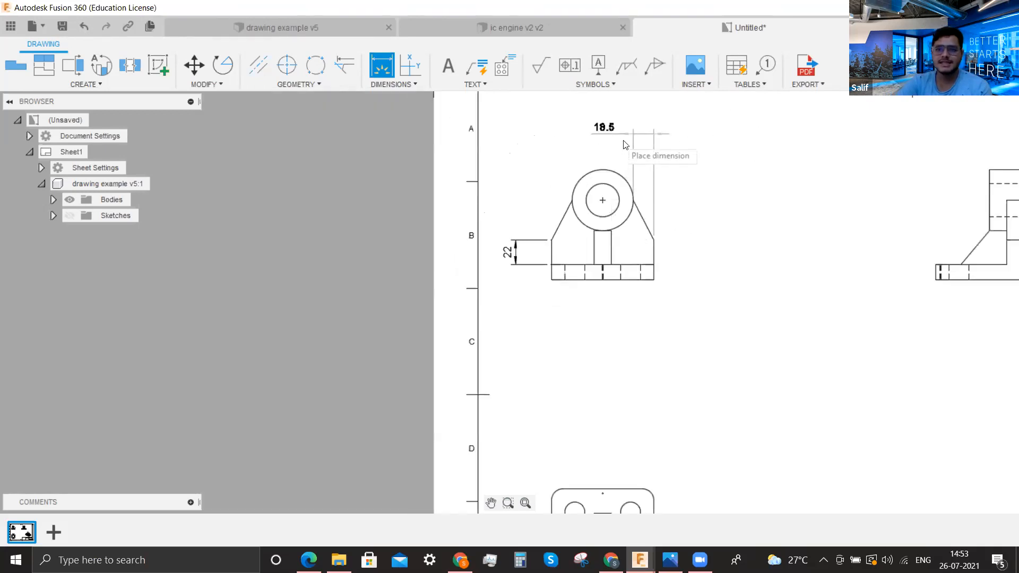
scroll(748, 180, up, 1)
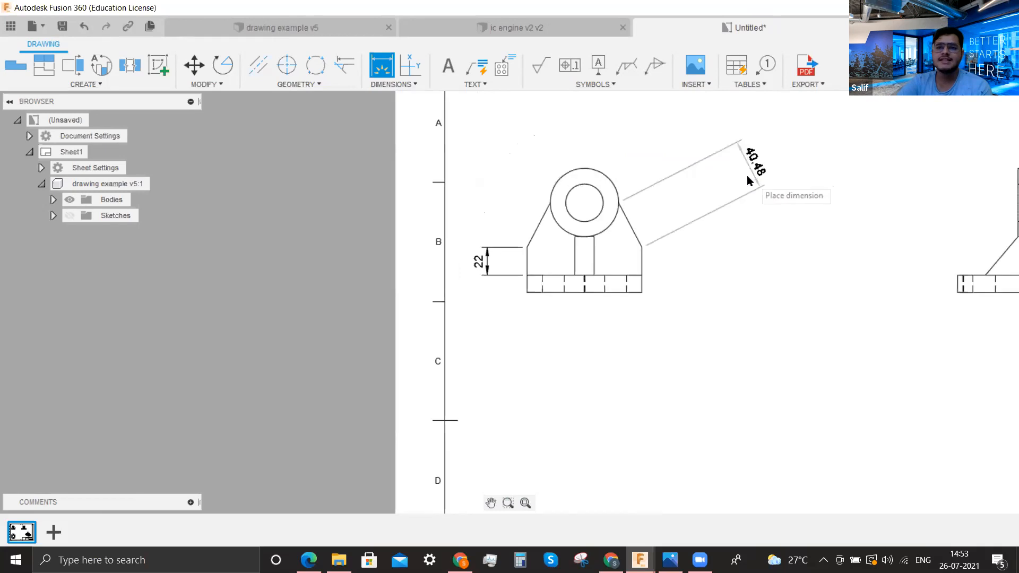
scroll(748, 180, up, 3)
click(519, 286)
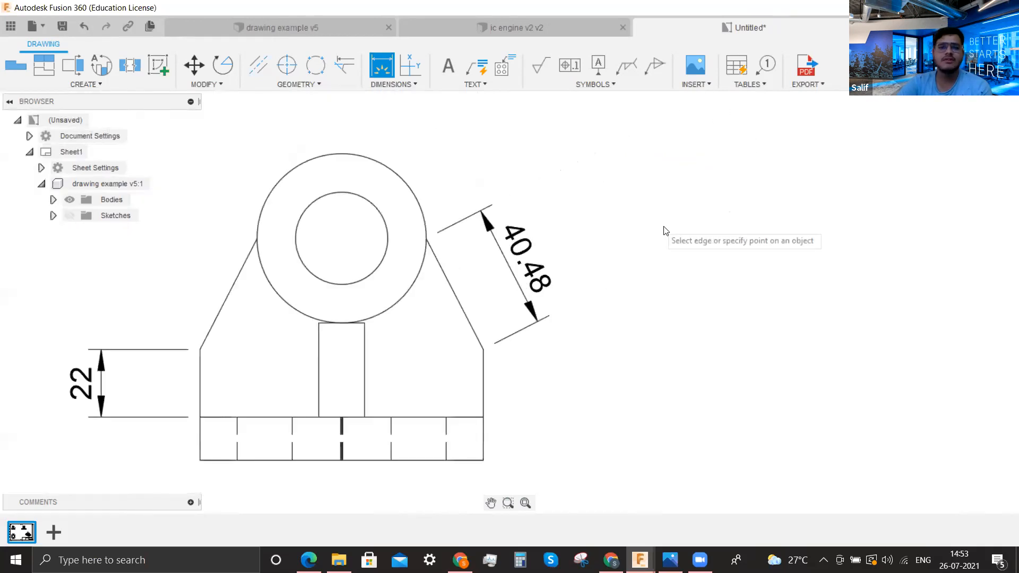
Add an angular dimension between the front view's base plate top edge and left slanted edge, placed outside the bracket
scroll(530, 271, down, 1)
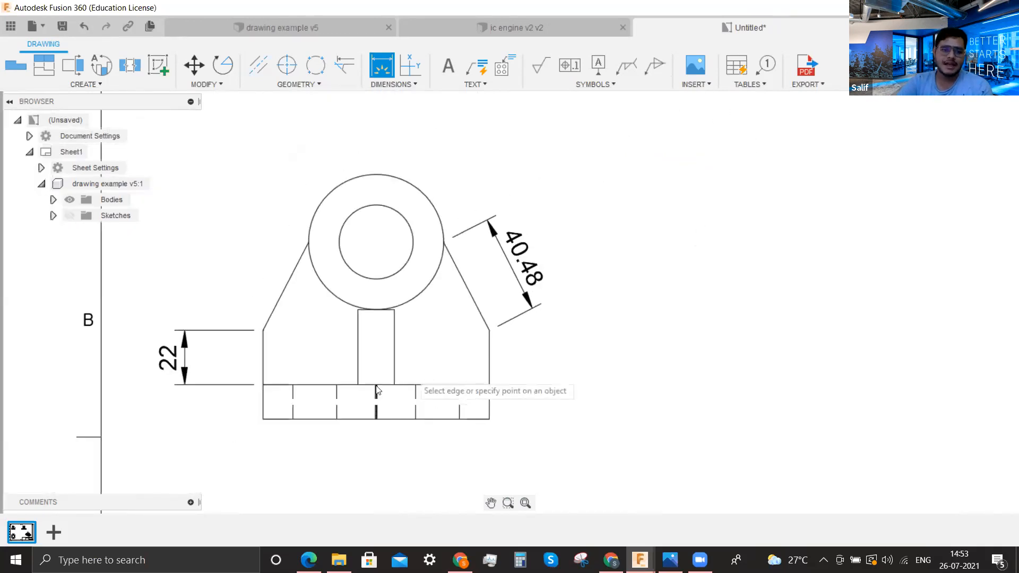
scroll(392, 386, up, 1)
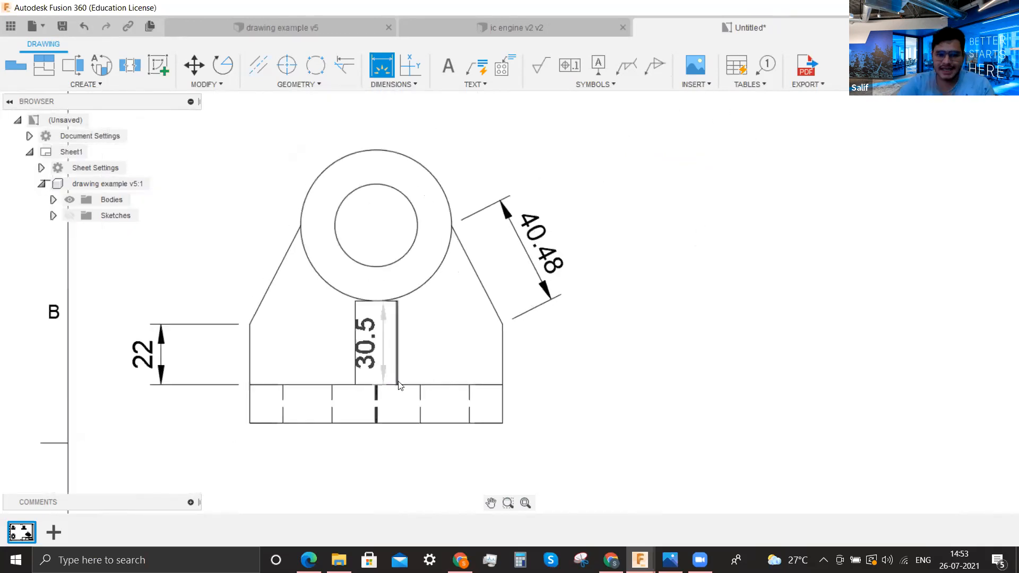
click(306, 386)
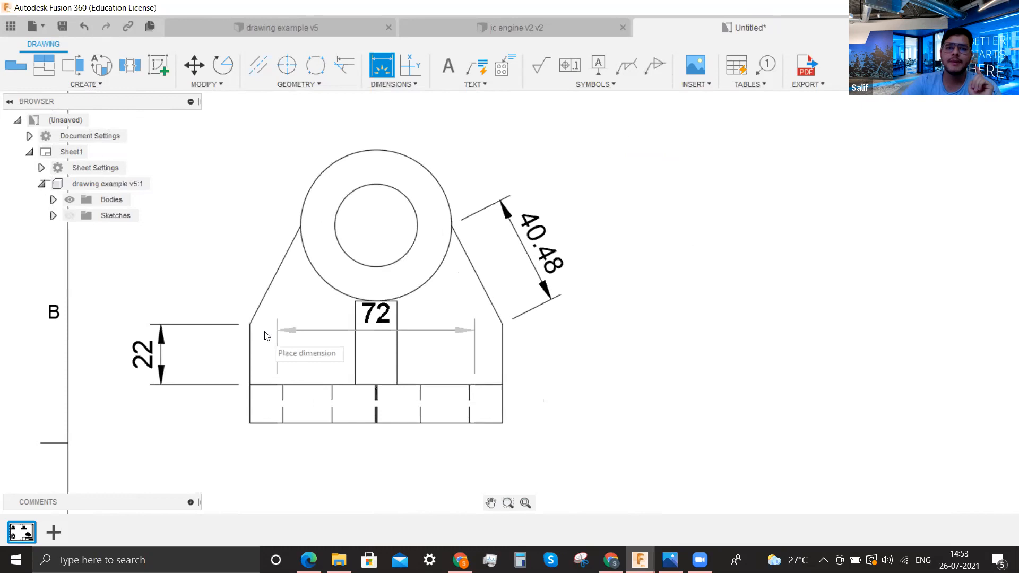
click(255, 317)
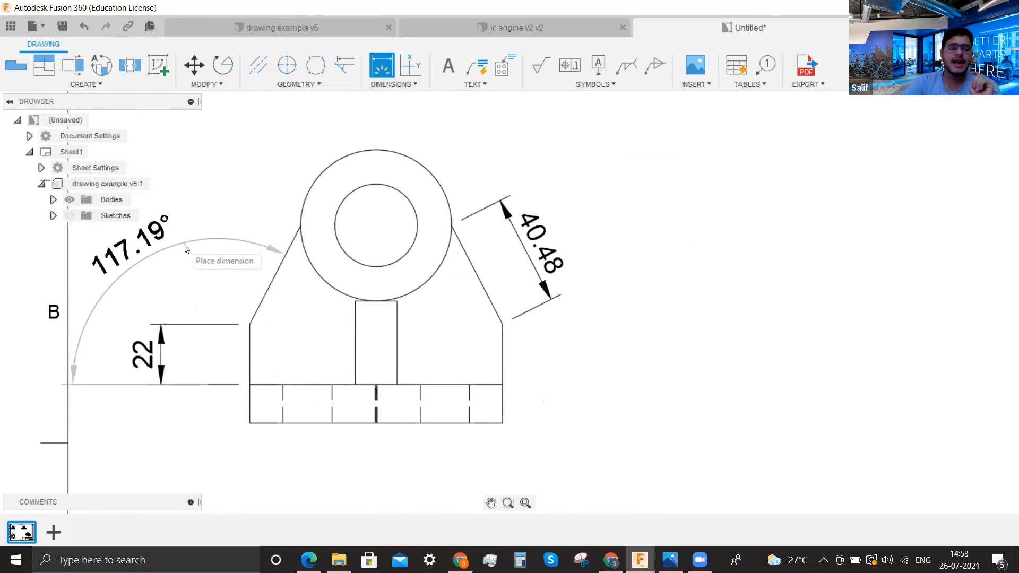
click(135, 252)
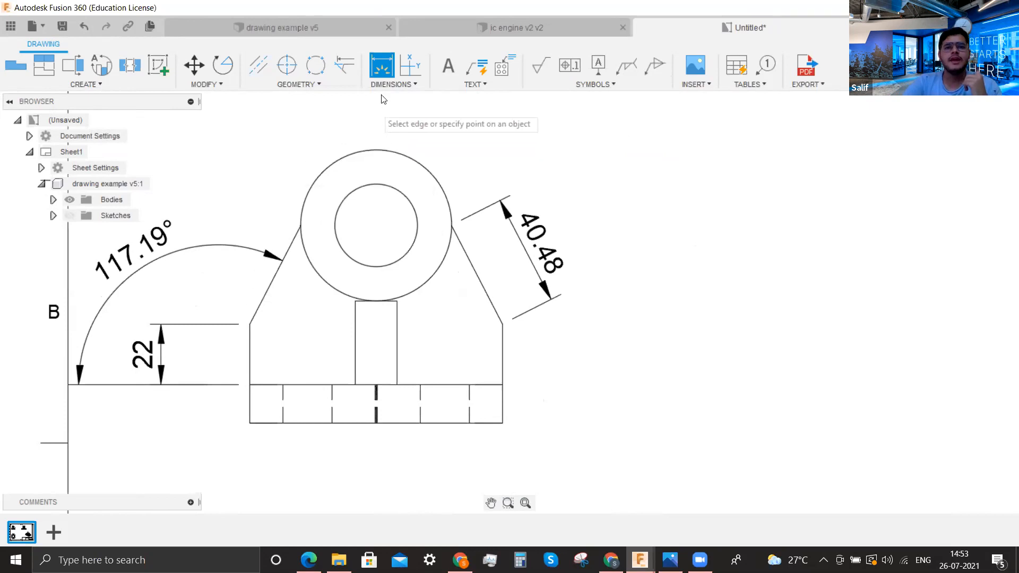
Dimension the diameter of the front view's outer circle, placing the text above and to the right of the bracket
click(431, 179)
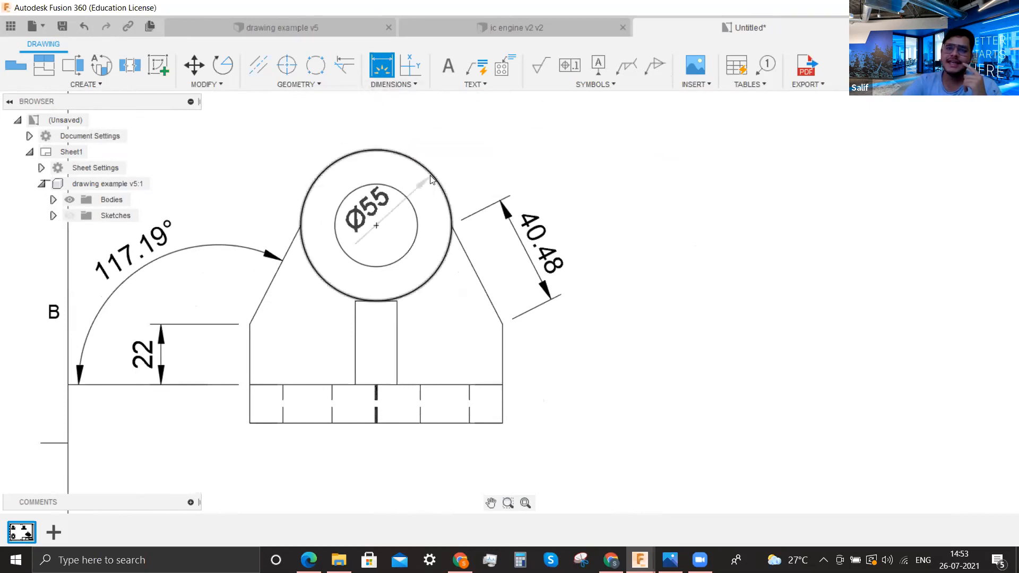
scroll(461, 191, down, 2)
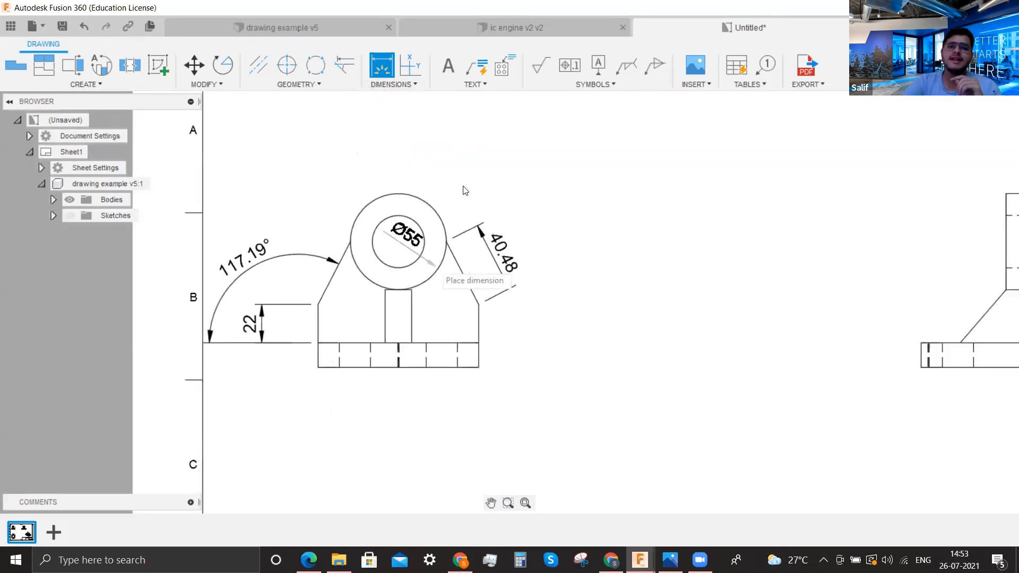
click(473, 173)
scroll(511, 273, down, 3)
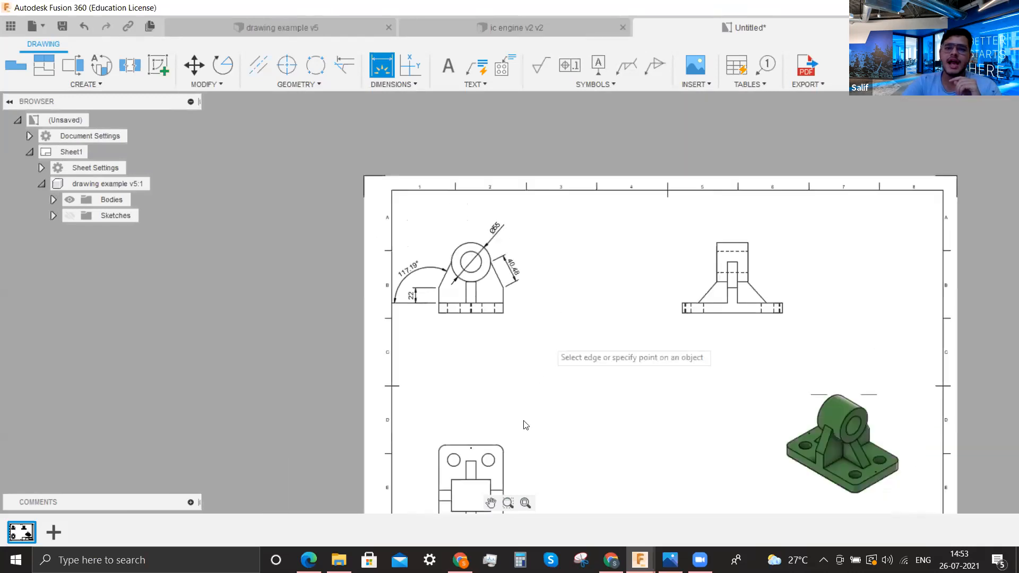
Add a radius dimension to the top view's upper right rounded corner, placed outside the plate
scroll(504, 409, up, 5)
click(501, 394)
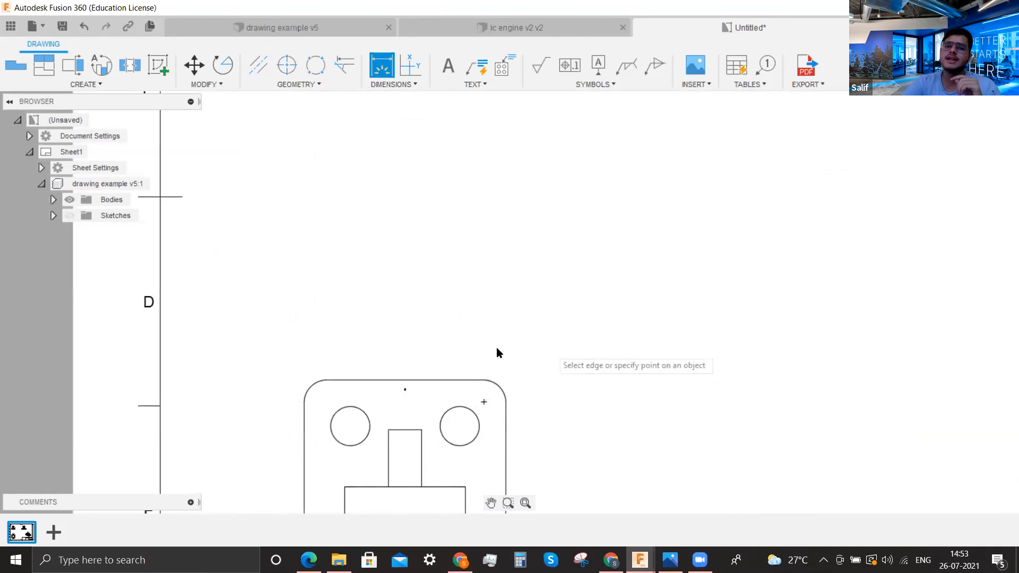
click(497, 392)
click(526, 364)
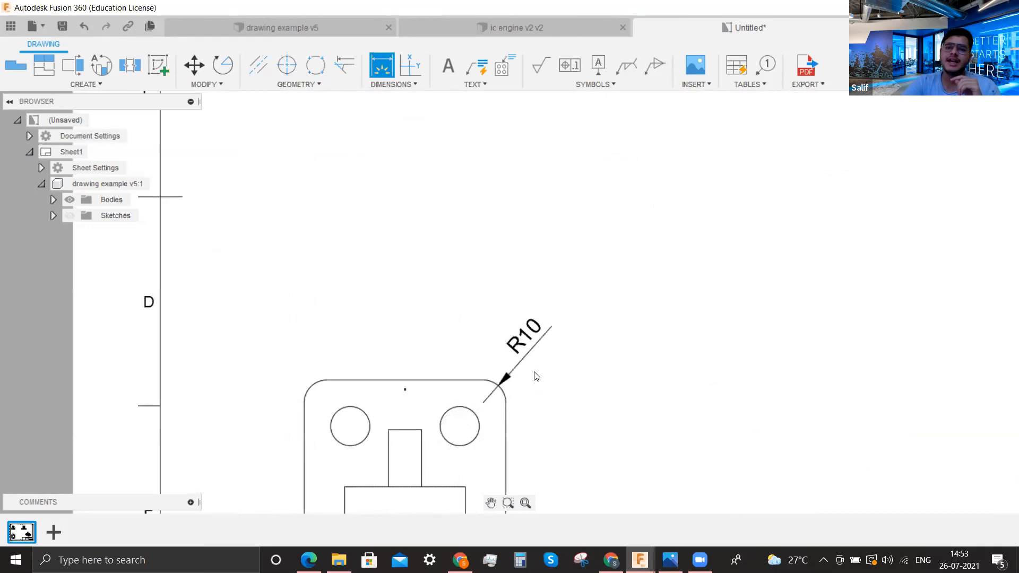
scroll(530, 376, down, 3)
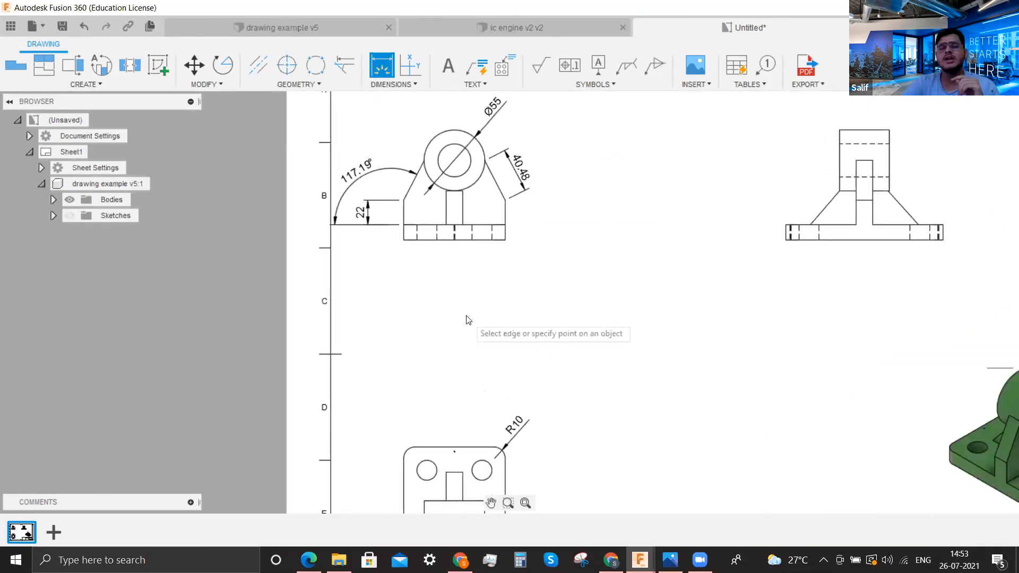
Review the available dimension types and the primary precision choices of the front view's slanted-edge dimension
click(393, 84)
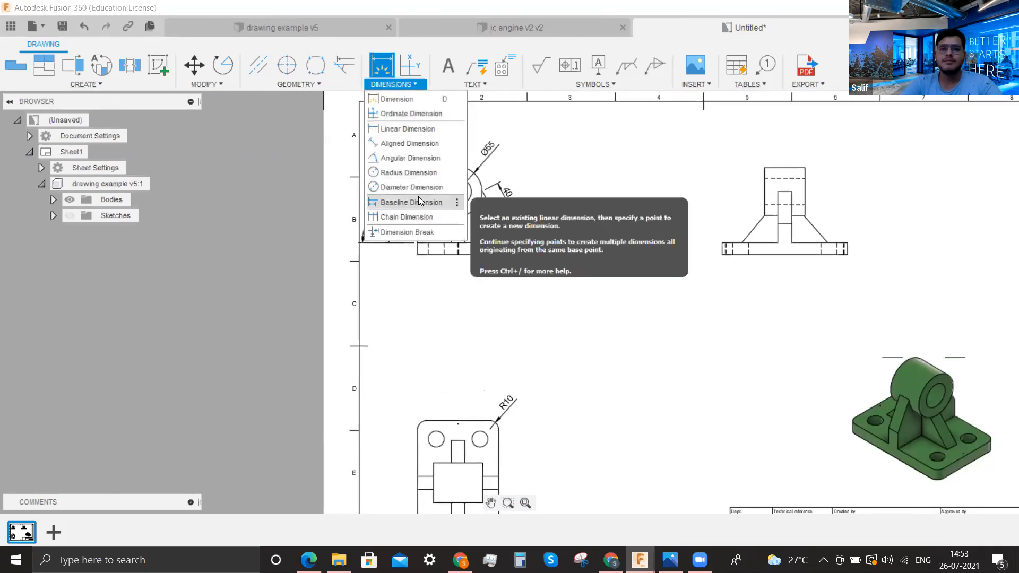
scroll(523, 212, up, 5)
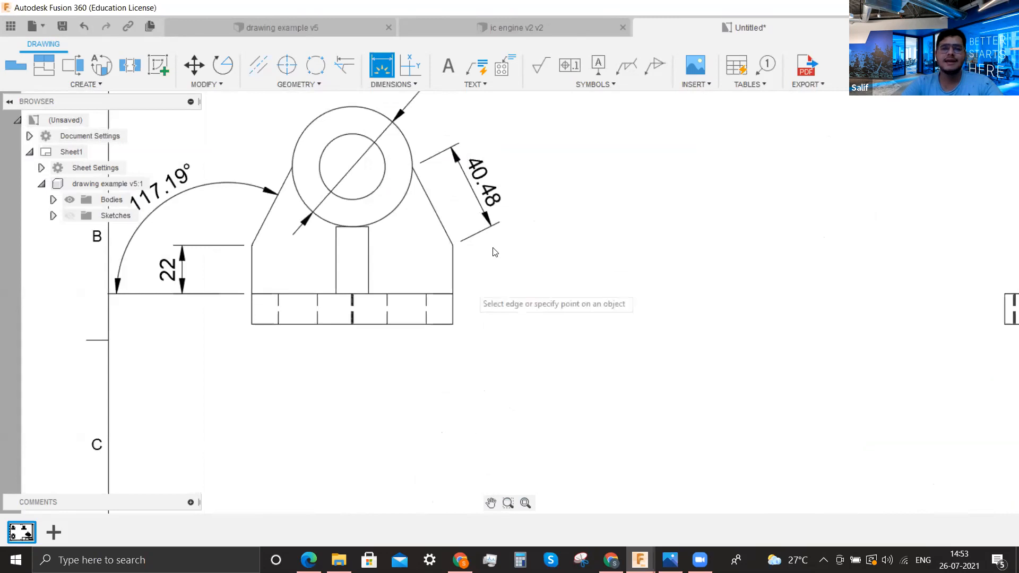
key(Escape)
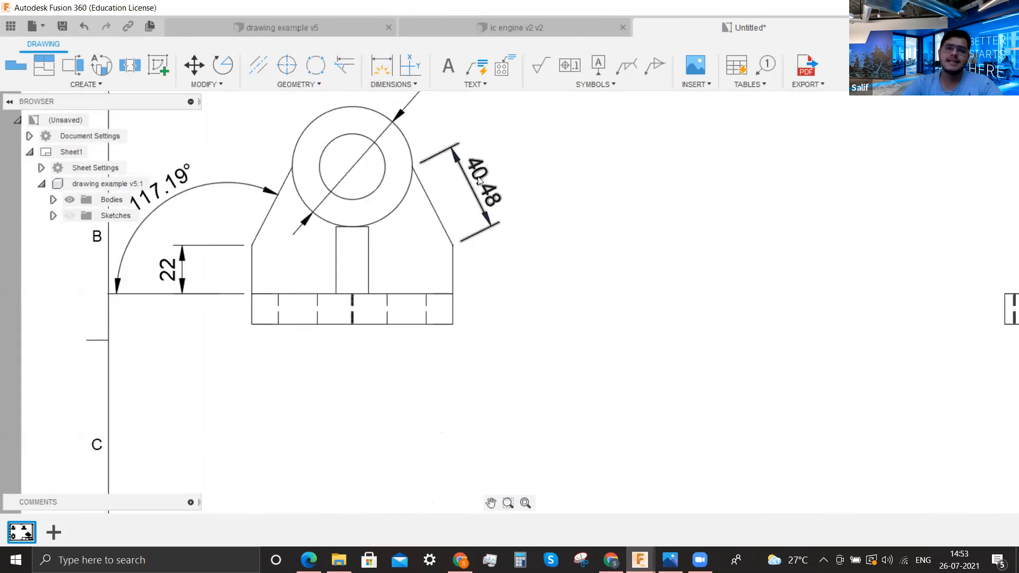
double_click(477, 176)
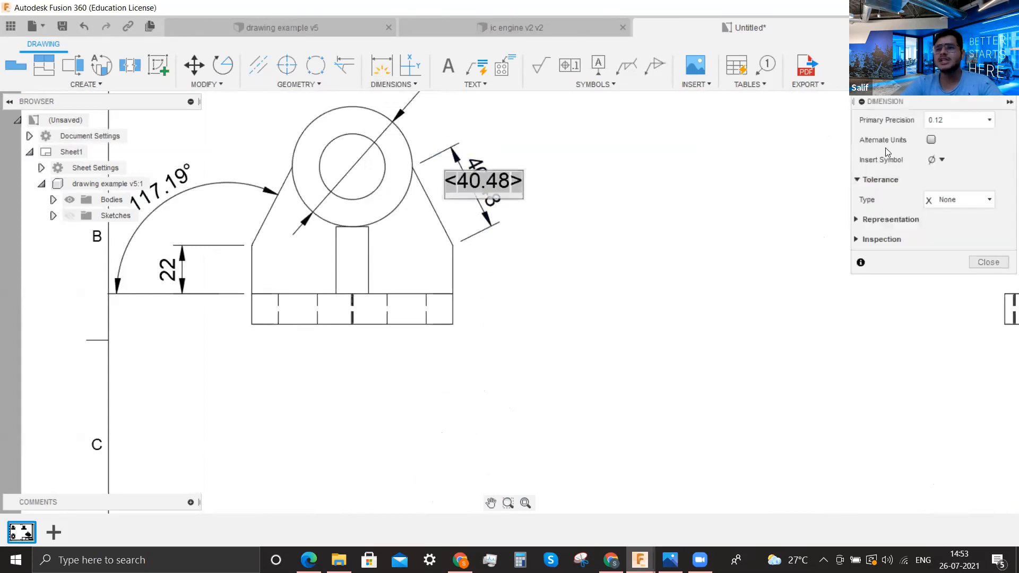
click(953, 121)
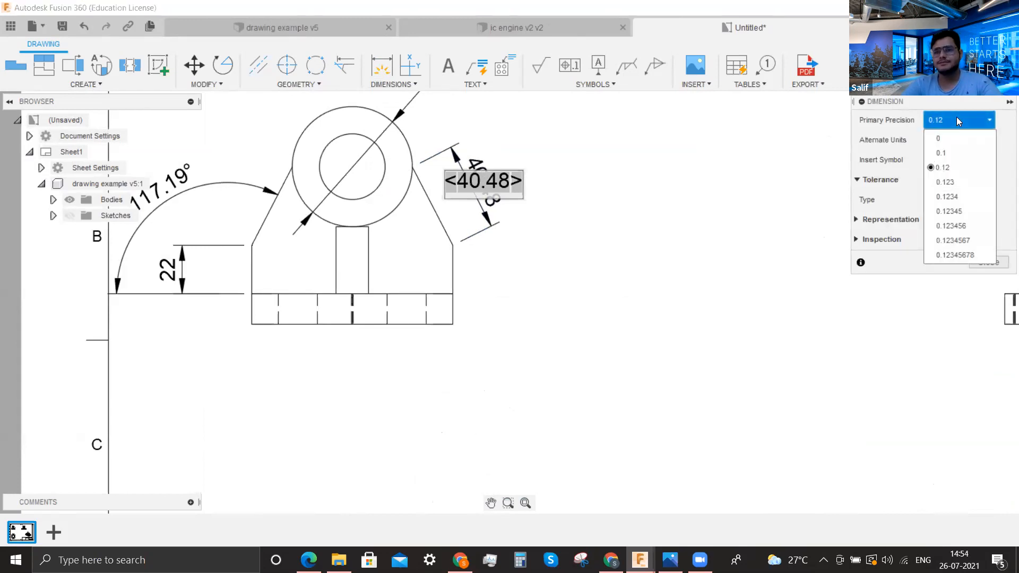
click(619, 249)
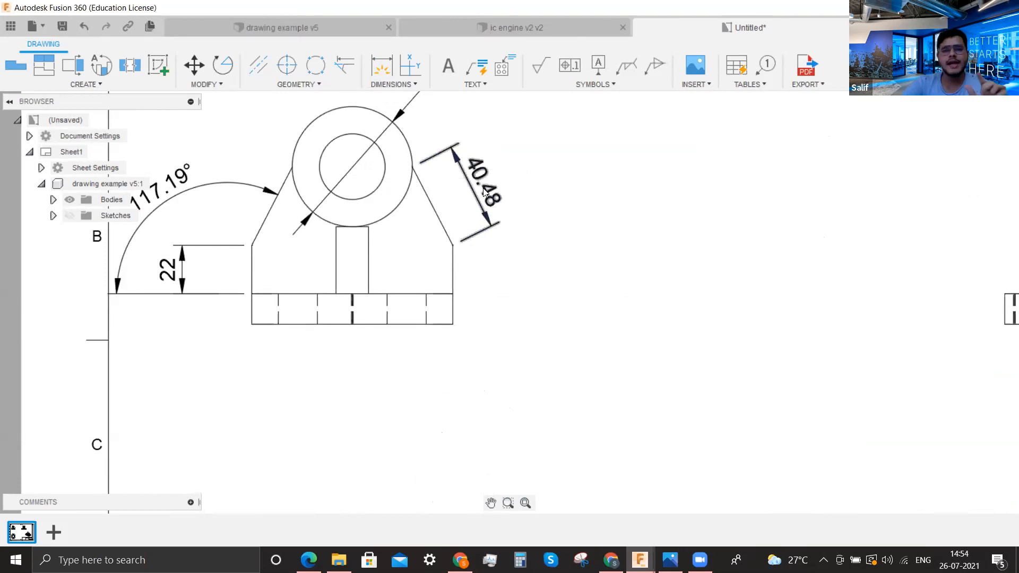
Set the primary precision of the front view's slanted-edge dimension to 0.12345678
click(484, 191)
double_click(482, 188)
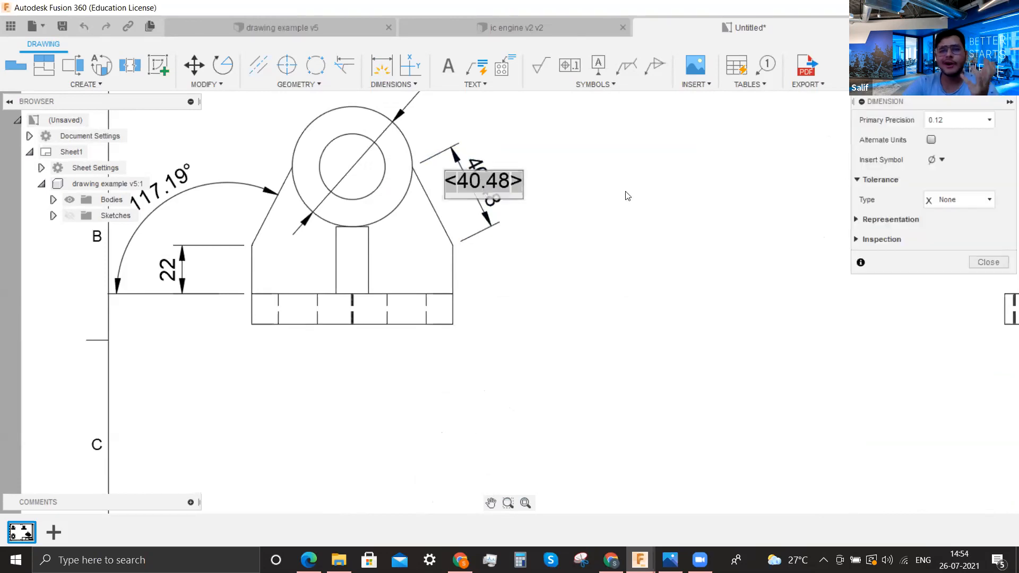
click(958, 120)
click(955, 250)
scroll(424, 368, down, 2)
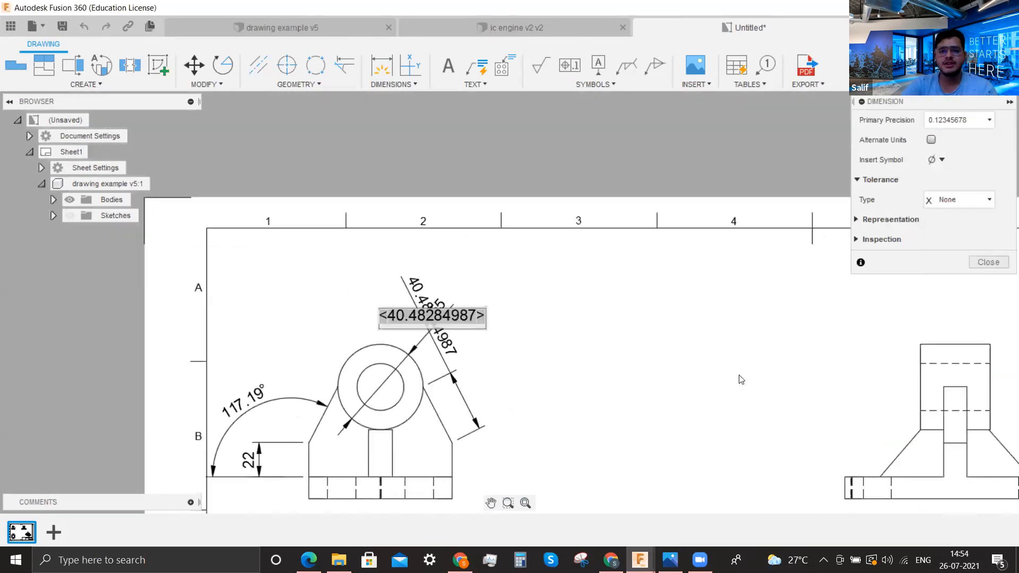
scroll(395, 305, up, 2)
click(999, 262)
Move the slanted-edge dimension and its text farther out from the front view, clear of the outer circle's diameter dimension
click(471, 440)
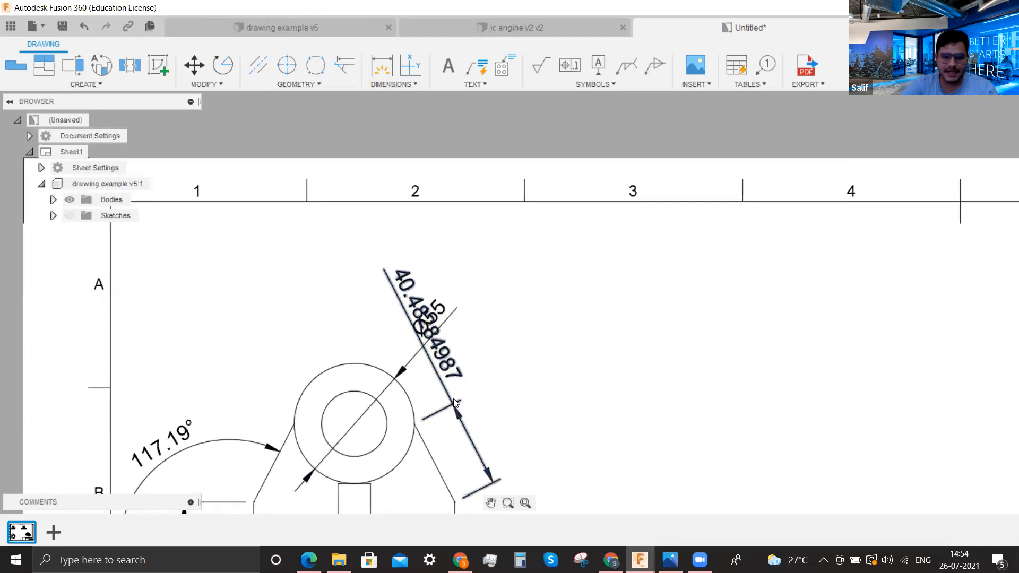
drag(428, 324, 557, 374)
click(607, 464)
scroll(606, 465, up, 3)
click(547, 345)
mouse_move(519, 340)
mouse_down()
mouse_move(558, 379)
mouse_move(492, 398)
mouse_up()
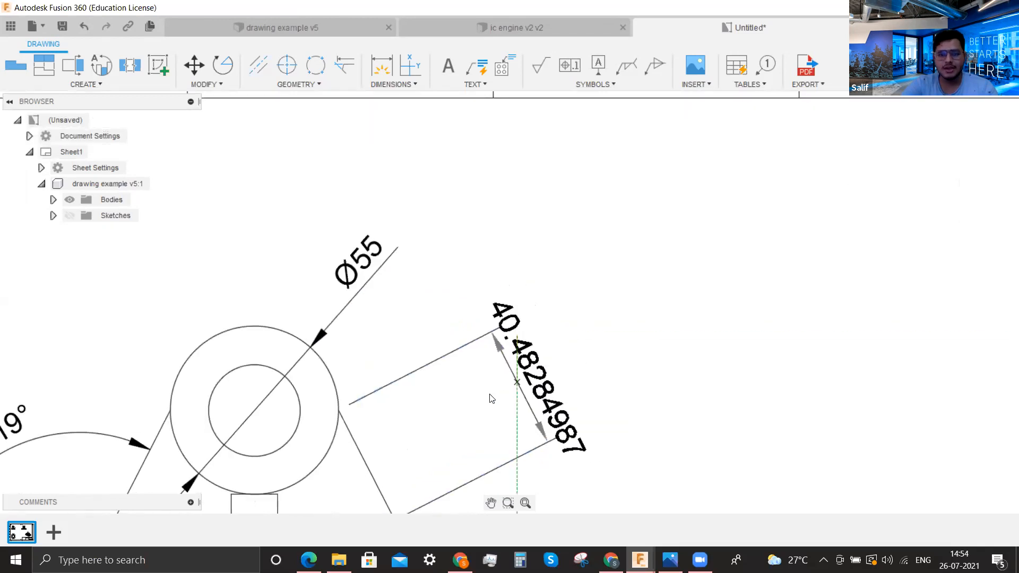
click(645, 412)
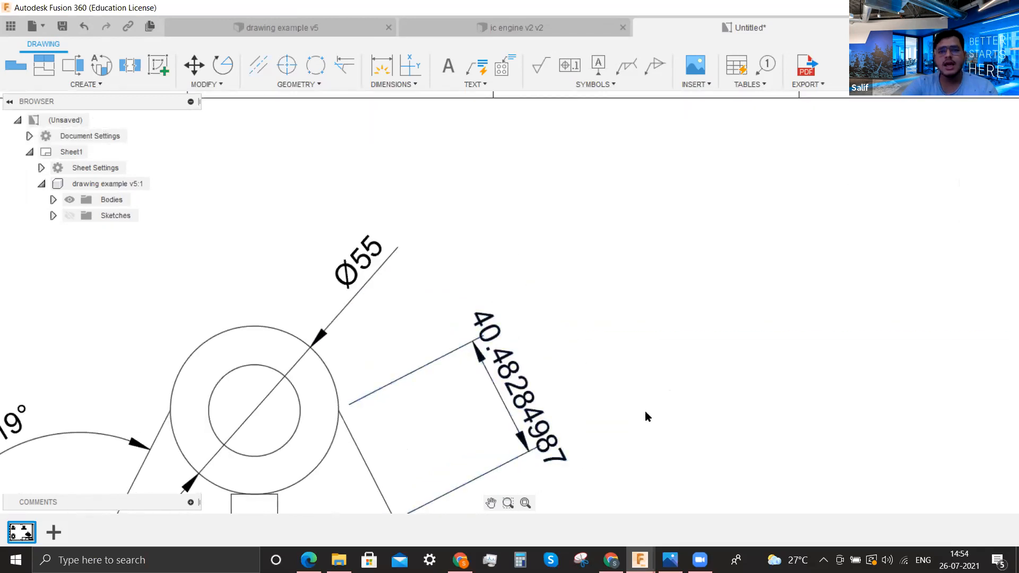
Set the slanted-edge dimension's primary precision back to 0.12
double_click(538, 413)
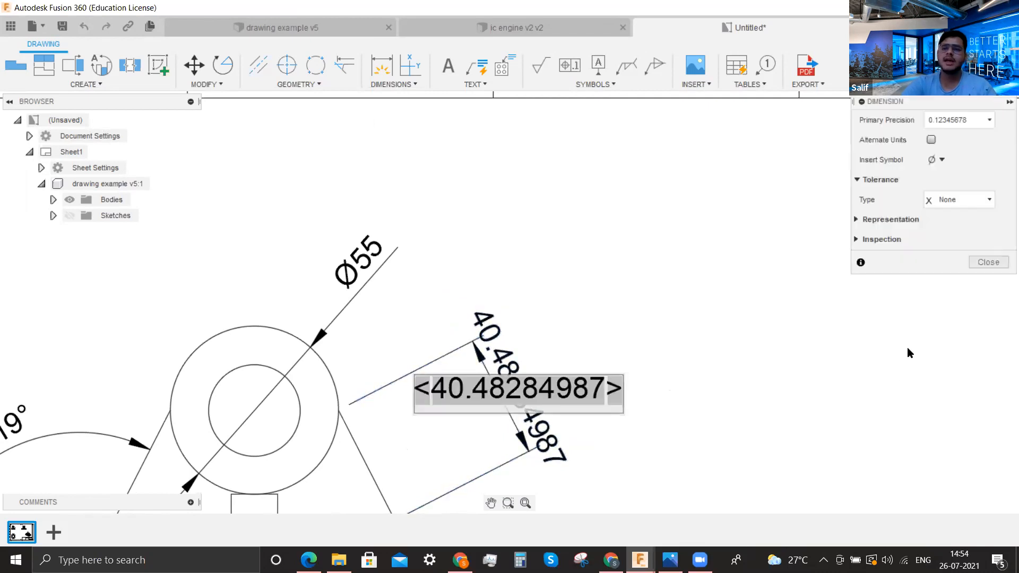
click(958, 120)
click(953, 167)
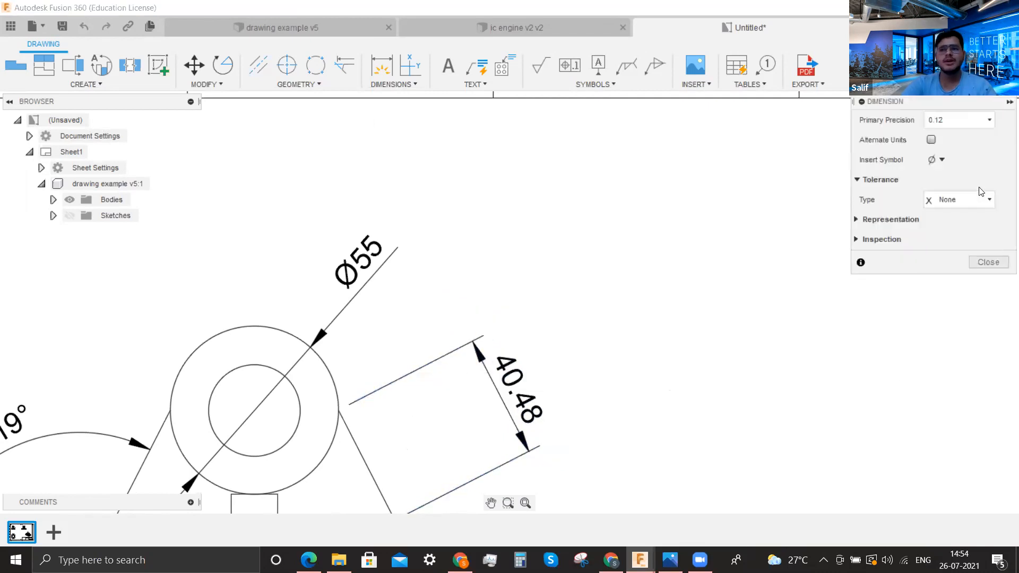
Preview alternate units on the slanted-edge dimension and look through the symbols that can be inserted
click(931, 140)
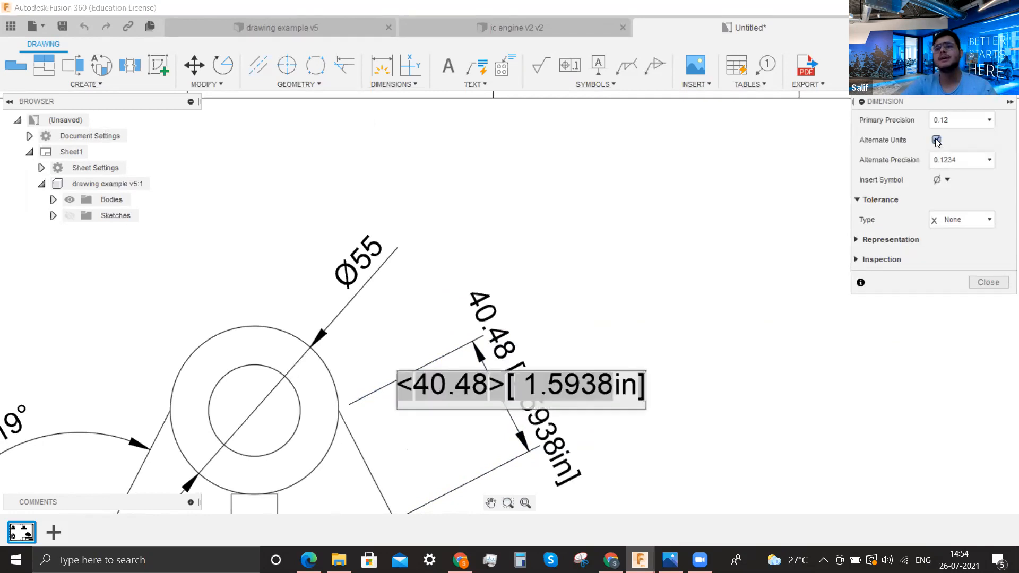
click(936, 140)
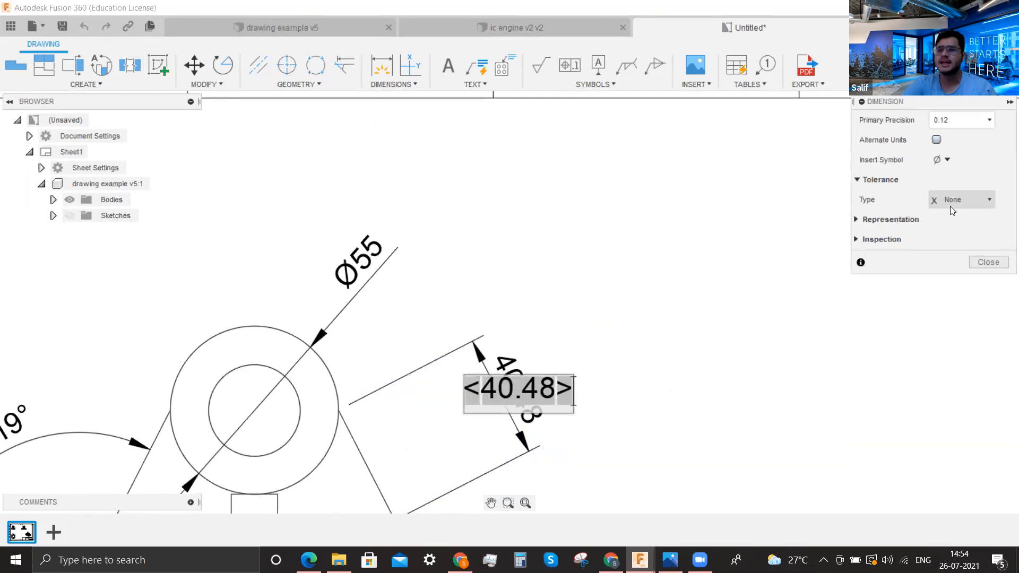
click(947, 159)
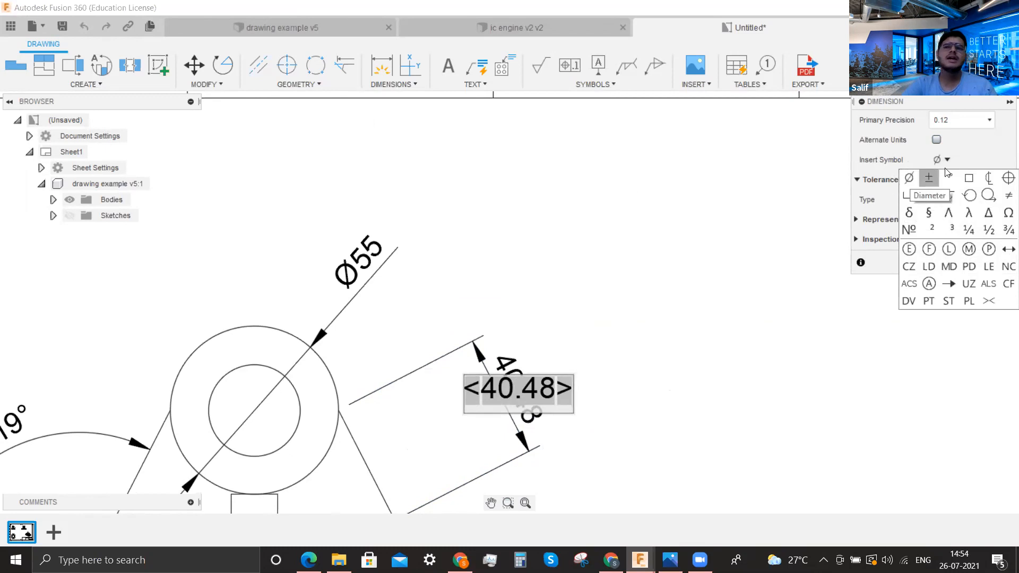
click(960, 162)
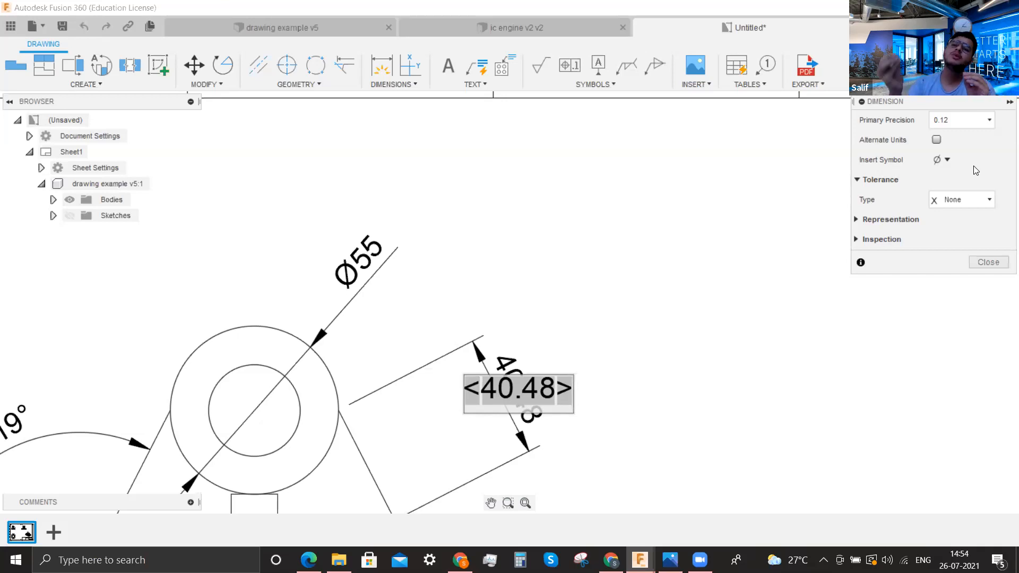
click(941, 159)
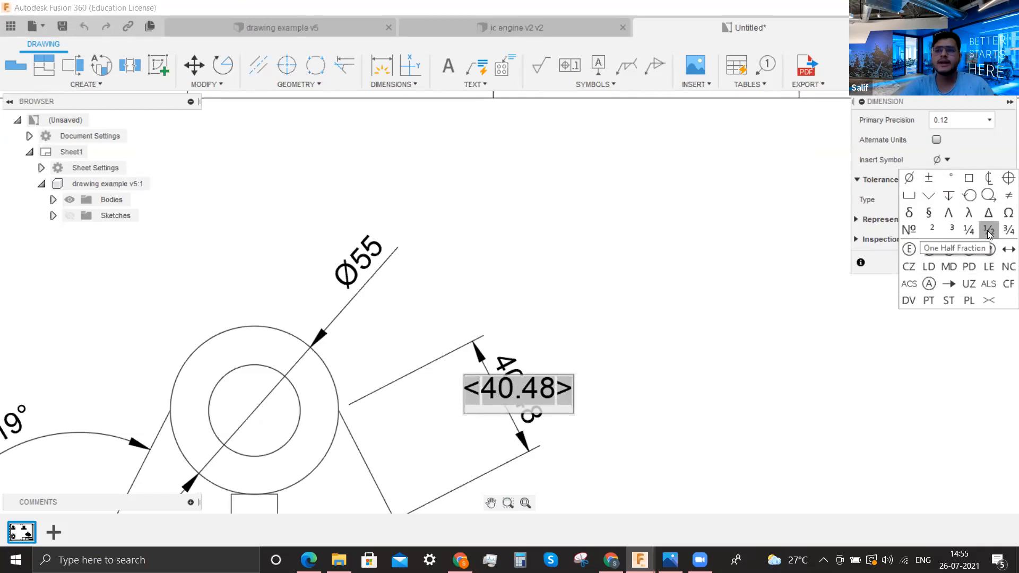
click(969, 151)
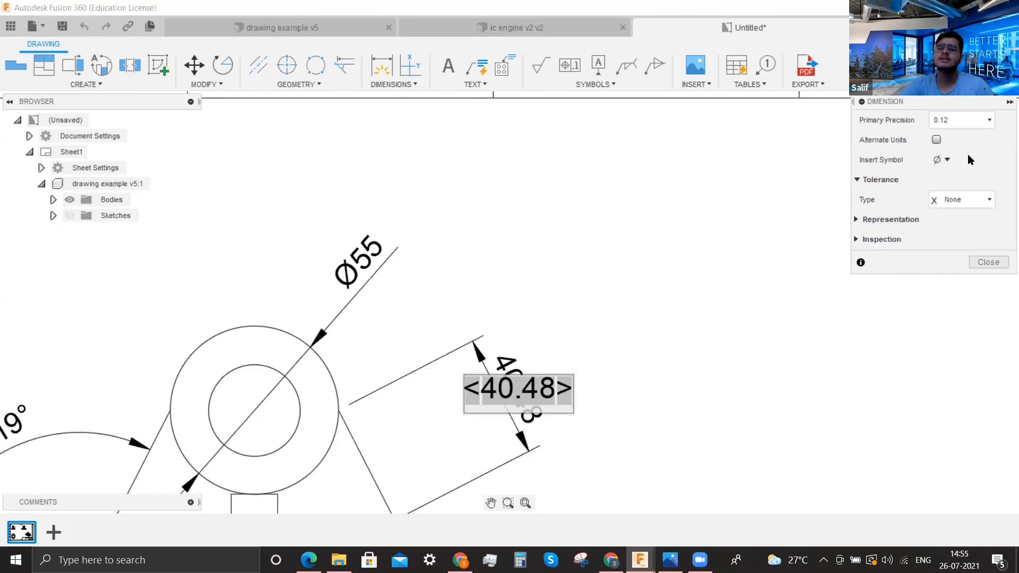
Try the Symmetrical tolerance type on the slanted-edge dimension and switch it to Deviation
click(968, 198)
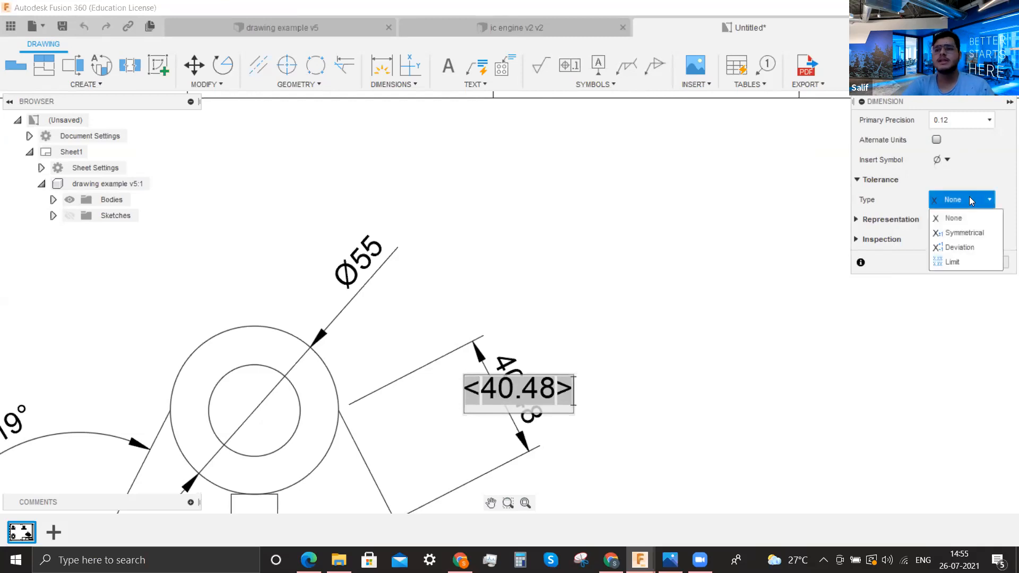
click(963, 232)
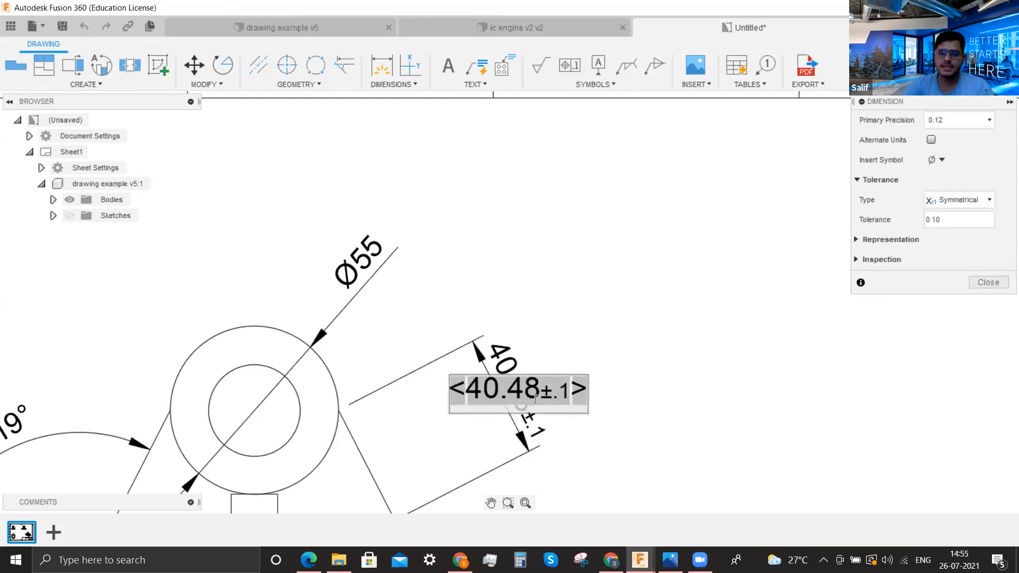
click(982, 200)
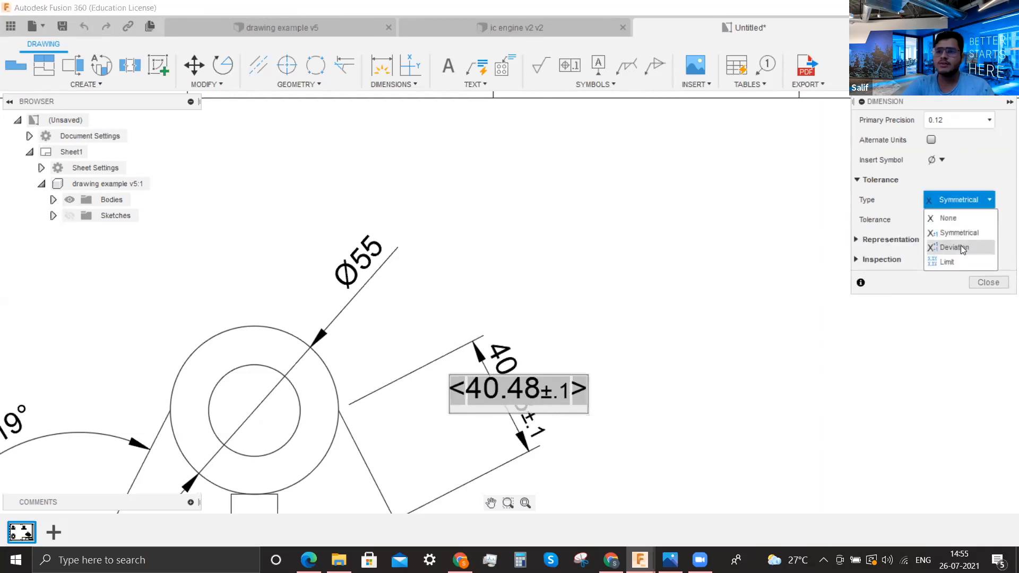
click(960, 246)
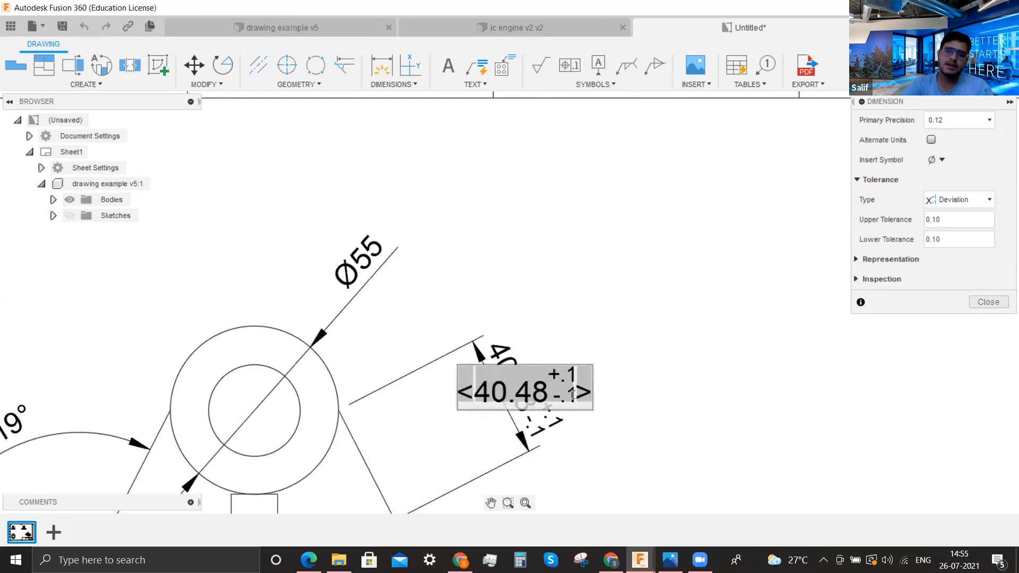
Set the lower tolerance of the slanted-edge dimension to 0.05
key(BackSpace)
key(BackSpace)
text(5)
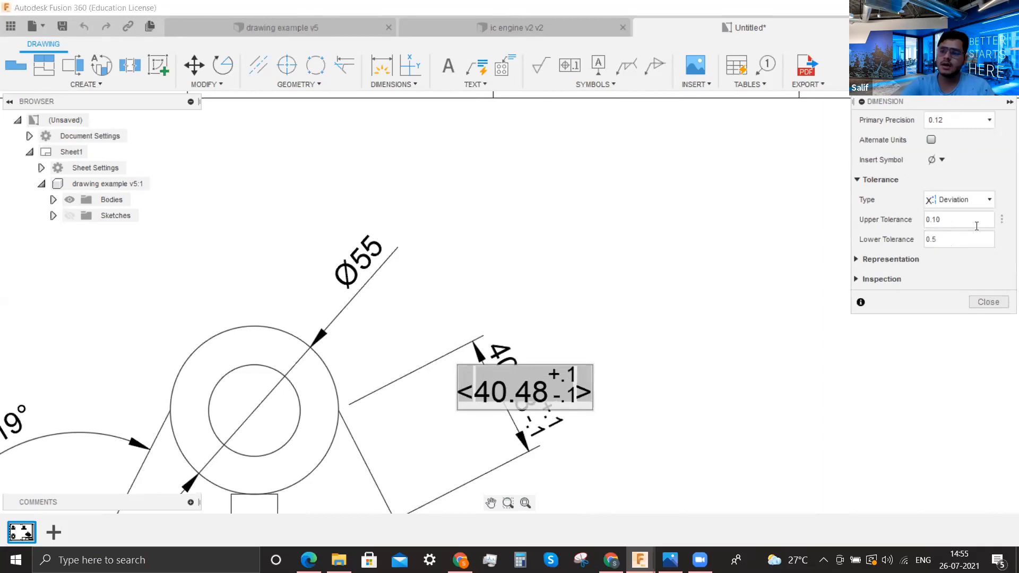
text(05)
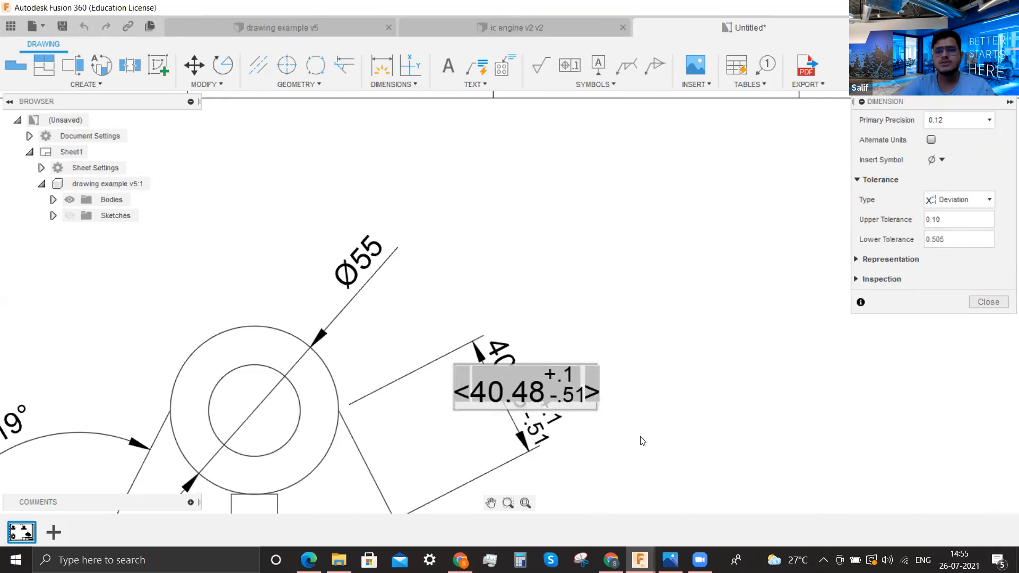
key(BackSpace)
key(BackSpace)
key(BackSpace)
text(05)
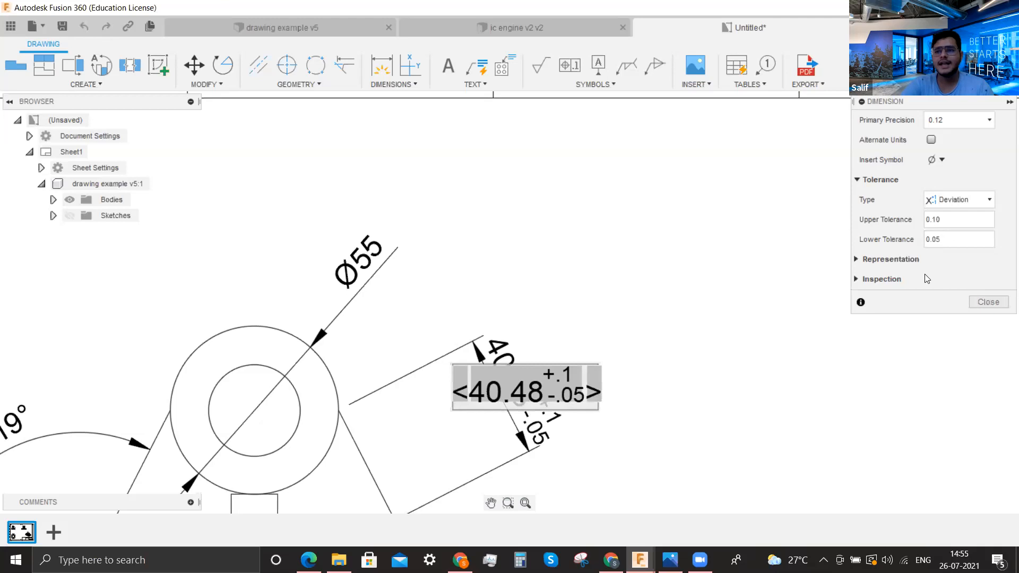
Switch the slanted-edge dimension's tolerance type to Limit and open the inspection type choices
click(954, 200)
click(956, 261)
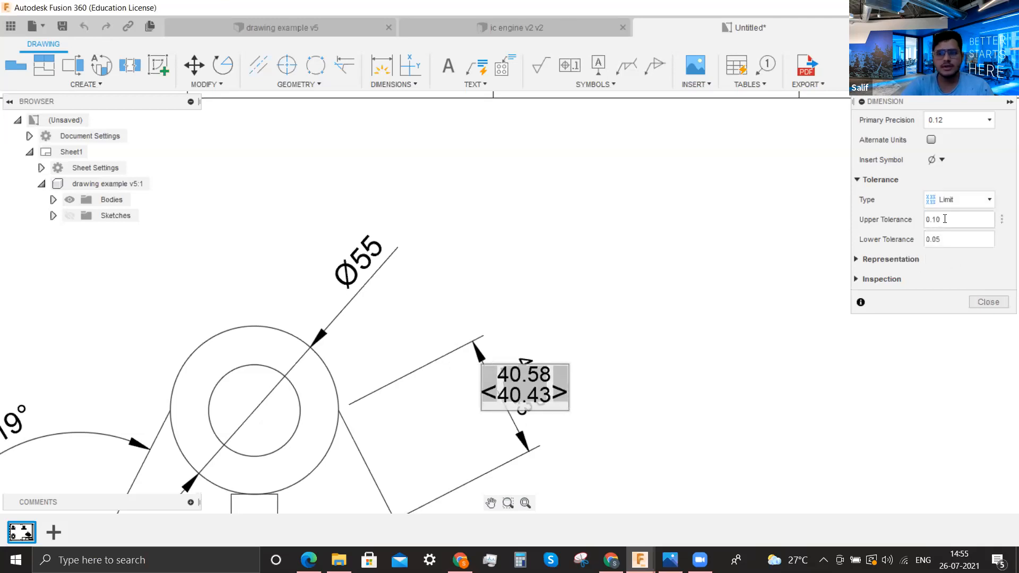
double_click(928, 219)
click(940, 280)
drag(946, 242, 930, 244)
click(933, 298)
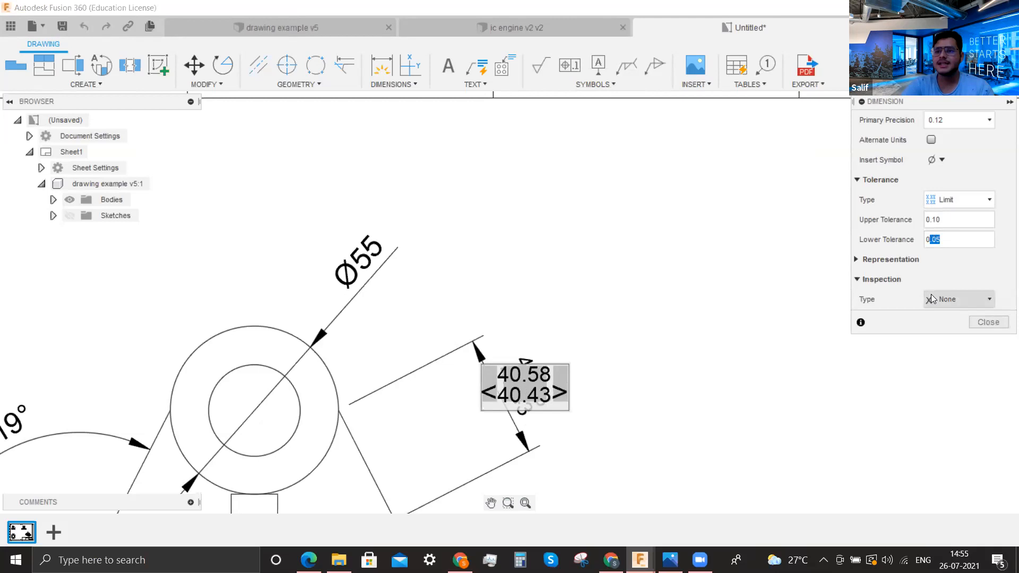
Look through the inspection and representation options of the slanted edge's dimension and apply its limit tolerance
click(944, 298)
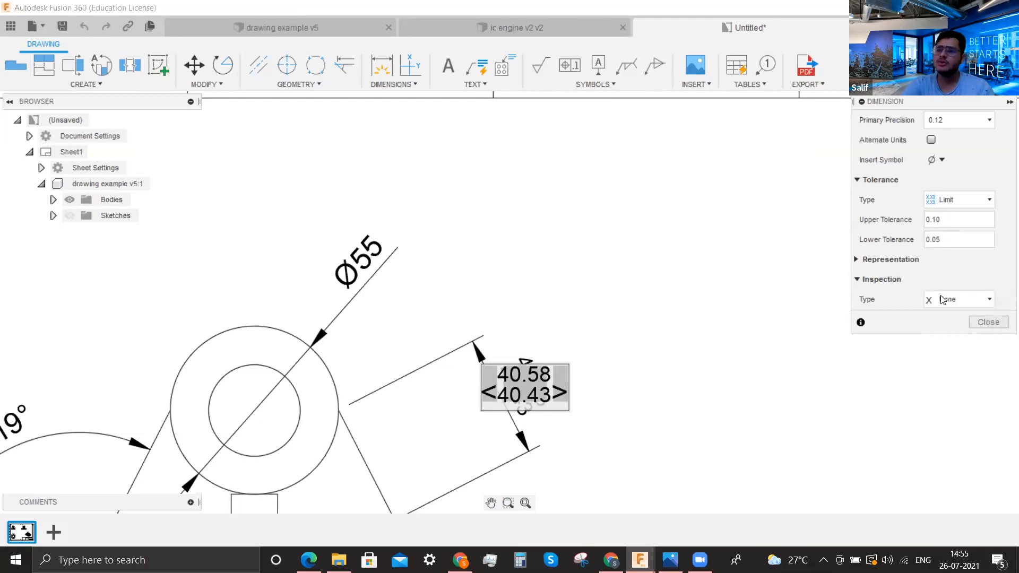
click(871, 281)
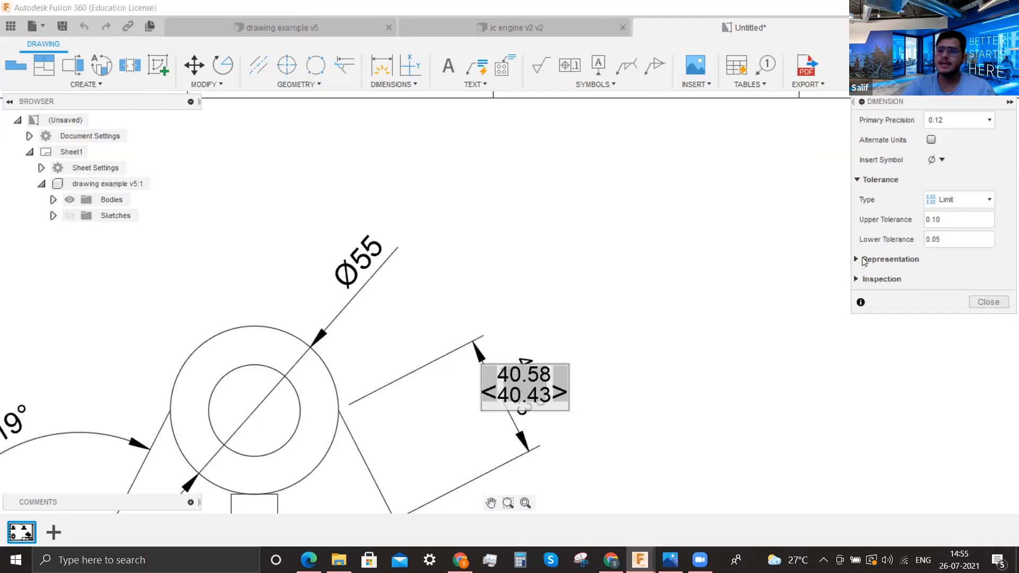
click(858, 259)
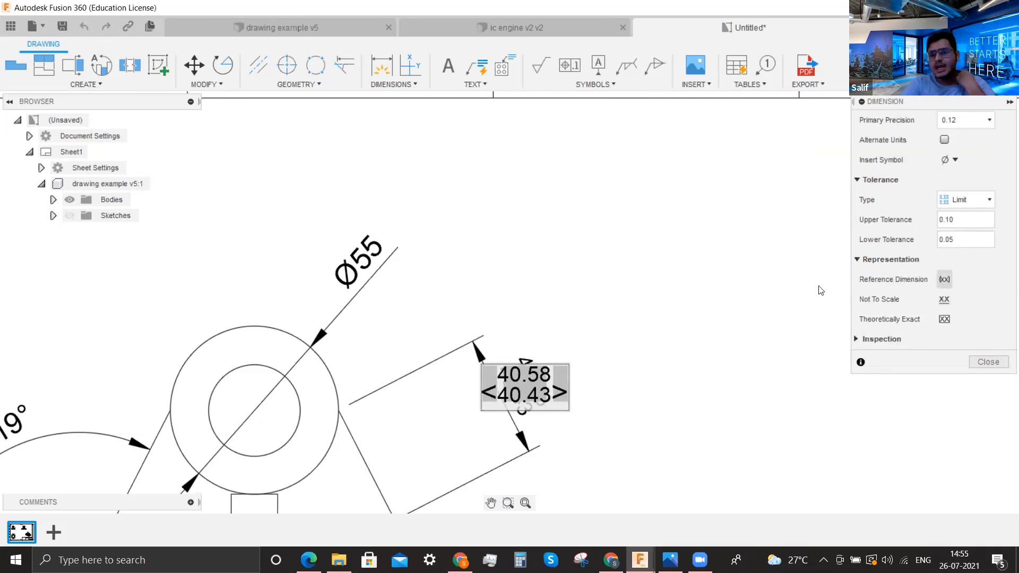
click(989, 363)
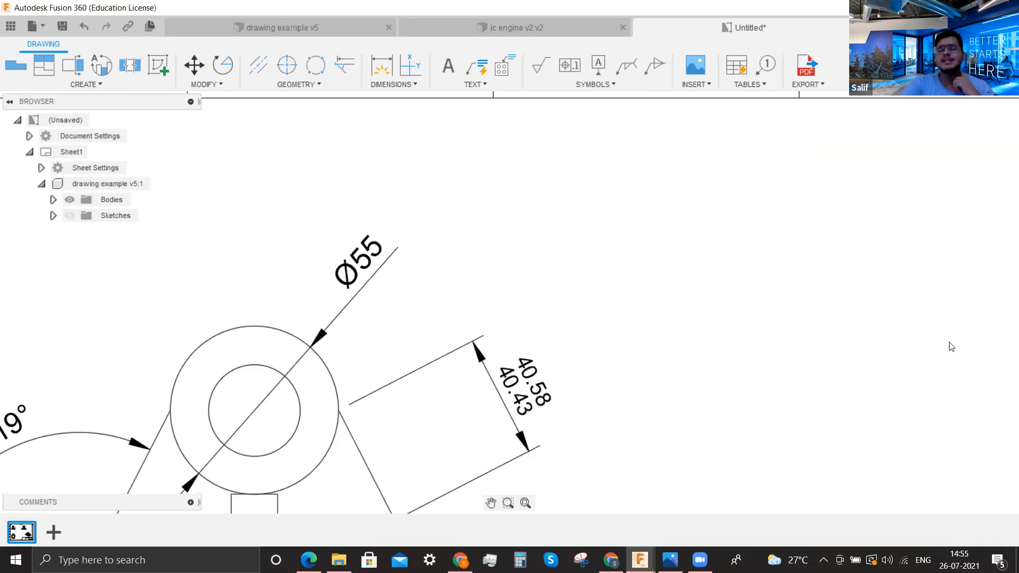
Examine the dimensions placed on the bracket's front view
scroll(950, 347, down, 3)
scroll(769, 396, up, 2)
scroll(670, 396, up, 3)
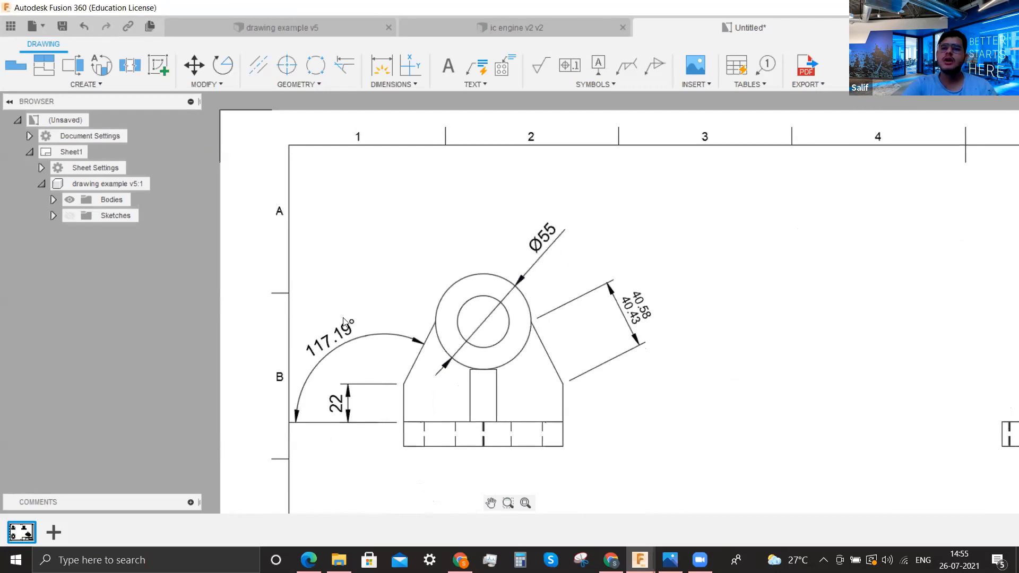
scroll(865, 328, down, 3)
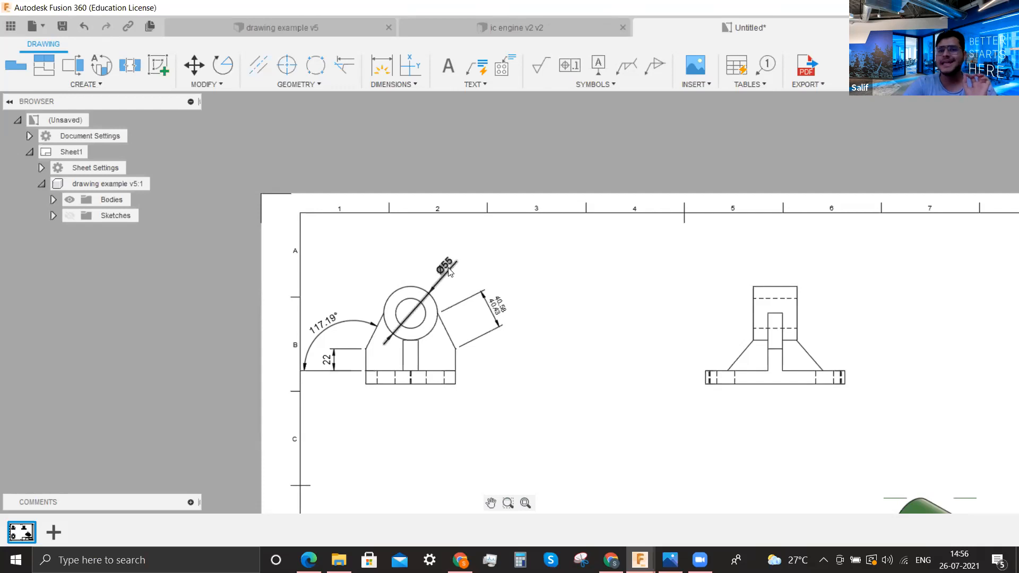
scroll(652, 297, down, 3)
scroll(642, 419, up, 5)
scroll(609, 378, down, 5)
scroll(555, 199, up, 4)
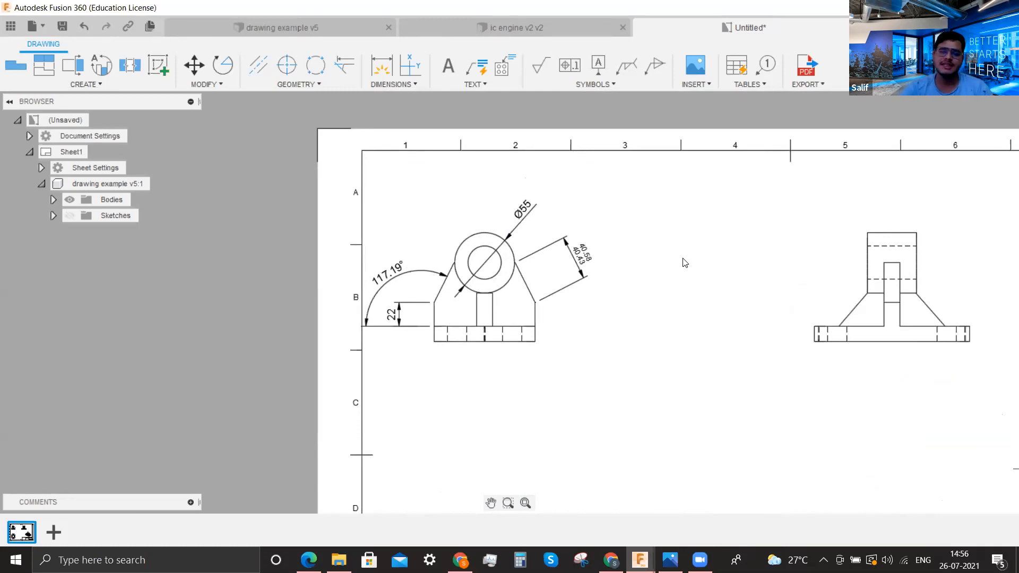
Try the reference, not-to-scale and theoretically exact representations on the front view's Ø55 diameter dimension
double_click(523, 210)
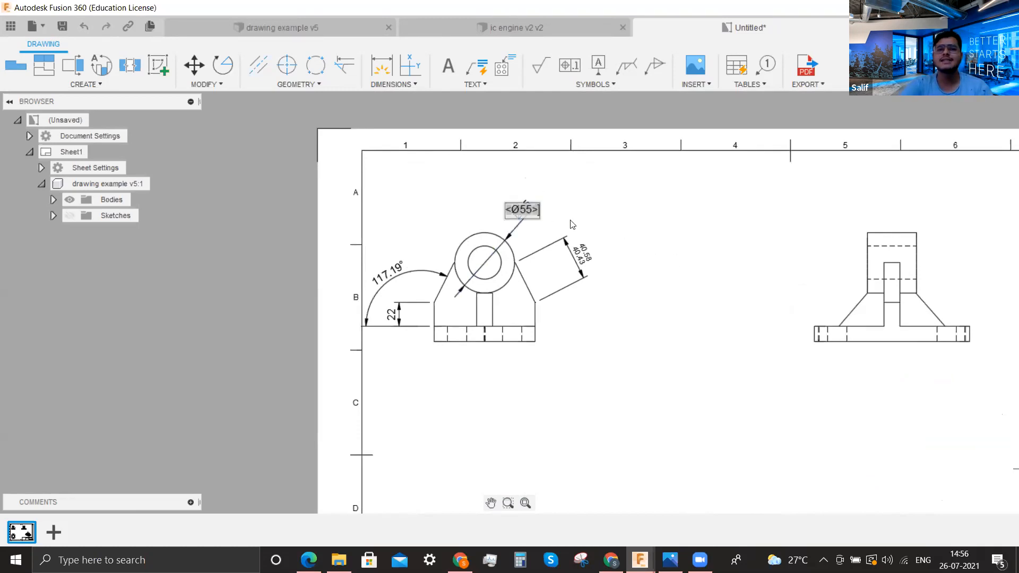
click(890, 219)
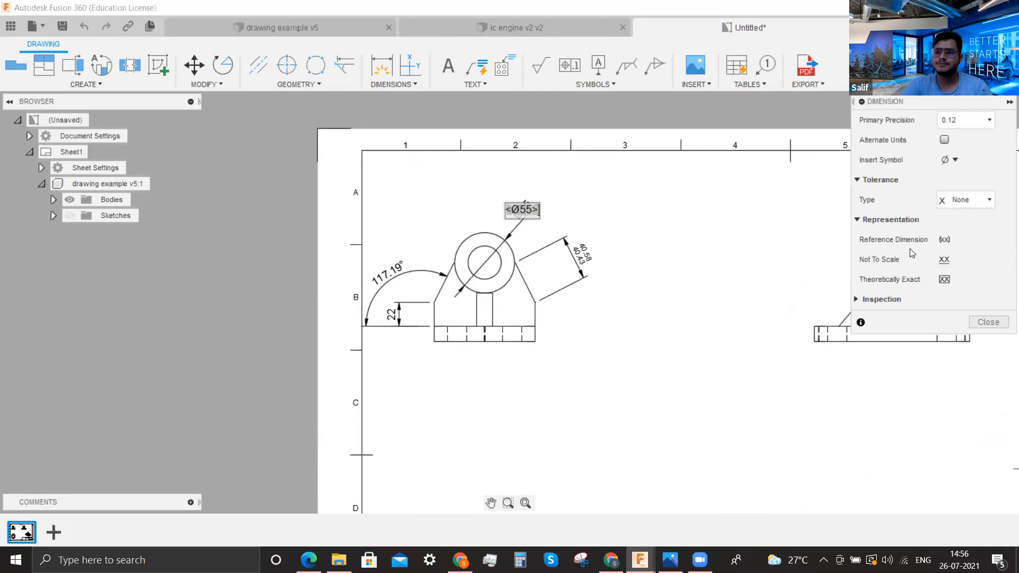
click(943, 241)
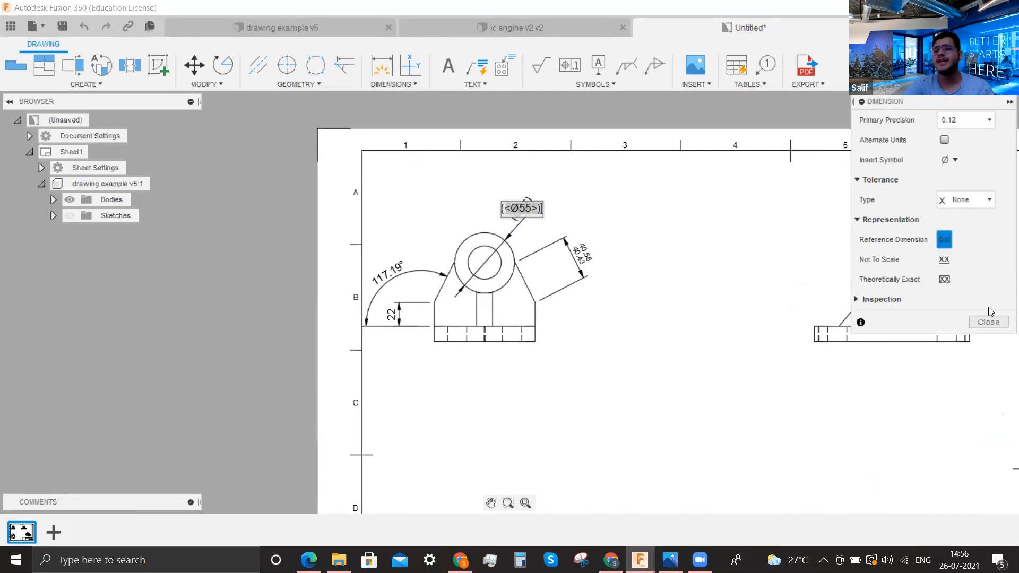
click(944, 280)
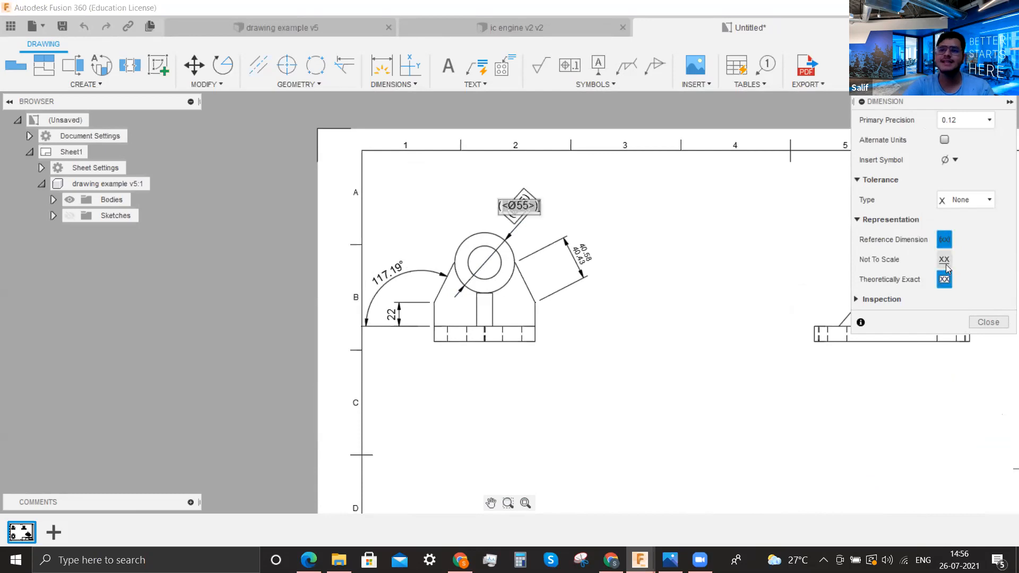
click(944, 259)
click(949, 261)
click(949, 279)
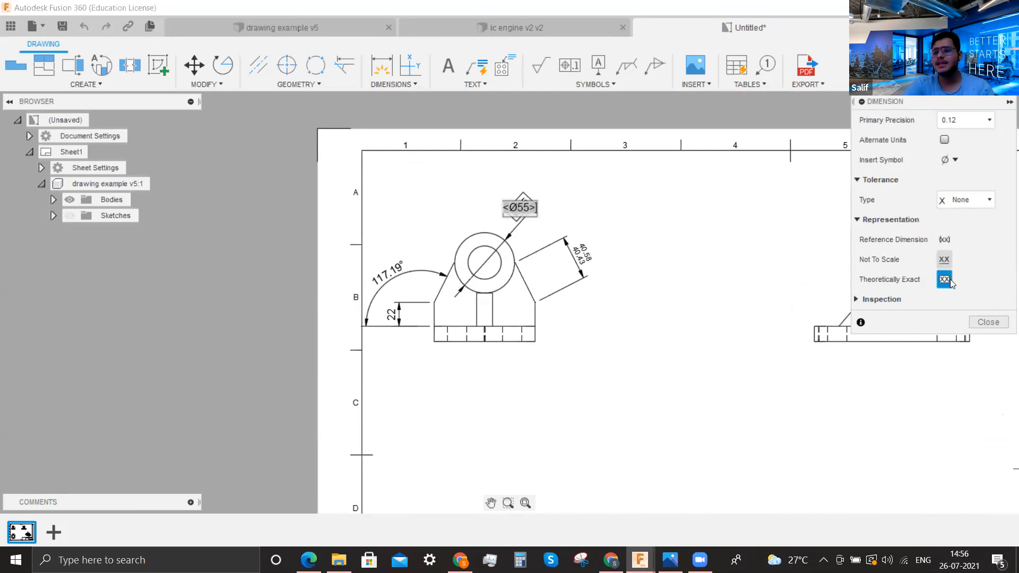
click(987, 322)
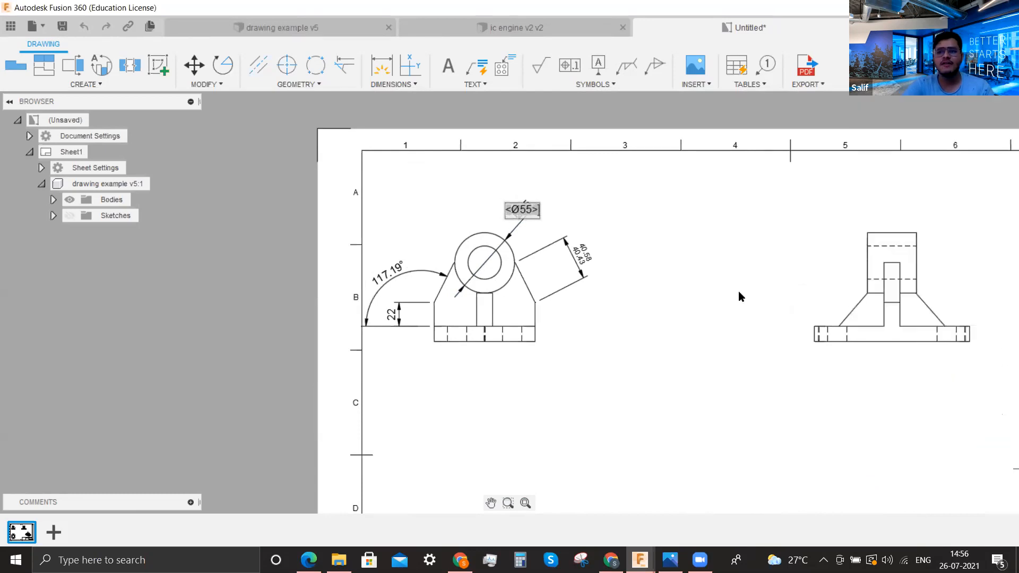
Append ".TYP" to the R10 corner radius dimension of the base plate in the top view
scroll(700, 286, up, 2)
scroll(692, 298, down, 3)
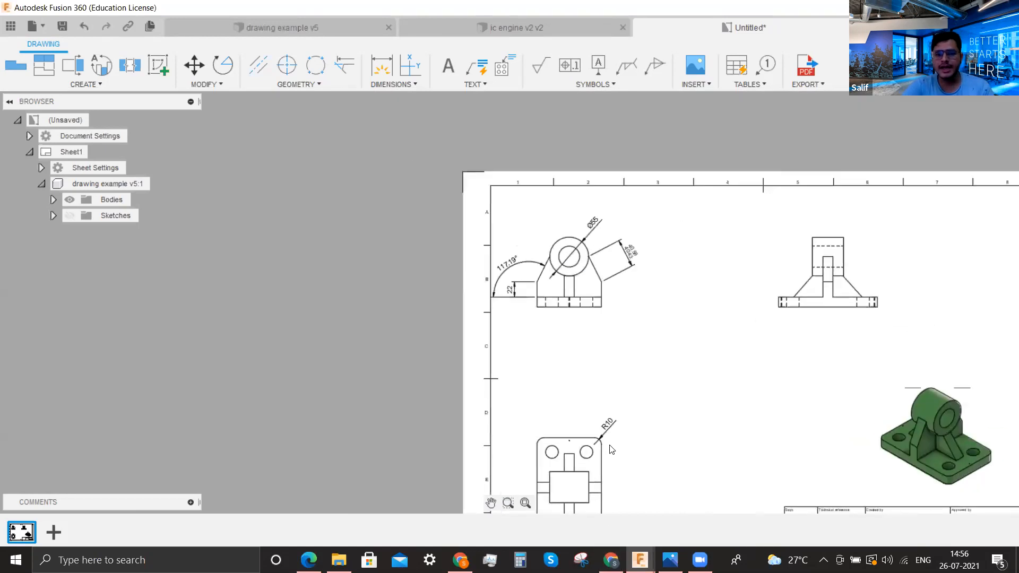
middle_drag(711, 287, 703, 127)
scroll(625, 193, up, 5)
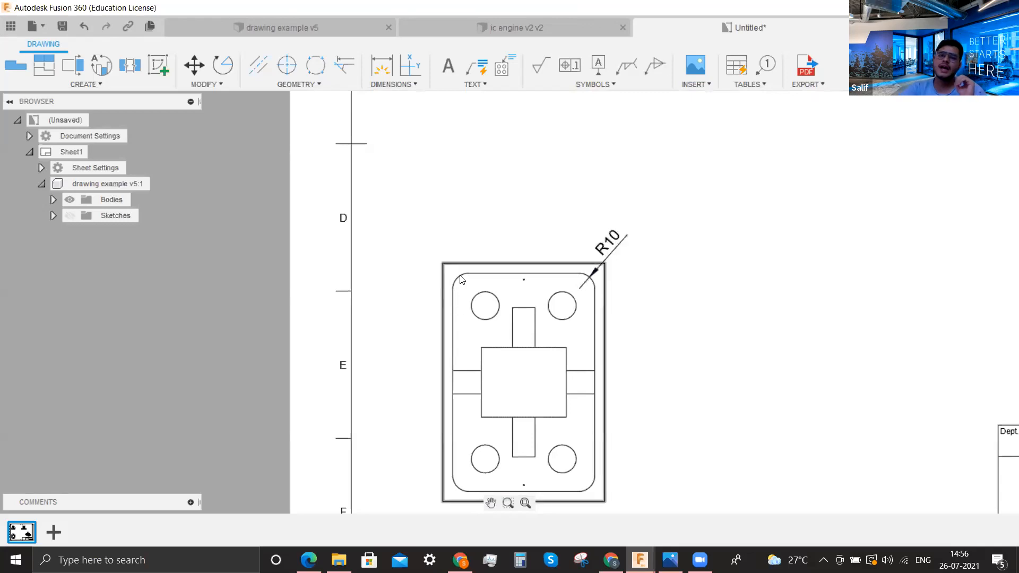
scroll(633, 457, down, 5)
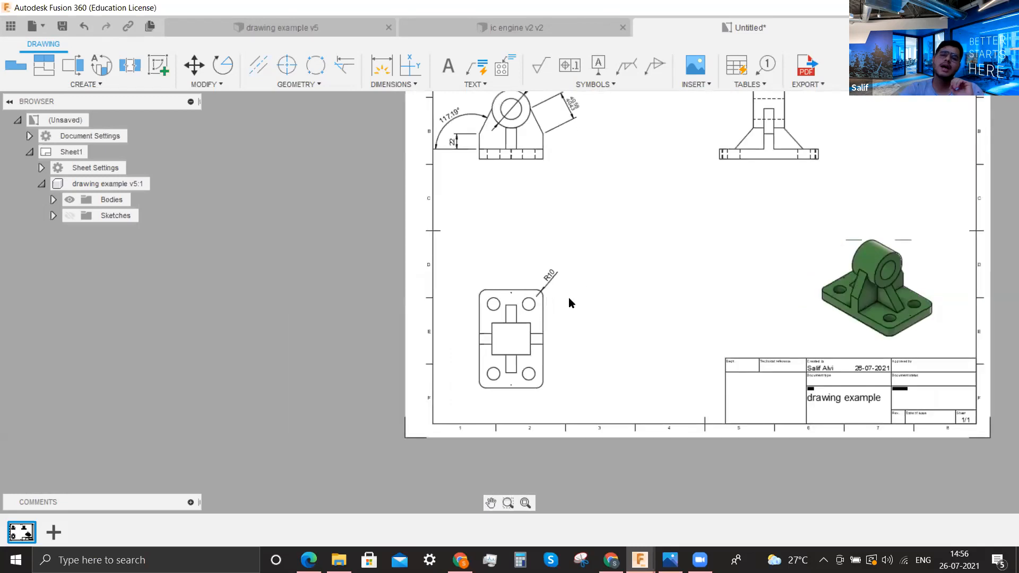
scroll(568, 303, up, 2)
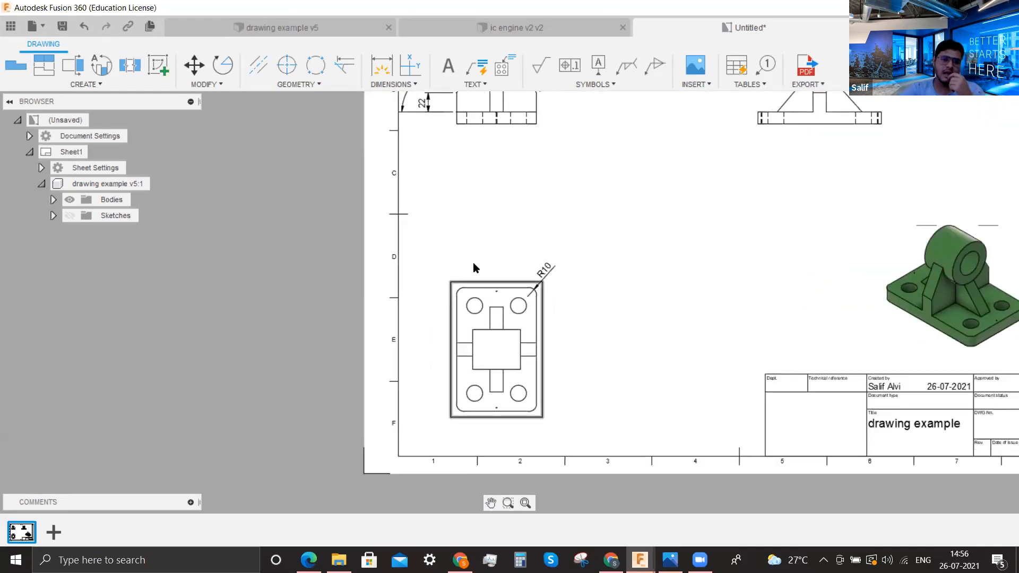
scroll(475, 266, up, 2)
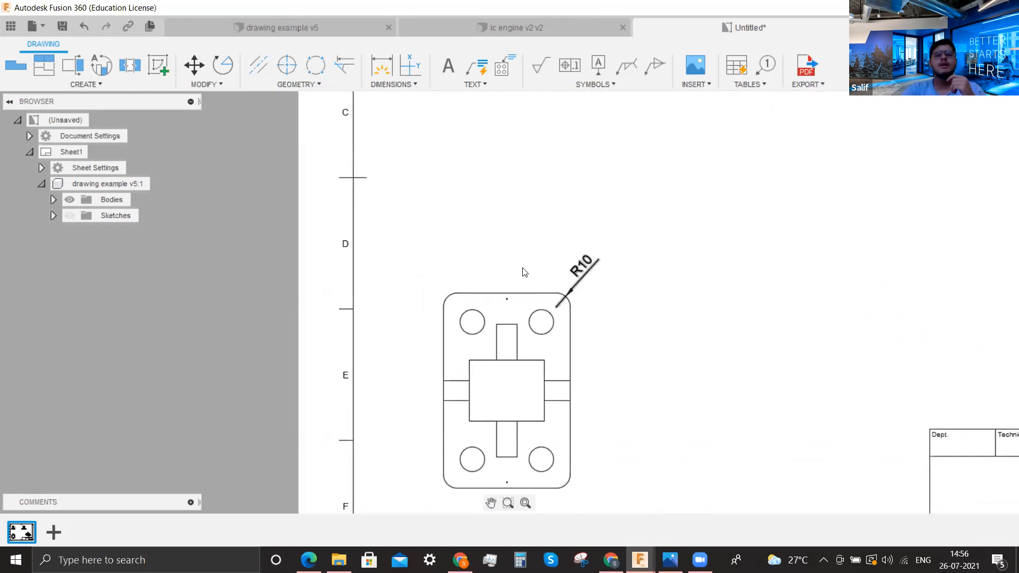
double_click(588, 266)
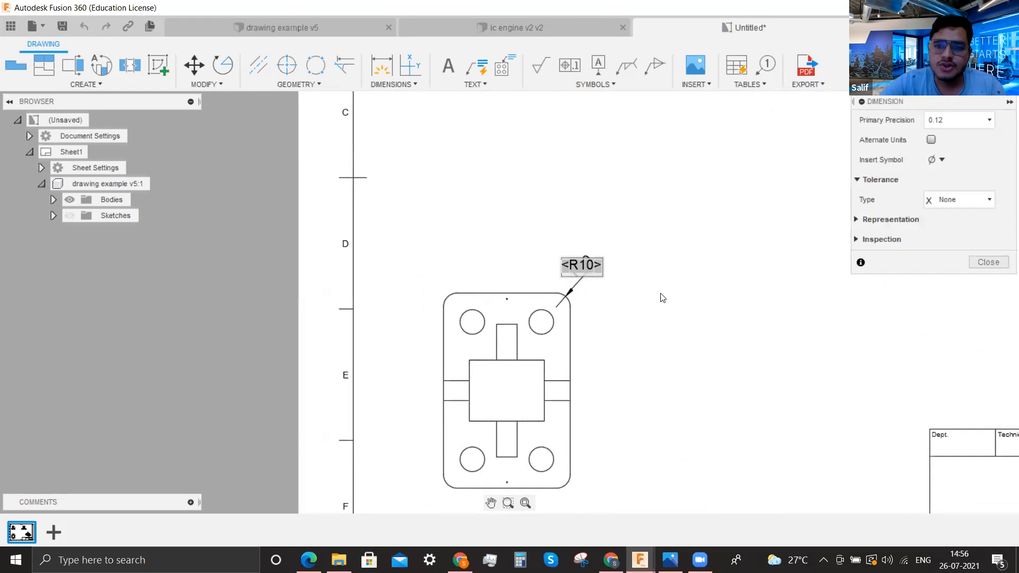
click(603, 266)
text(TYP)
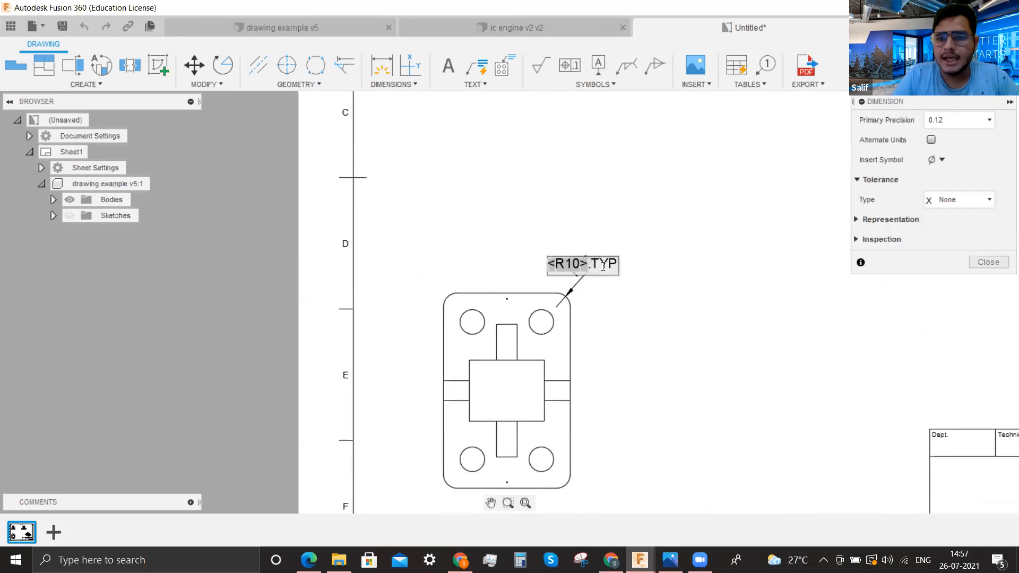
key(Return)
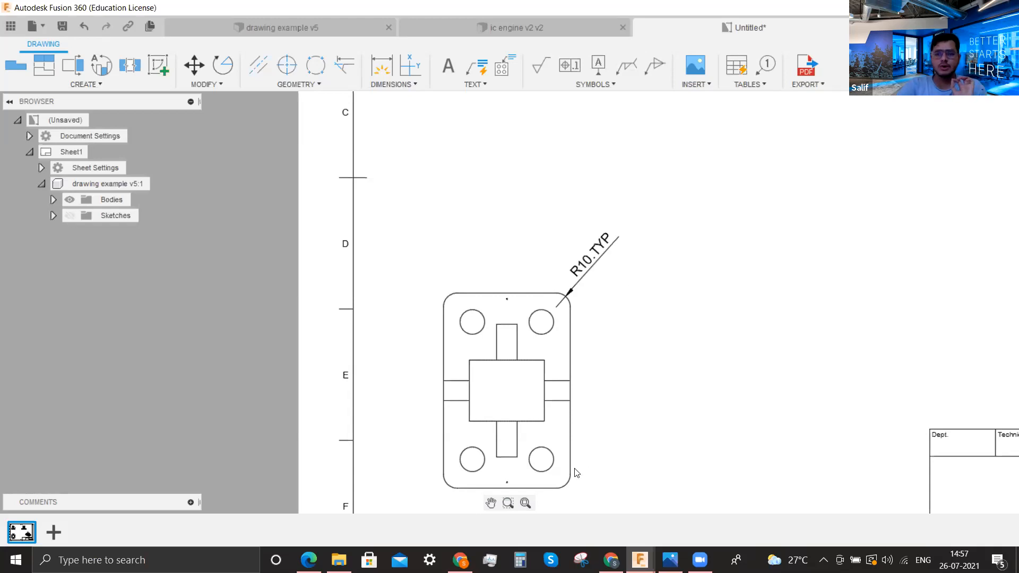
double_click(605, 247)
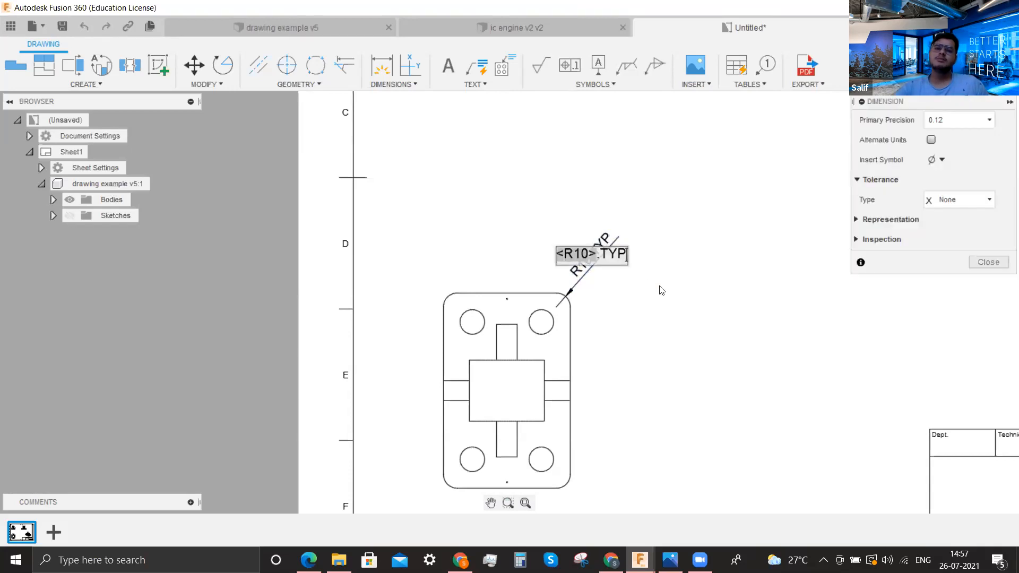
click(714, 281)
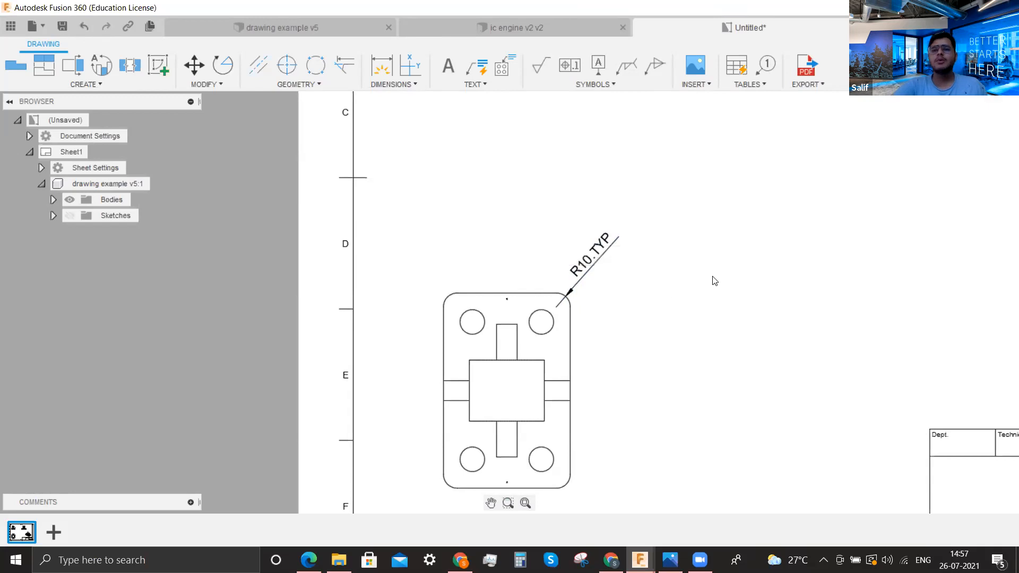
scroll(478, 410, down, 4)
scroll(839, 371, up, 3)
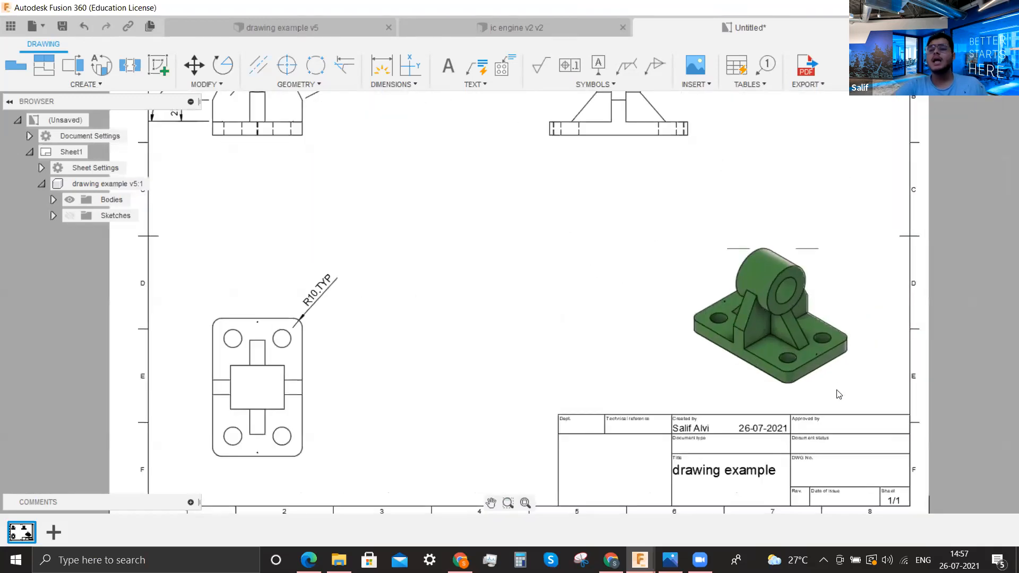
scroll(824, 342, up, 2)
key(d)
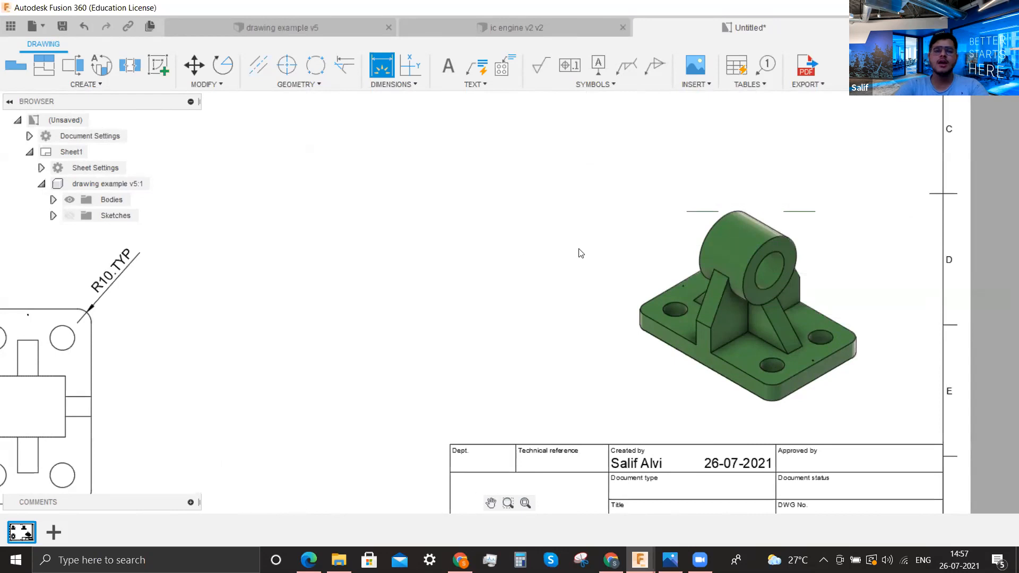
scroll(527, 247, down, 1)
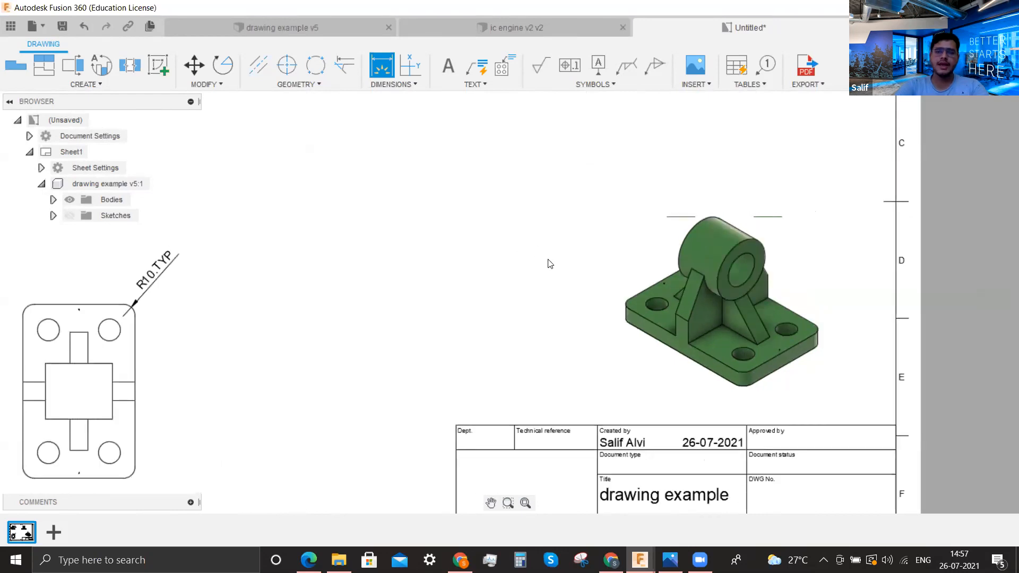
key(Escape)
Set the ordinate dimension origin at the right end of the bore's lower hidden line in the side view and place its label
scroll(535, 302, down, 6)
middle_drag(592, 281, 592, 364)
scroll(584, 198, up, 6)
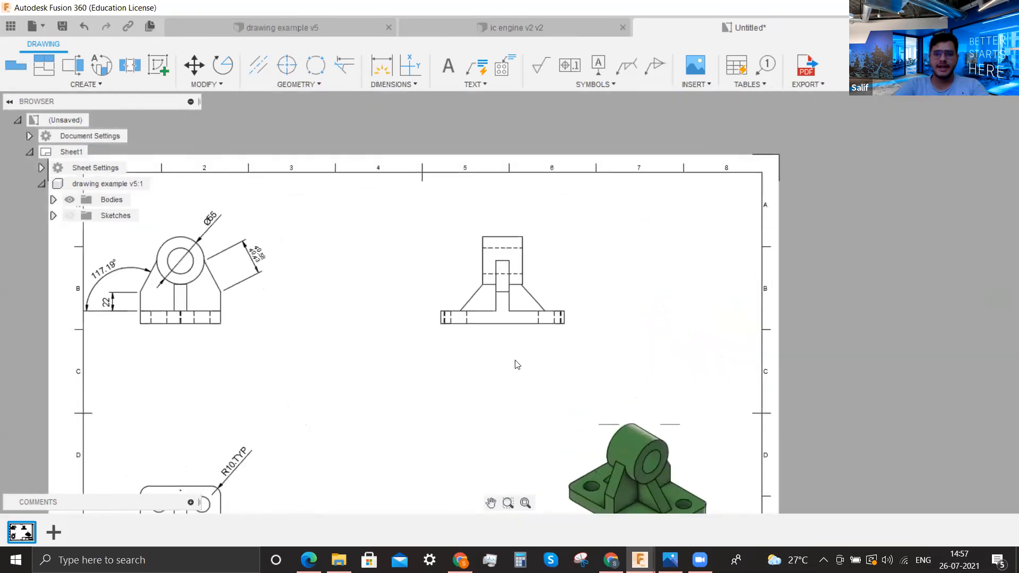
click(409, 73)
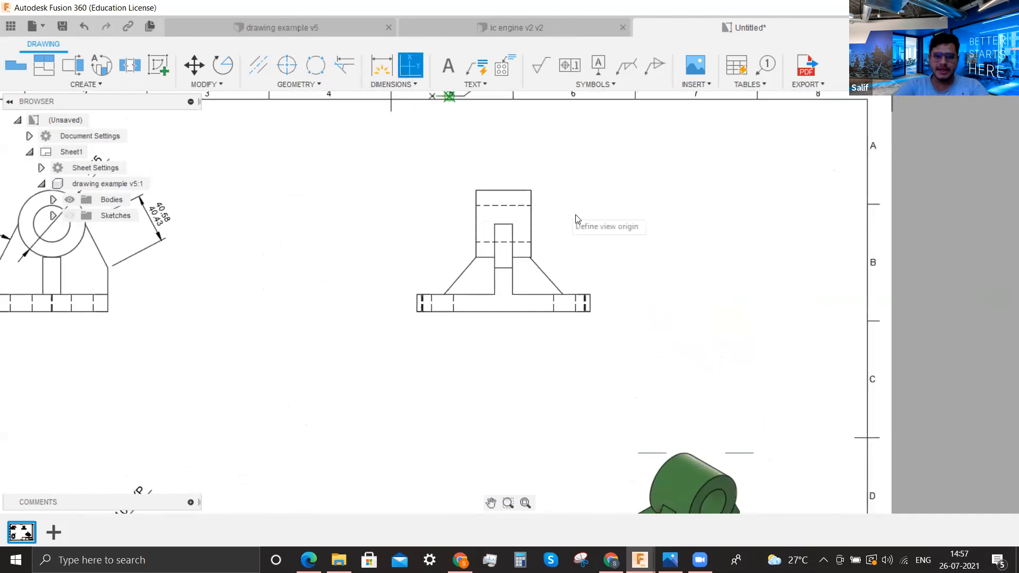
scroll(530, 227, up, 4)
click(542, 262)
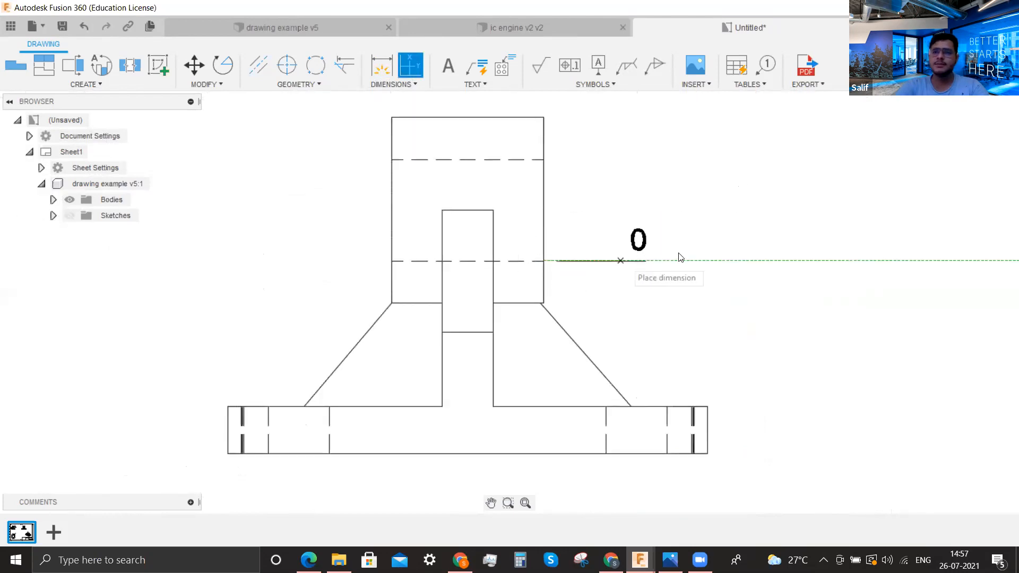
click(710, 253)
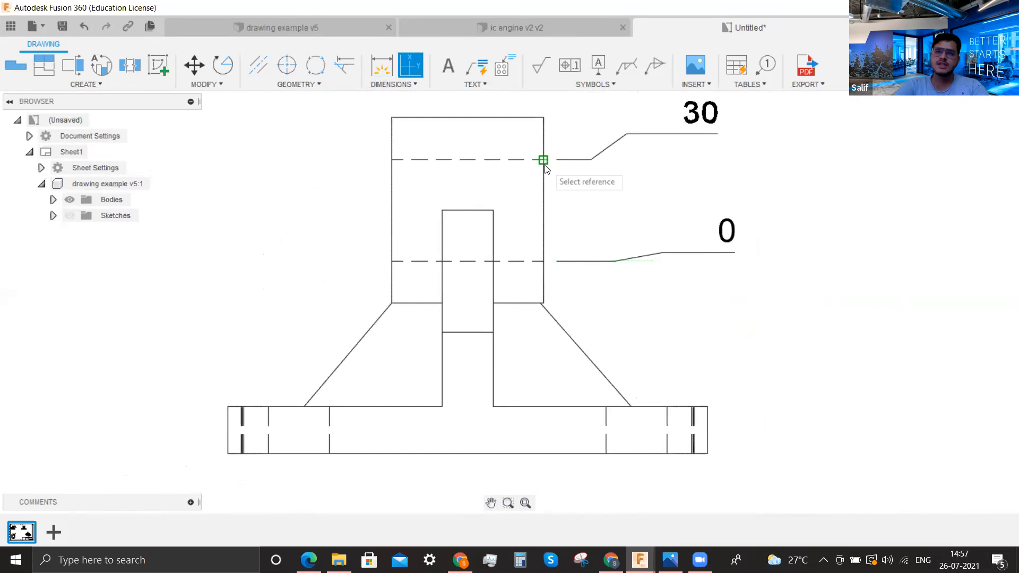
Add ordinate dimensions in the side view for the bore's upper hidden line and the base plate's top face
scroll(540, 260, down, 1)
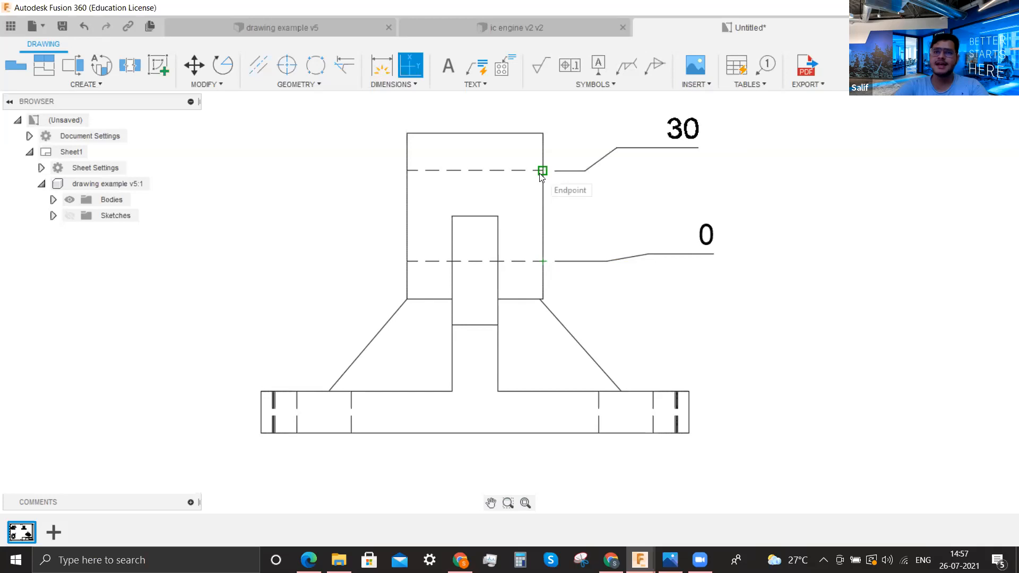
click(645, 155)
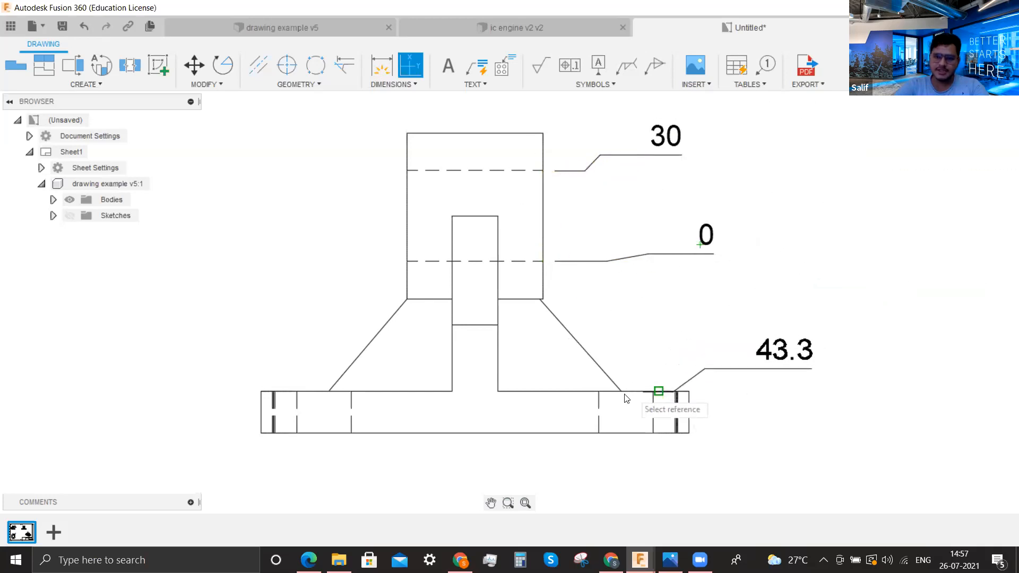
click(772, 395)
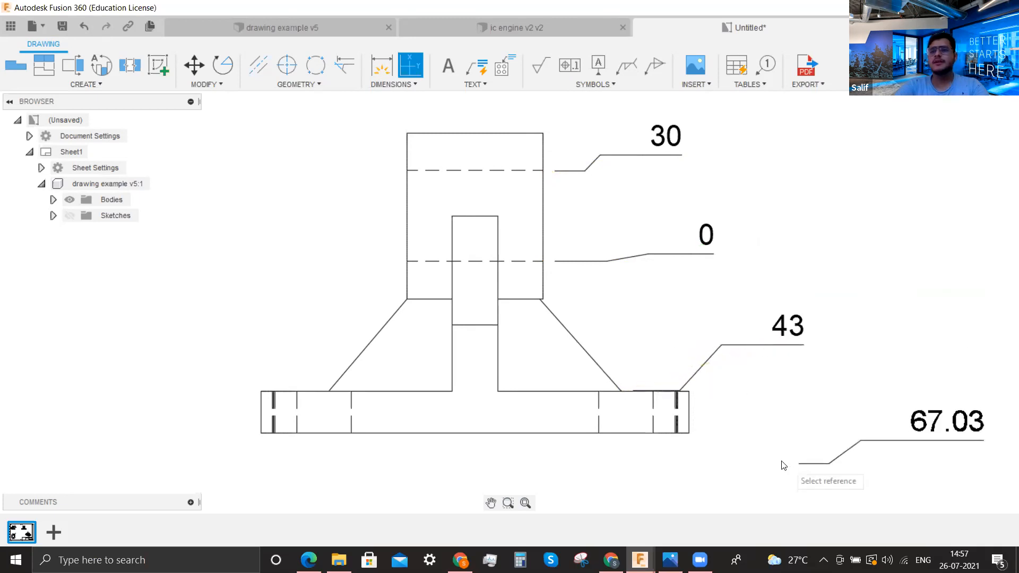
key(Escape)
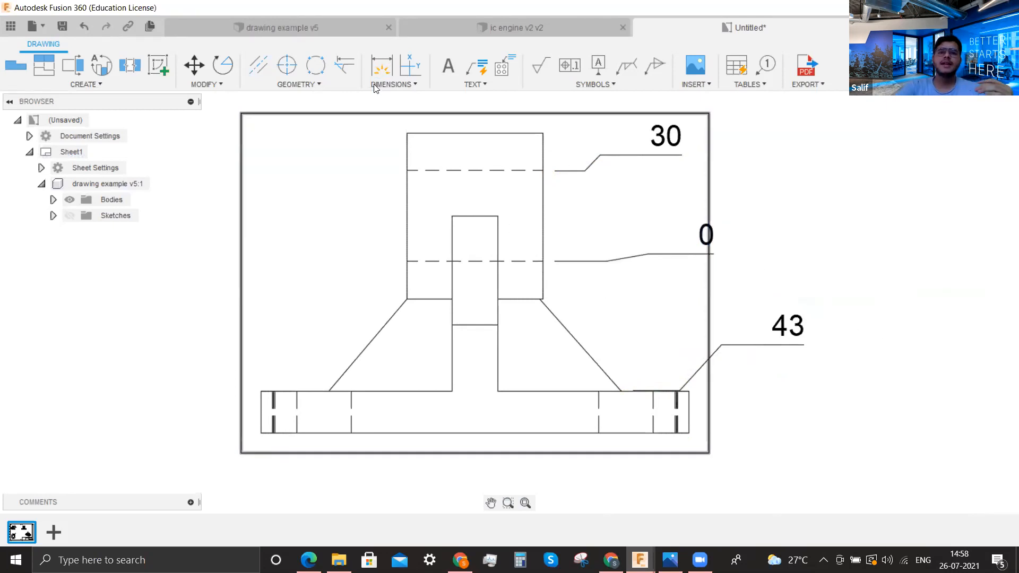
click(392, 81)
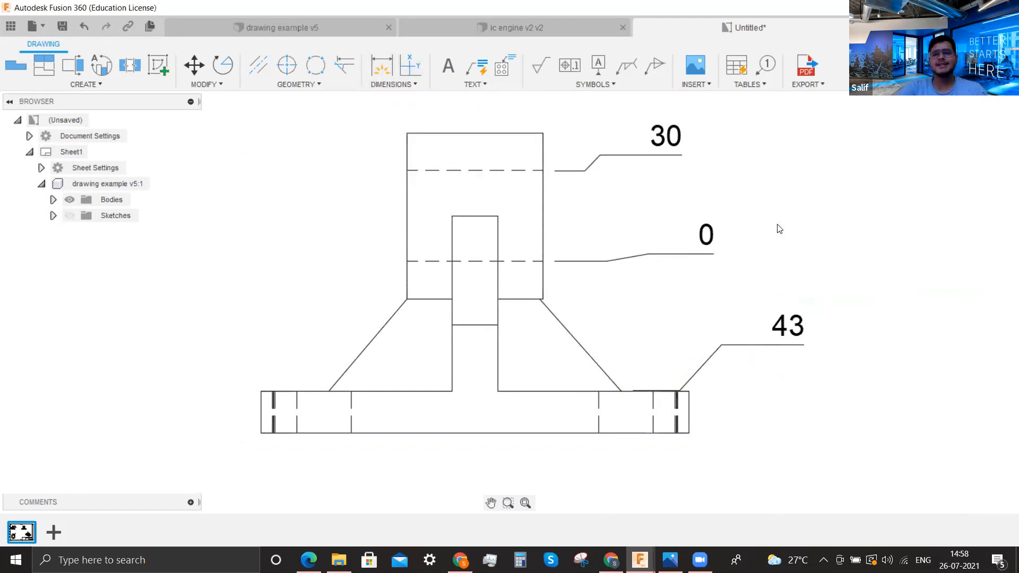
scroll(933, 241, down, 5)
scroll(493, 239, down, 4)
scroll(552, 255, up, 2)
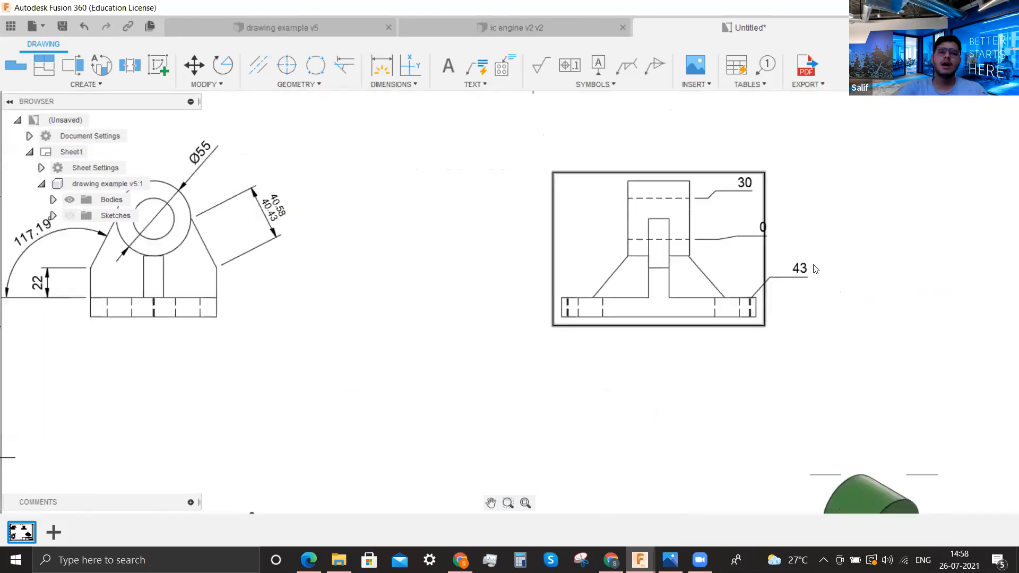
scroll(787, 252, down, 1)
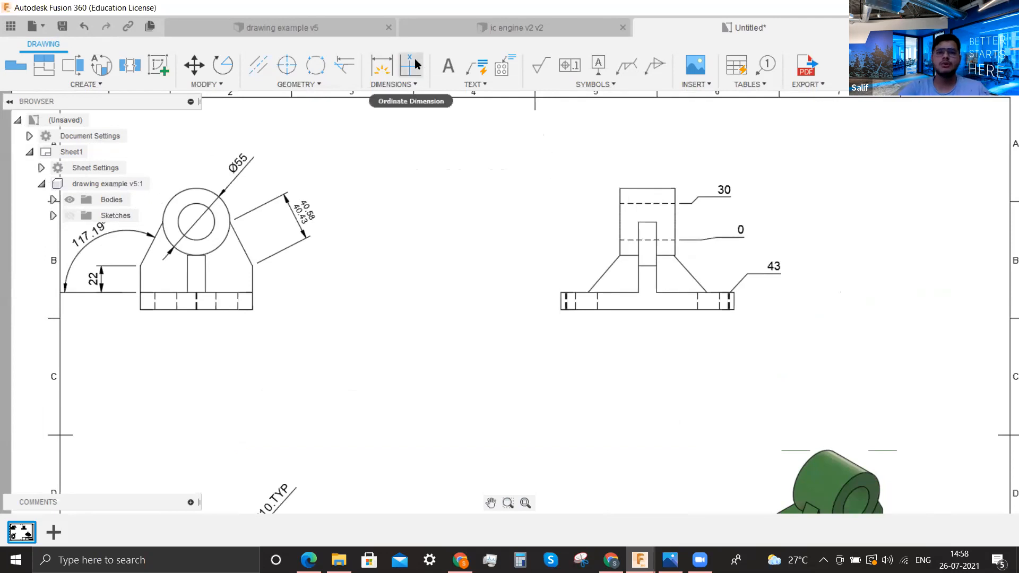
scroll(467, 268, down, 2)
scroll(129, 269, up, 3)
click(394, 84)
click(401, 99)
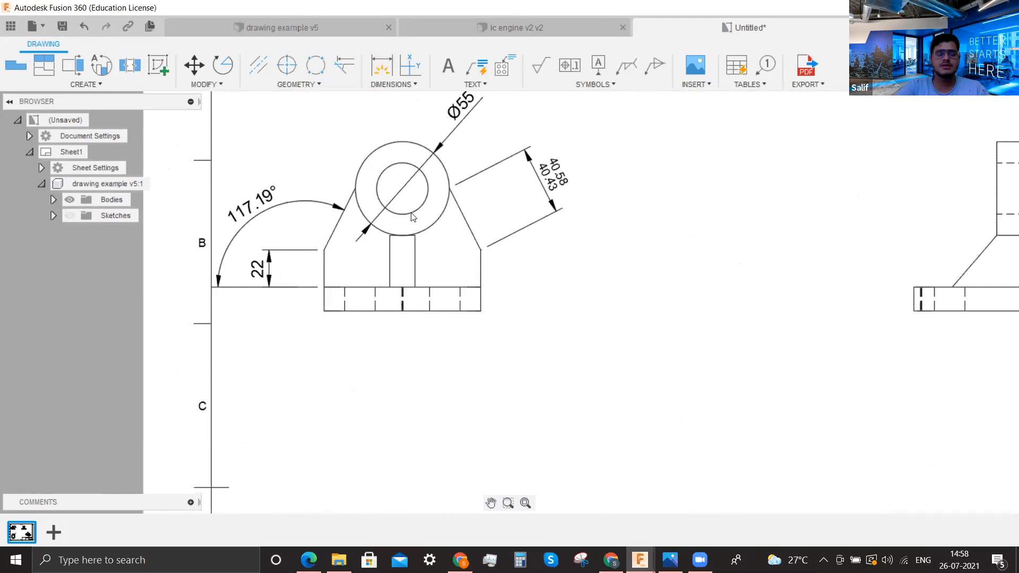
click(395, 83)
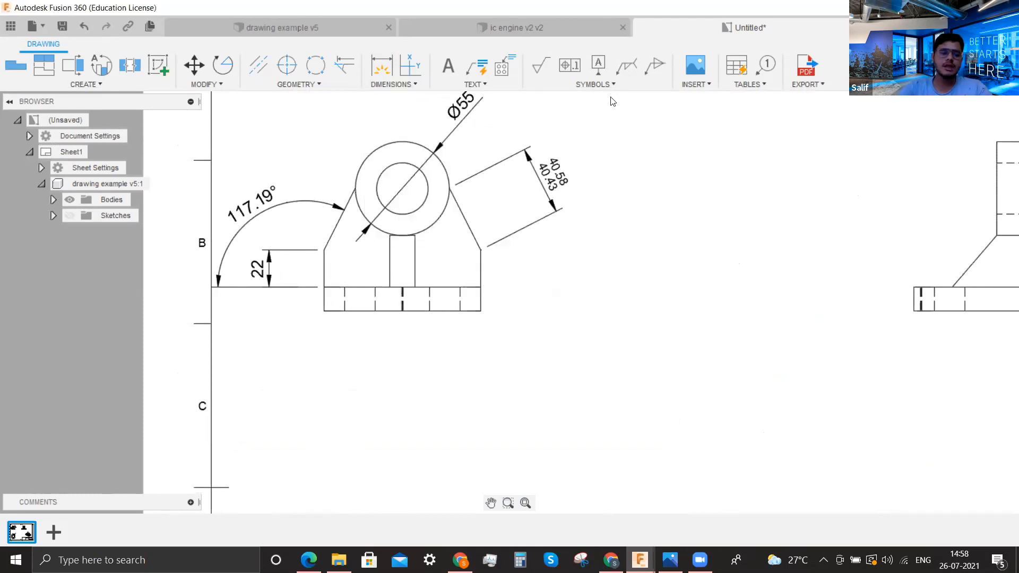
Dimension the horizontal distance from the base plate's left edge to its first hidden hole line, placed below the front view
scroll(403, 169, up, 2)
scroll(419, 319, down, 4)
scroll(366, 395, up, 4)
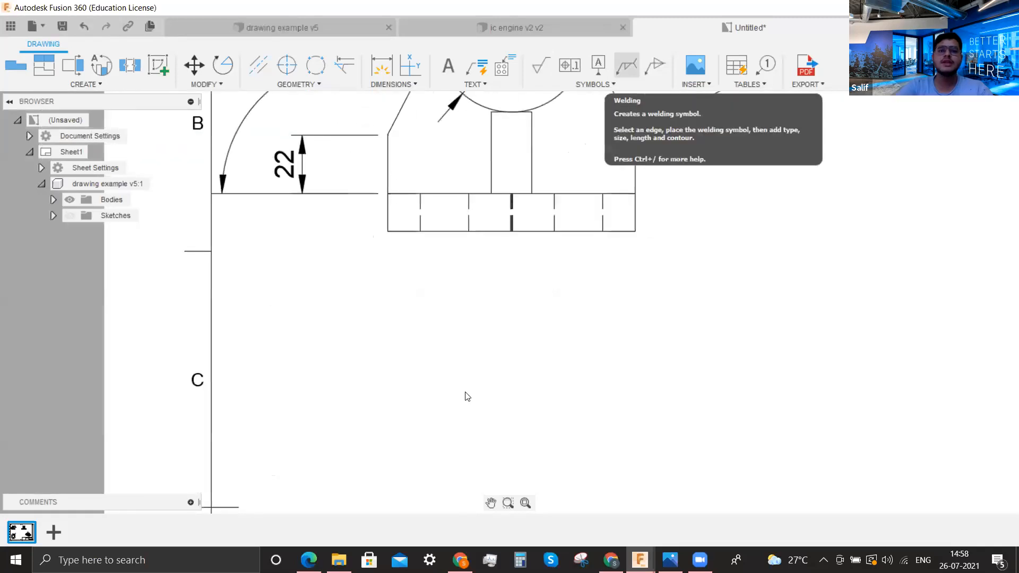
key(d)
click(388, 231)
click(480, 305)
key(Escape)
key(Escape)
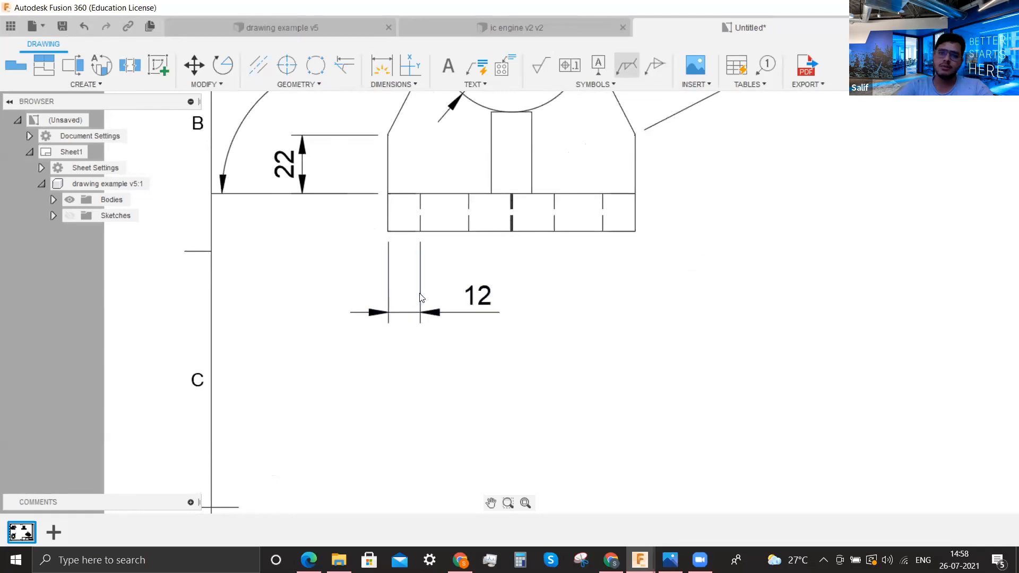
key(Escape)
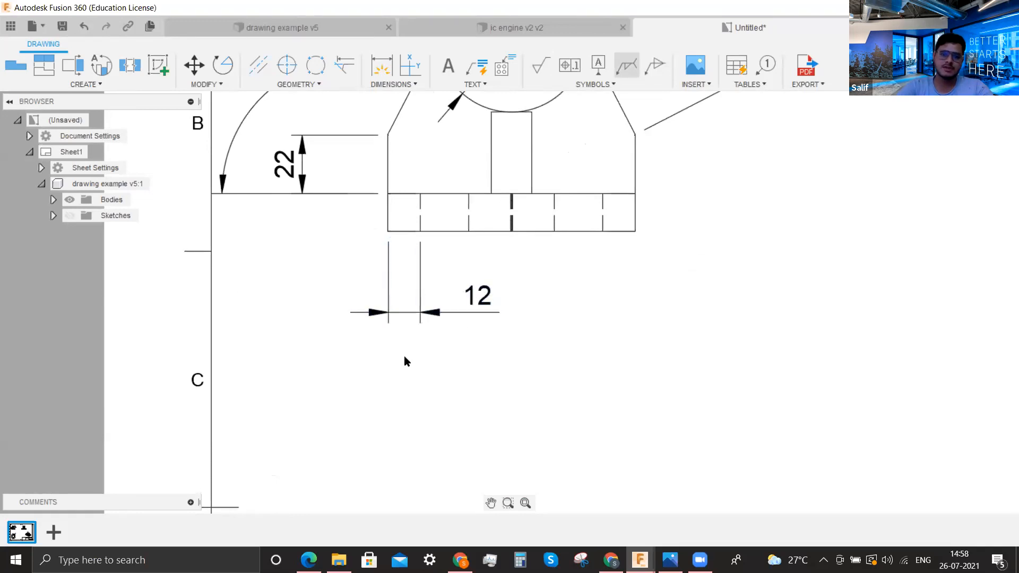
Move the new dimension's text below the front view so that it sits between its two extension lines
click(479, 297)
click(476, 295)
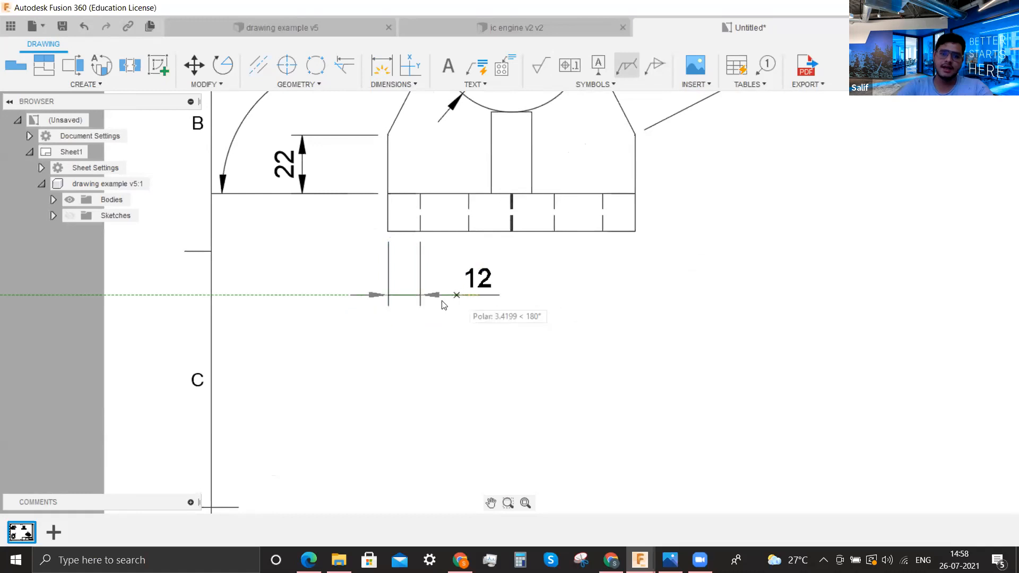
click(403, 309)
key(Escape)
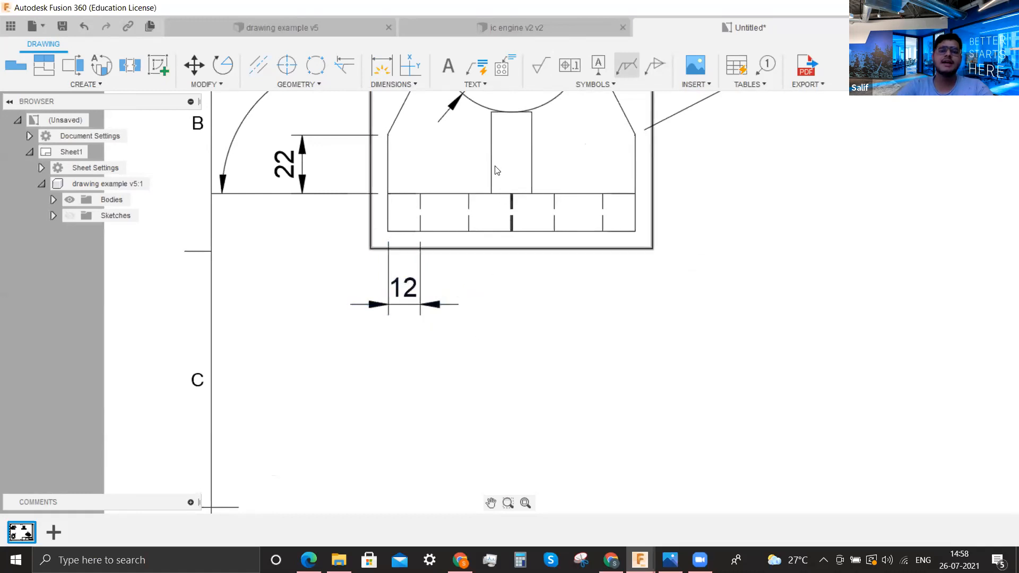
Add baseline dimensions below the front view from the first hidden hole line to the next hole lines and the plate's right edge
click(415, 83)
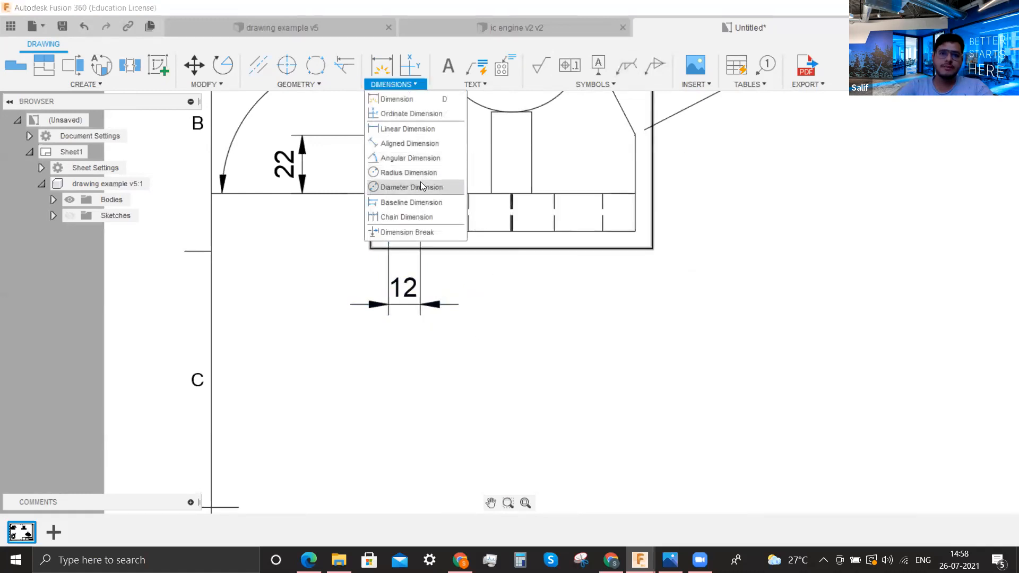
click(422, 202)
click(417, 298)
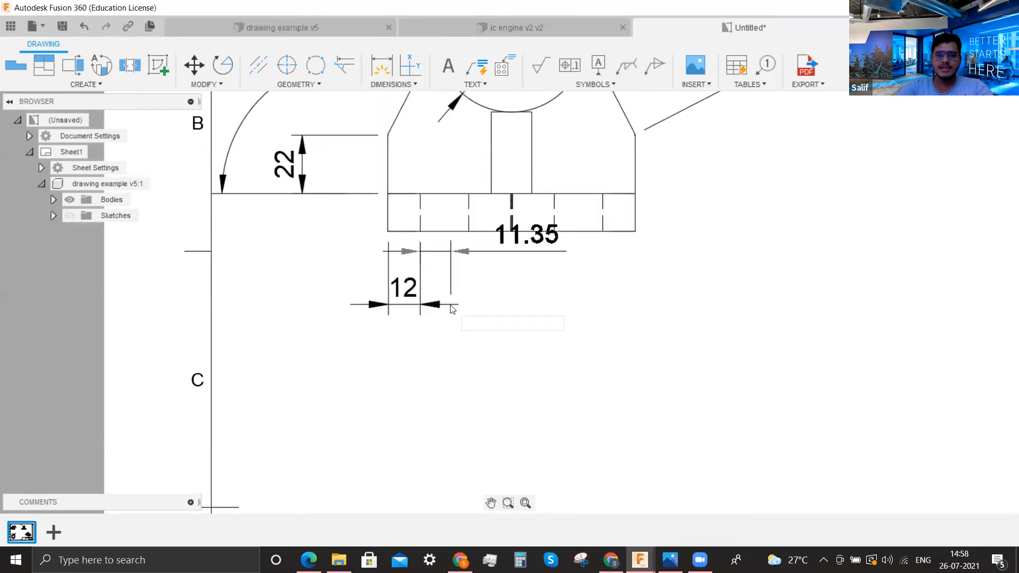
click(470, 232)
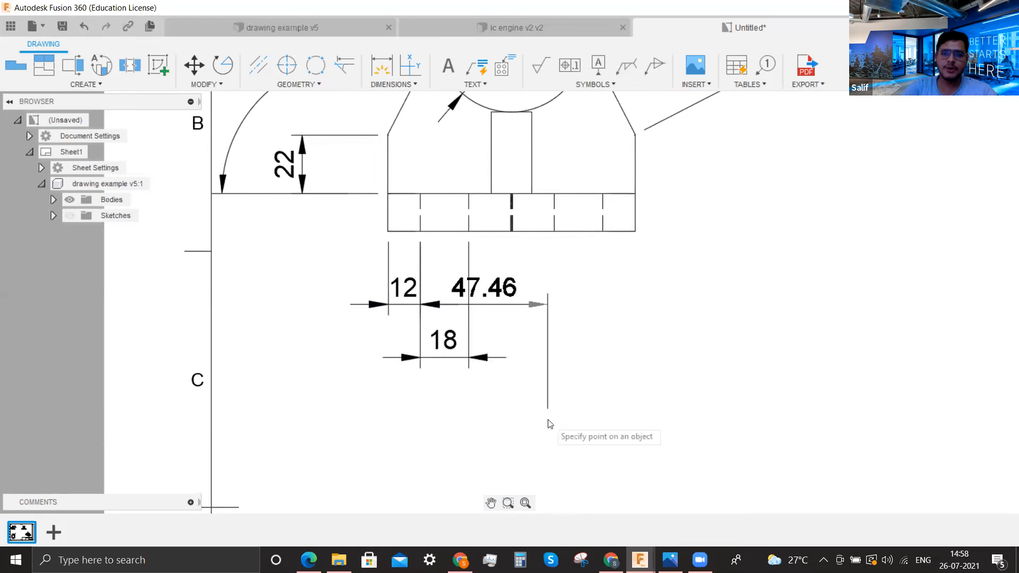
click(554, 232)
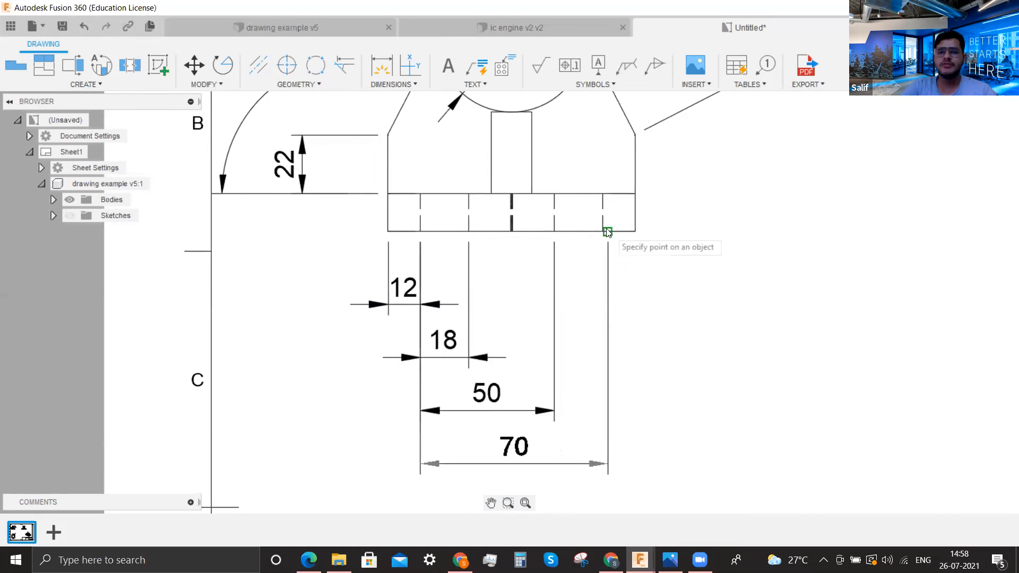
click(635, 231)
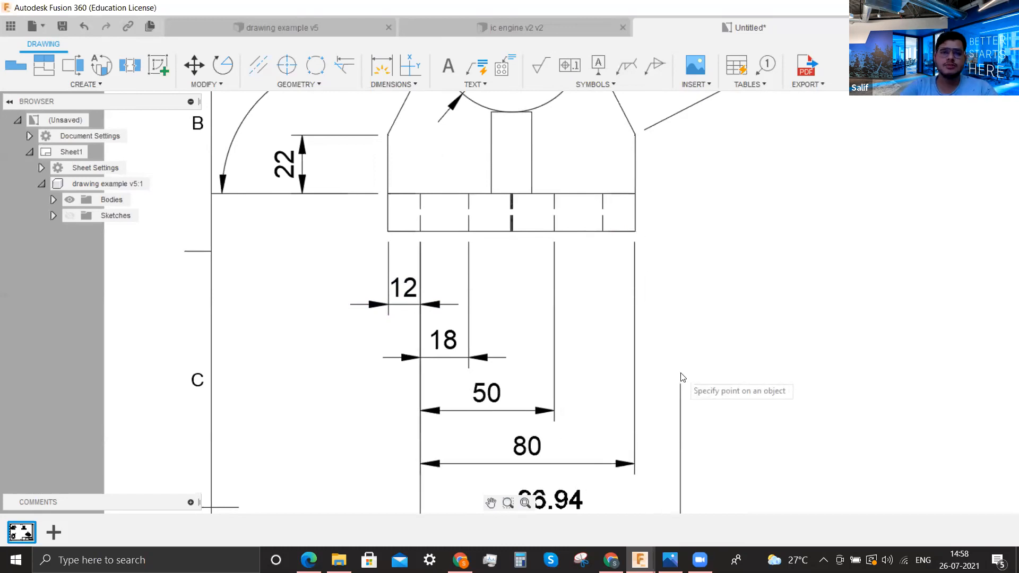
key(Escape)
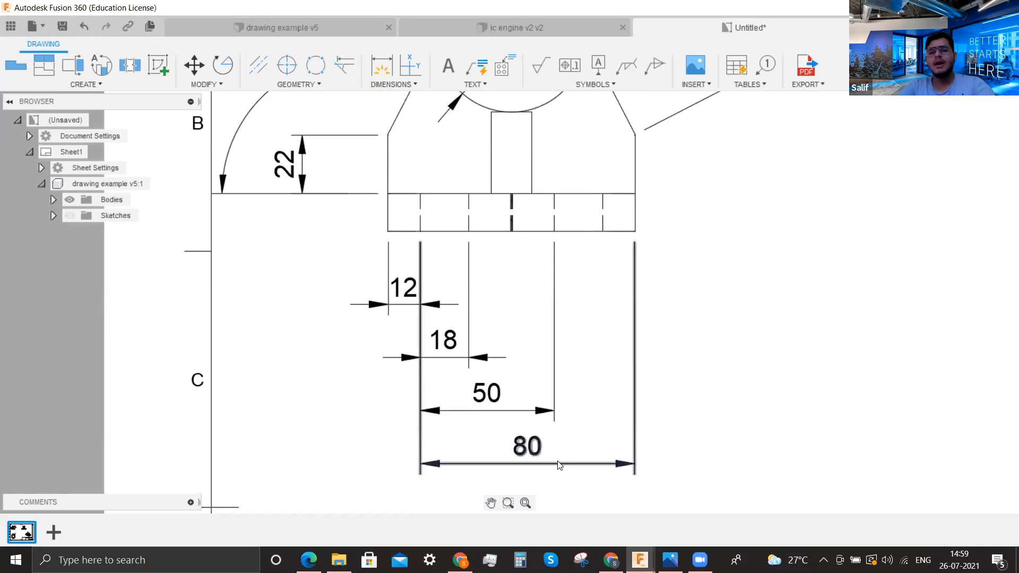
Delete the three baseline dimensions below the front view, keeping the first linear dimension
click(533, 462)
key(Delete)
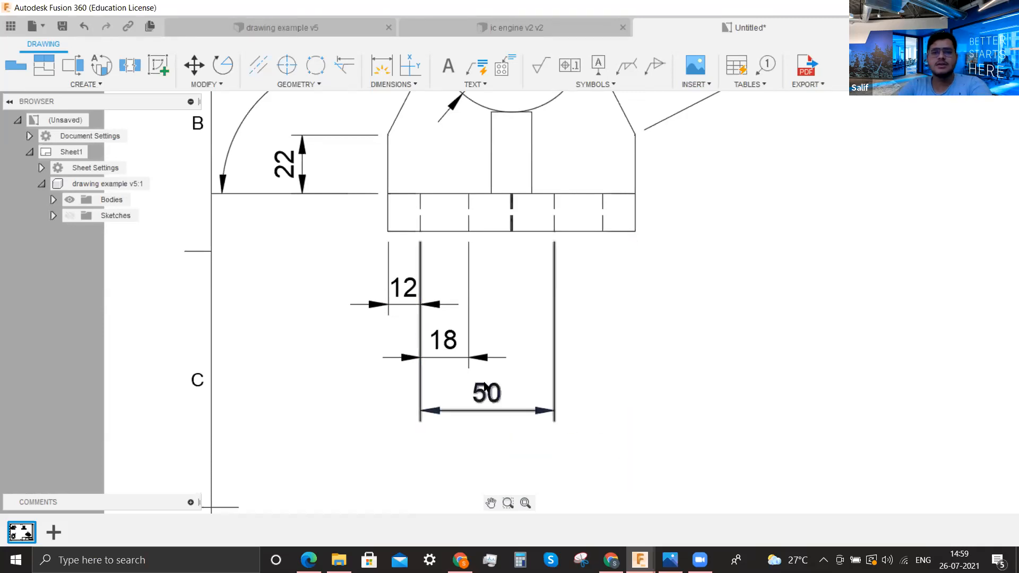
click(488, 407)
key(Delete)
click(450, 356)
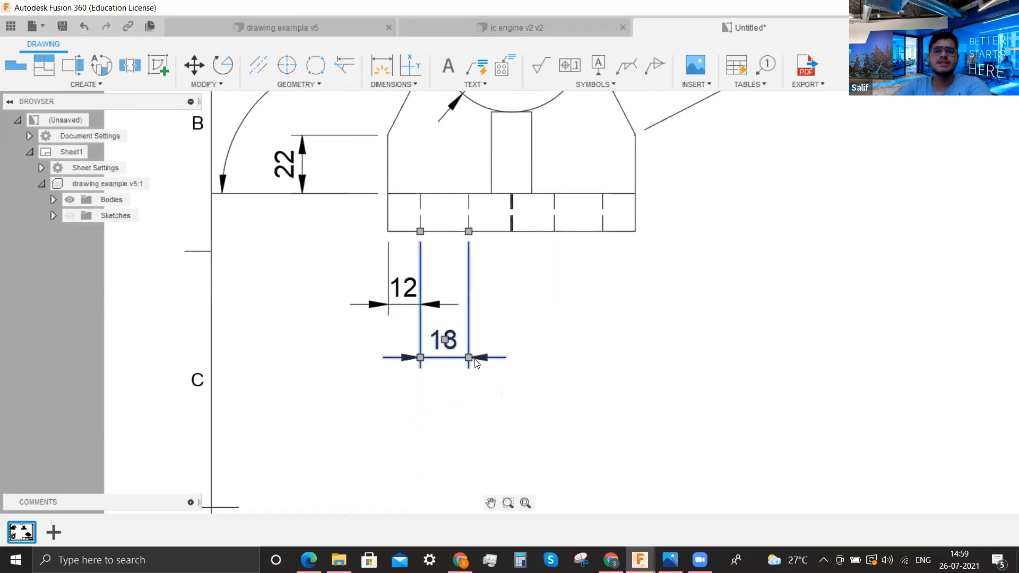
key(Delete)
Add chain dimensions below the front view, continuing from the first dimension across the remaining hidden hole lines to the plate's right edge
click(403, 85)
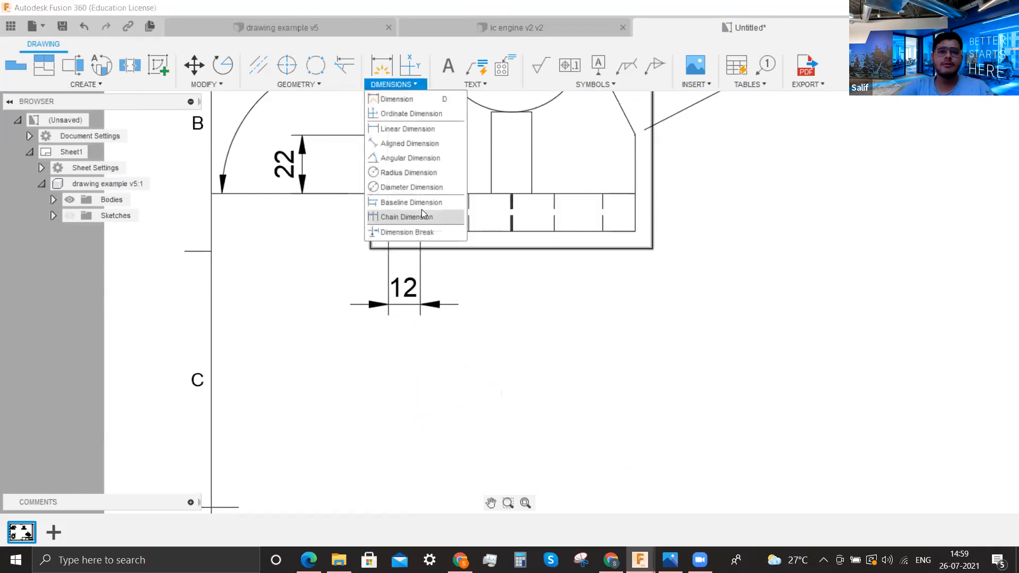
click(421, 215)
click(416, 287)
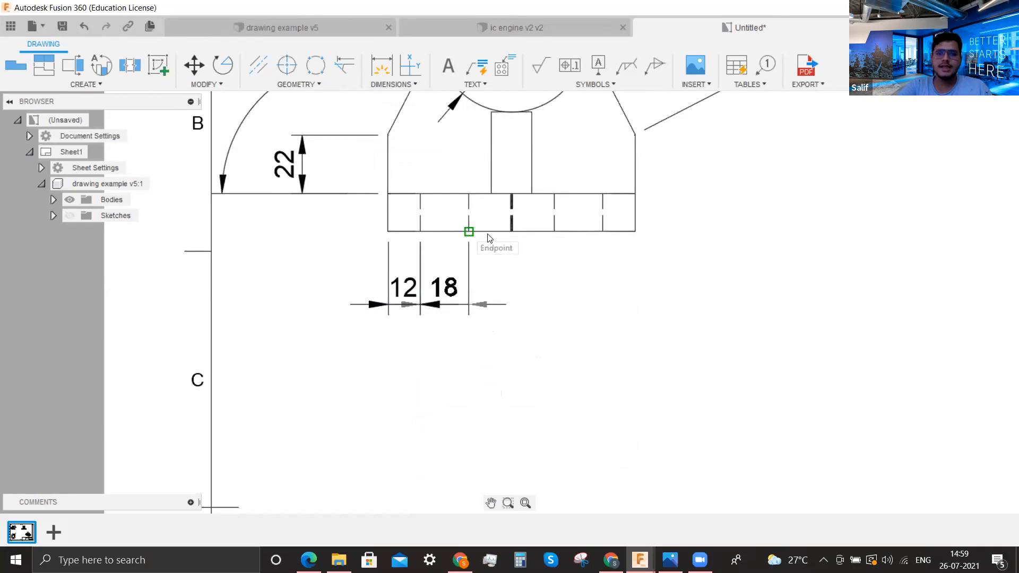
click(554, 231)
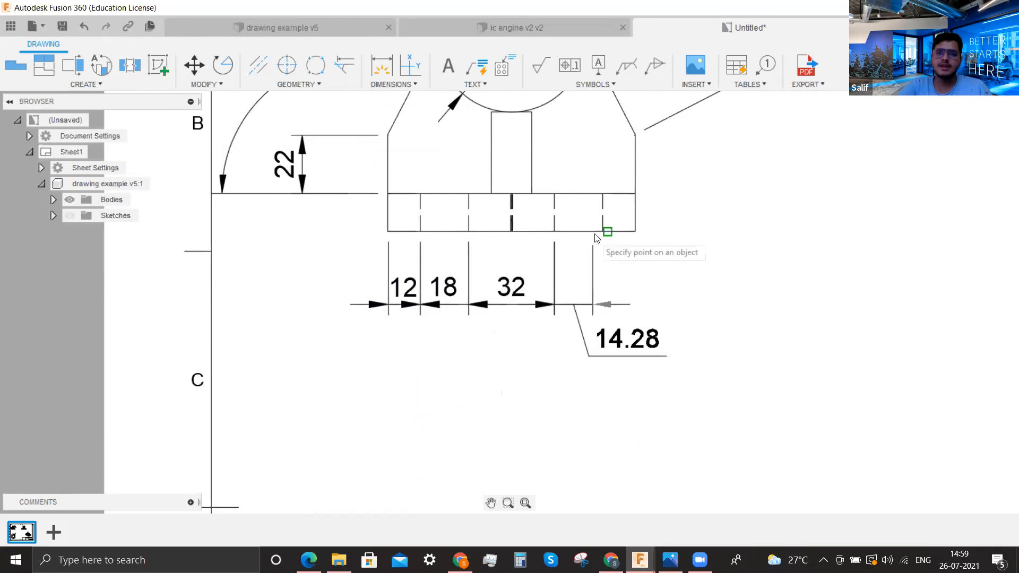
click(603, 231)
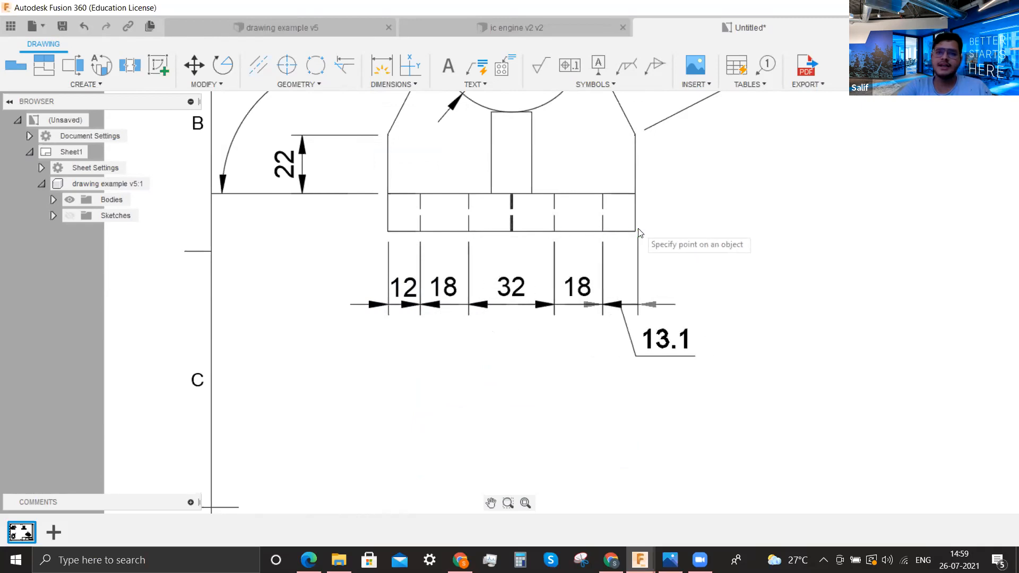
click(635, 232)
key(Escape)
Move the text of the last chain dimension between its extension lines at the base plate's right end
click(663, 344)
click(640, 338)
click(617, 292)
click(688, 340)
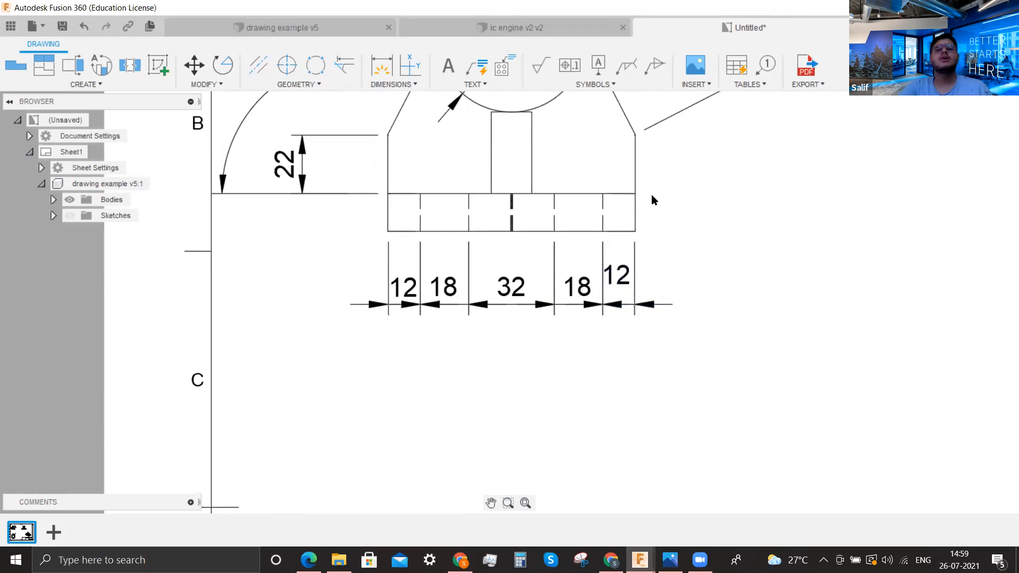
scroll(792, 278, down, 8)
middle_drag(709, 367, 699, 351)
scroll(689, 318, down, 3)
scroll(670, 256, up, 8)
click(401, 85)
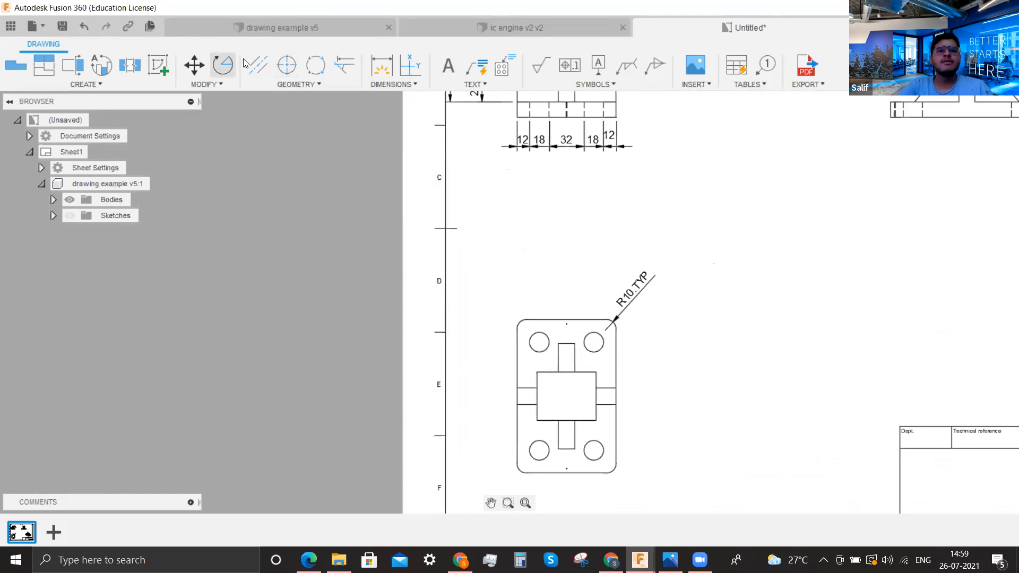
scroll(594, 229, down, 7)
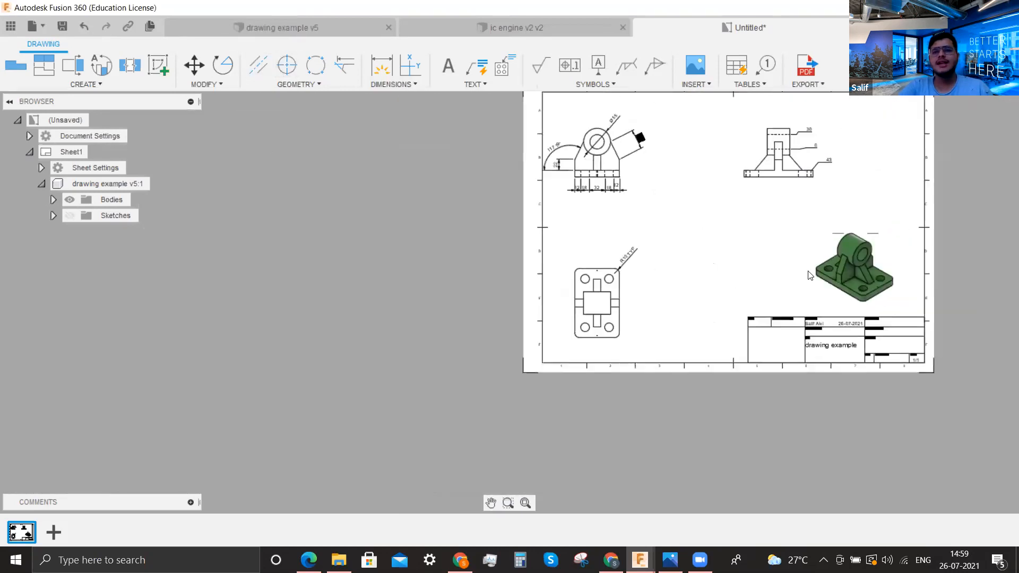
Add a vertical centerline midway between the base plate's left and right edges in the side view
scroll(810, 275, up, 6)
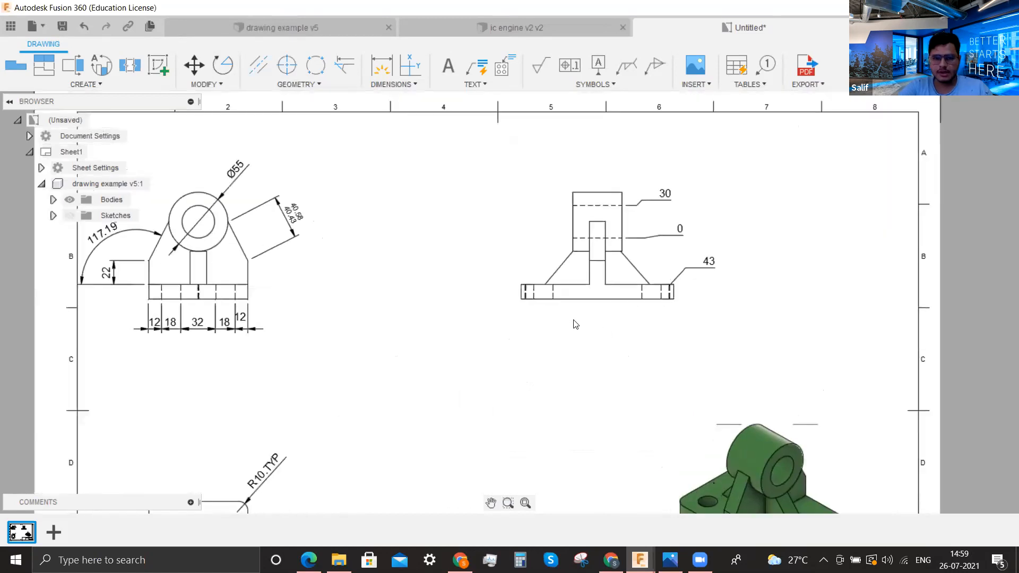
scroll(576, 324, up, 2)
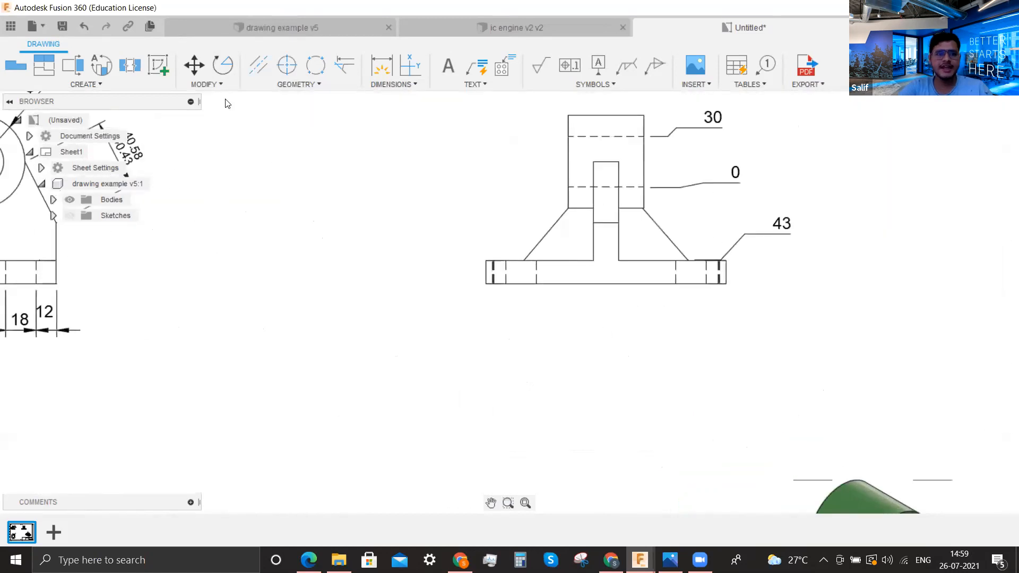
click(485, 275)
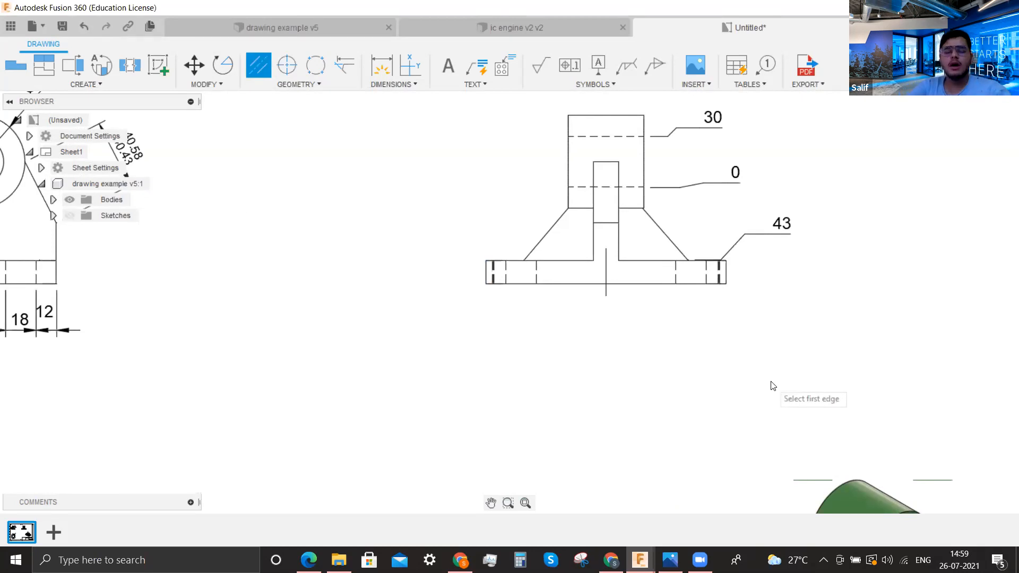
key(Escape)
Extend the side view's centerline above the cylinder and further below the base plate
click(606, 295)
click(606, 249)
click(603, 101)
click(606, 296)
click(605, 327)
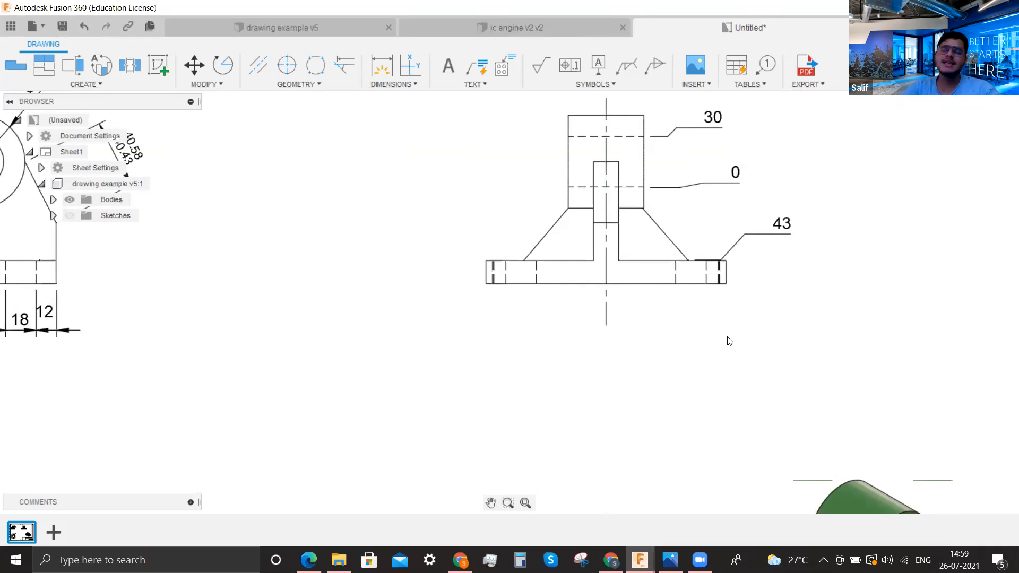
Add a center mark to the outer Ø55 circle in the front view
scroll(573, 366, down, 3)
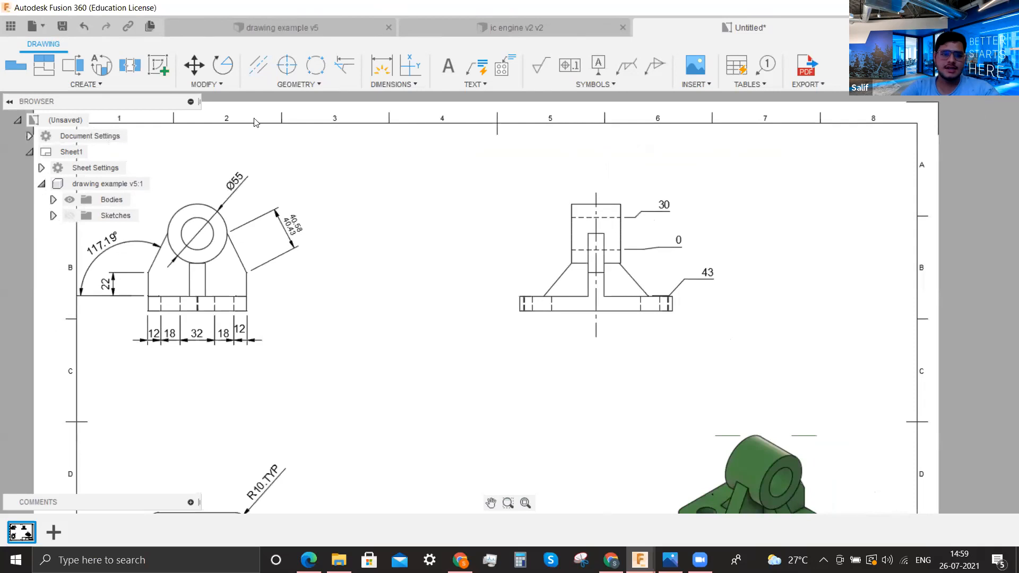
click(287, 65)
scroll(192, 220, up, 2)
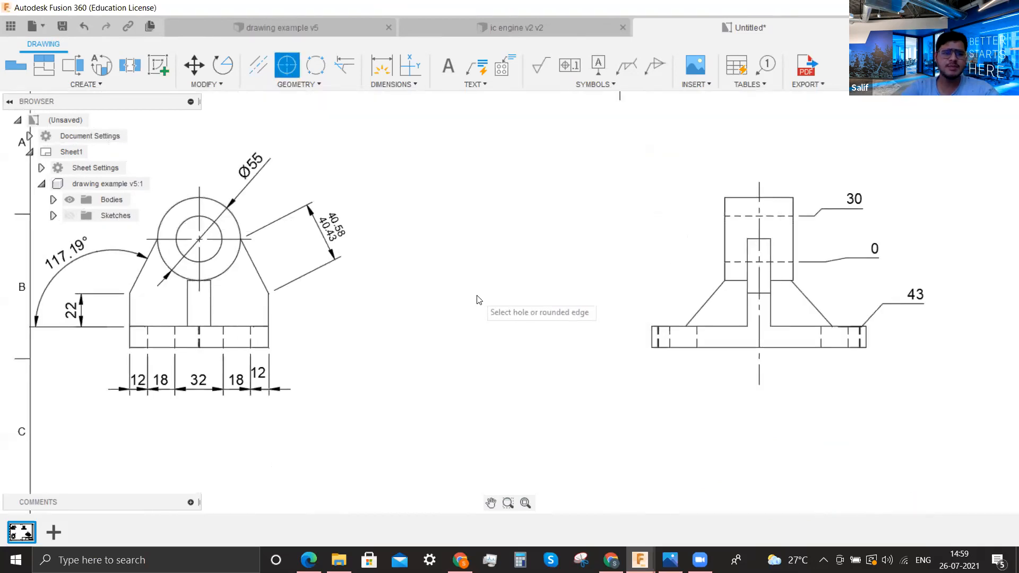
Create a center mark pattern through the four base plate holes in the top view, with Full PCD and Center Mark enabled
click(315, 65)
scroll(517, 245, down, 7)
scroll(383, 469, up, 2)
scroll(400, 435, down, 3)
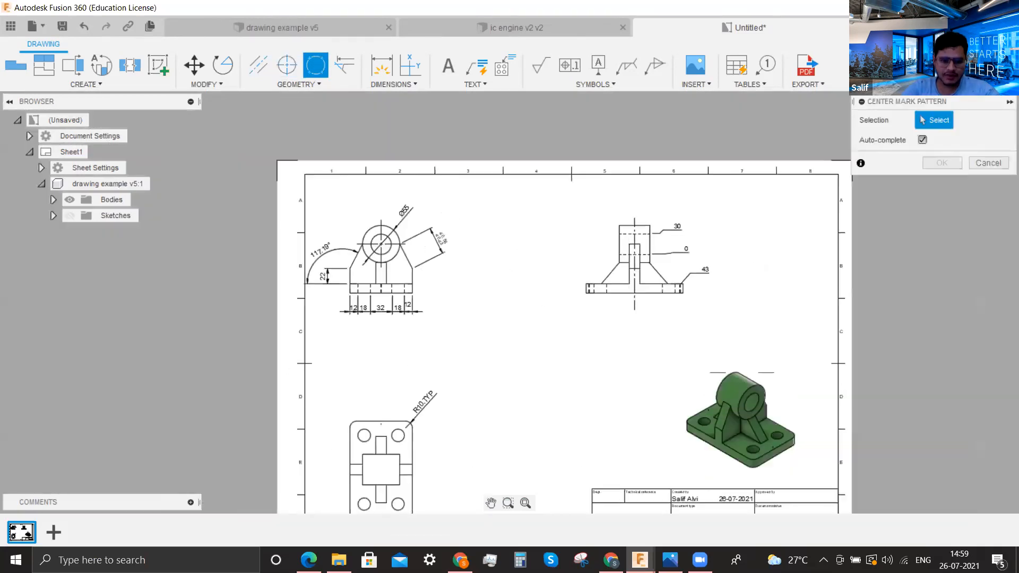
middle_drag(393, 437, 444, 297)
scroll(444, 301, up, 5)
click(450, 268)
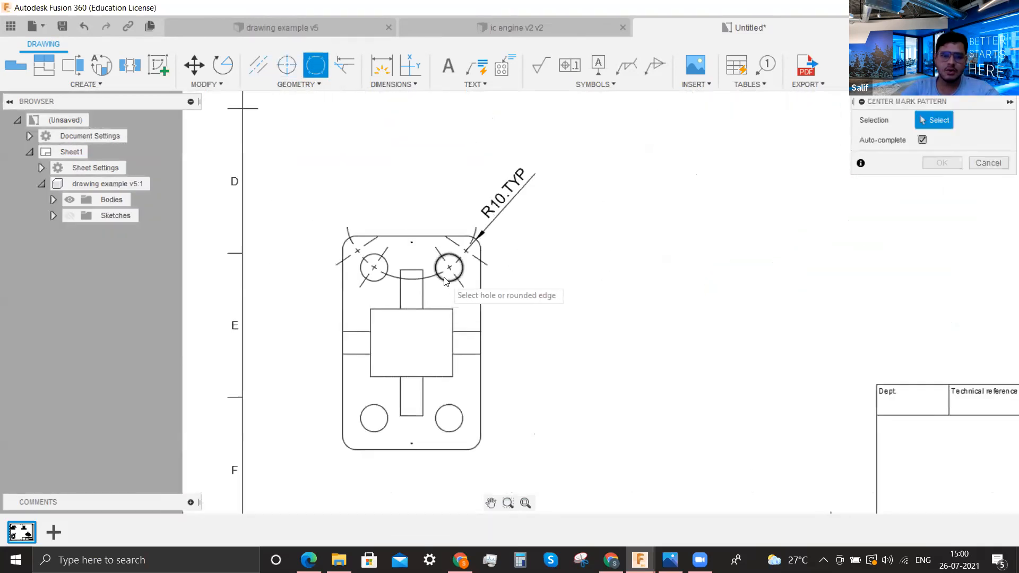
click(377, 273)
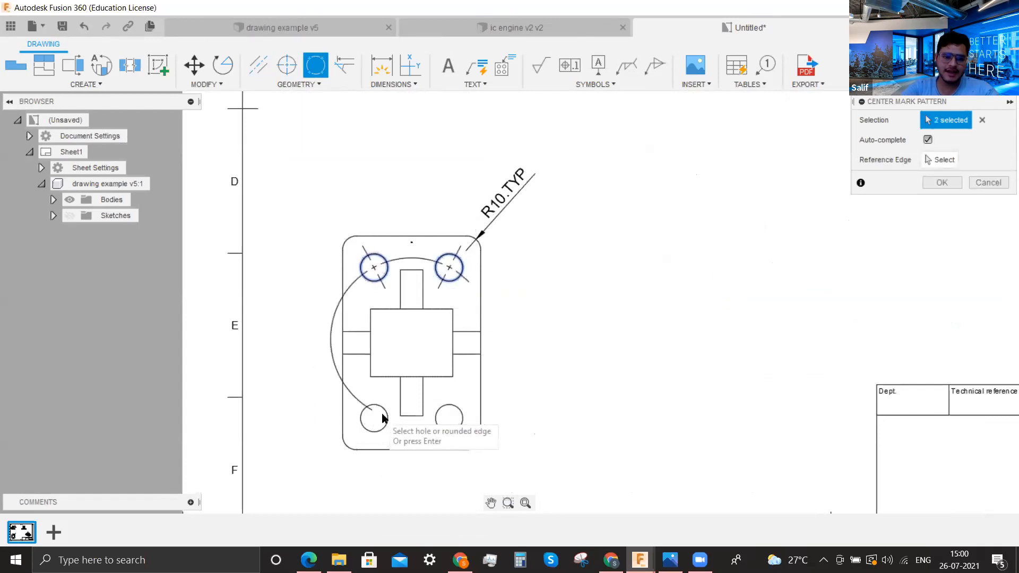
click(450, 408)
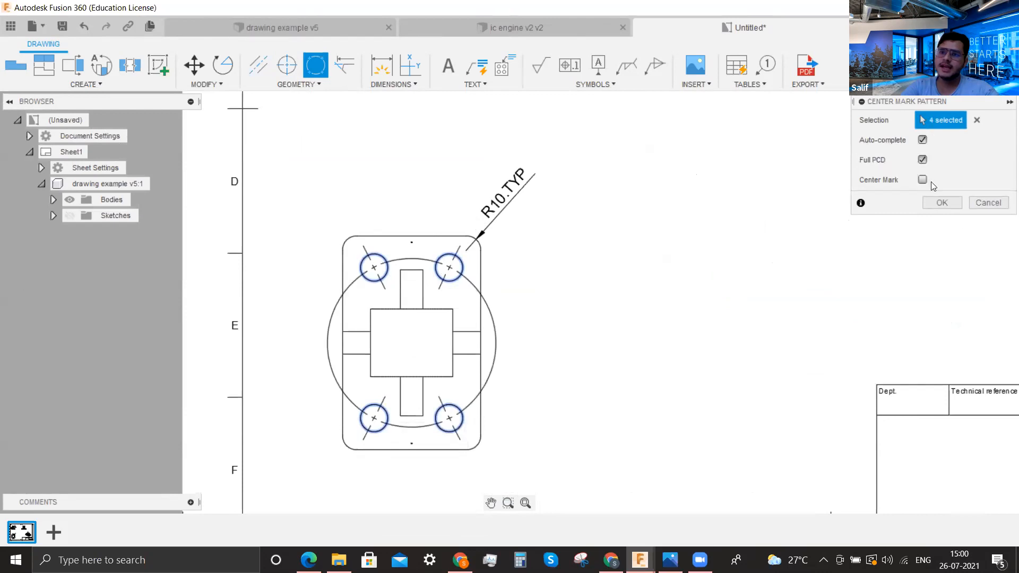
click(936, 202)
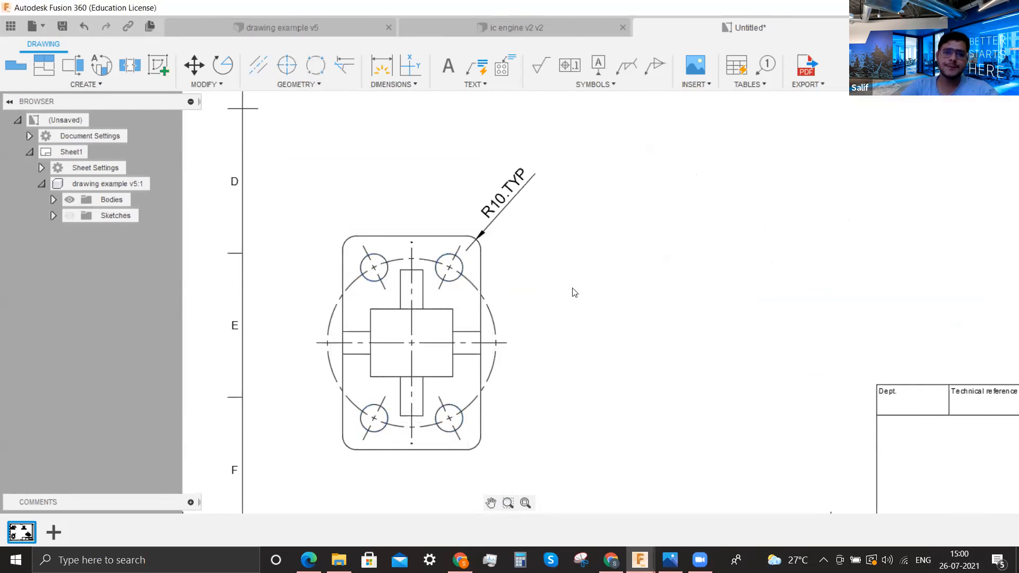
Add an edge extension at the base plate's upper-left rounded corner in the top view
scroll(572, 291, down, 5)
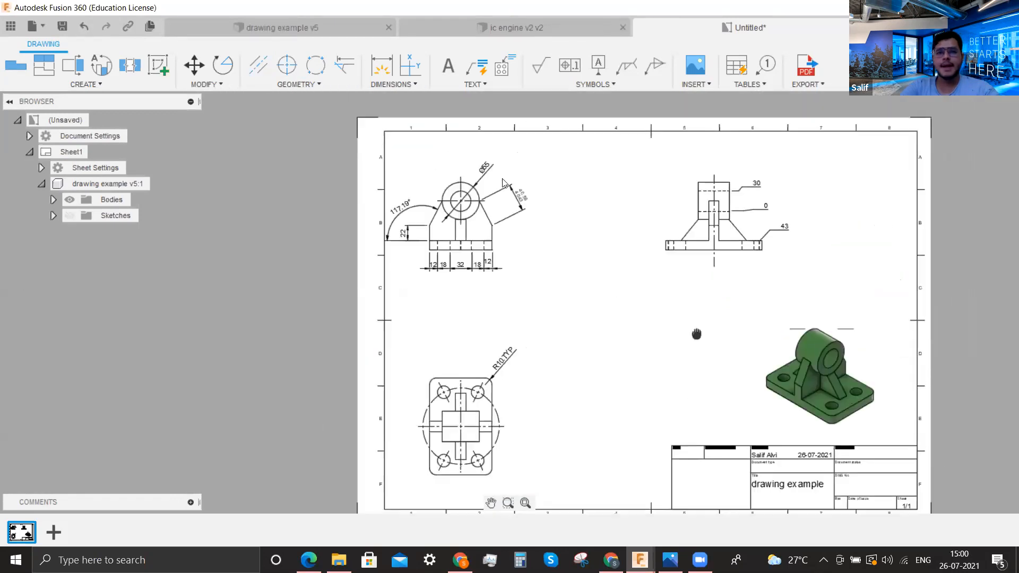
scroll(283, 121, up, 4)
click(344, 65)
scroll(559, 365, down, 4)
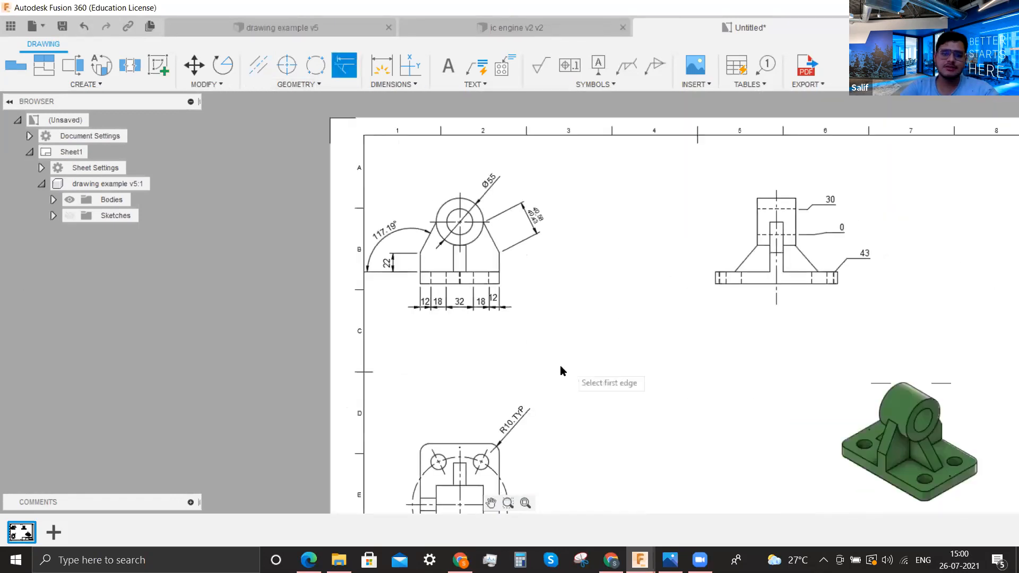
scroll(484, 448, up, 5)
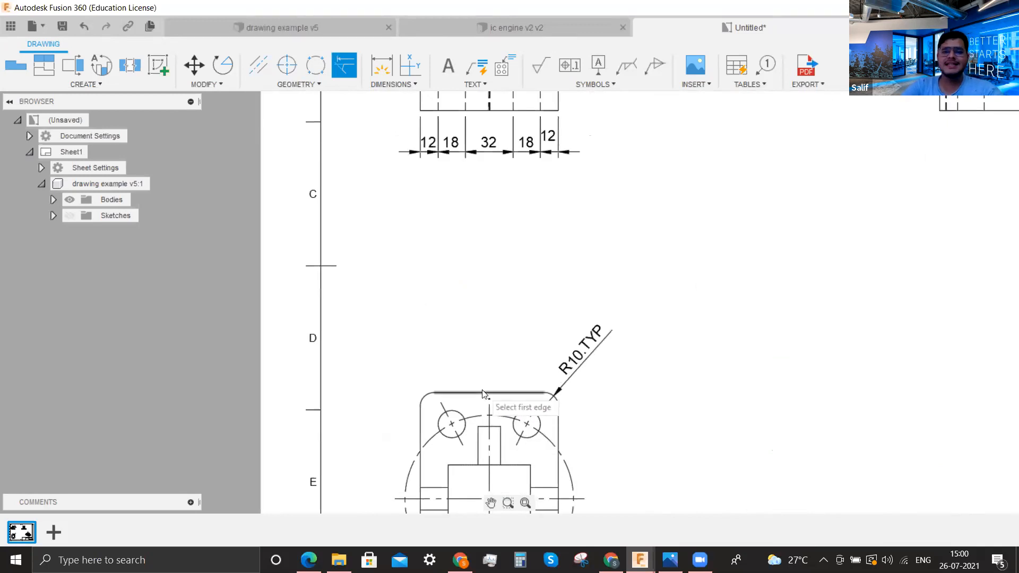
click(421, 409)
scroll(424, 399, up, 3)
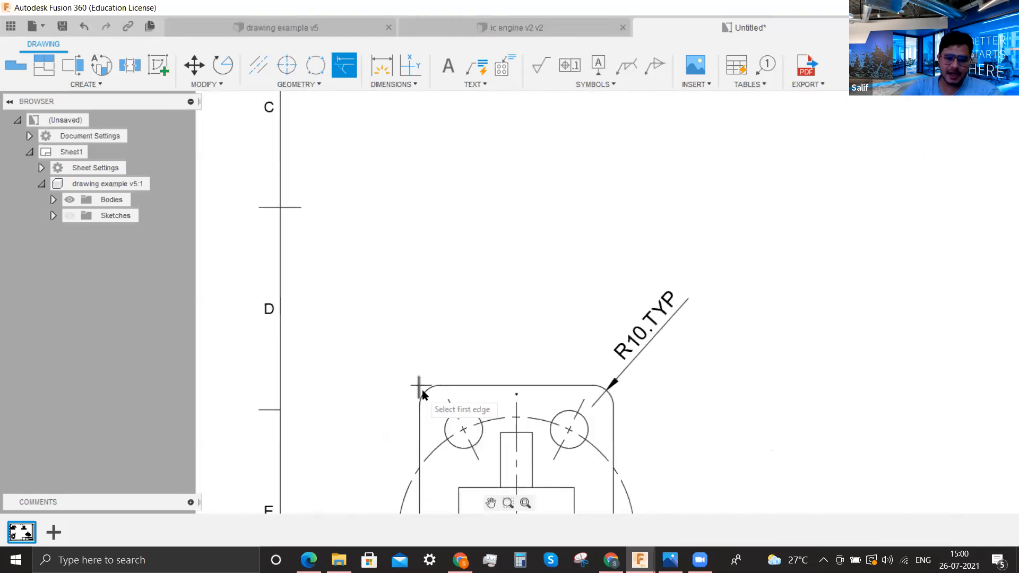
key(Escape)
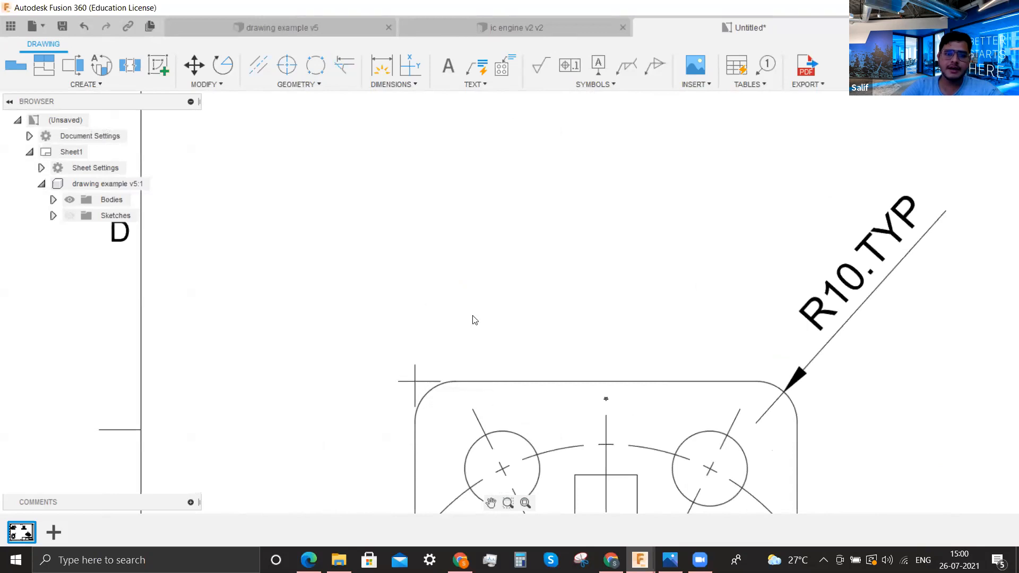
Dimension the horizontal distance from the extended upper-left corner to the start of the upper-right fillet, placing it above the top view
key(d)
click(414, 381)
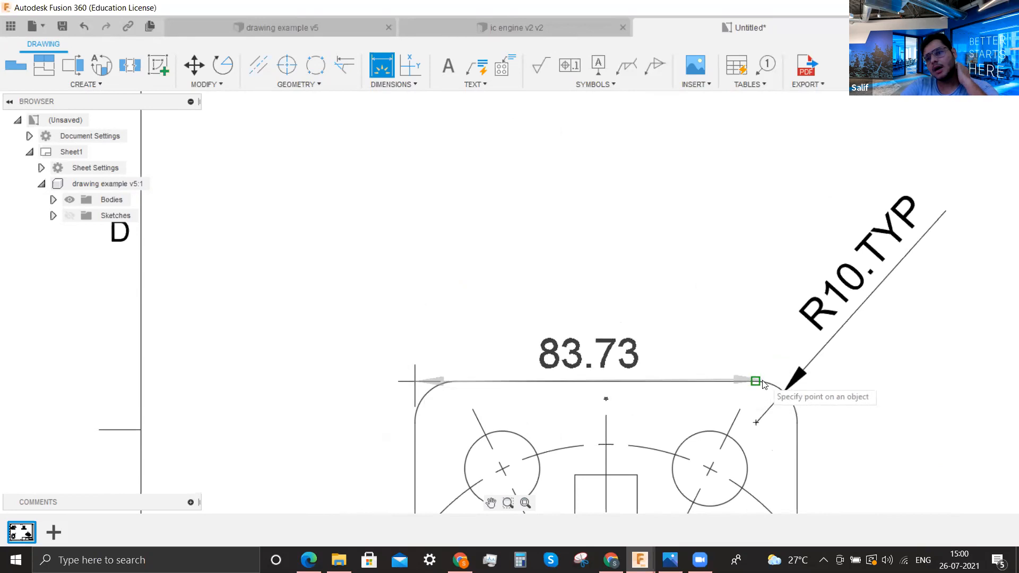
click(695, 315)
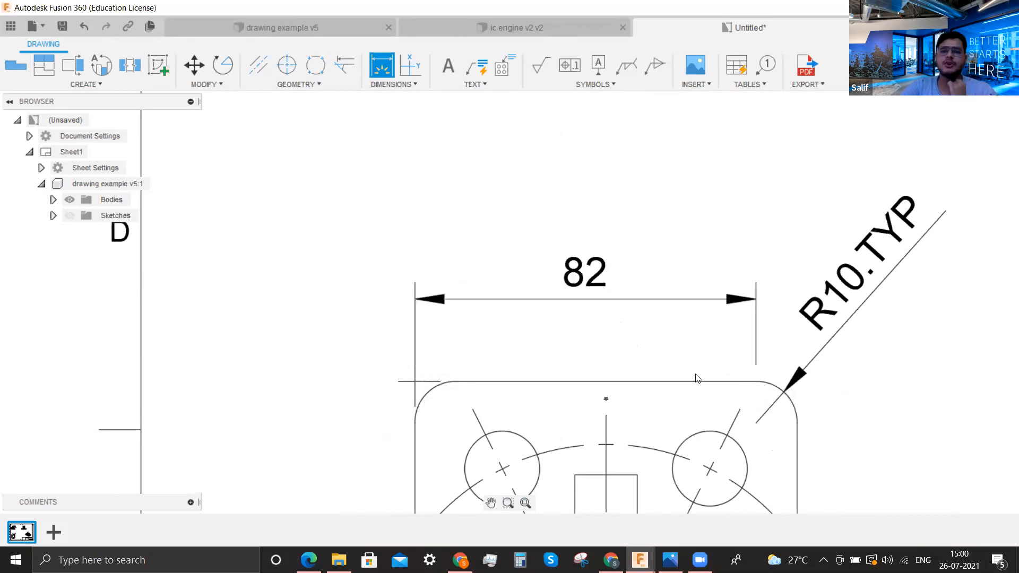
Add an edge extension joining the front view's two slanted edges above the cylinder
scroll(391, 394, down, 5)
scroll(463, 247, down, 2)
scroll(406, 109, up, 3)
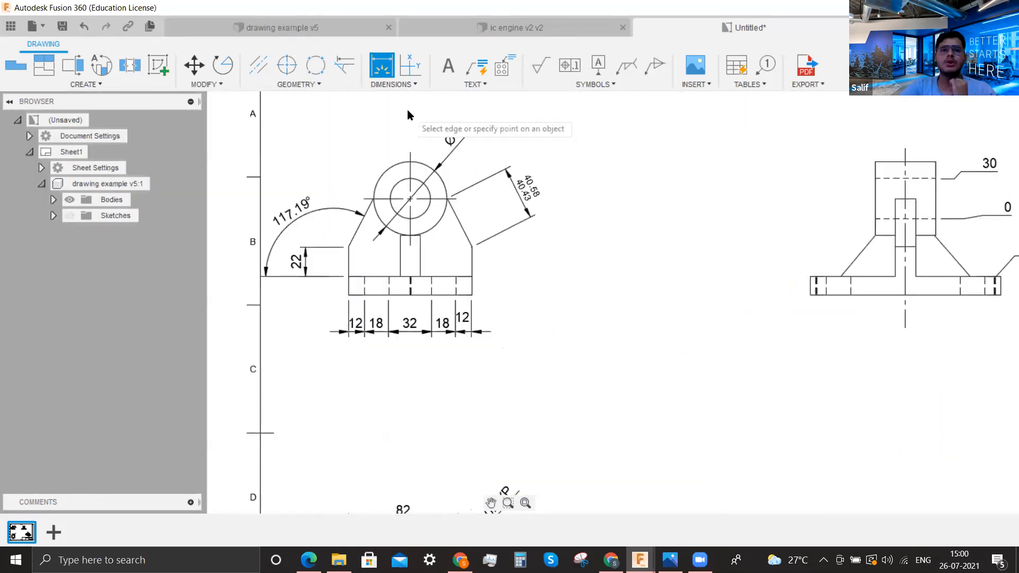
click(346, 66)
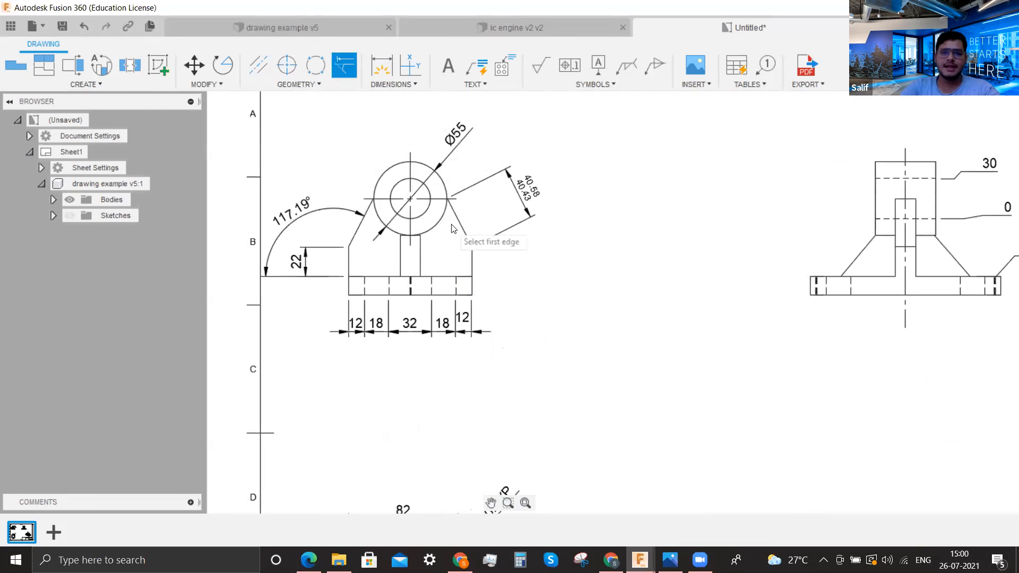
click(363, 230)
scroll(408, 130, up, 8)
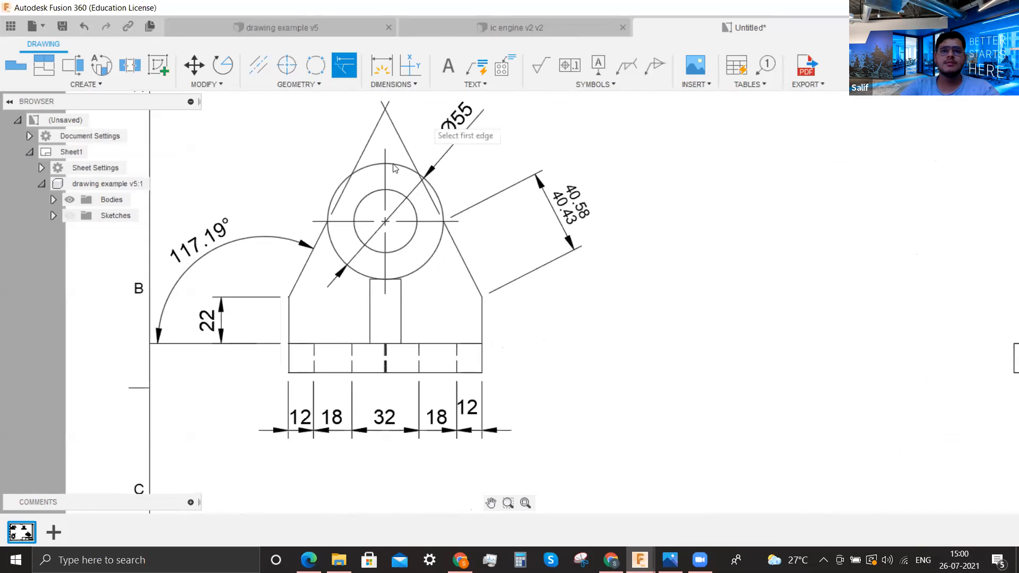
scroll(409, 200, up, 2)
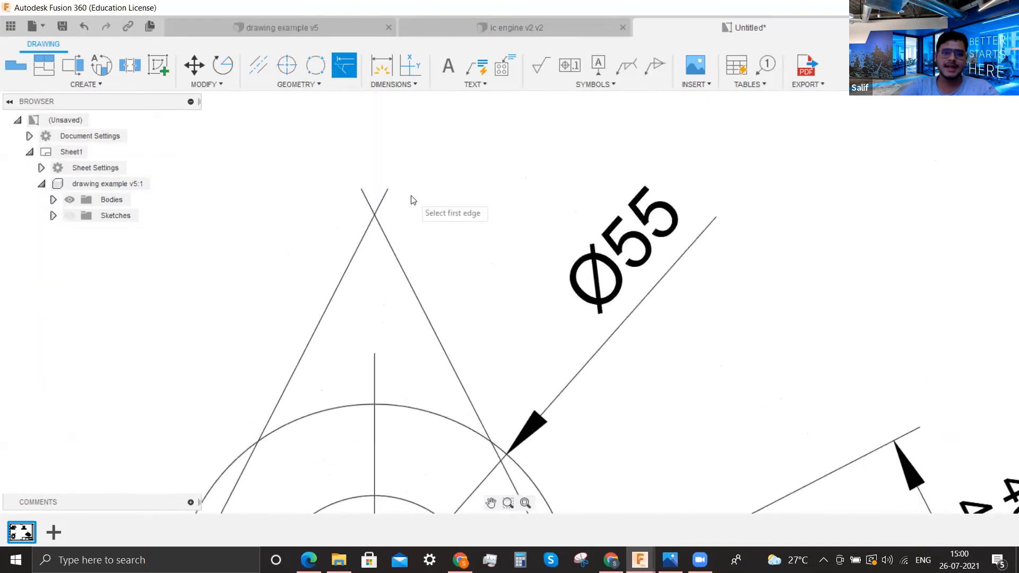
key(Escape)
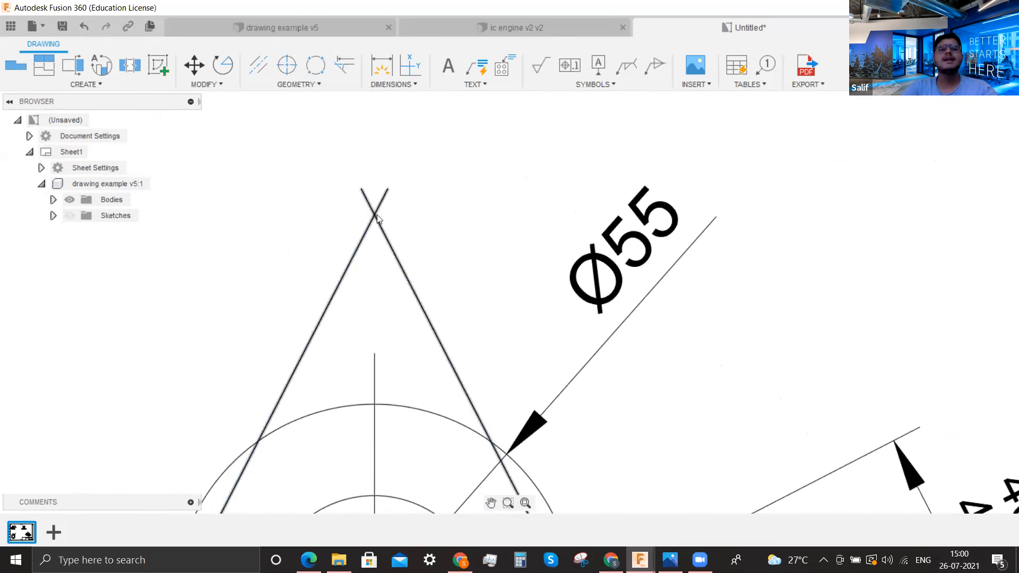
Try to dimension vertically from the intersection of the front view's extended slanted edges toward the cylinder
key(d)
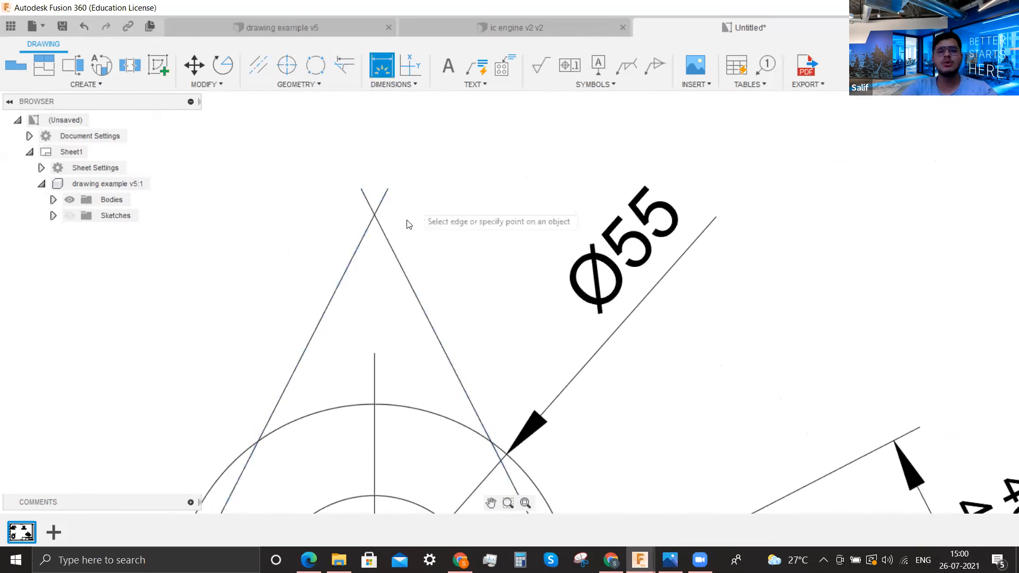
click(375, 215)
scroll(321, 232, down, 3)
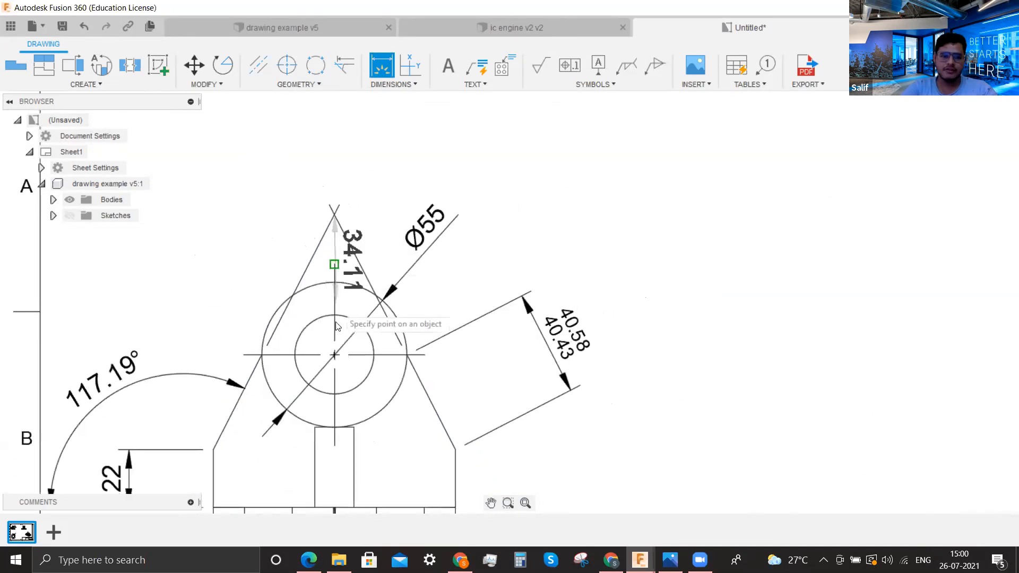
key(Escape)
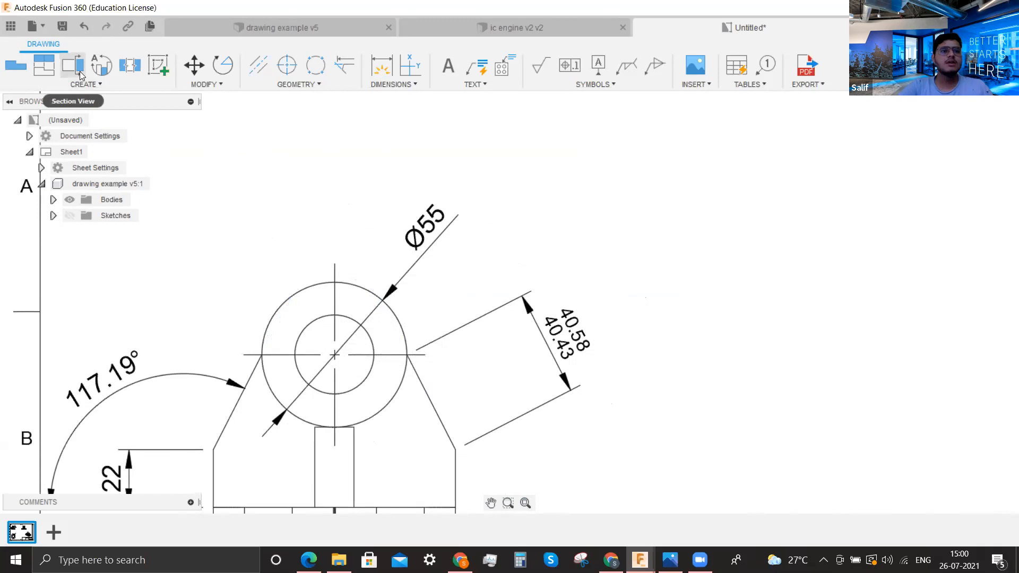
Start a section view from the front view with a vertical cutting line through the cylinder's center, extending beyond the part at both ends
scroll(414, 127, down, 3)
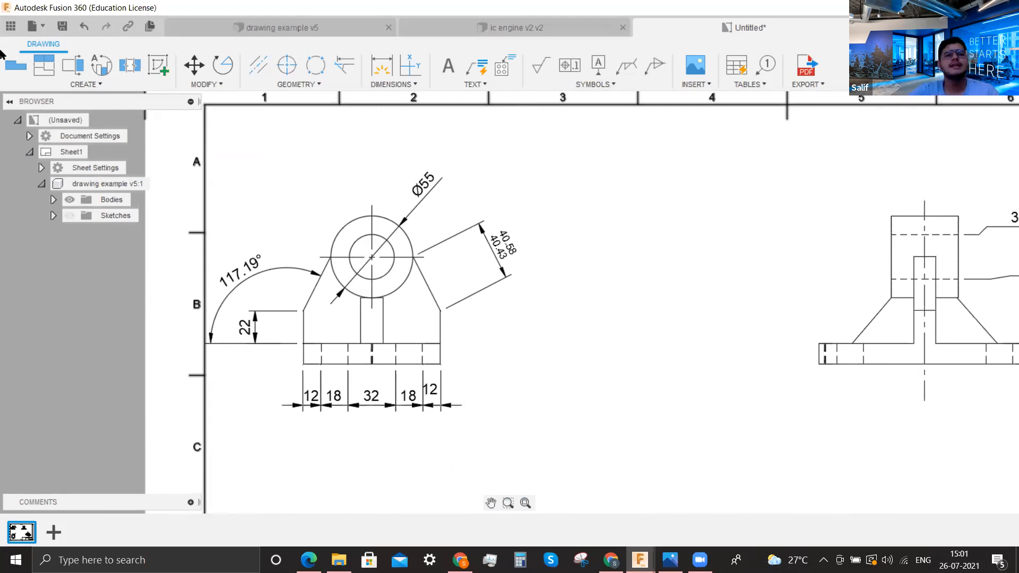
click(73, 64)
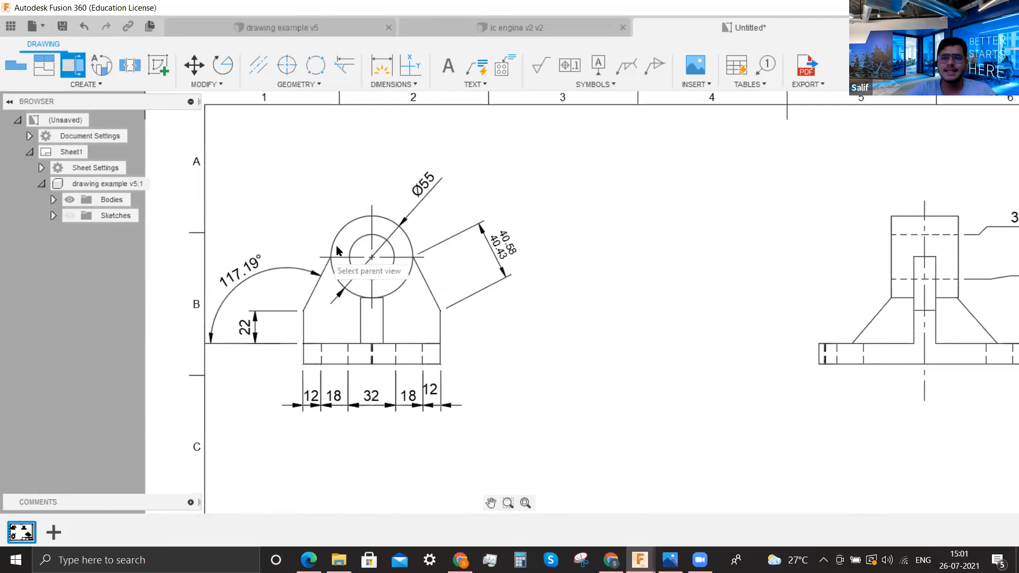
click(370, 213)
click(372, 200)
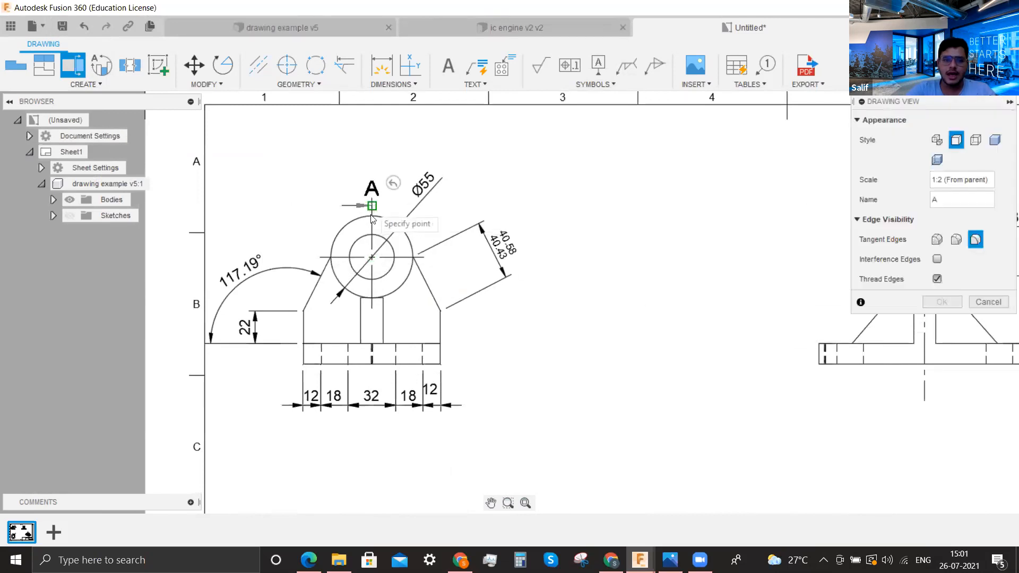
click(372, 364)
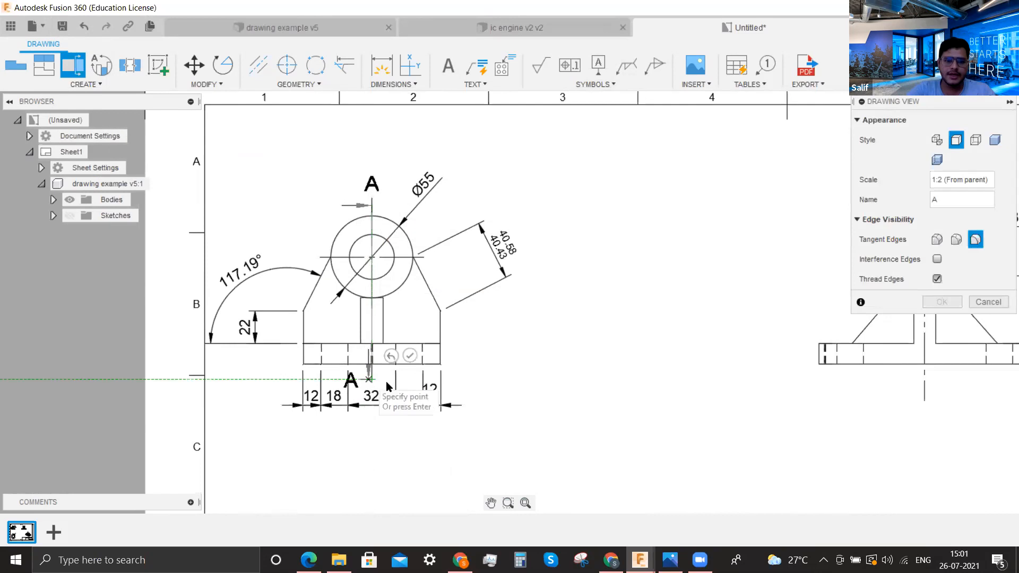
scroll(377, 374, up, 3)
scroll(377, 374, up, 2)
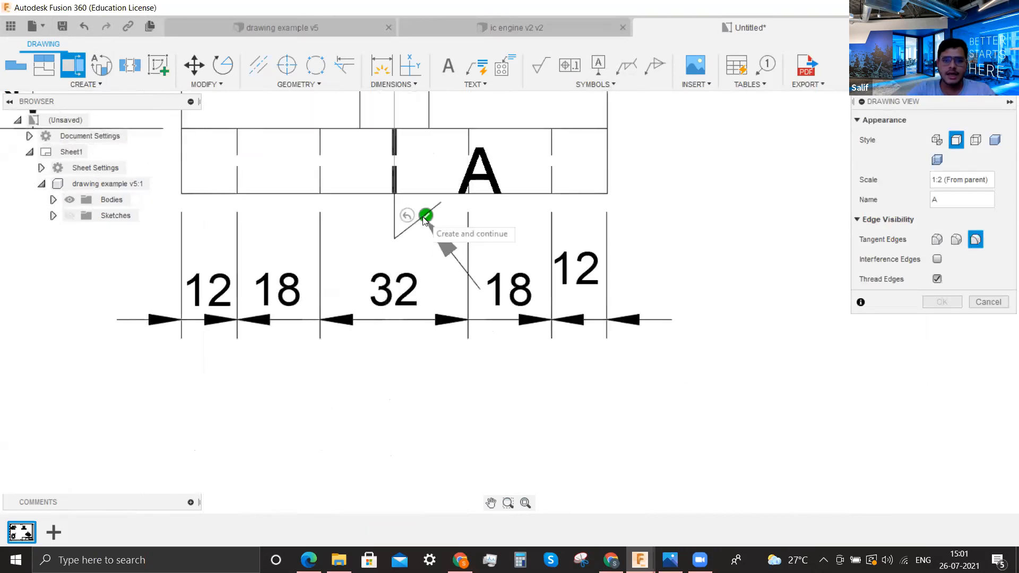
scroll(345, 390, down, 5)
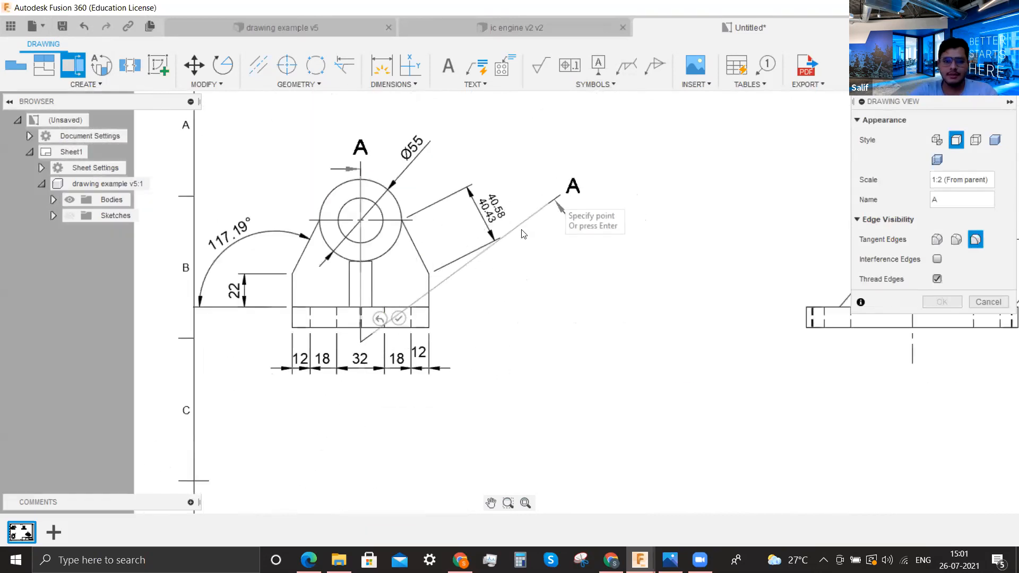
click(400, 319)
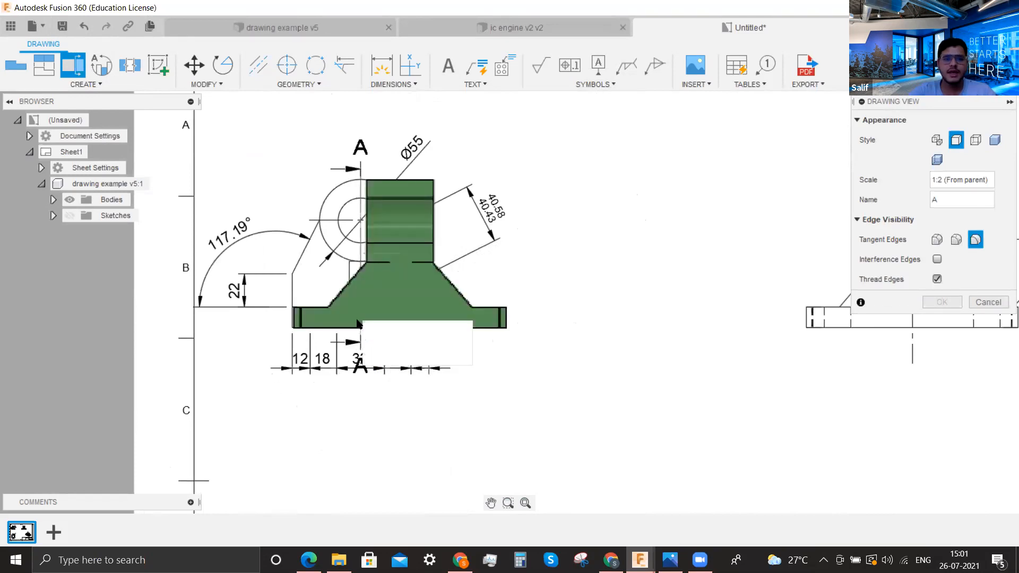
Place section view A with full depth between the front and side views, cutting Body1 at 1:2 scale
scroll(353, 306, up, 1)
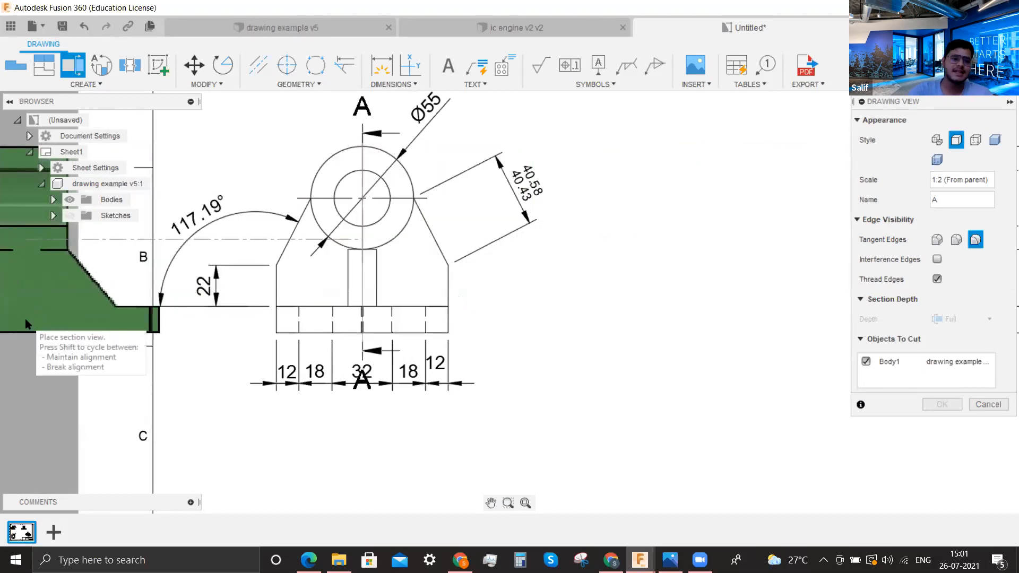
scroll(101, 331, down, 4)
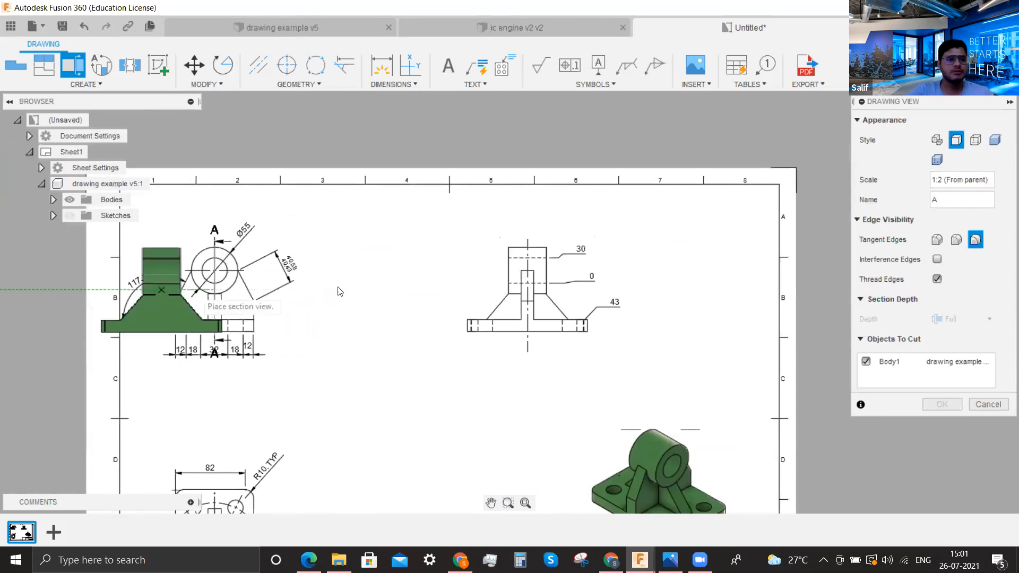
click(380, 273)
scroll(185, 268, up, 3)
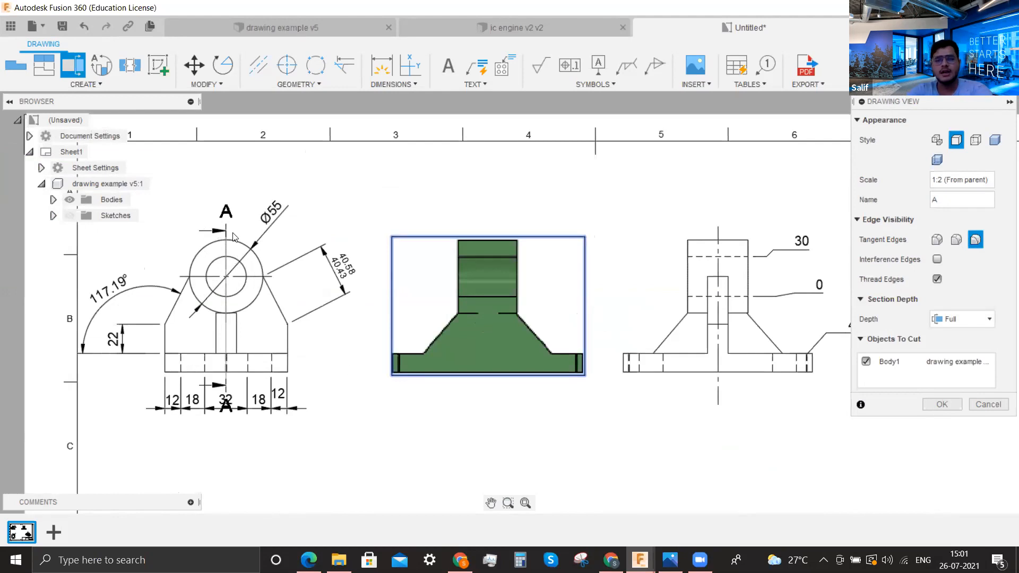
key(Return)
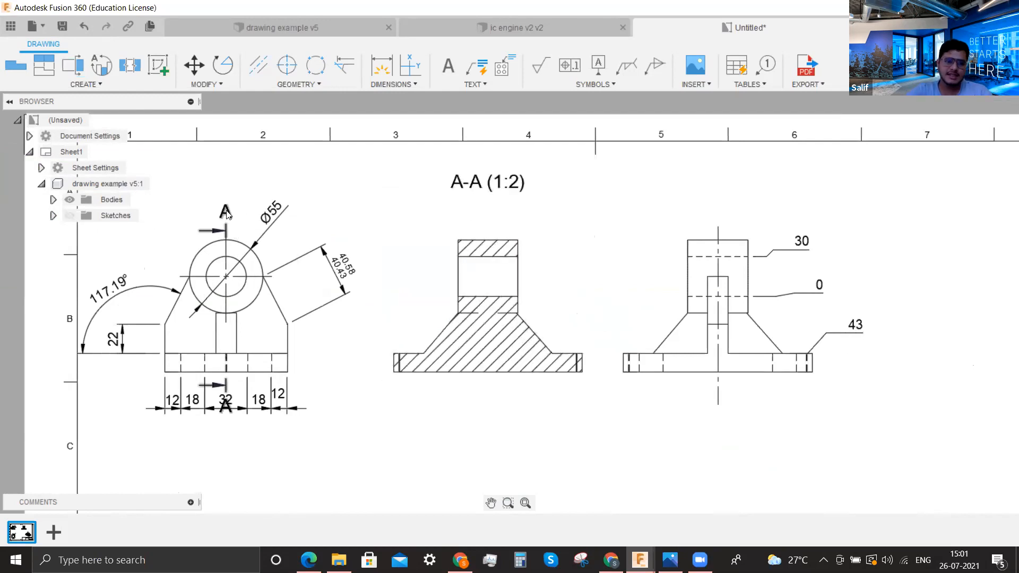
Move the lower section label A below the chain dimensions and bring the A-A (1:2) title closer to the section view
click(228, 397)
click(226, 383)
click(229, 407)
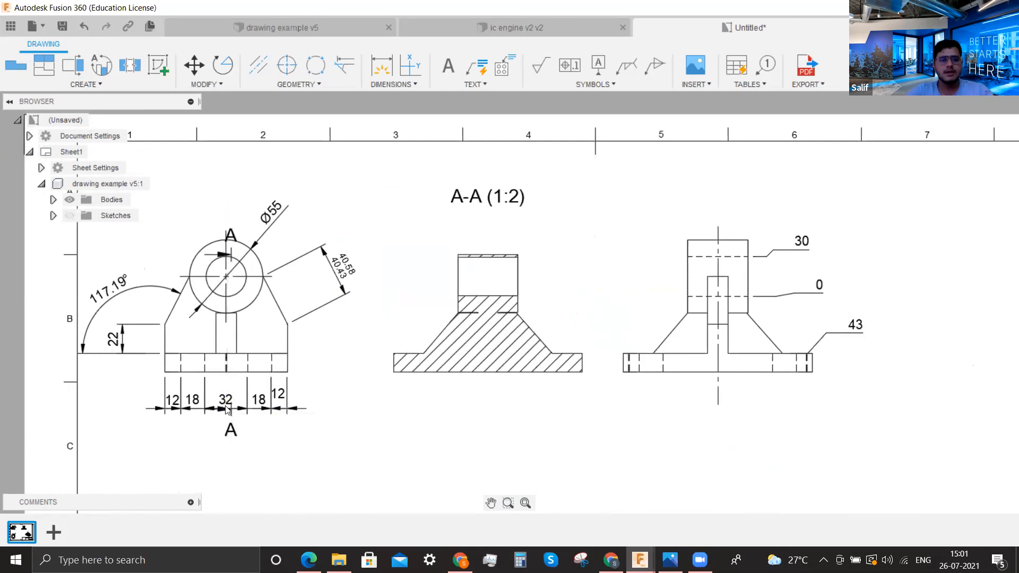
drag(227, 408, 227, 451)
click(479, 188)
drag(492, 193, 506, 218)
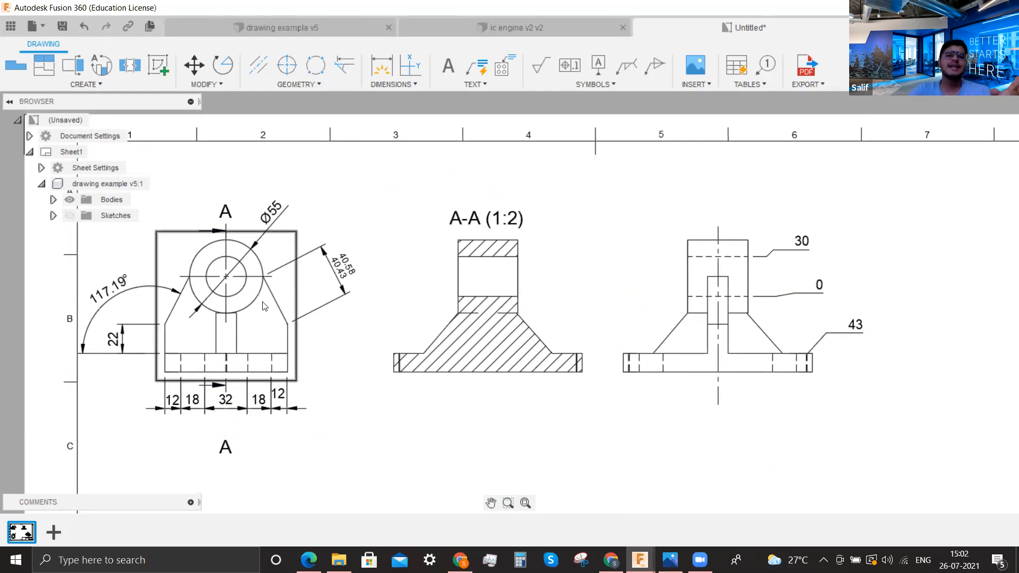
Review the section view's settings, and inspect the sheet layout and the top view's center mark pattern
click(486, 289)
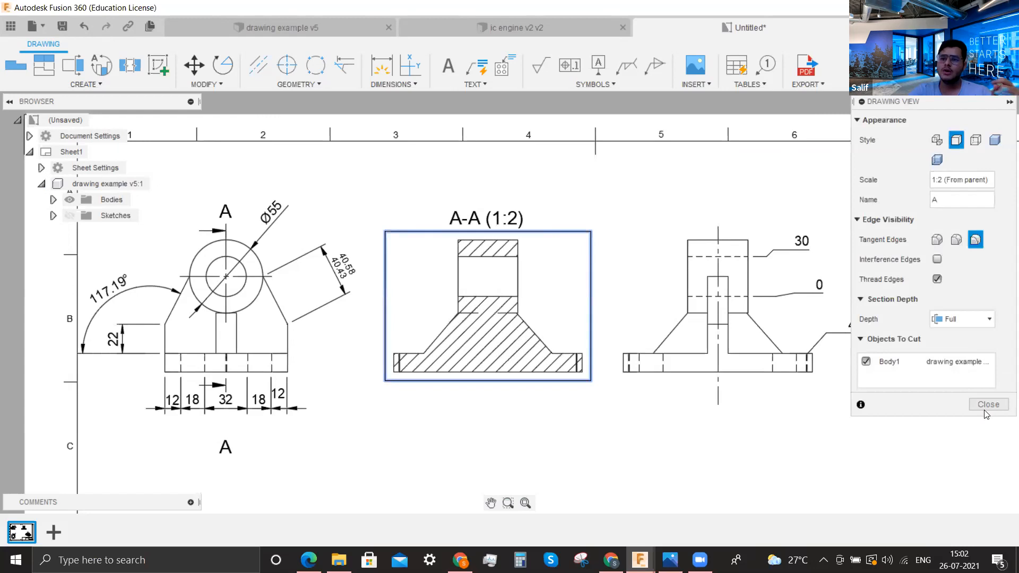
click(986, 406)
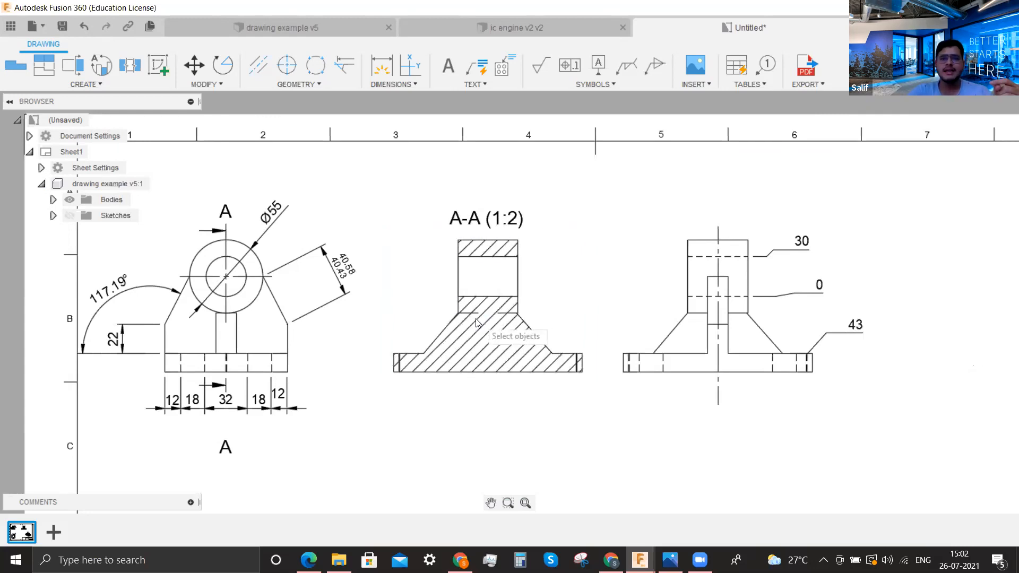
scroll(323, 234, down, 3)
scroll(317, 321, up, 4)
scroll(323, 316, down, 4)
scroll(265, 195, down, 1)
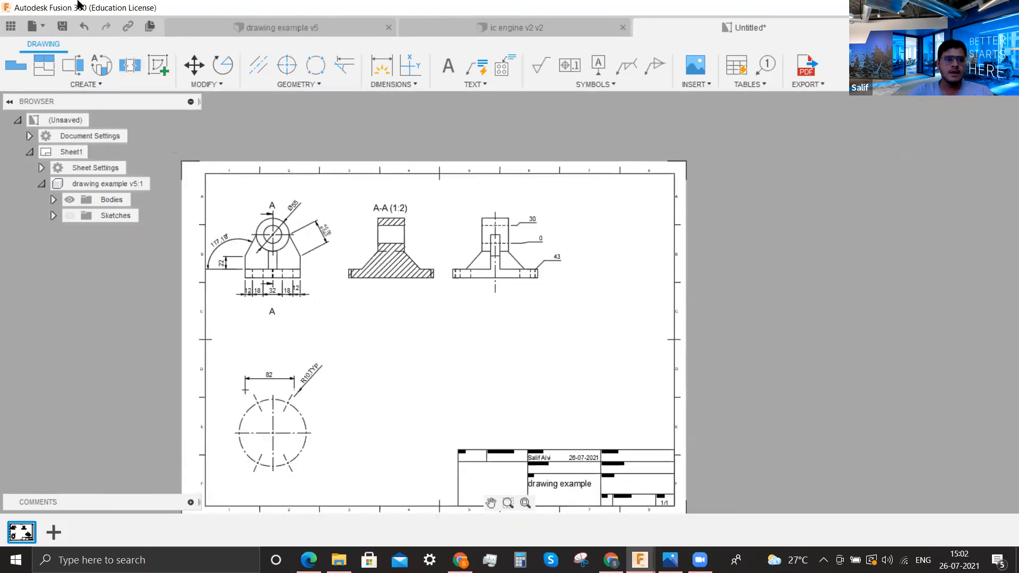
scroll(301, 436, up, 2)
scroll(300, 436, up, 2)
scroll(332, 345, down, 4)
scroll(289, 386, up, 2)
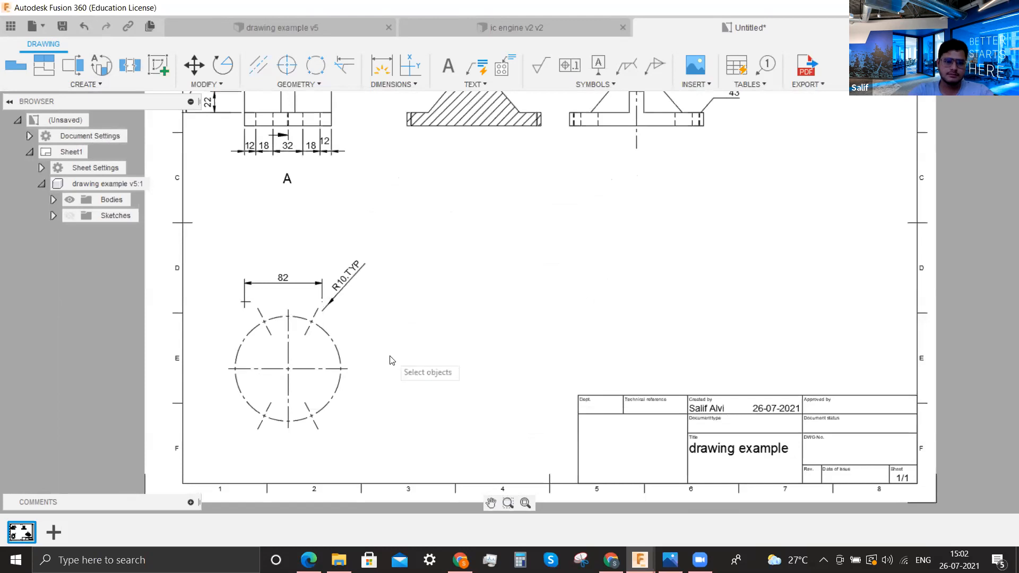
scroll(436, 375, up, 2)
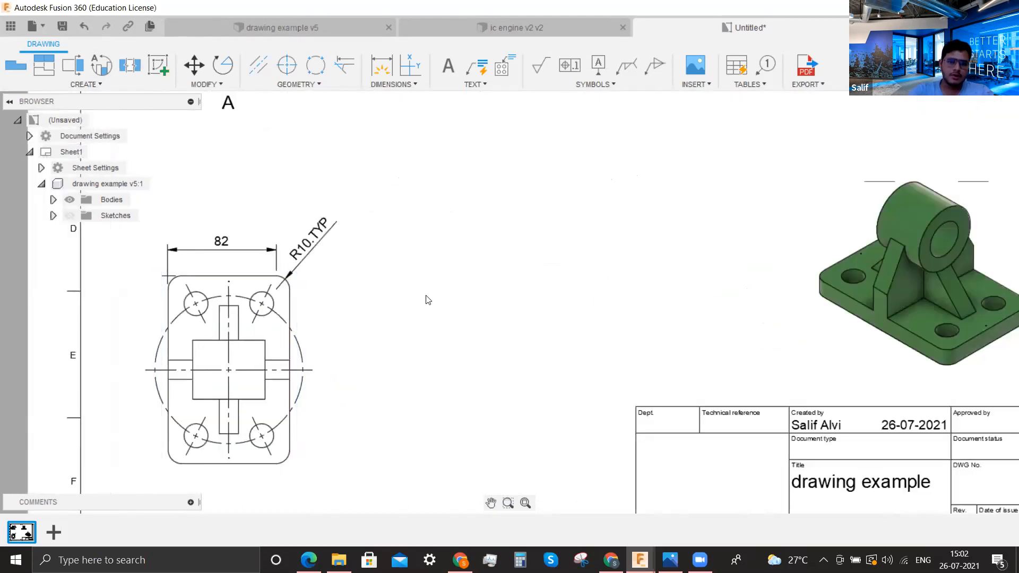
scroll(372, 371, down, 1)
scroll(336, 434, up, 6)
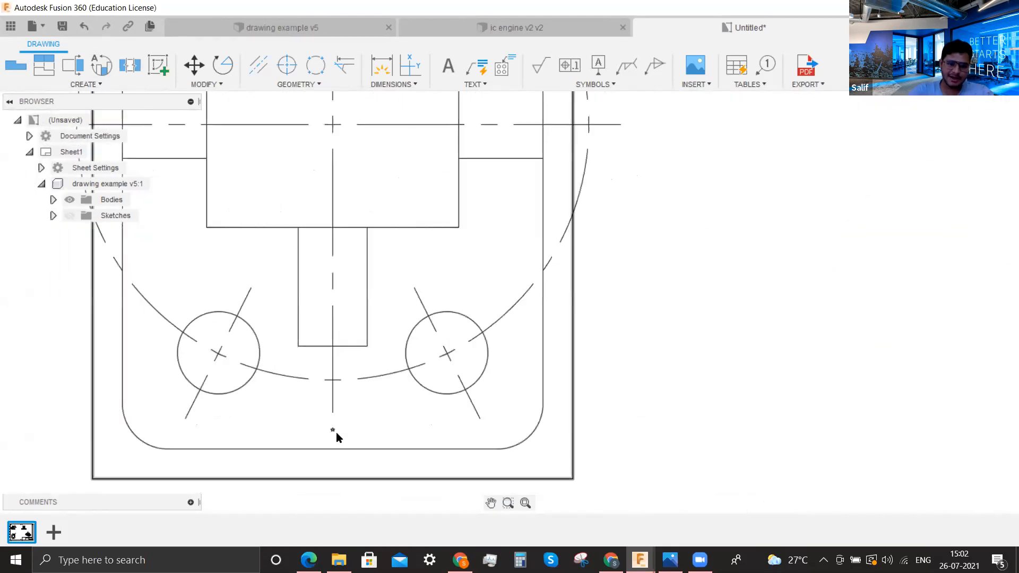
scroll(332, 432, down, 3)
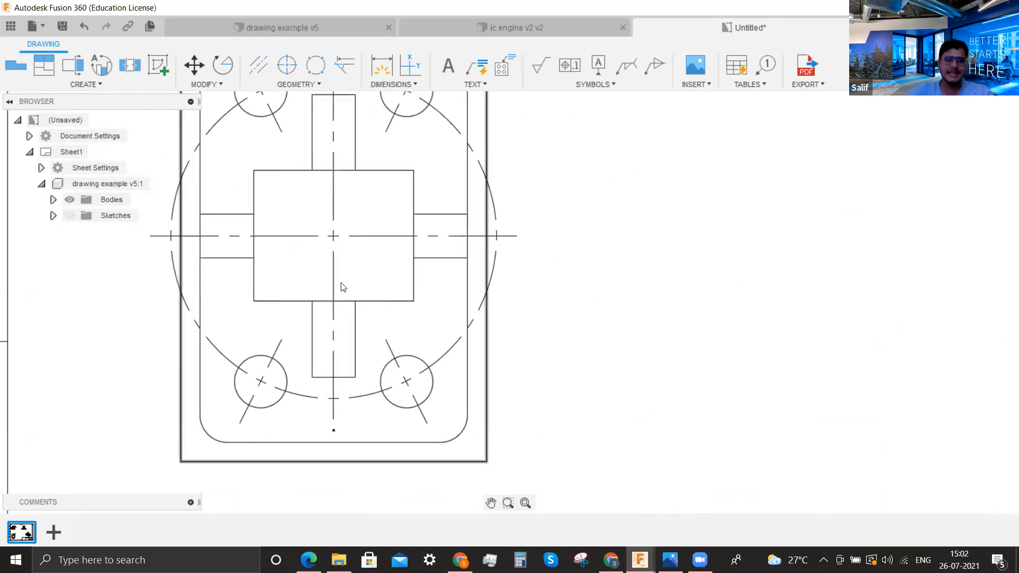
Create detail view B of the top view's upper-left corner with a circular boundary and place it to the right of the parent view
click(104, 68)
scroll(338, 388, down, 3)
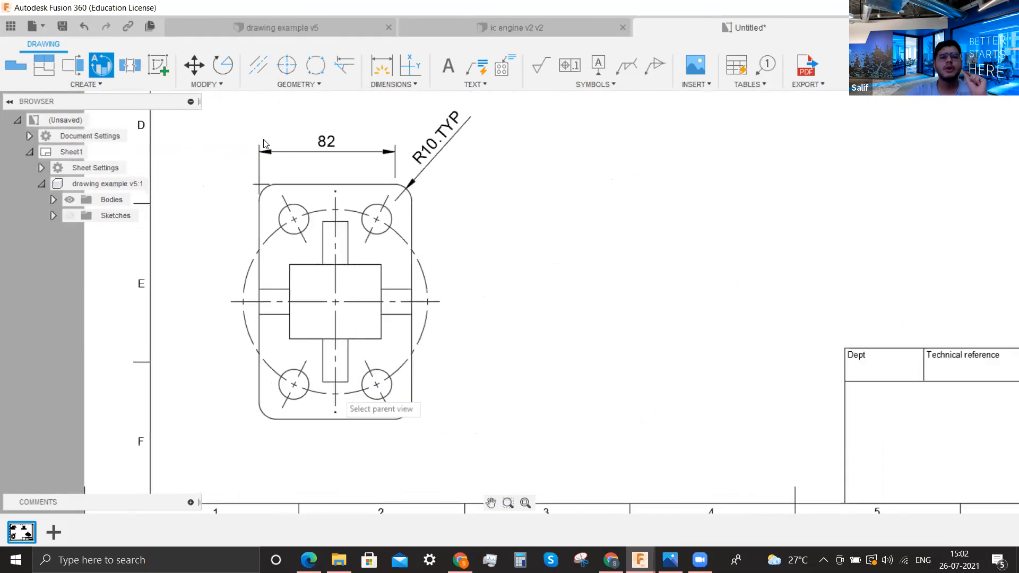
click(293, 200)
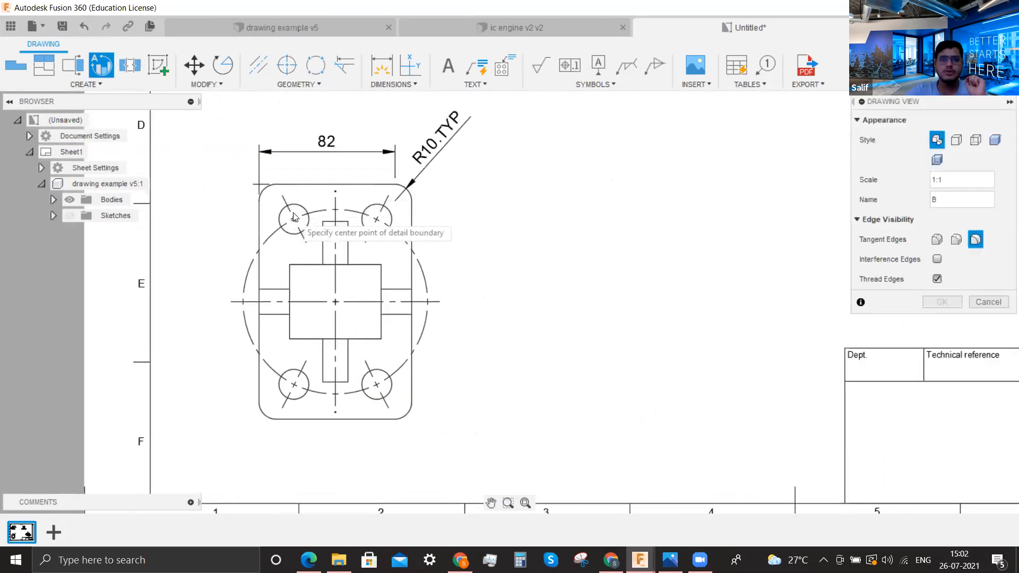
click(280, 196)
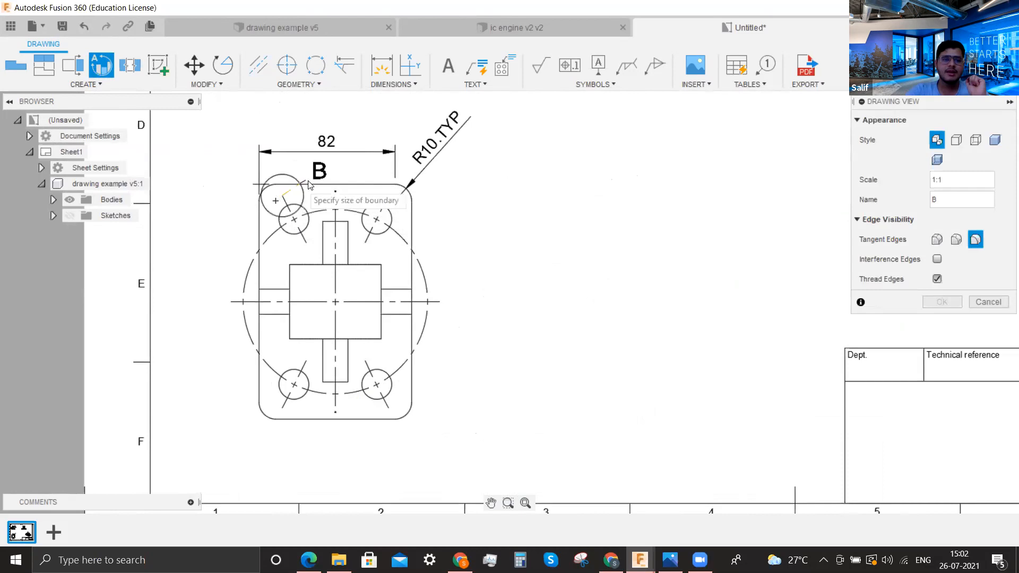
click(306, 183)
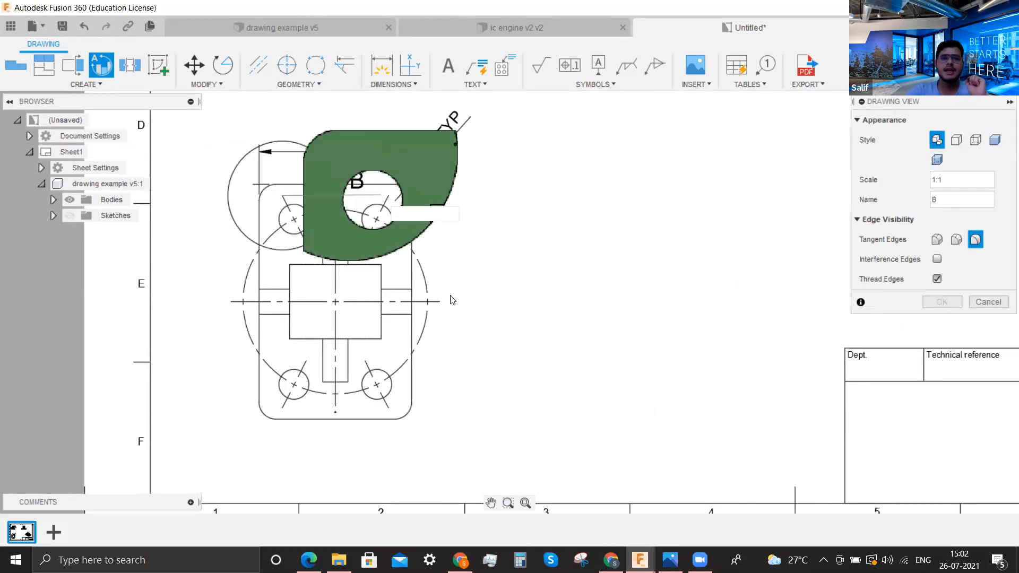
scroll(393, 303, down, 2)
click(510, 215)
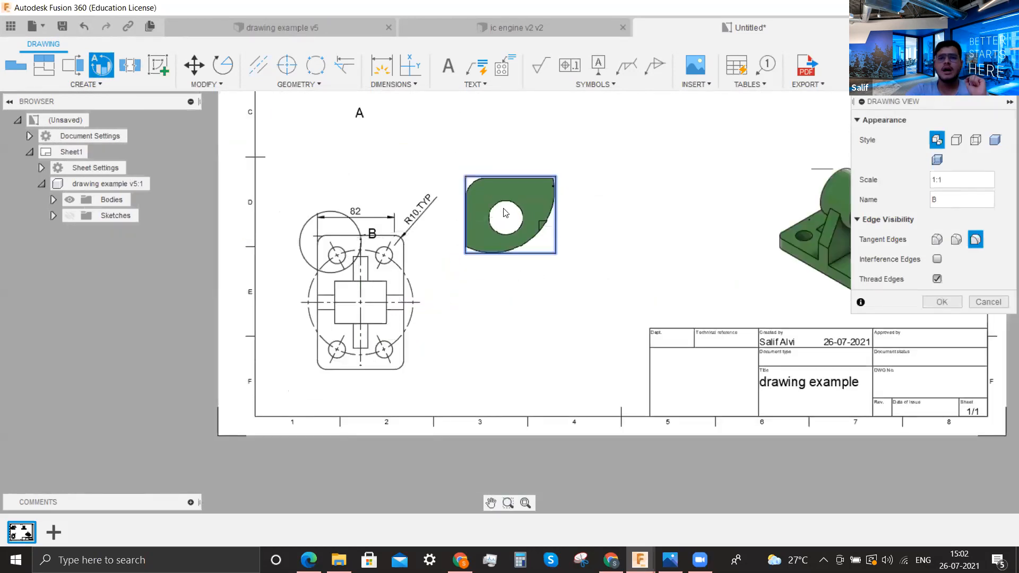
Set detail view B's scale to 2:1 and shift the finished view farther from the top view
scroll(509, 233, up, 3)
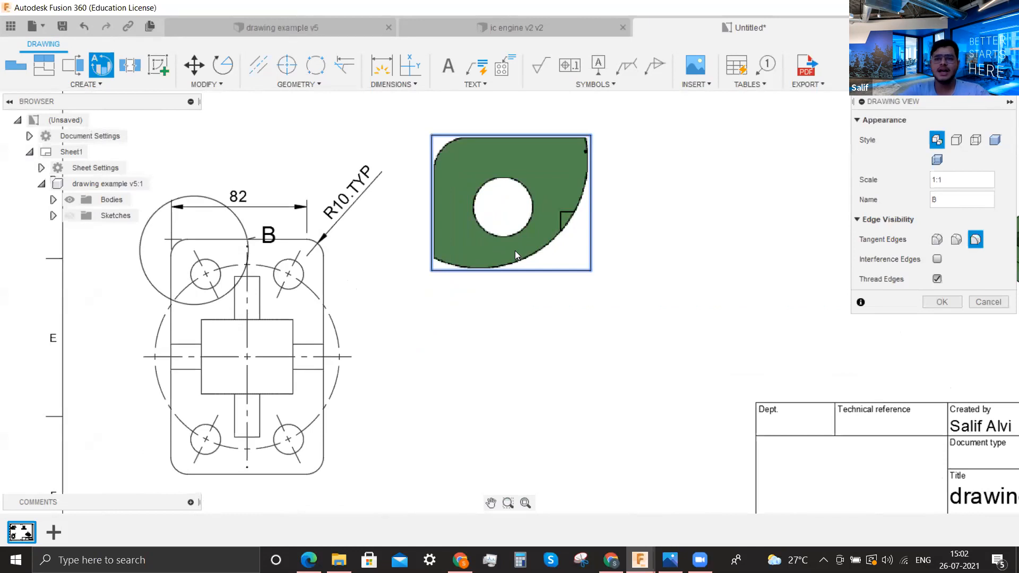
click(945, 178)
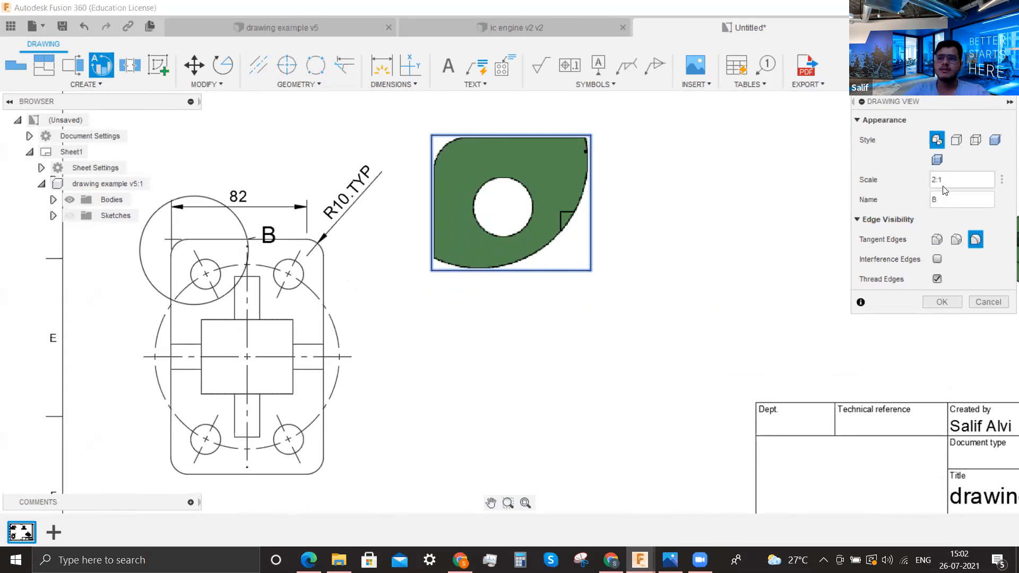
scroll(591, 345, down, 3)
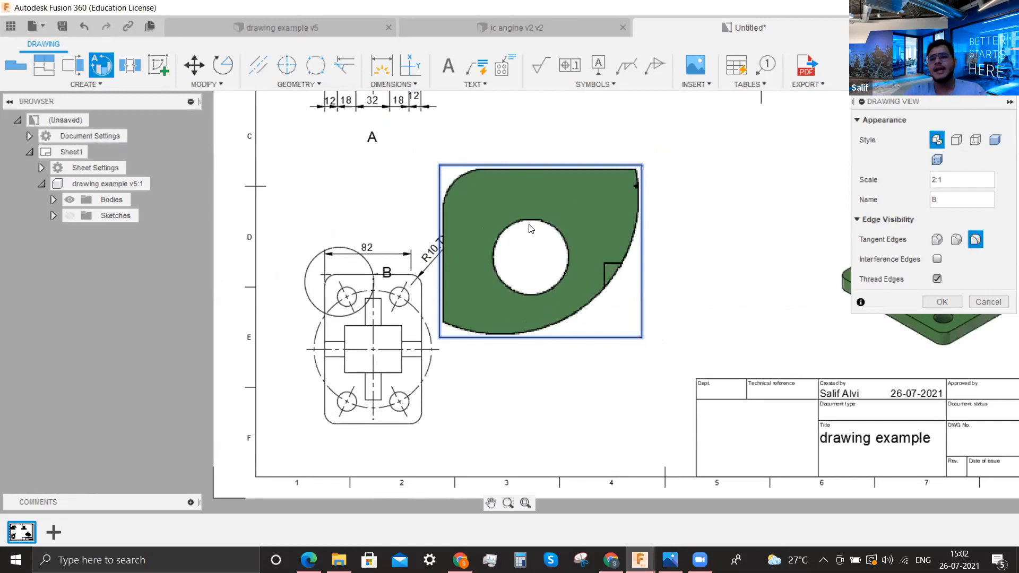
click(941, 302)
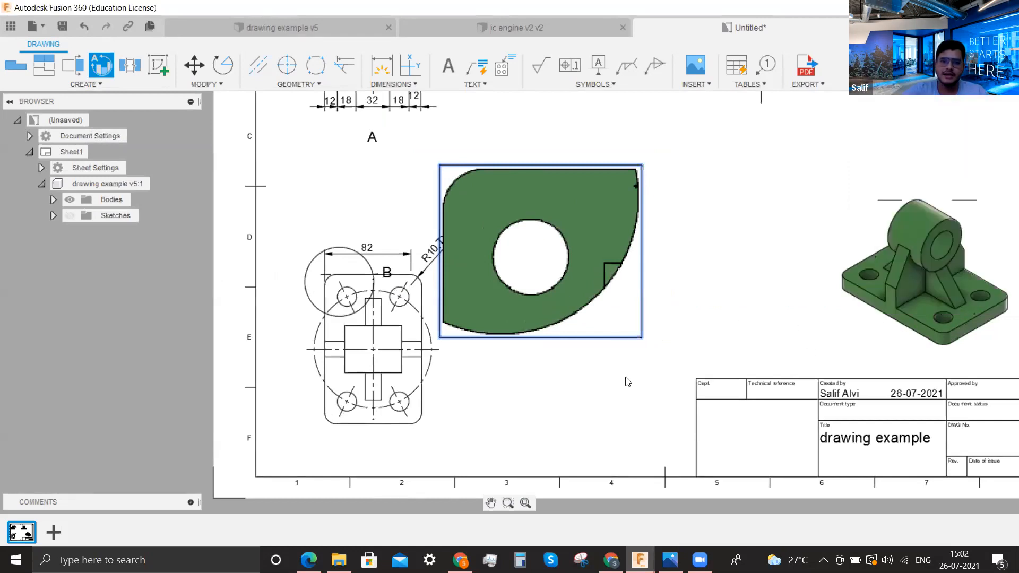
click(525, 257)
click(540, 251)
click(569, 243)
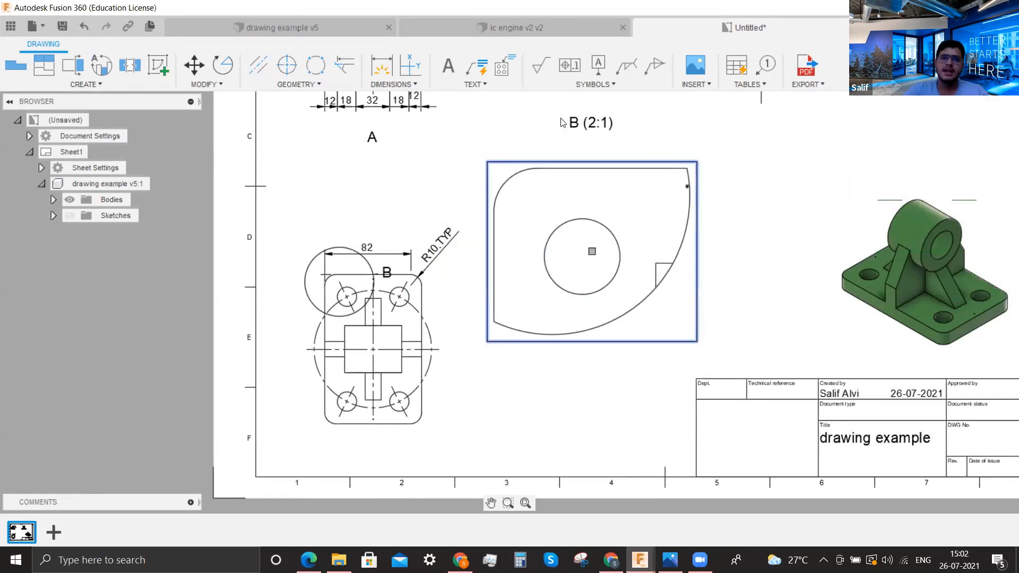
Move detail boundary B off the top view and back over its upper-left corner
scroll(369, 261, up, 1)
drag(385, 261, 340, 196)
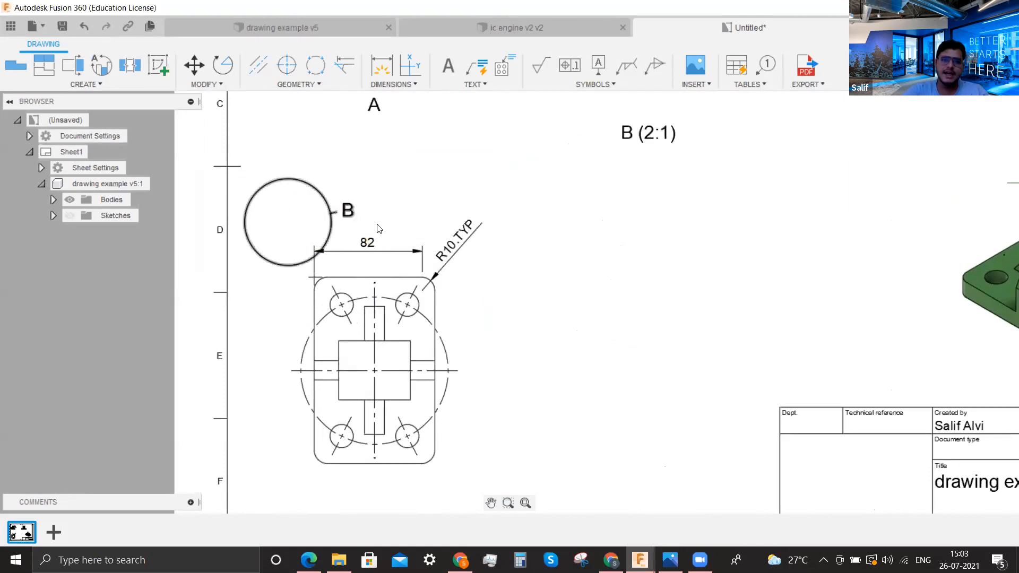
click(330, 214)
drag(335, 214, 385, 284)
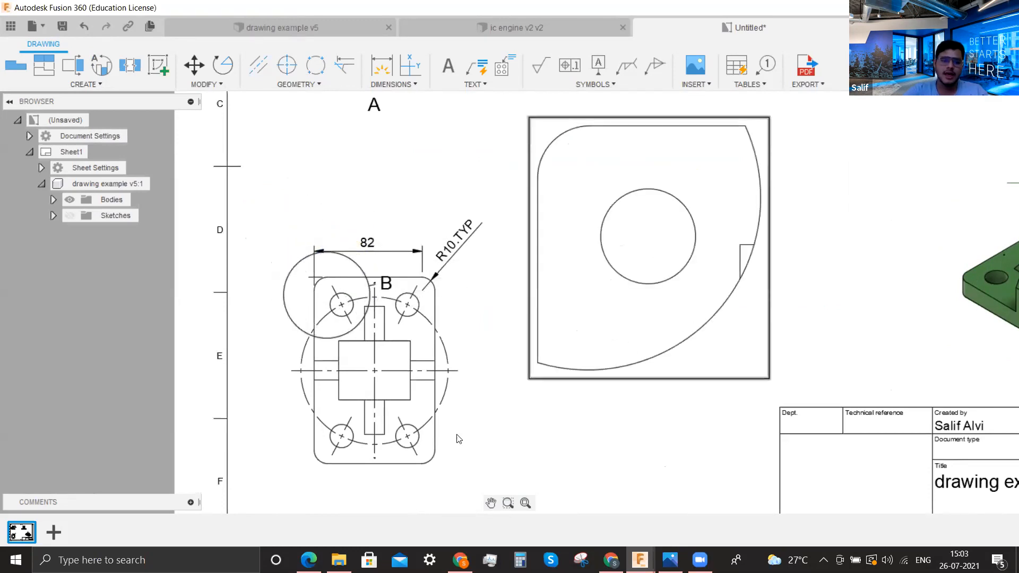
Undo the move of the top view, and delete the corner detail boundary B together with its view
drag(365, 273, 416, 404)
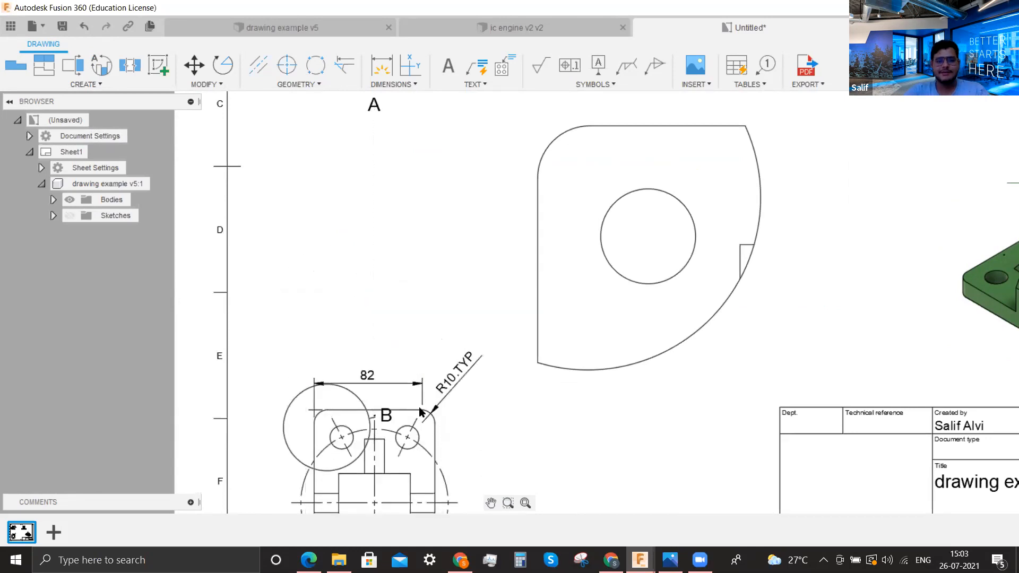
key(ctrl+z)
click(291, 270)
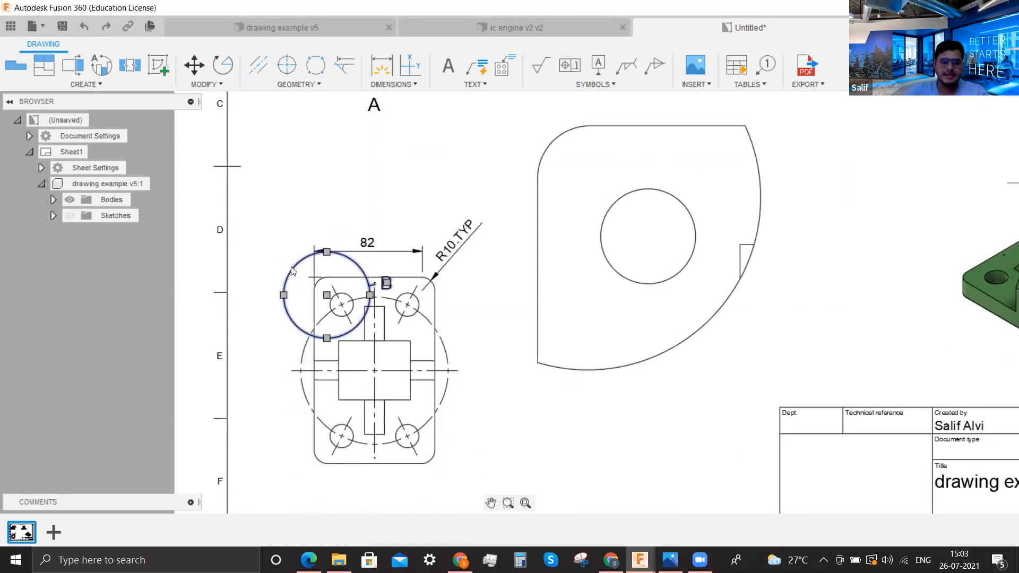
key(Delete)
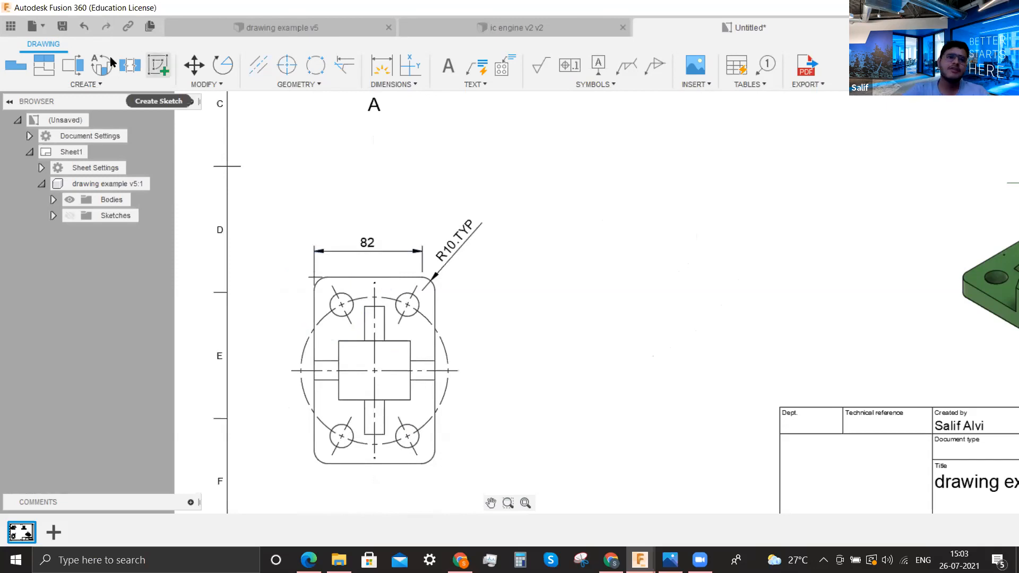
Start detail view B from the top view with a small circular boundary around the tiny star near the base's lower edge
click(101, 65)
scroll(425, 509, down, 2)
scroll(390, 448, up, 5)
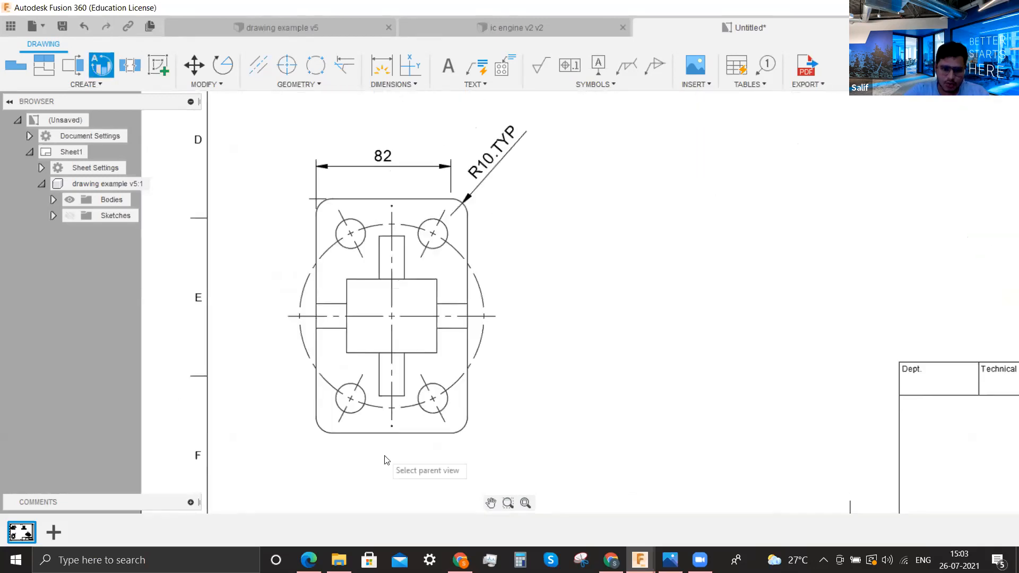
click(394, 409)
click(395, 398)
scroll(402, 423, down, 3)
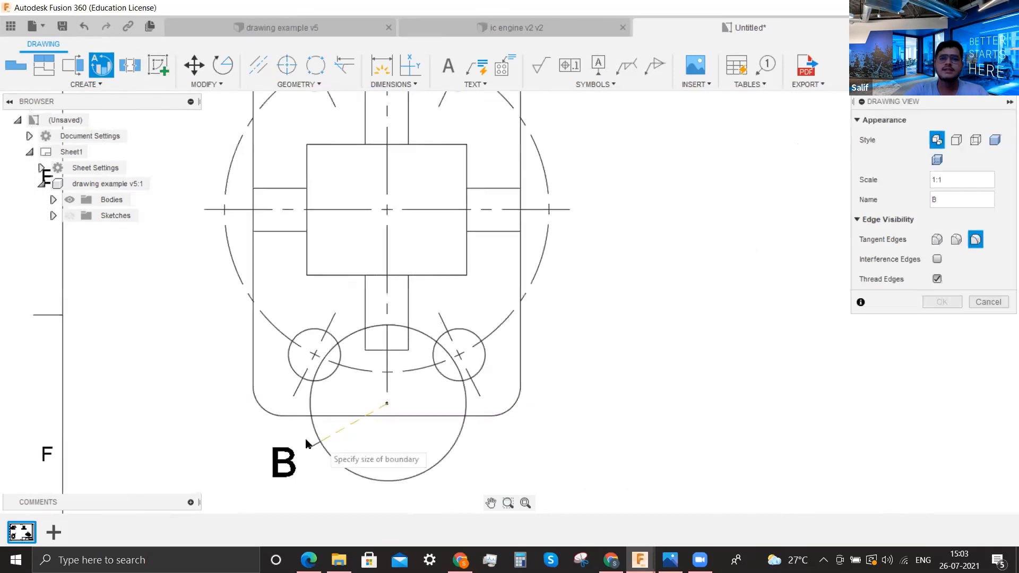
scroll(357, 424, up, 2)
click(369, 415)
Place the star's detail view to the right of the top view at 5:1 scale
scroll(369, 400, down, 3)
click(560, 261)
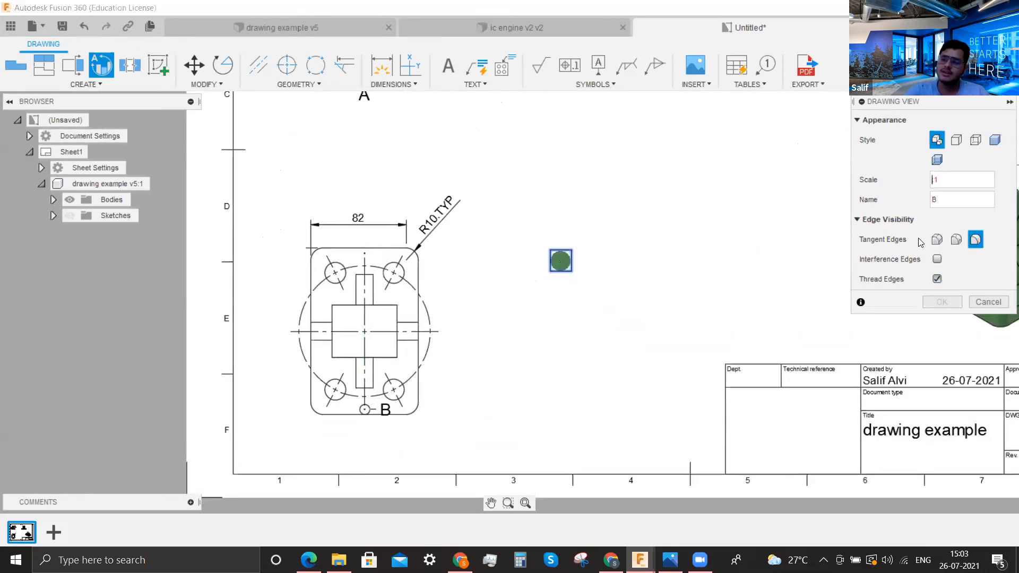
click(941, 301)
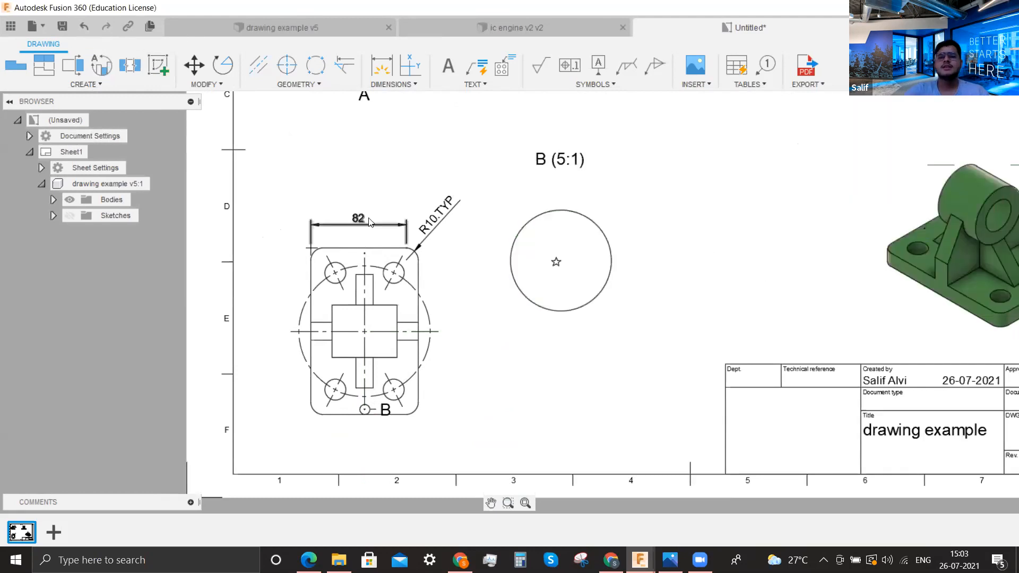
Add an aligned dimension between two points of the star in the detail view, and check the dimension's settings
scroll(485, 256, up, 4)
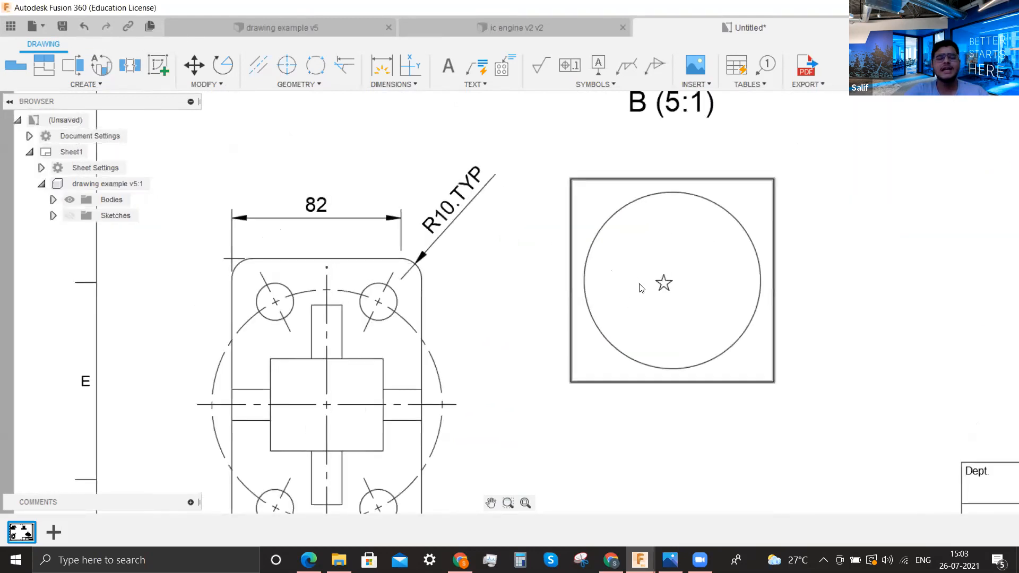
key(d)
click(659, 290)
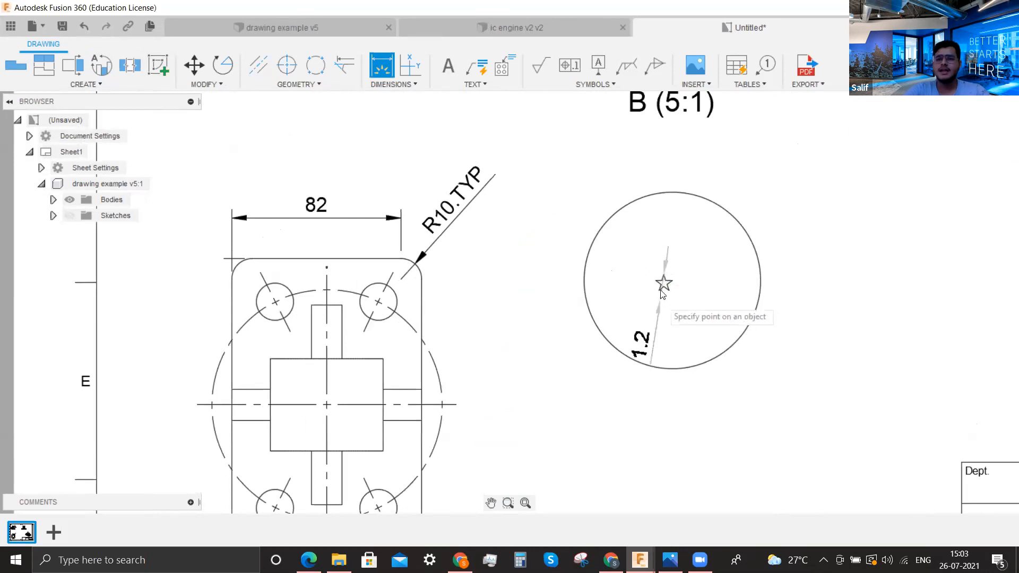
click(571, 236)
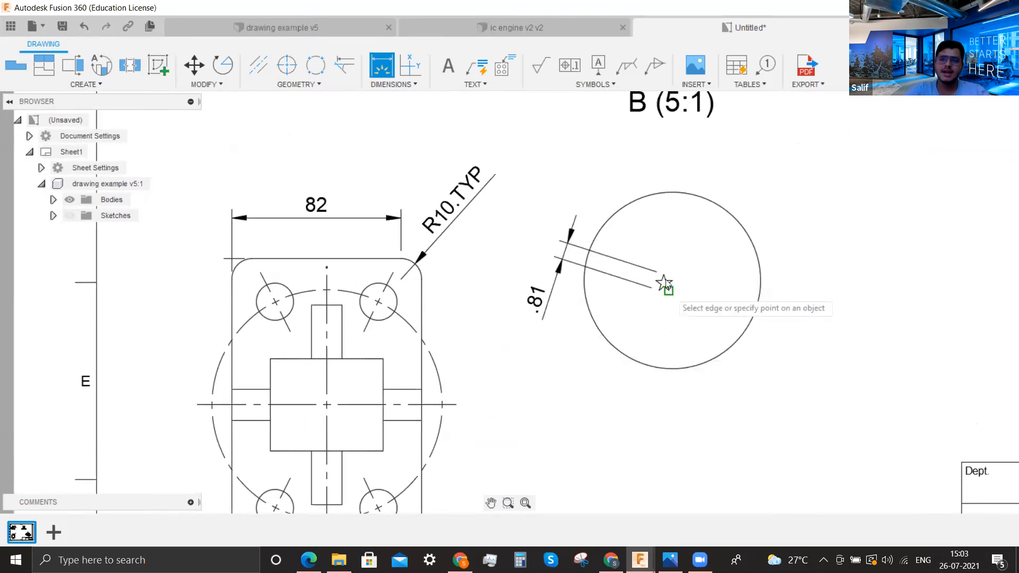
key(Escape)
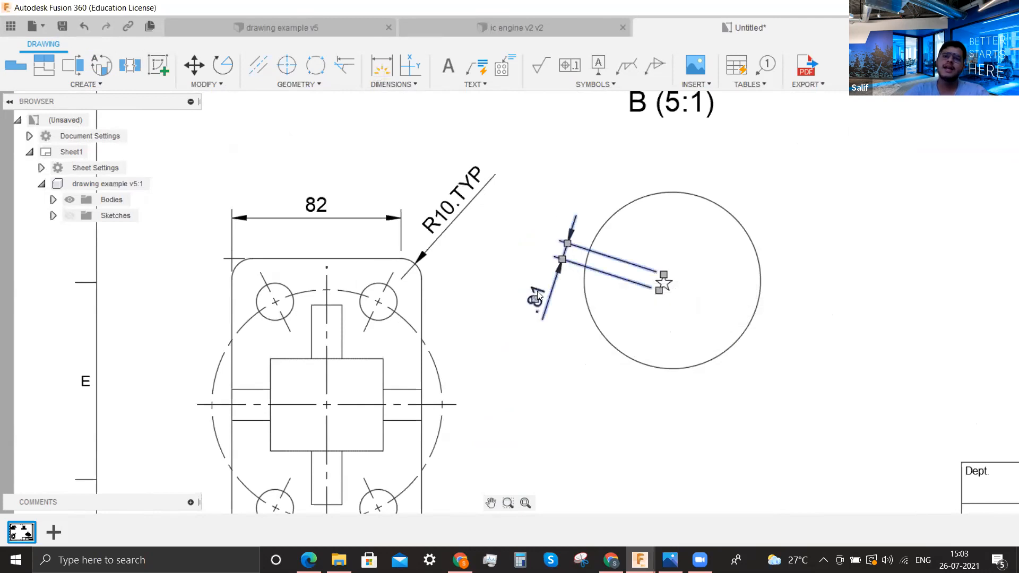
double_click(536, 299)
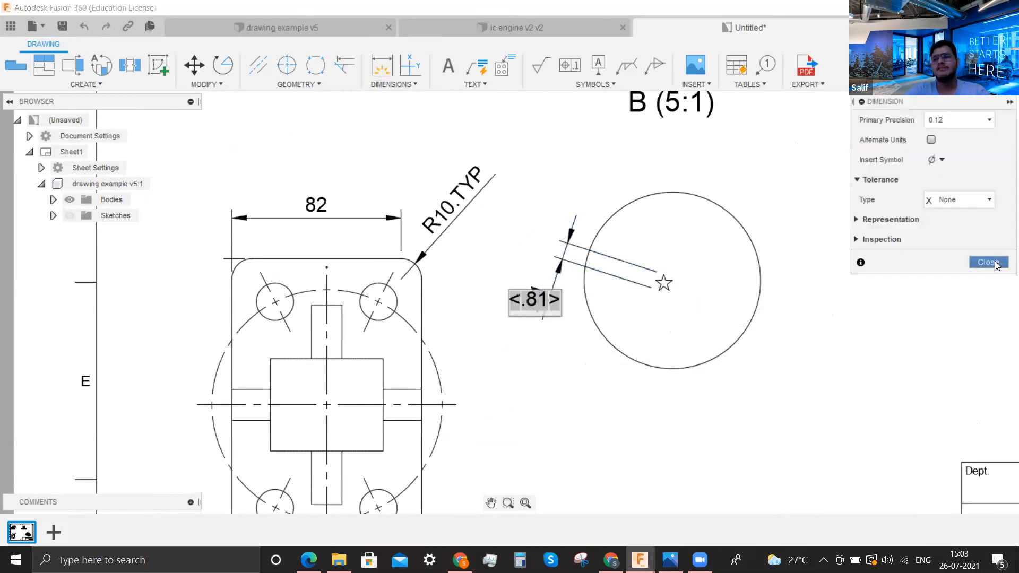
click(984, 262)
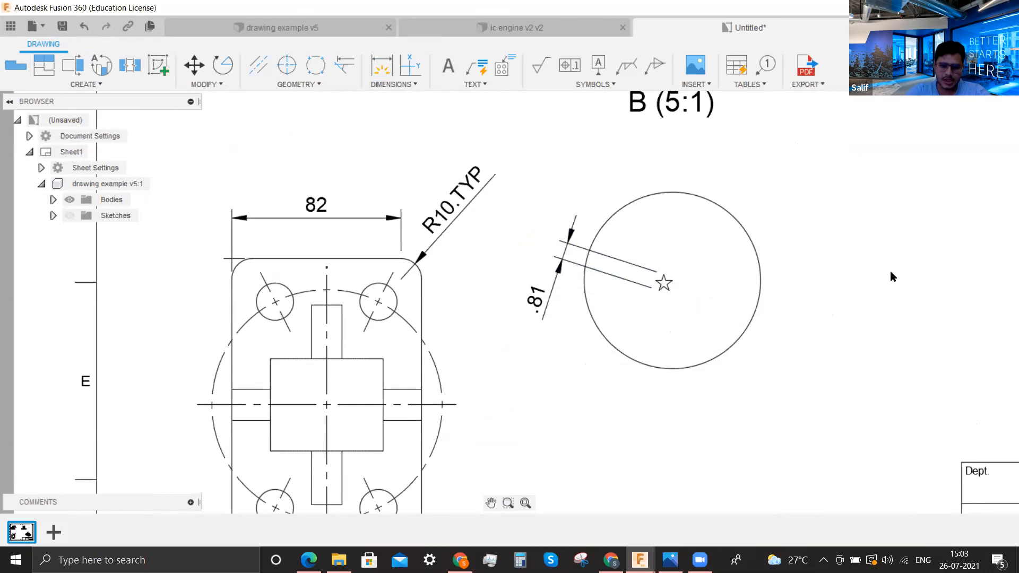
Rename detail view B as star and set its style to Shaded
scroll(575, 248, down, 3)
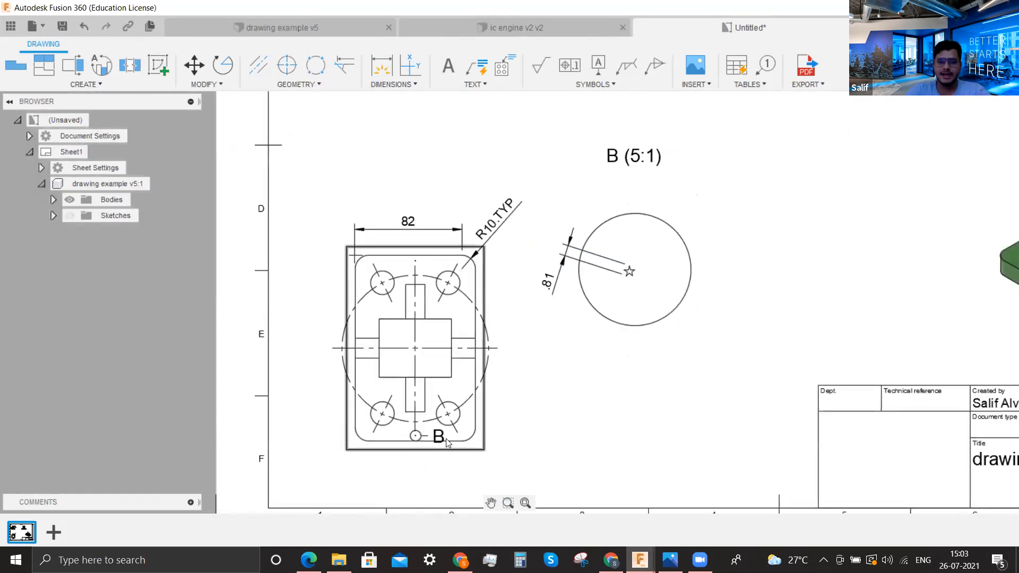
double_click(633, 276)
click(682, 230)
double_click(671, 233)
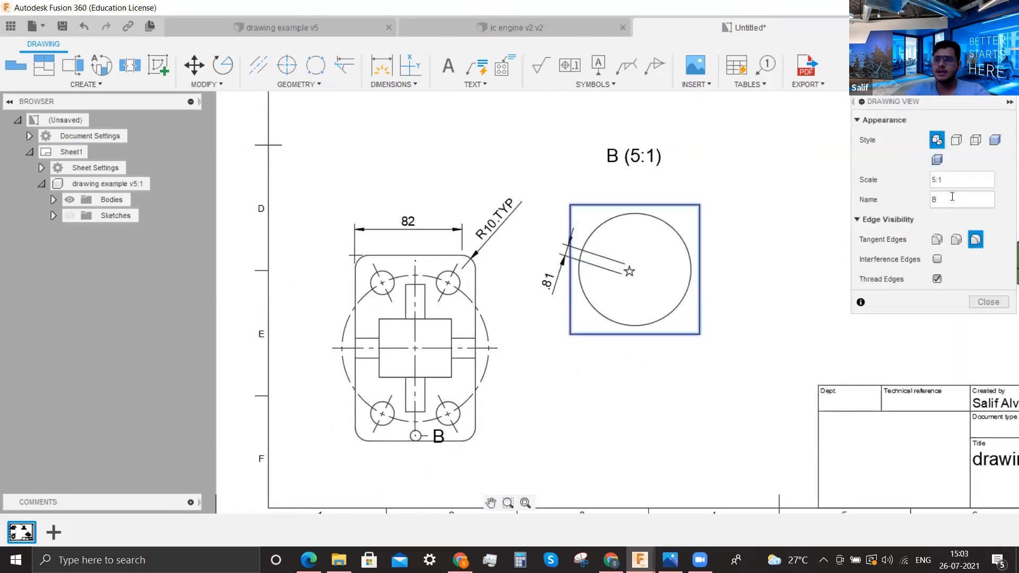
key(BackSpace)
text(star)
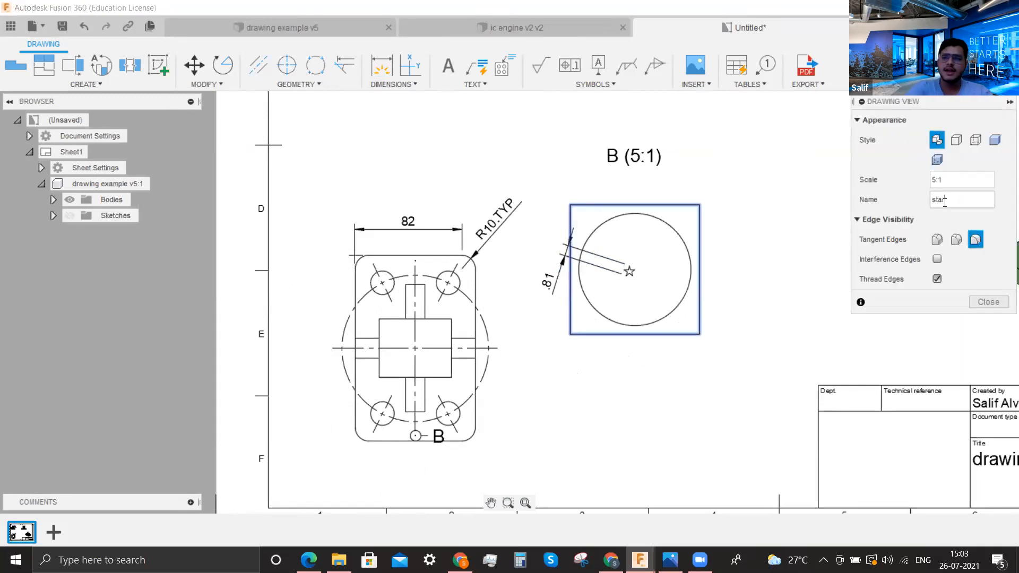
key(Return)
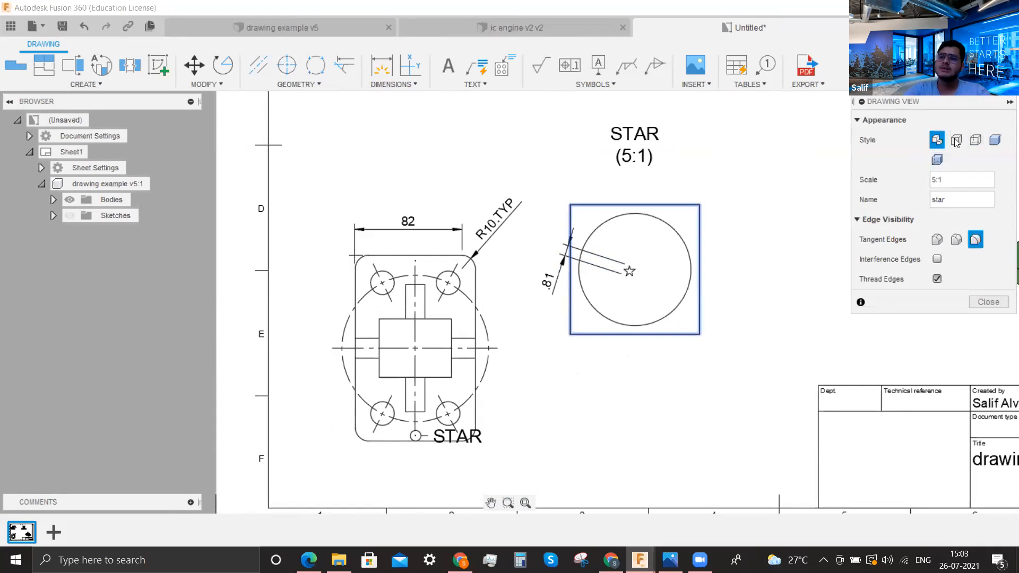
click(994, 140)
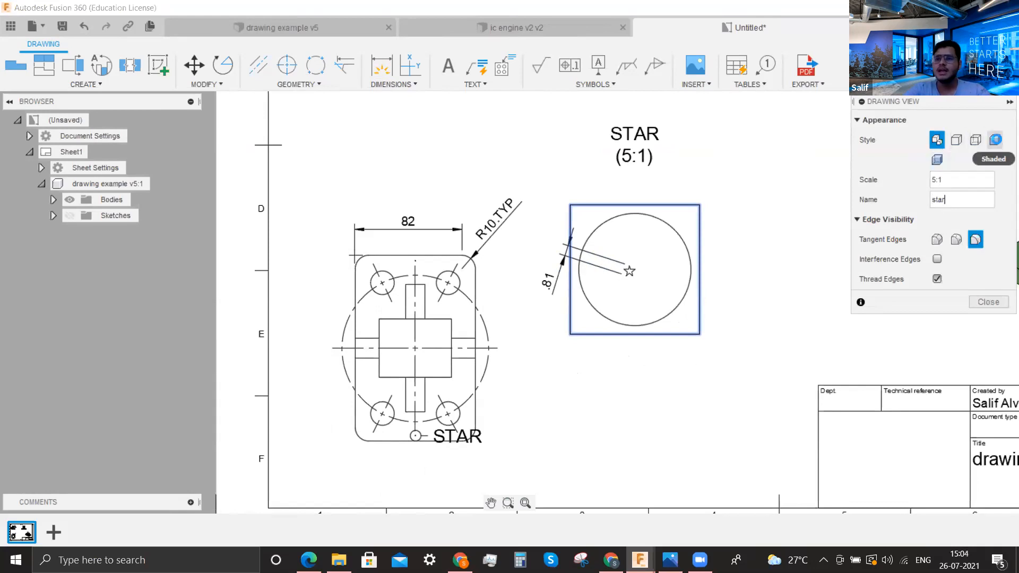
click(985, 302)
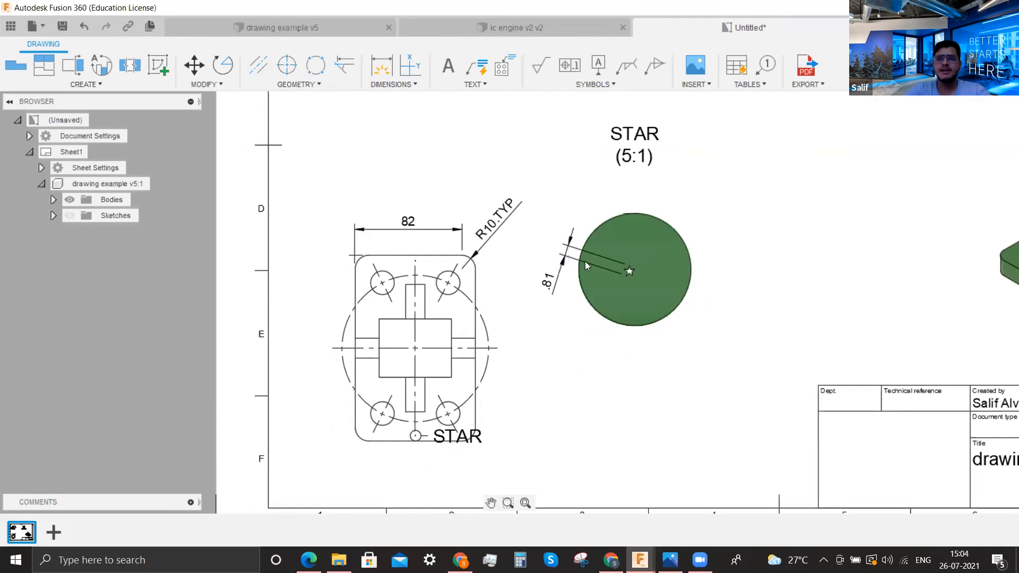
scroll(790, 265, down, 3)
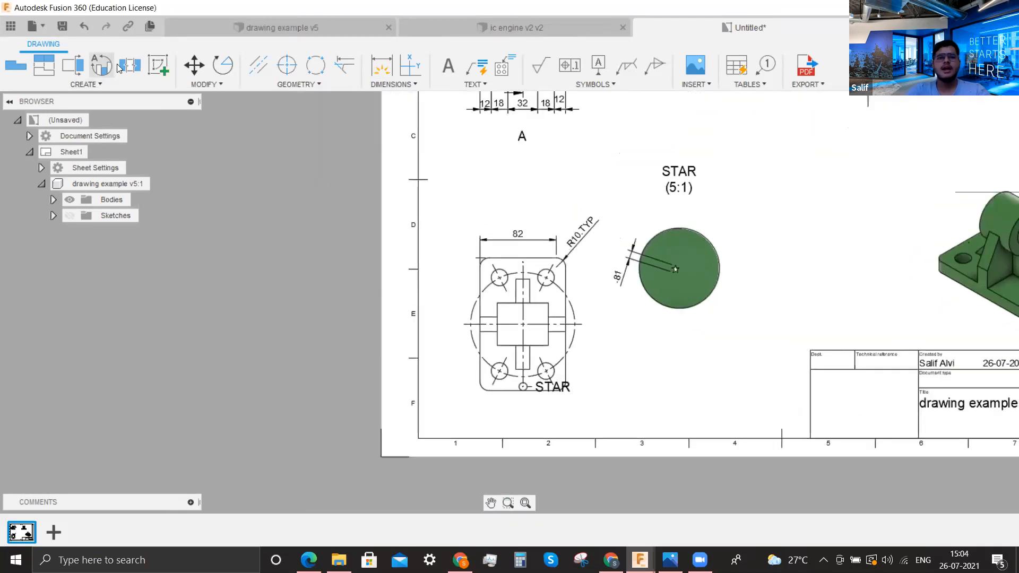
click(129, 64)
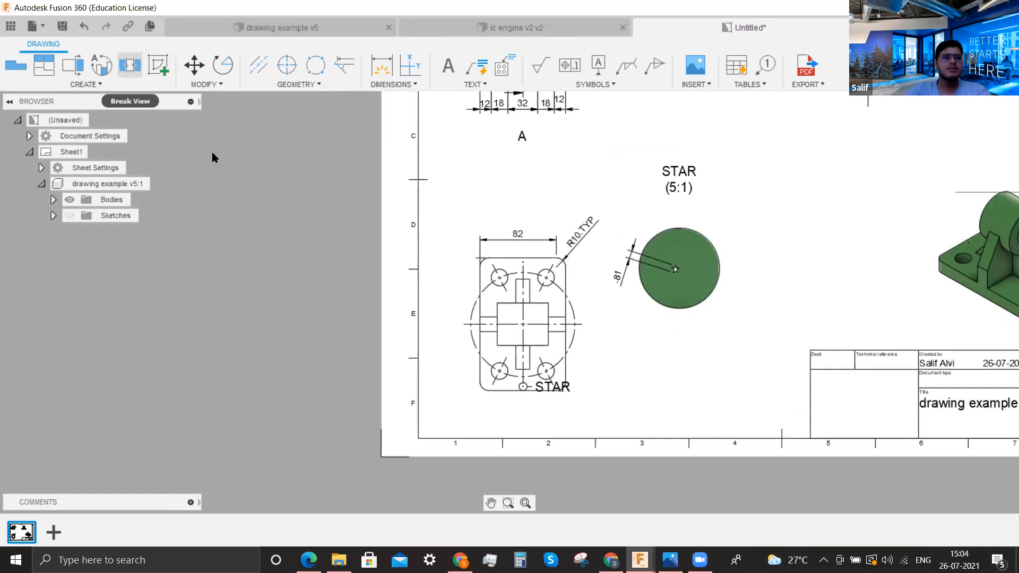
key(Escape)
scroll(516, 259, down, 3)
middle_drag(502, 278, 436, 360)
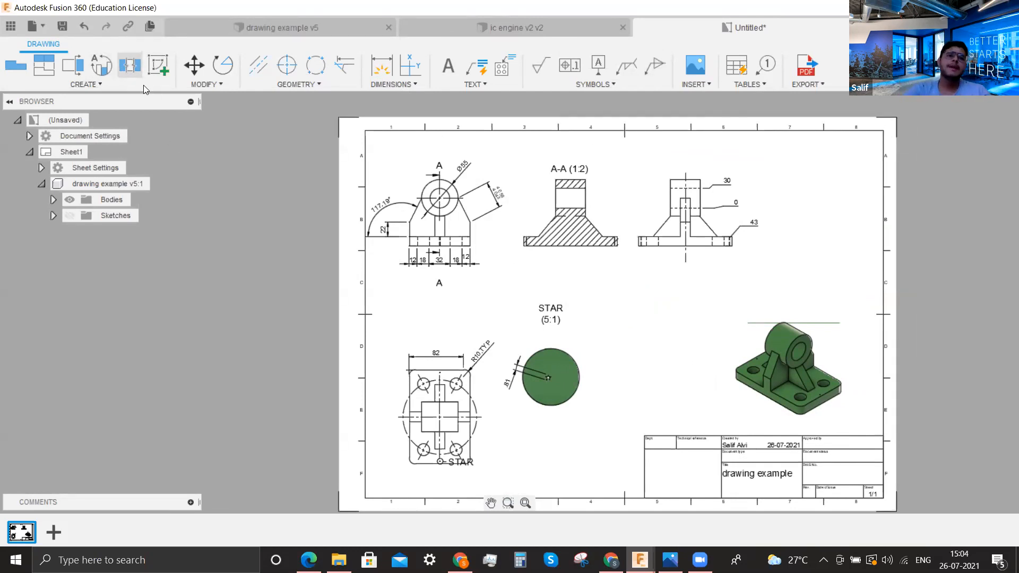
Add a horizontal break to the front view from just above the base plate to the slanted sides' lower ends, with a 6.00 gap
click(129, 65)
scroll(522, 187, up, 2)
click(464, 220)
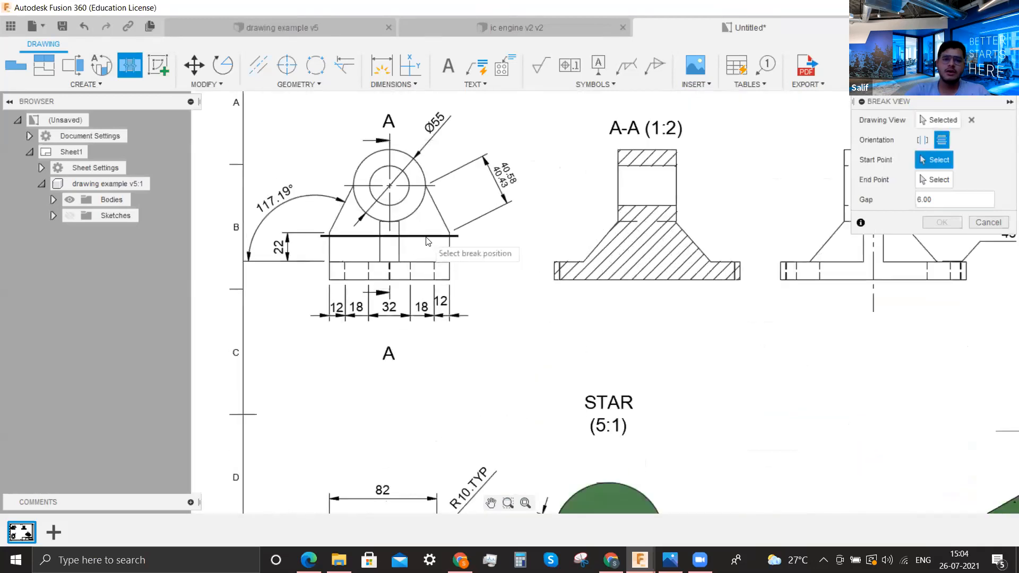
scroll(455, 258, up, 3)
click(450, 254)
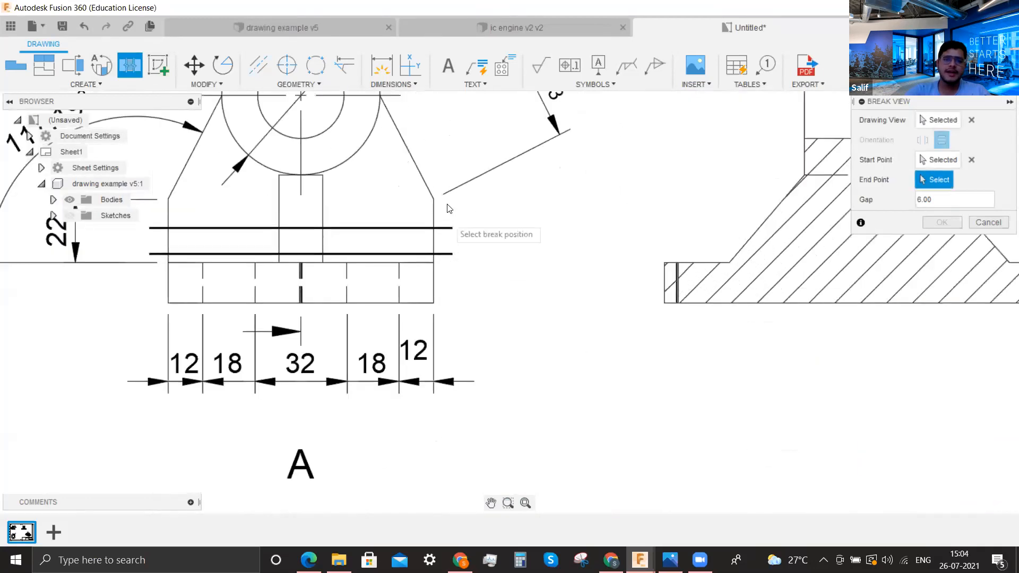
click(451, 203)
click(939, 224)
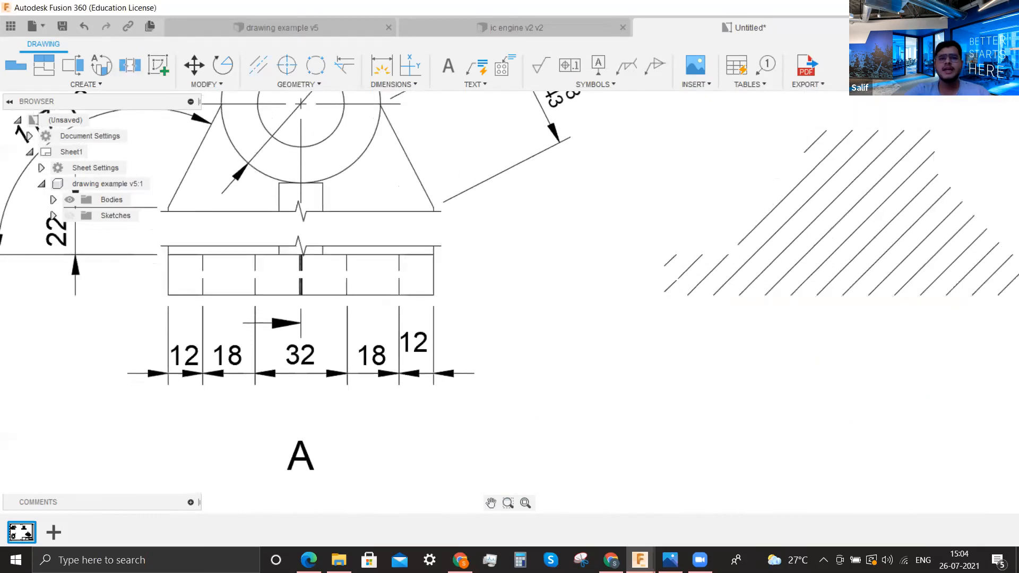
scroll(505, 315, down, 5)
scroll(506, 315, up, 4)
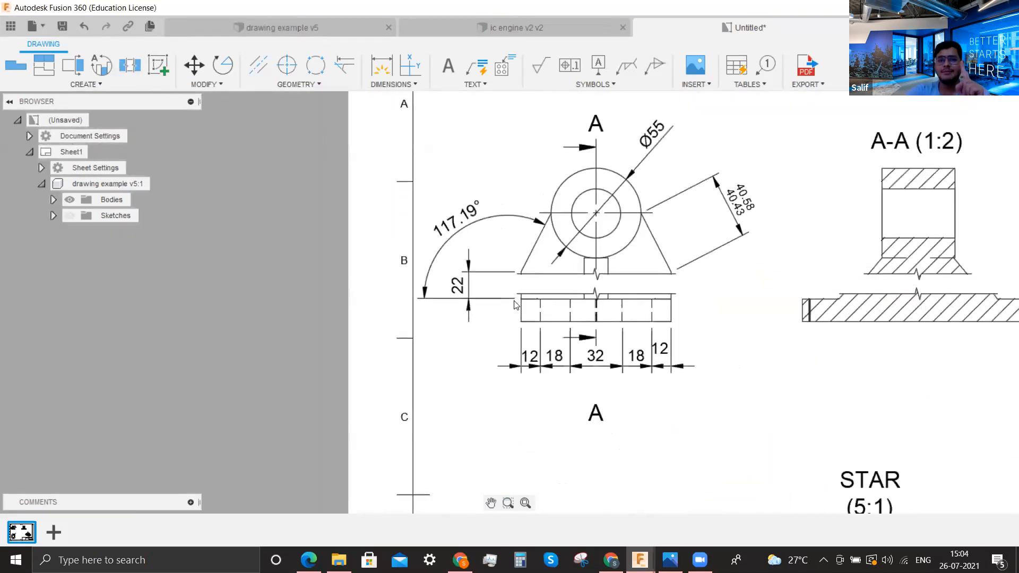
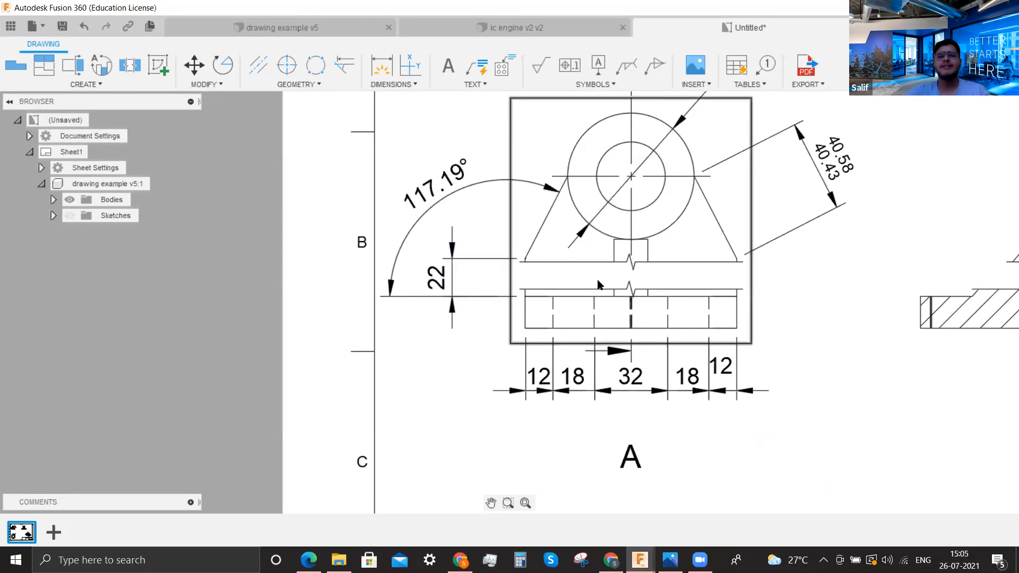
Try to rotate the 0 ordinate dimension of the side view about a base point inside that view
scroll(606, 262, down, 5)
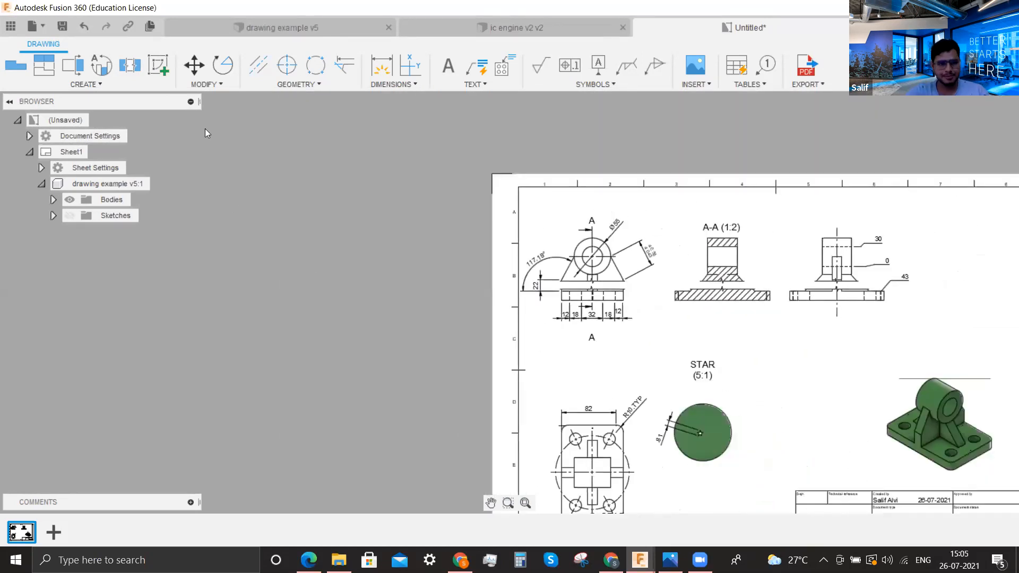
click(222, 65)
click(210, 83)
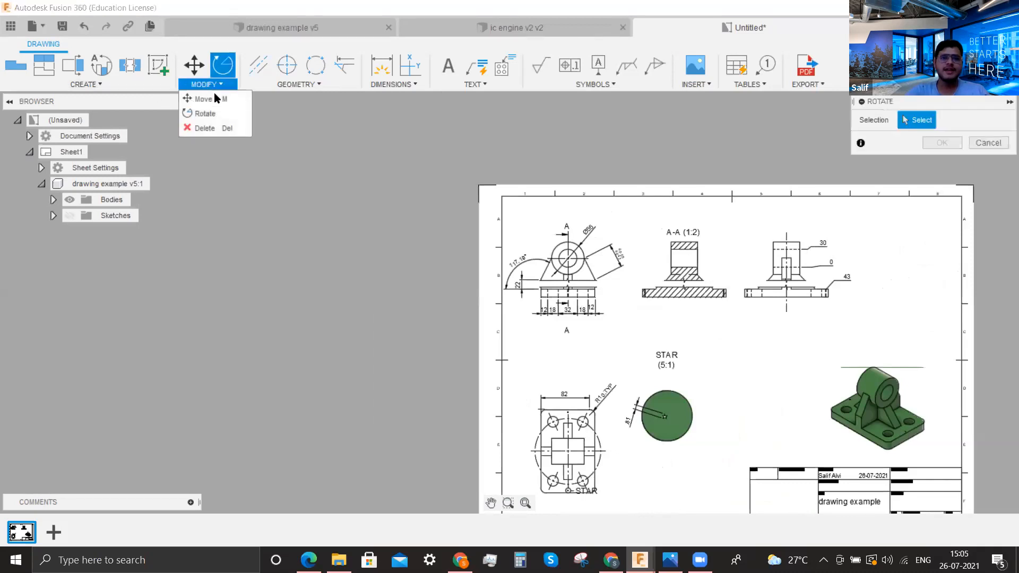
click(801, 265)
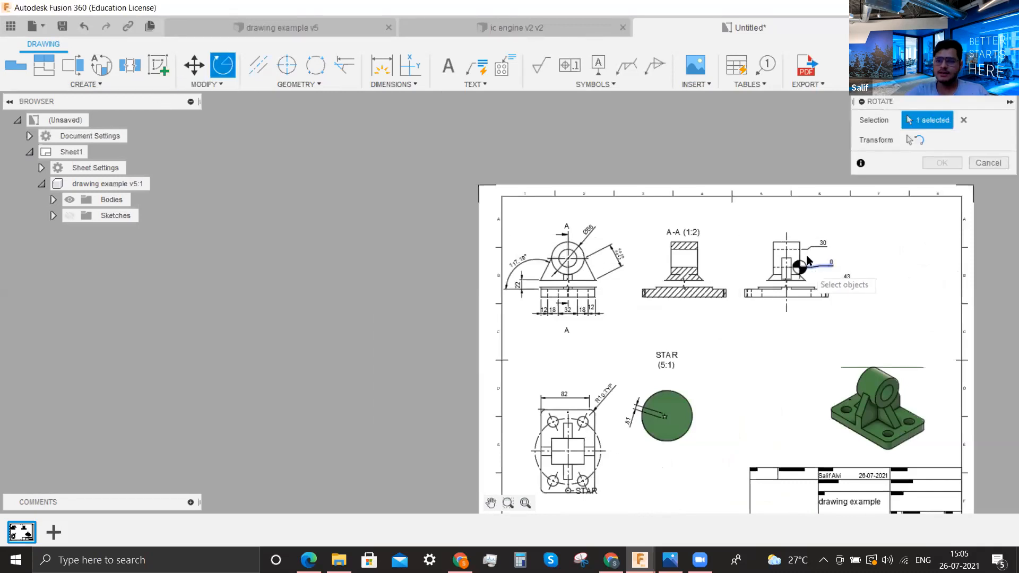
scroll(798, 268, up, 4)
click(914, 140)
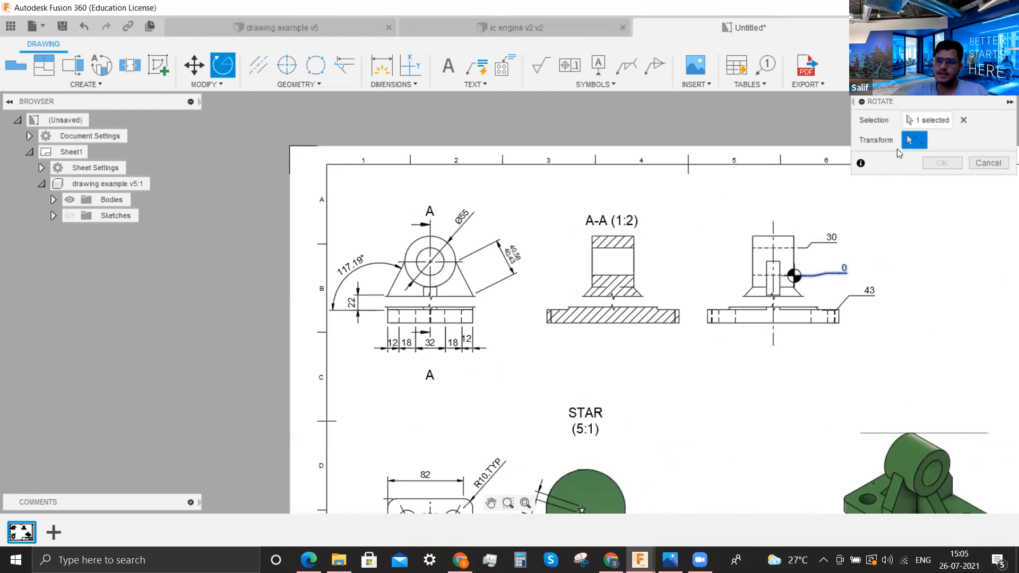
click(780, 262)
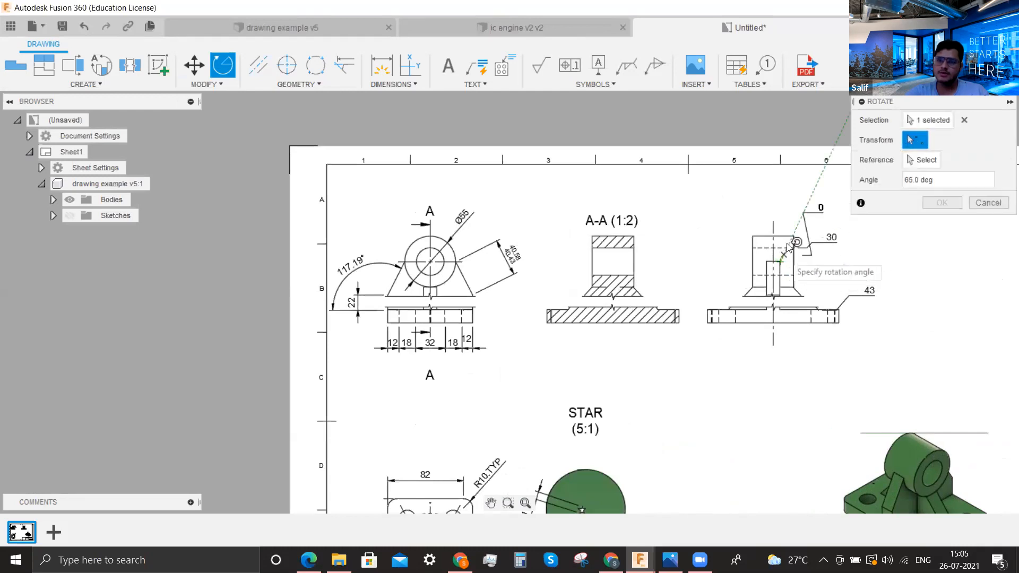
click(859, 262)
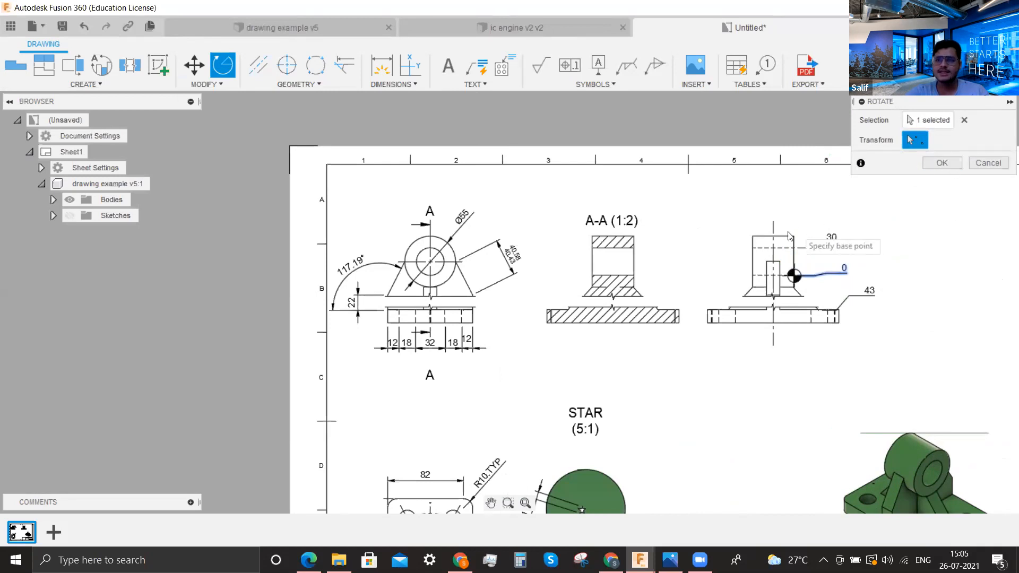
key(Escape)
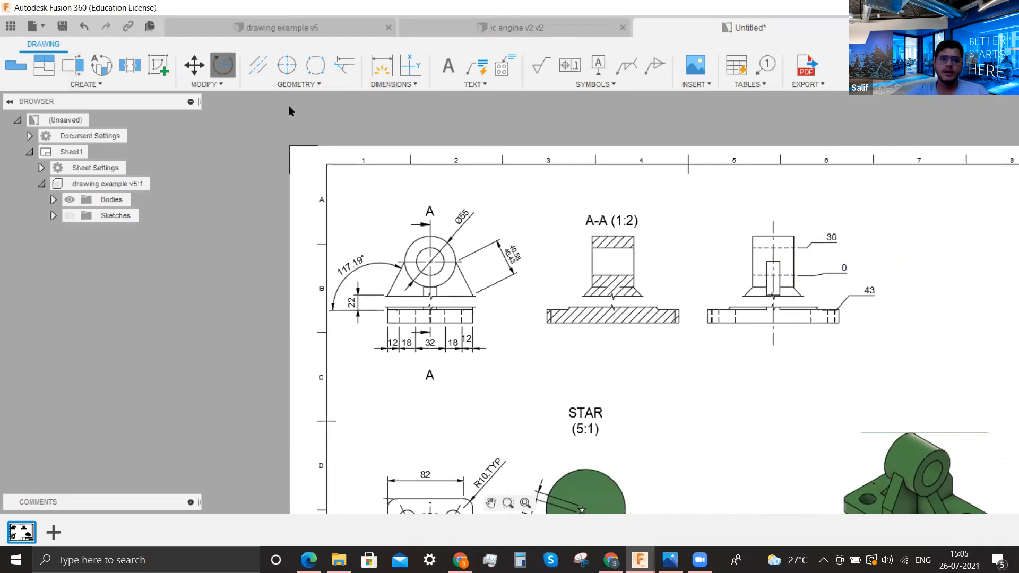
Rotate the whole side view freehand about a base point near its centre
click(222, 64)
click(790, 244)
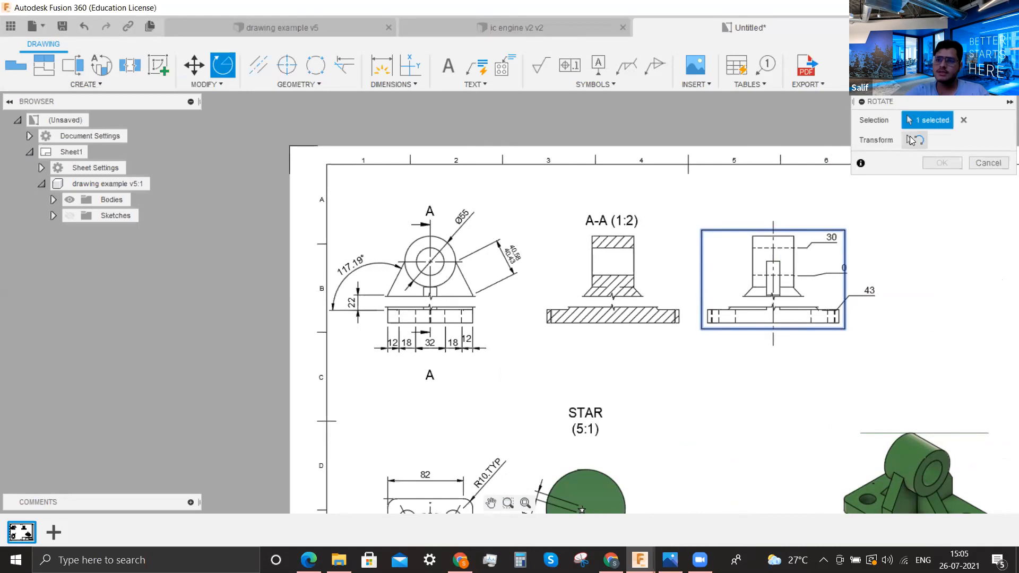
click(911, 139)
click(766, 275)
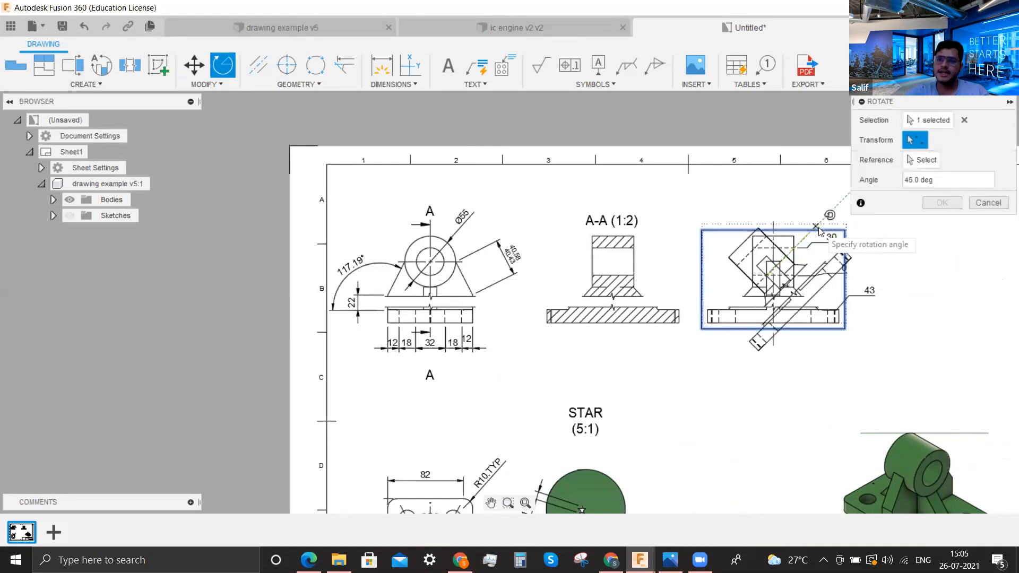
click(819, 340)
click(987, 163)
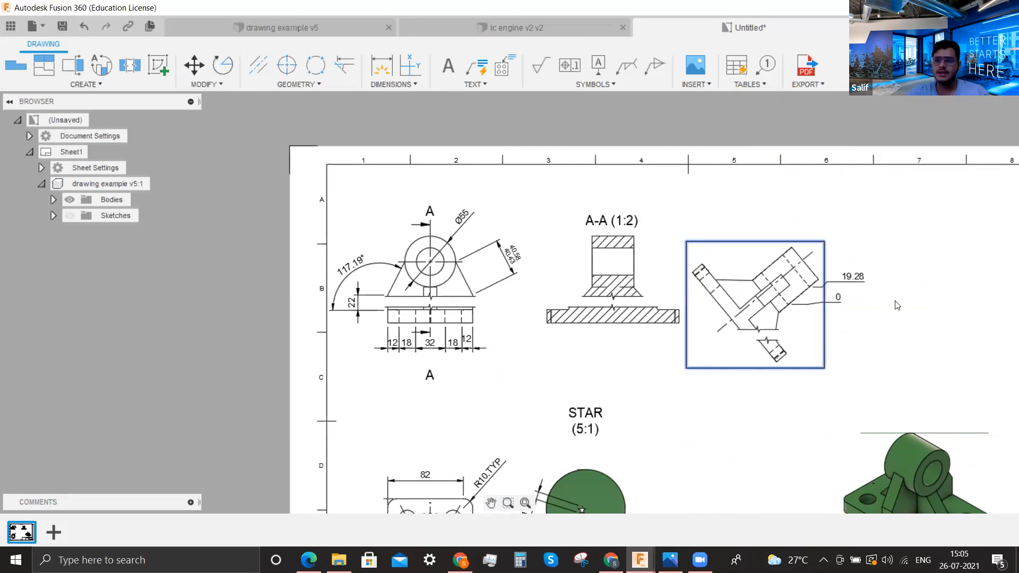
Undo the side view's rotation and the break view
key(ctrl+z)
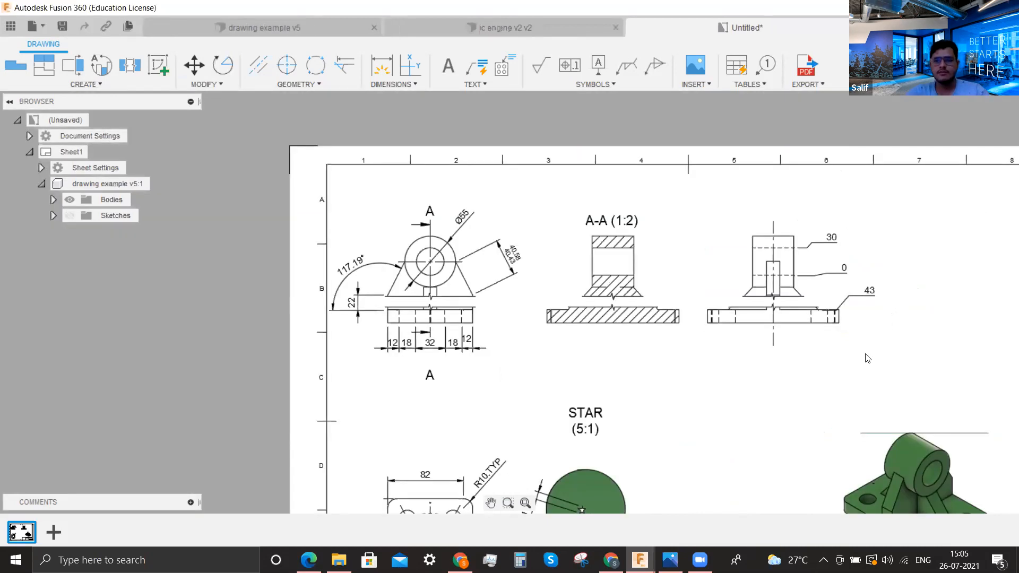
scroll(698, 360, down, 3)
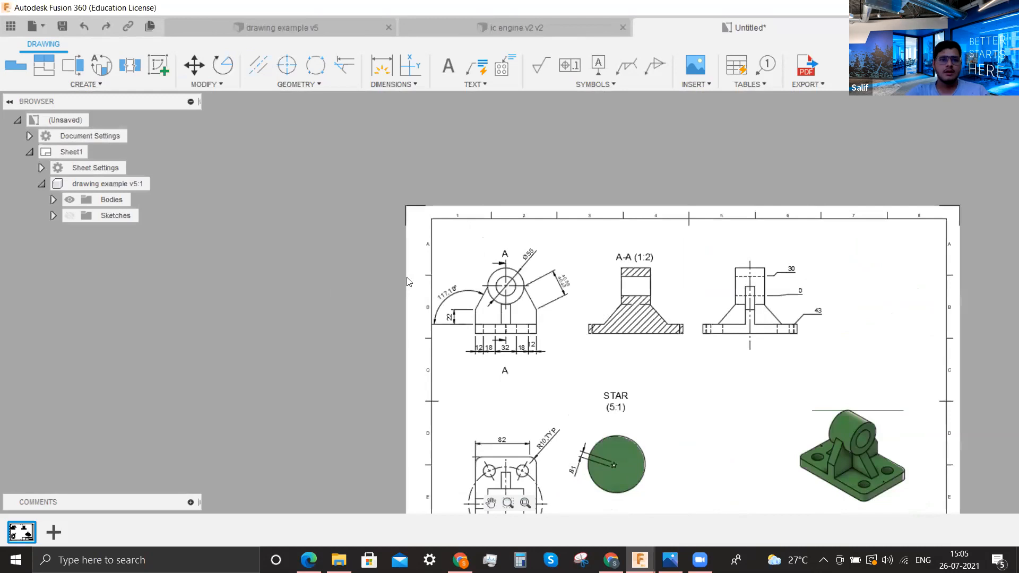
scroll(406, 280, down, 2)
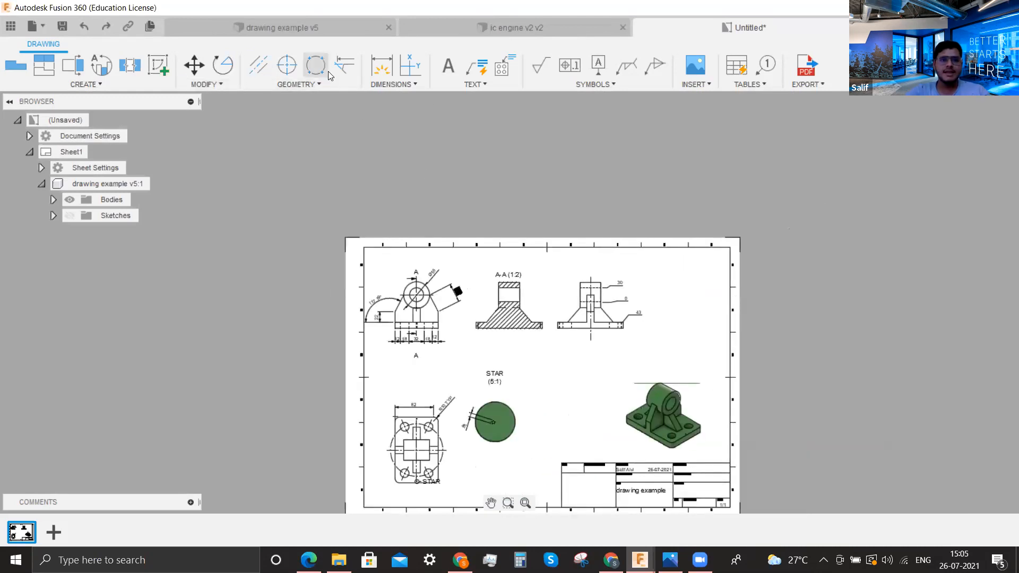
Place a text box in the sheet's upper-right area and enter "sbdgikysa" as a lettered list item
click(447, 67)
click(640, 259)
click(759, 322)
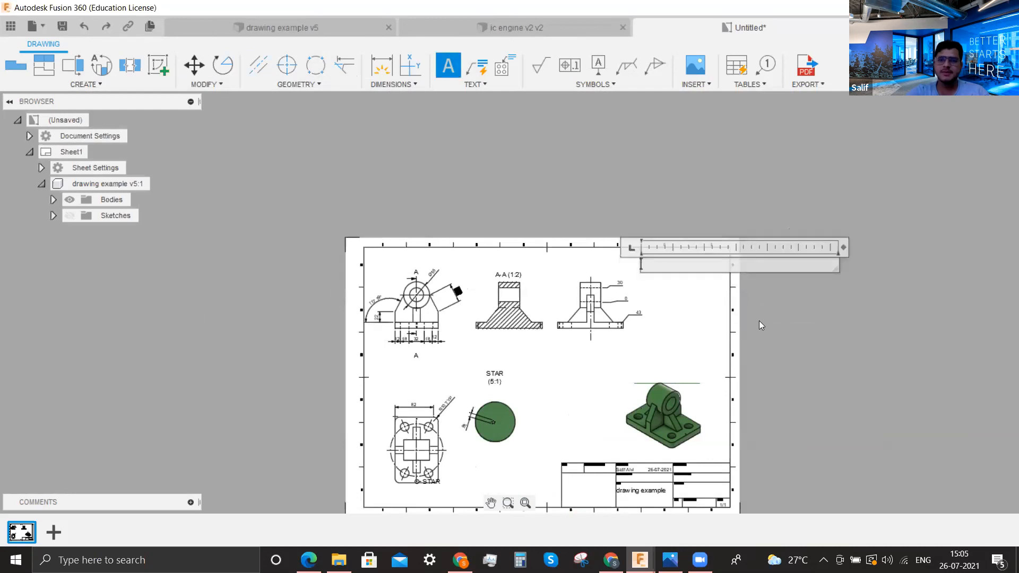
click(949, 121)
click(951, 122)
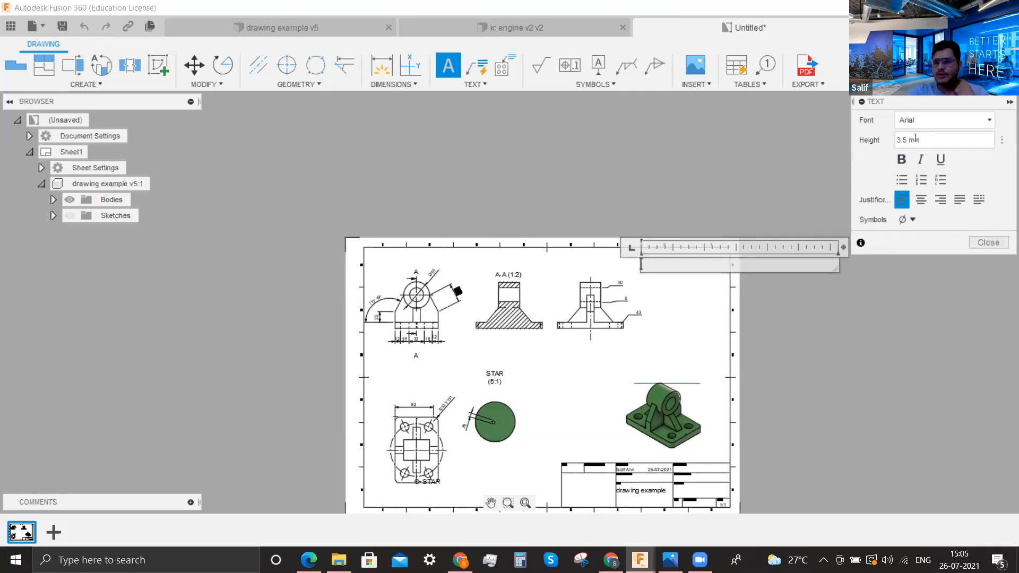
click(898, 183)
click(922, 184)
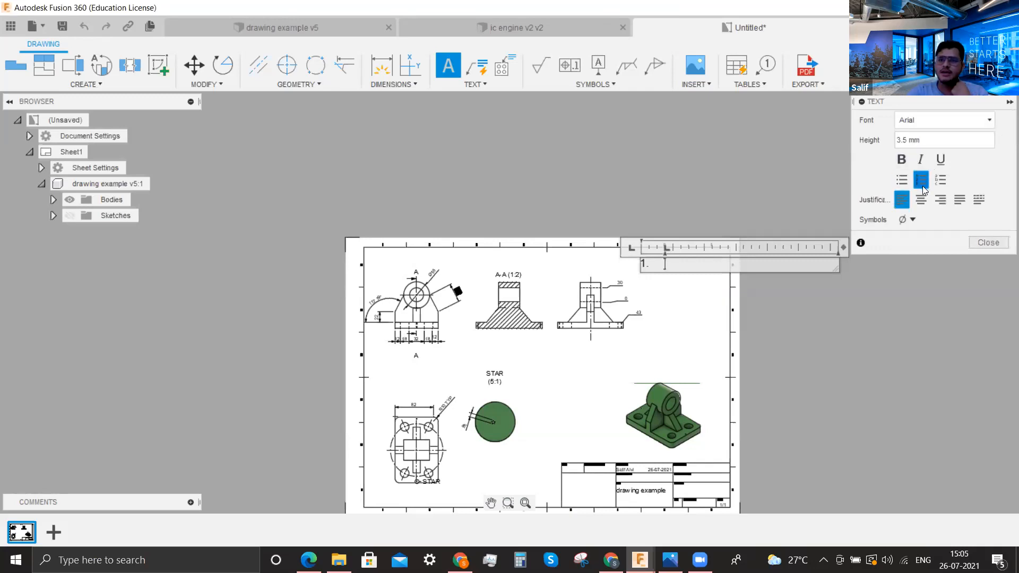
click(939, 181)
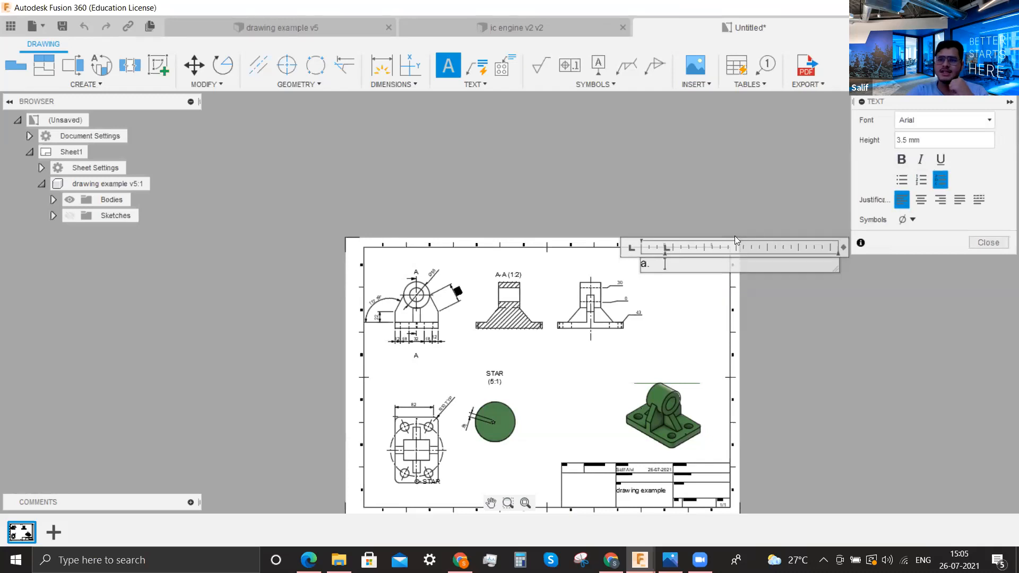
text(sbdgikysa)
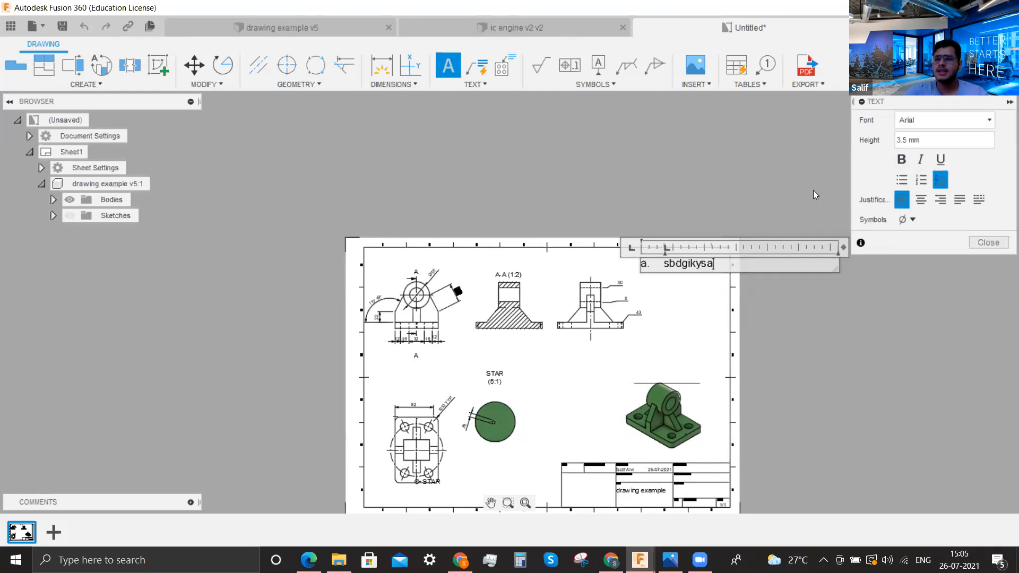
Try the text justification options, leave the letters distributed across the box's full width, and finish the text
click(921, 199)
click(940, 200)
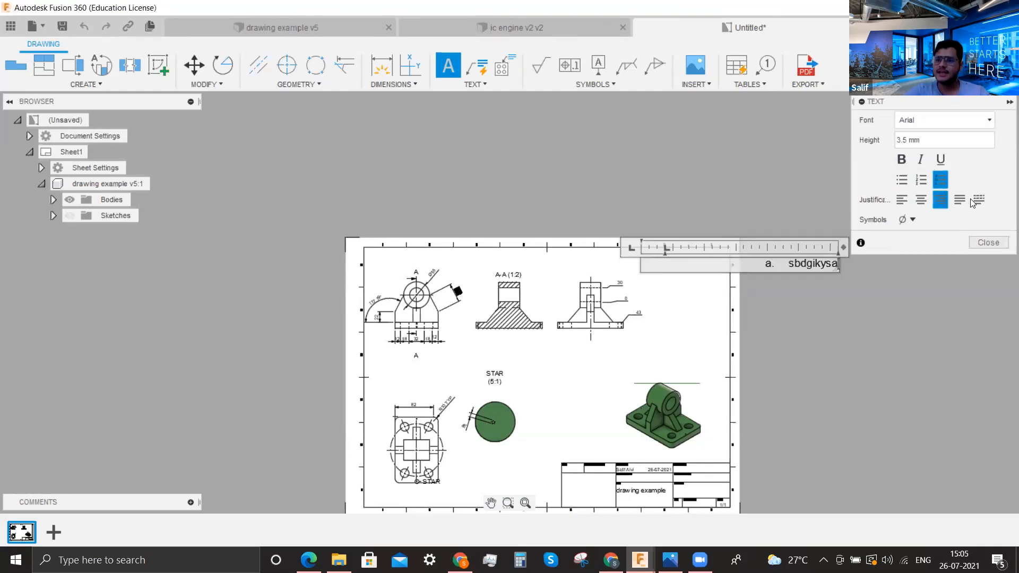
click(959, 199)
click(978, 199)
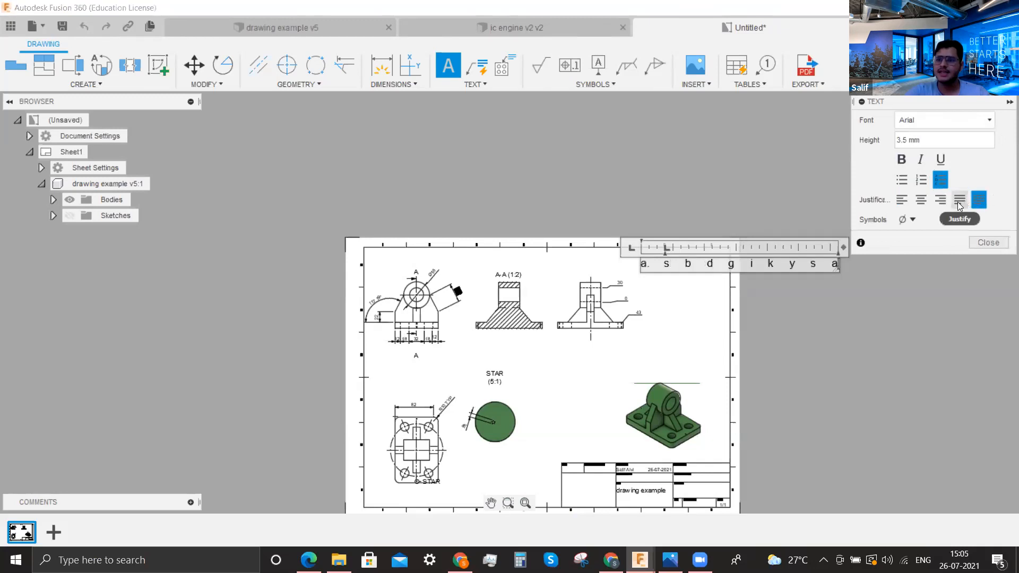
click(908, 219)
click(990, 242)
scroll(678, 262, up, 1)
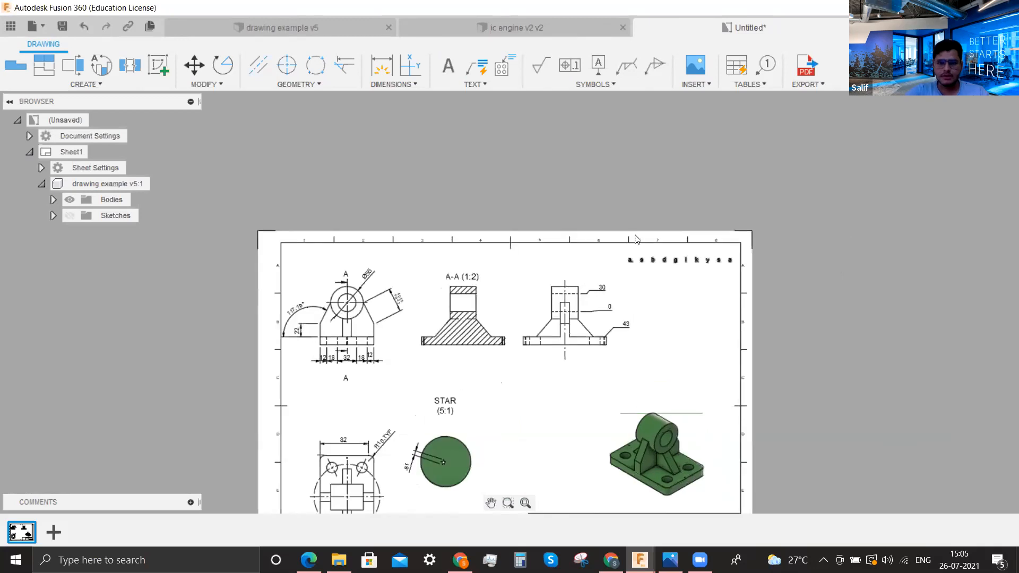
Attach a leader note without text to the side view's top edge, placing its end above and left of the view
click(473, 69)
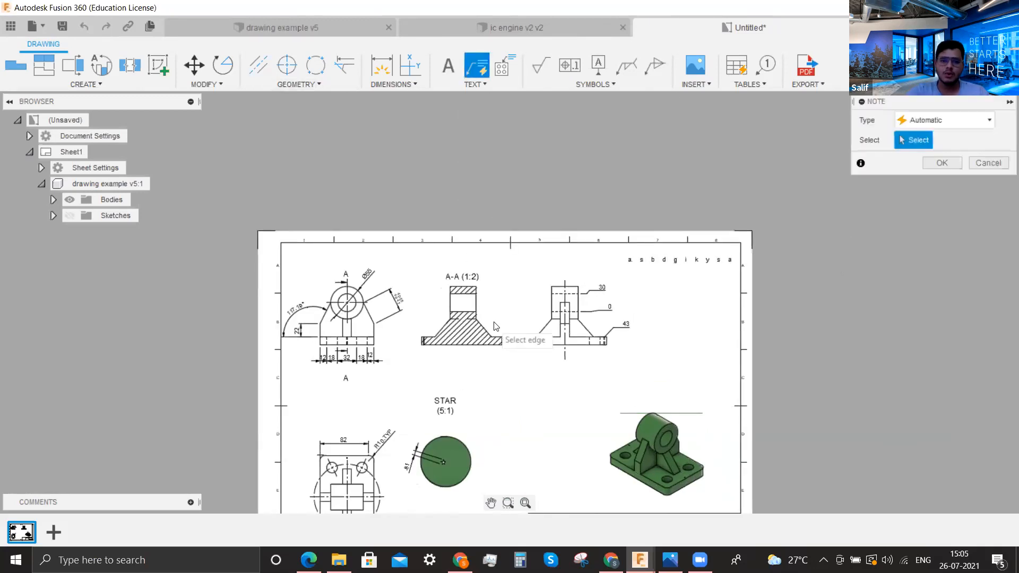
scroll(510, 295, up, 4)
click(591, 280)
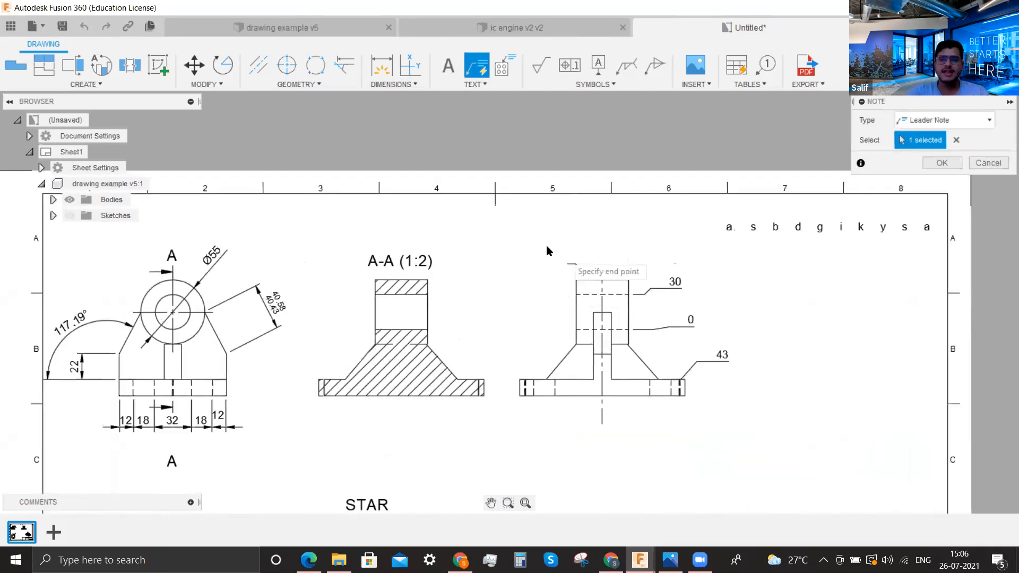
click(535, 237)
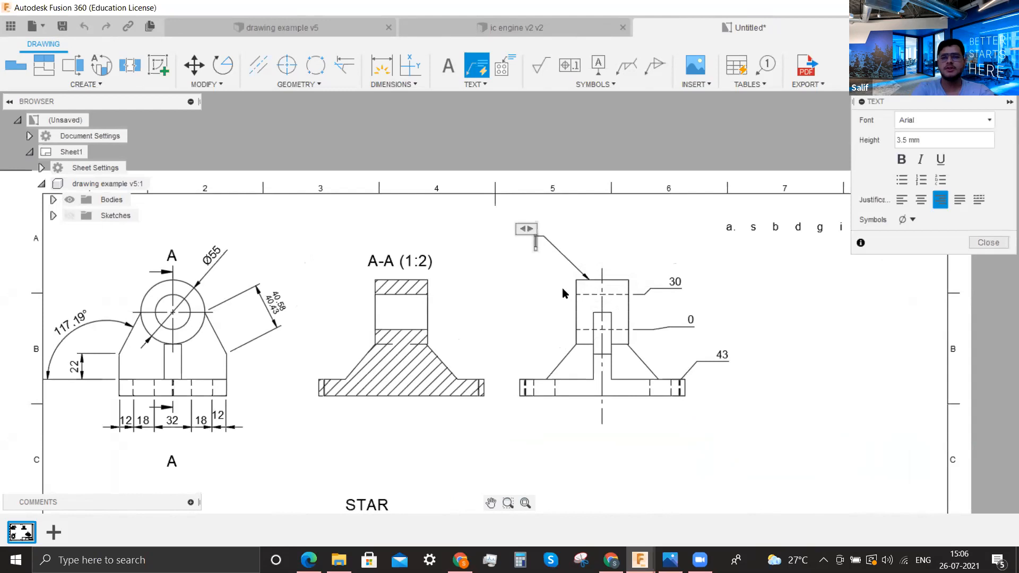
text(MAc)
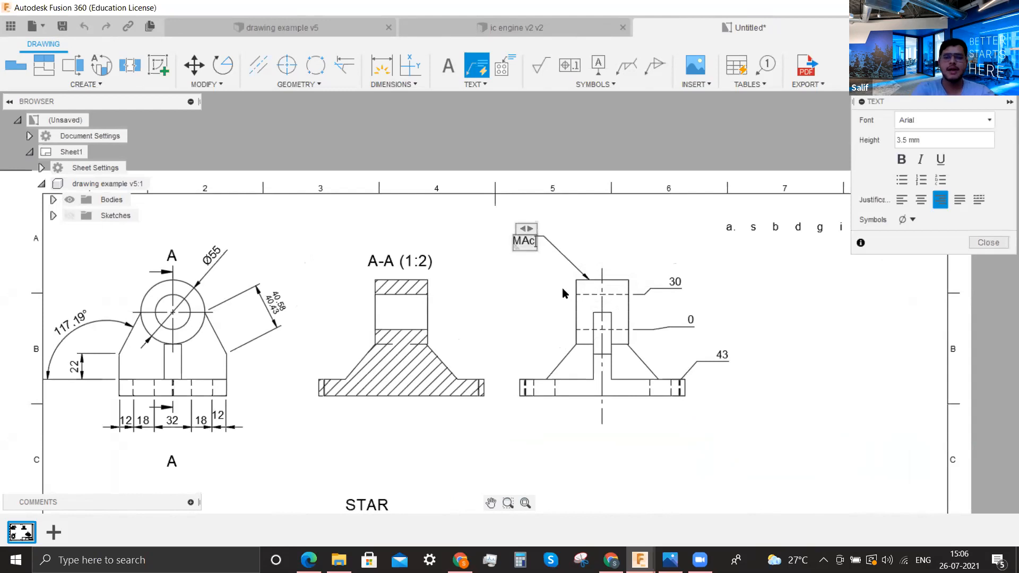
key(BackSpace)
key(BackSpace)
key(BackSpace)
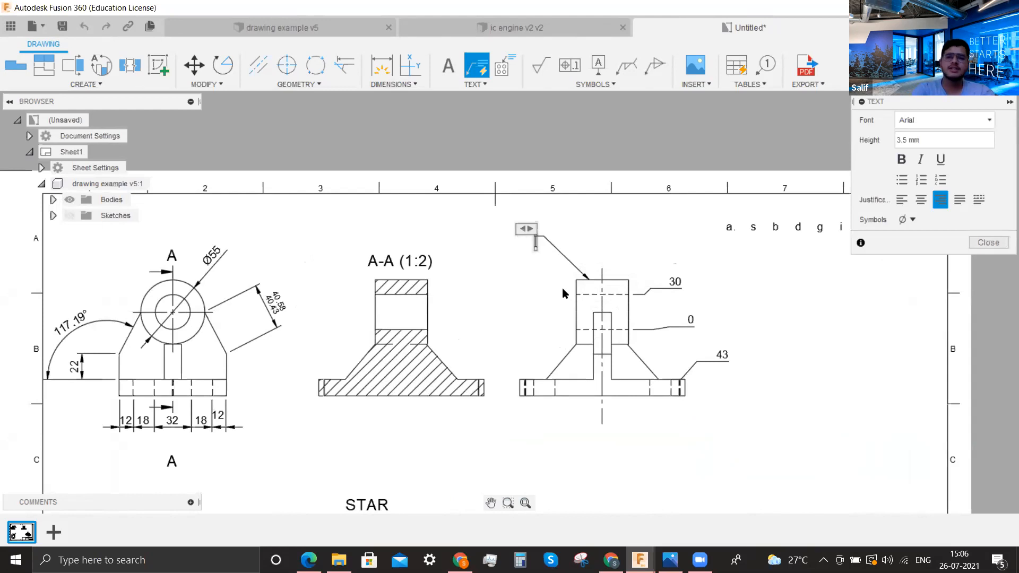
click(819, 466)
key(Escape)
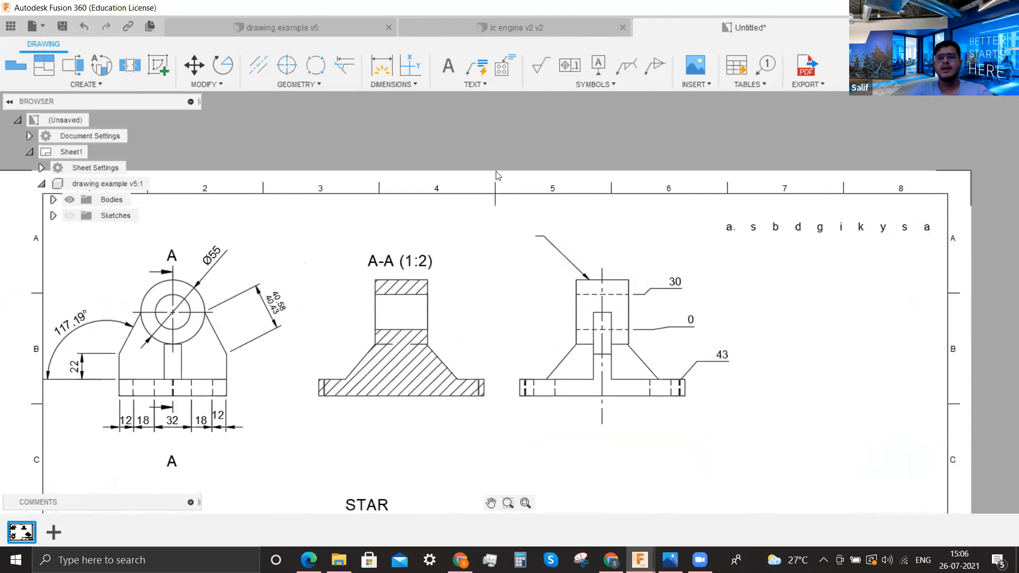
click(470, 84)
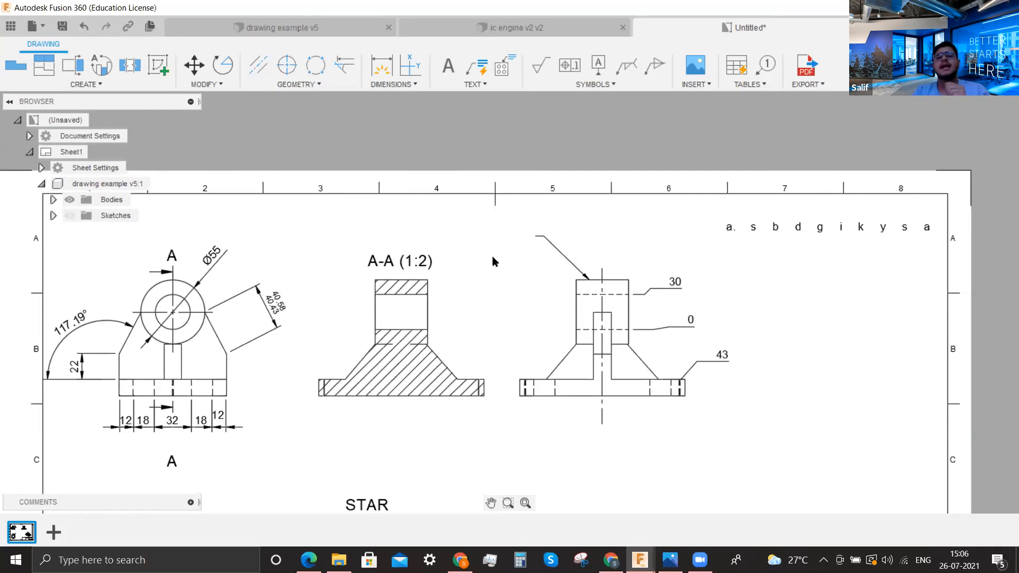
click(688, 67)
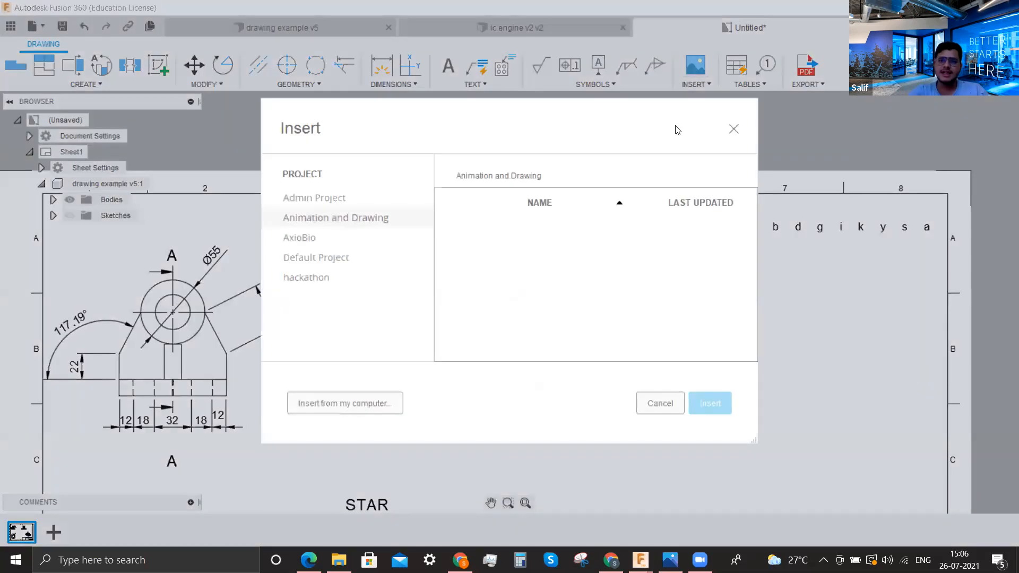
click(659, 404)
Examine the editable attributes of the sheet's title block and finish its properties without editing them
scroll(608, 339, down, 4)
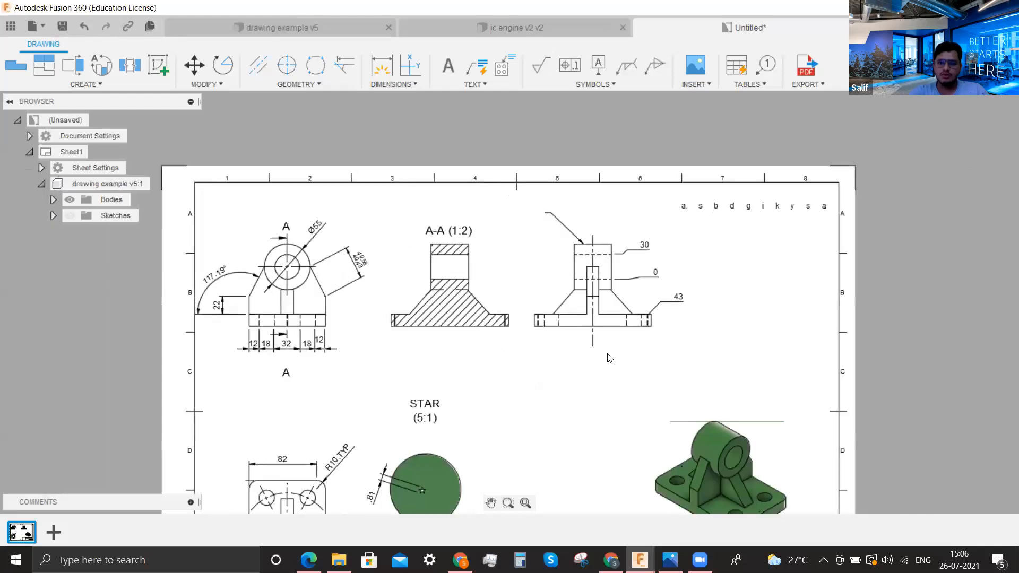
scroll(608, 338, down, 2)
scroll(588, 455, up, 3)
scroll(553, 340, down, 2)
middle_drag(552, 320, 524, 169)
scroll(539, 373, down, 1)
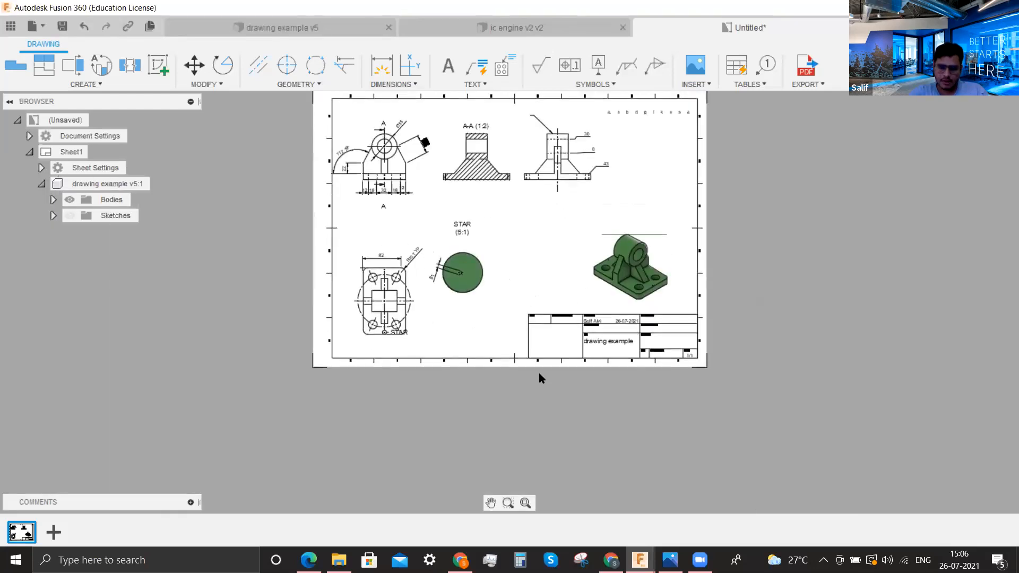
scroll(540, 373, up, 3)
scroll(550, 341, up, 2)
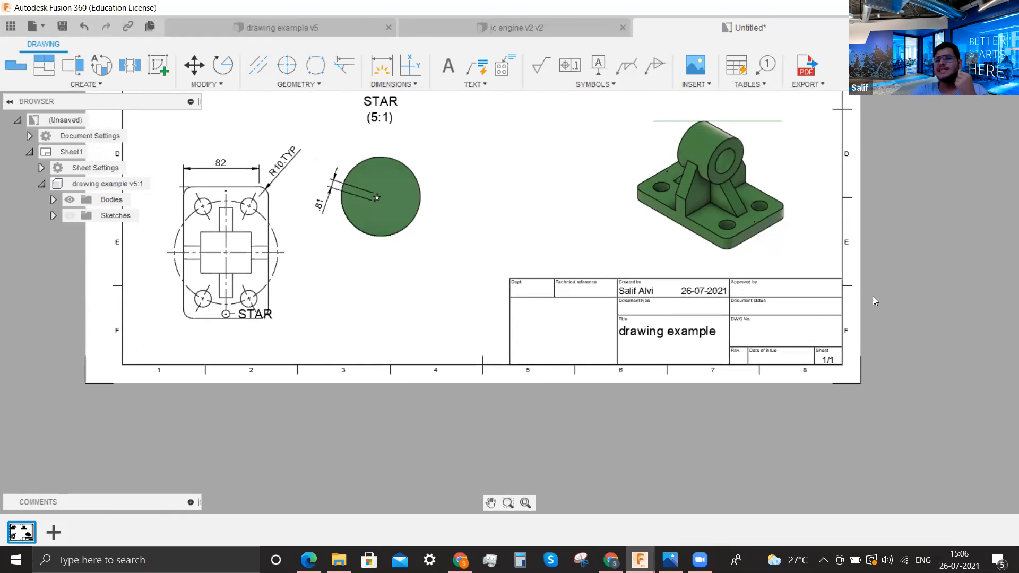
double_click(786, 292)
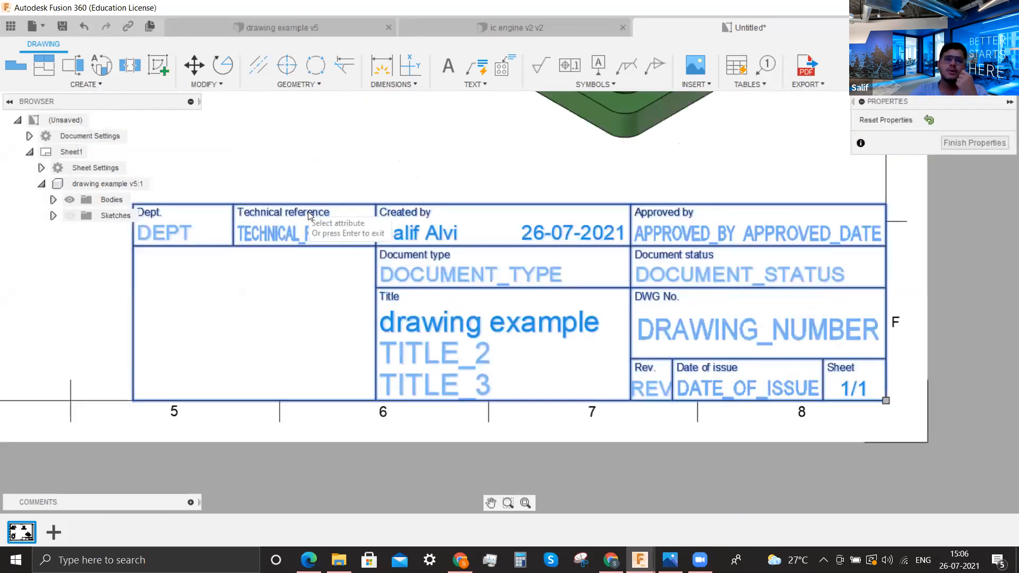
scroll(790, 305, down, 2)
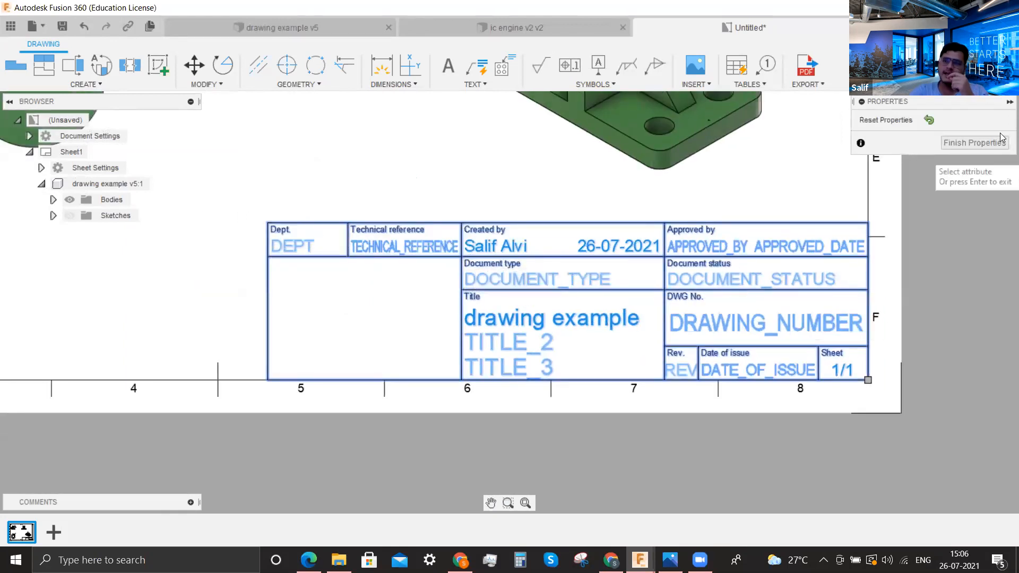
click(974, 142)
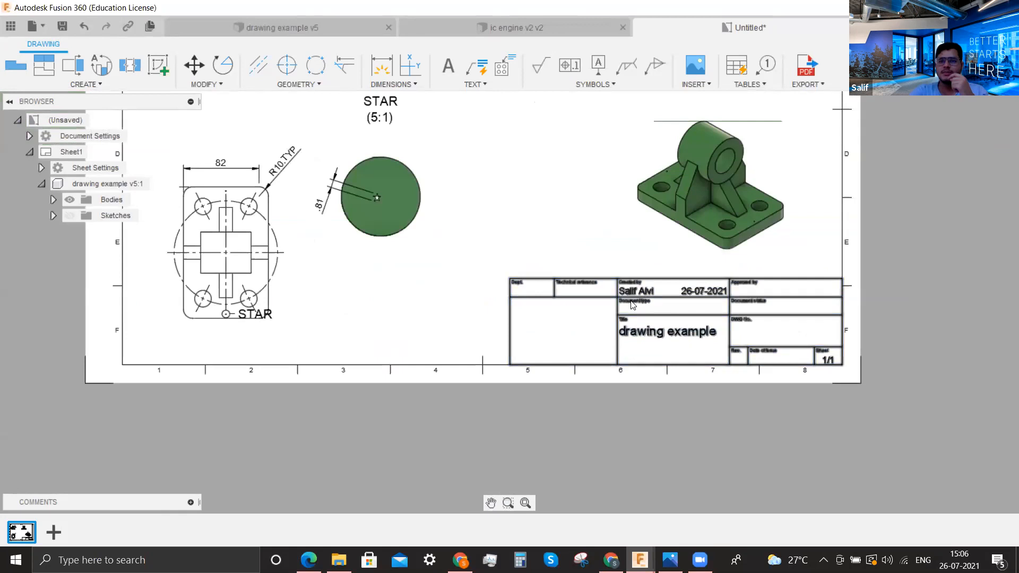
Create a new title block named ISO_TITLEBLOCK 1 based on ISO_TITLEBLOCK and delete its upper border line
right_click(632, 301)
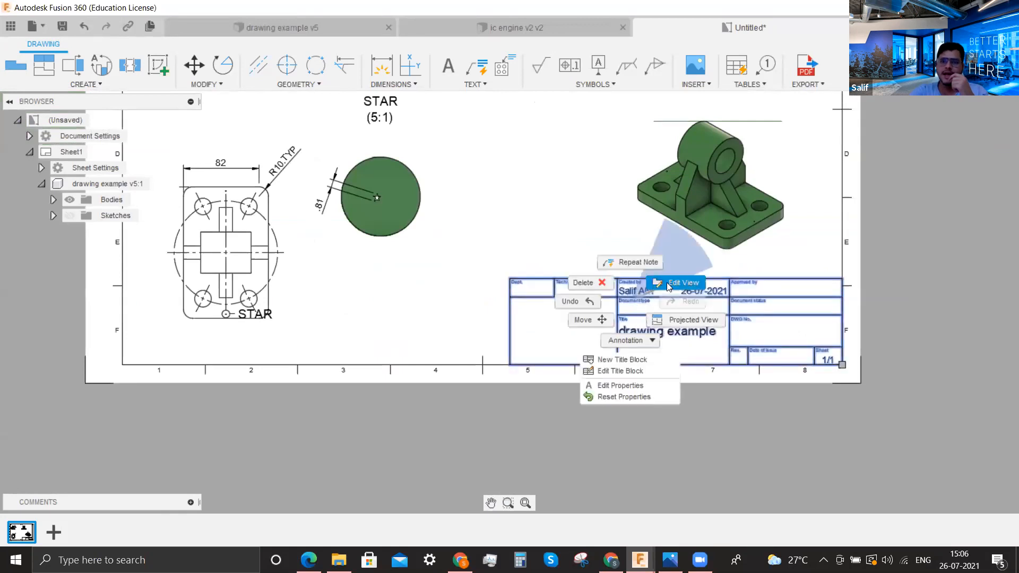
click(612, 372)
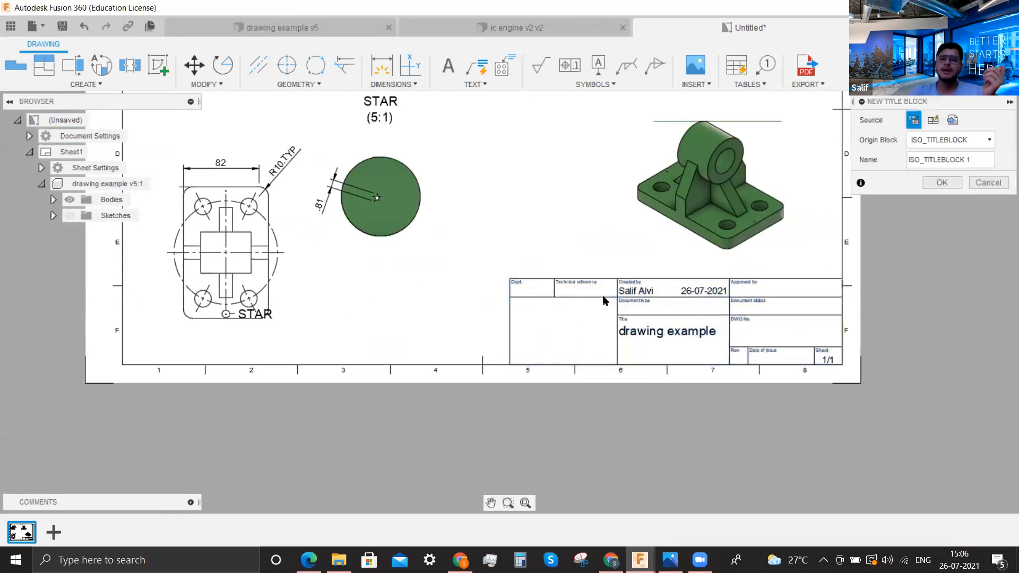
click(942, 182)
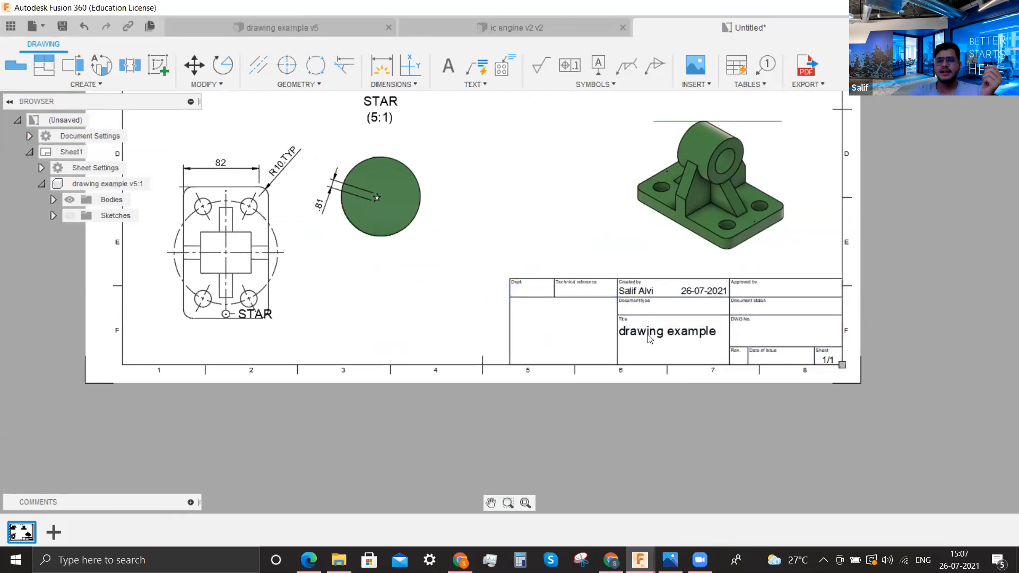
click(581, 210)
key(Delete)
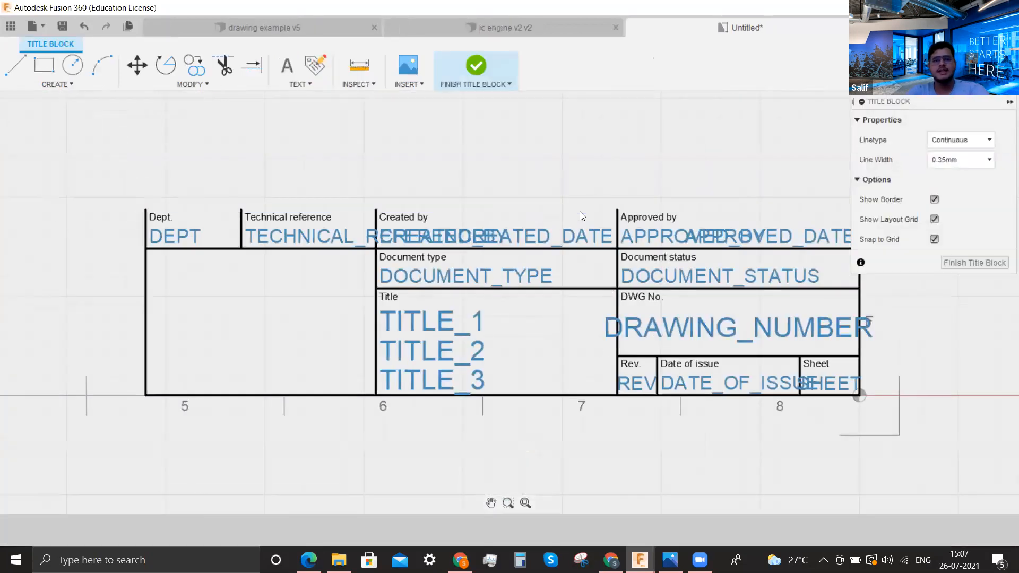
Draw a horizontal line closing the upper edge of the title block's Dept. and Technical reference cells
key(l)
click(146, 210)
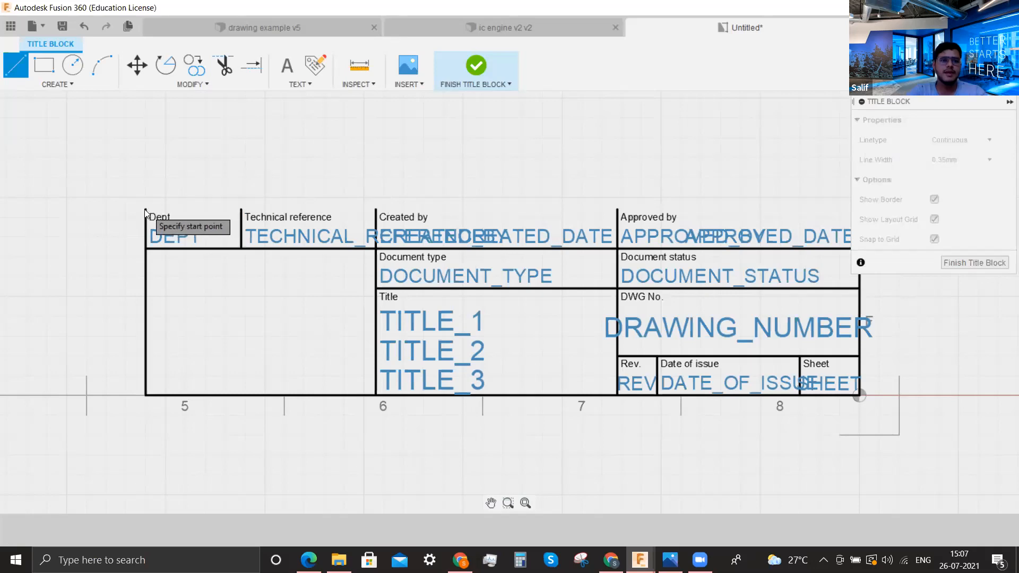
text(5)
click(386, 204)
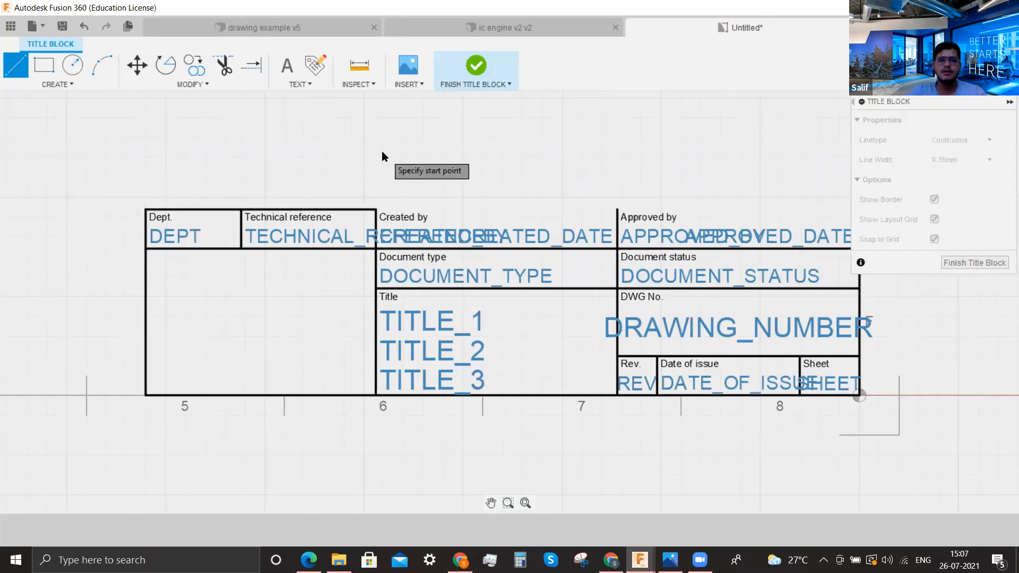
Draw a raised border up from the Created by cell's upper-left corner and across to the sheet frame, and finish the title block
click(376, 210)
click(375, 169)
scroll(564, 215, down, 3)
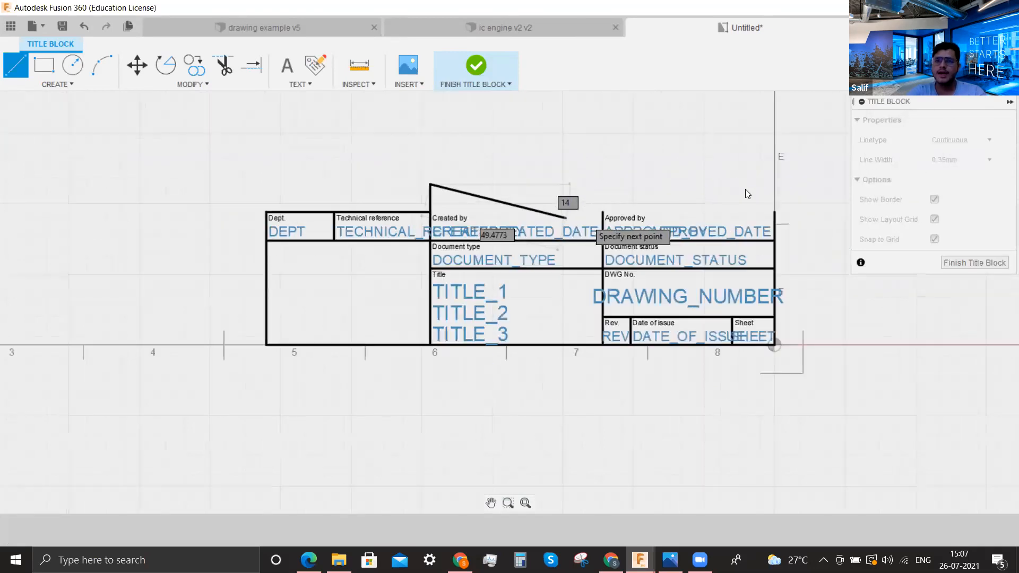
click(774, 184)
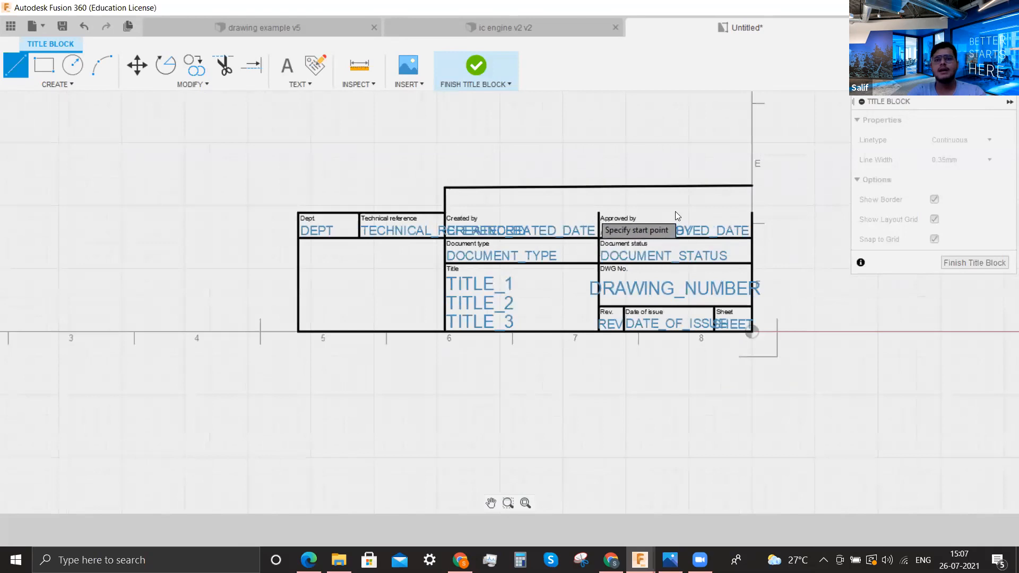
click(990, 262)
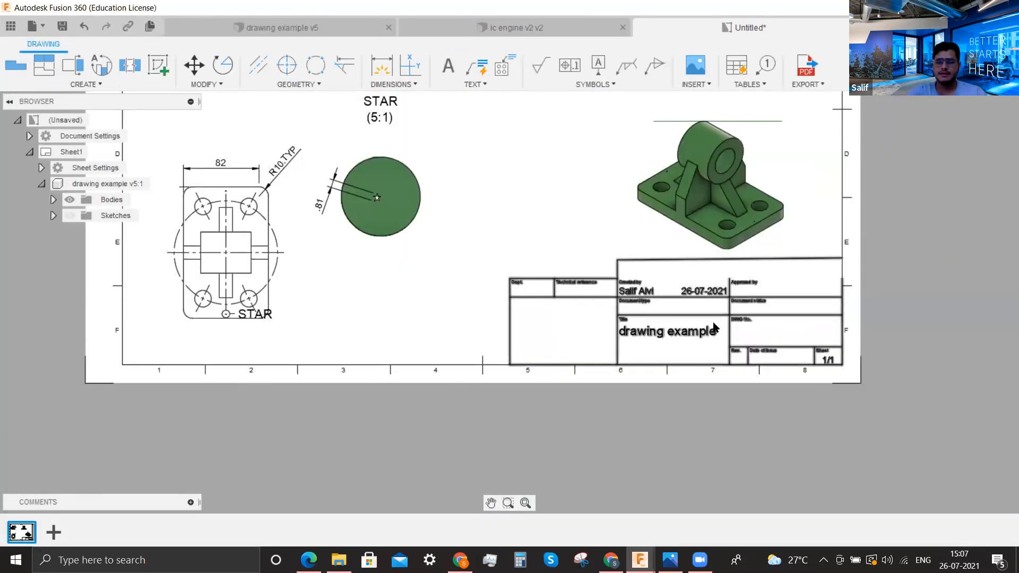
Insert a parts list table in the upper-right corner of the sheet's frame
scroll(467, 288, down, 7)
middle_drag(496, 244, 456, 390)
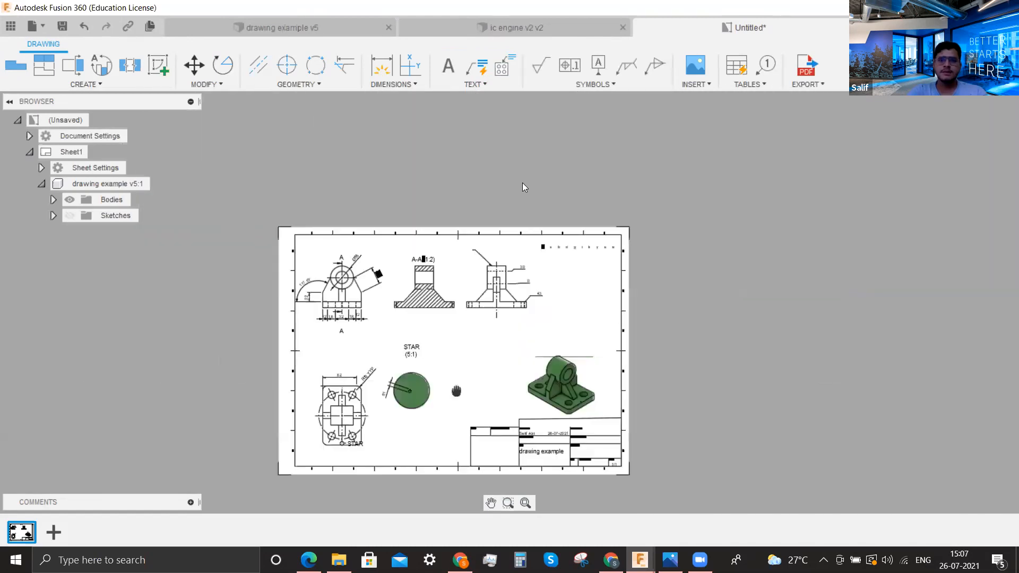
scroll(564, 202, up, 3)
scroll(564, 204, down, 2)
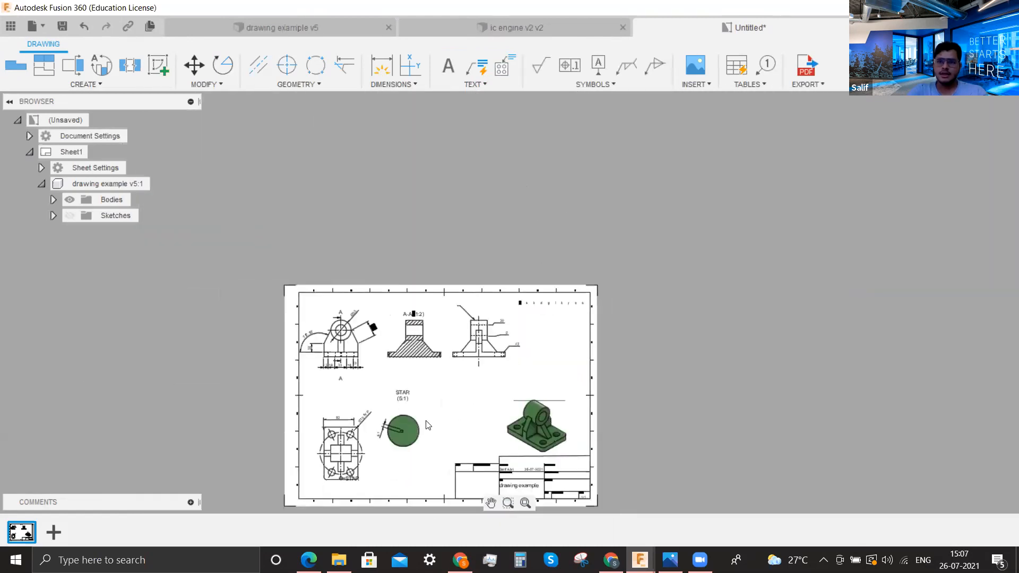
click(742, 85)
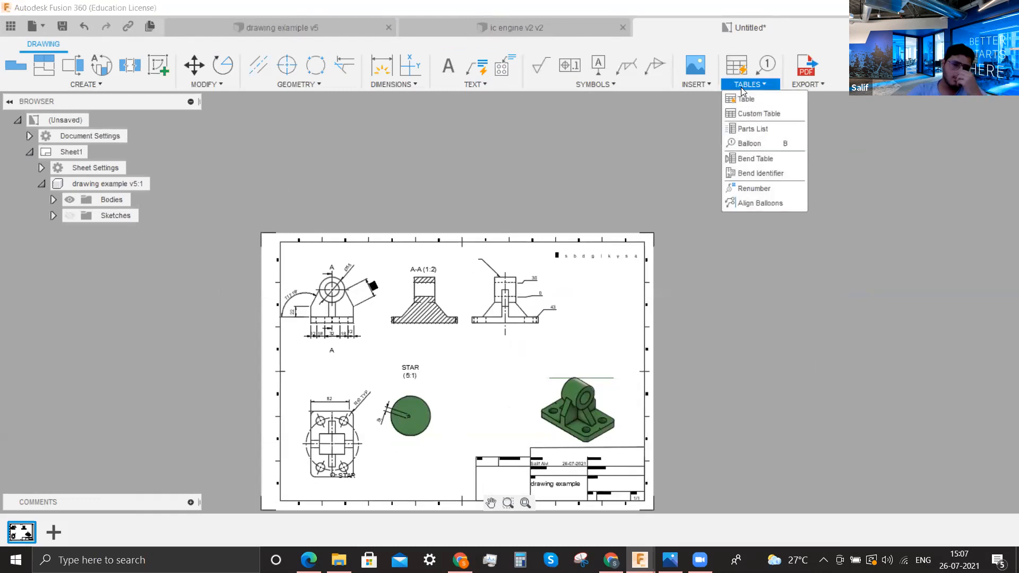
click(744, 99)
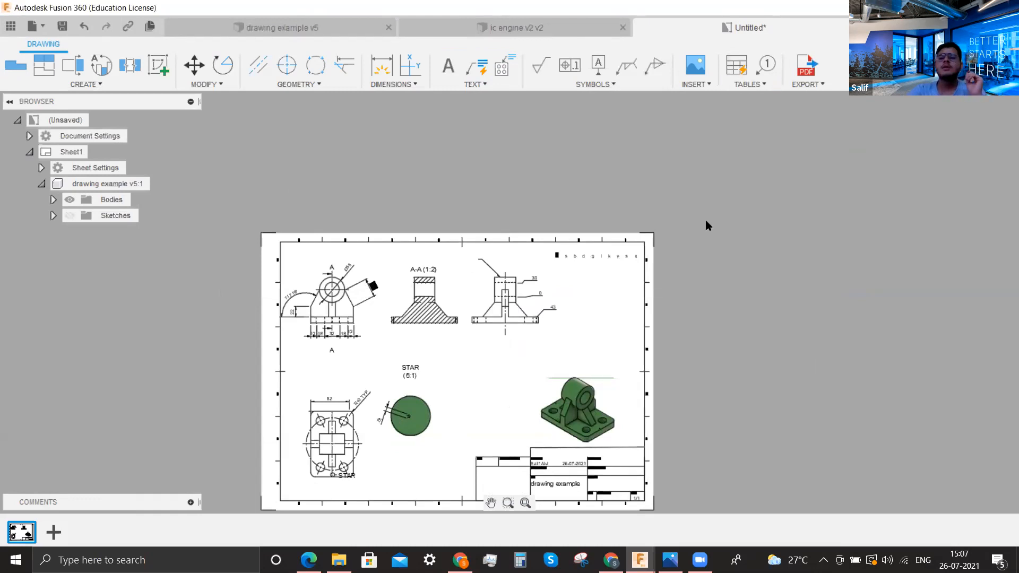
click(646, 245)
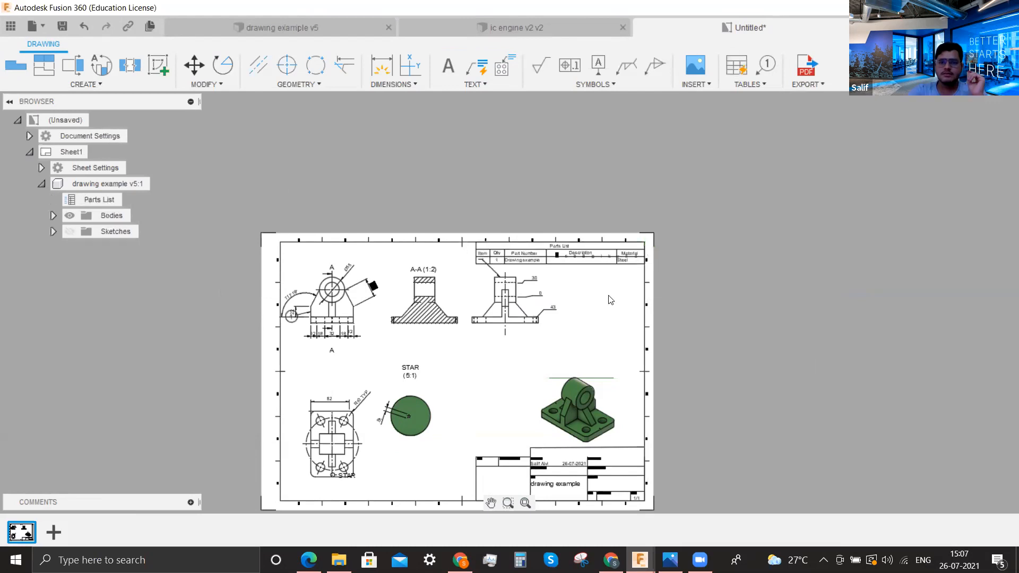
Examine the parts list entries and compare them with the bracket's 3D design, returning to the drawing
scroll(598, 262, up, 5)
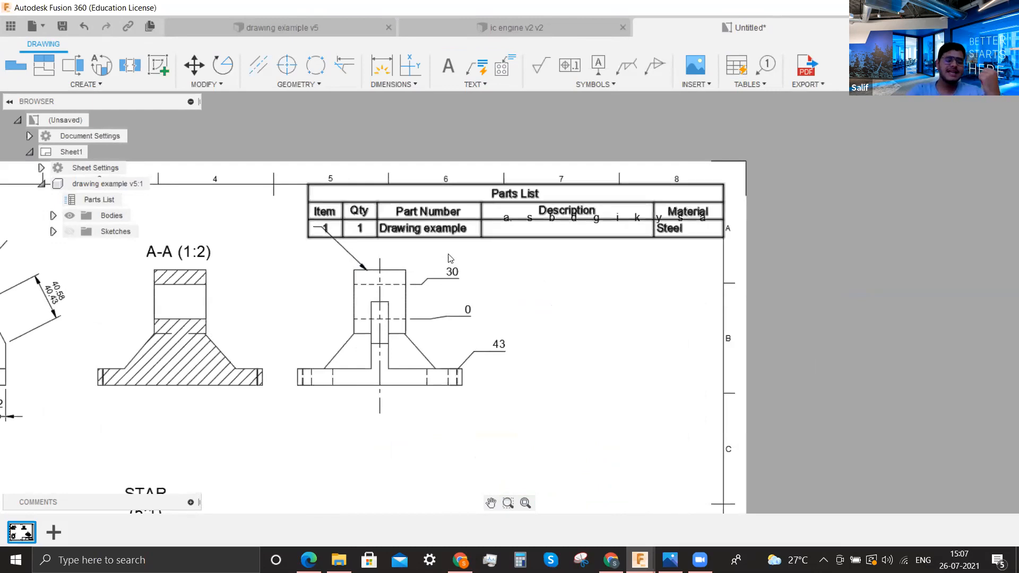
scroll(605, 278, down, 3)
click(260, 29)
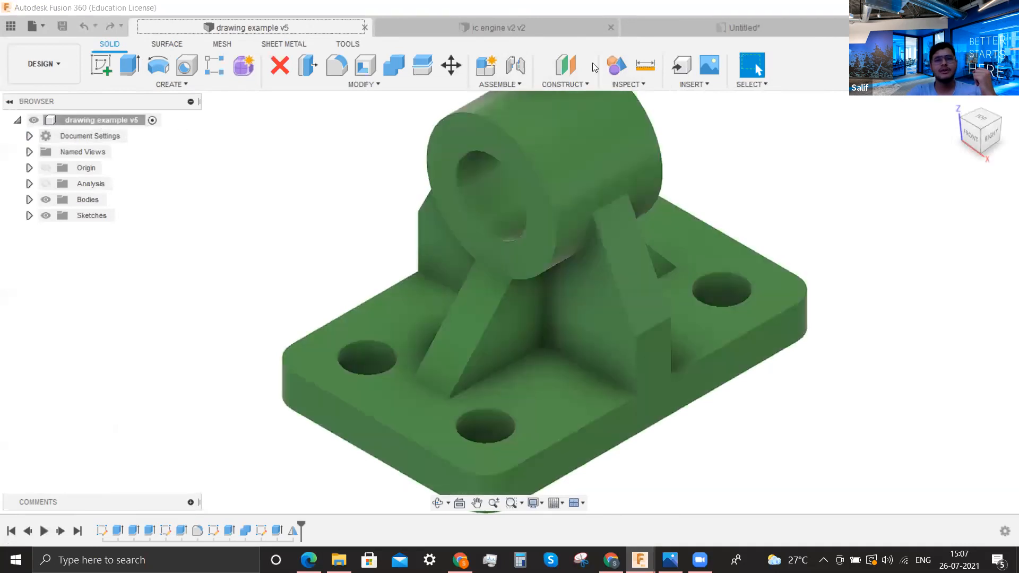
click(676, 28)
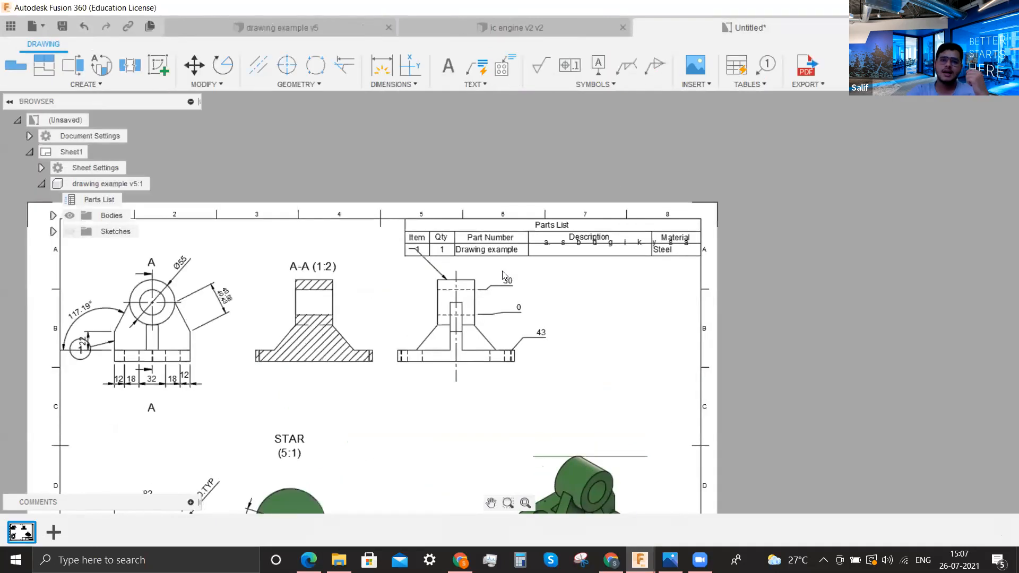
scroll(503, 274, up, 2)
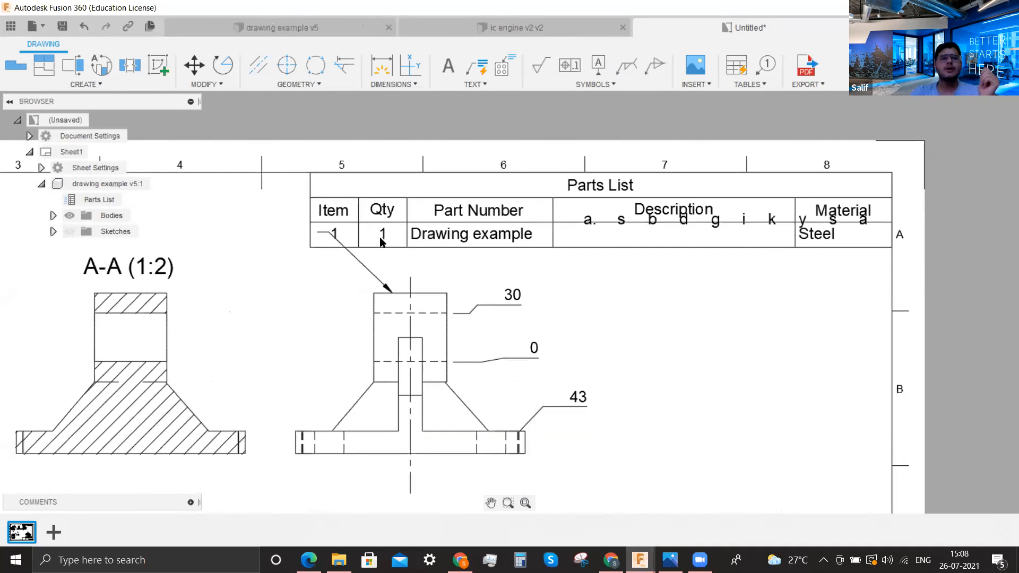
click(766, 66)
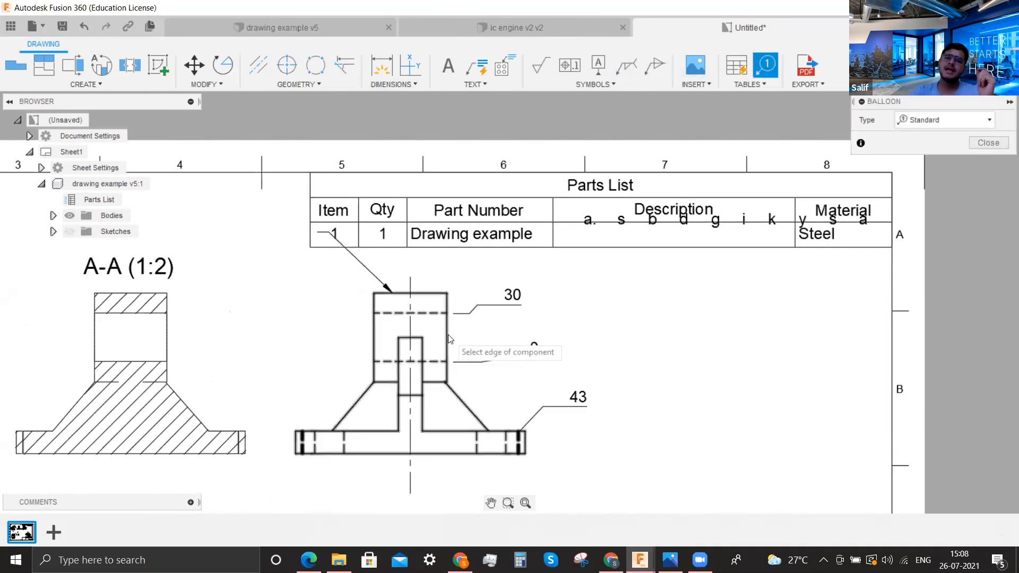
key(Escape)
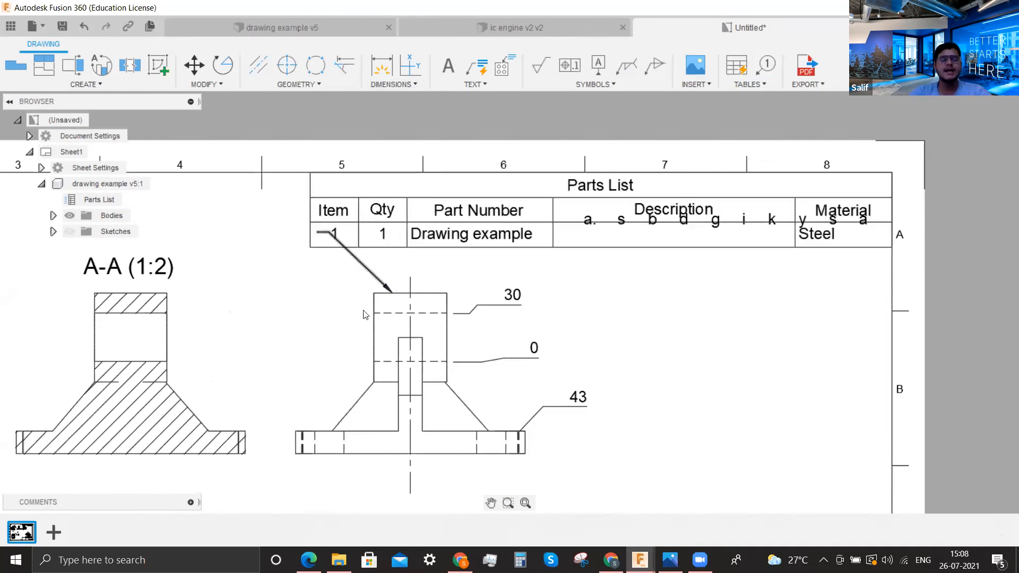
click(729, 85)
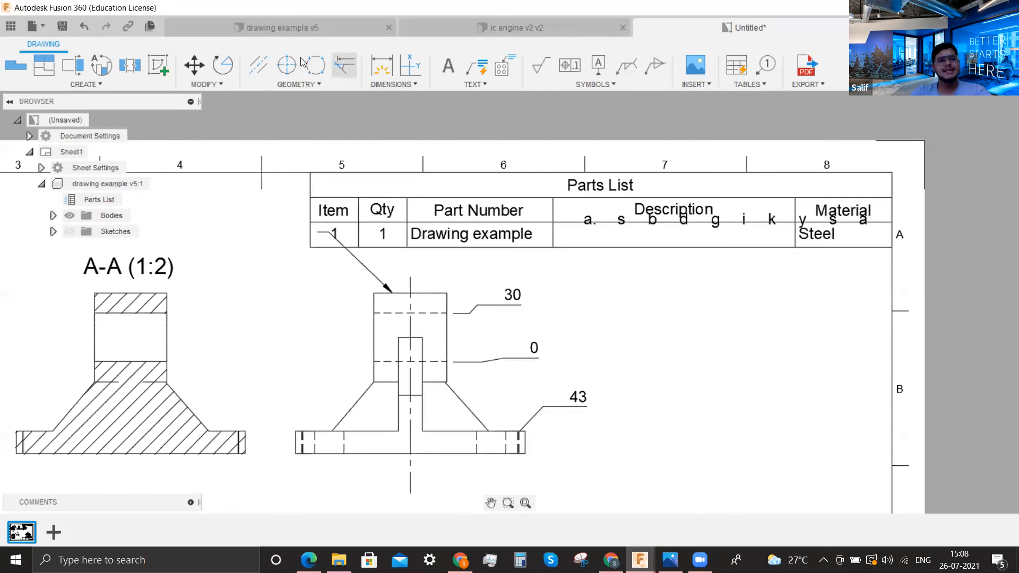
Visit the bracket's source design and return to the drawing to check which design version it references
click(291, 28)
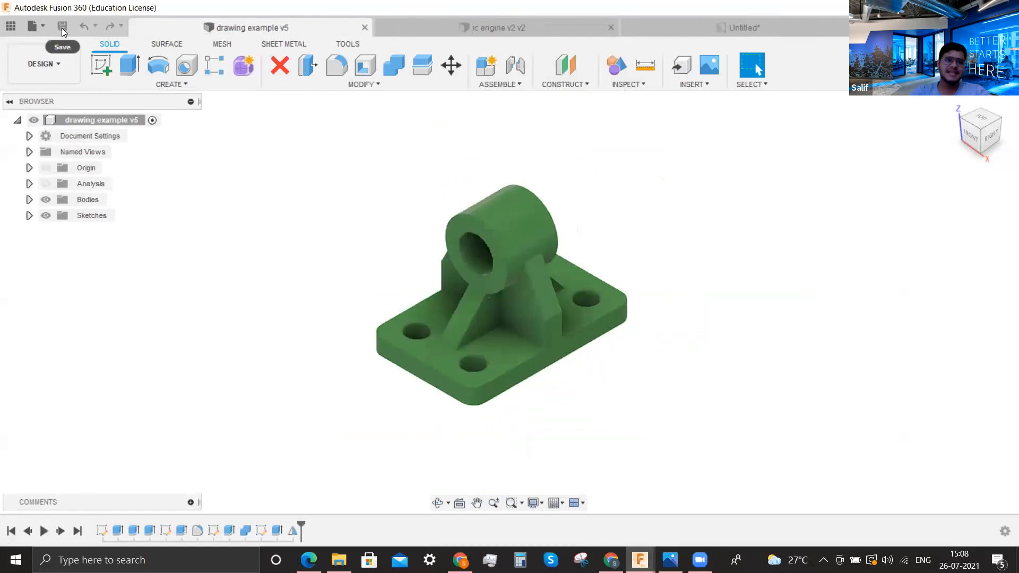
click(755, 23)
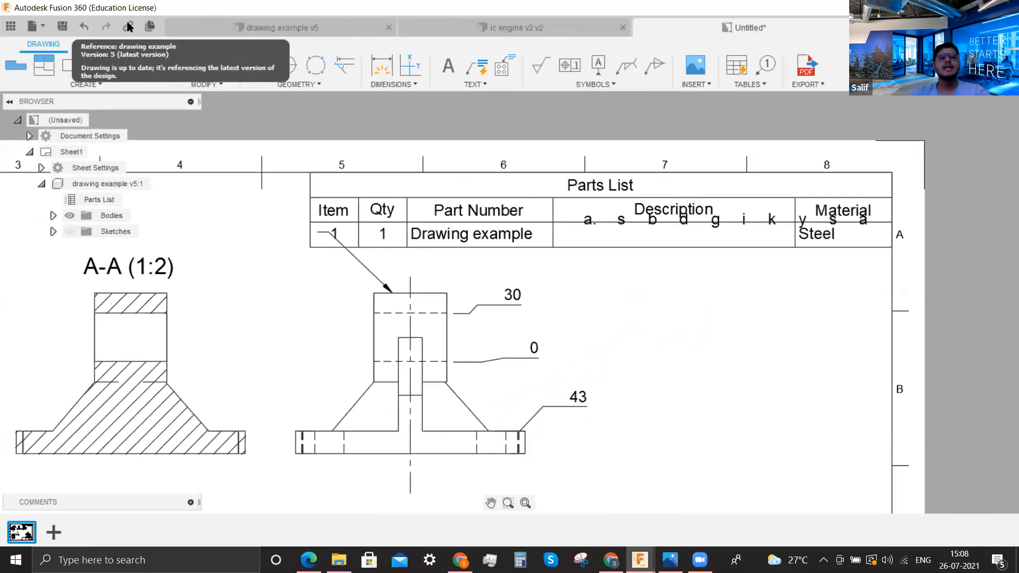
Try moving the side view's vertical centerline to the right of the view's axis, and undo the move
drag(410, 395, 486, 383)
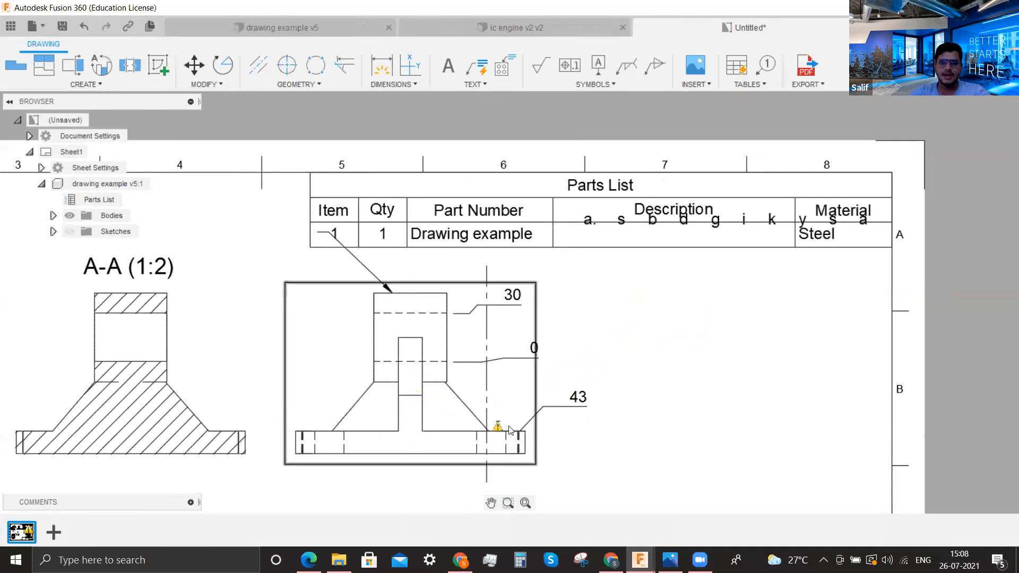
scroll(490, 427, up, 3)
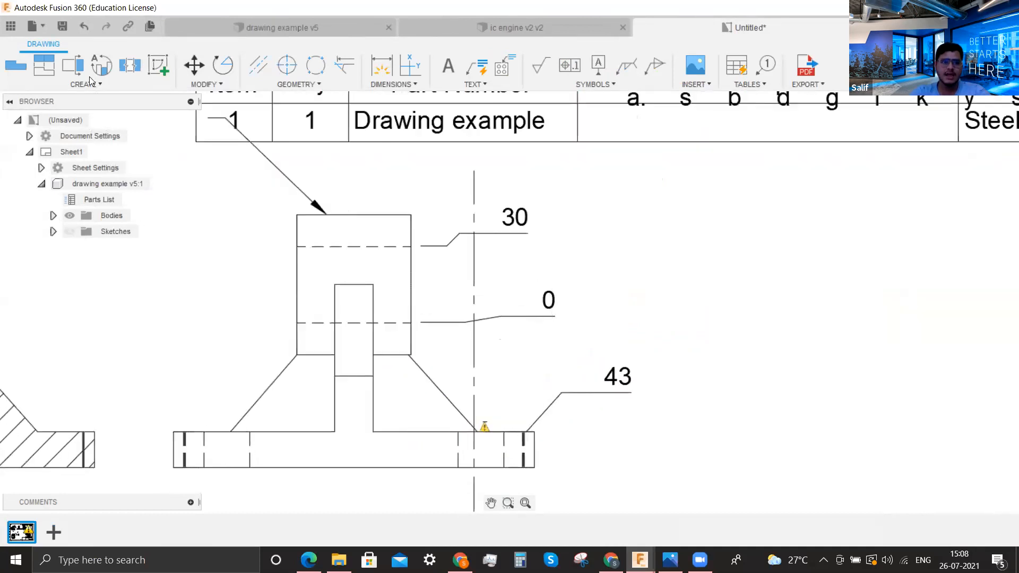
key(ctrl+z)
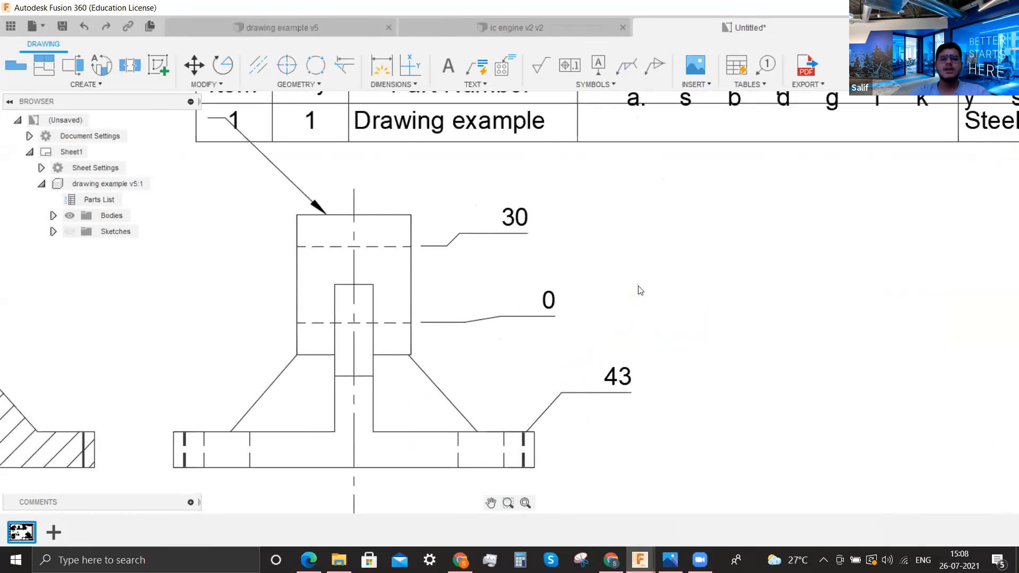
scroll(748, 344, down, 7)
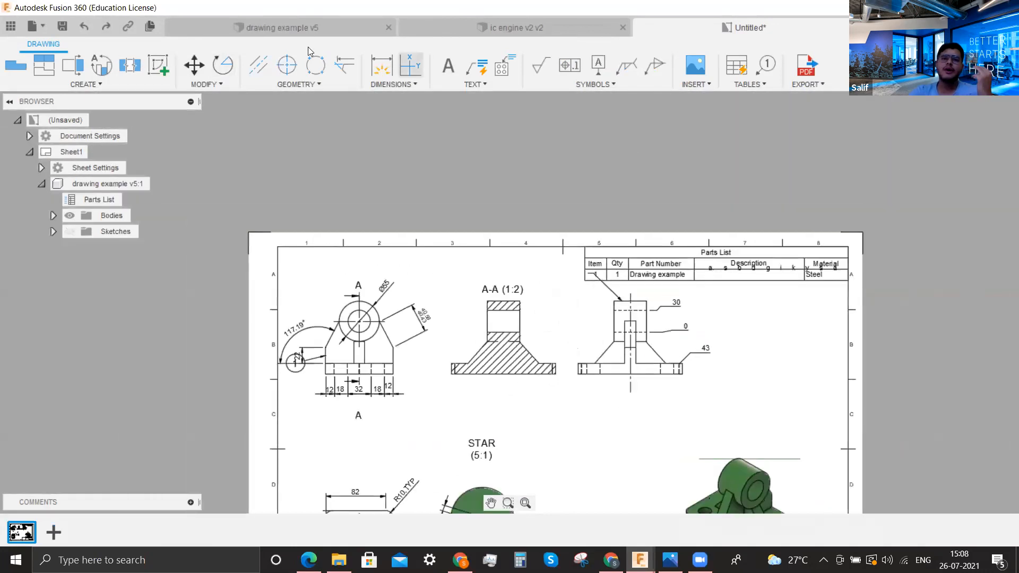
Revisit the bracket's source design, return to the drawing and review the formats available for exporting it
click(302, 33)
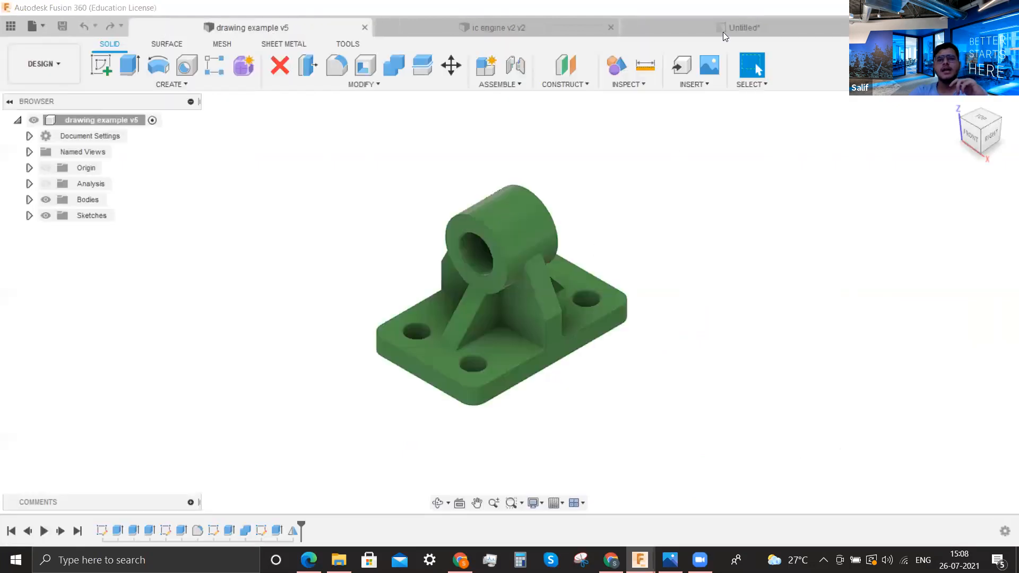
click(725, 29)
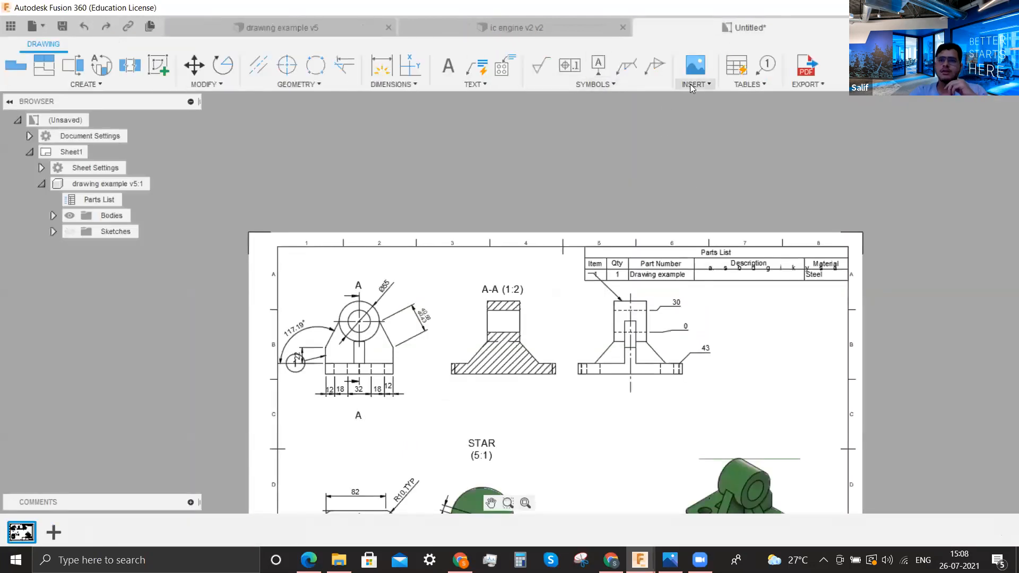
click(796, 85)
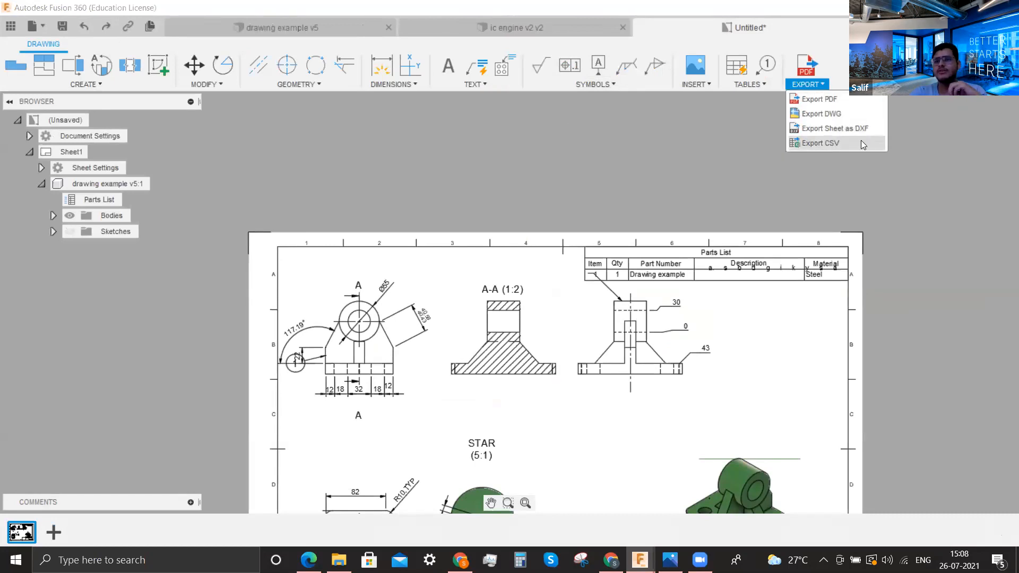
click(654, 155)
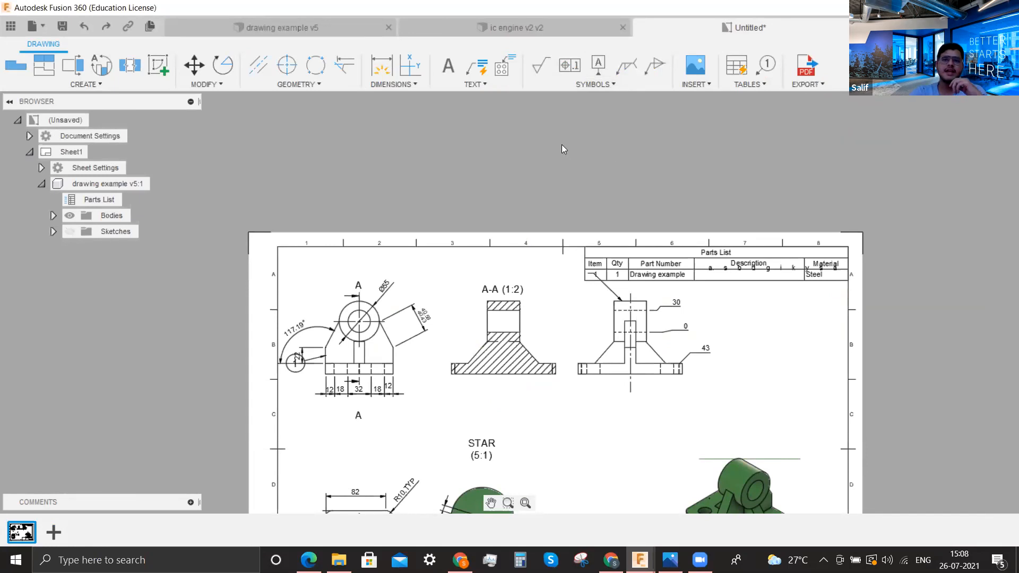
click(586, 83)
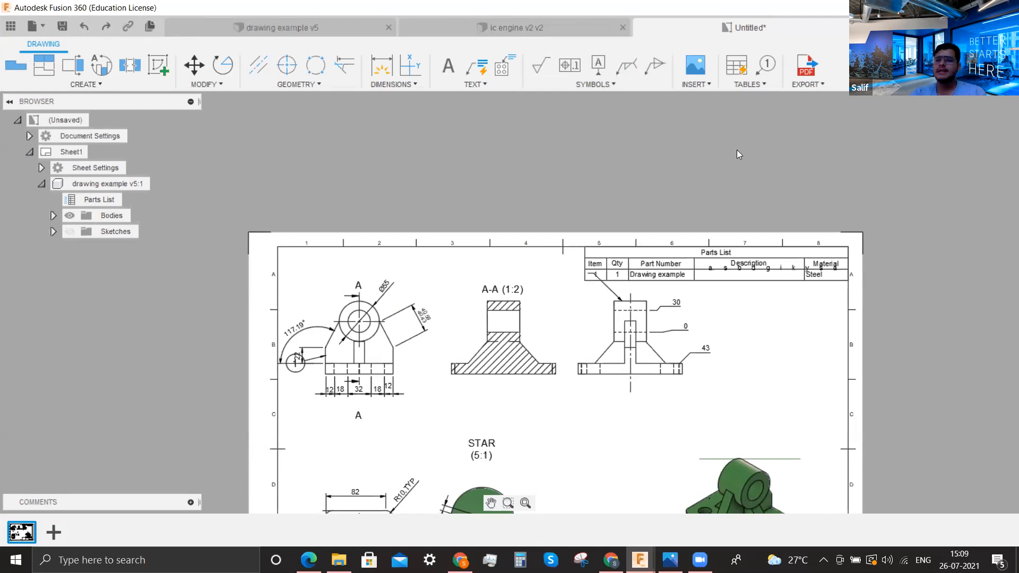
scroll(689, 164, down, 3)
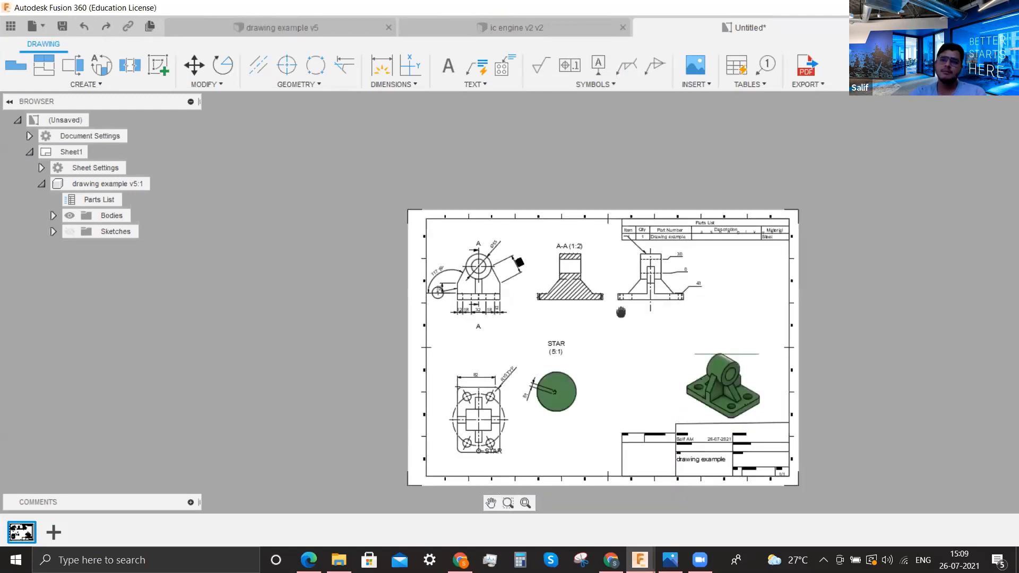
scroll(620, 312, up, 3)
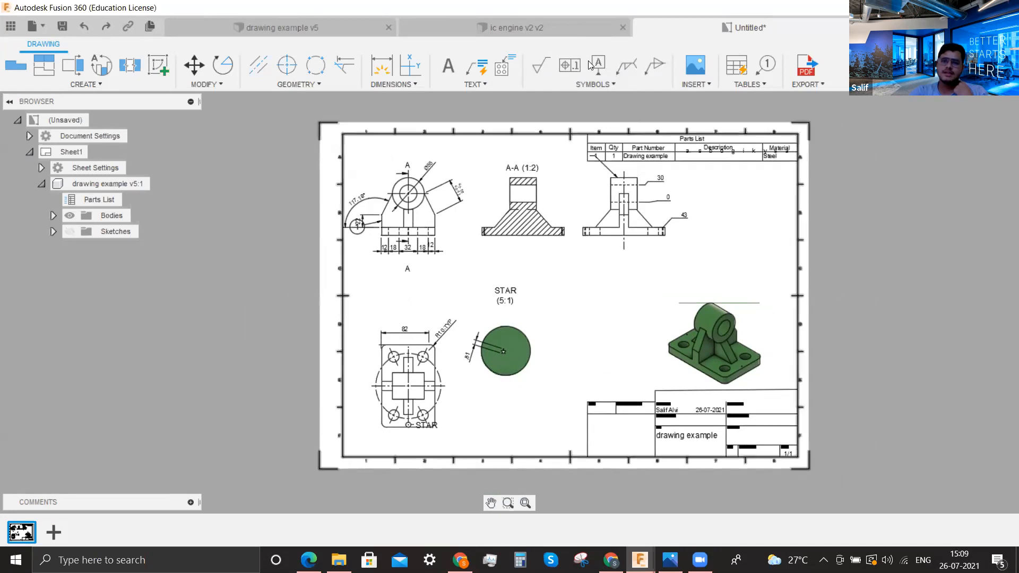
Switch to the ic engine v2 design and view the options for creating a drawing from it
click(557, 35)
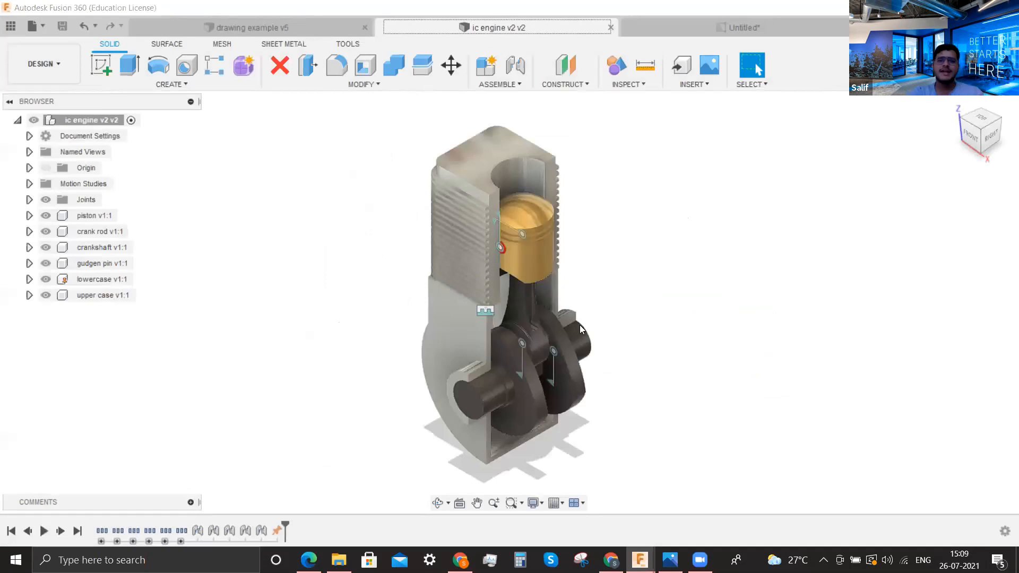
click(36, 65)
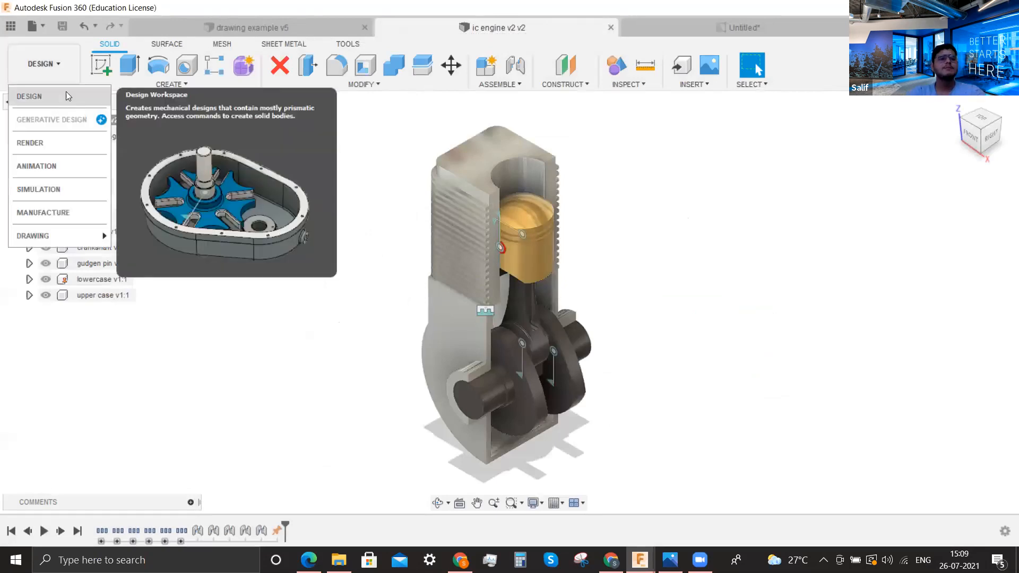
mouse_move(82, 237)
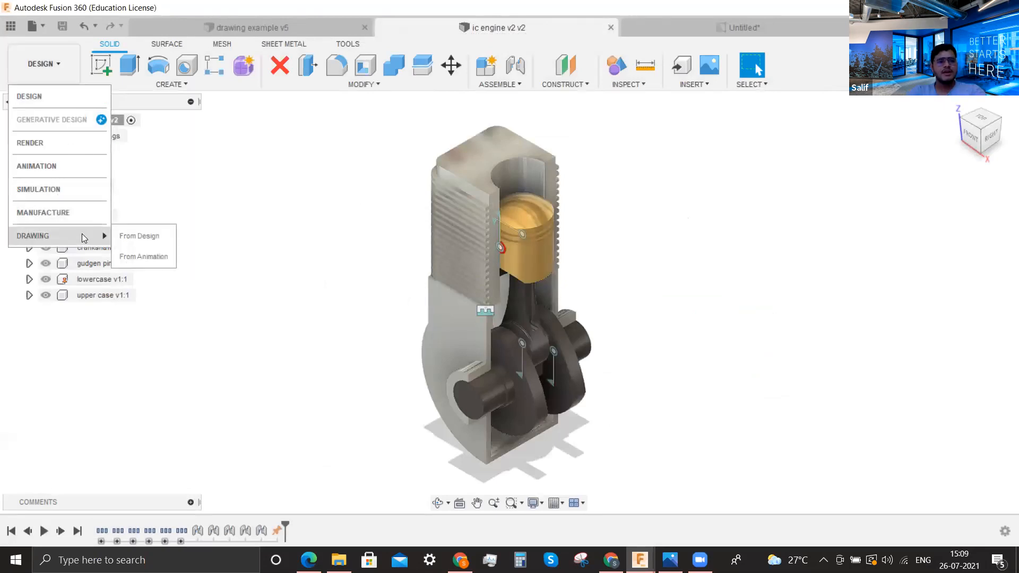
click(118, 237)
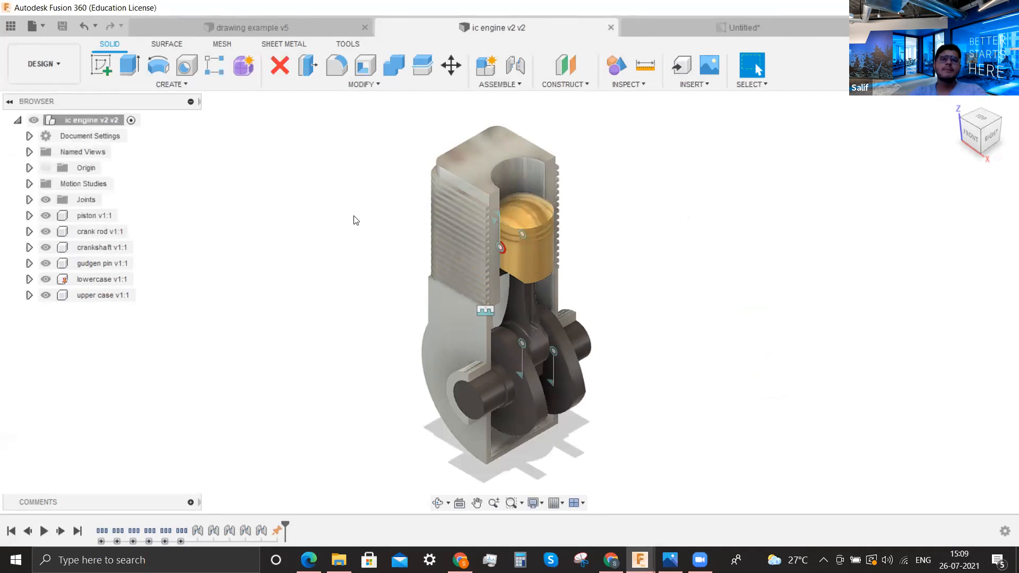
Create a drawing template from scratch with ISO, mm and A3 settings, and place a front assembly placeholder view in the sheet's upper-left area
click(36, 24)
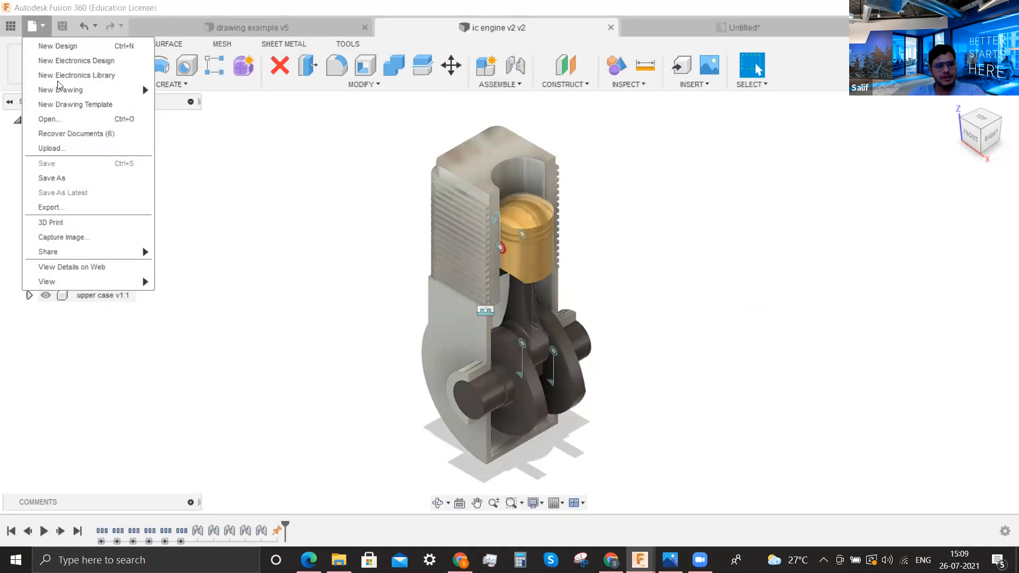
mouse_move(134, 93)
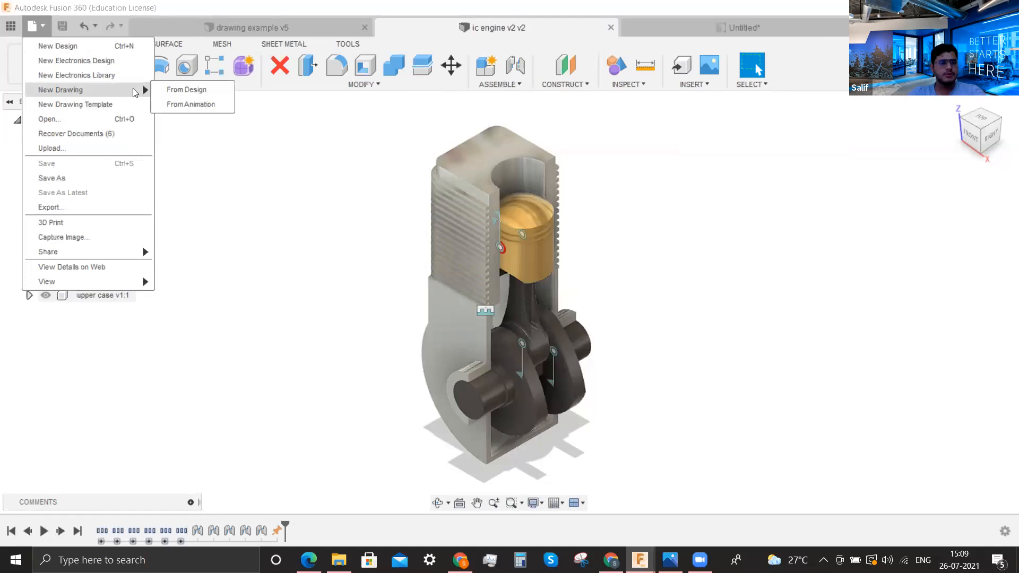
click(135, 104)
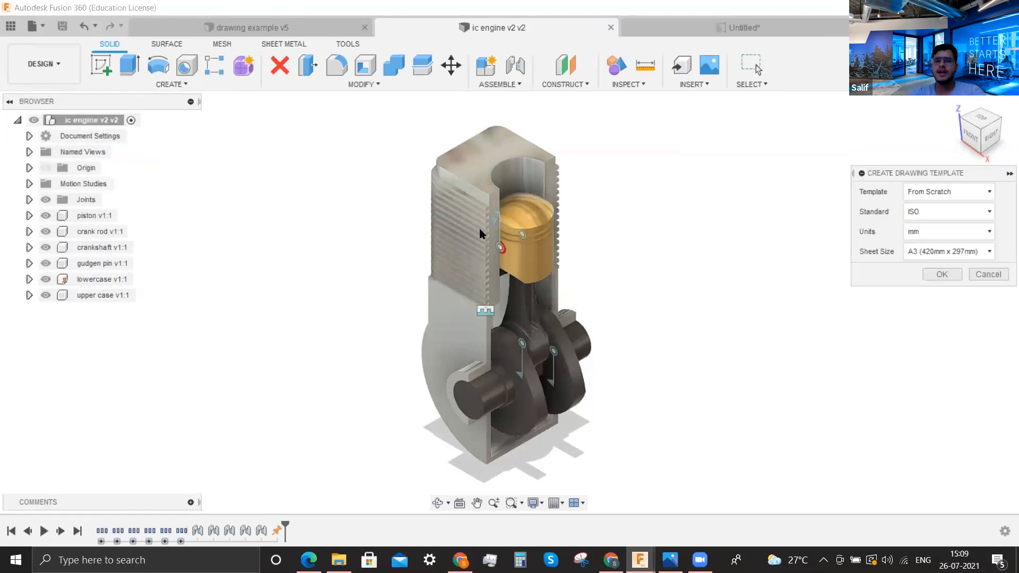
click(940, 275)
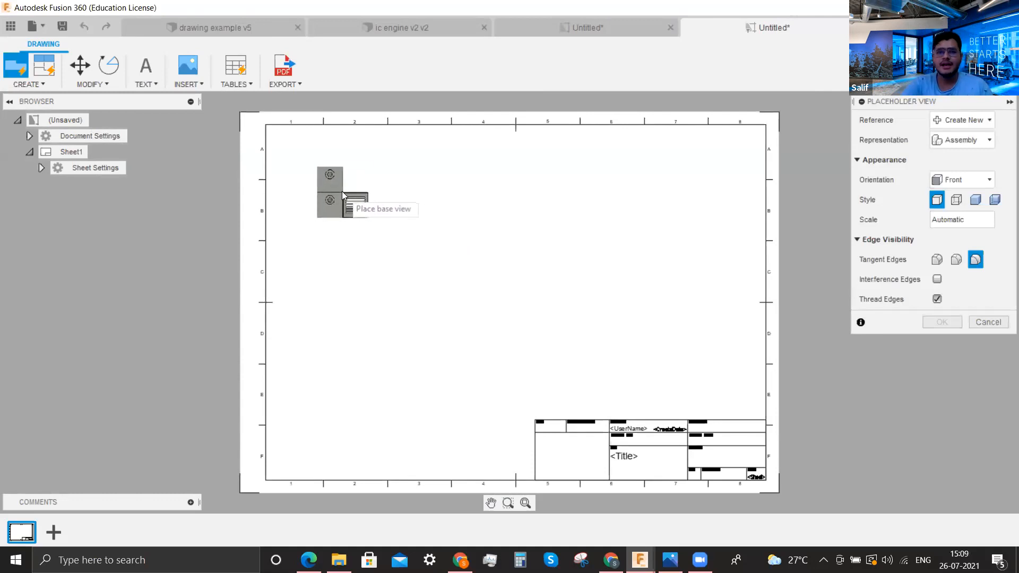
click(342, 191)
click(935, 321)
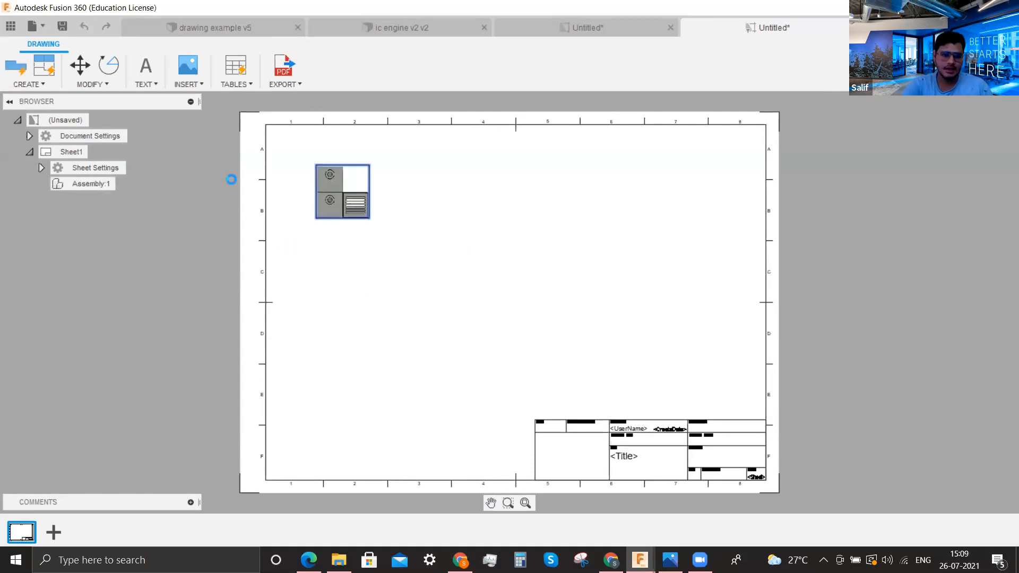
Project side, top and isometric views from the placeholder base view, and give the isometric view the shaded style
click(46, 76)
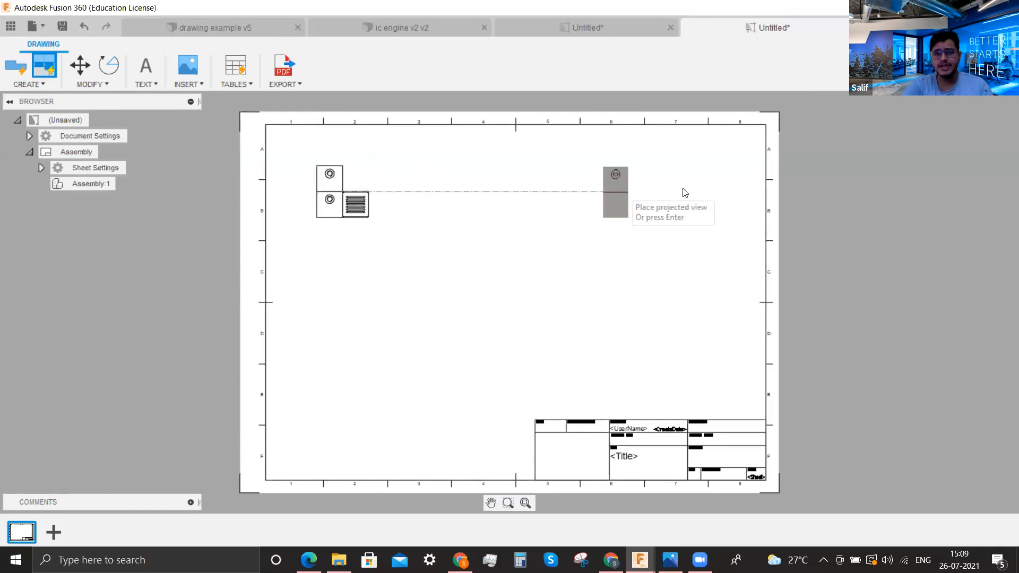
click(615, 212)
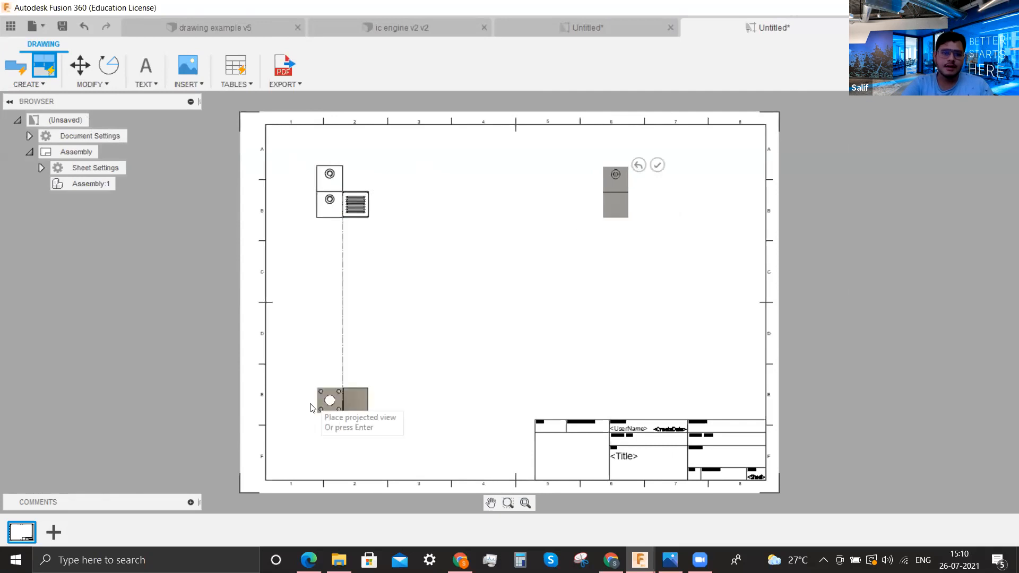
click(359, 409)
click(561, 342)
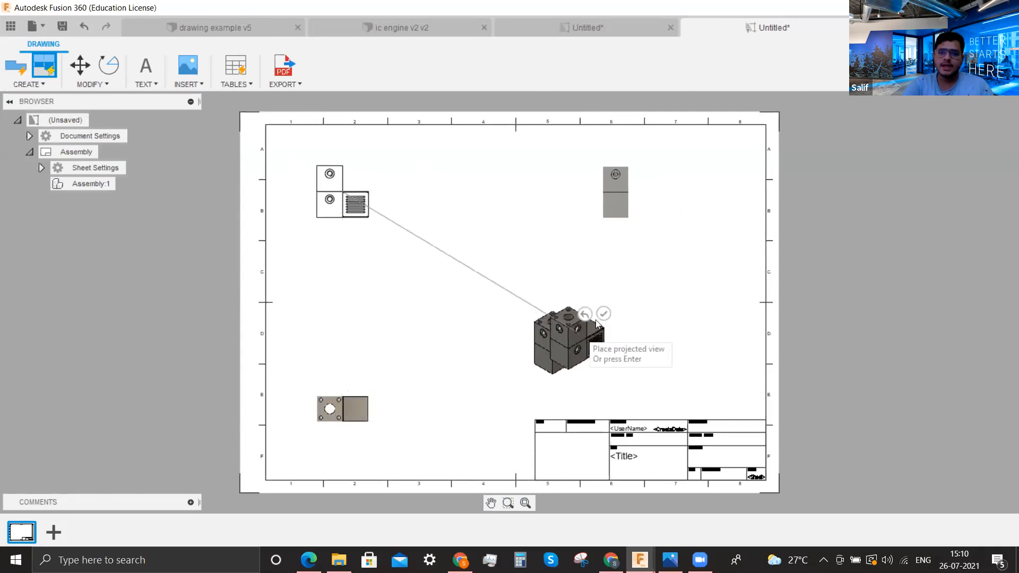
click(603, 314)
double_click(580, 365)
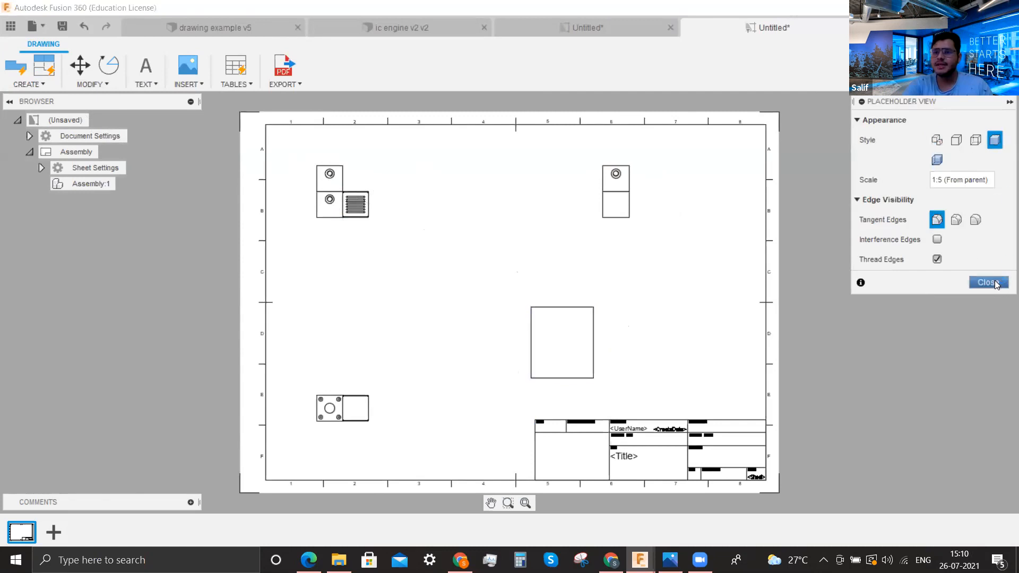
click(987, 282)
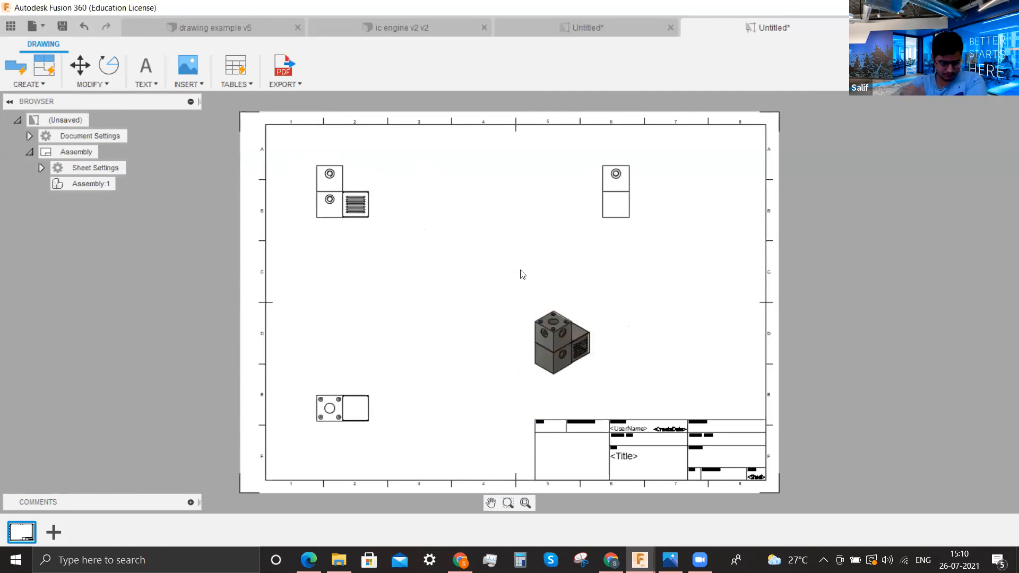
Insert an automatic first-level parts list at the upper-right corner of the template sheet's frame
click(235, 66)
click(765, 125)
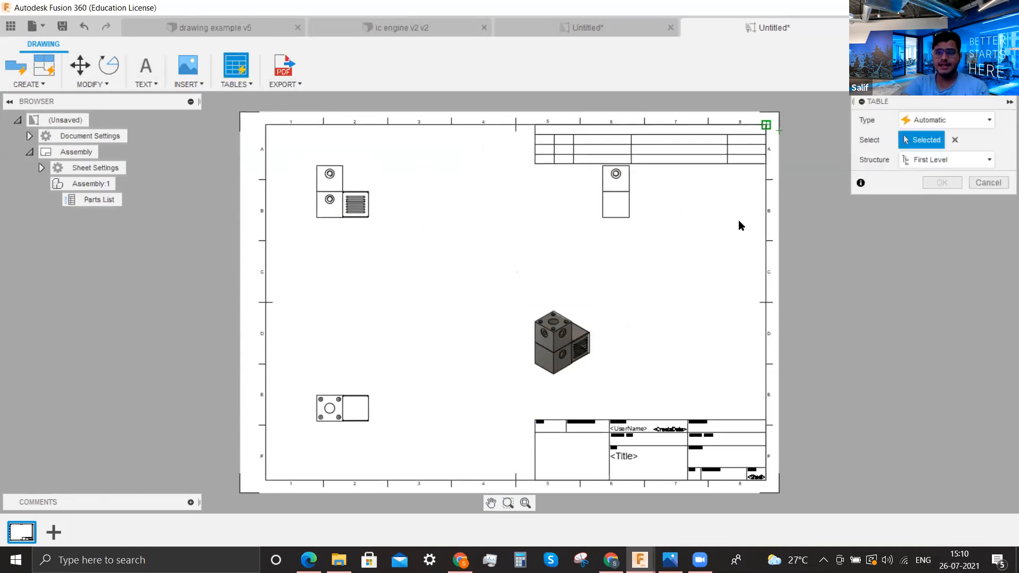
scroll(408, 227, up, 2)
drag(326, 183, 331, 209)
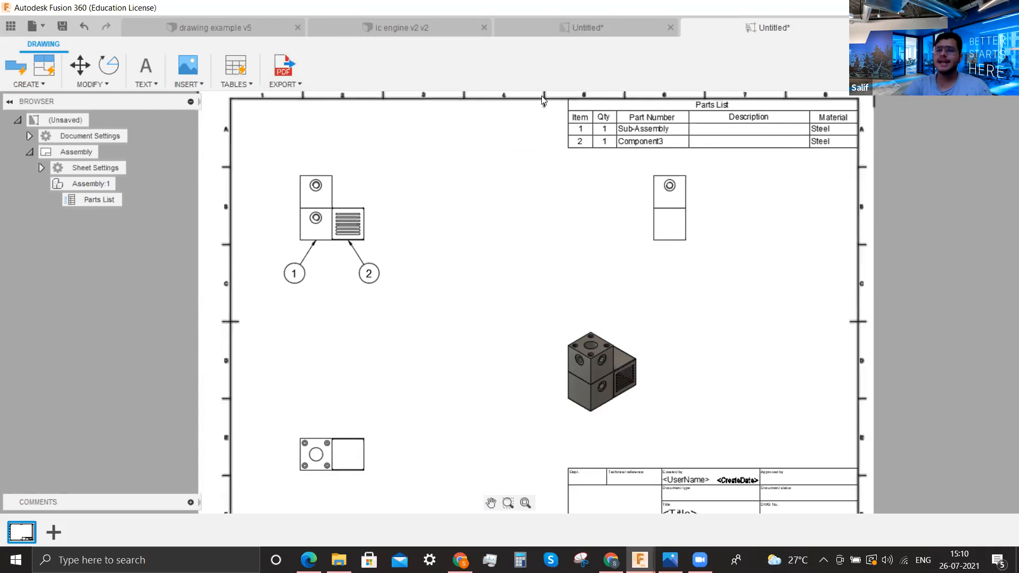
Save the template as "new drawing template" in the Animation and Drawing folder
key(ctrl+s)
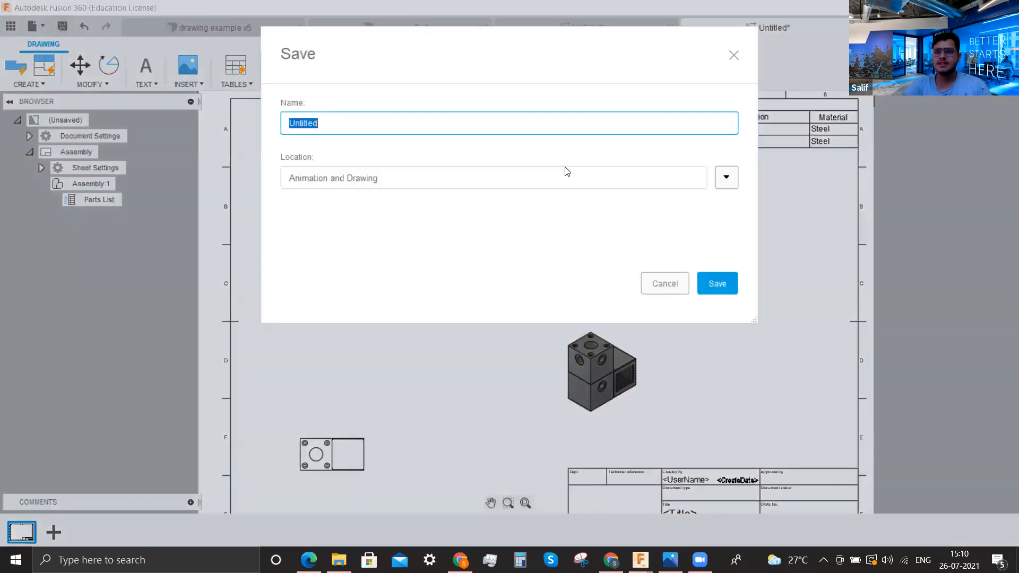
key(BackSpace)
text(new drawing)
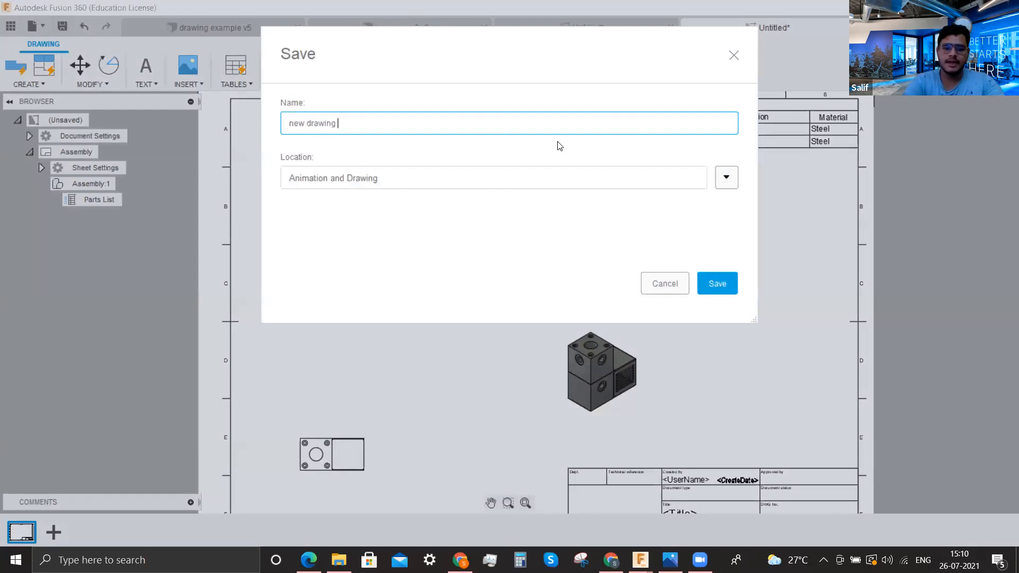
text( template)
click(717, 284)
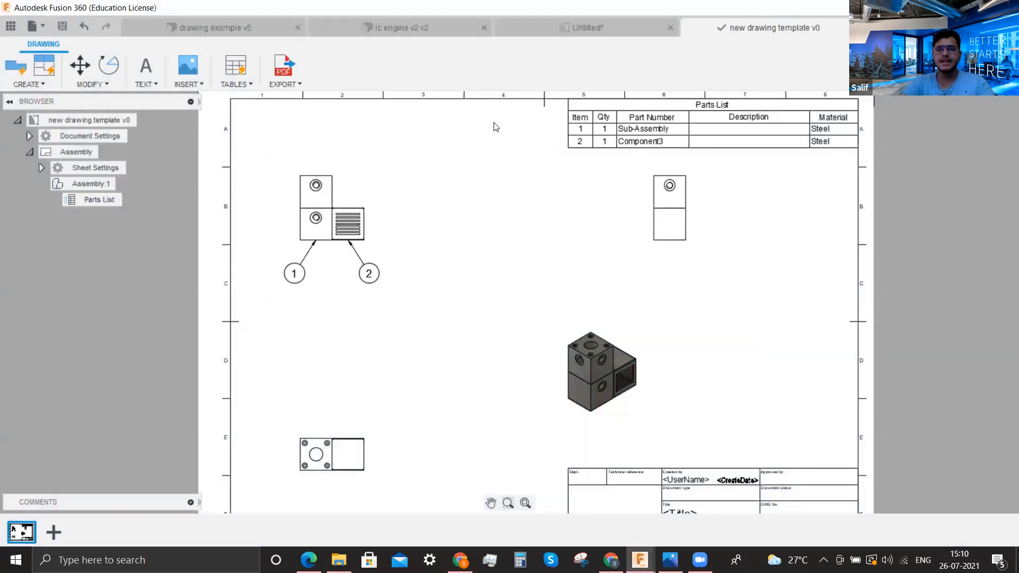
Create a new drawing of the full ic engine v2 assembly from "new drawing template" with the First Level structure
click(402, 28)
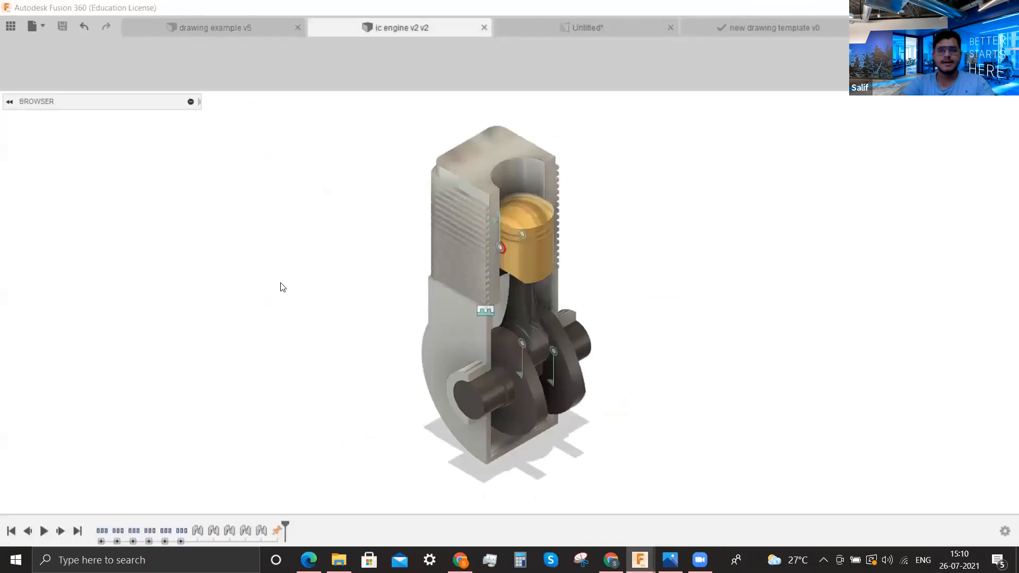
mouse_move(87, 237)
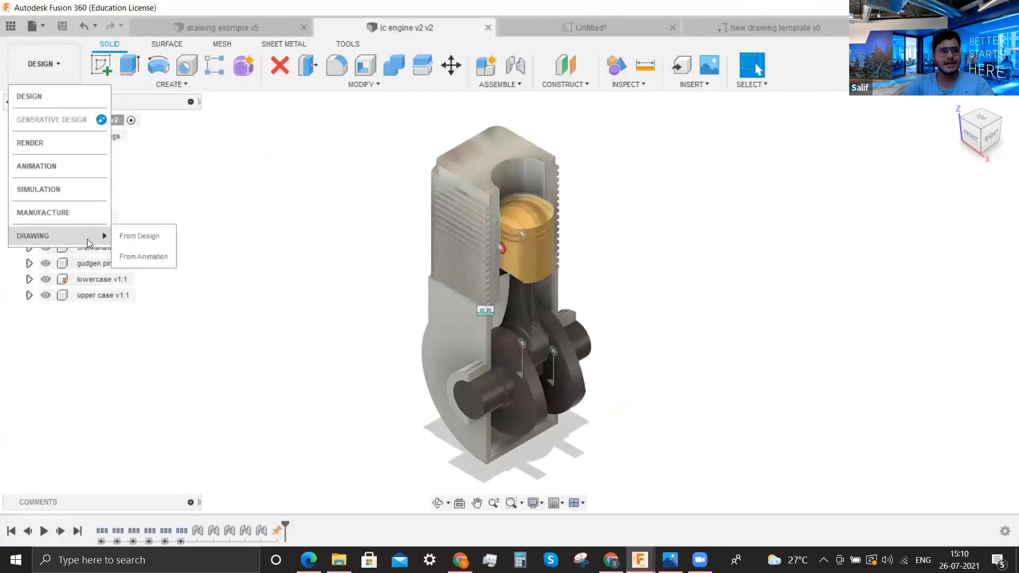
click(123, 233)
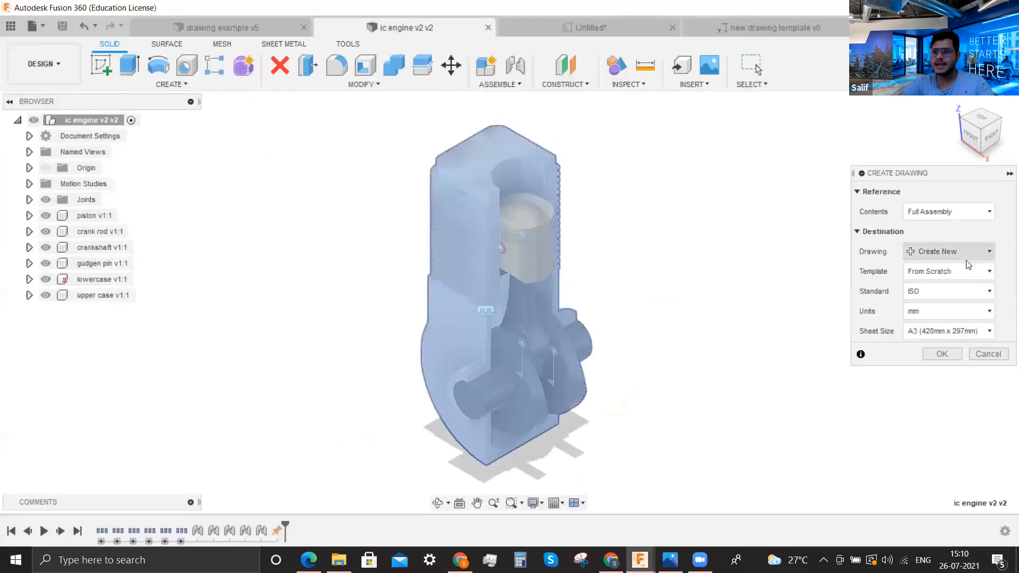
click(969, 270)
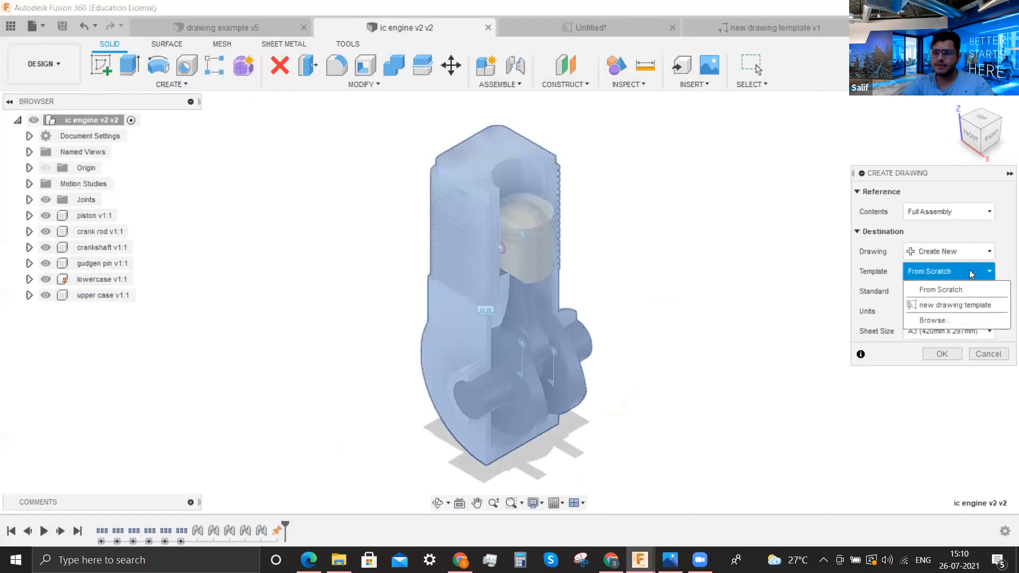
click(988, 305)
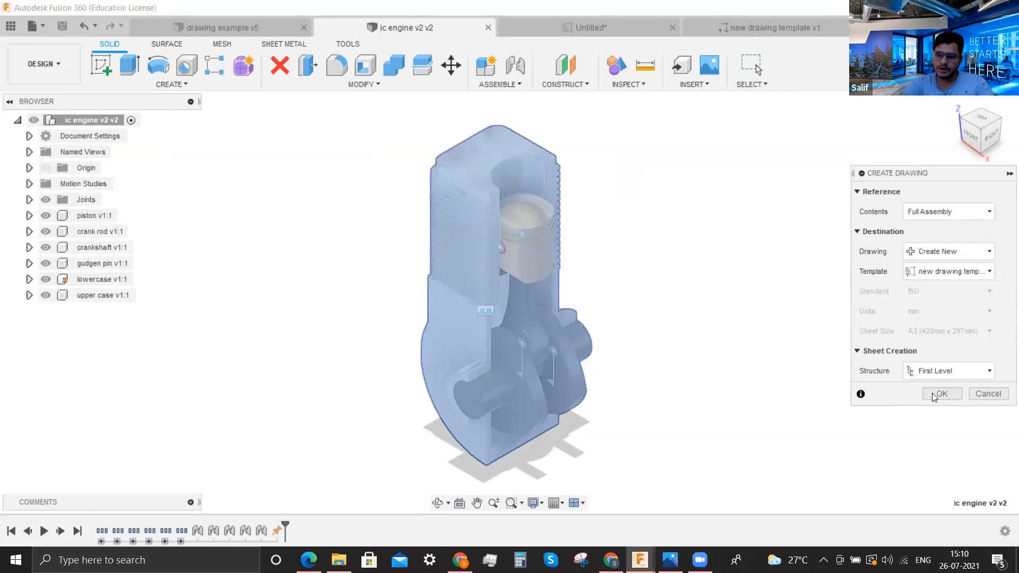
click(939, 396)
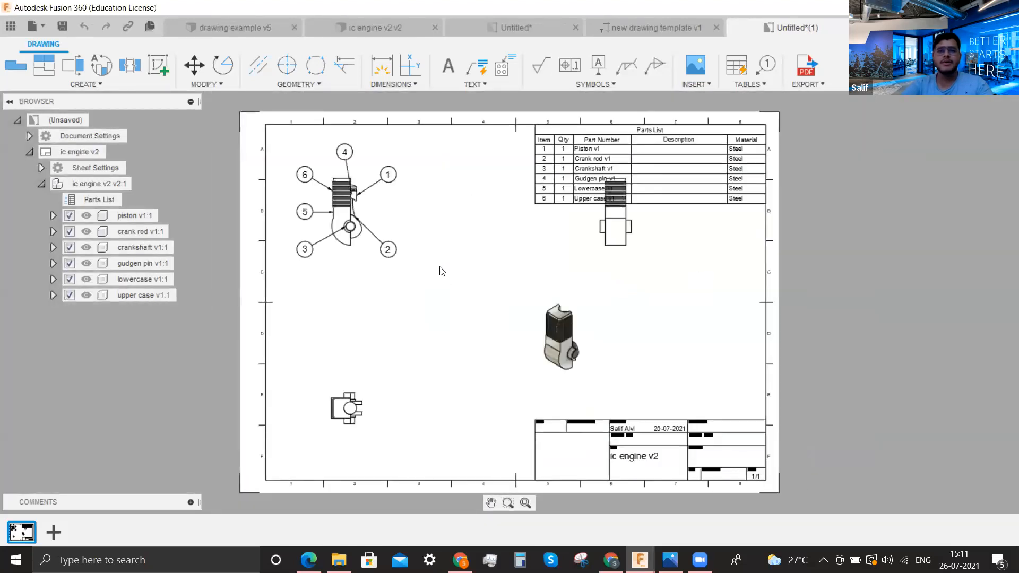
Examine the engine drawing's parts list entries and match them with the numbered balloons on the front view
scroll(603, 169, up, 5)
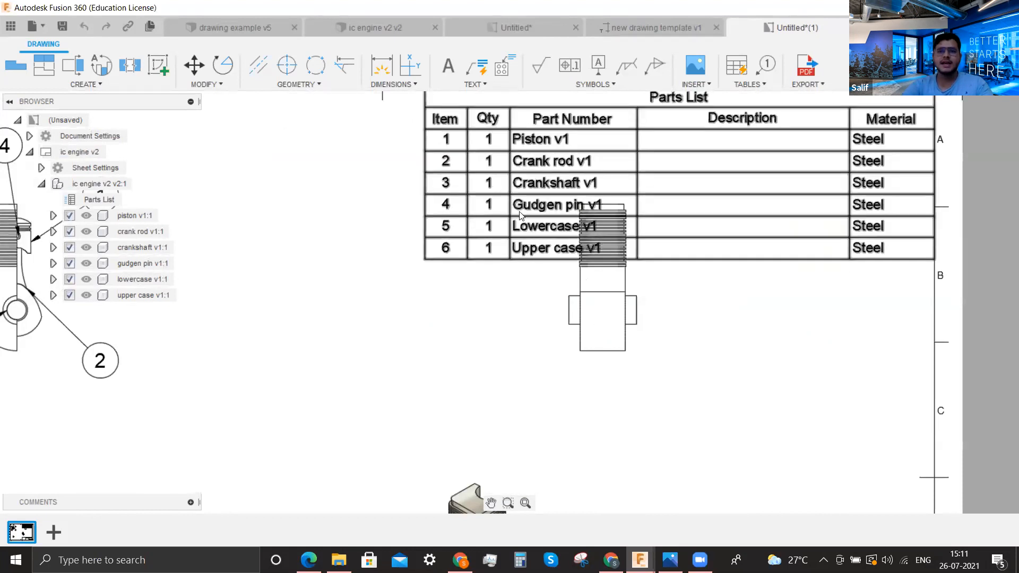
scroll(289, 427, down, 5)
scroll(264, 299, up, 5)
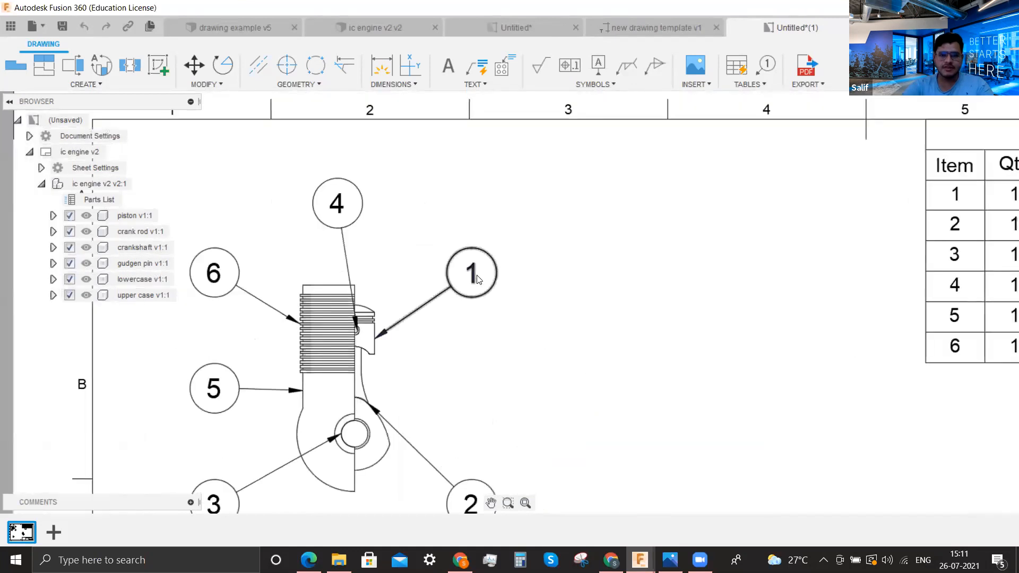
scroll(492, 273, down, 4)
scroll(479, 291, up, 2)
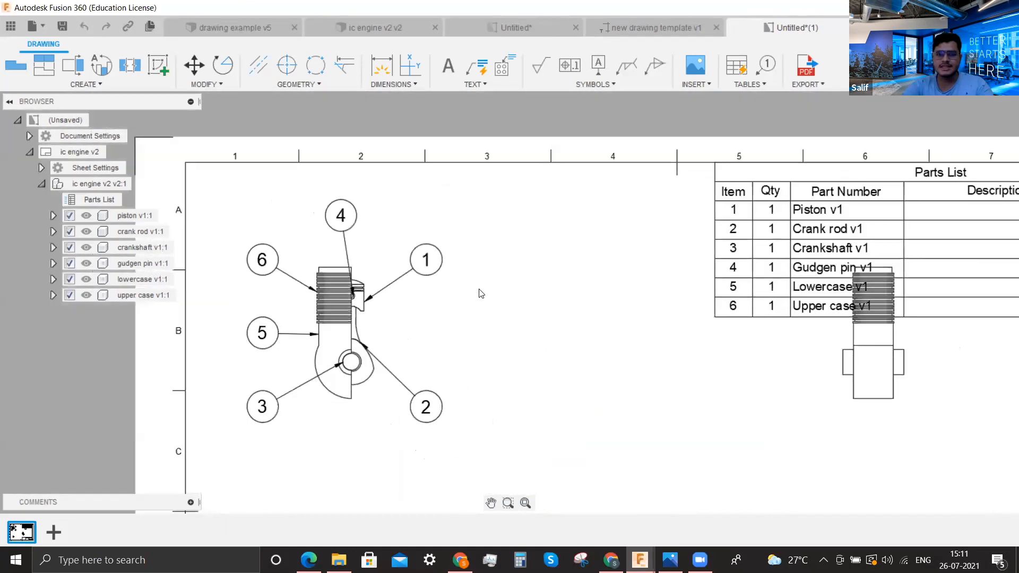
Move the engine's front view down the sheet so the aligned side view clears the parts list
click(350, 330)
drag(344, 333, 343, 396)
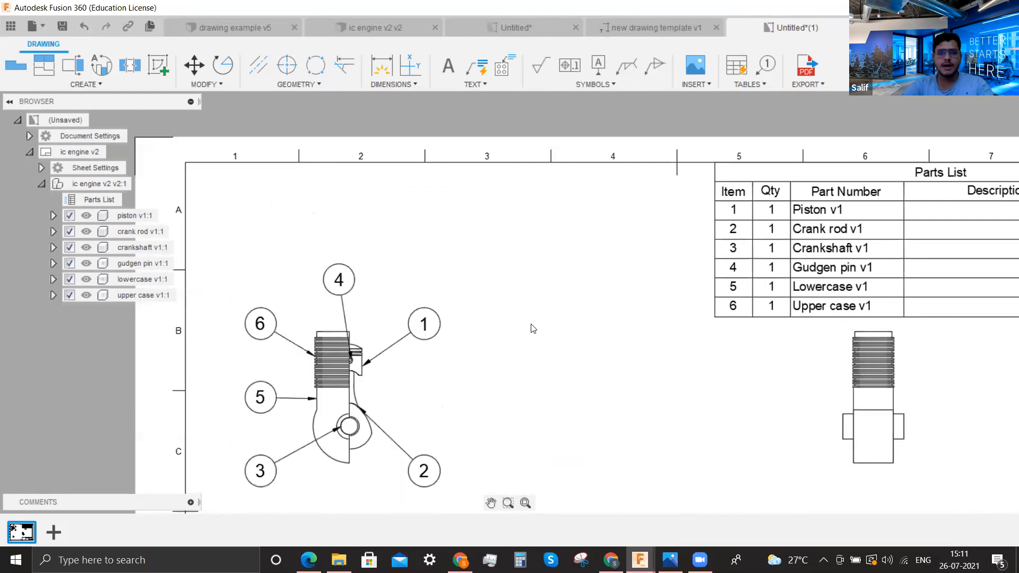
Renumber the balloons automatically from 1 in this order: piston, gudgen pin, upper case, lowercase, crankshaft, crank rod
click(726, 84)
click(753, 186)
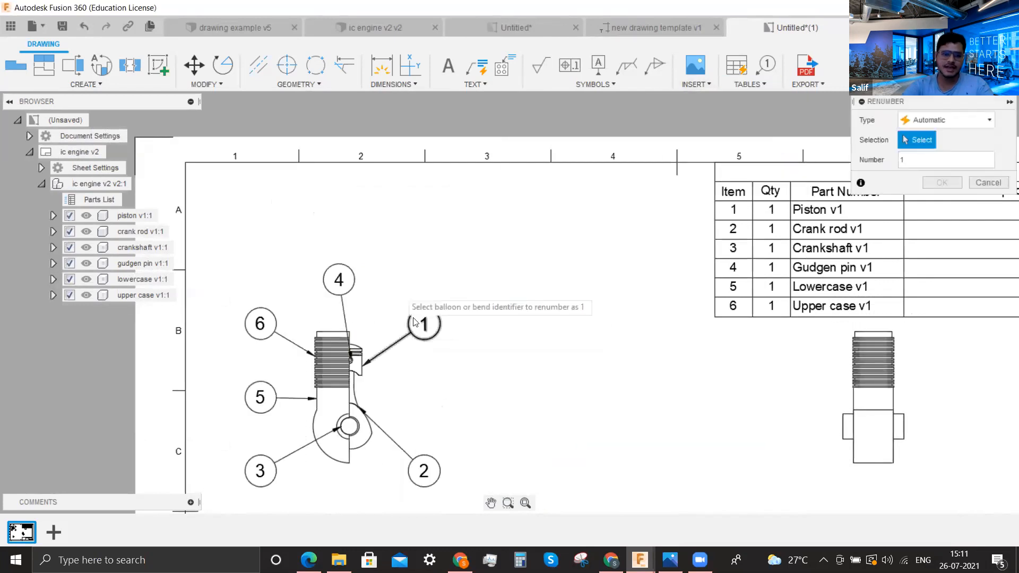
click(419, 323)
click(338, 279)
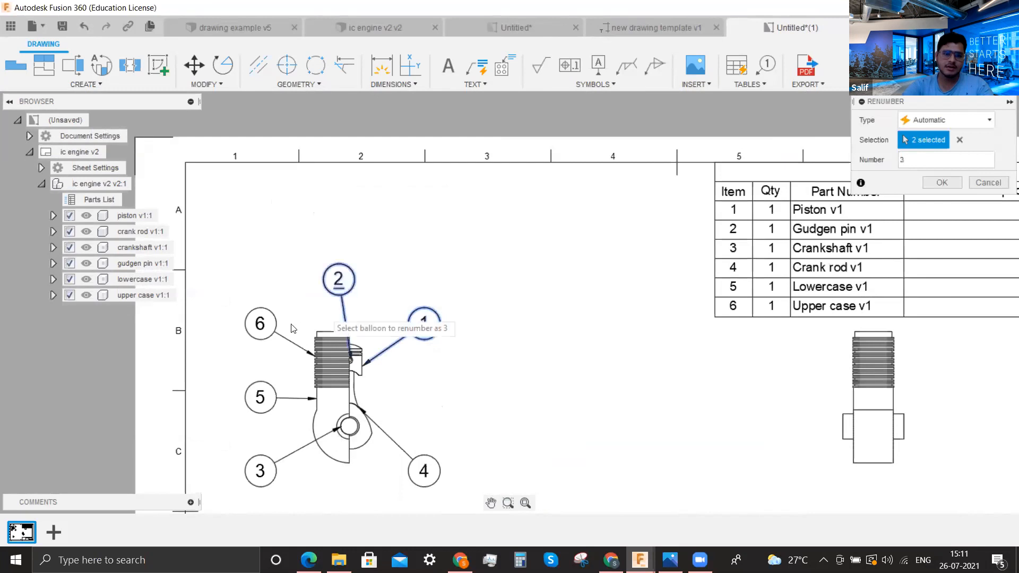
click(260, 323)
click(260, 396)
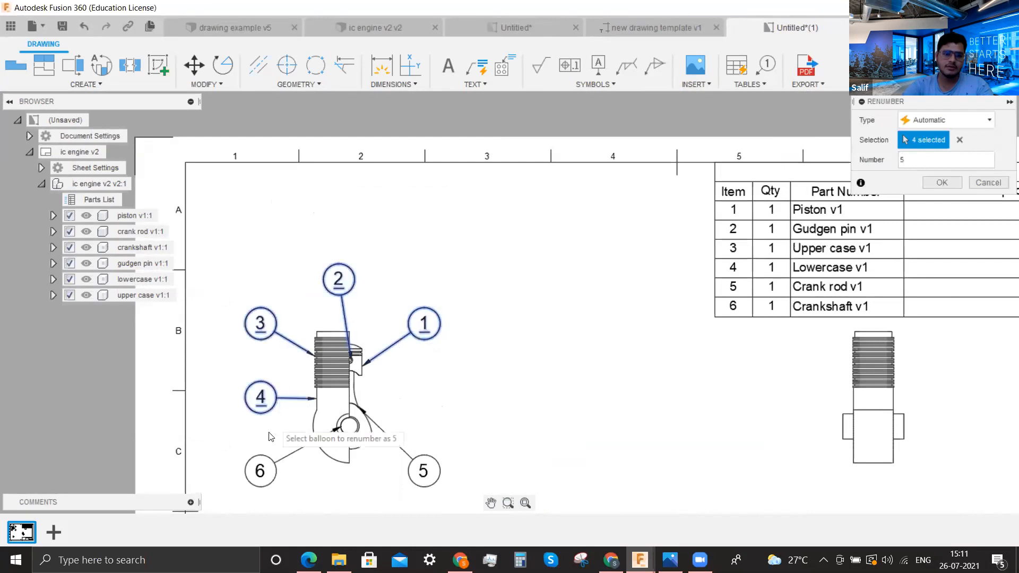
click(263, 467)
click(423, 470)
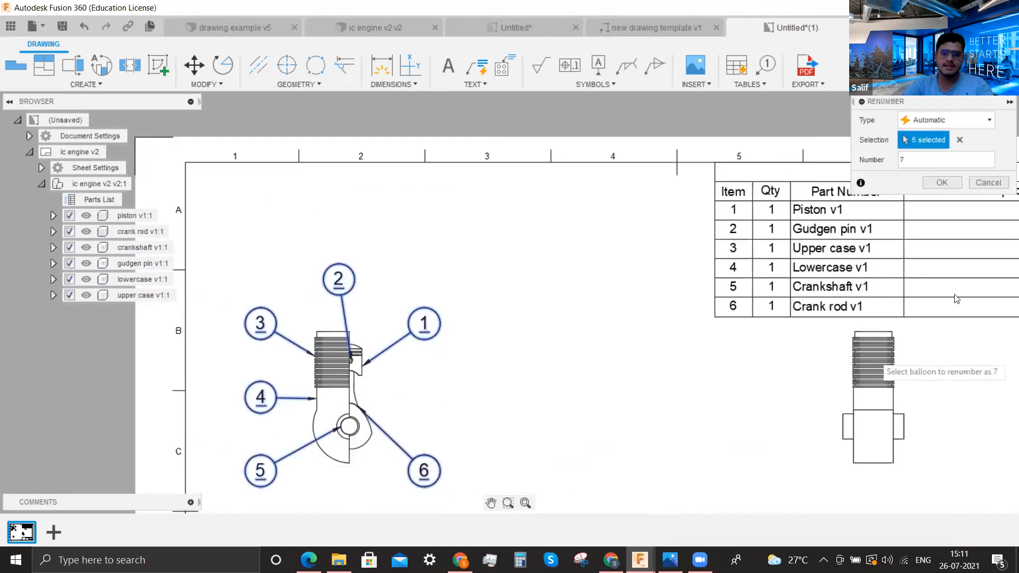
click(942, 182)
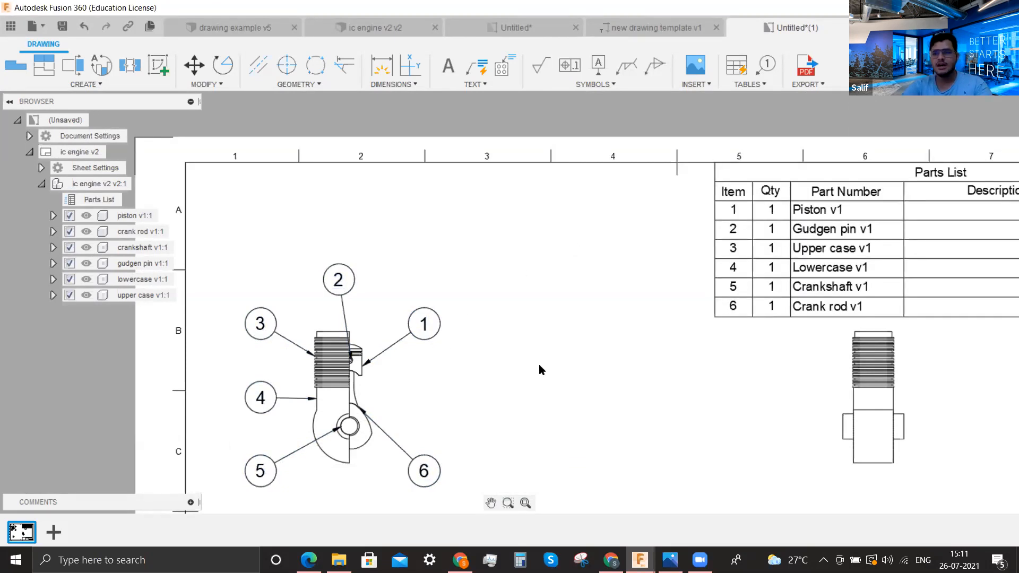
Undo the balloon renumbering and redo it
key(ctrl+z)
click(106, 26)
scroll(417, 267, down, 3)
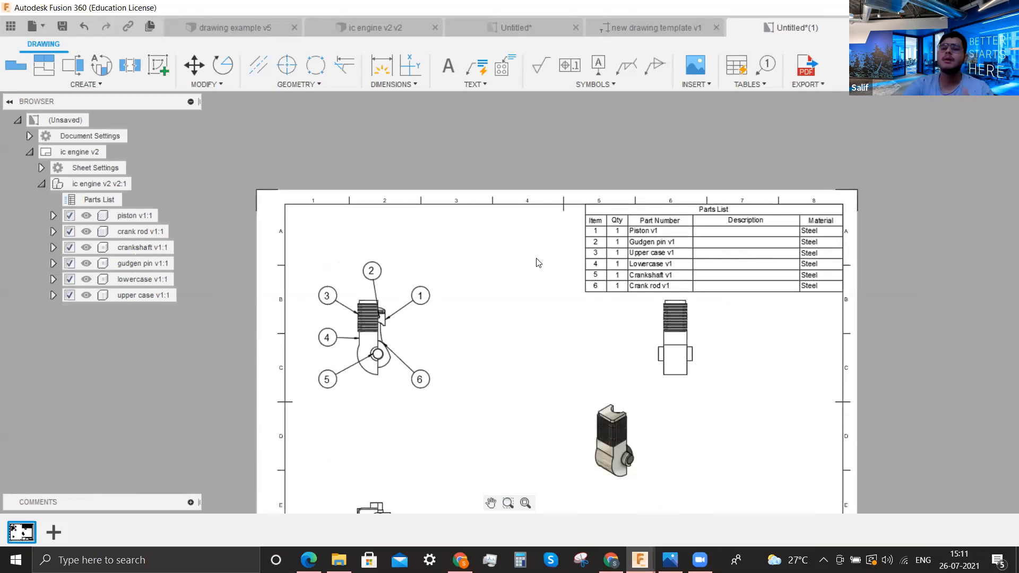
Move the shaded isometric engine view slightly down and to the right, closer to the title block
scroll(533, 258, down, 2)
scroll(527, 371, up, 3)
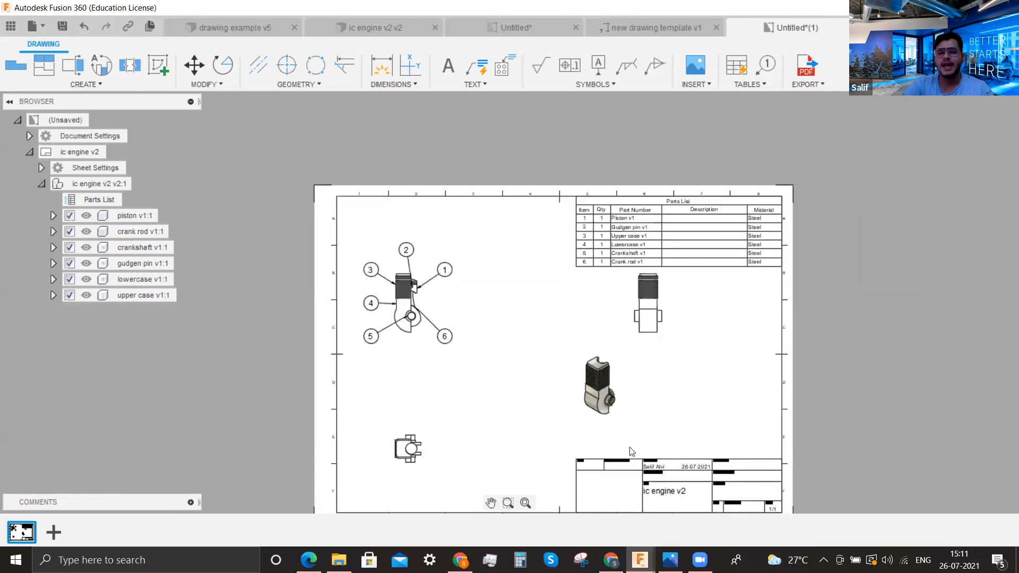
click(644, 366)
click(642, 364)
click(660, 419)
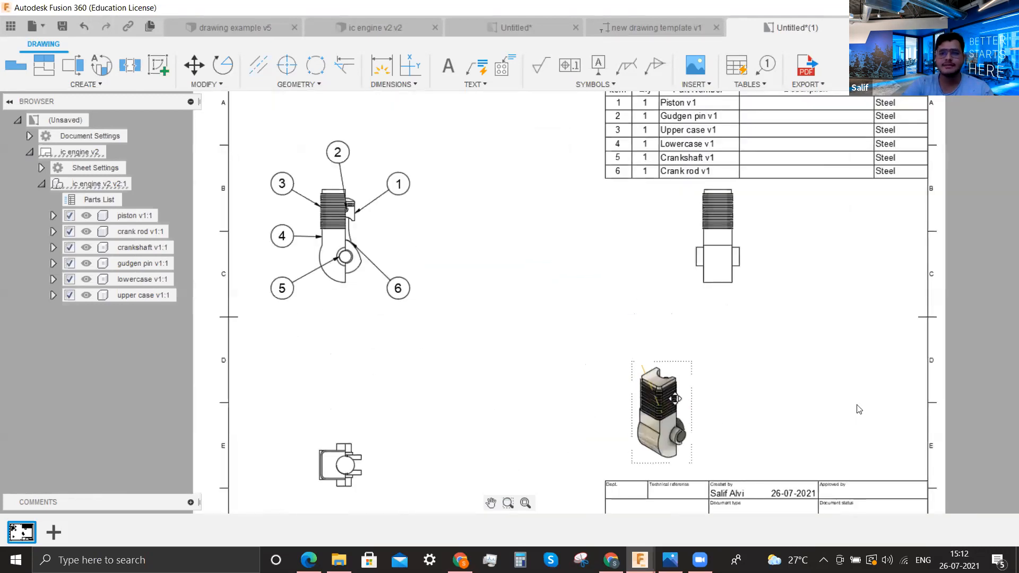
scroll(470, 277, down, 2)
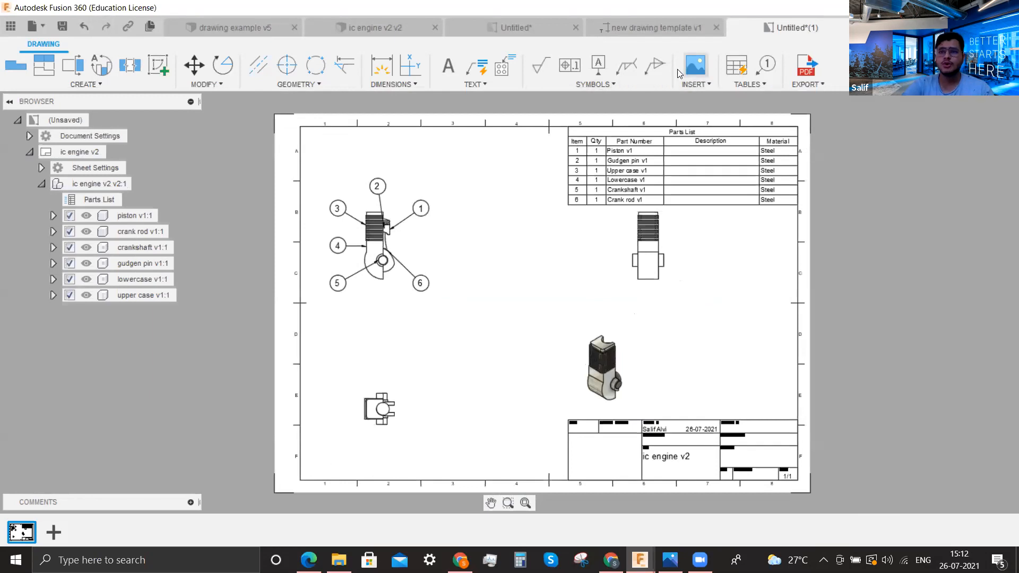
Align balloons 1, 2 and 6 along a steep slanted line to the right of the front view
click(748, 84)
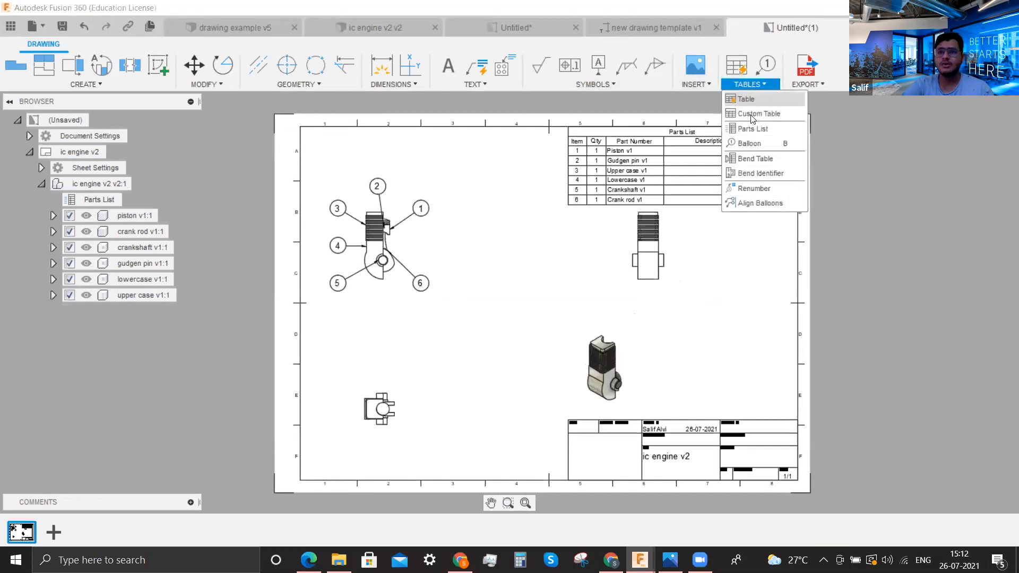
click(764, 202)
scroll(406, 214, up, 2)
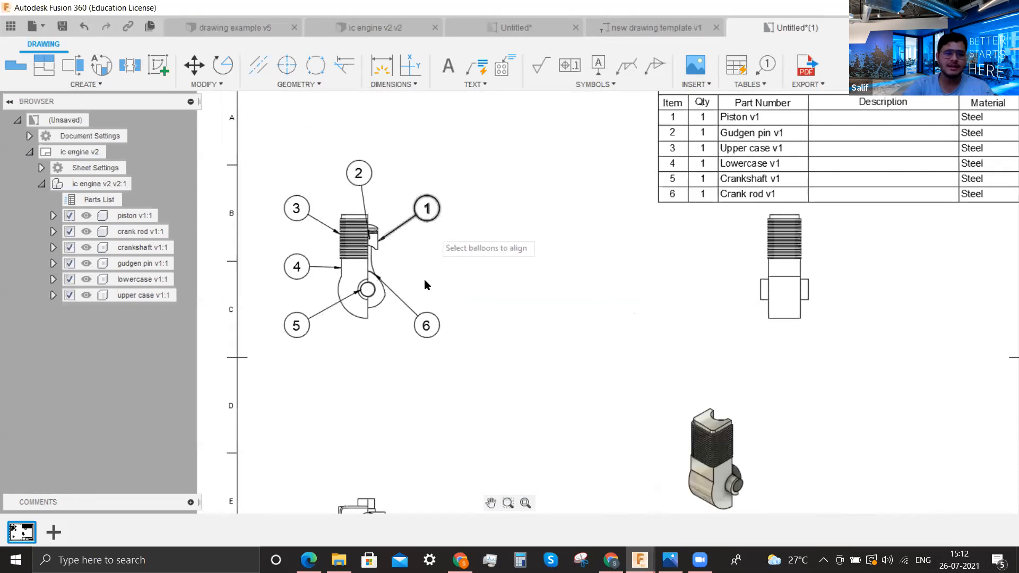
click(426, 324)
click(427, 208)
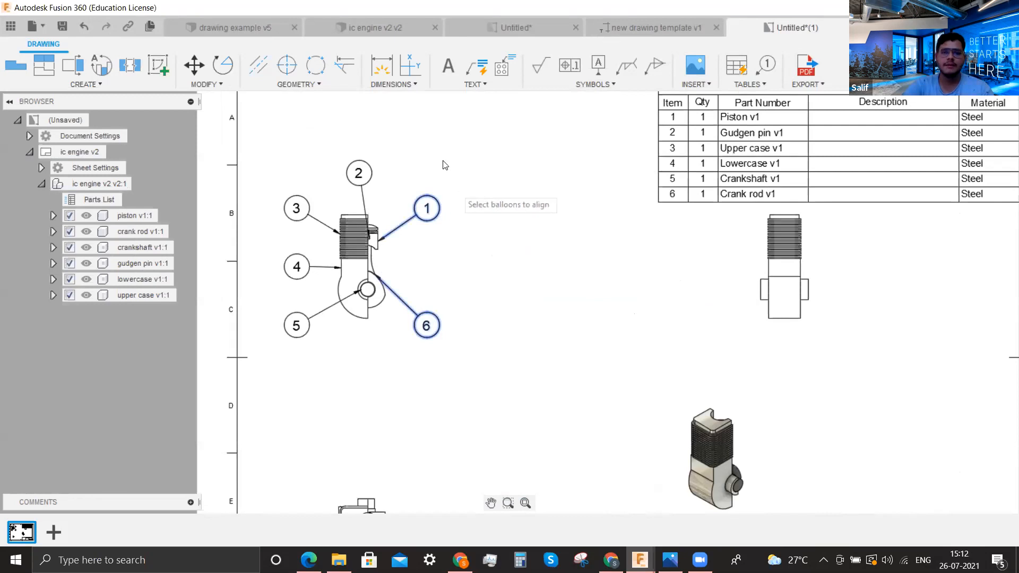
click(367, 175)
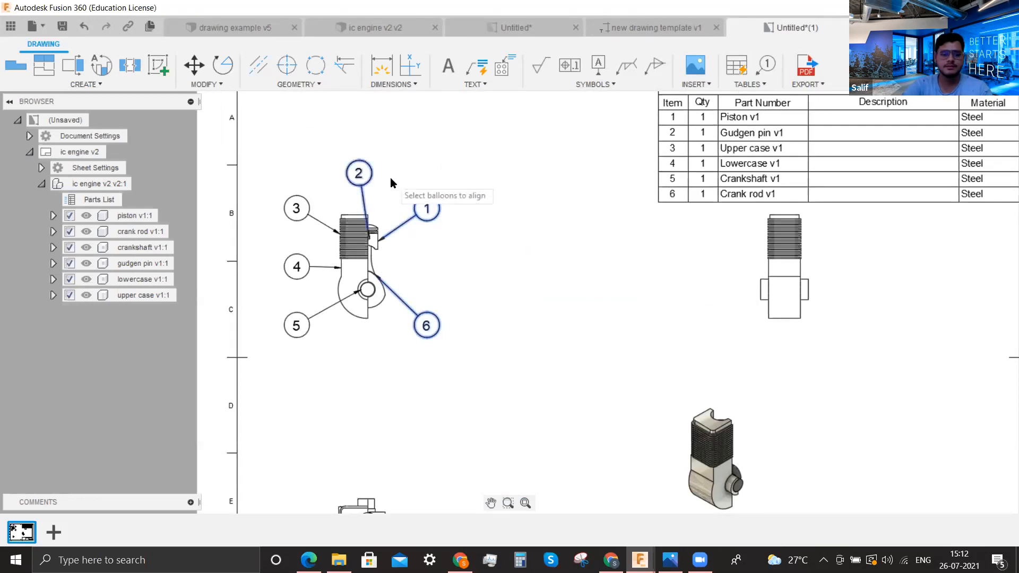
key(Return)
click(427, 219)
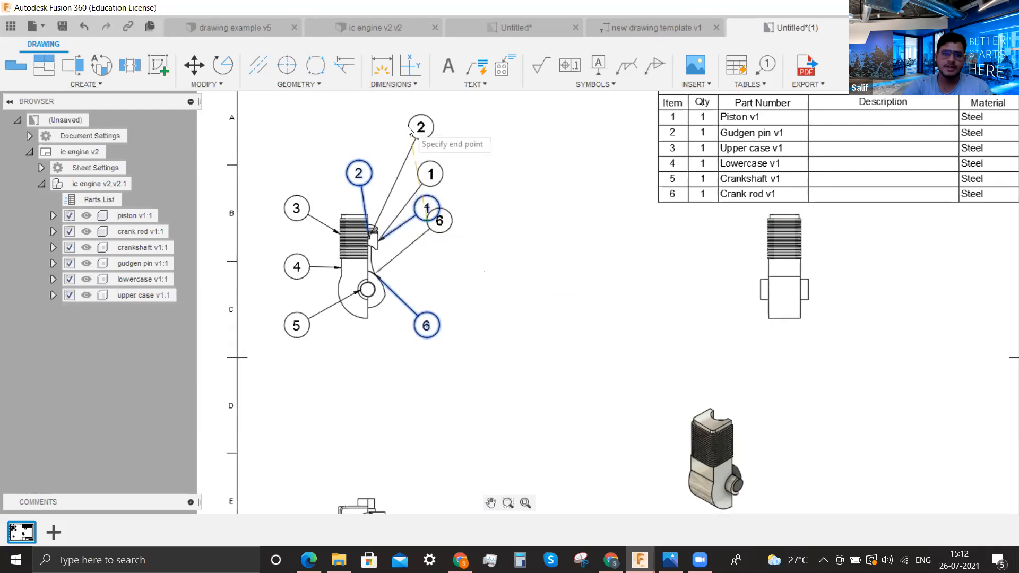
click(418, 116)
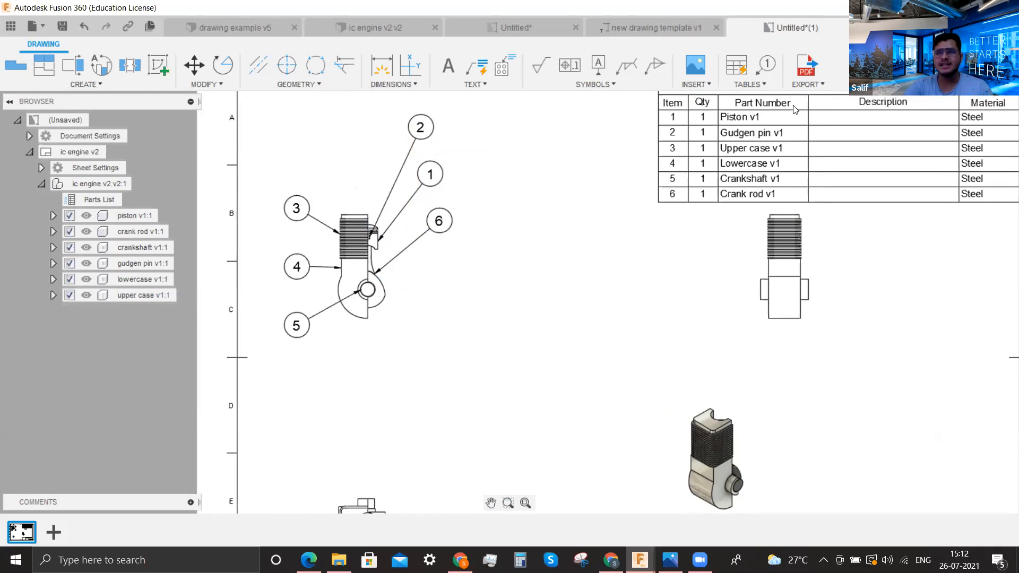
Review the export formats offered for the engine drawing and look back at the new drawing template
click(806, 84)
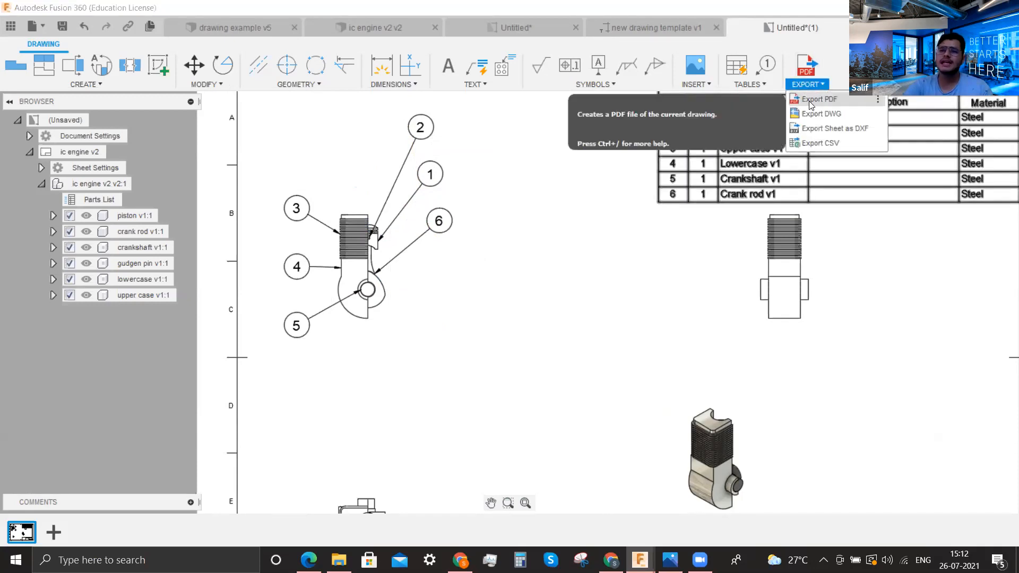
click(661, 29)
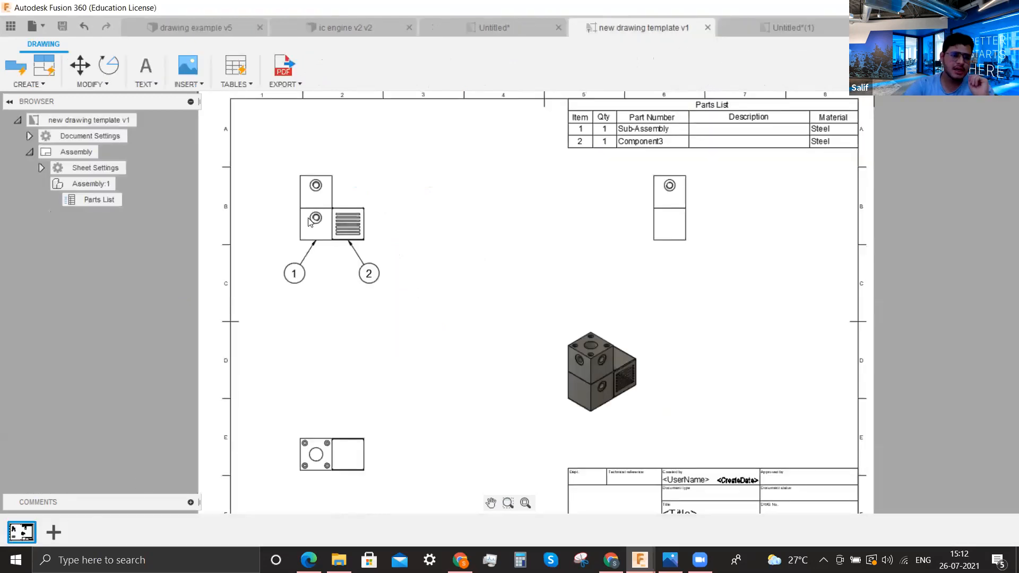
Add a second sheet to the bracket's drawing and place a shaded HOME base view on it at 1:1 scale
click(427, 25)
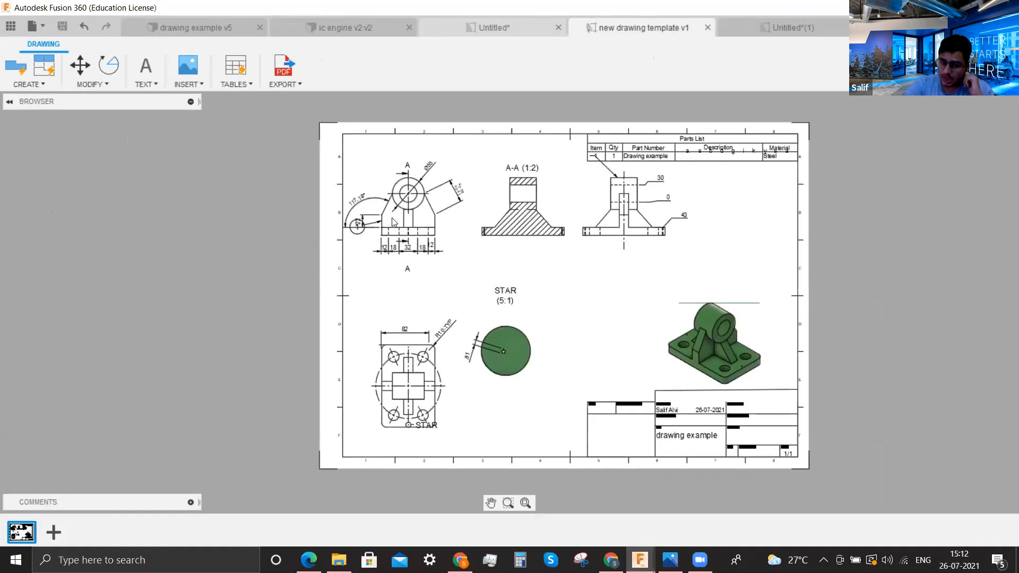
click(54, 532)
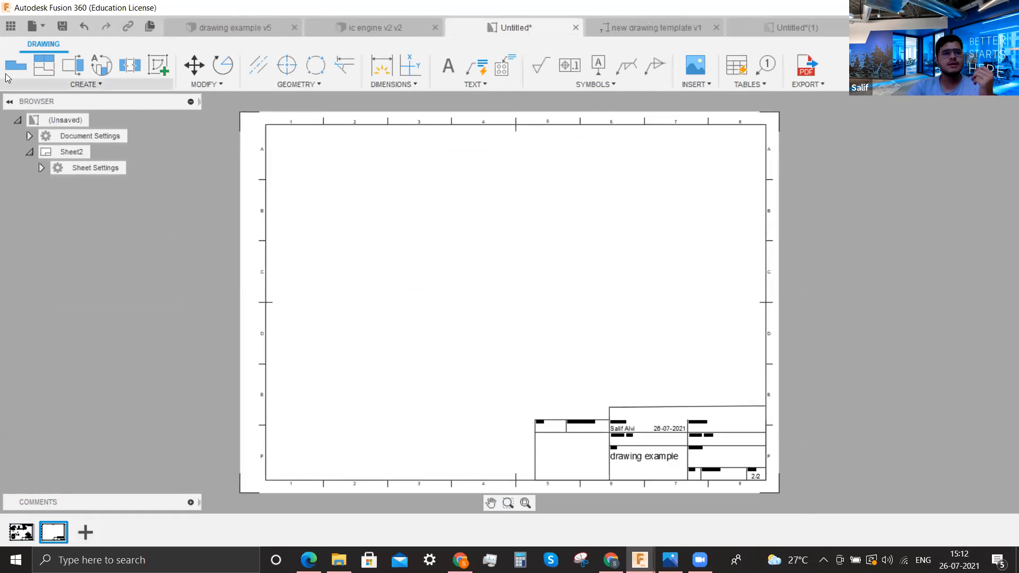
click(16, 64)
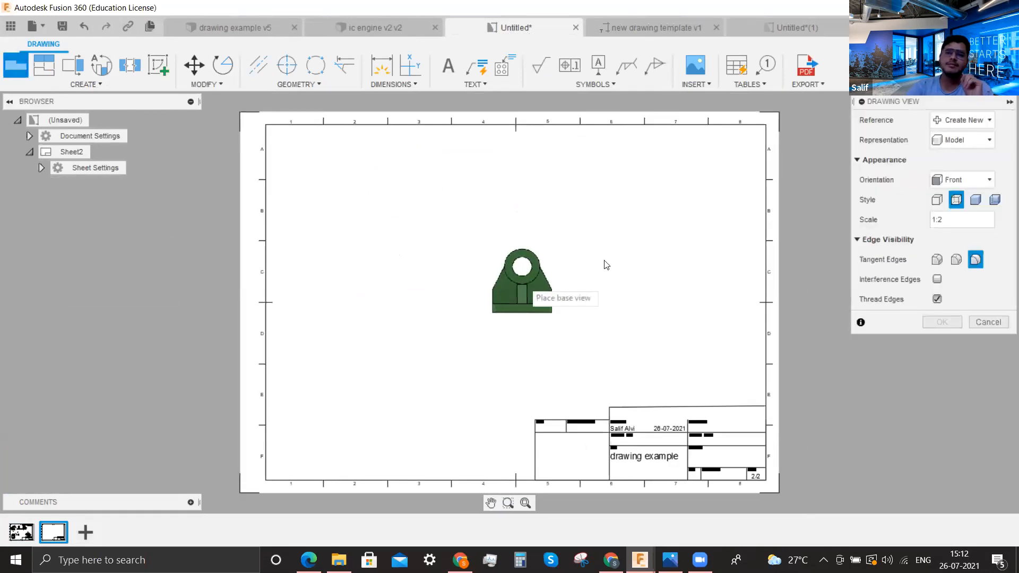
click(965, 181)
click(966, 246)
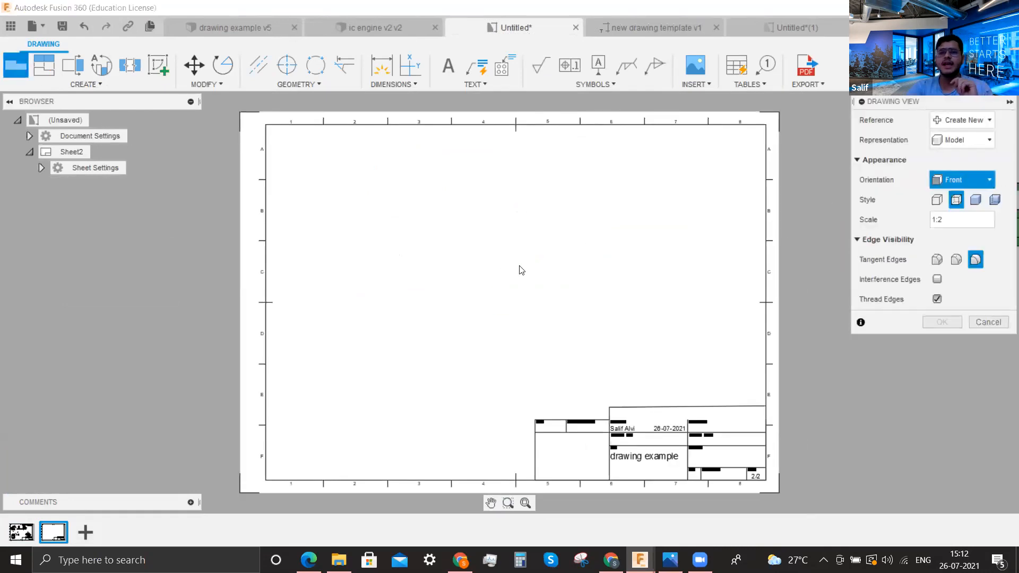
click(943, 218)
key(BackSpace)
text(1)
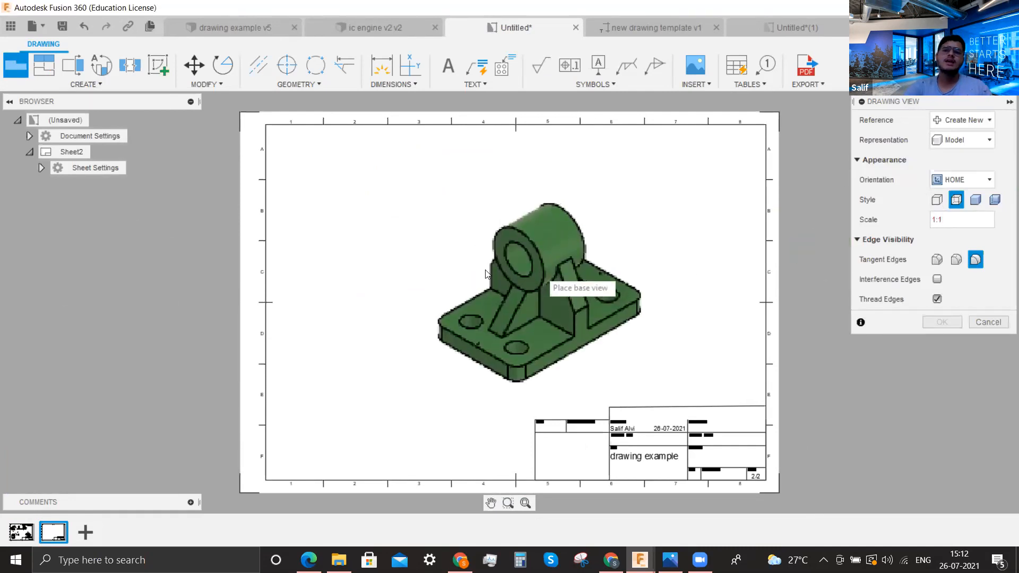
click(500, 268)
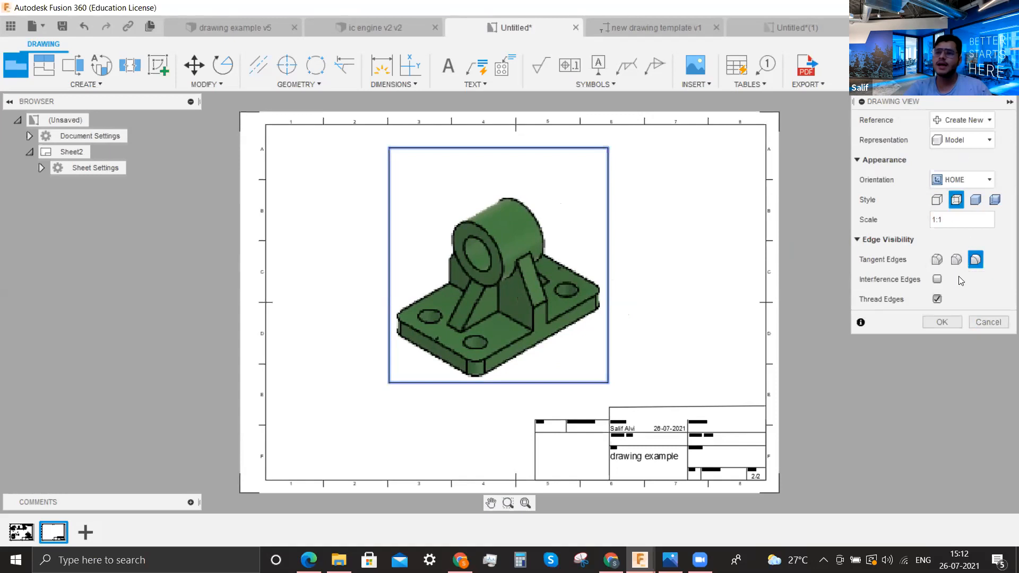
click(975, 199)
click(941, 322)
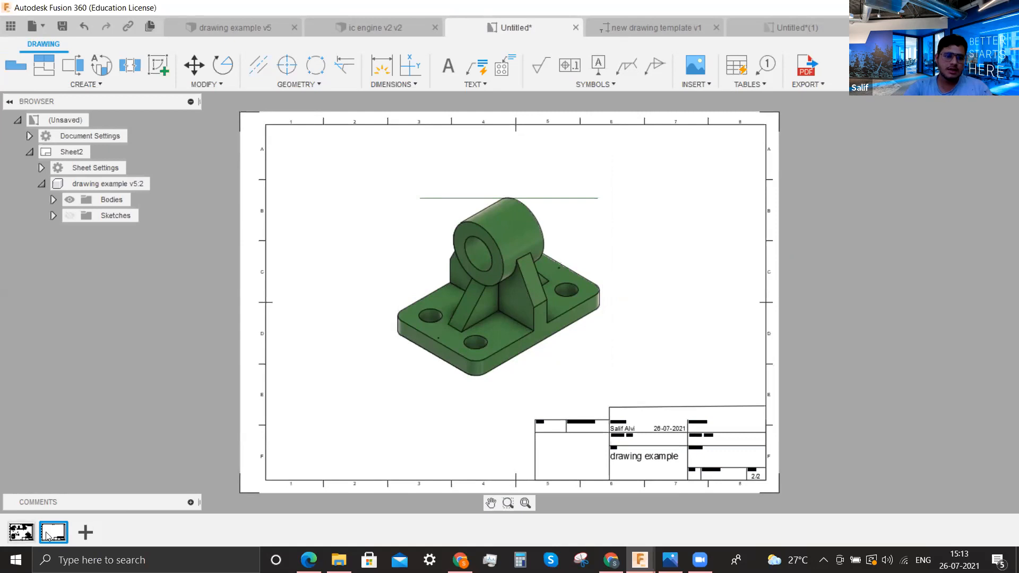
Reorder the bracket drawing so the new sheet comes first, and open the original dimensioned sheet
mouse_move(47, 534)
mouse_down()
mouse_move(20, 532)
mouse_move(33, 525)
mouse_up()
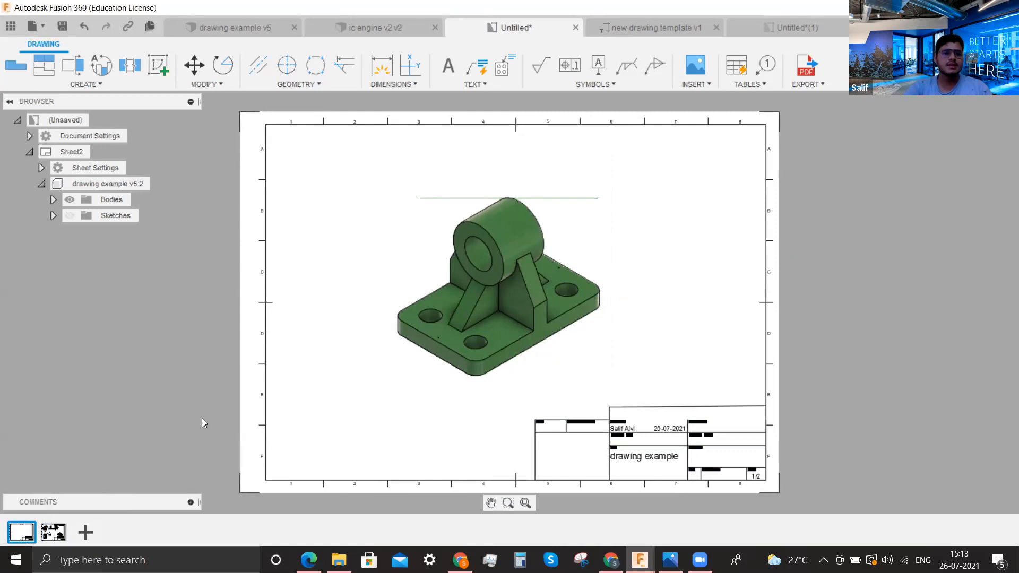
click(53, 533)
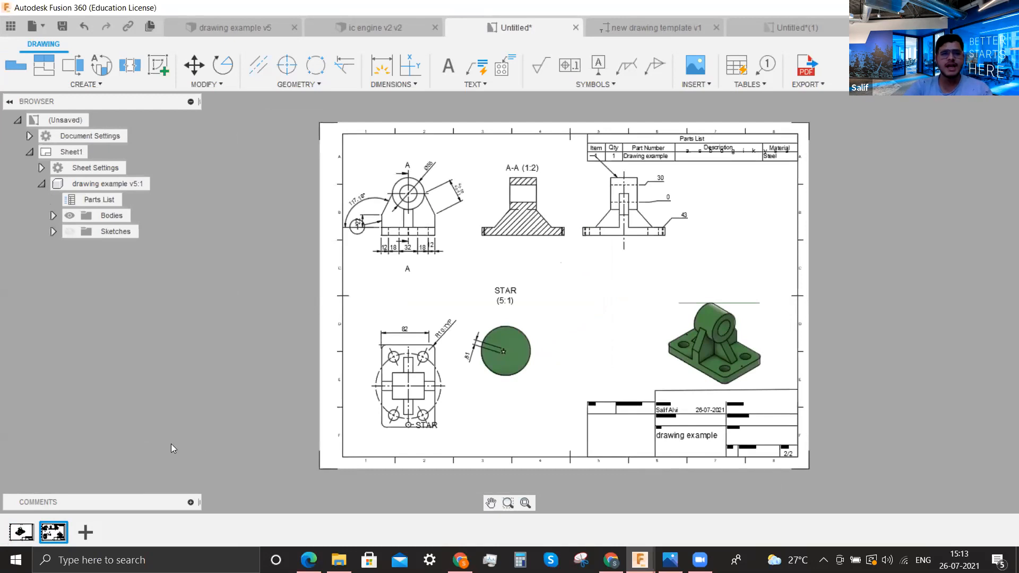
Add a second sheet to the ic engine drawing and place a front base view in its upper-left area
click(766, 30)
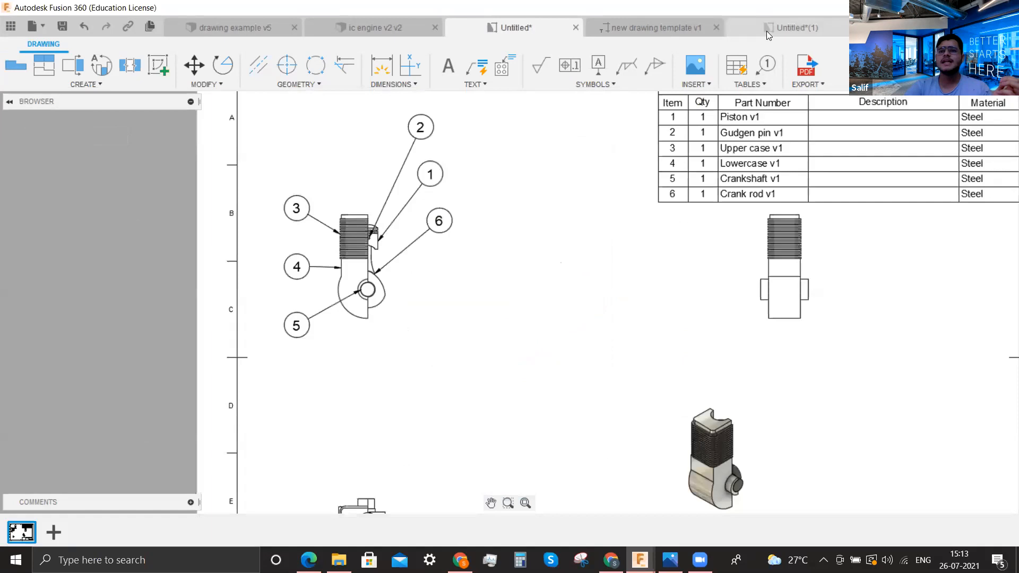
scroll(438, 276, down, 6)
scroll(403, 380, up, 3)
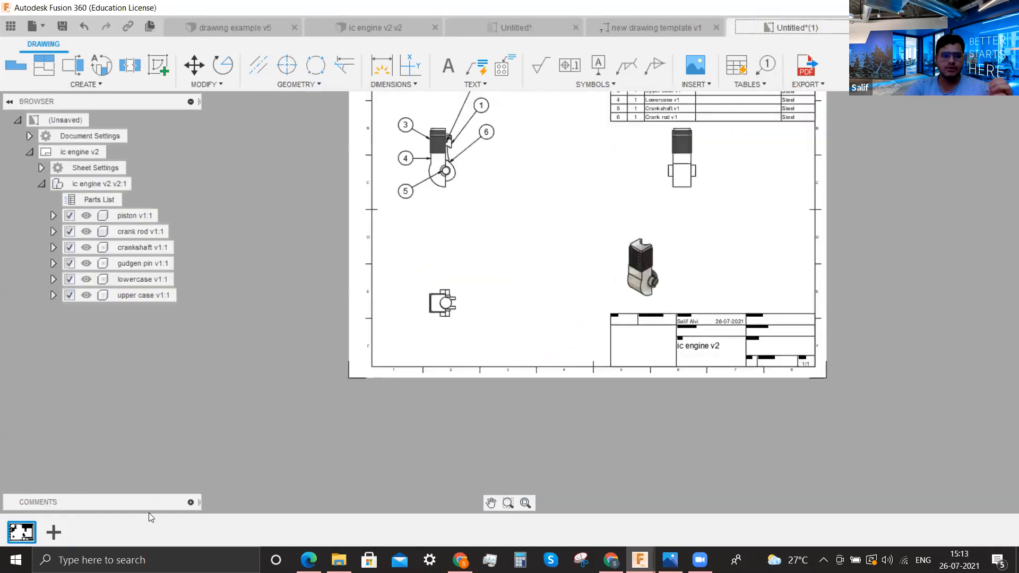
click(54, 533)
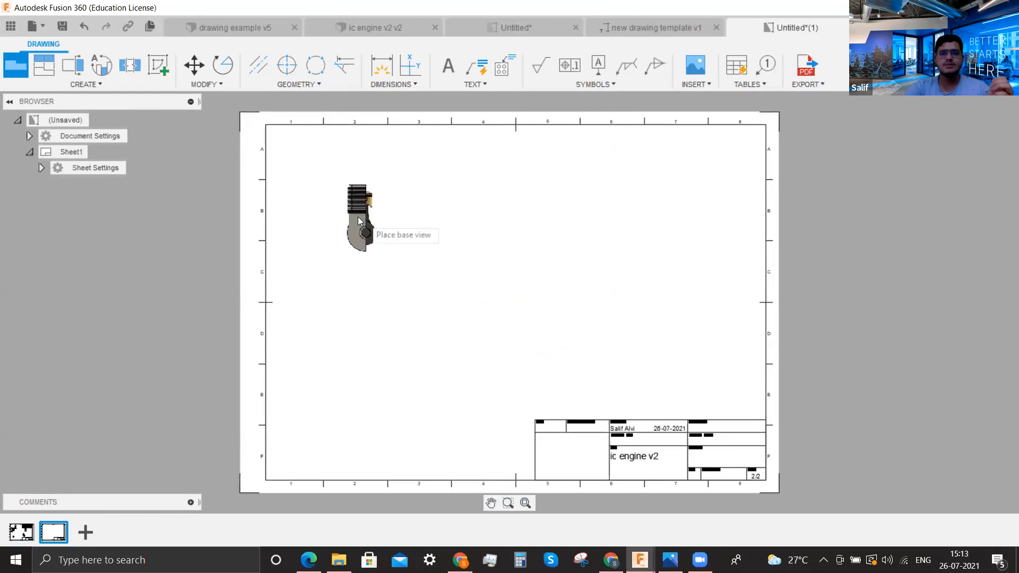
click(358, 216)
click(940, 322)
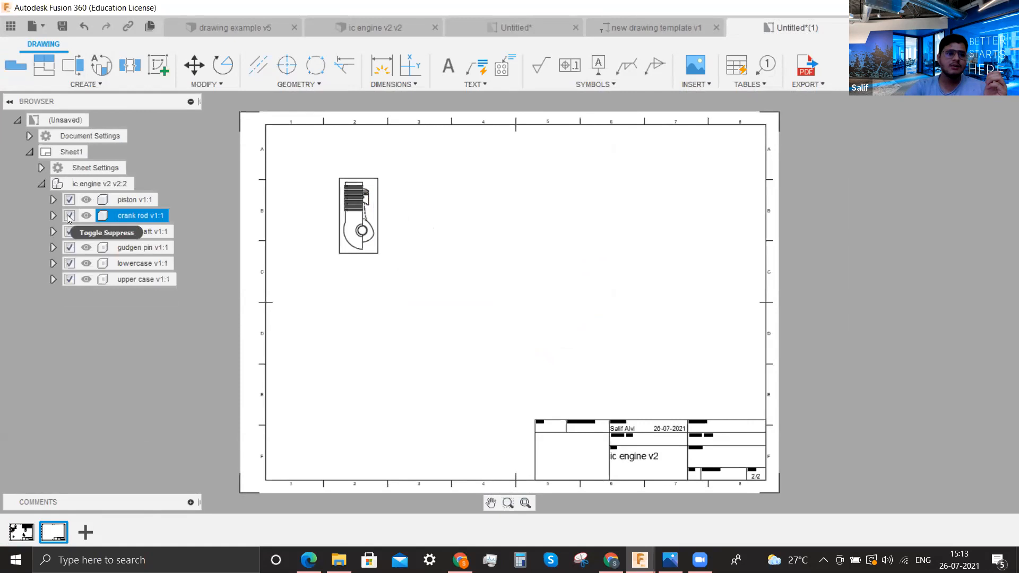
Suppress the crankshaft, gudgen pin, lowercase and upper case in the new sheet's view, leaving the piston and crank rod
click(70, 231)
click(69, 247)
click(70, 263)
click(70, 279)
scroll(407, 199, up, 4)
scroll(480, 236, down, 5)
scroll(314, 247, up, 4)
Enlarge the piston and crank rod view by increasing its drawing scale
double_click(487, 213)
scroll(525, 236, down, 1)
scroll(525, 240, down, 3)
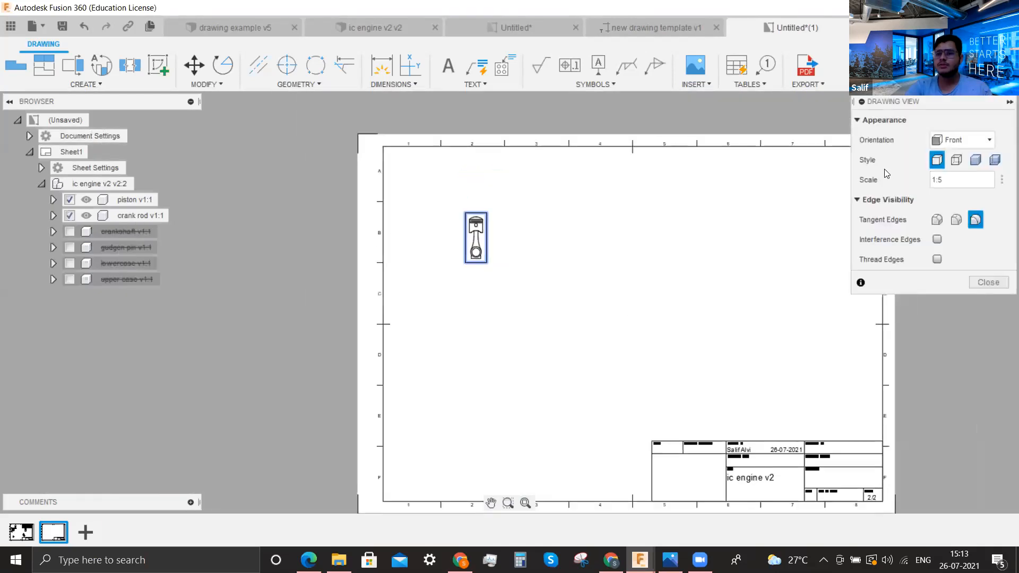
key(Return)
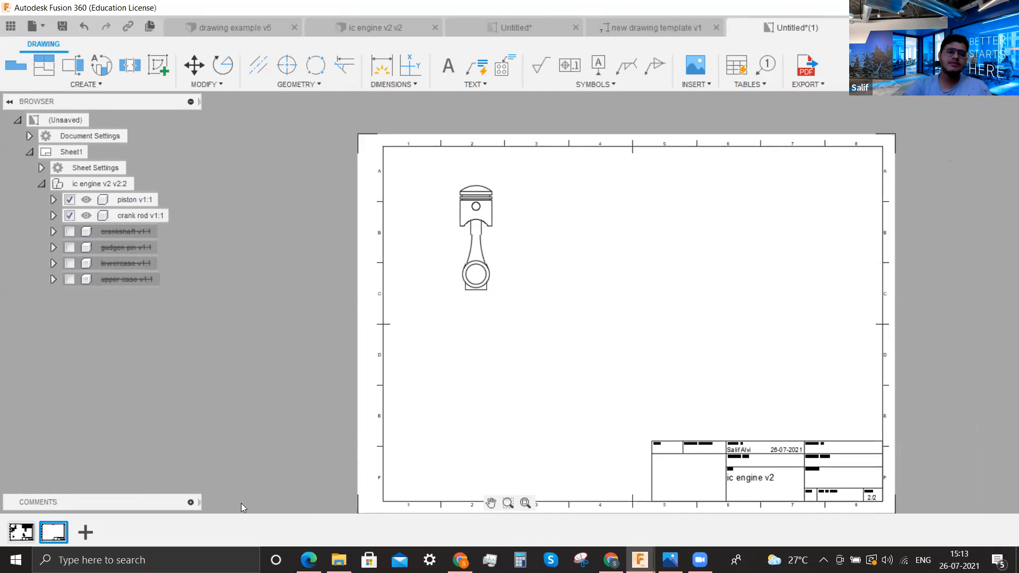
Return to the engine drawing's first sheet and look over its views, balloons and parts list
click(22, 532)
scroll(503, 409, down, 2)
scroll(598, 175, up, 2)
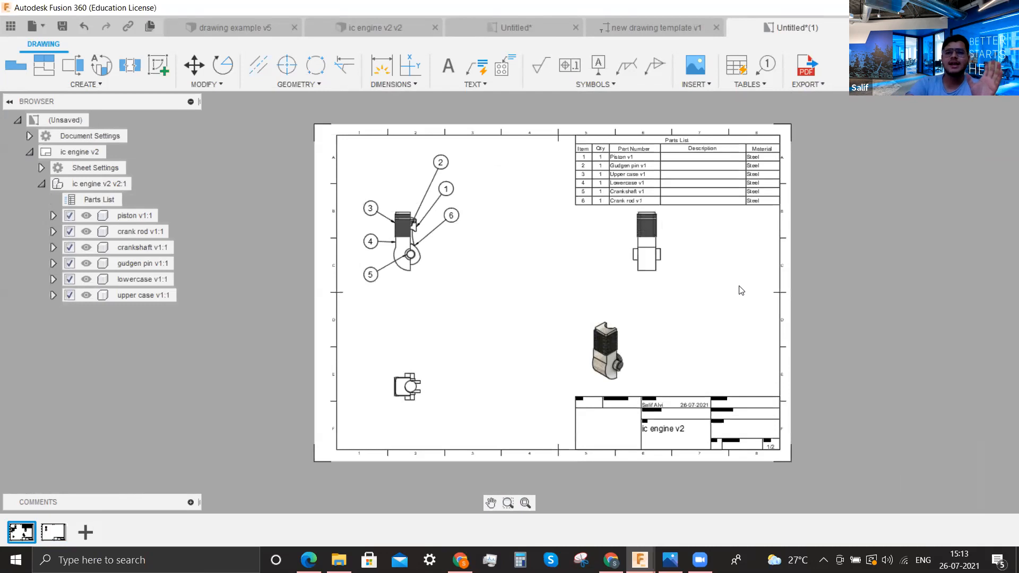
scroll(715, 167, up, 2)
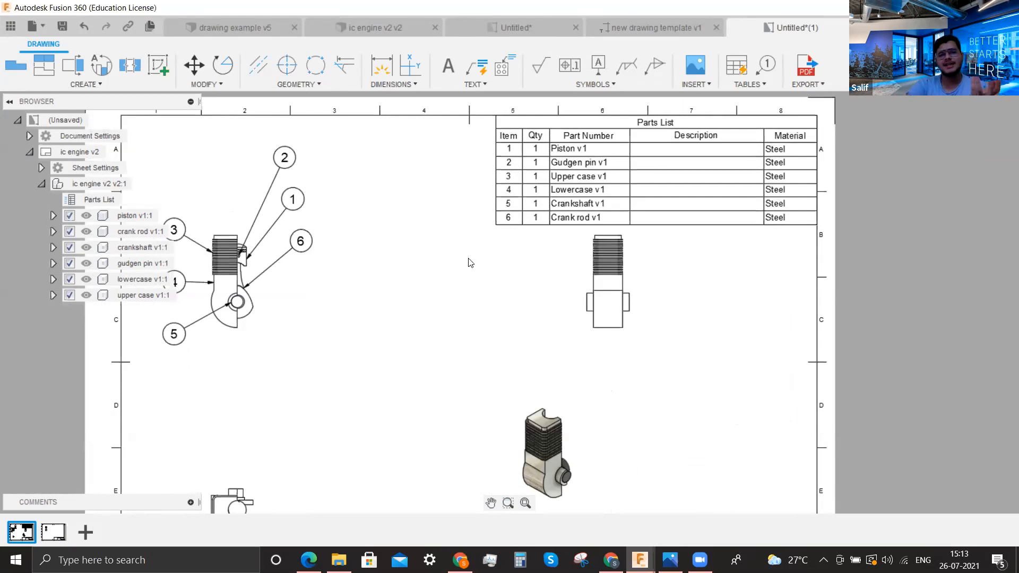
scroll(471, 261, down, 2)
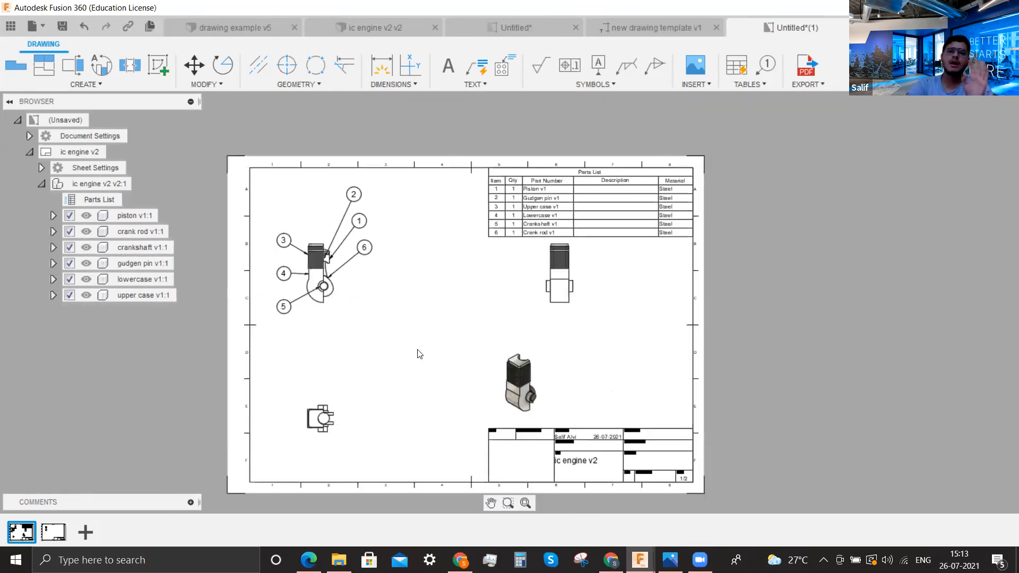
click(120, 83)
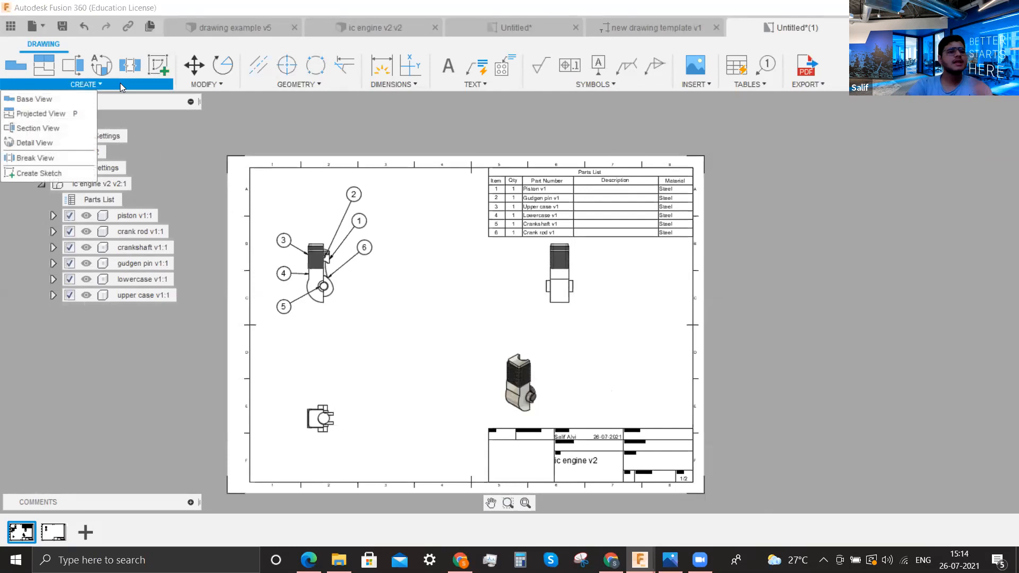
click(216, 86)
click(217, 87)
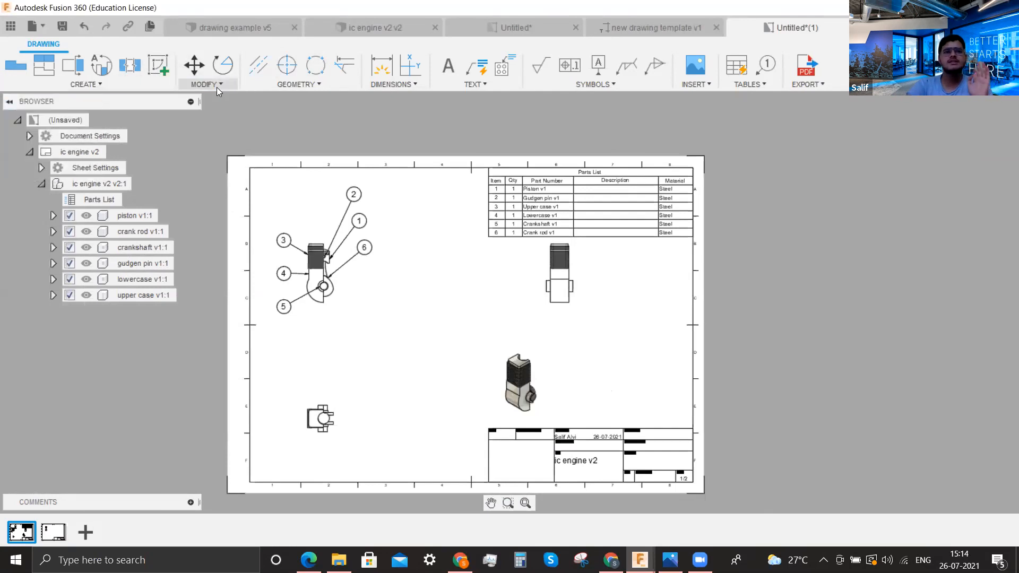
click(297, 84)
click(299, 84)
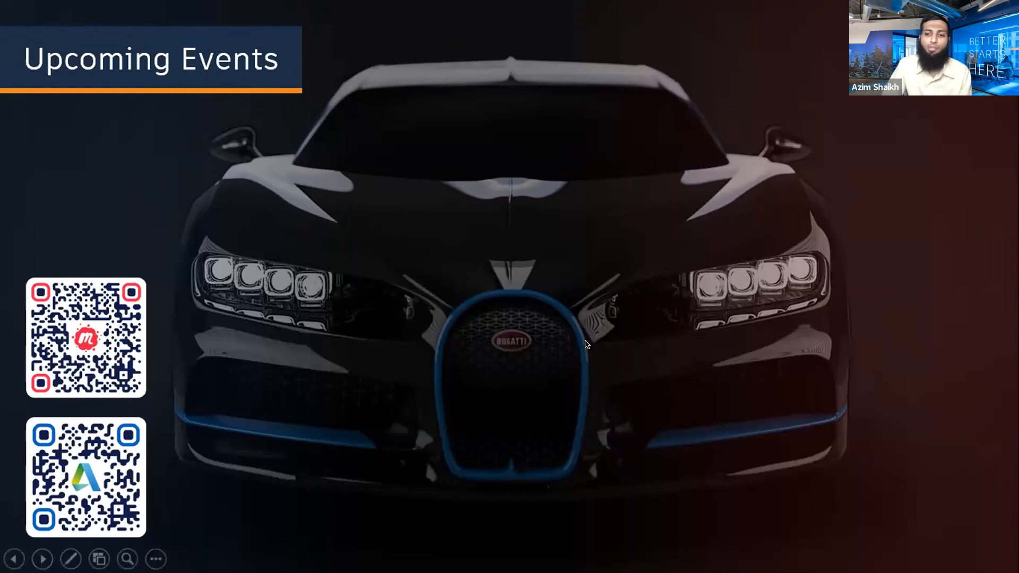
click(585, 341)
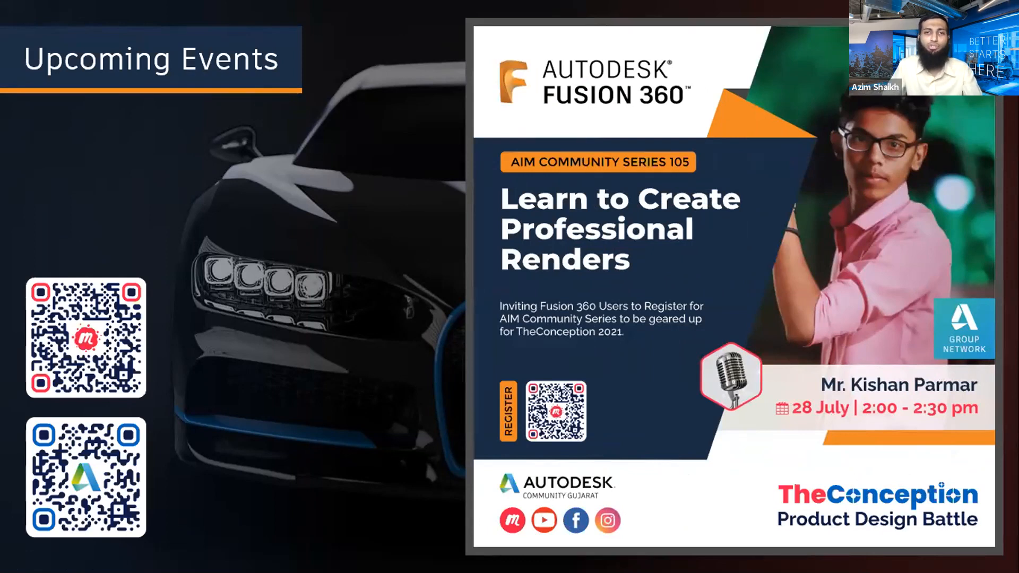
click(245, 341)
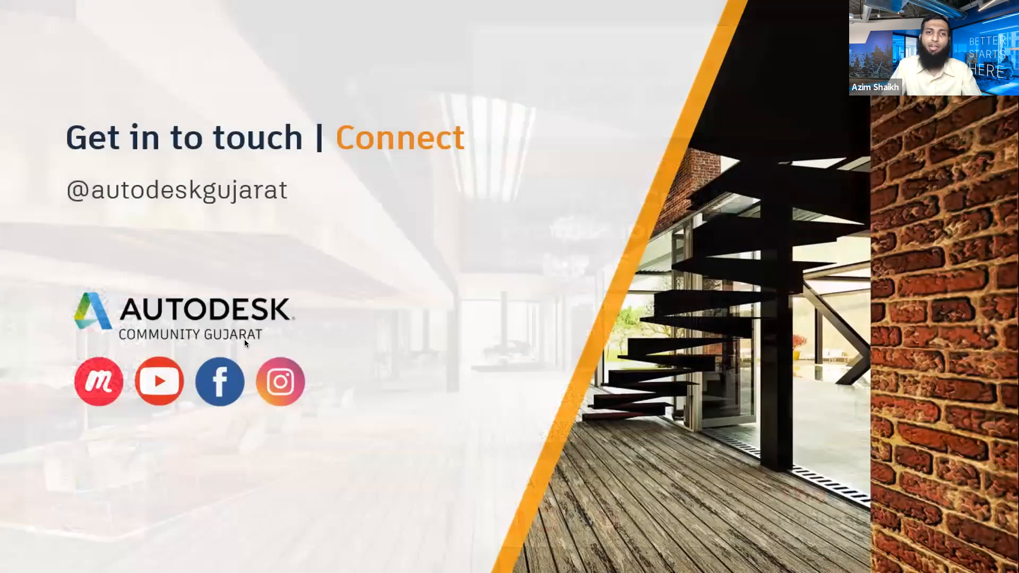